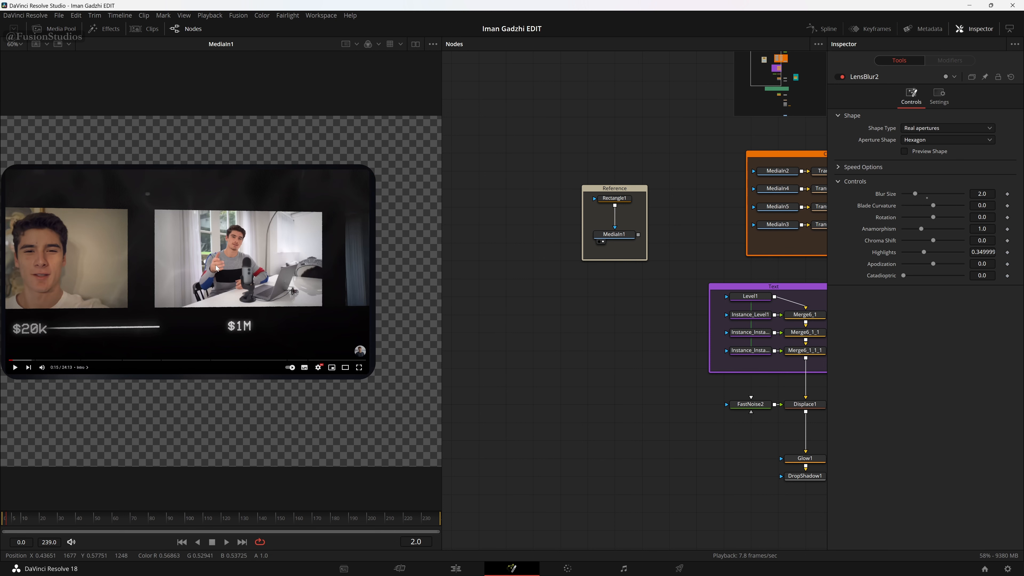
# Examine the reference frame's images, $20k text and glowing line up close, and fit the whole frame back into the viewer.
pyautogui.moveTo(216, 268); pyautogui.dragTo(238, 276)
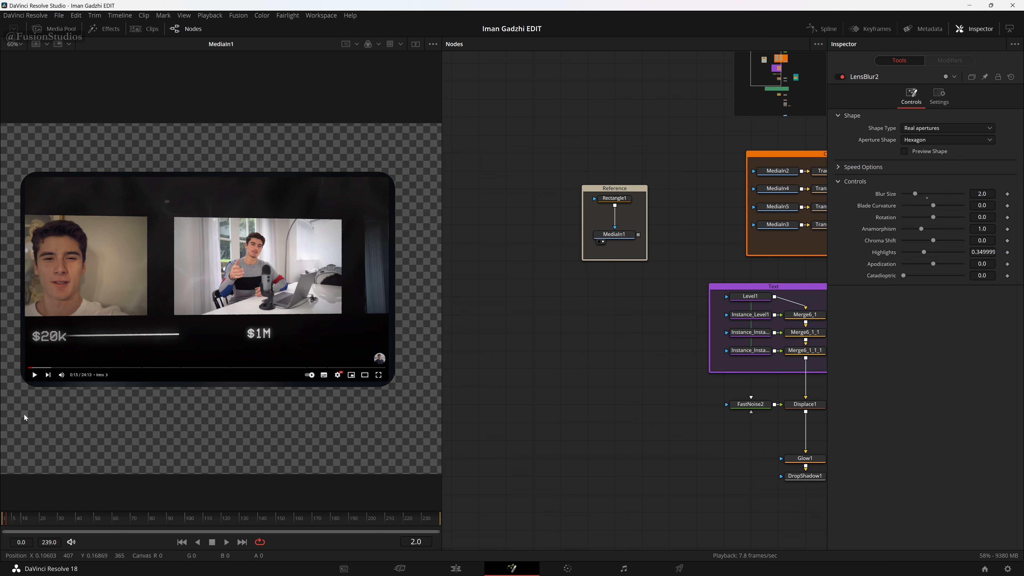
pyautogui.moveTo(92, 204); pyautogui.dragTo(24, 400)
pyautogui.moveTo(284, 250); pyautogui.dragTo(235, 458)
pyautogui.moveTo(419, 200); pyautogui.dragTo(353, 399)
pyautogui.scroll(5, 62, 347)
pyautogui.moveTo(62, 346); pyautogui.dragTo(103, 352)
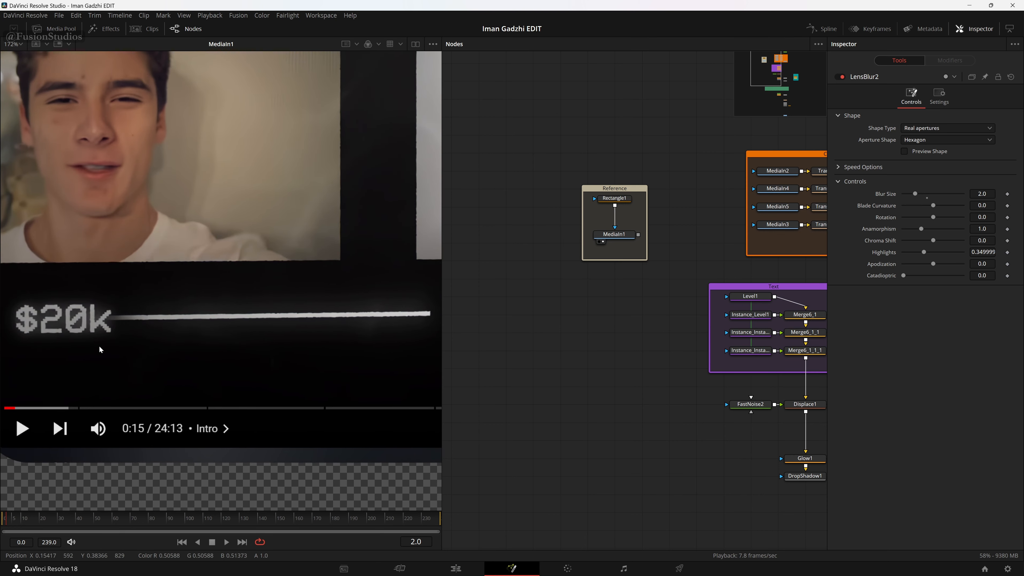
pyautogui.moveTo(100, 350); pyautogui.dragTo(82, 359)
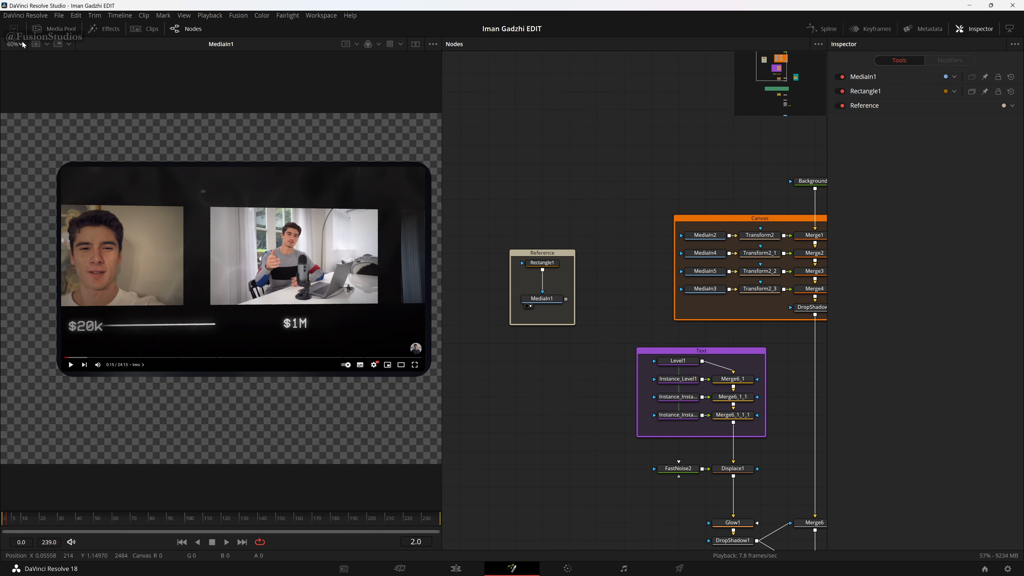
pyautogui.click(22, 45)
pyautogui.click(22, 56)
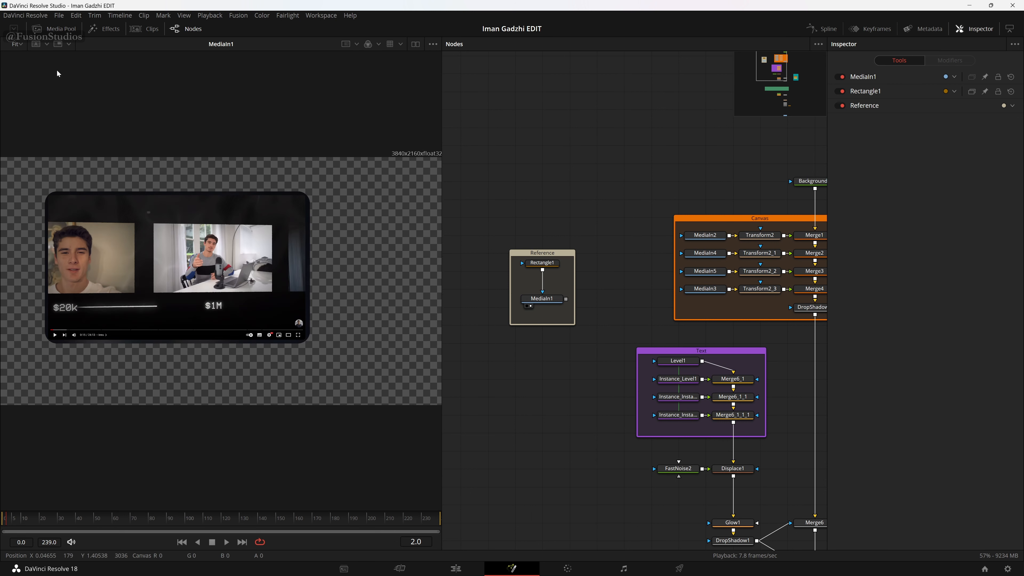
# Switch the Fusion page layout to the Default preset.
pyautogui.moveTo(738, 231); pyautogui.dragTo(591, 257)
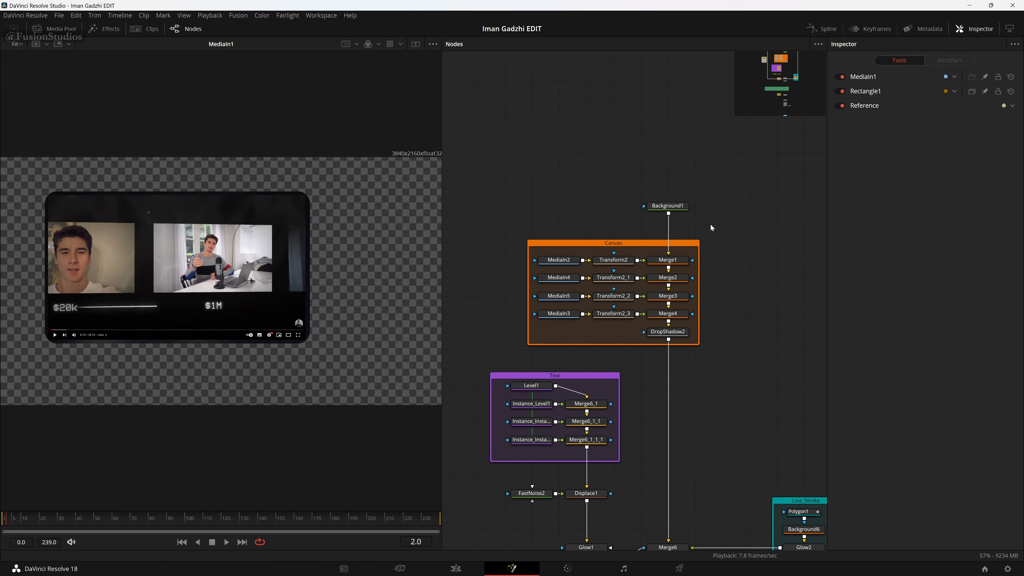
pyautogui.scroll(-8, 709, 234)
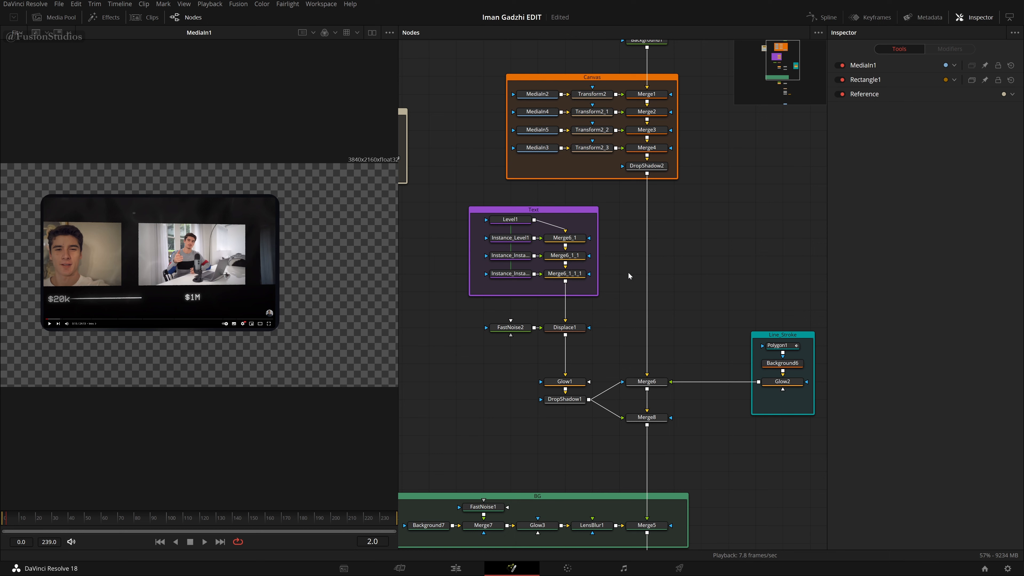
pyautogui.scroll(3, 628, 273)
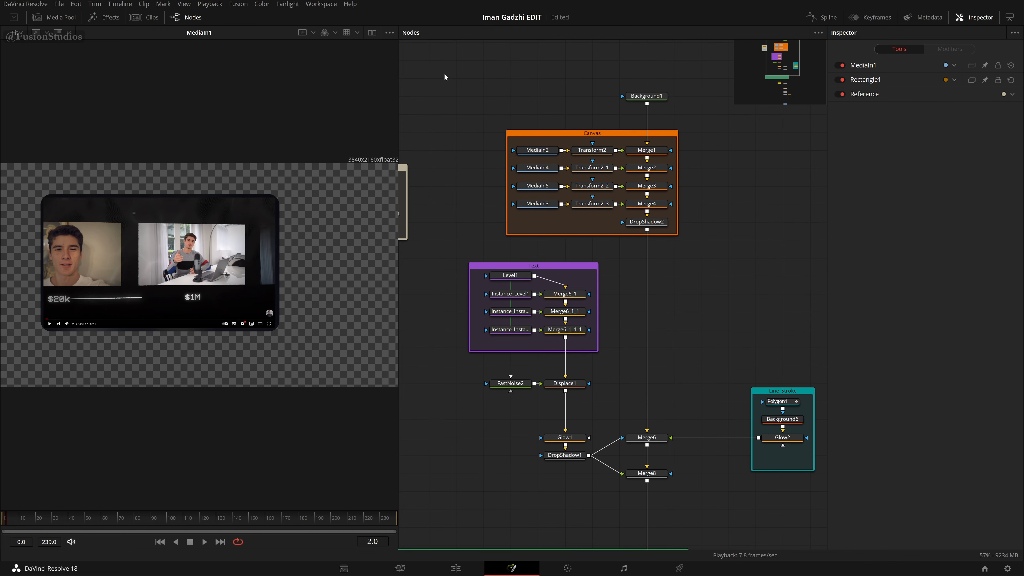
pyautogui.click(322, 4)
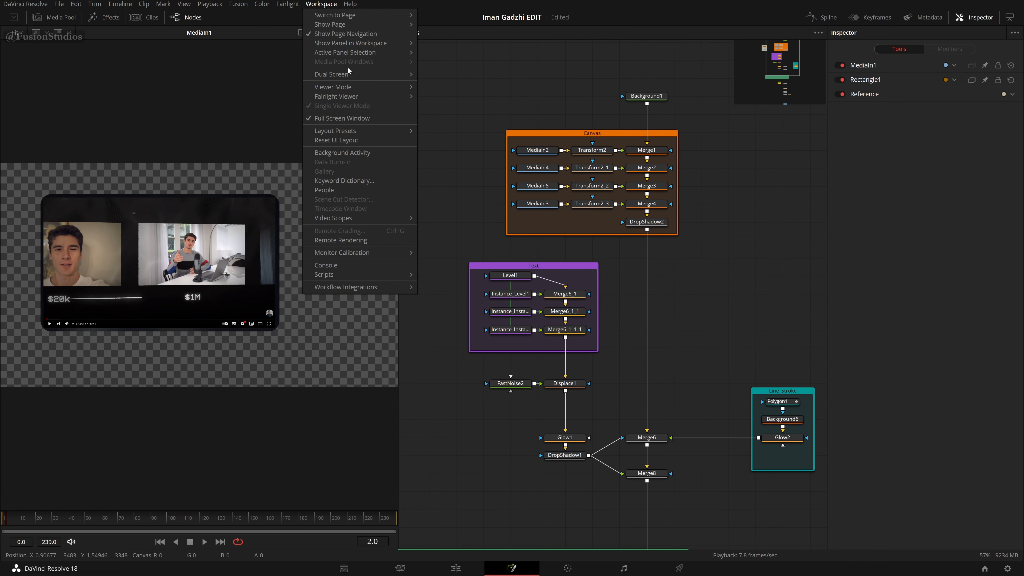
pyautogui.moveTo(366, 130)
pyautogui.moveTo(458, 153)
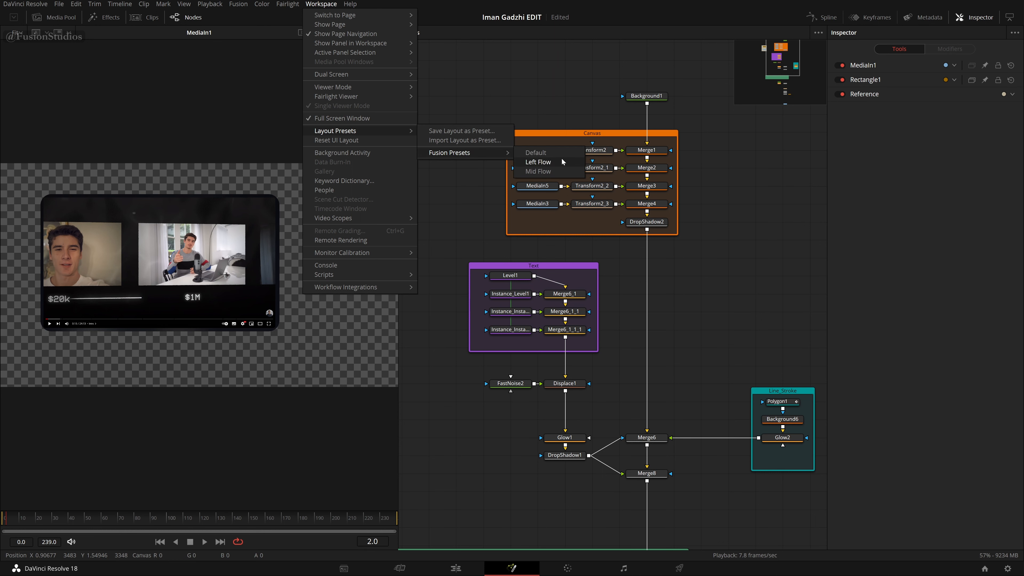
pyautogui.click(541, 154)
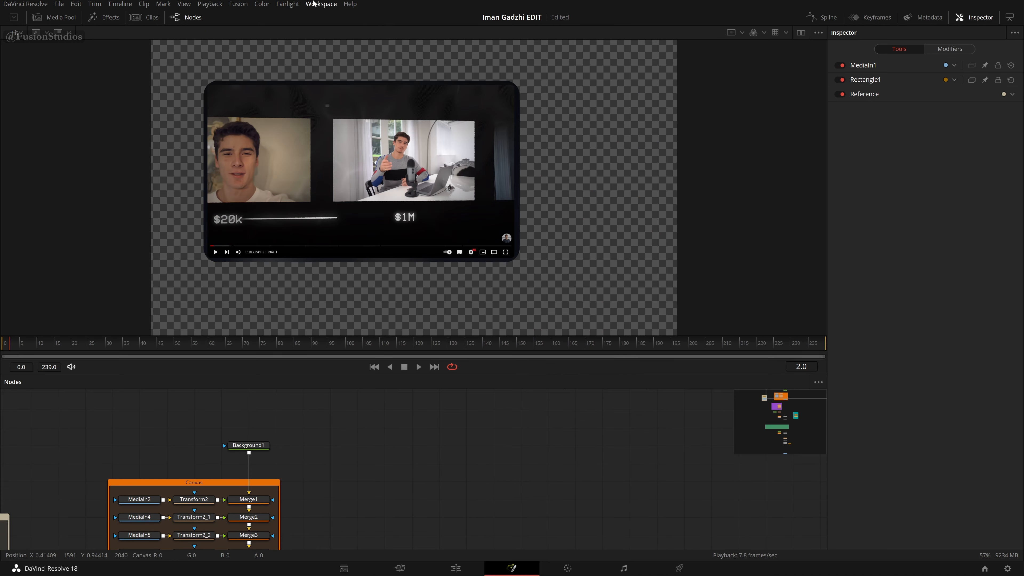
# Switch the Fusion page layout to the Mid Flow preset.
pyautogui.click(321, 4)
pyautogui.moveTo(381, 131)
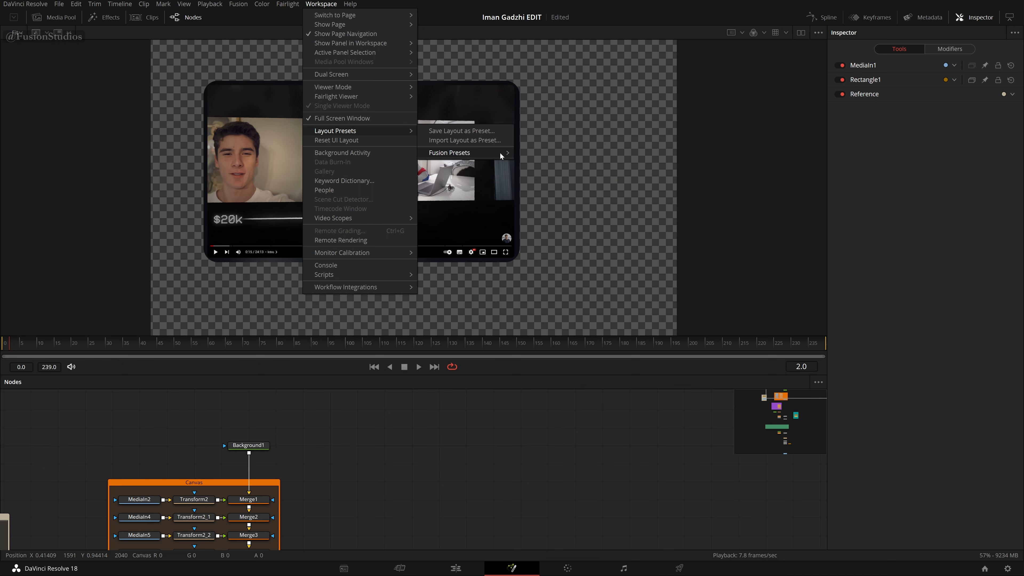
pyautogui.moveTo(500, 152)
pyautogui.click(534, 172)
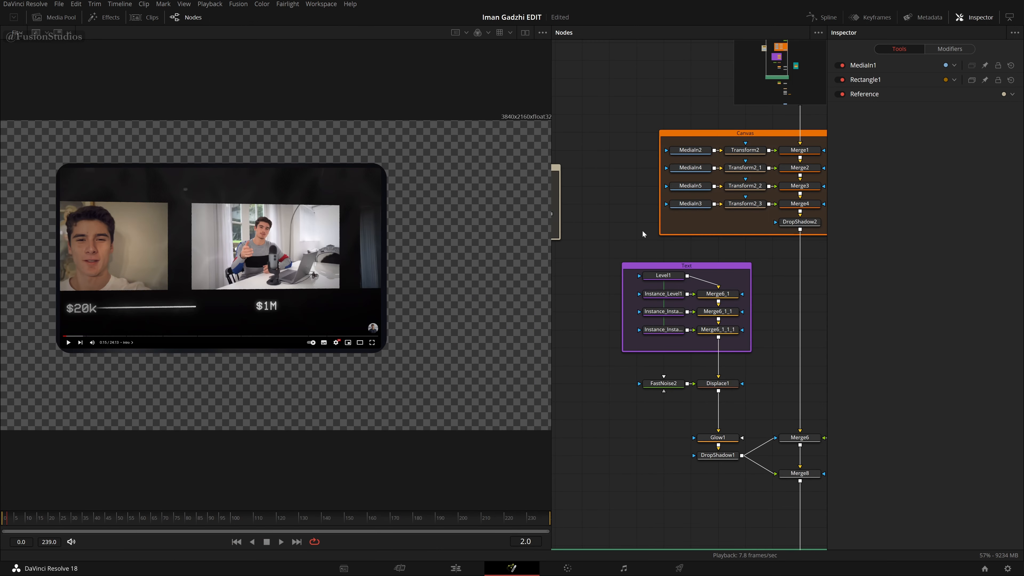
# Look through the node tree down to MediaOut1 and display that node's output in the viewer.
pyautogui.scroll(-8, 697, 338)
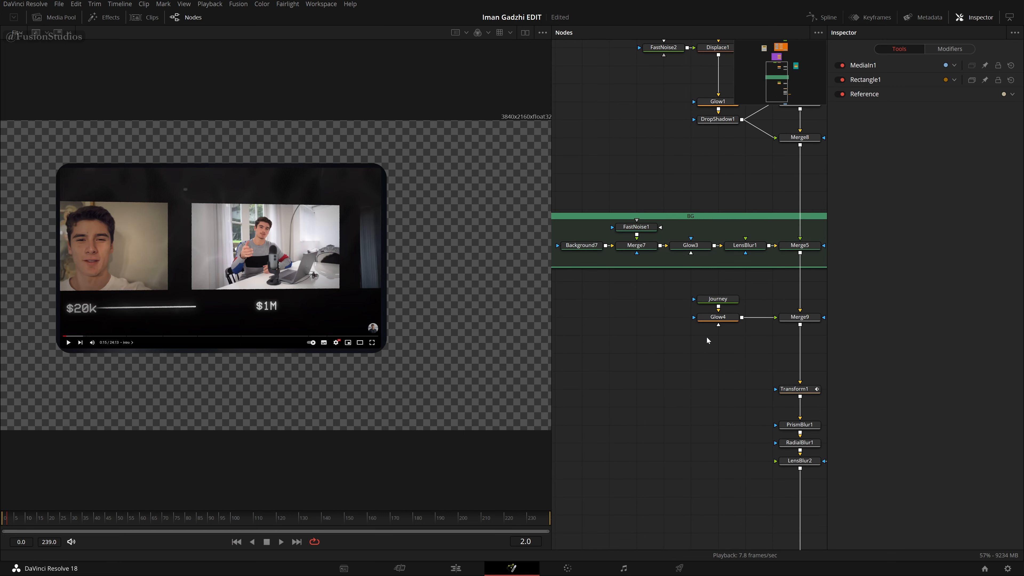
pyautogui.moveTo(690, 178); pyautogui.dragTo(629, 204)
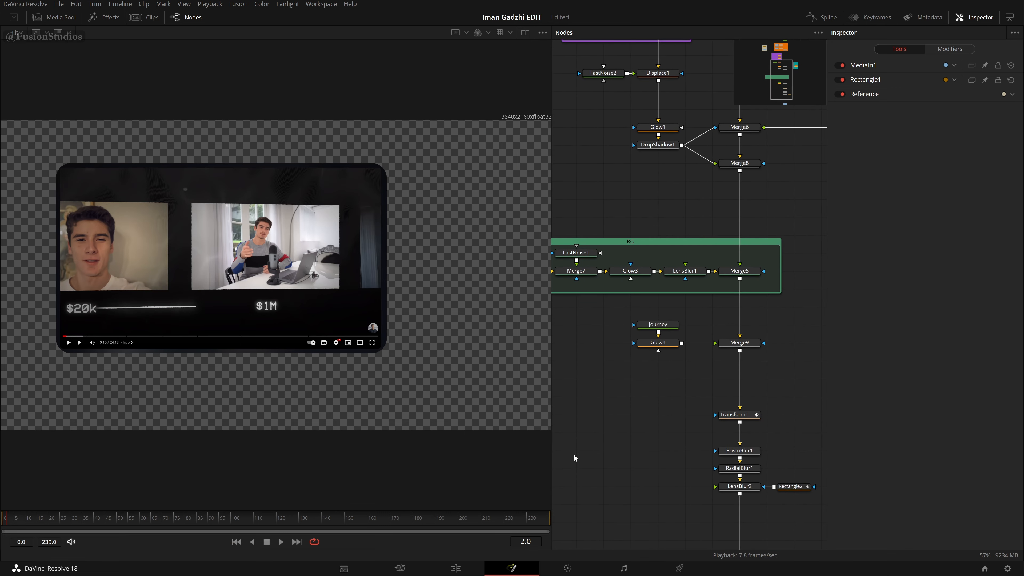
pyautogui.scroll(-7, 738, 421)
pyautogui.scroll(4, 703, 335)
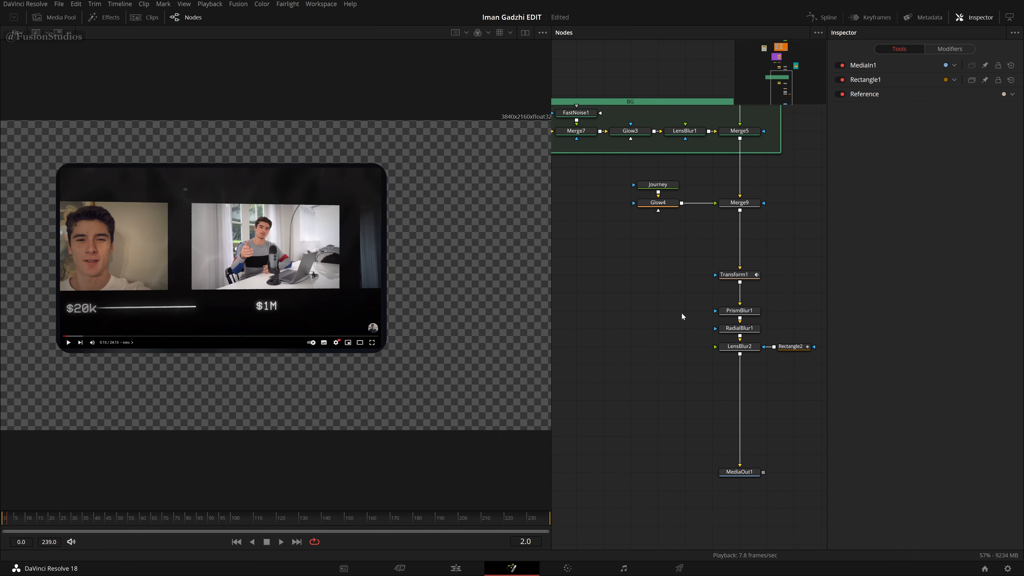
pyautogui.scroll(3, 659, 280)
pyautogui.scroll(-4, 685, 352)
pyautogui.click(750, 419)
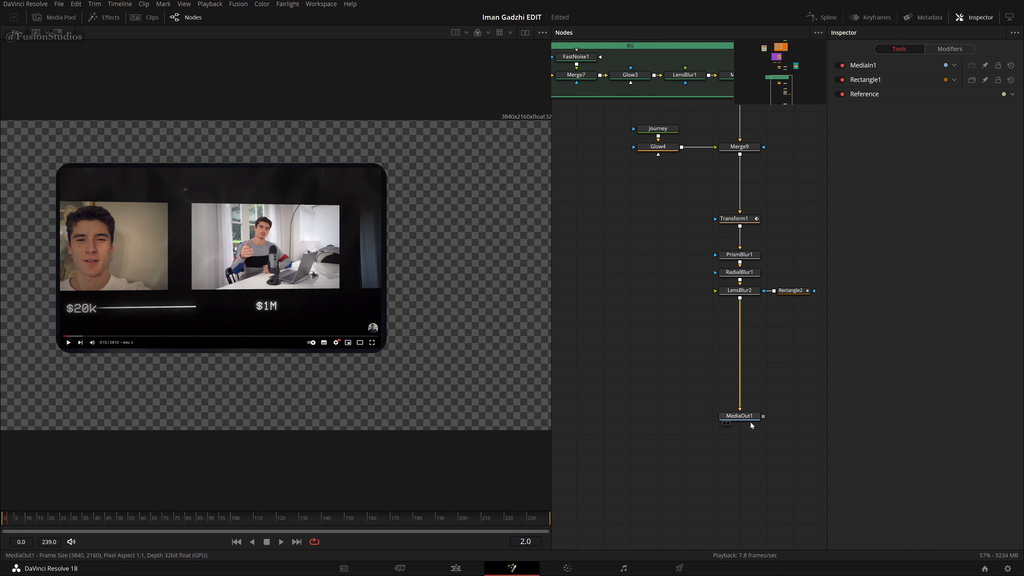
pyautogui.press('1')
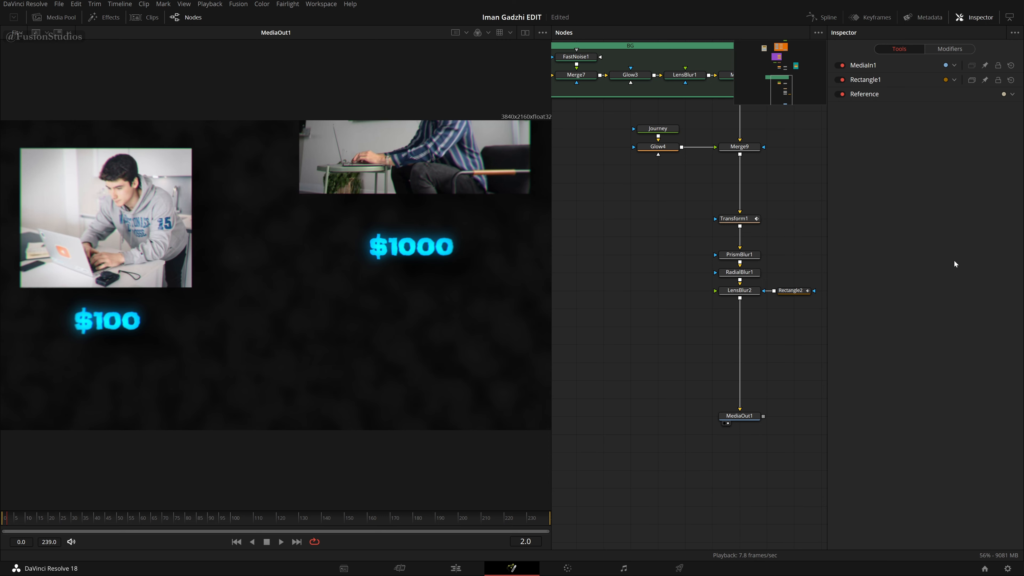
# Select the Glow1 node and load the Background1 node into the viewer.
pyautogui.scroll(7, 676, 311)
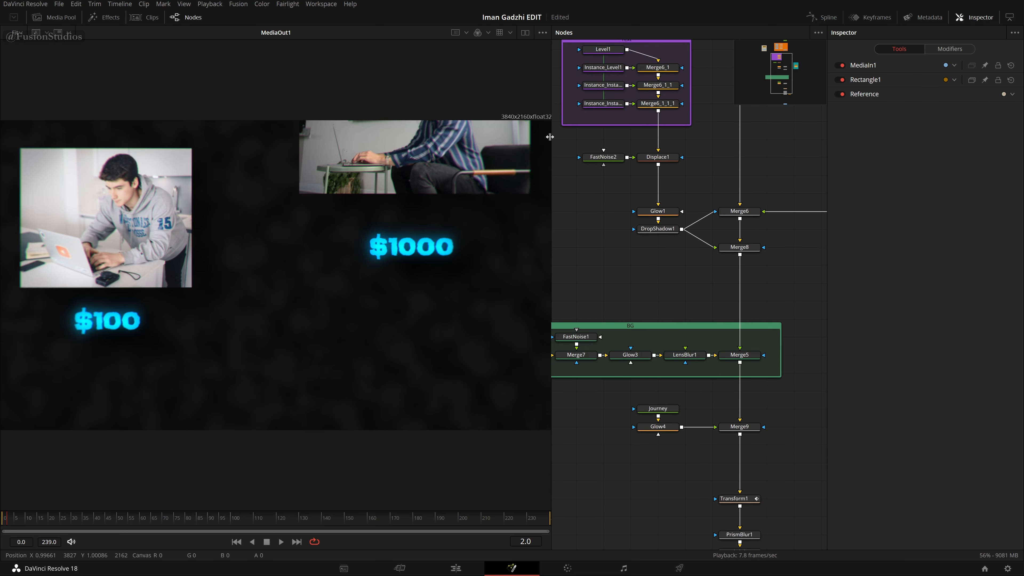
pyautogui.scroll(4, 679, 350)
pyautogui.click(669, 380)
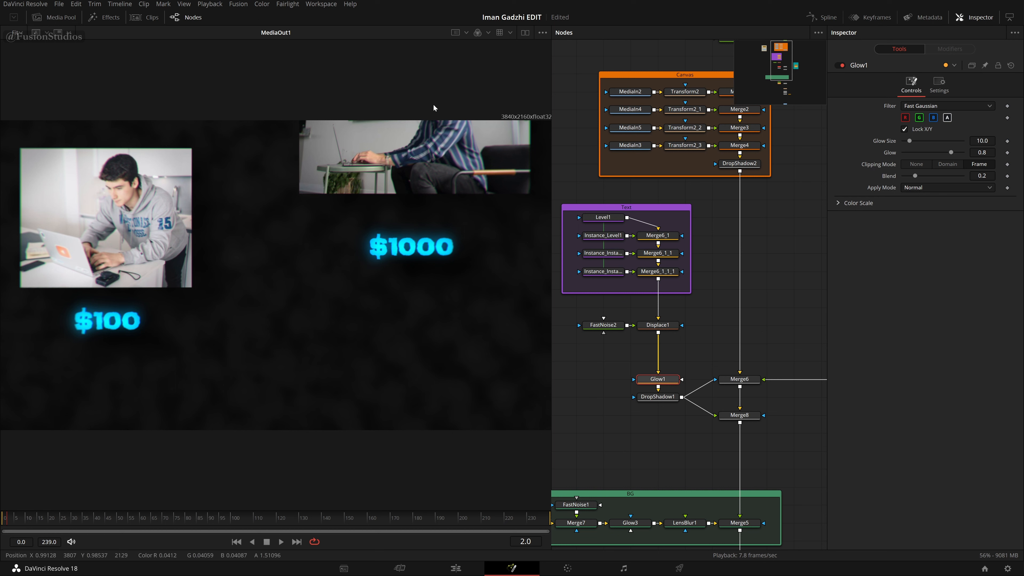
pyautogui.scroll(5, 731, 239)
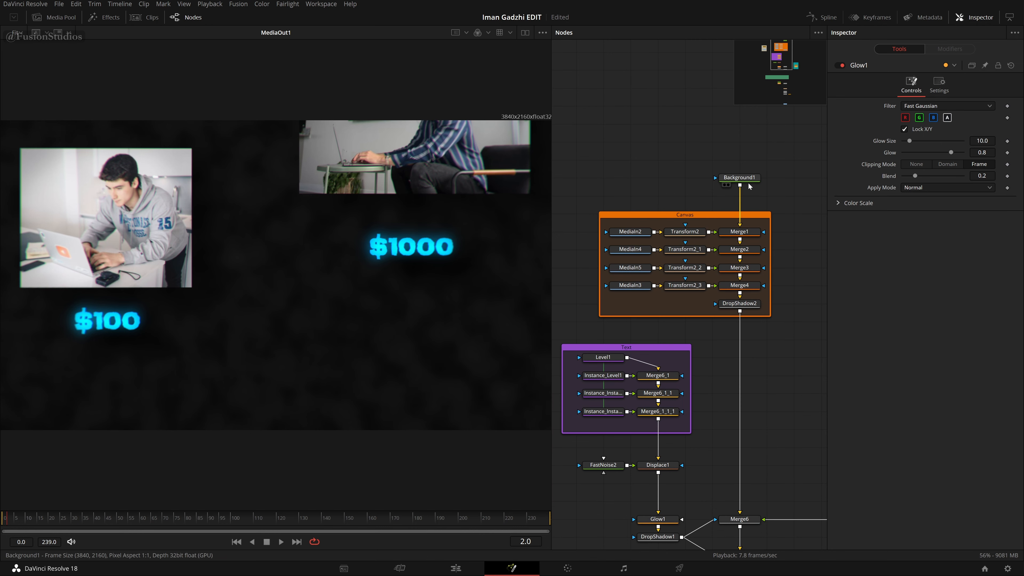
pyautogui.moveTo(749, 184); pyautogui.dragTo(403, 142)
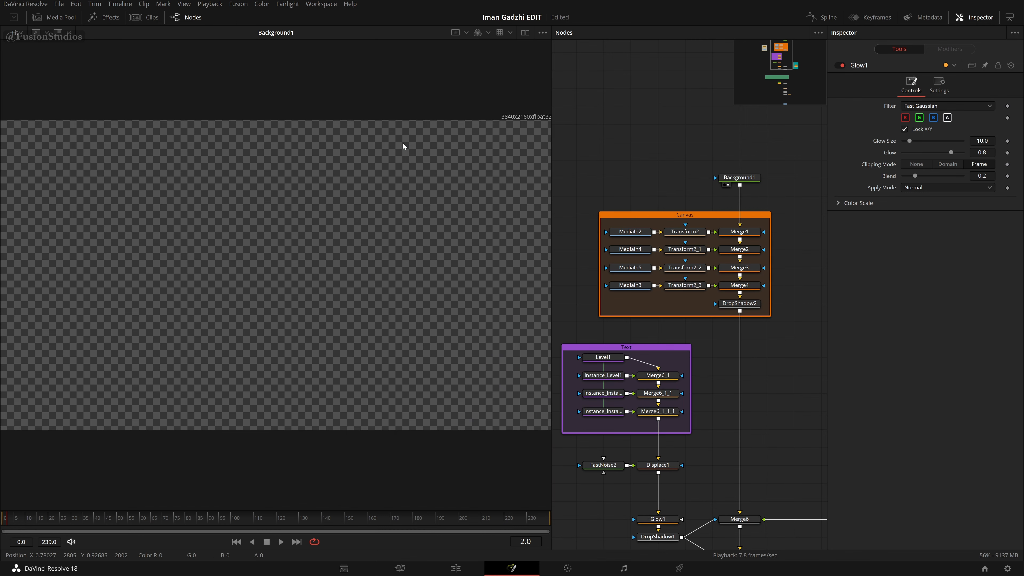
# Toggle the second viewer and the Nodes, Clips, Effects and Media Pool panels, restoring each one, and set the viewer zoom to Fit.
pyautogui.click(524, 32)
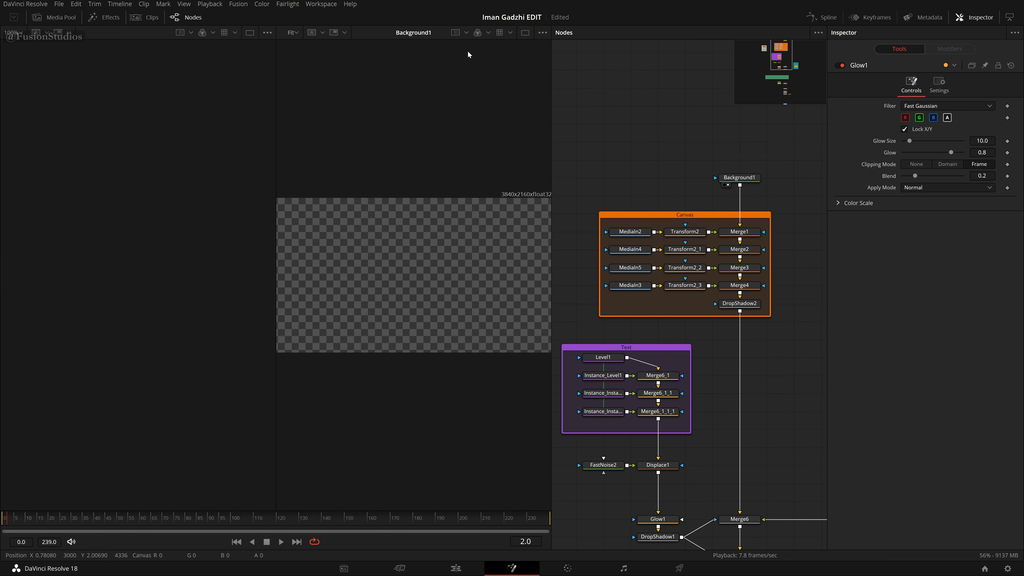
pyautogui.click(526, 32)
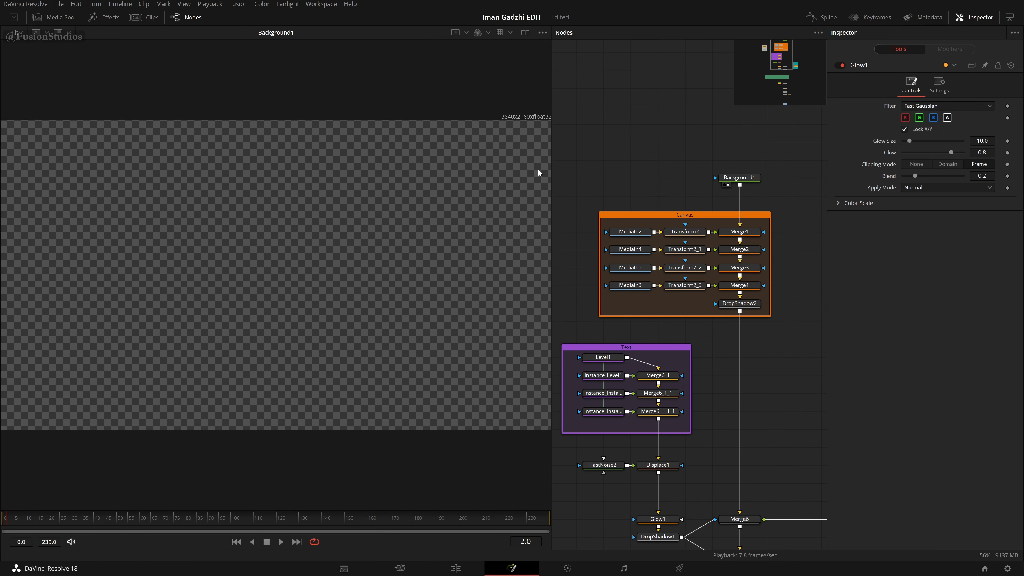
pyautogui.click(191, 18)
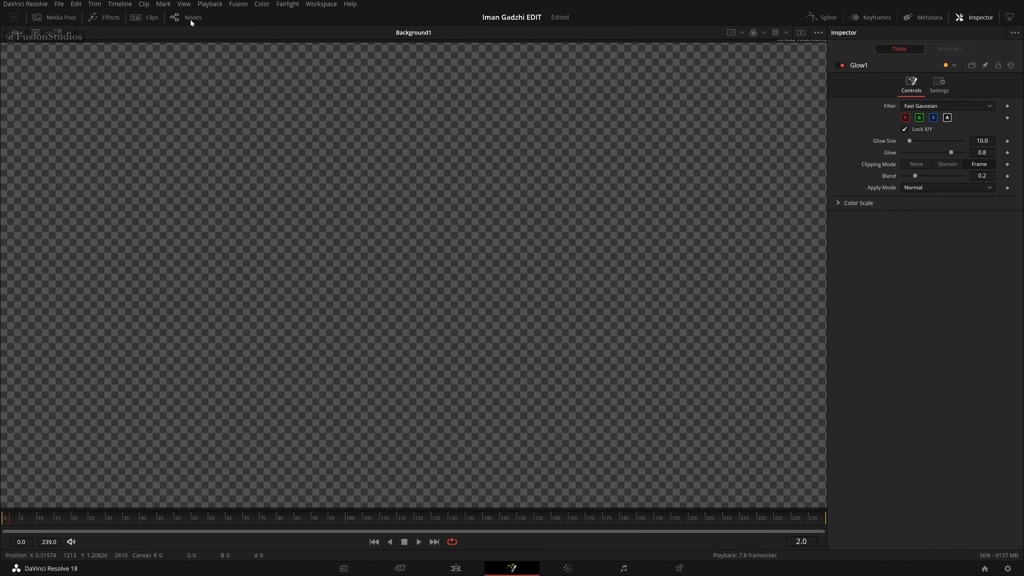
pyautogui.click(190, 18)
pyautogui.click(147, 17)
pyautogui.click(141, 18)
pyautogui.click(112, 19)
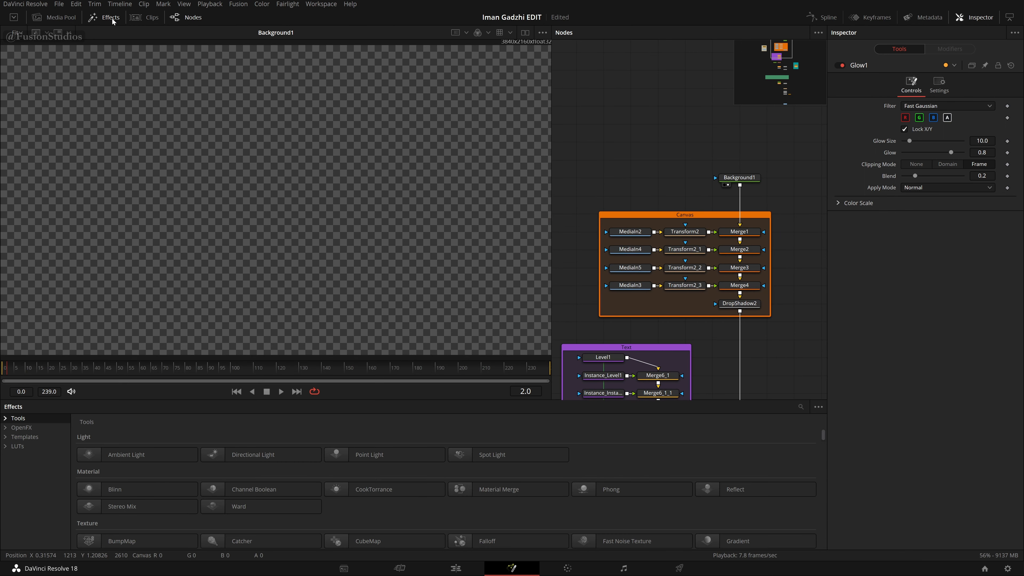
pyautogui.click(112, 19)
pyautogui.click(53, 18)
pyautogui.click(40, 18)
pyautogui.click(21, 36)
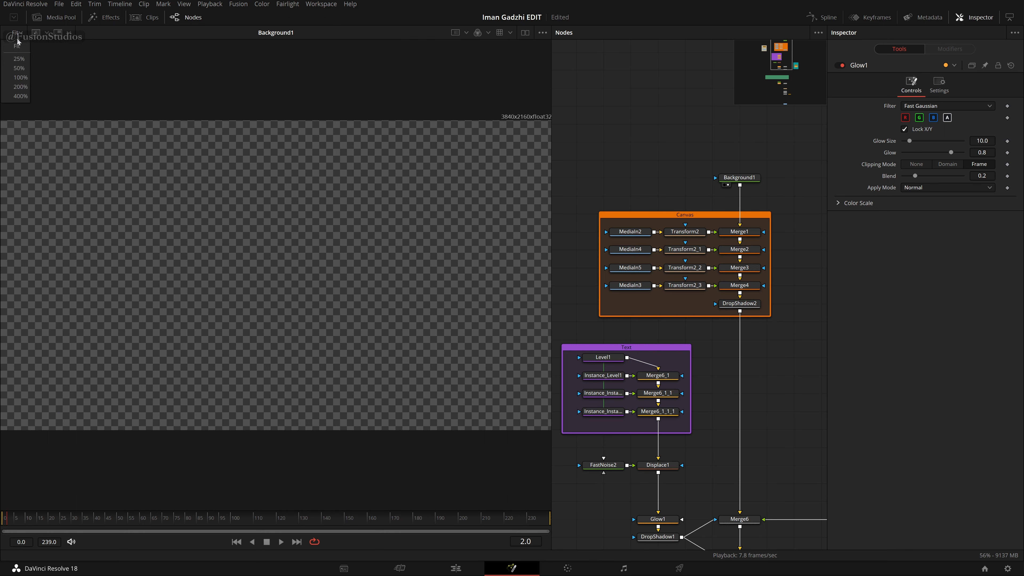
pyautogui.click(17, 46)
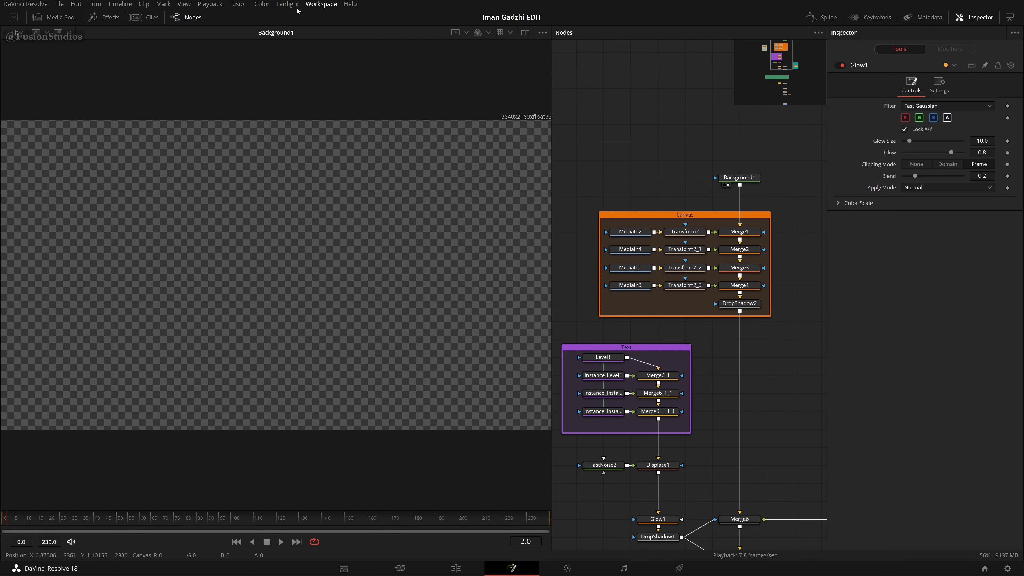
# Show the Fusion toolbar above the viewer, and hide it again.
pyautogui.click(245, 4)
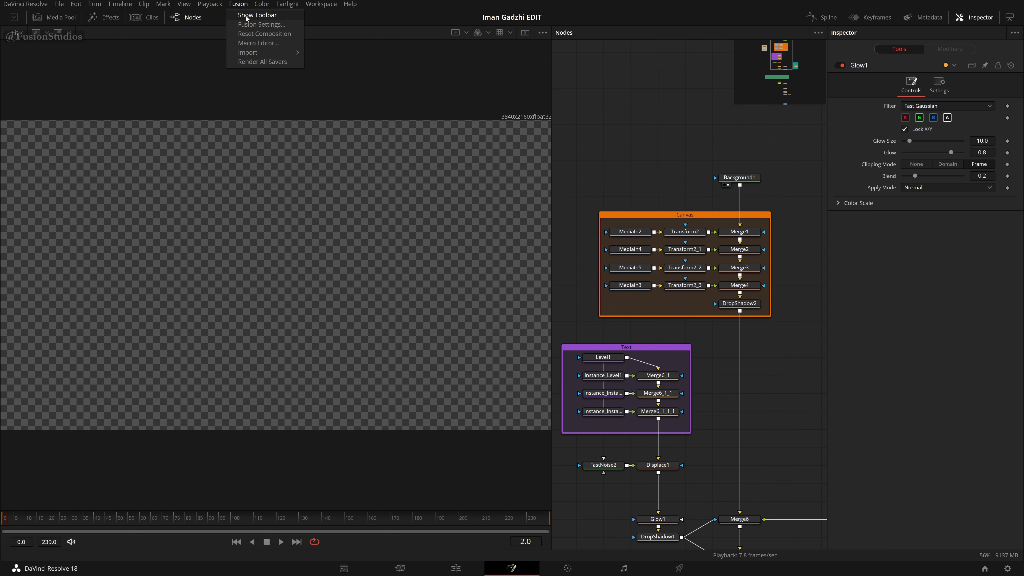
pyautogui.click(240, 4)
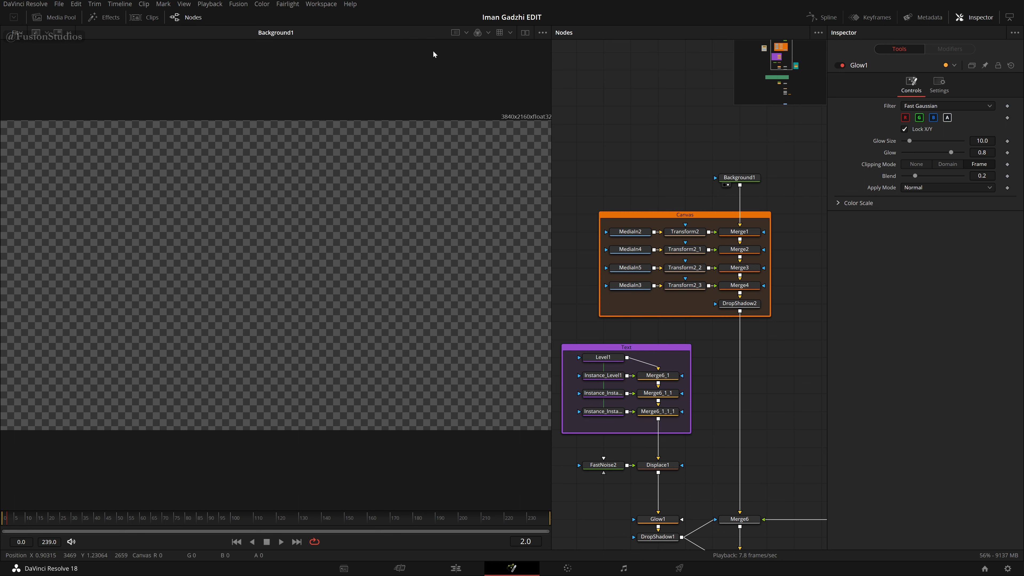
pyautogui.click(244, 4)
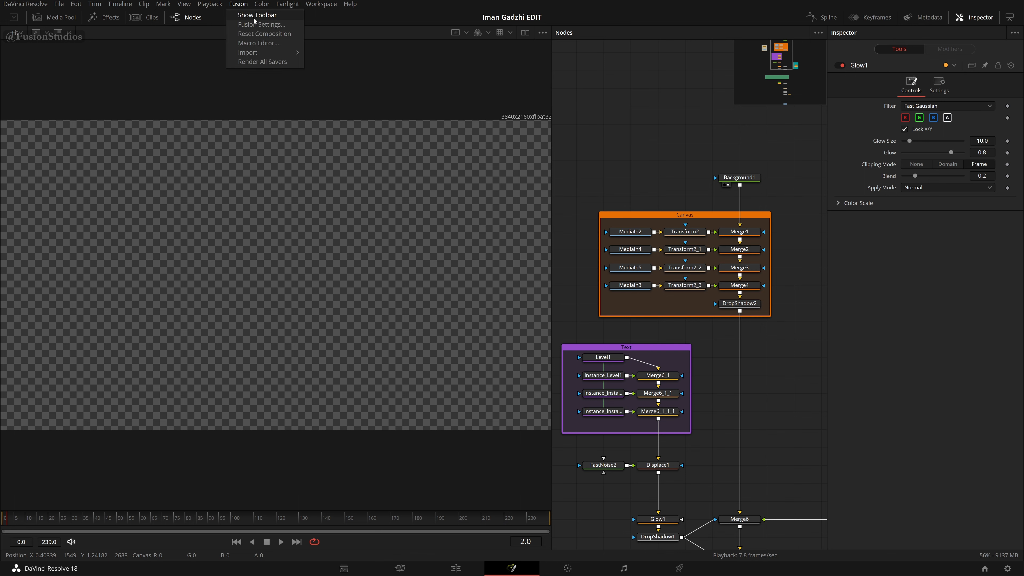
pyautogui.click(256, 15)
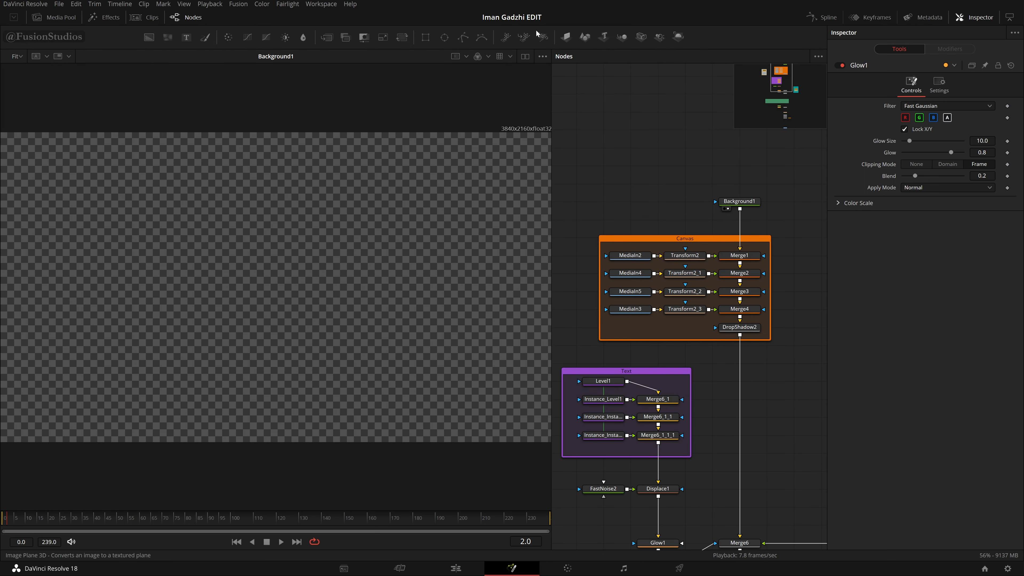
pyautogui.click(244, 4)
pyautogui.click(256, 16)
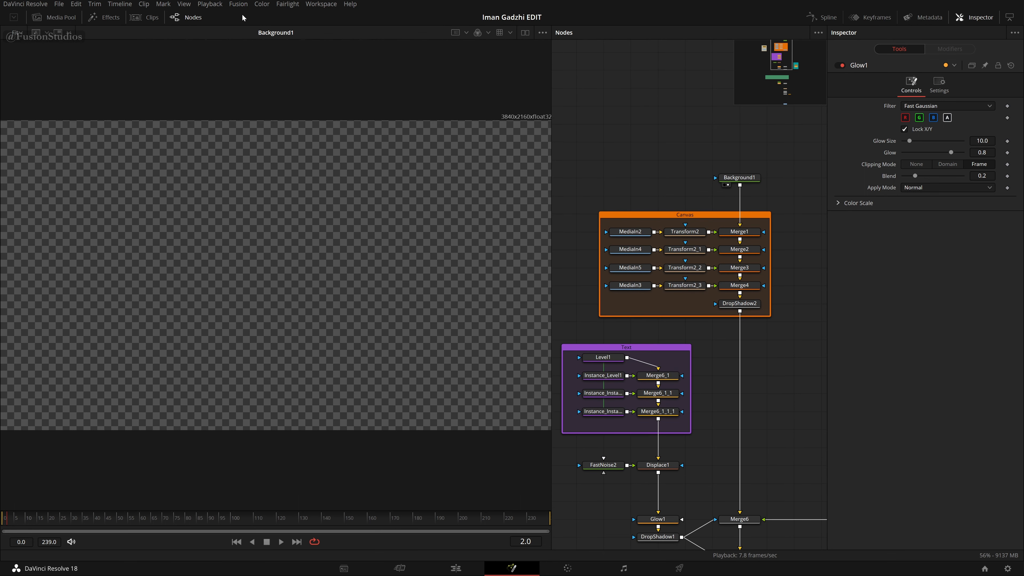
pyautogui.scroll(-5, 649, 158)
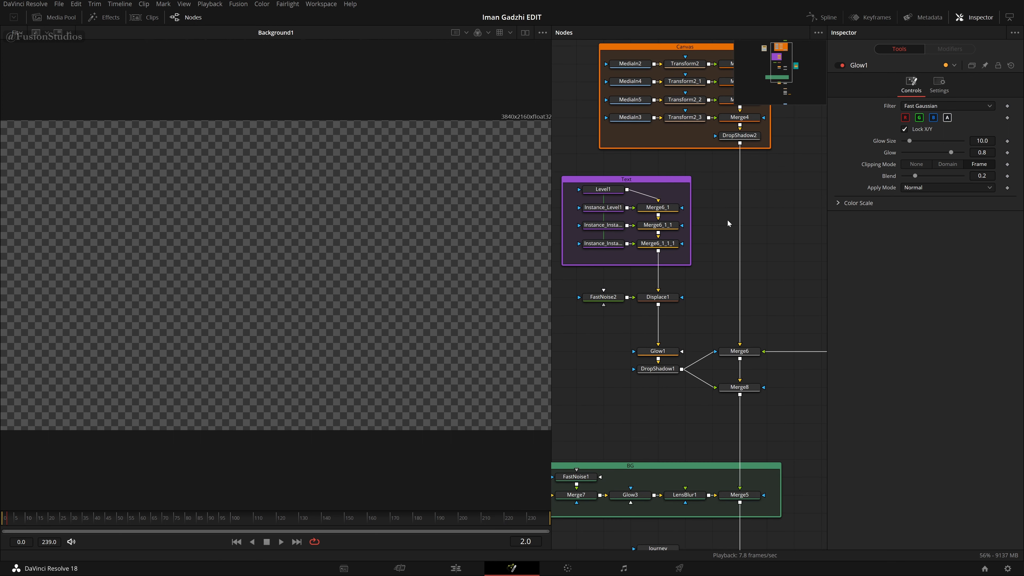
pyautogui.scroll(5, 718, 182)
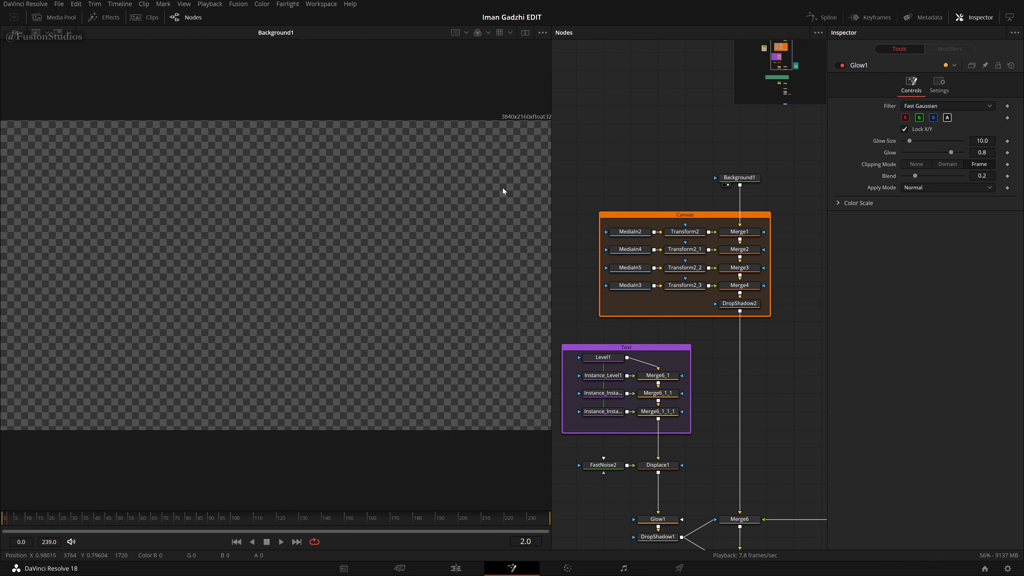
pyautogui.rightClick(260, 242)
pyautogui.click(190, 375)
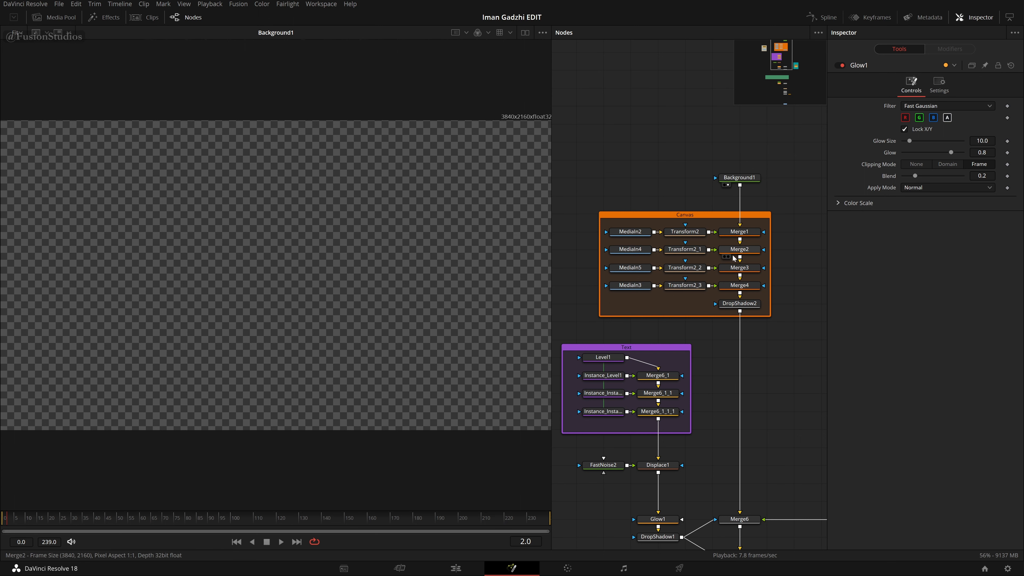
# Hide the Inspector and look over the whole node tree with every node selected.
pyautogui.scroll(-5, 781, 279)
pyautogui.scroll(1, 779, 280)
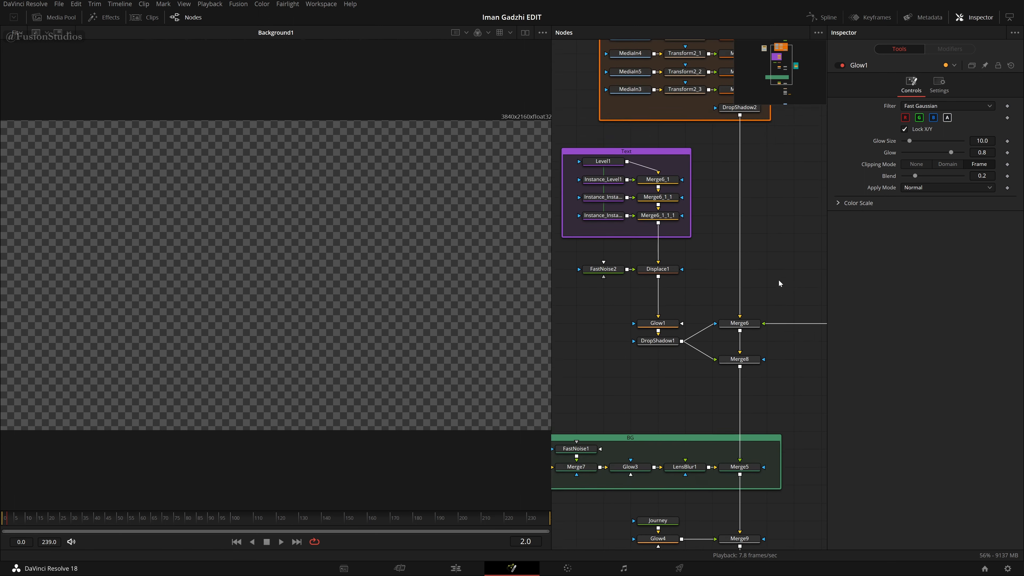
pyautogui.moveTo(851, 118); pyautogui.dragTo(641, 540)
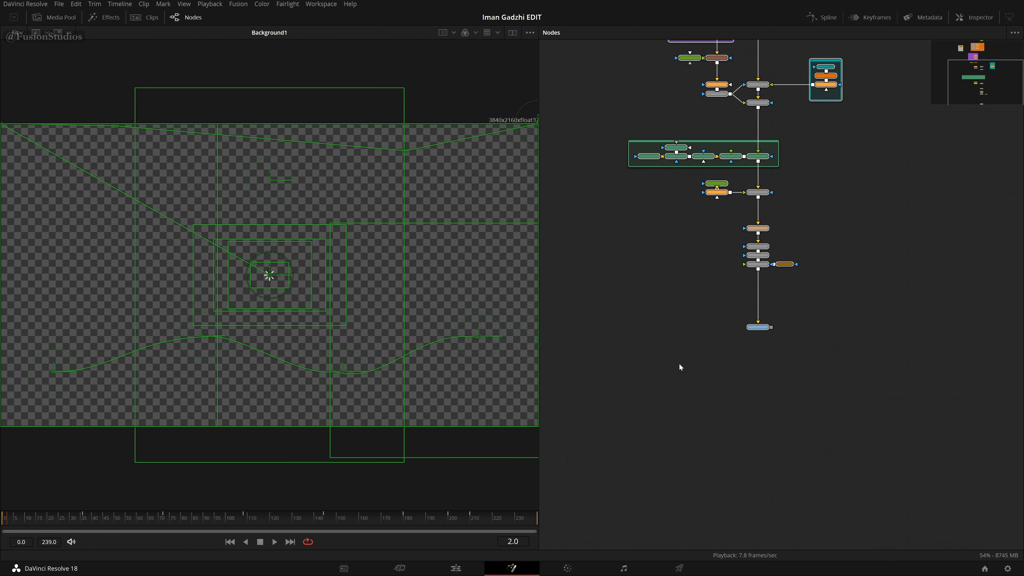
pyautogui.scroll(4, 679, 363)
pyautogui.moveTo(631, 126); pyautogui.dragTo(688, 163)
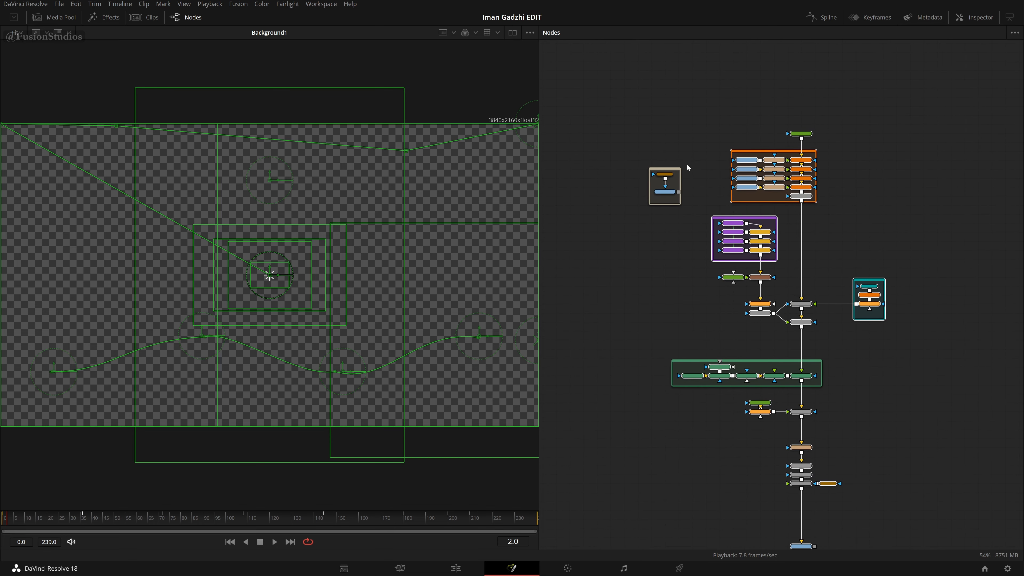
# Clear the node selection and load the MediaIn1 node from the Reference group into the viewer.
pyautogui.scroll(4, 674, 160)
pyautogui.click(695, 158)
pyautogui.moveTo(609, 225); pyautogui.dragTo(492, 201)
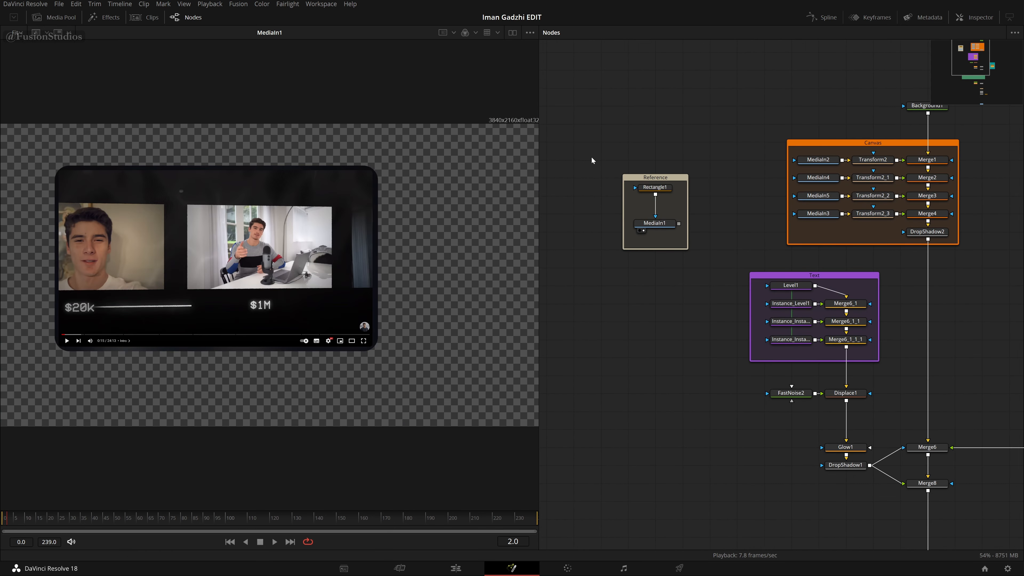
# Move the Reference group farther away from the Canvas group and return to the main node tree.
pyautogui.moveTo(667, 175); pyautogui.dragTo(571, 201)
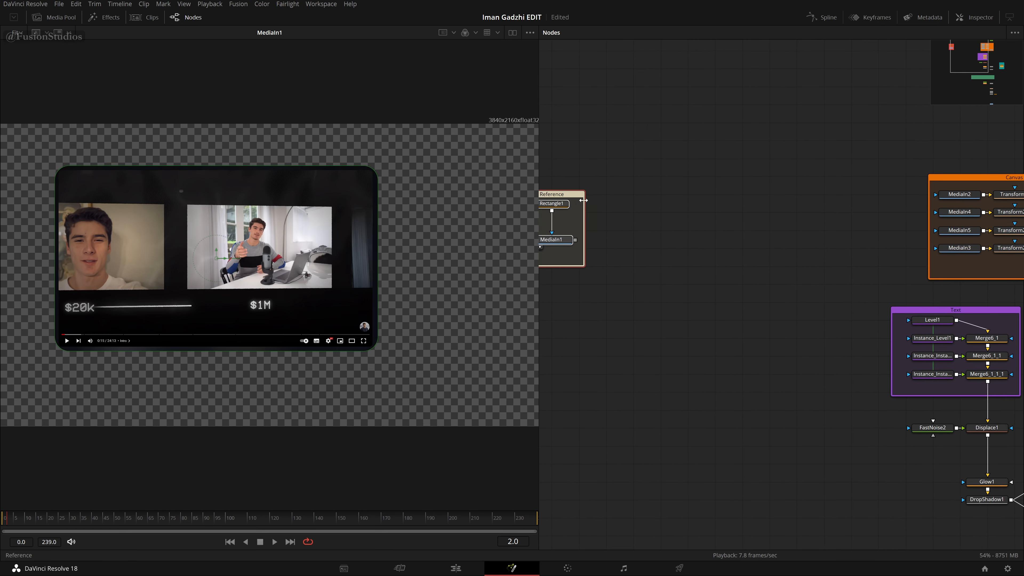
pyautogui.click(770, 217)
pyautogui.moveTo(774, 217); pyautogui.dragTo(542, 178)
pyautogui.moveTo(700, 190); pyautogui.dragTo(669, 164)
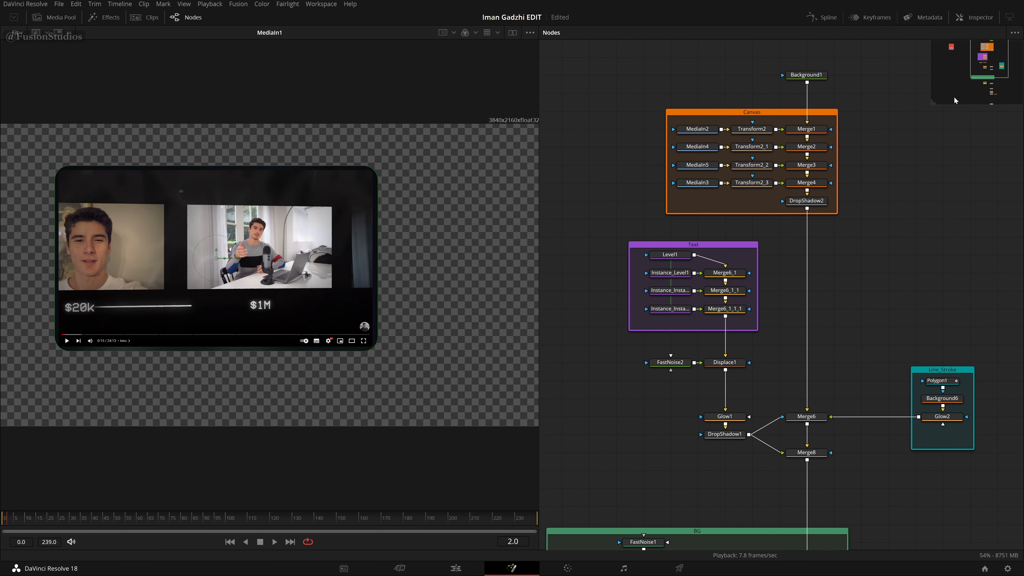
pyautogui.moveTo(930, 103); pyautogui.dragTo(989, 55)
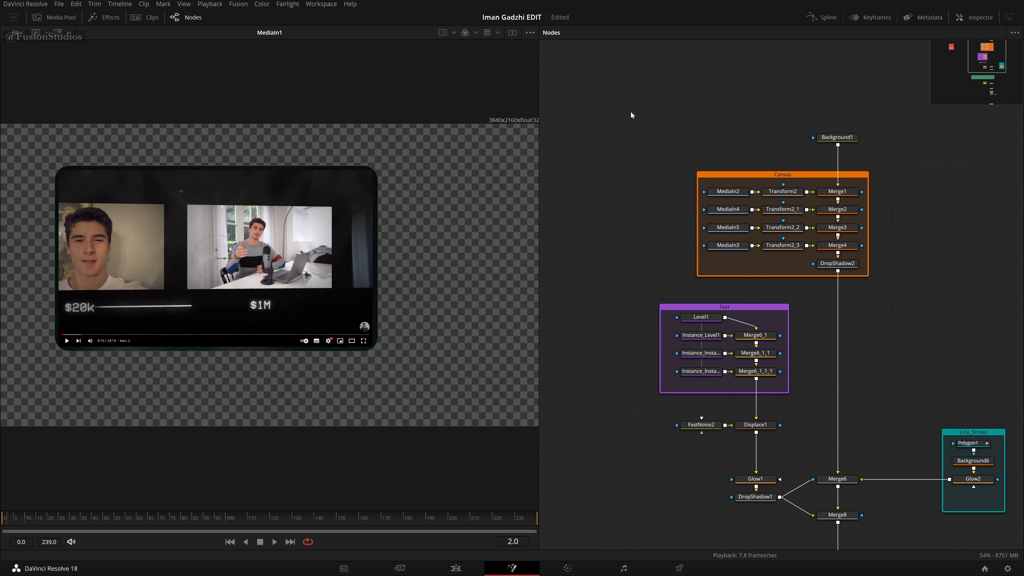
# Toggle the node editor's navigator off and back on to demonstrate the Show Navigator option.
pyautogui.rightClick(625, 128)
pyautogui.moveTo(676, 152)
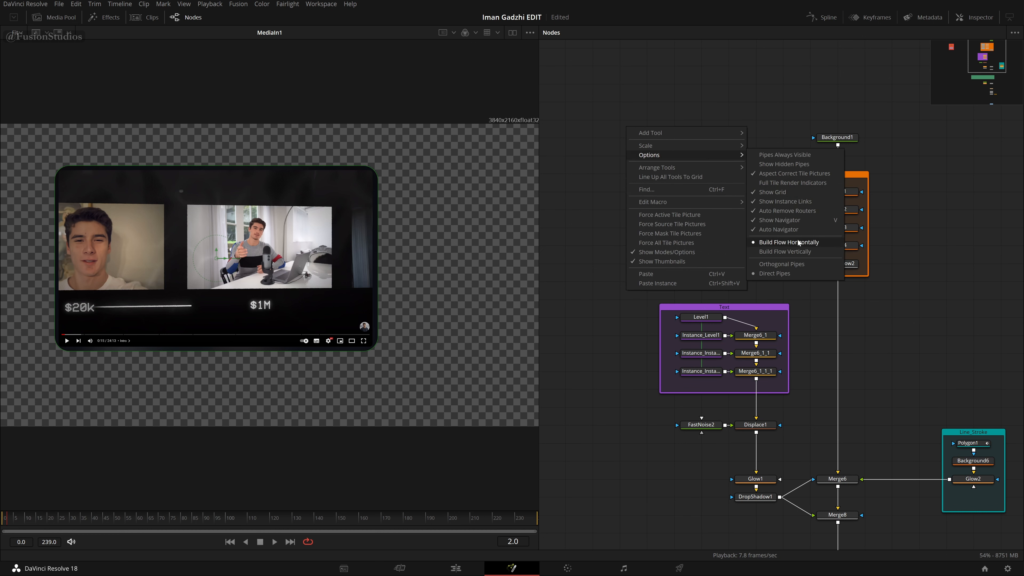
pyautogui.click(793, 221)
pyautogui.rightClick(667, 171)
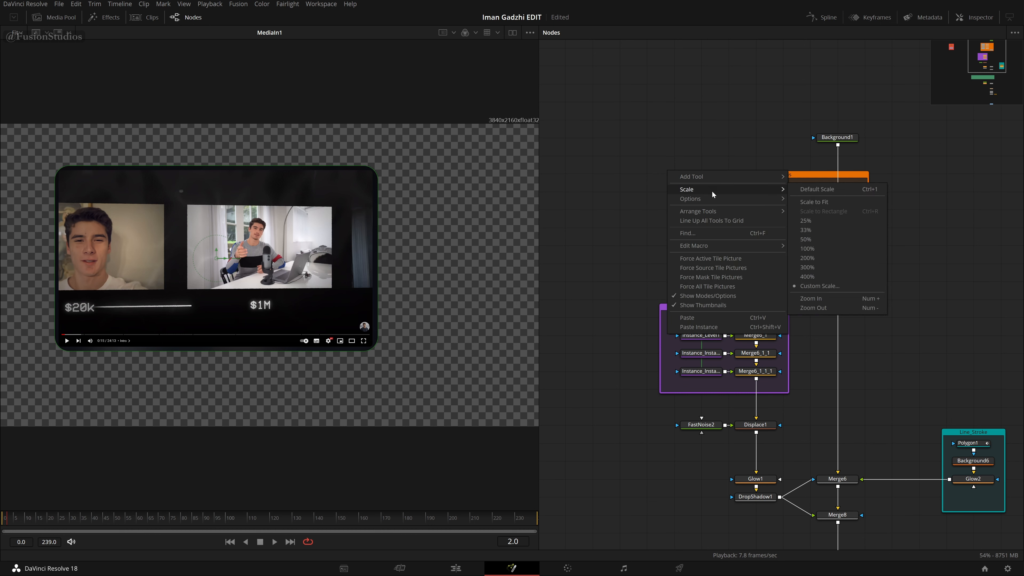
pyautogui.moveTo(754, 198)
pyautogui.click(823, 255)
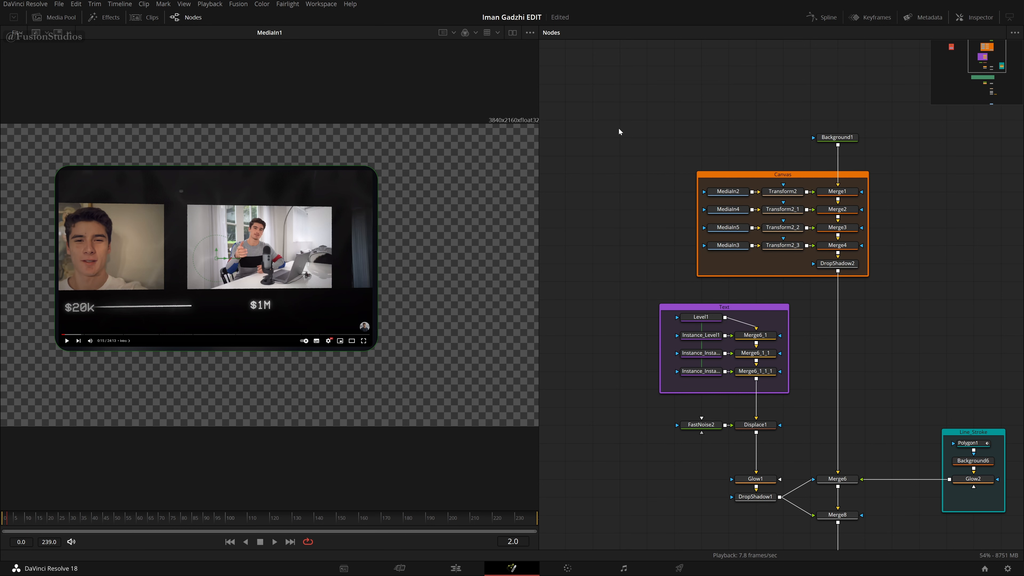
pyautogui.rightClick(618, 128)
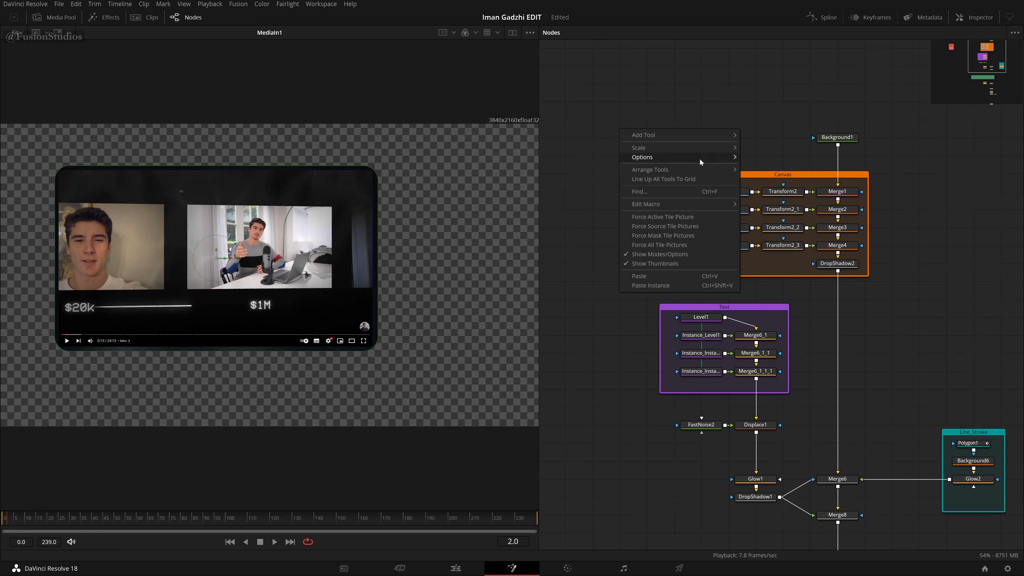
pyautogui.moveTo(706, 161)
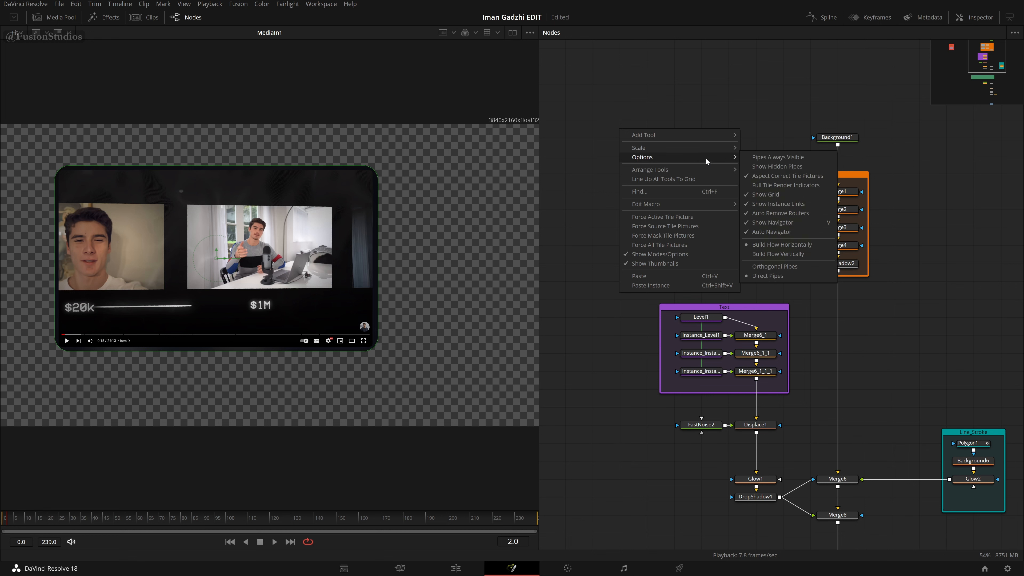
pyautogui.click(799, 224)
pyautogui.rightClick(583, 173)
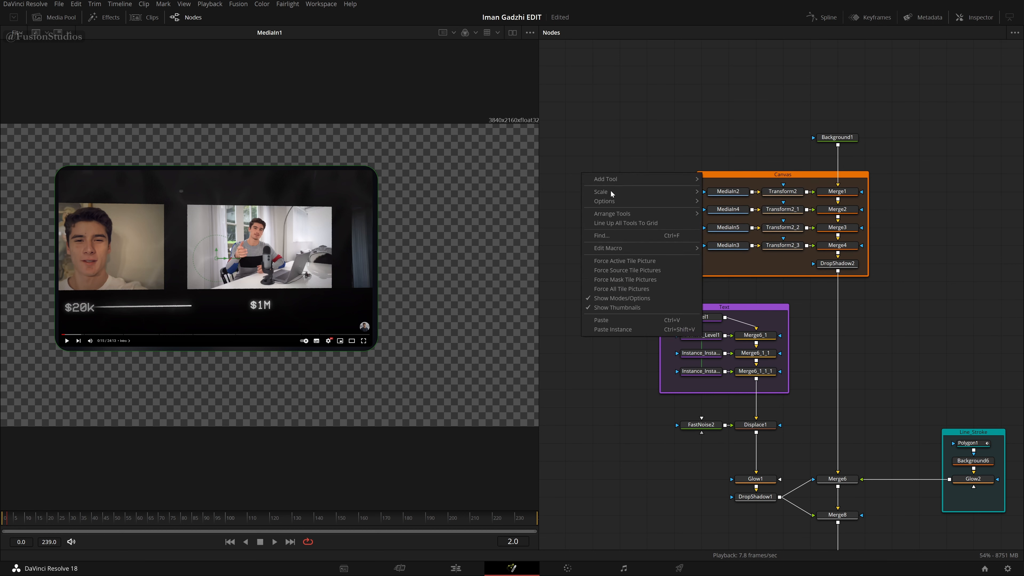
pyautogui.moveTo(669, 201)
pyautogui.click(734, 266)
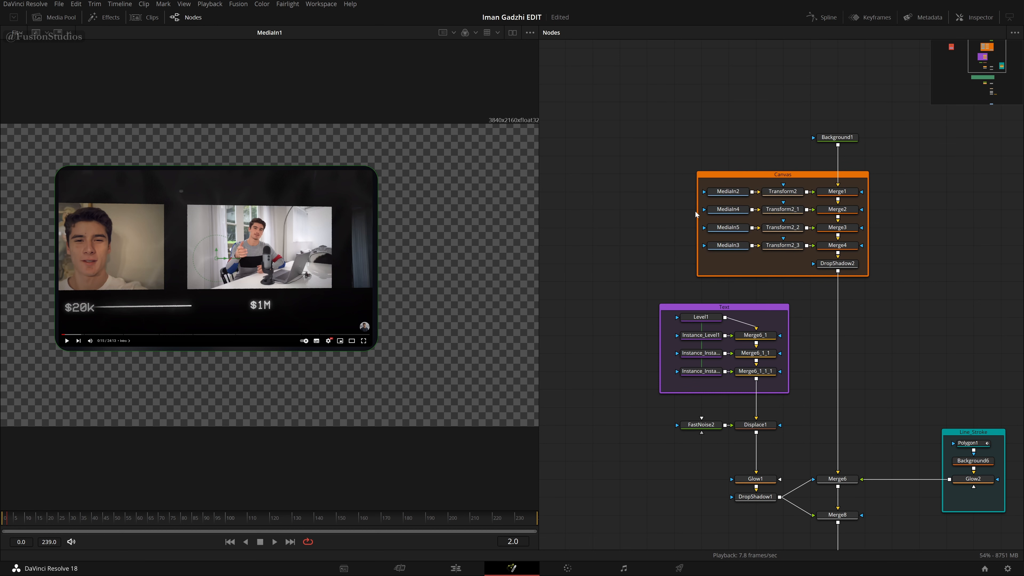
# Examine the full node tree from a distance and return to the Canvas and Text groups.
pyautogui.scroll(-10, 908, 203)
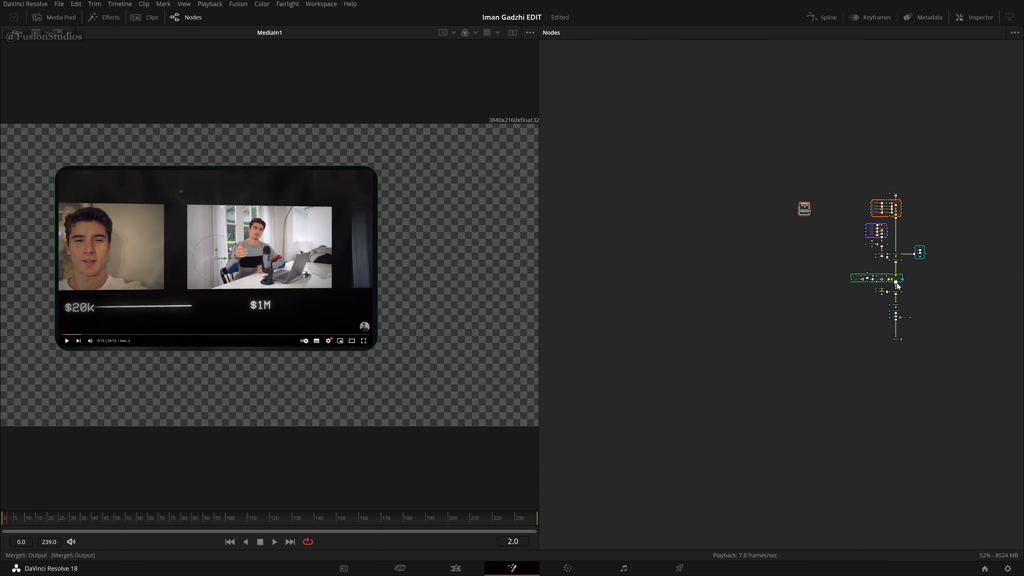
pyautogui.moveTo(713, 136); pyautogui.dragTo(970, 401)
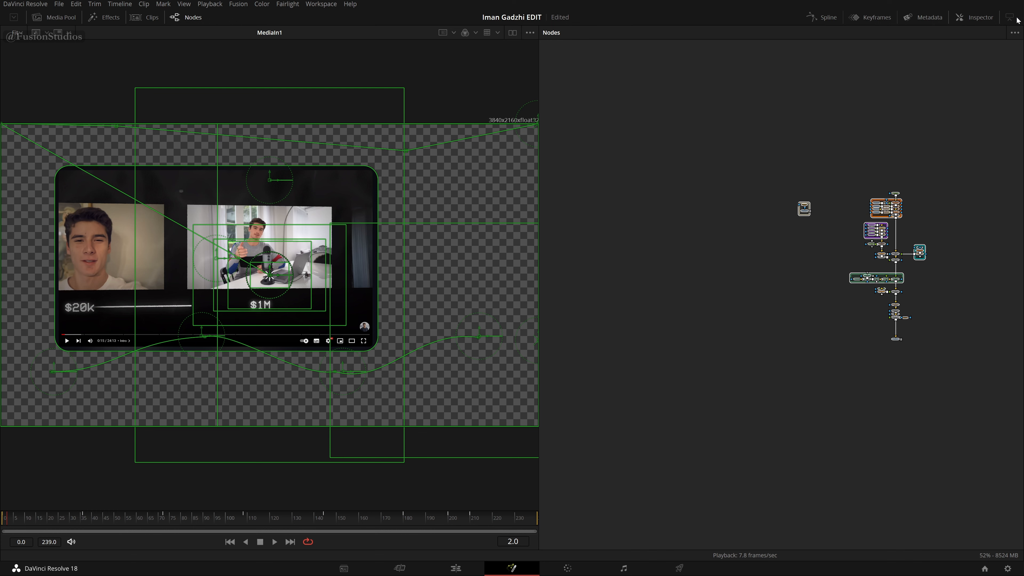
pyautogui.scroll(10, 846, 220)
pyautogui.scroll(-2, 838, 222)
pyautogui.scroll(2, 838, 222)
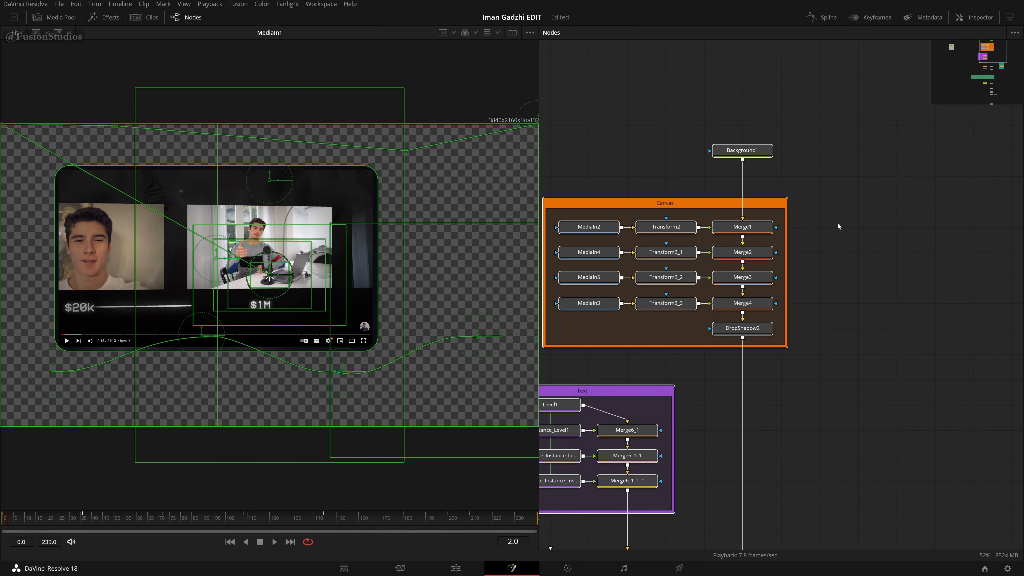
pyautogui.scroll(-2, 838, 222)
pyautogui.moveTo(987, 49); pyautogui.dragTo(984, 63)
pyautogui.moveTo(717, 154); pyautogui.dragTo(824, 289)
# Select the Background1 node and review the node editor's flow and pipe display options.
pyautogui.rightClick(695, 131)
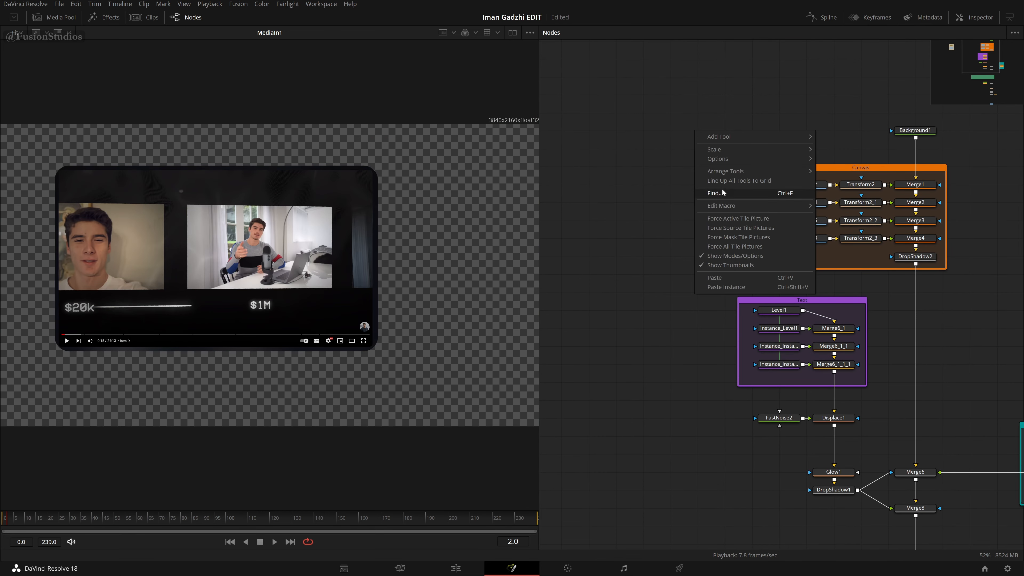
pyautogui.click(687, 251)
pyautogui.moveTo(918, 134)
pyautogui.mouseDown()
pyautogui.moveTo(856, 151)
pyautogui.moveTo(871, 101)
pyautogui.moveTo(891, 134)
pyautogui.moveTo(936, 130)
pyautogui.mouseUp()
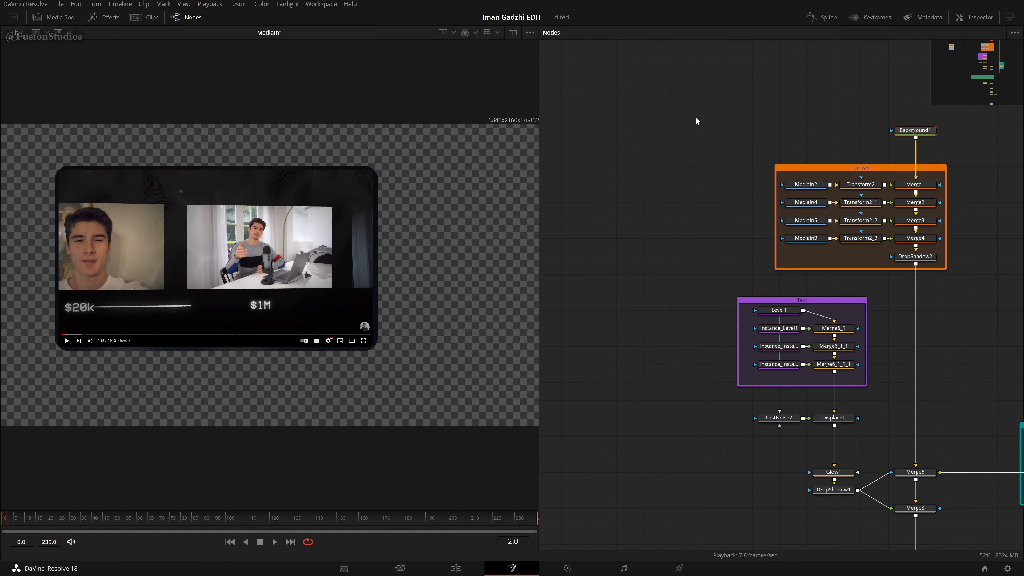
pyautogui.rightClick(691, 119)
pyautogui.moveTo(740, 148)
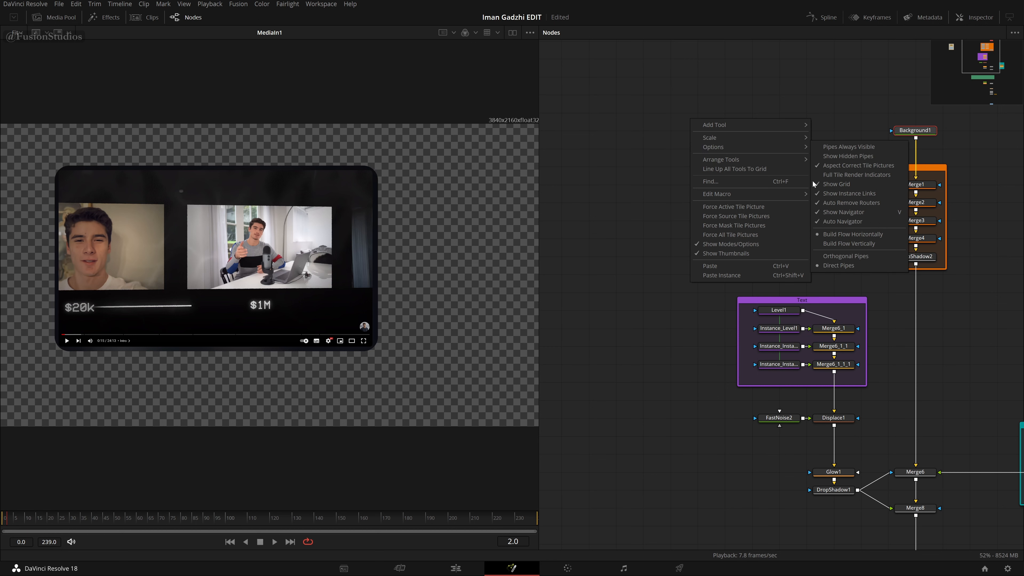
pyautogui.click(836, 245)
# Switch the node connections to Orthogonal Pipes and look over the rerouted tree.
pyautogui.rightClick(723, 135)
pyautogui.moveTo(796, 162)
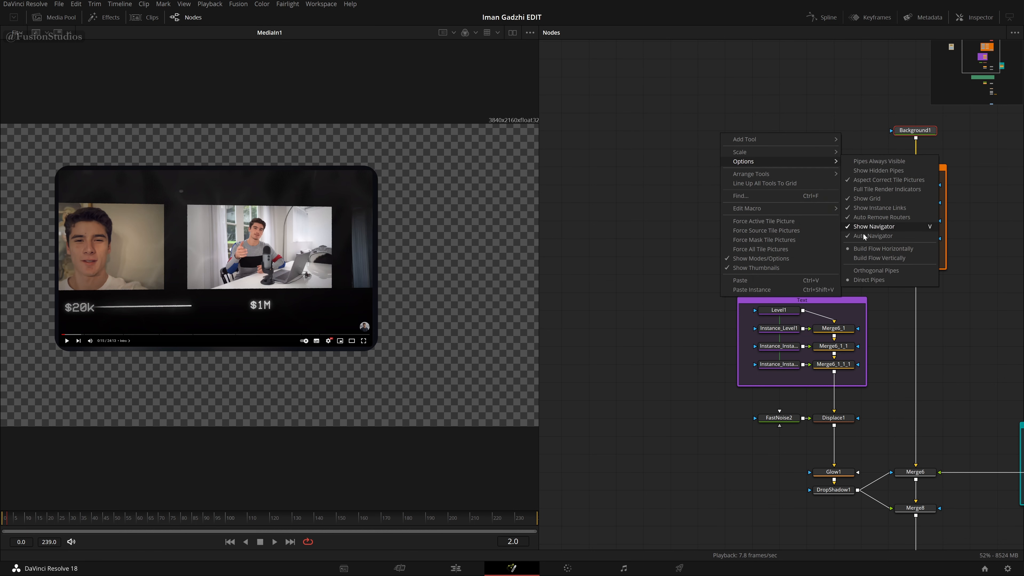
pyautogui.click(864, 271)
pyautogui.moveTo(883, 360); pyautogui.dragTo(761, 261)
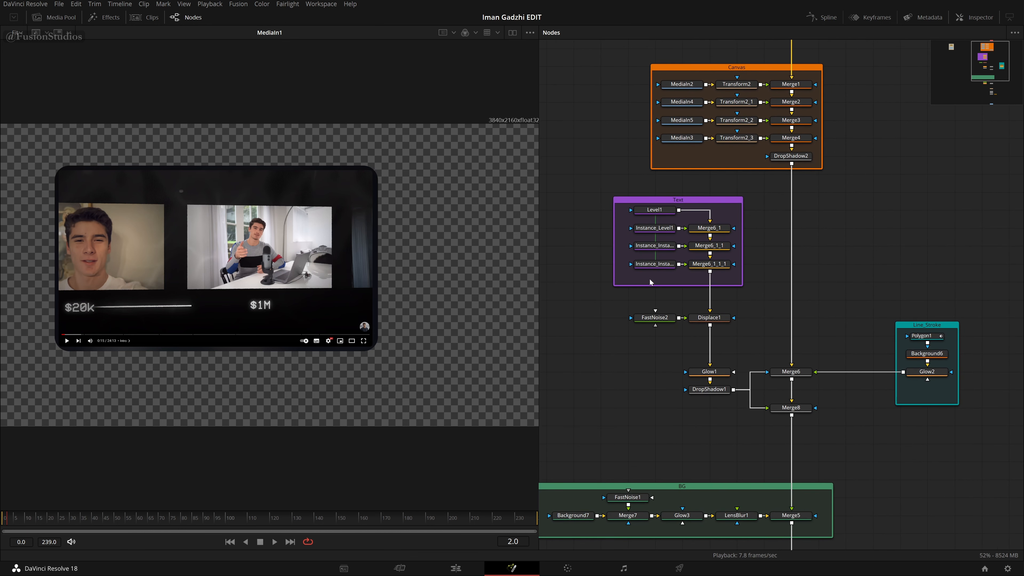
pyautogui.scroll(-5, 699, 352)
pyautogui.scroll(4, 706, 371)
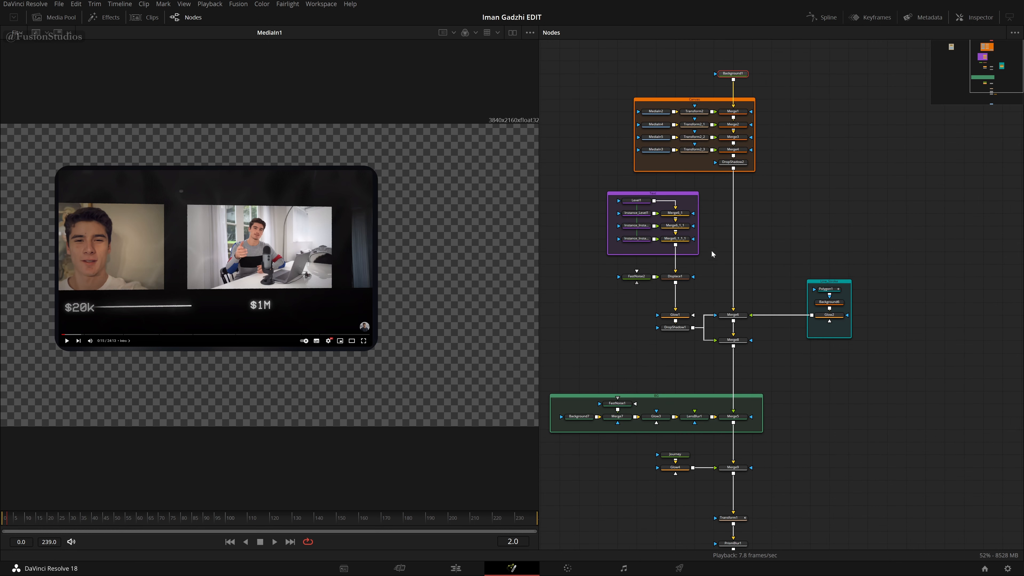
# Set the node connections back to Direct Pipes.
pyautogui.rightClick(805, 157)
pyautogui.moveTo(863, 178)
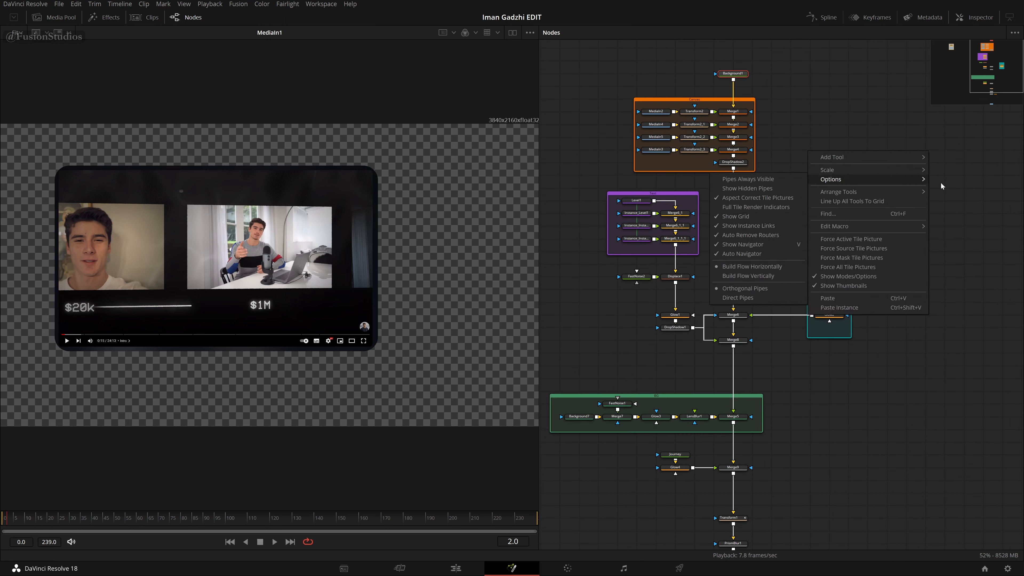
pyautogui.click(753, 288)
pyautogui.rightClick(797, 198)
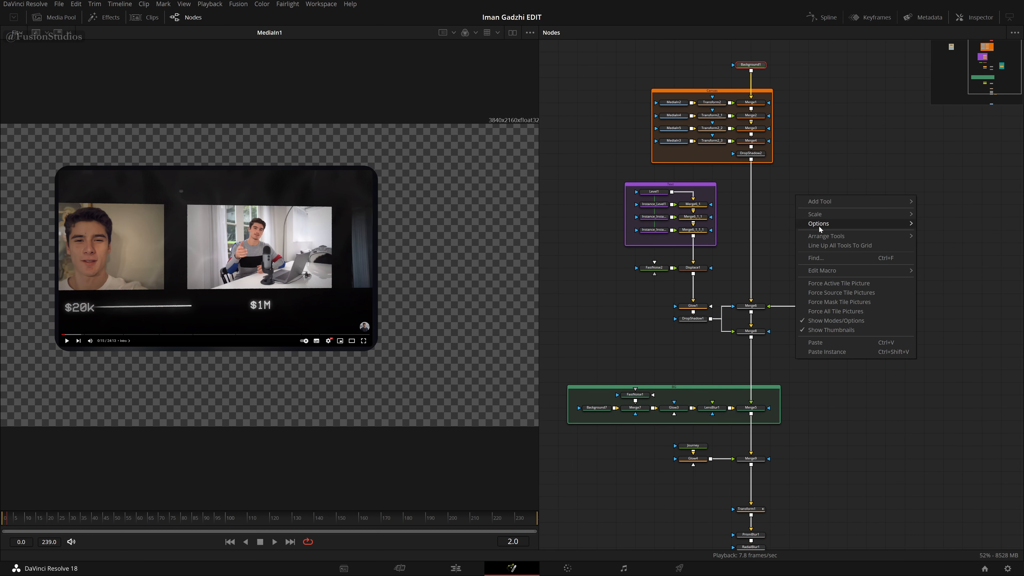
pyautogui.moveTo(818, 223)
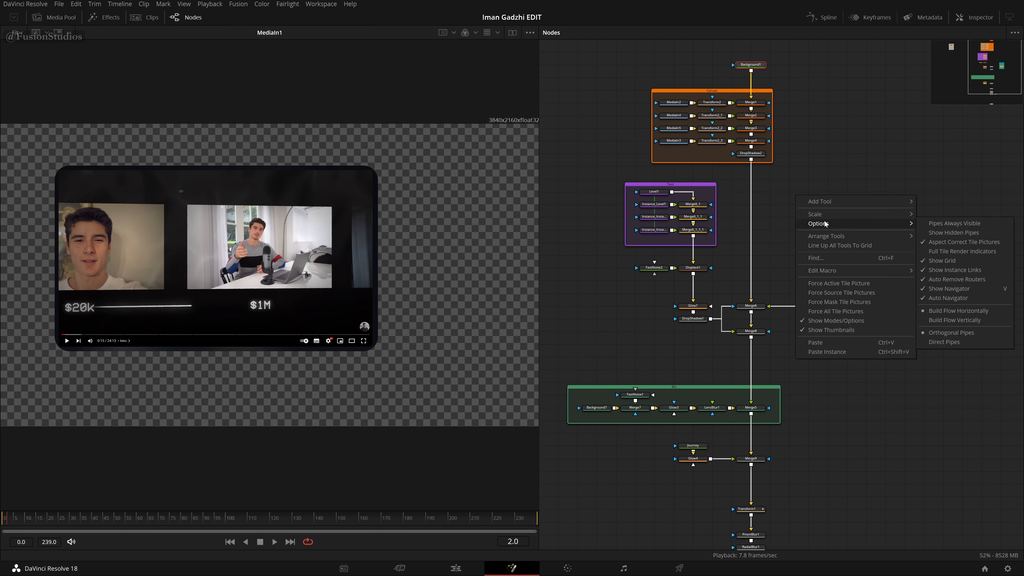
pyautogui.click(944, 342)
pyautogui.scroll(-3, 813, 313)
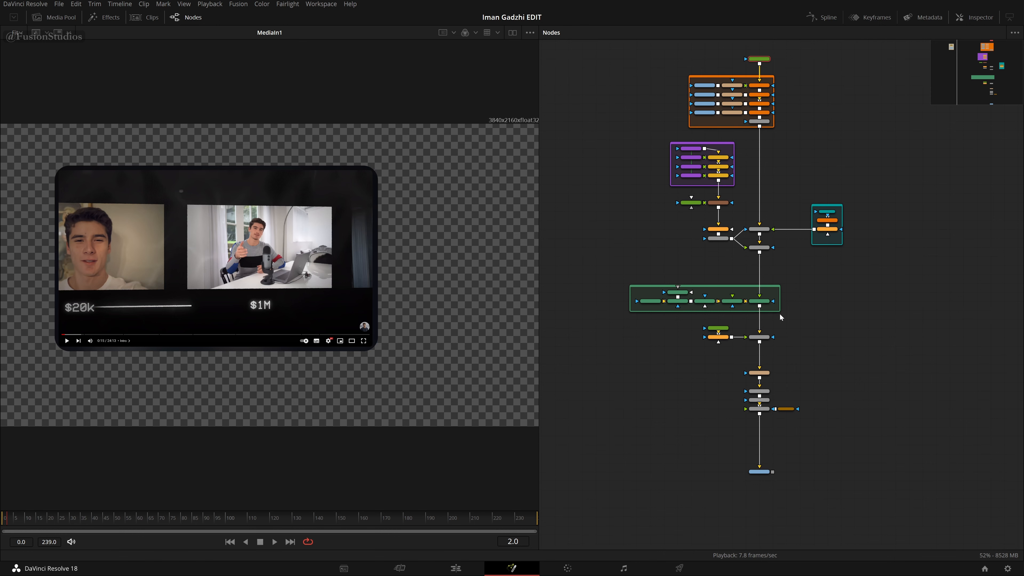
# Load the Background1 node into the viewer and set its alpha to 0.0 in the Inspector.
pyautogui.moveTo(816, 290); pyautogui.dragTo(868, 387)
pyautogui.scroll(2, 833, 297)
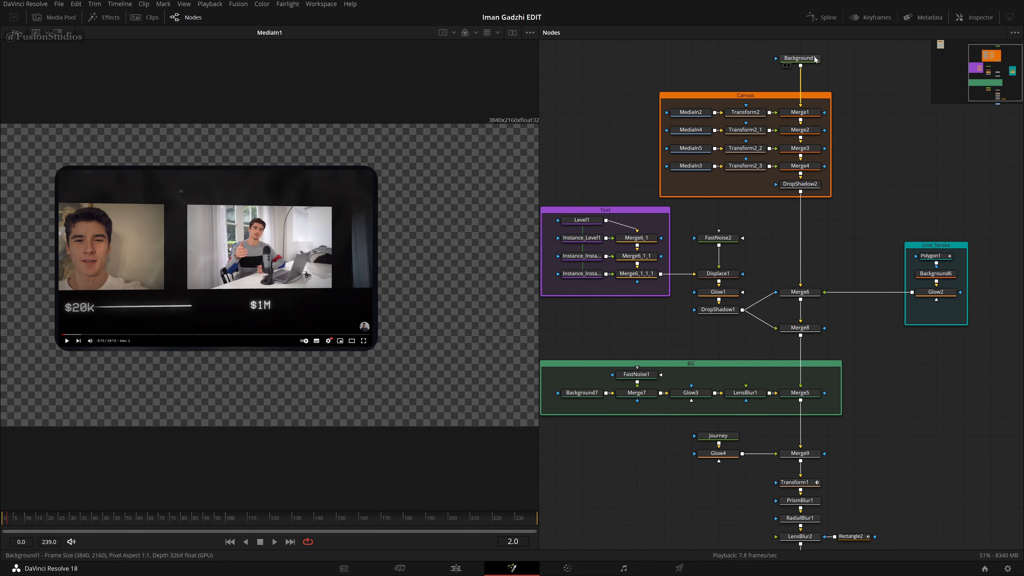
pyautogui.moveTo(810, 59); pyautogui.dragTo(301, 154)
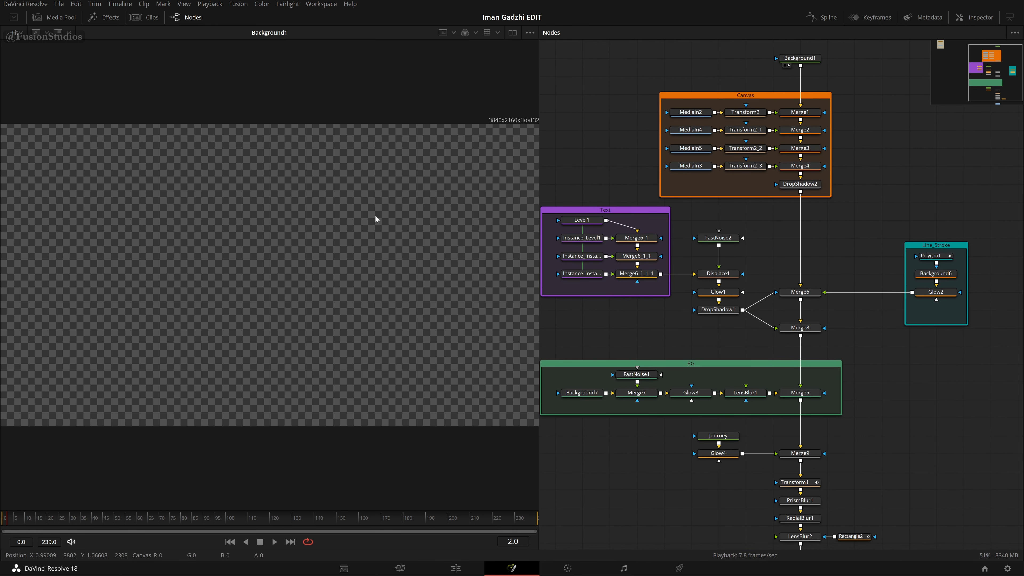
pyautogui.click(975, 17)
pyautogui.scroll(2, 716, 101)
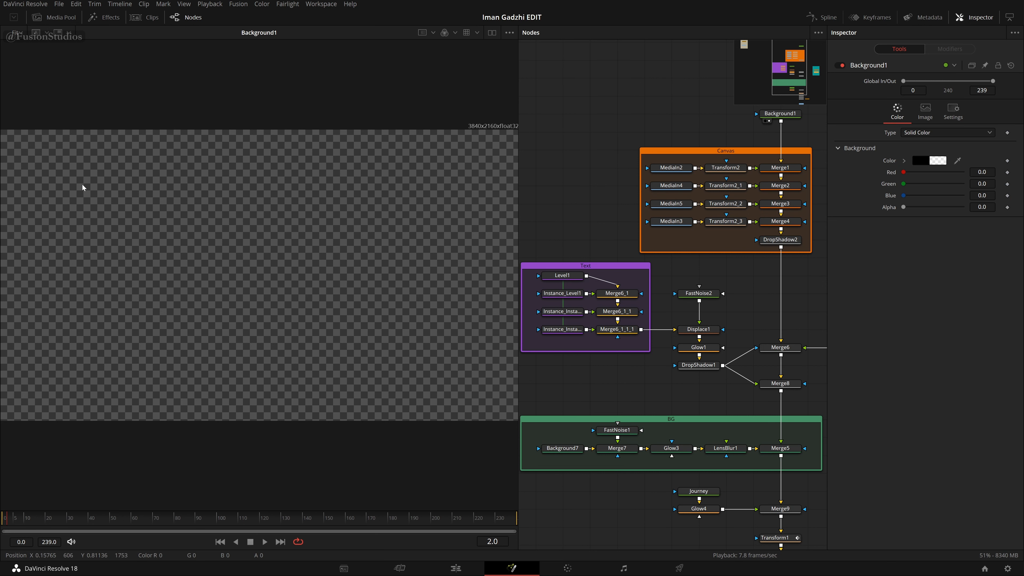
pyautogui.moveTo(905, 207)
pyautogui.mouseDown()
pyautogui.moveTo(927, 225)
pyautogui.moveTo(870, 246)
pyautogui.moveTo(974, 238)
pyautogui.moveTo(904, 207)
pyautogui.mouseUp()
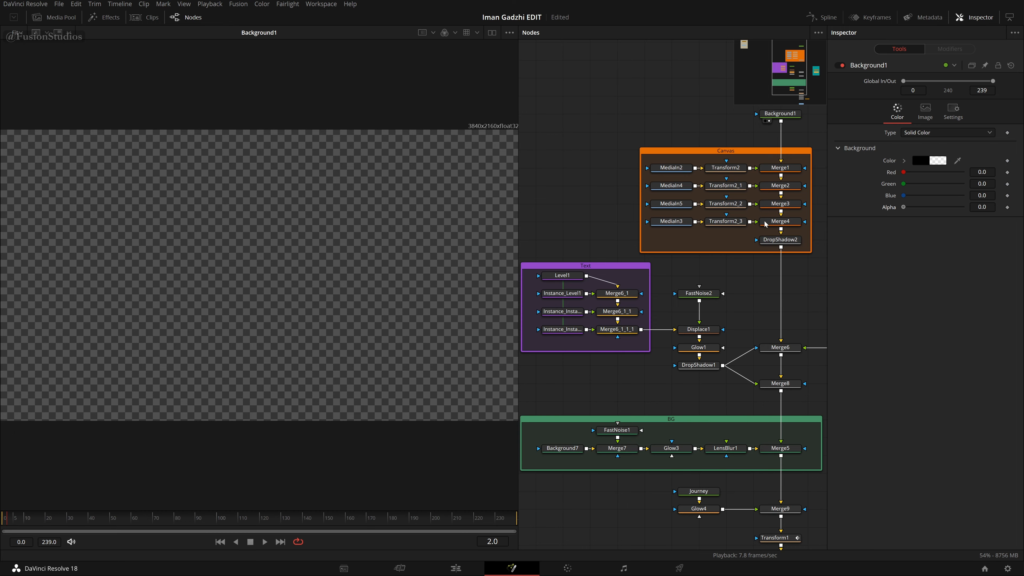
# Select the Merge1 node and view the outputs of the Canvas group's merges in turn through Merge4, clearing the selection at the end.
pyautogui.click(793, 172)
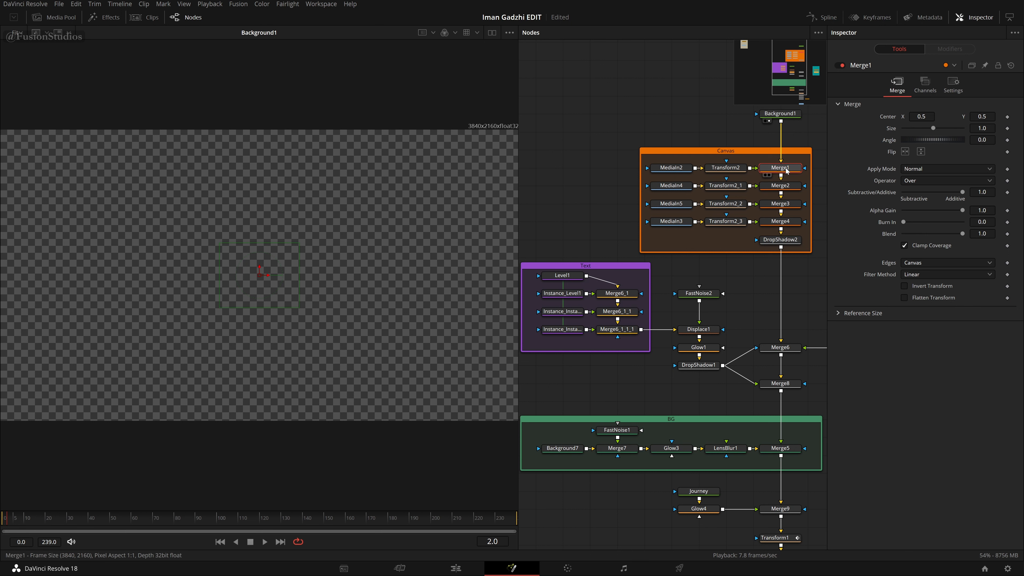
pyautogui.press('1')
pyautogui.moveTo(789, 188); pyautogui.dragTo(423, 226)
pyautogui.press('2')
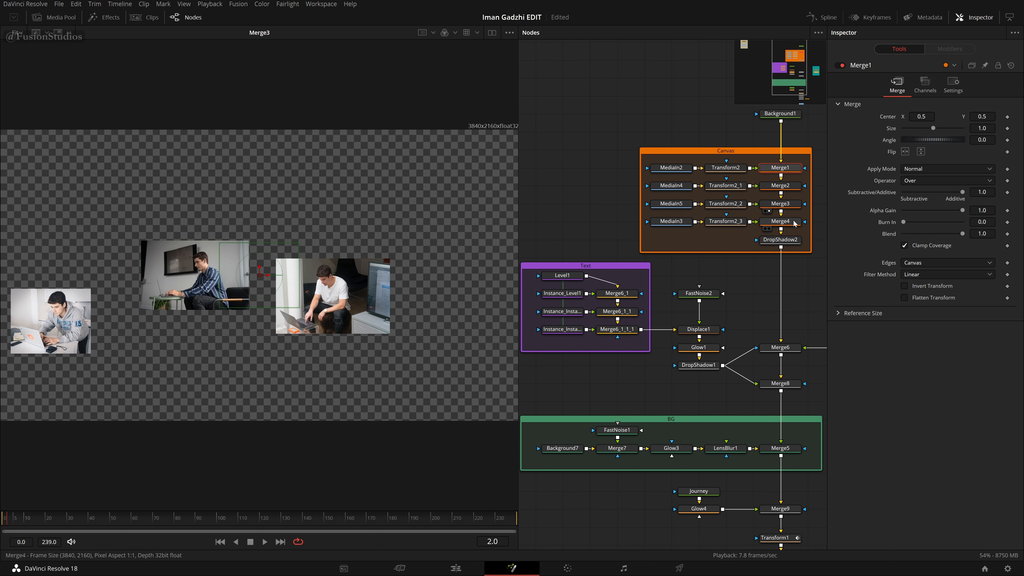
pyautogui.press('2')
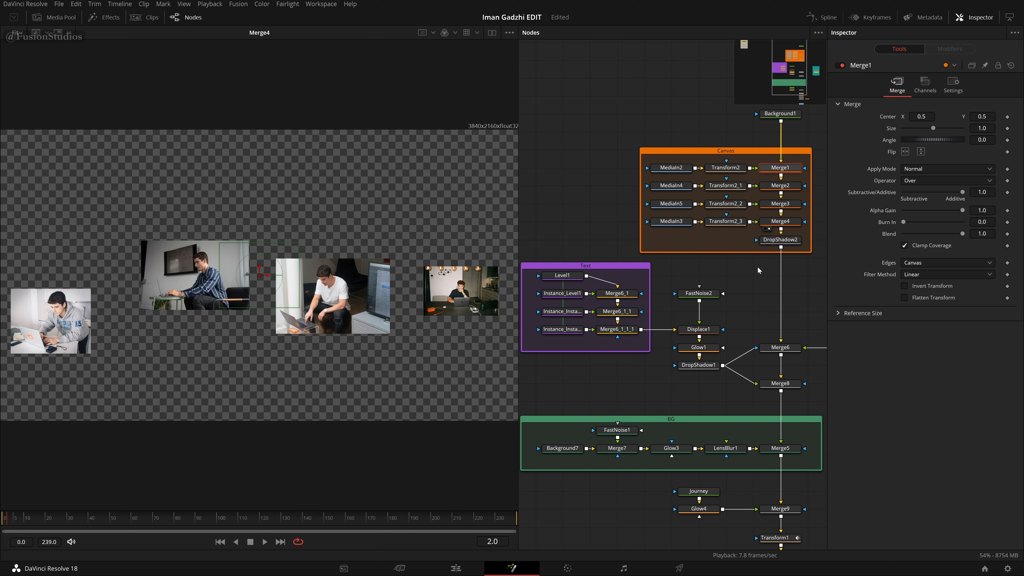
pyautogui.click(732, 290)
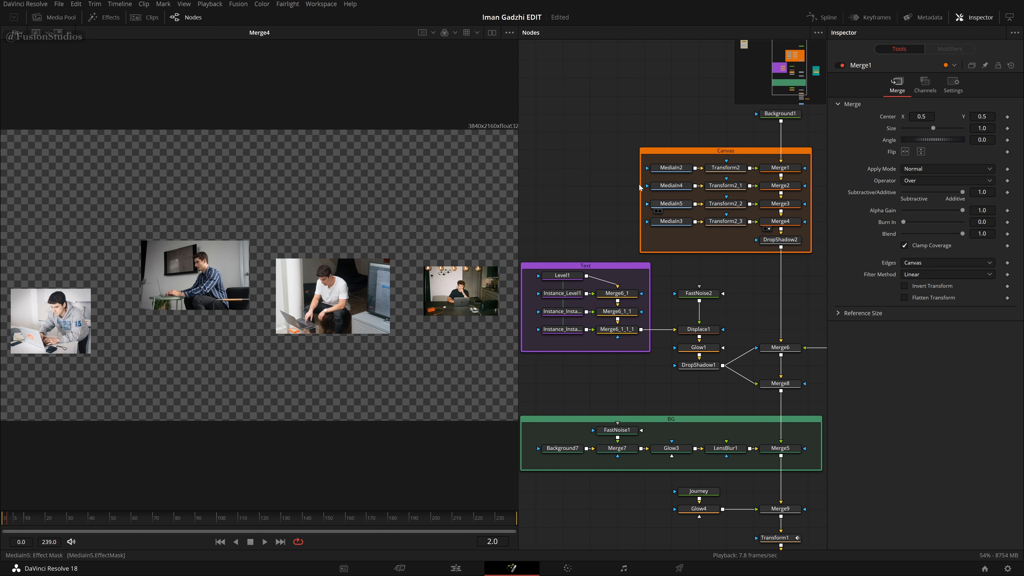
# View the outputs of MediaIn2, Transform2 and Merge1 in turn, fitting the Merge1 image to the viewer.
pyautogui.press('1')
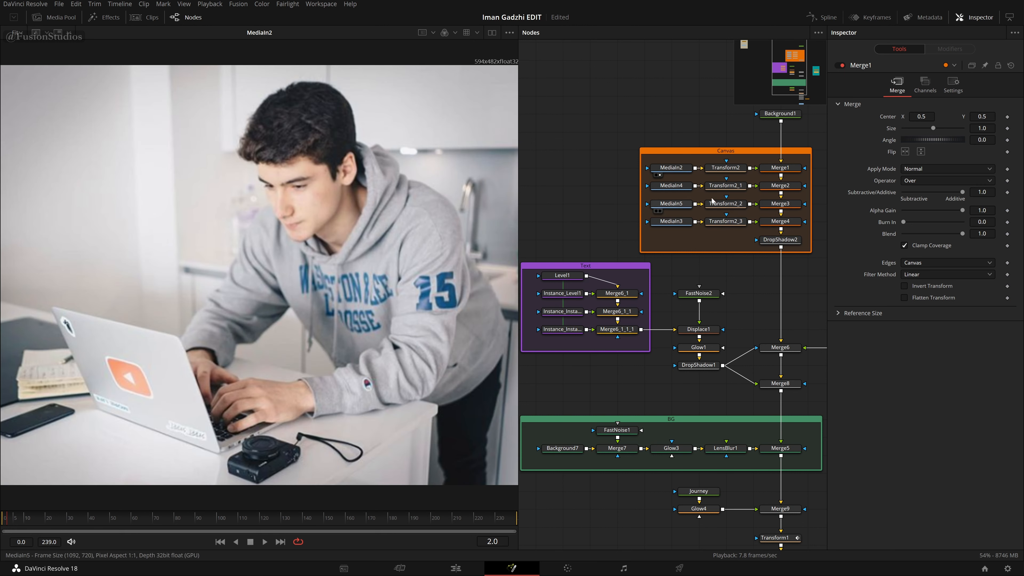
pyautogui.moveTo(731, 172)
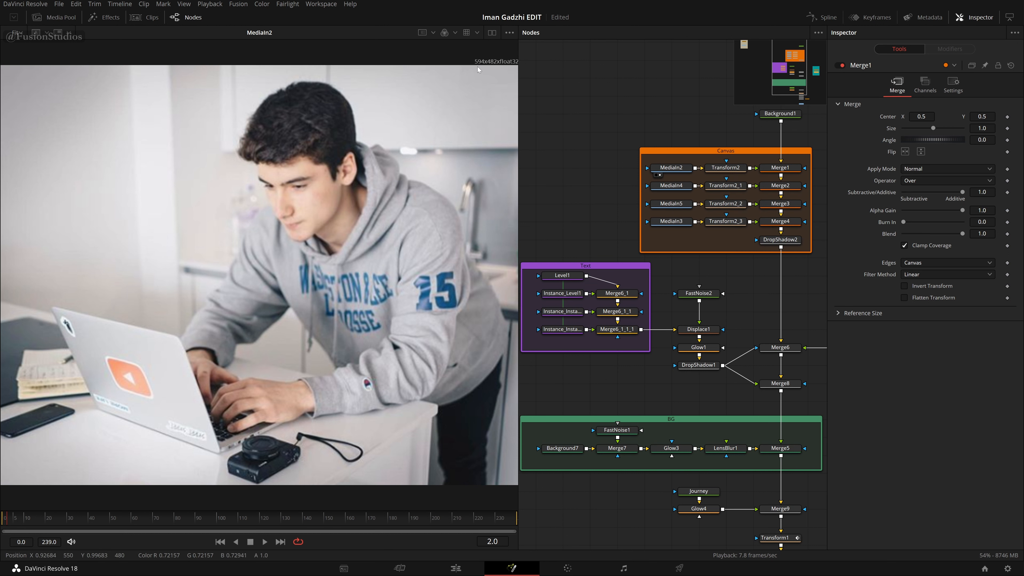
pyautogui.click(714, 175)
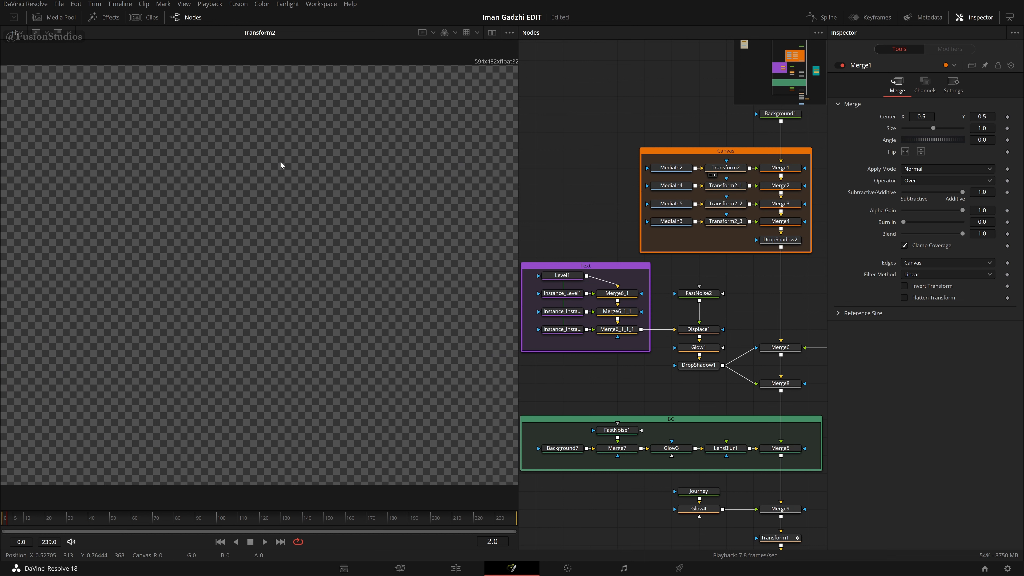
pyautogui.scroll(-3, 306, 232)
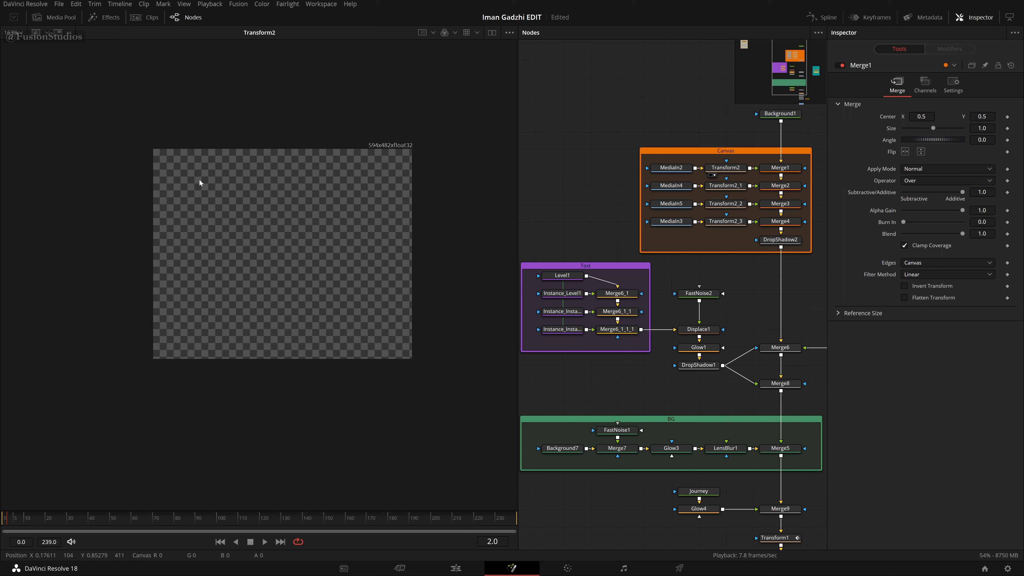
pyautogui.click(764, 175)
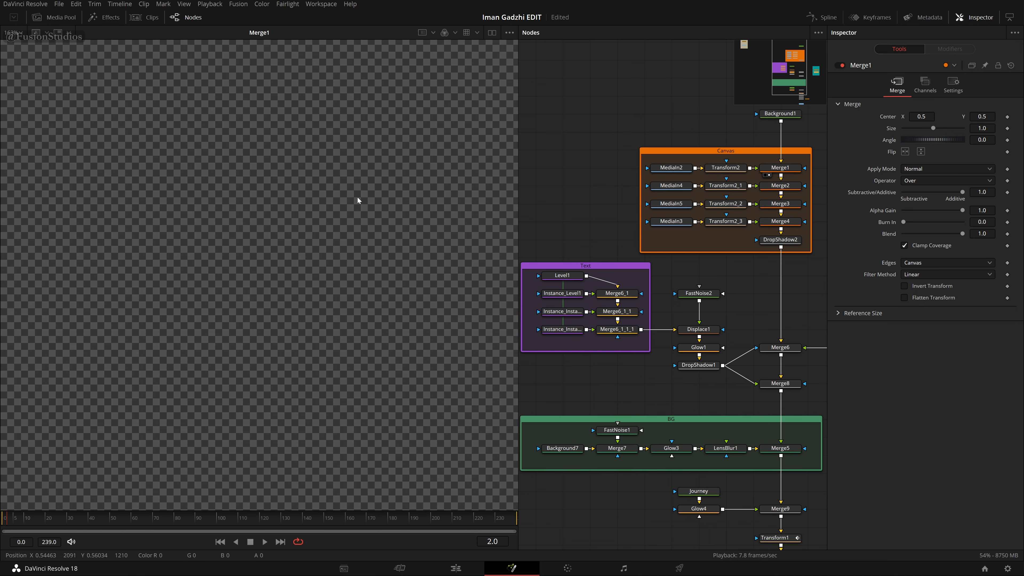
pyautogui.scroll(-3, 357, 201)
pyautogui.hotkey('ctrl', 'f')
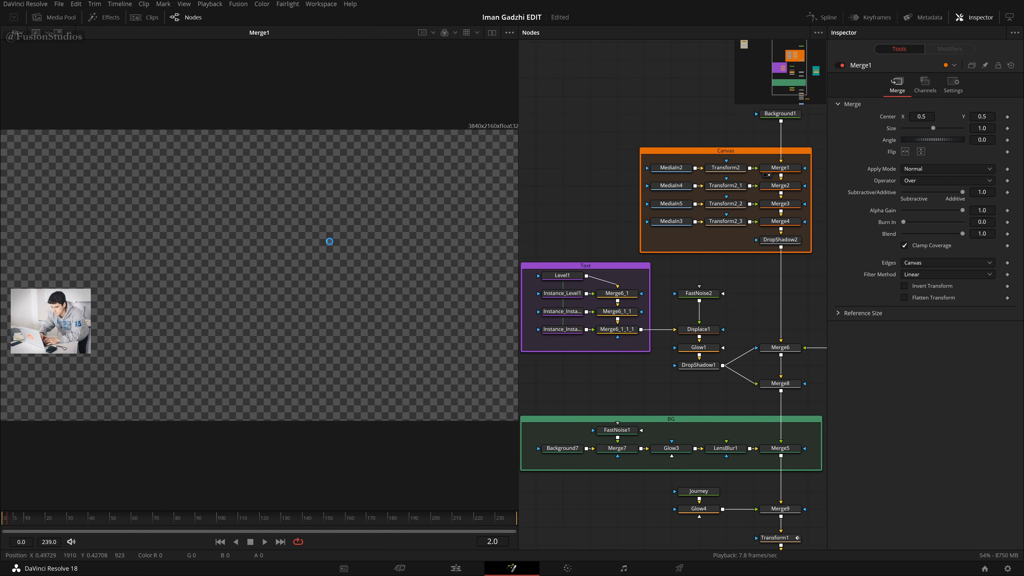
# Load Background1 into the viewer and select it to check its colour and alpha settings, clearing the selection at the end.
pyautogui.press('1')
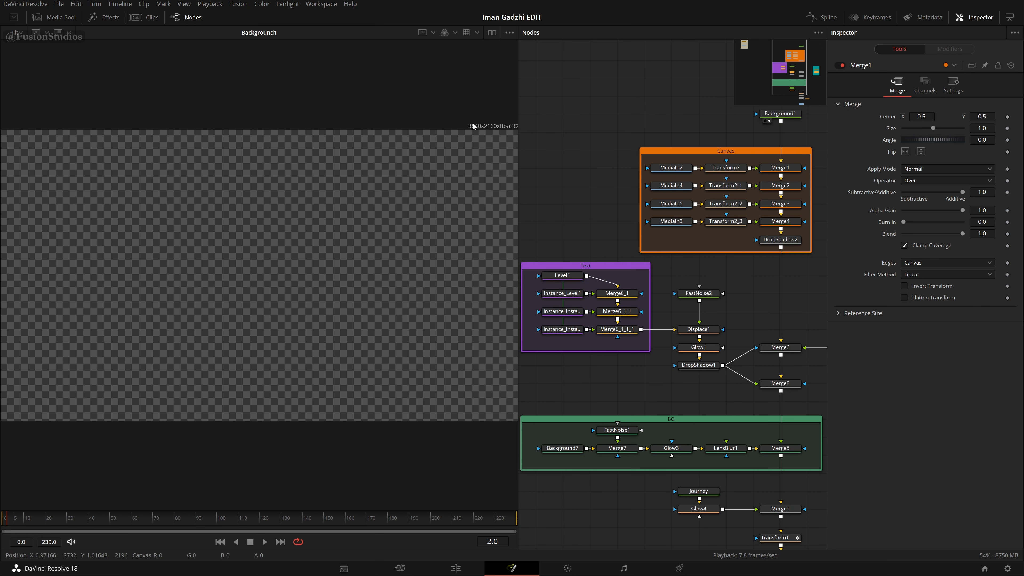
pyautogui.click(797, 115)
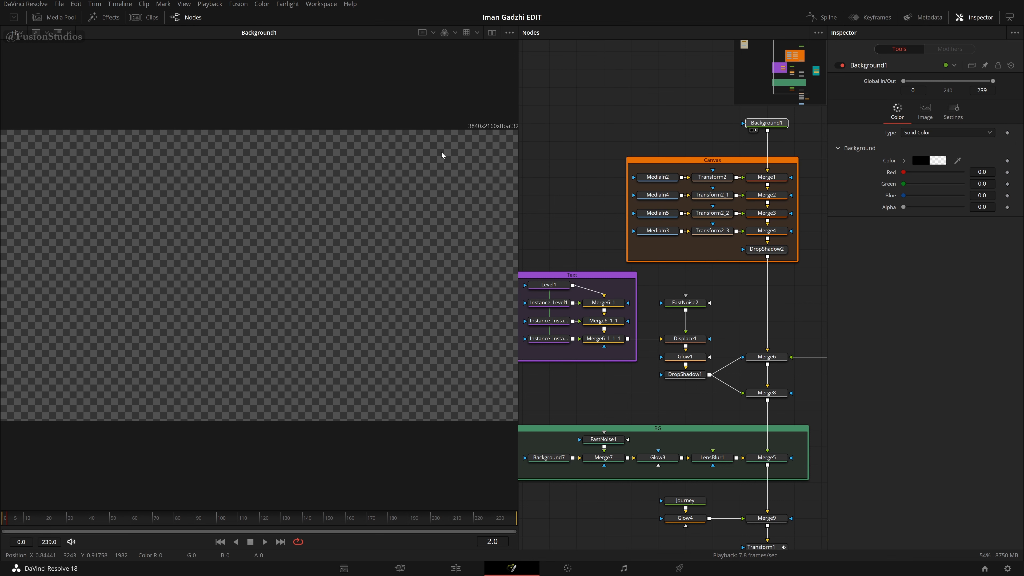
pyautogui.moveTo(614, 145); pyautogui.dragTo(789, 258)
pyautogui.click(676, 129)
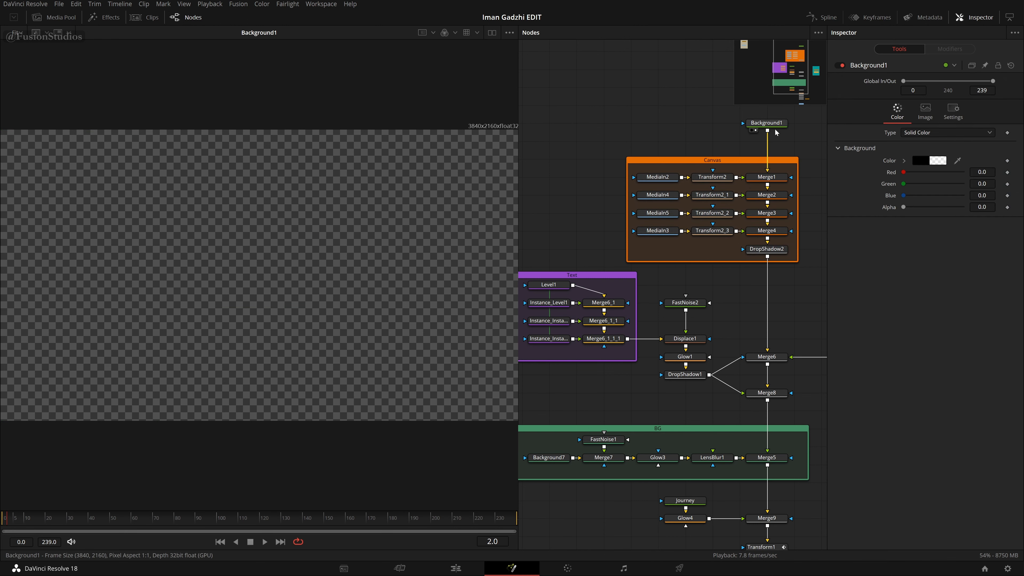
# Trace the first image through Merge1, MediaIn2 and Transform2 in the viewer, check Transform2's settings, and return to the Merge1 output.
pyautogui.moveTo(771, 177); pyautogui.dragTo(419, 170)
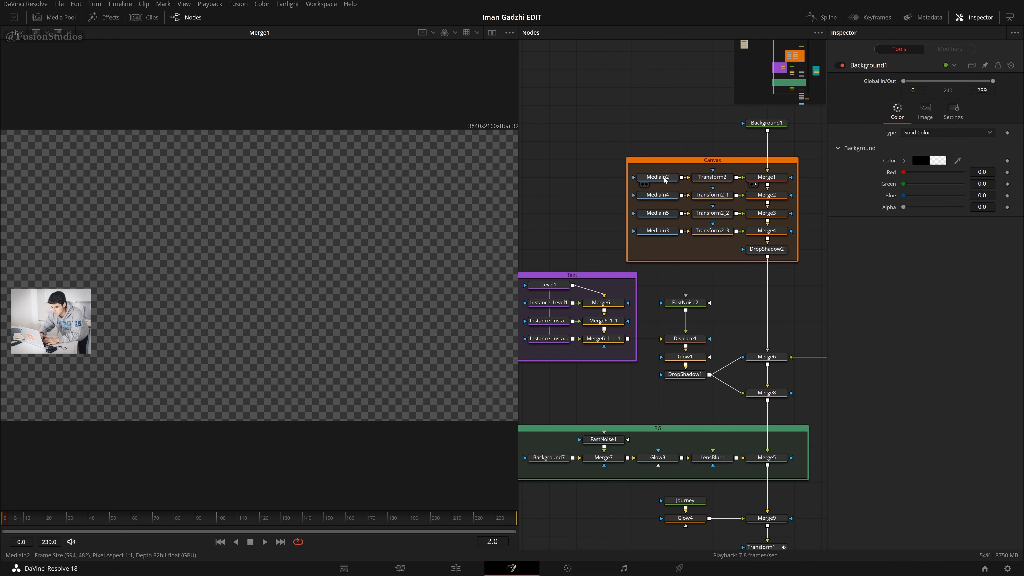
pyautogui.moveTo(664, 178); pyautogui.dragTo(476, 140)
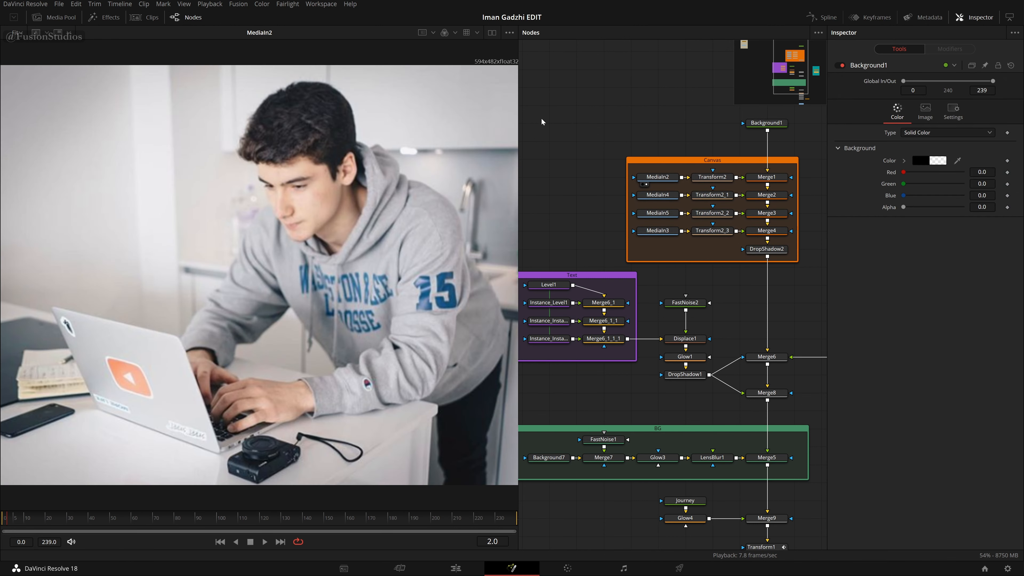
pyautogui.moveTo(721, 182); pyautogui.dragTo(476, 178)
pyautogui.click(724, 180)
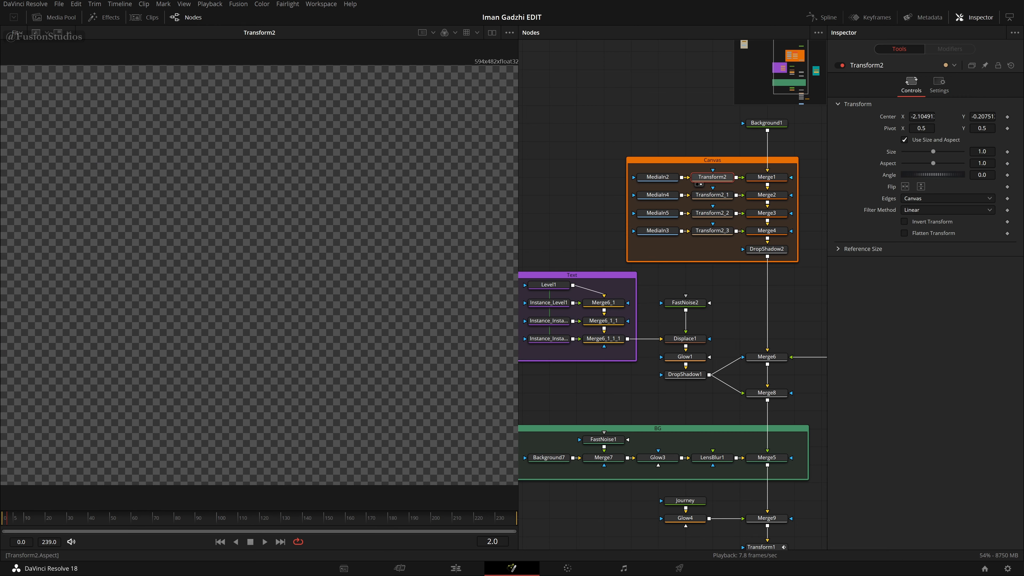
pyautogui.moveTo(766, 178); pyautogui.dragTo(398, 169)
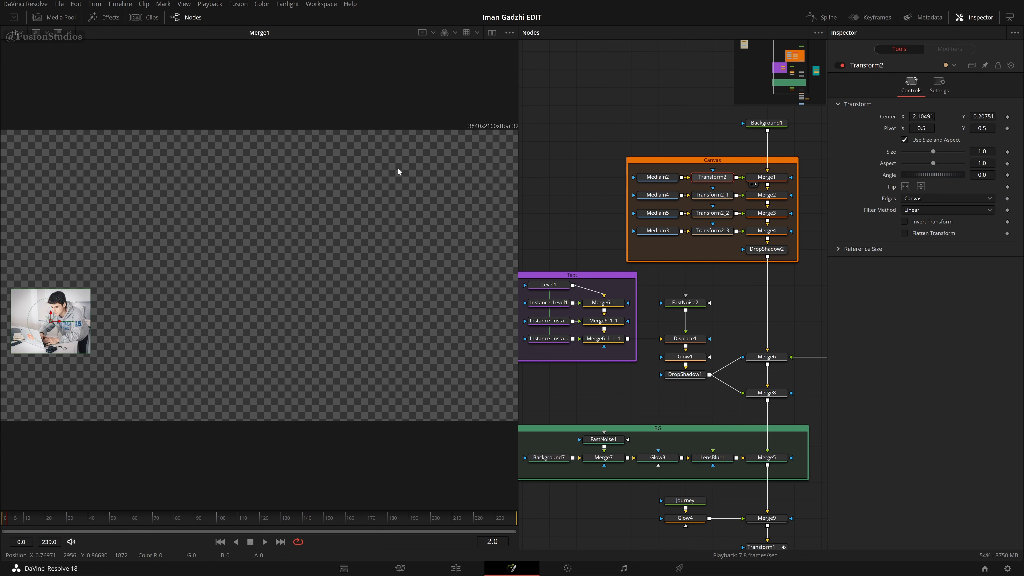
# Select MediaIn2 and compare its source image with the Merge1 output in the viewer.
pyautogui.click(656, 178)
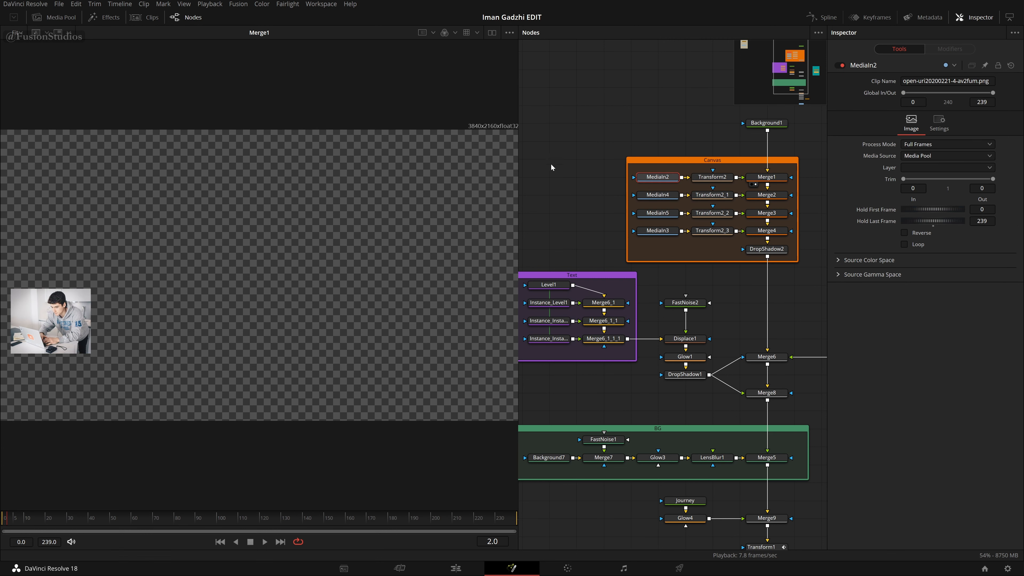
pyautogui.moveTo(655, 182); pyautogui.dragTo(441, 118)
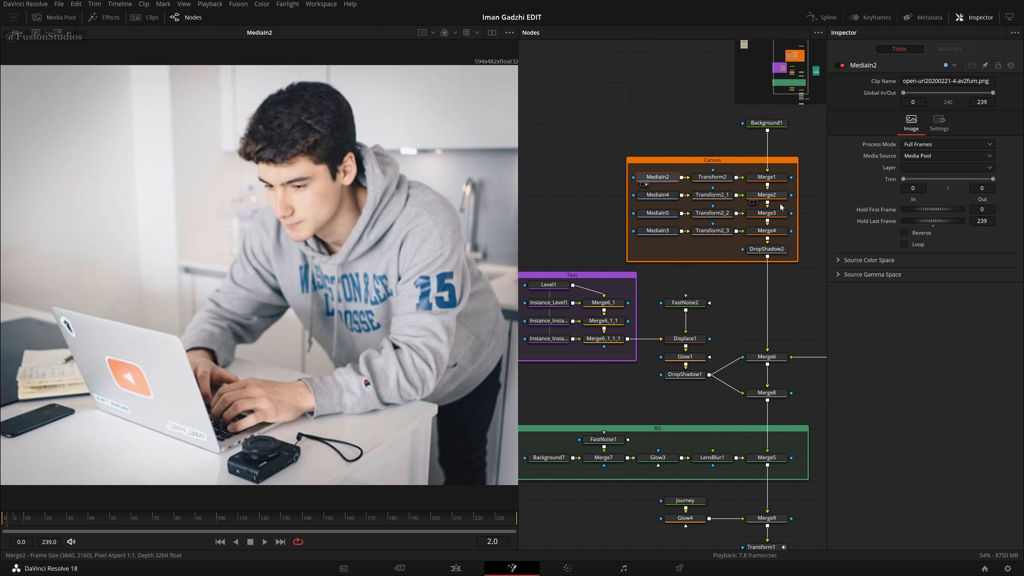
pyautogui.moveTo(764, 182); pyautogui.dragTo(403, 170)
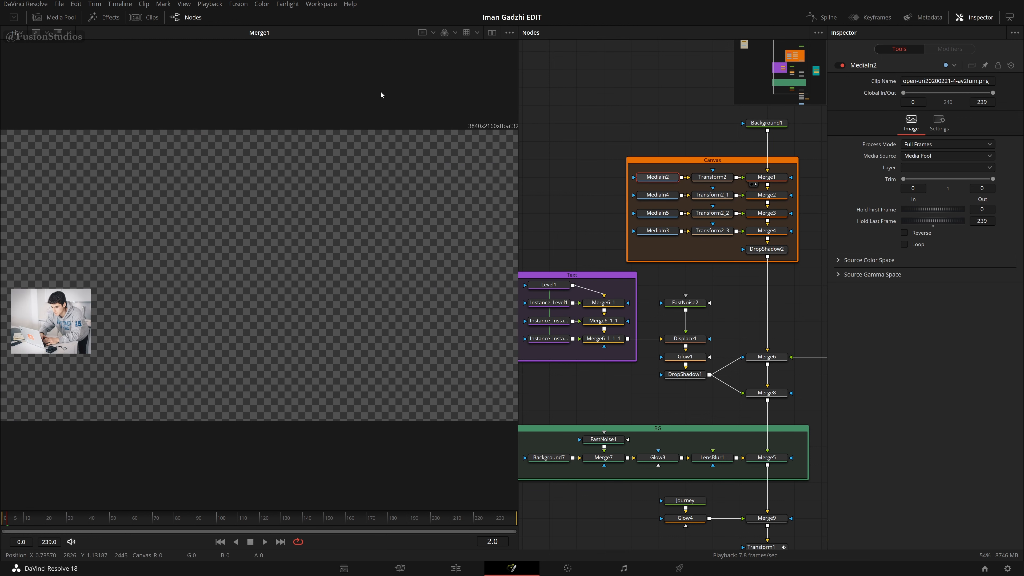
# Try changing the size and the X and Y centre of Transform2, undoing each change.
pyautogui.click(724, 174)
pyautogui.moveTo(932, 151); pyautogui.dragTo(922, 152)
pyautogui.hotkey('ctrl', 'z')
pyautogui.moveTo(922, 117); pyautogui.dragTo(920, 116)
pyautogui.moveTo(982, 117); pyautogui.dragTo(985, 117)
pyautogui.hotkey('ctrl', 'z')
pyautogui.hotkey('ctrl', 'z')
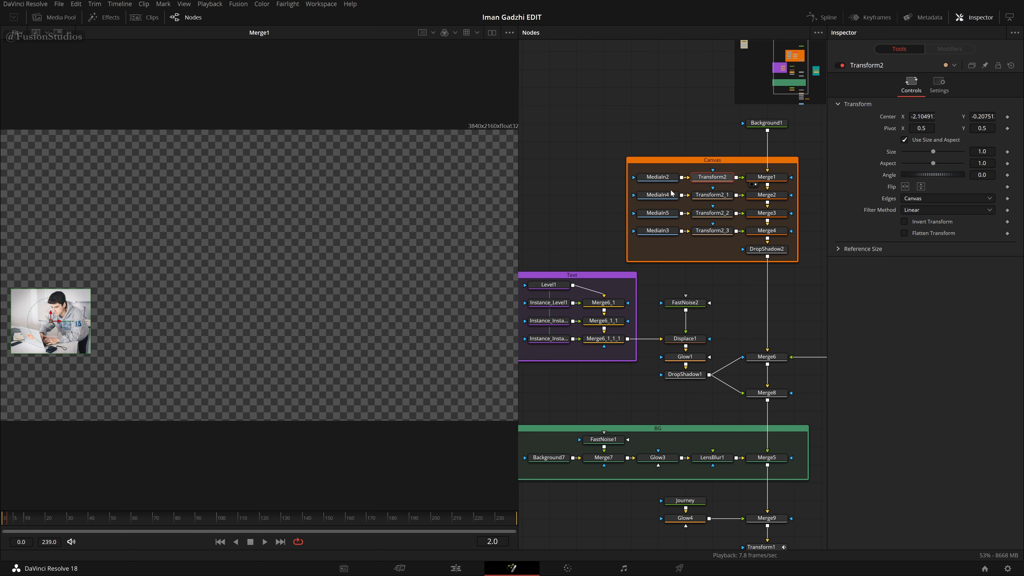
# View the Merge2 output, then select MediaIn4 and load its source image into the viewer.
pyautogui.hscroll(-1, 710, 200)
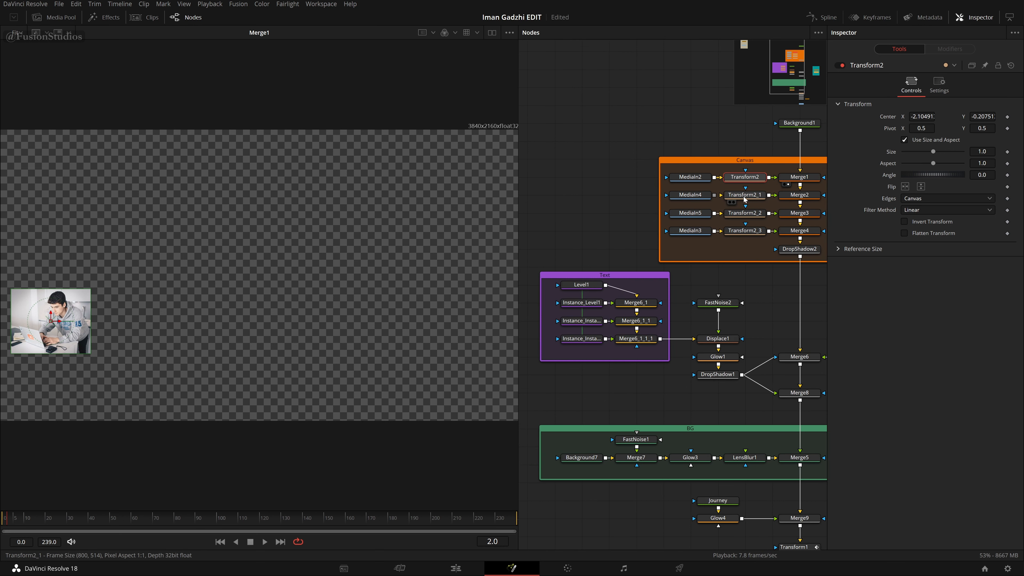
pyautogui.moveTo(715, 195); pyautogui.dragTo(743, 196)
pyautogui.moveTo(731, 142); pyautogui.dragTo(665, 157)
pyautogui.click(722, 217)
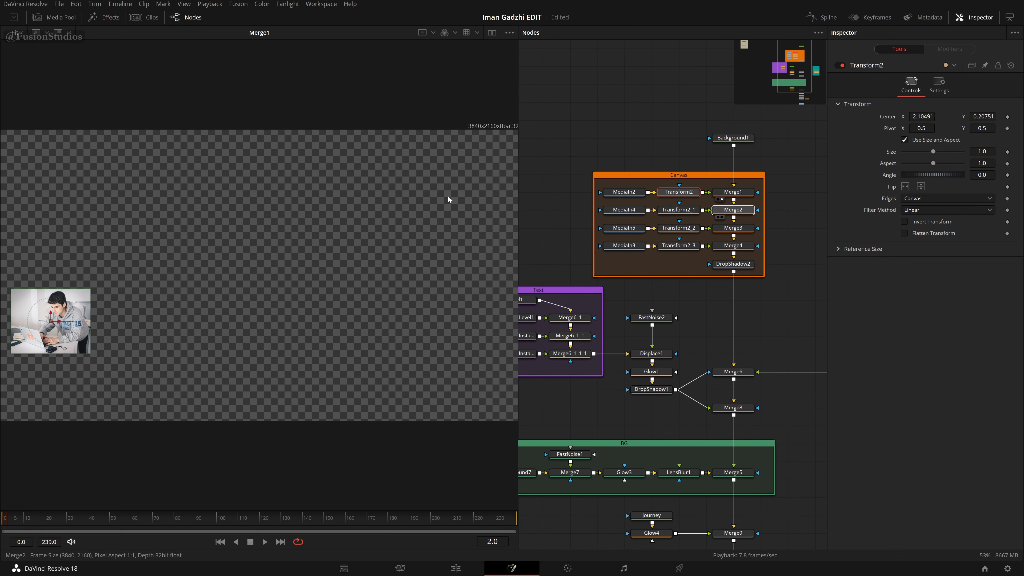
pyautogui.click(613, 214)
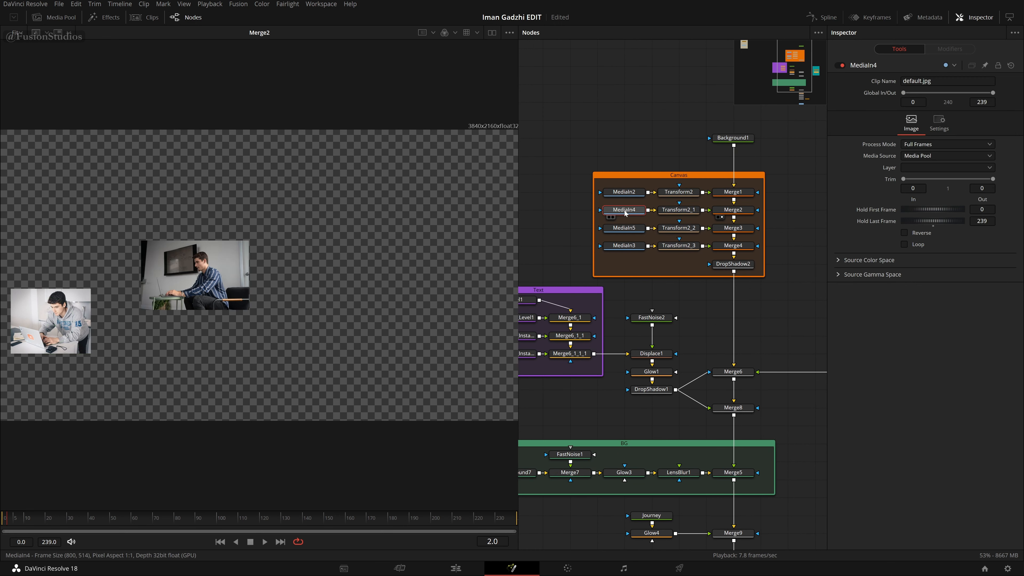
pyautogui.click(612, 217)
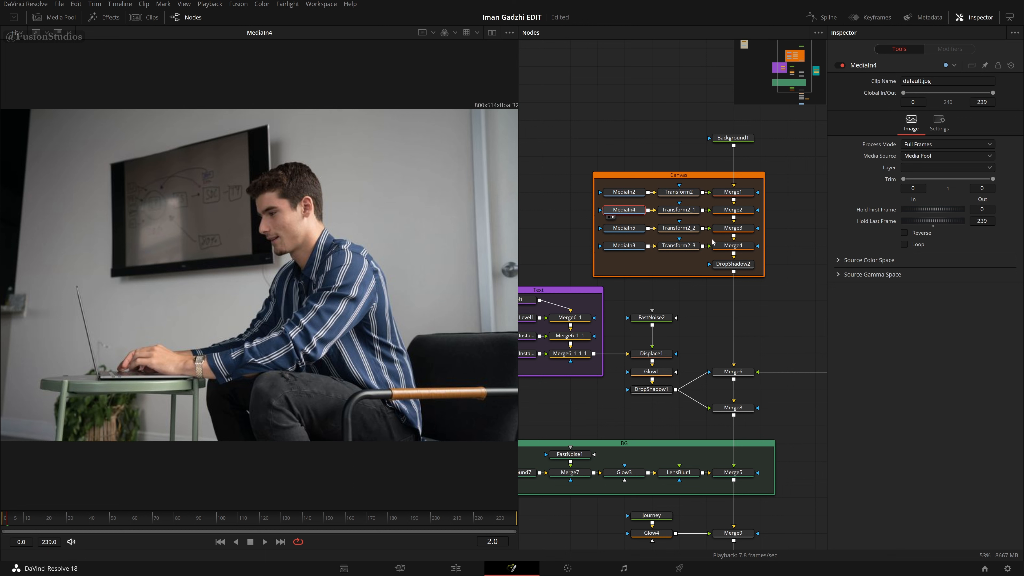
# View the Transform2_1 output, select the node to check its centre settings, and return the viewer to Merge2.
pyautogui.click(666, 217)
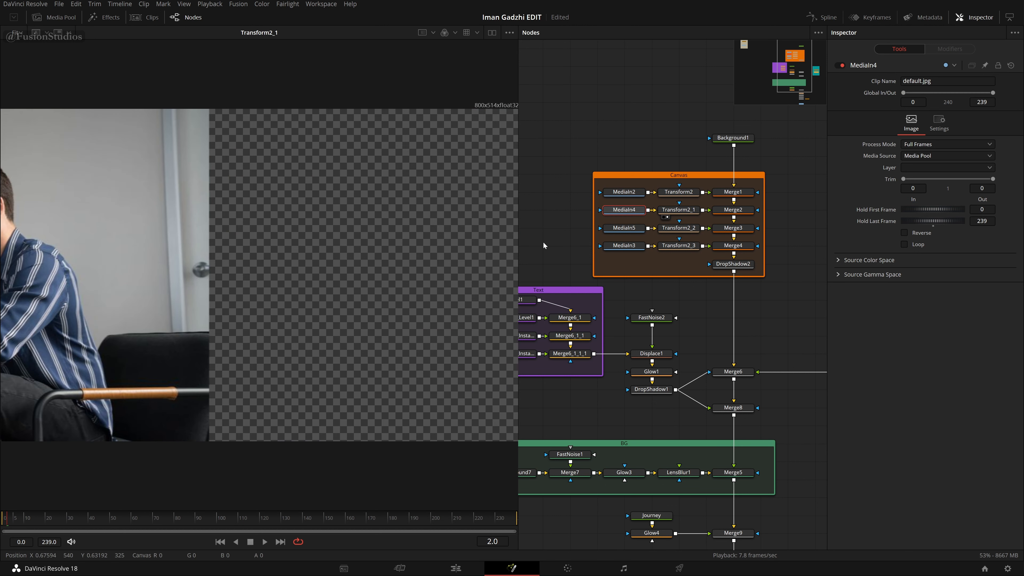
pyautogui.click(679, 210)
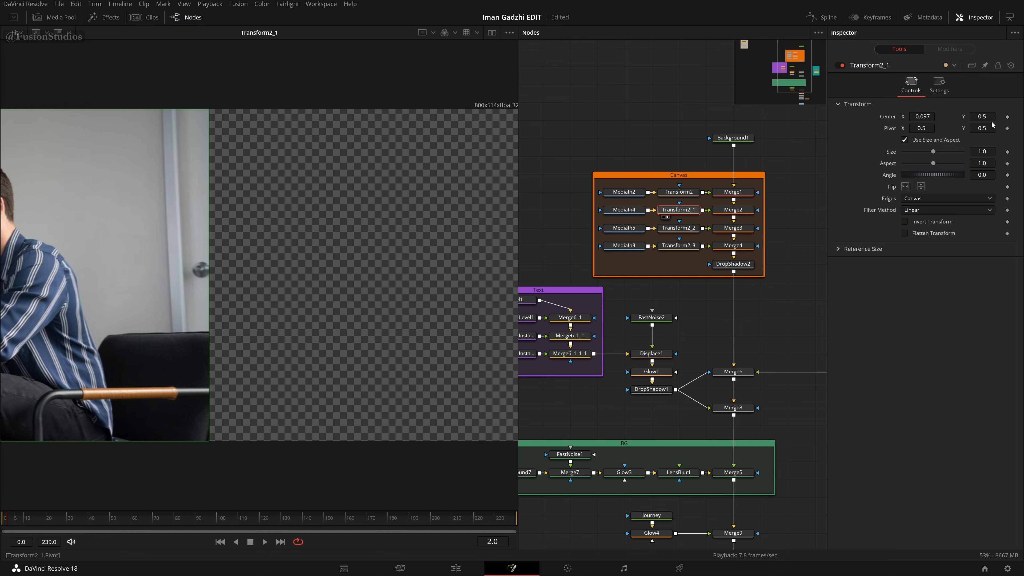
pyautogui.moveTo(449, 95); pyautogui.dragTo(526, 128)
pyautogui.click(722, 217)
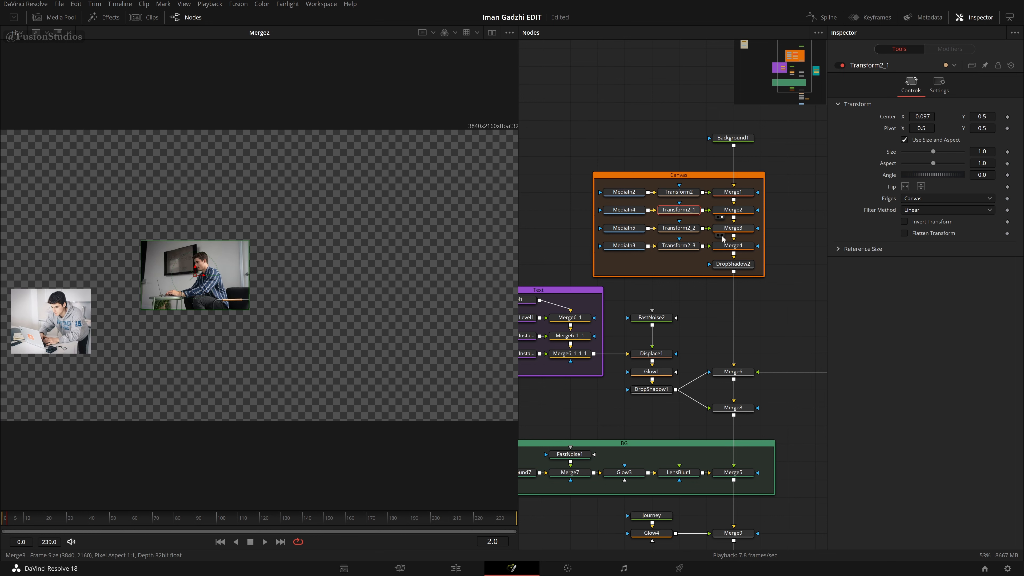
# View the outputs of Merge3, Merge4 and DropShadow2 in turn.
pyautogui.moveTo(722, 228); pyautogui.dragTo(435, 231)
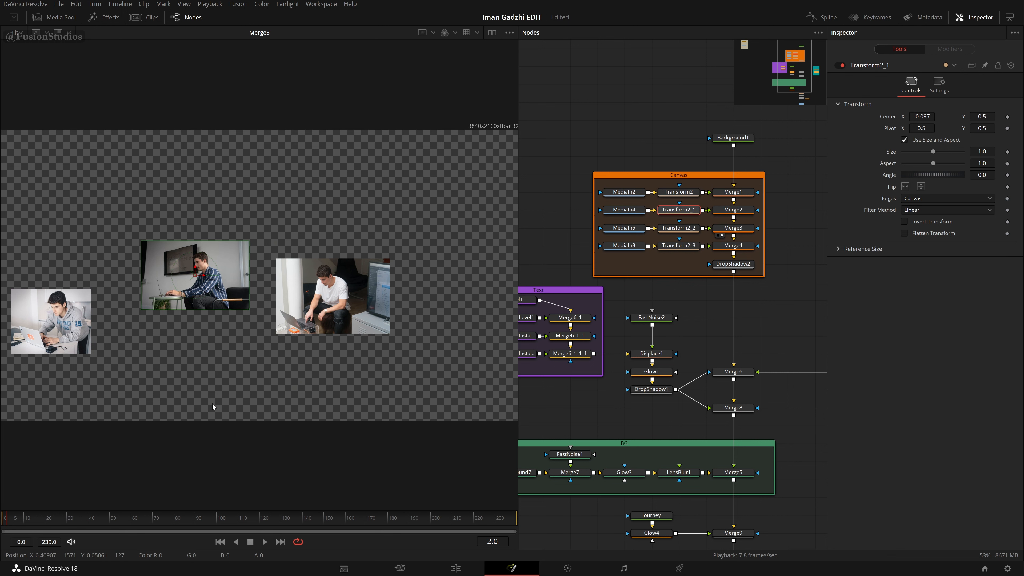
pyautogui.click(718, 253)
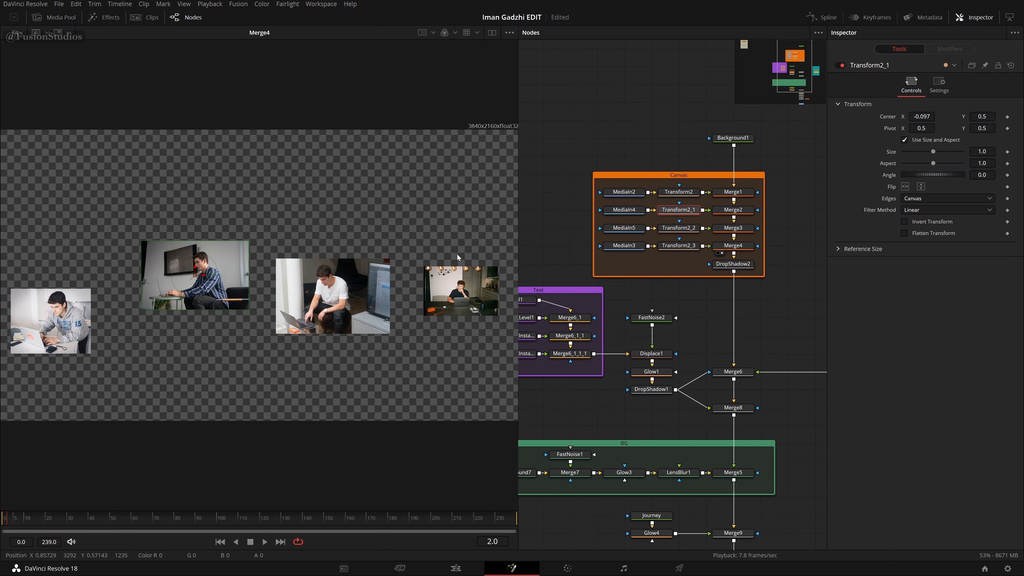
pyautogui.press('1')
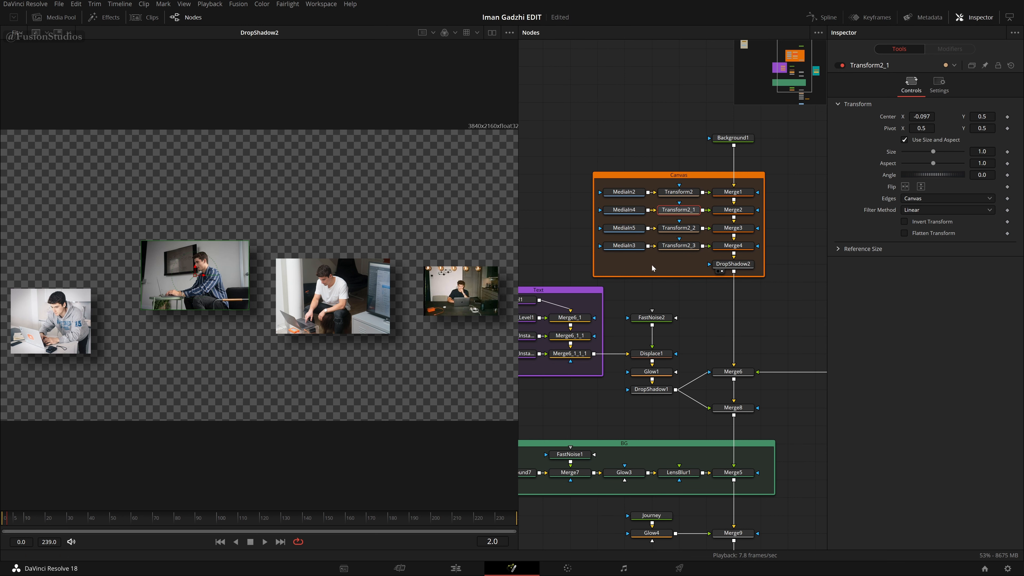
# Select DropShadow2, try other shadow settings including a blur of 1.0, and reset the sliders to their default values.
pyautogui.click(725, 270)
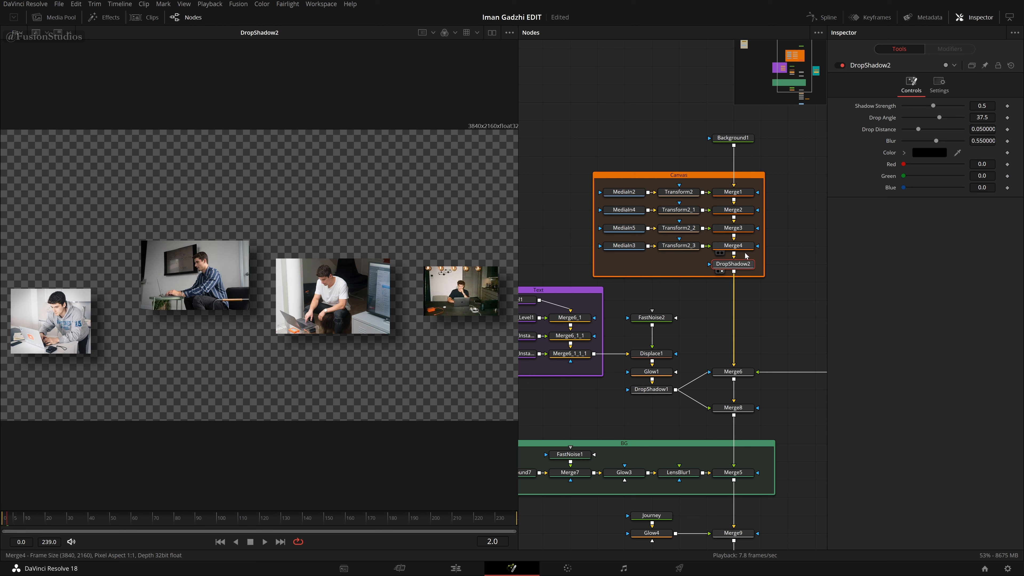
pyautogui.moveTo(933, 104); pyautogui.dragTo(978, 141)
pyautogui.click(933, 110)
pyautogui.click(940, 122)
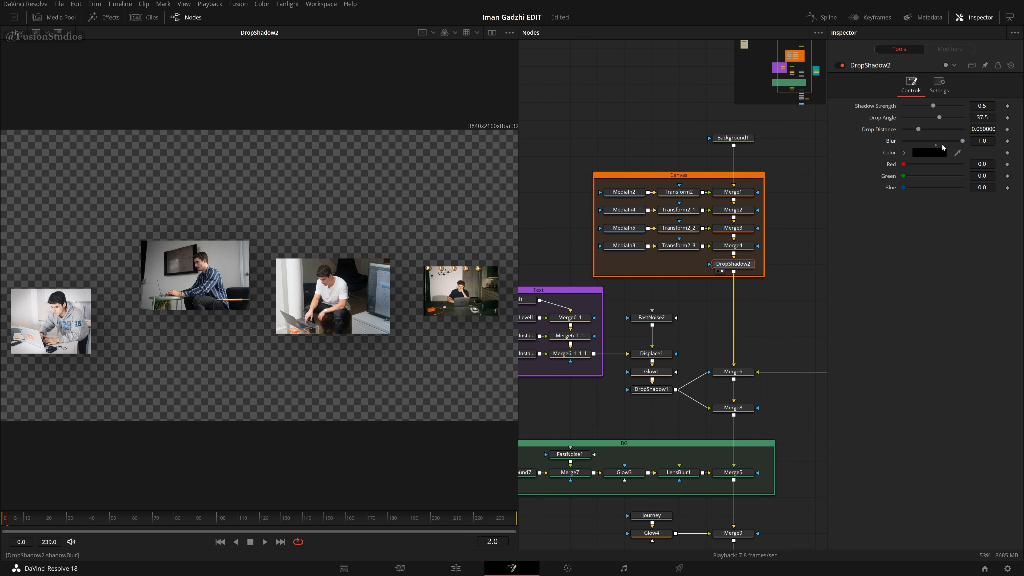
pyautogui.click(936, 144)
# Load Merge6 into the viewer and look over the nodes of the Text group.
pyautogui.scroll(-5, 762, 334)
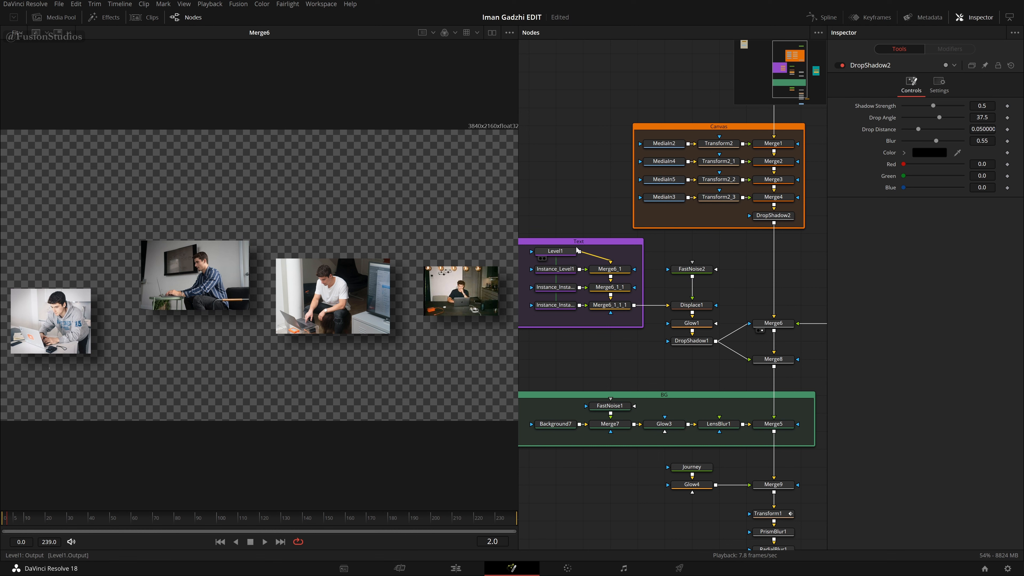
pyautogui.moveTo(578, 215); pyautogui.dragTo(646, 206)
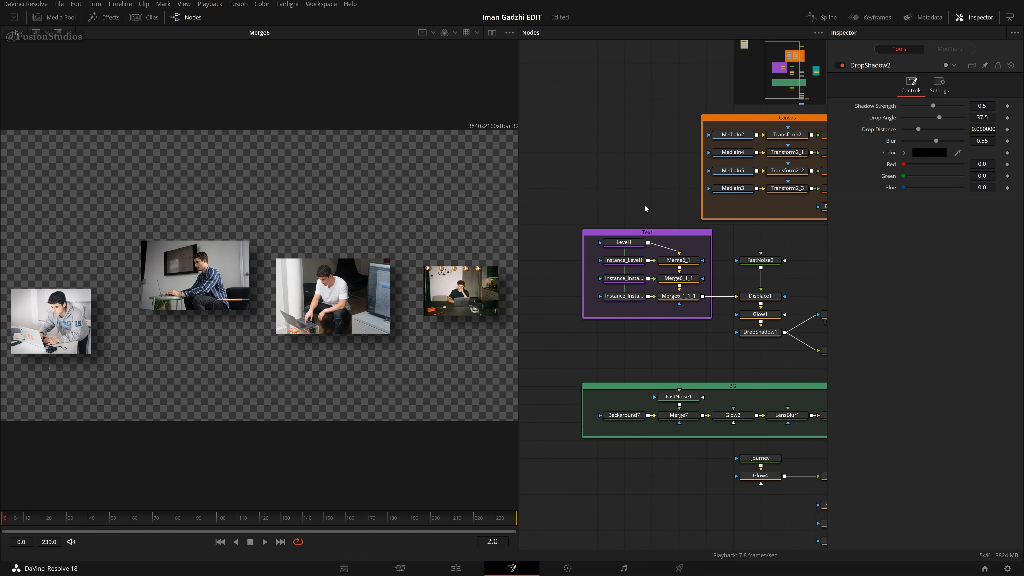
pyautogui.scroll(4, 650, 222)
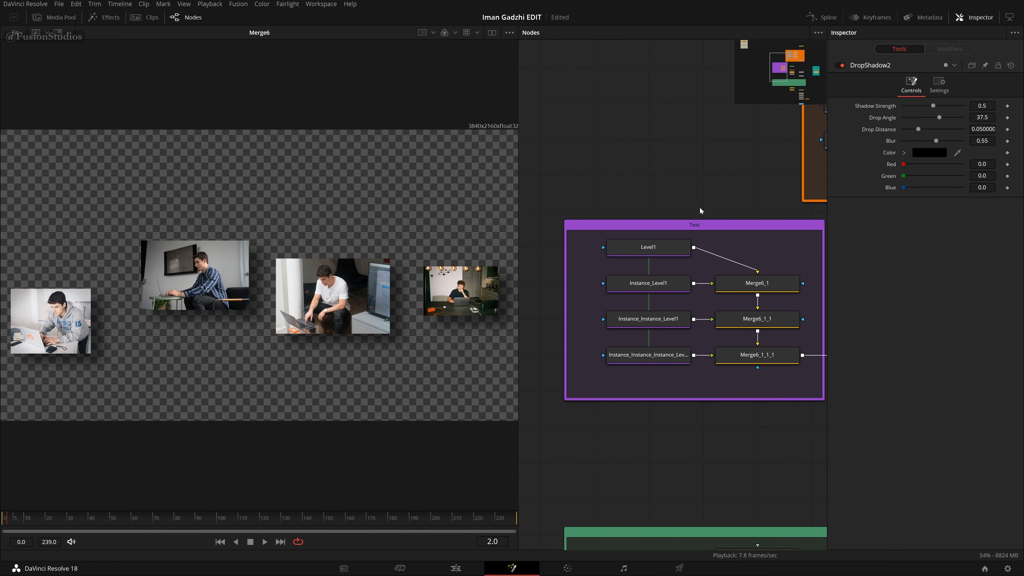
pyautogui.scroll(-2, 700, 207)
# Select the whole Canvas group to list its nodes in the Inspector, then clear the selection.
pyautogui.moveTo(691, 241); pyautogui.dragTo(604, 369)
pyautogui.moveTo(662, 262); pyautogui.dragTo(548, 271)
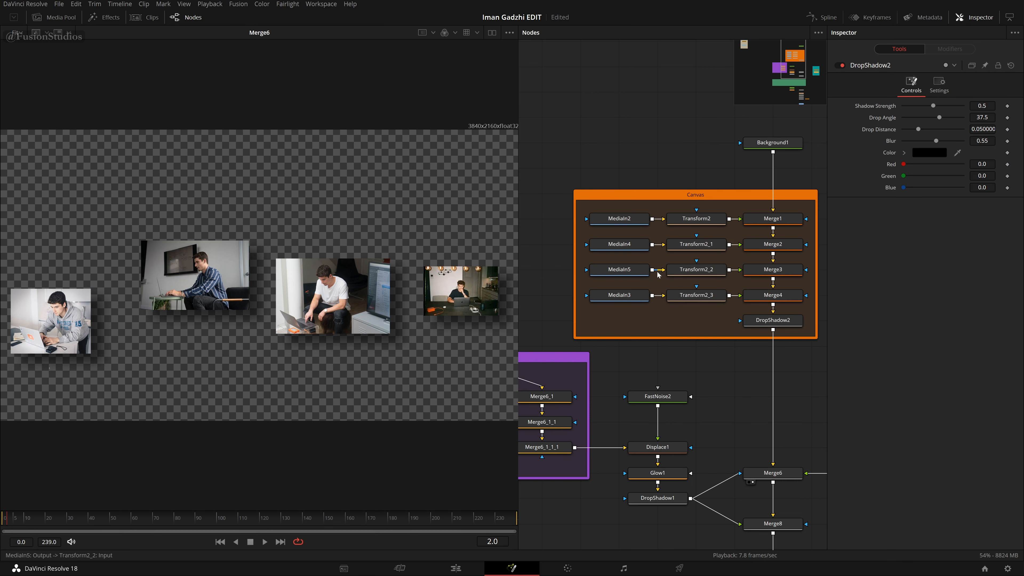
pyautogui.click(693, 202)
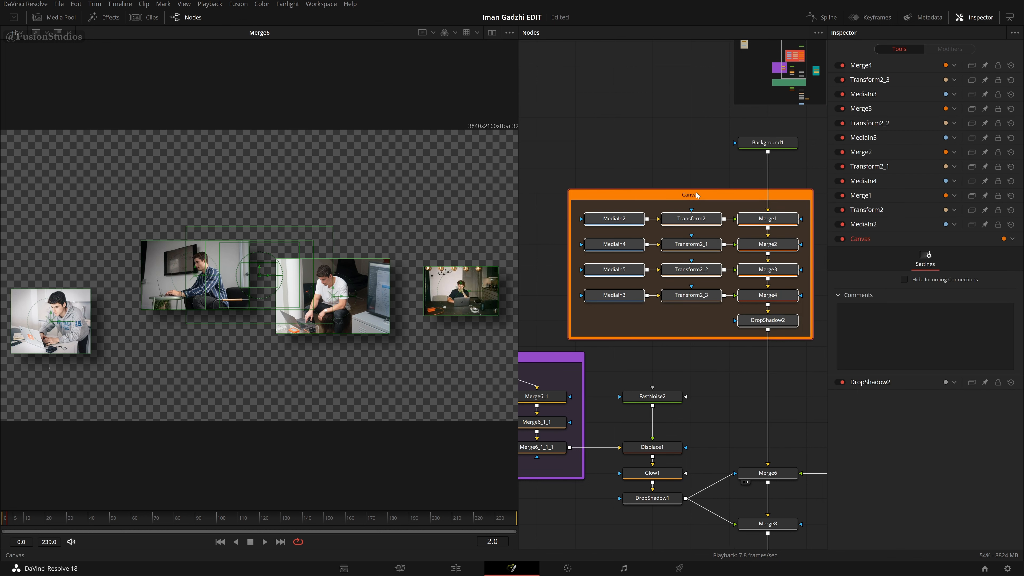
pyautogui.click(706, 174)
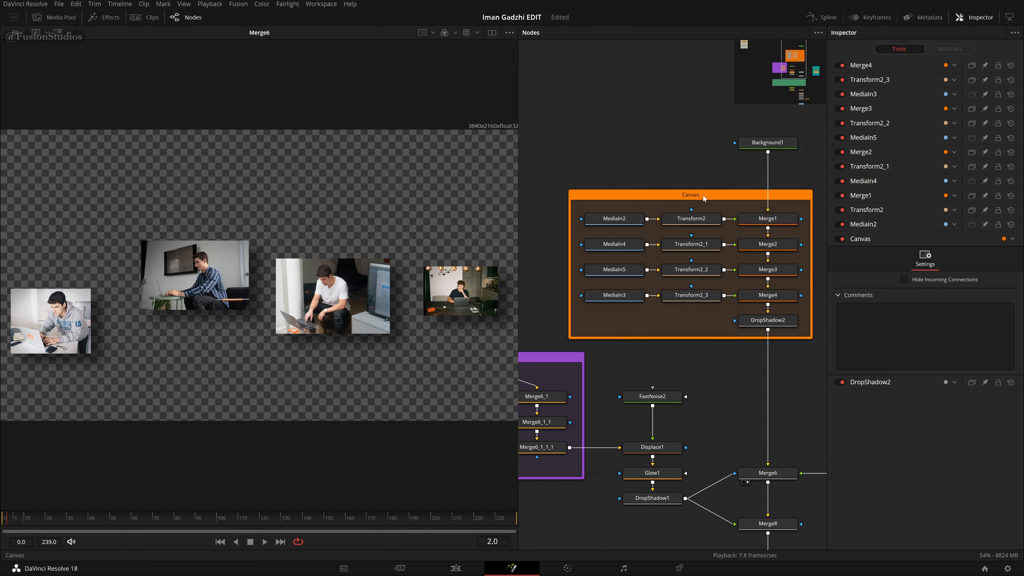
pyautogui.scroll(5, 661, 161)
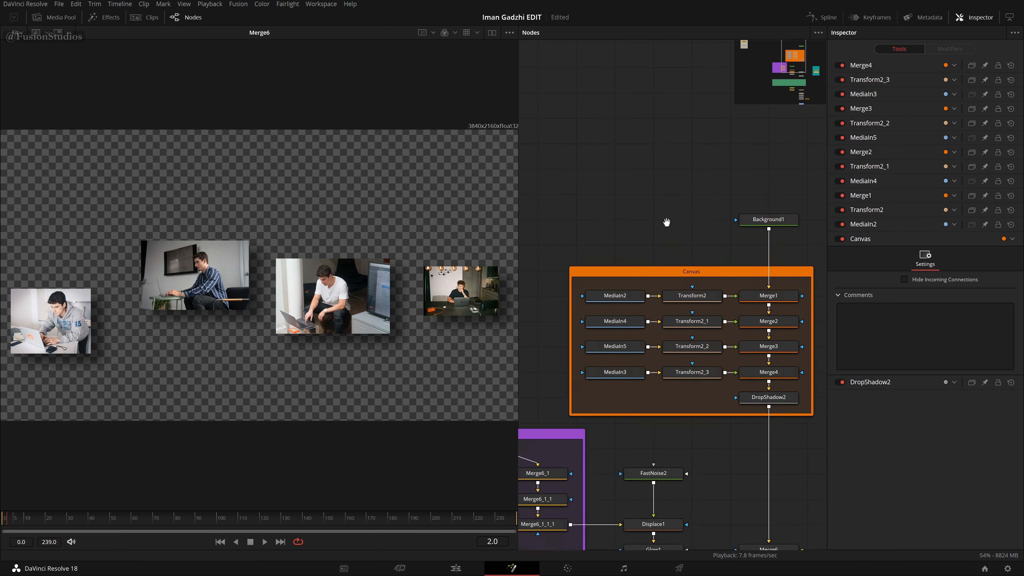
pyautogui.hotkey('shift', 'space')
pyautogui.write('df')
pyautogui.press('Escape')
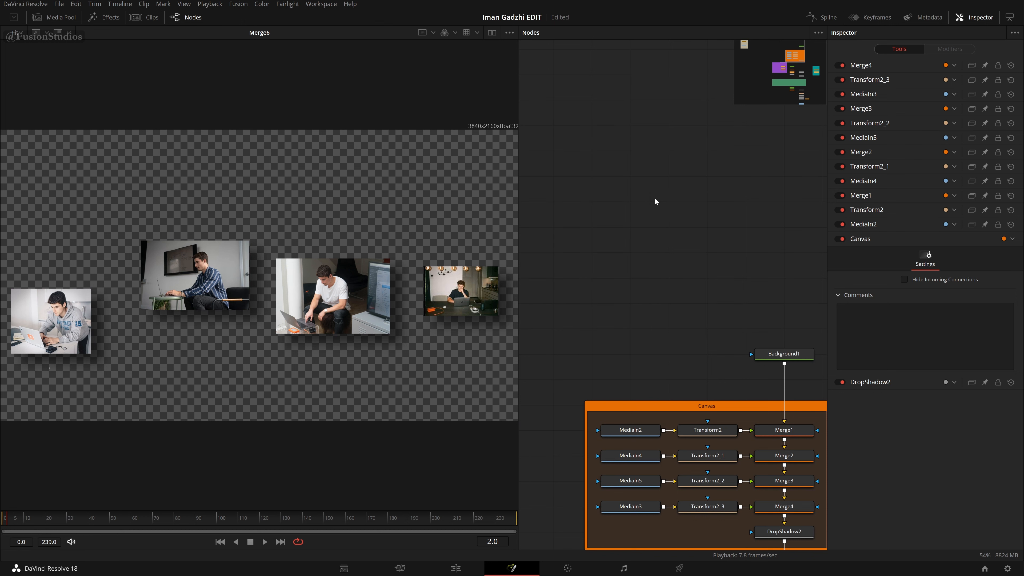
# Add a Transform node in the empty area above Background1 and attach a Rectangle mask to it.
pyautogui.hotkey('shift', 'space')
pyautogui.write('tran')
pyautogui.press('Return')
pyautogui.hotkey('shift', 'space')
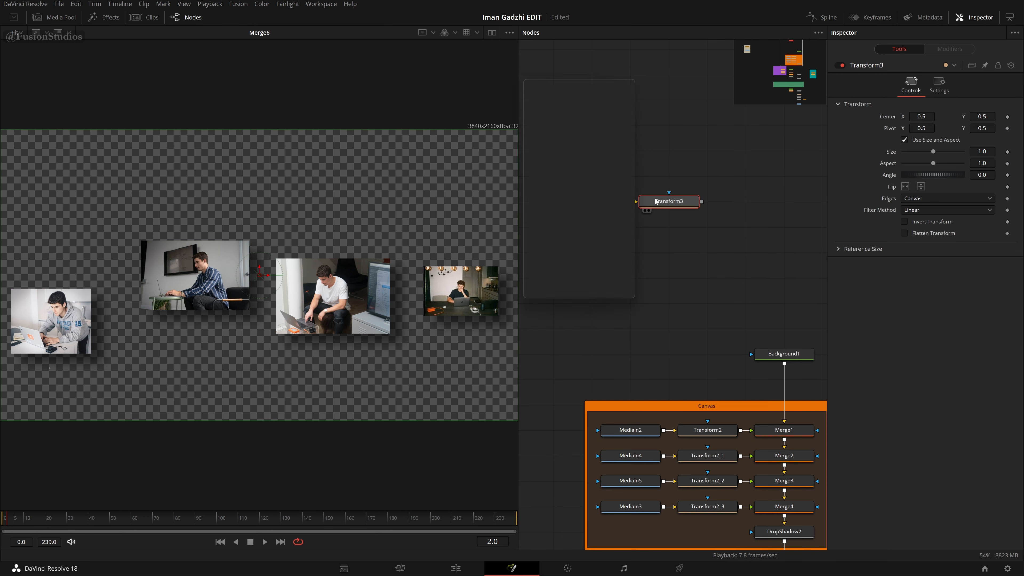
pyautogui.write('xf')
pyautogui.write('rct')
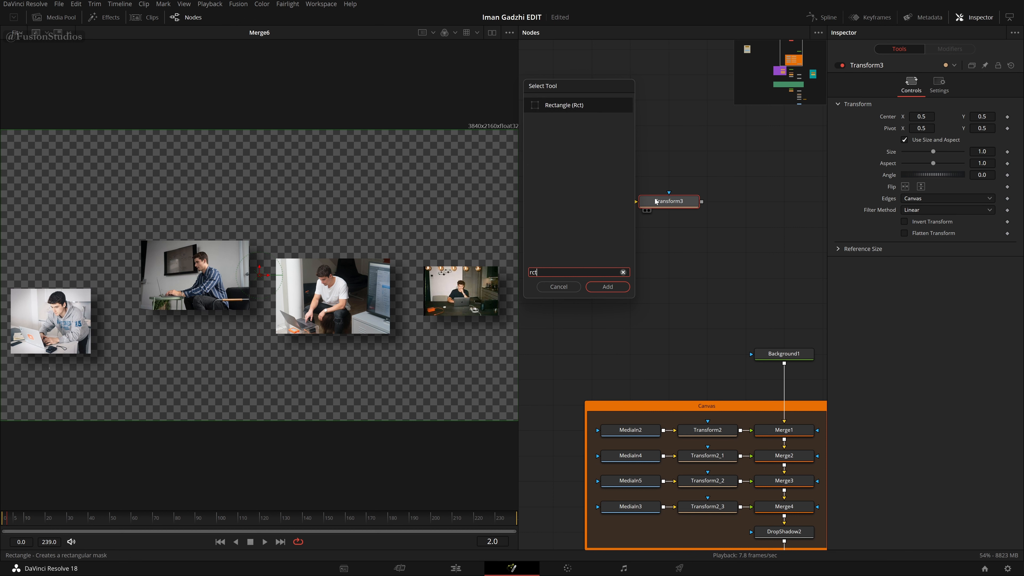
pyautogui.press('Return')
# Select the new Transform and Rectangle nodes, group them and expand the group to show its contents.
pyautogui.moveTo(761, 115); pyautogui.dragTo(656, 253)
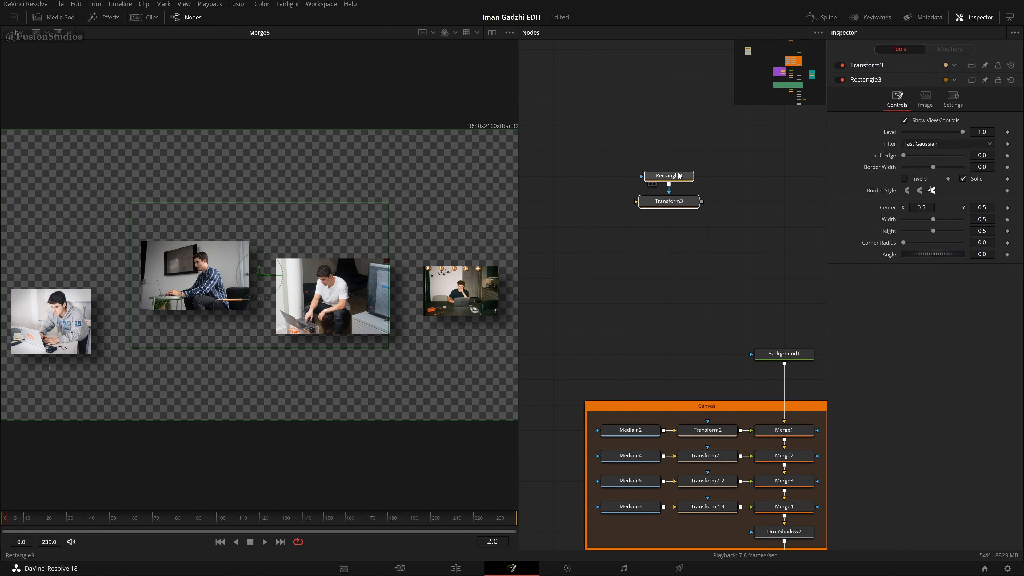
pyautogui.hotkey('ctrl', 'g')
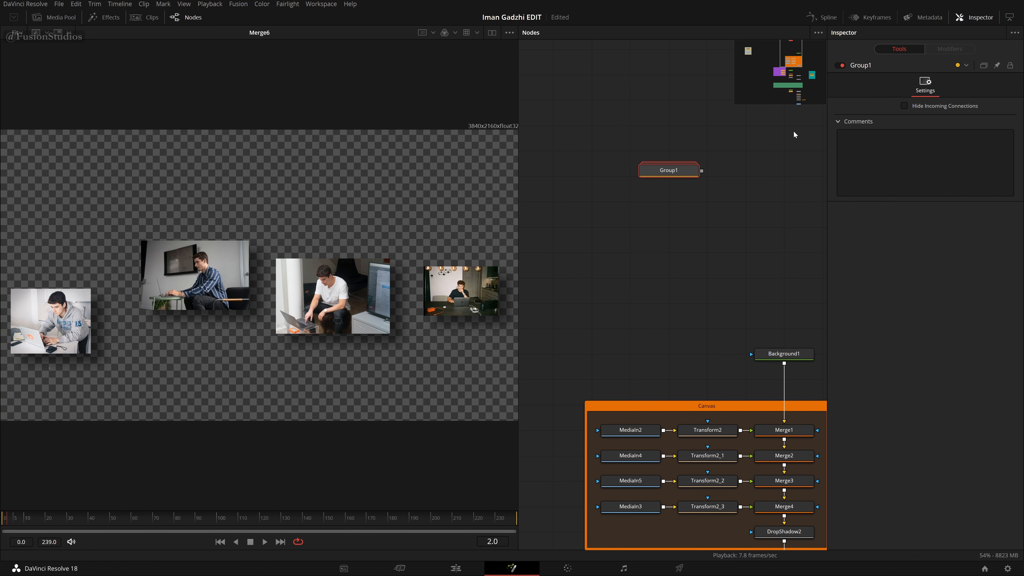
pyautogui.click(686, 170)
pyautogui.moveTo(701, 176); pyautogui.dragTo(751, 188)
pyautogui.doubleClick(690, 174)
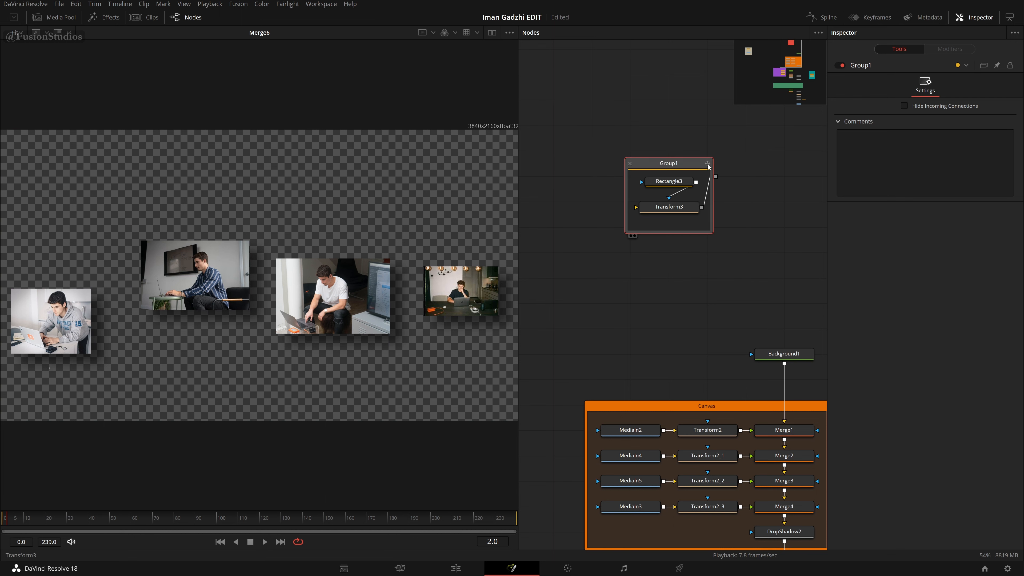
# Collapse and reopen the demo group, then delete it from above Background1.
pyautogui.click(630, 163)
pyautogui.doubleClick(650, 179)
pyautogui.moveTo(649, 164)
pyautogui.mouseDown()
pyautogui.moveTo(688, 225)
pyautogui.moveTo(648, 163)
pyautogui.mouseUp()
pyautogui.click(631, 164)
pyautogui.moveTo(703, 144); pyautogui.dragTo(580, 271)
pyautogui.press('Delete')
# Select the Canvas underlay and the Text underlay in turn to examine the nodes each one contains.
pyautogui.scroll(-5, 659, 230)
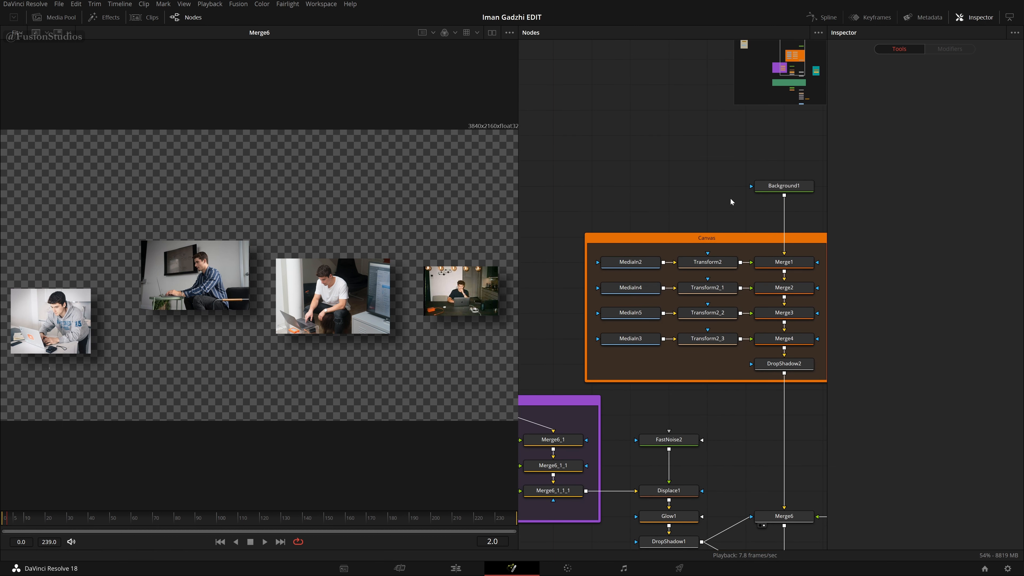
pyautogui.moveTo(731, 199); pyautogui.dragTo(673, 167)
pyautogui.moveTo(533, 183); pyautogui.dragTo(801, 342)
pyautogui.click(662, 214)
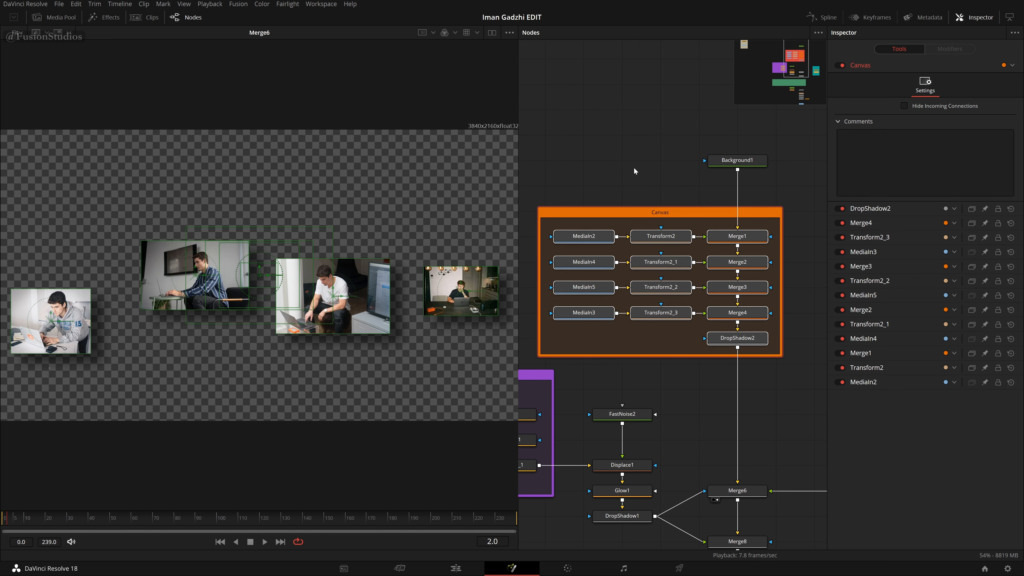
pyautogui.moveTo(564, 365); pyautogui.dragTo(704, 272)
pyautogui.click(598, 281)
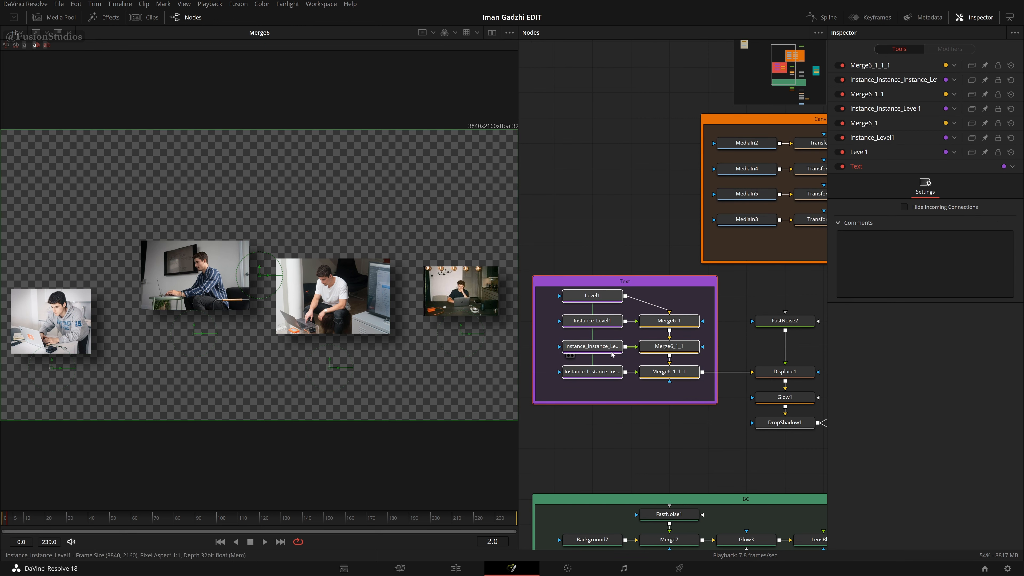
pyautogui.click(724, 295)
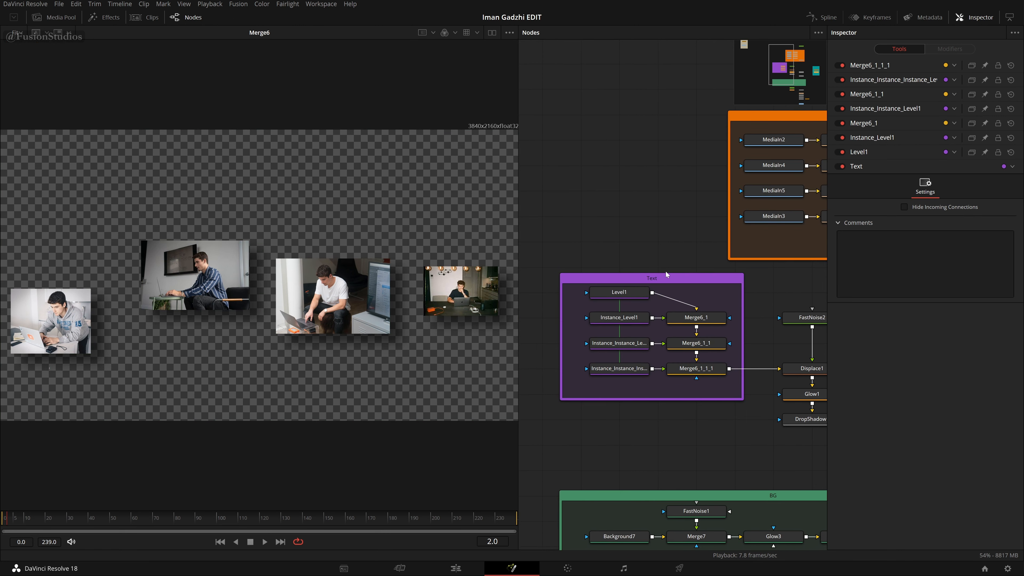
pyautogui.moveTo(666, 274); pyautogui.dragTo(636, 270)
pyautogui.moveTo(669, 359); pyautogui.dragTo(701, 370)
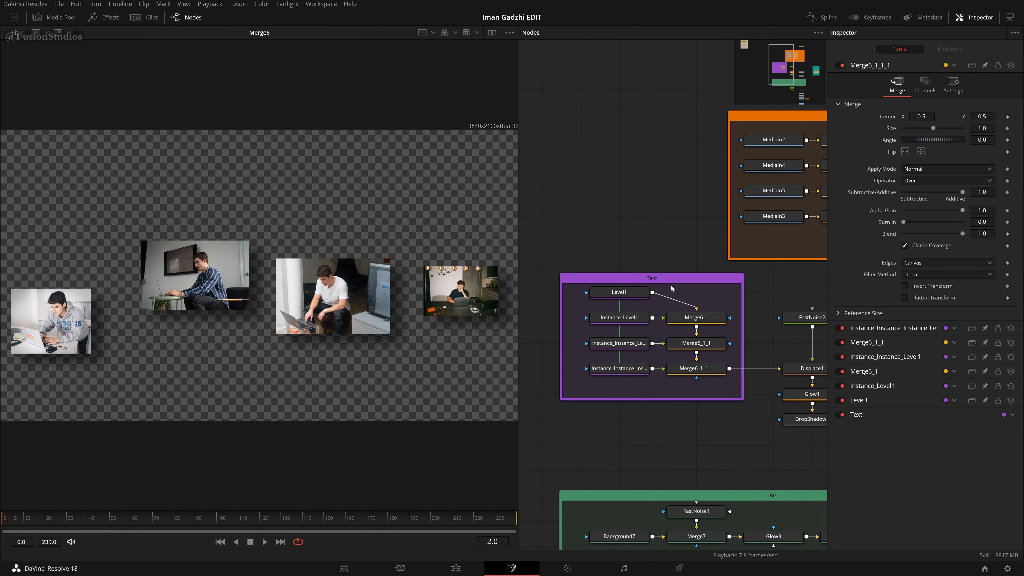
pyautogui.moveTo(678, 214); pyautogui.dragTo(747, 328)
pyautogui.moveTo(661, 238); pyautogui.dragTo(520, 105)
# Add an Underlay around the FastNoise2, Displace1, Glow1 and DropShadow1 nodes.
pyautogui.moveTo(810, 305)
pyautogui.mouseDown()
pyautogui.moveTo(731, 278)
pyautogui.moveTo(662, 398)
pyautogui.mouseUp()
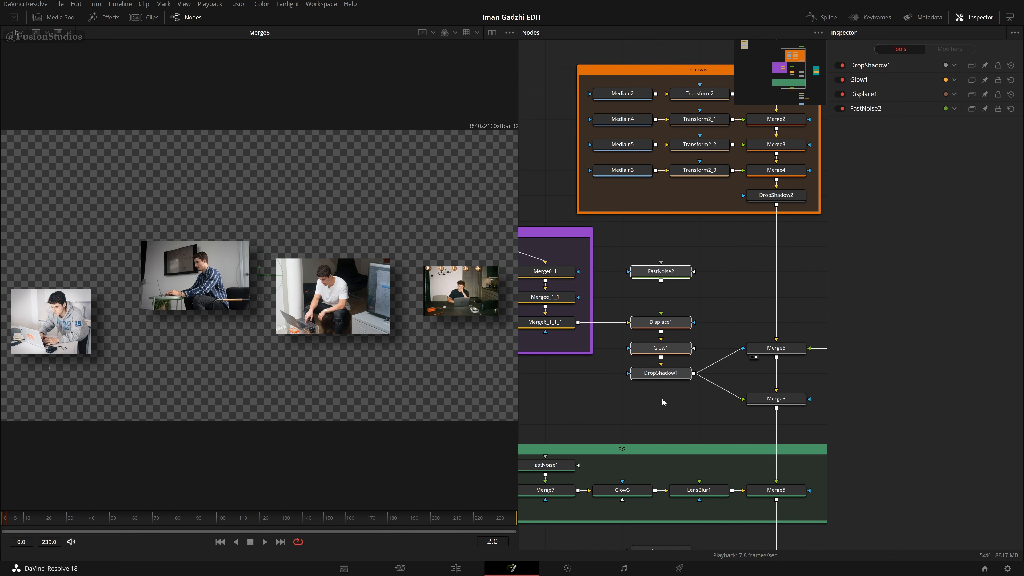
pyautogui.hotkey('shift', 'space')
pyautogui.write('rct')
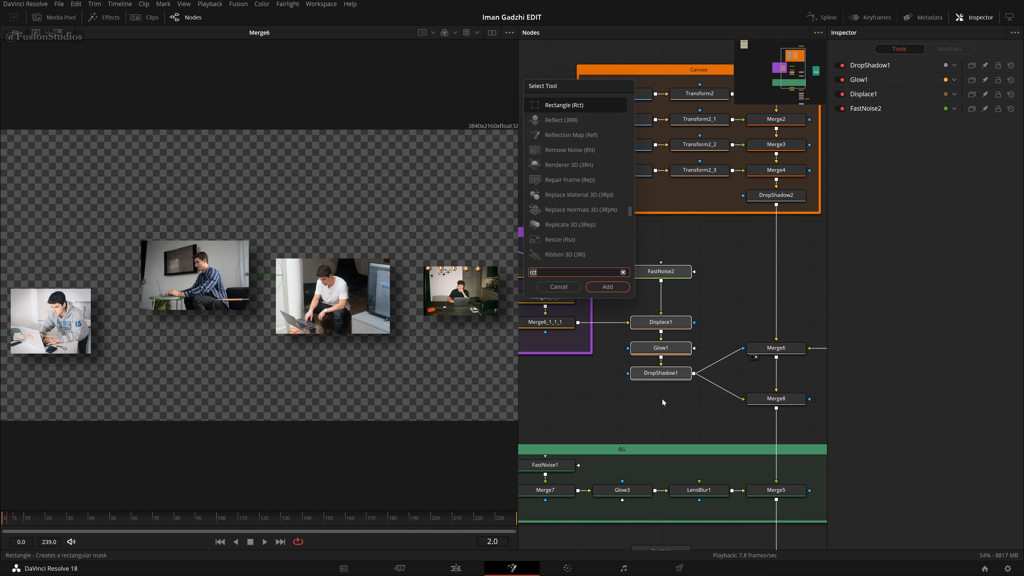
pyautogui.moveTo(610, 84); pyautogui.dragTo(548, 145)
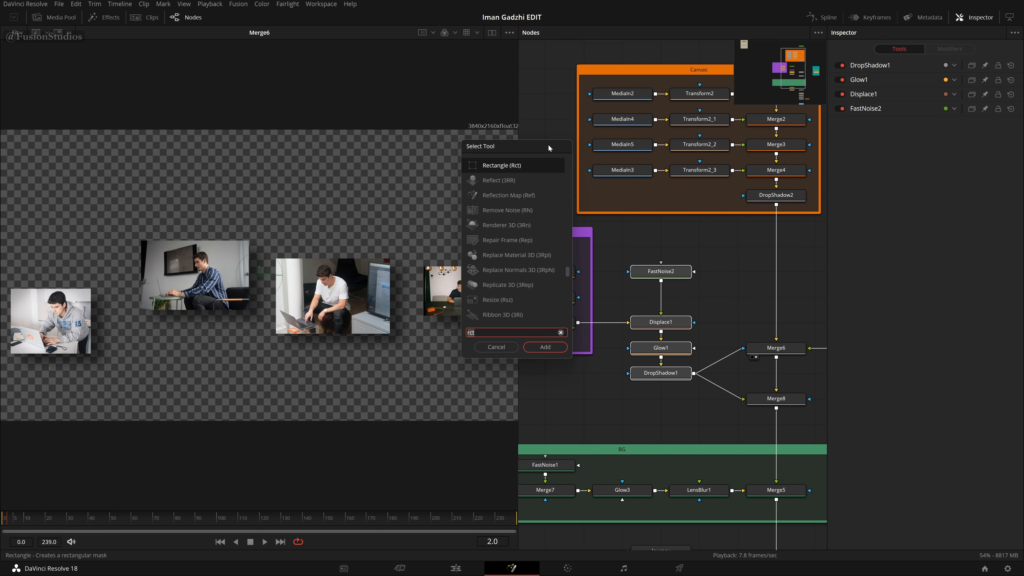
pyautogui.press('BackSpace')
pyautogui.press('BackSpace')
pyautogui.press('BackSpace')
pyautogui.write('und')
pyautogui.press('Return')
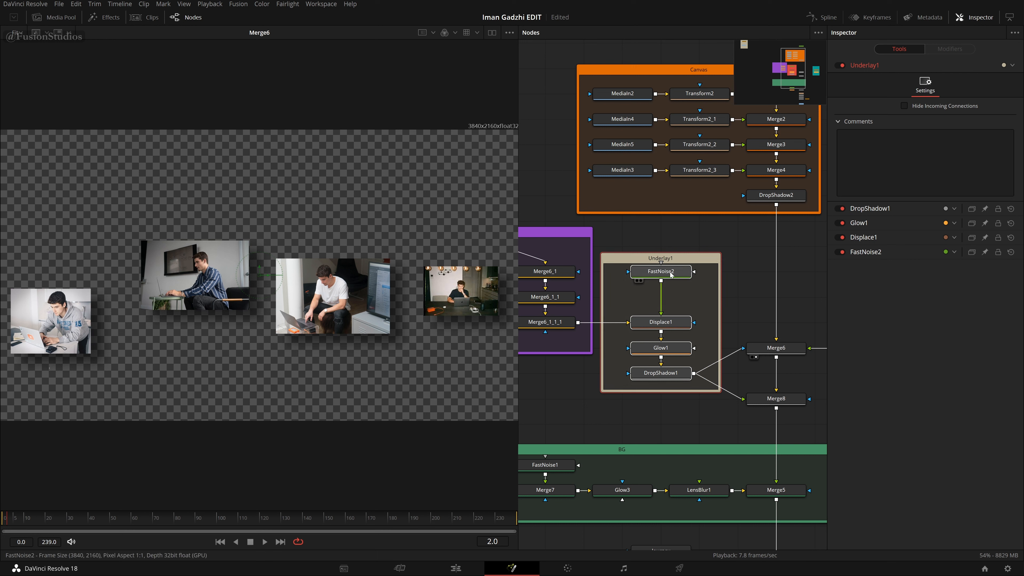
pyautogui.press('F2')
pyautogui.write('sdfg')
pyautogui.press('Escape')
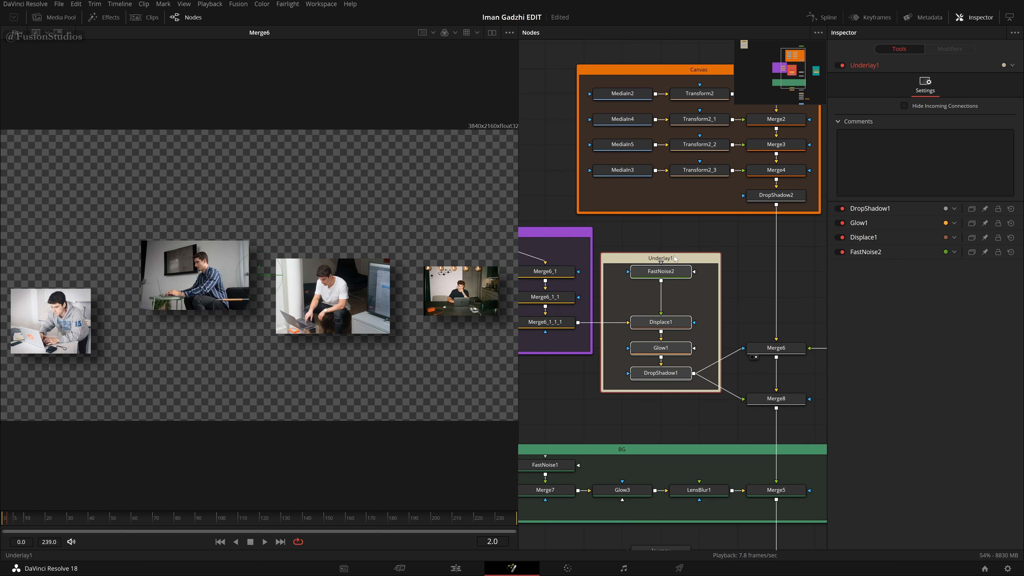
# Set the color of the new underlay and its four nodes to Apricot, then delete the underlay.
pyautogui.rightClick(674, 257)
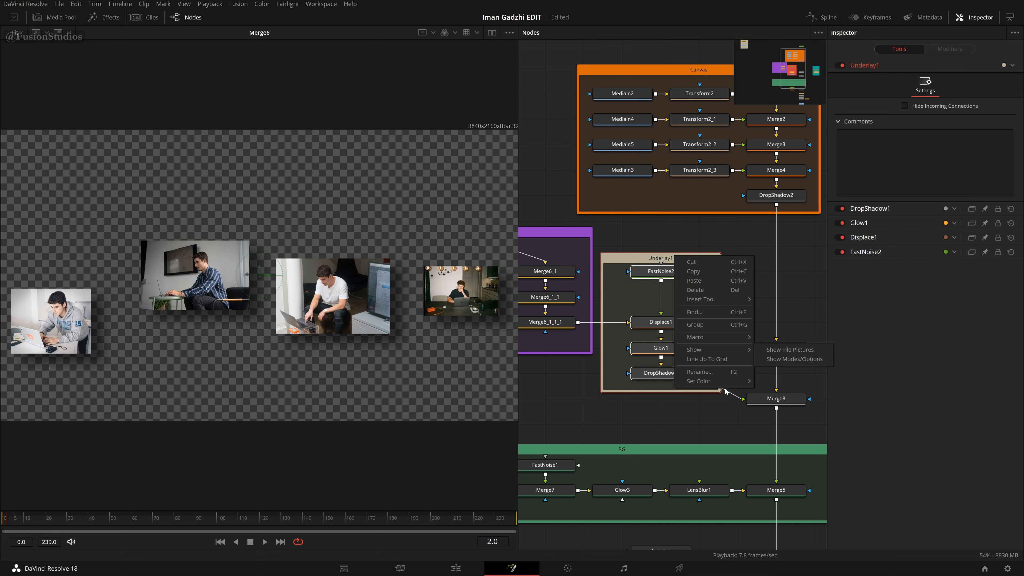
pyautogui.moveTo(725, 381)
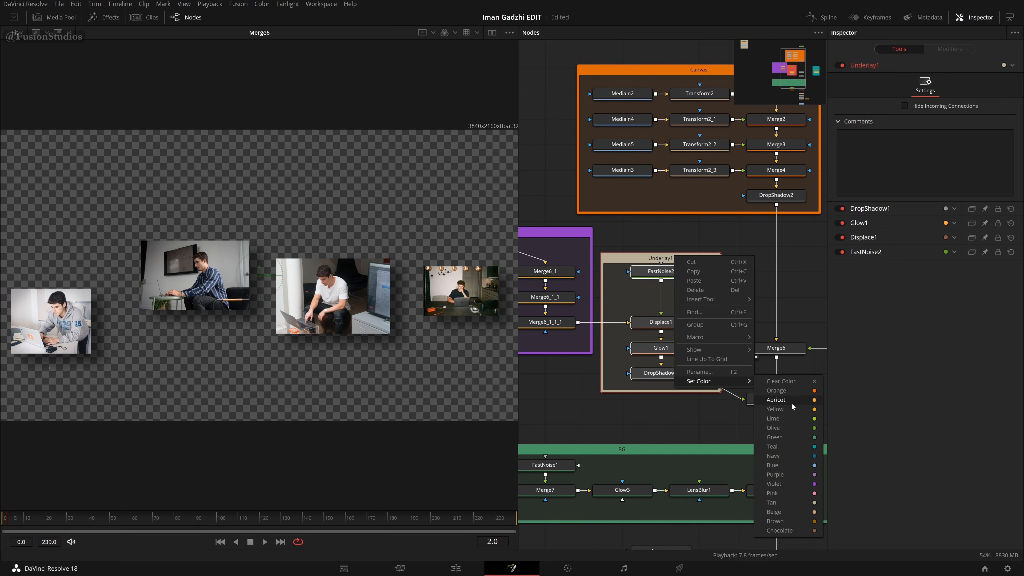
pyautogui.click(788, 400)
pyautogui.press('Delete')
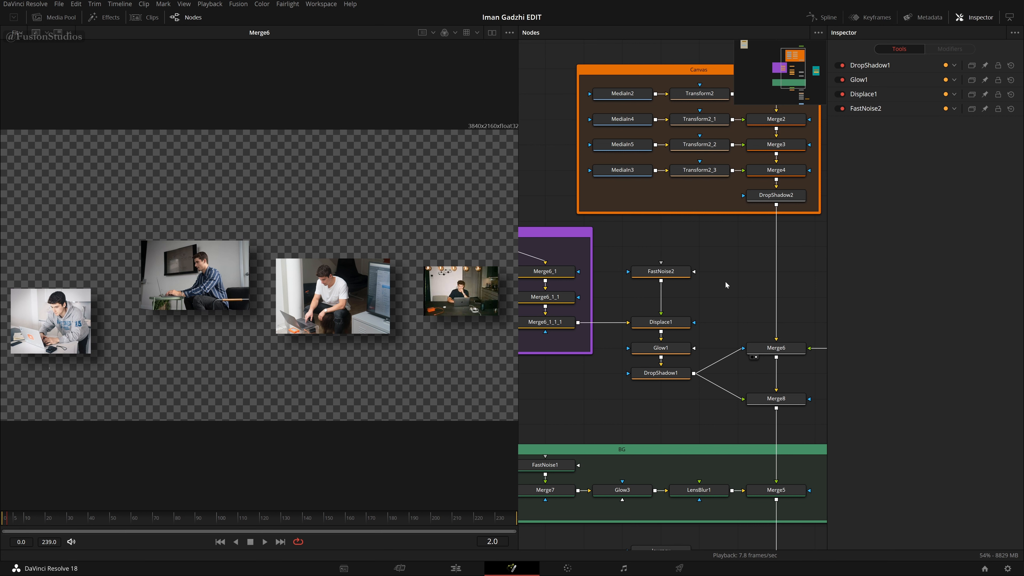
# Look over the layout of the node graph and go to the Text bookmark.
pyautogui.moveTo(734, 283); pyautogui.dragTo(880, 287)
pyautogui.moveTo(748, 245); pyautogui.dragTo(779, 247)
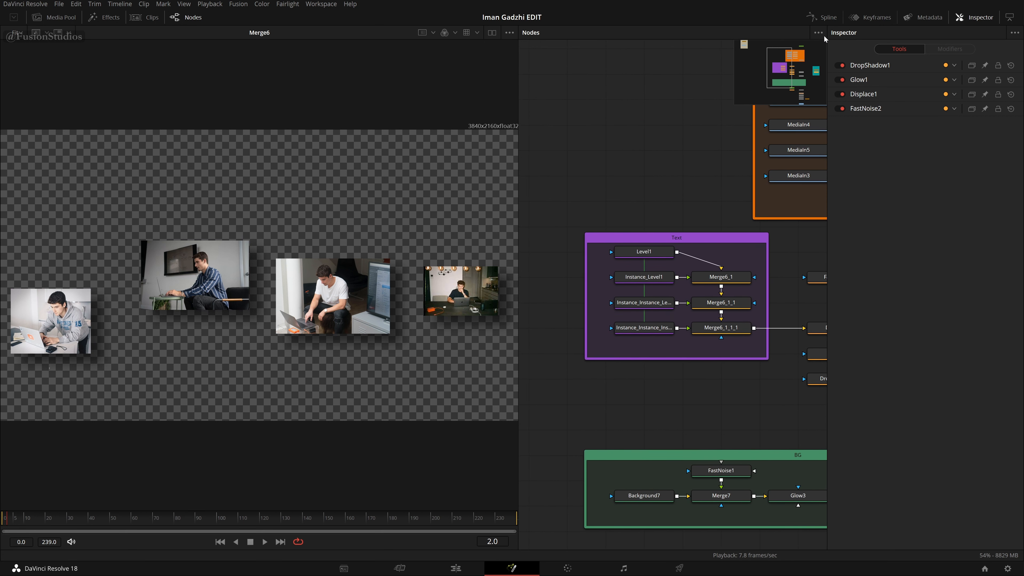
pyautogui.moveTo(683, 183); pyautogui.dragTo(486, 280)
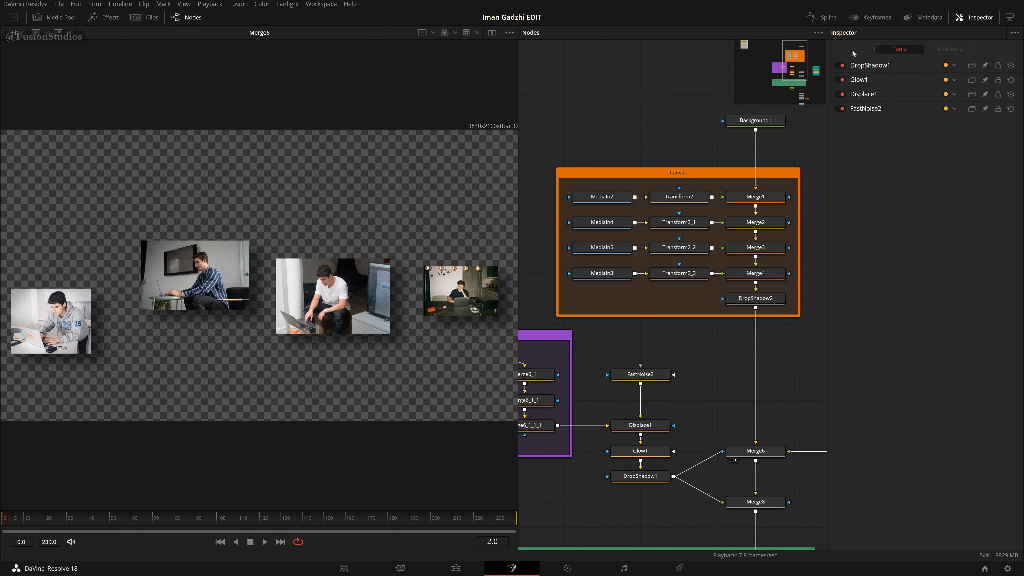
pyautogui.moveTo(770, 205); pyautogui.dragTo(669, 134)
pyautogui.moveTo(686, 285); pyautogui.dragTo(697, 99)
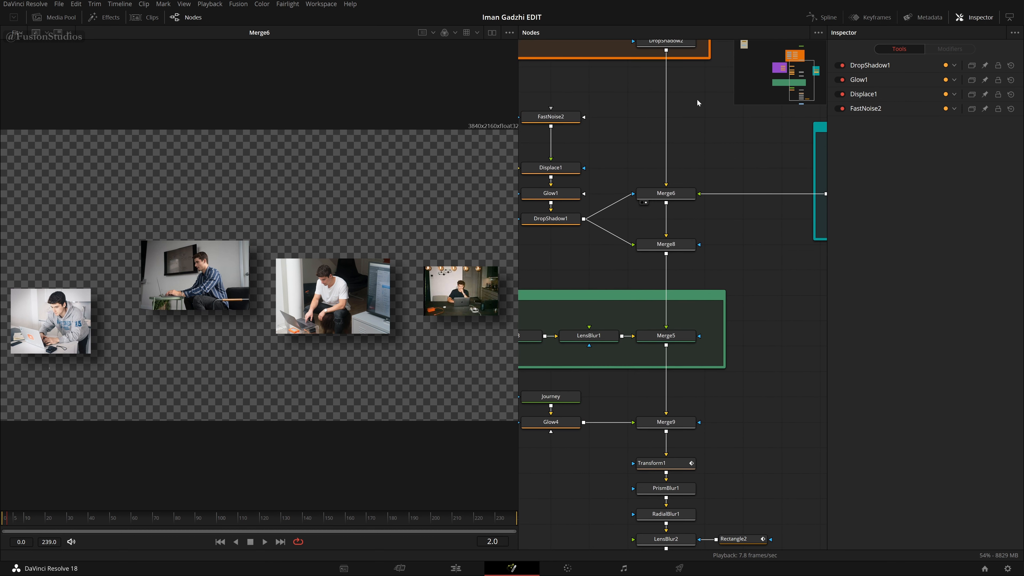
pyautogui.moveTo(683, 354); pyautogui.dragTo(760, 242)
pyautogui.moveTo(643, 352); pyautogui.dragTo(738, 333)
pyautogui.moveTo(588, 375); pyautogui.dragTo(683, 347)
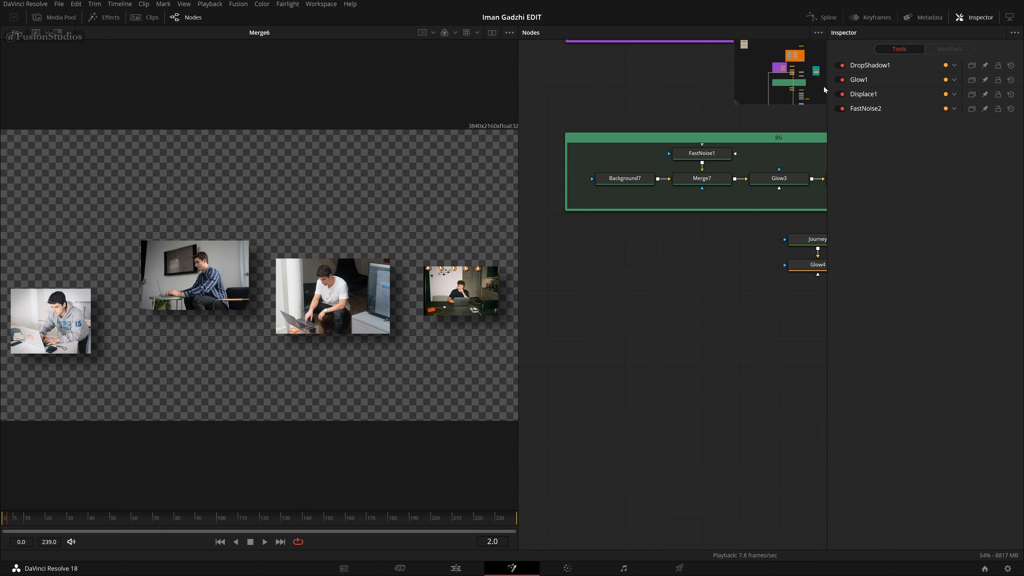
pyautogui.click(818, 33)
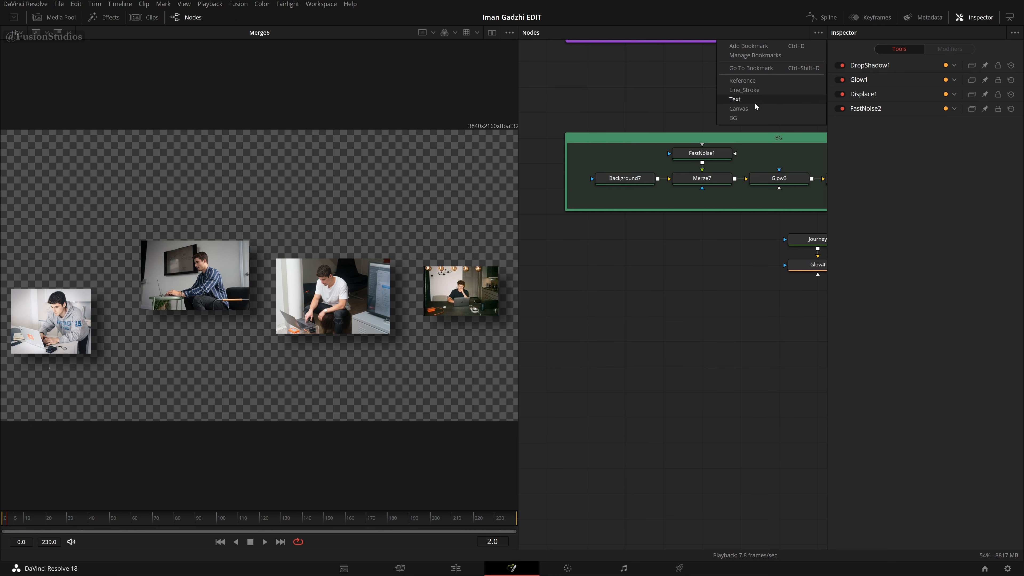
pyautogui.click(747, 101)
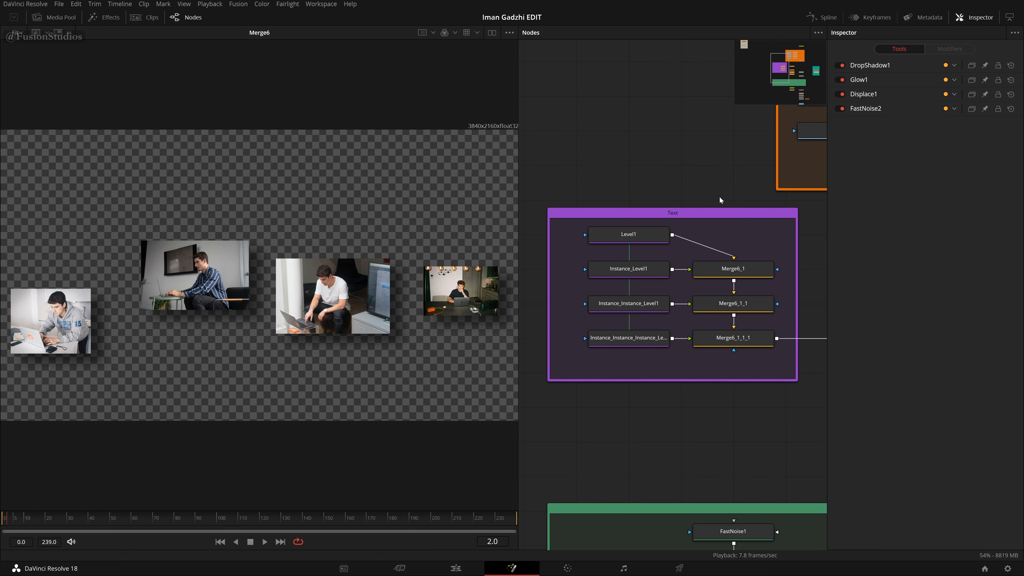
# Select Level1 in the Text group to see its settings, then select its three instance nodes.
pyautogui.click(637, 240)
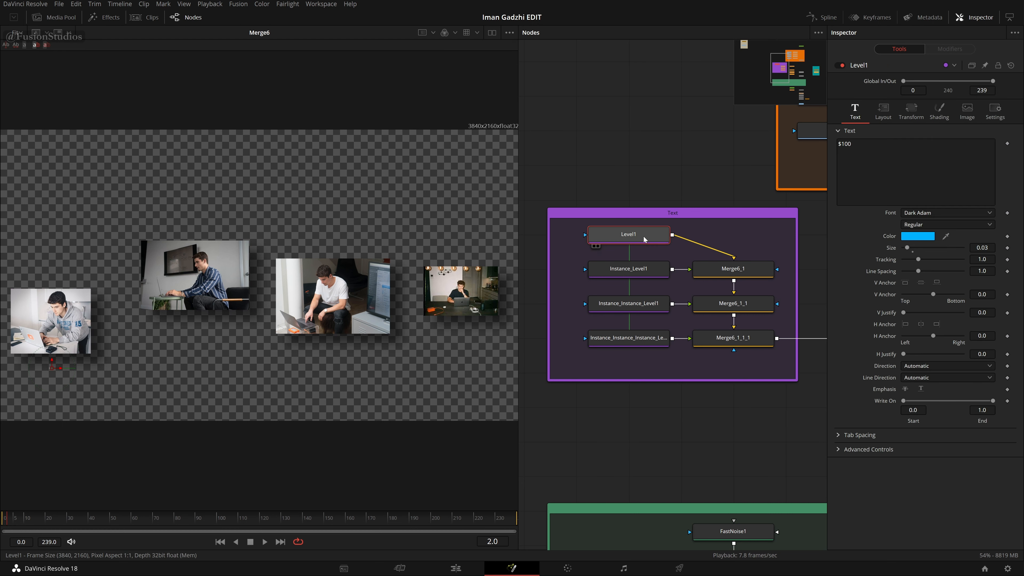
pyautogui.moveTo(577, 228); pyautogui.dragTo(647, 346)
pyautogui.moveTo(565, 263); pyautogui.dragTo(639, 362)
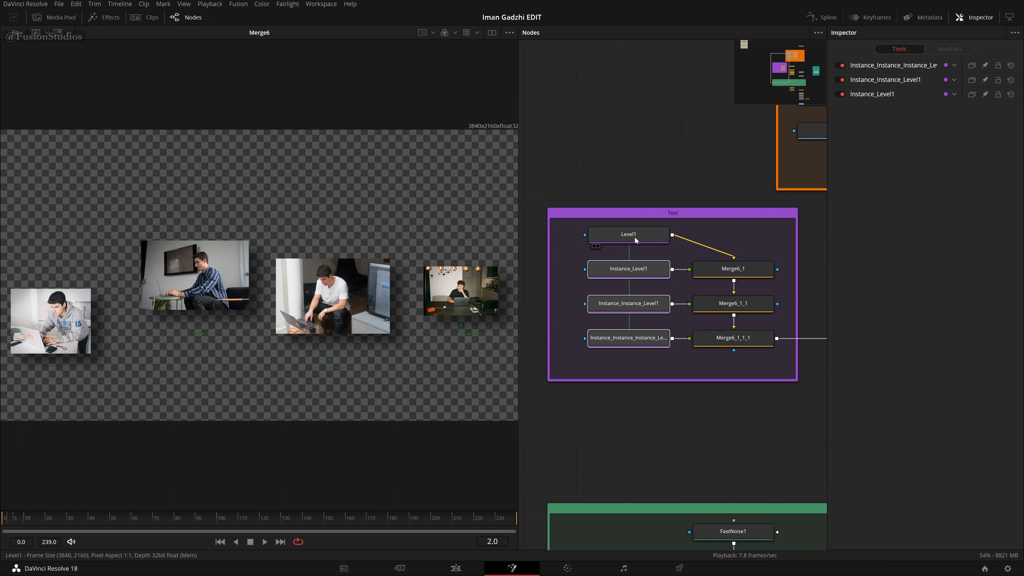
# Load Level1 into the viewer, examine its $100 text up close and fit the image back in view.
pyautogui.press('1')
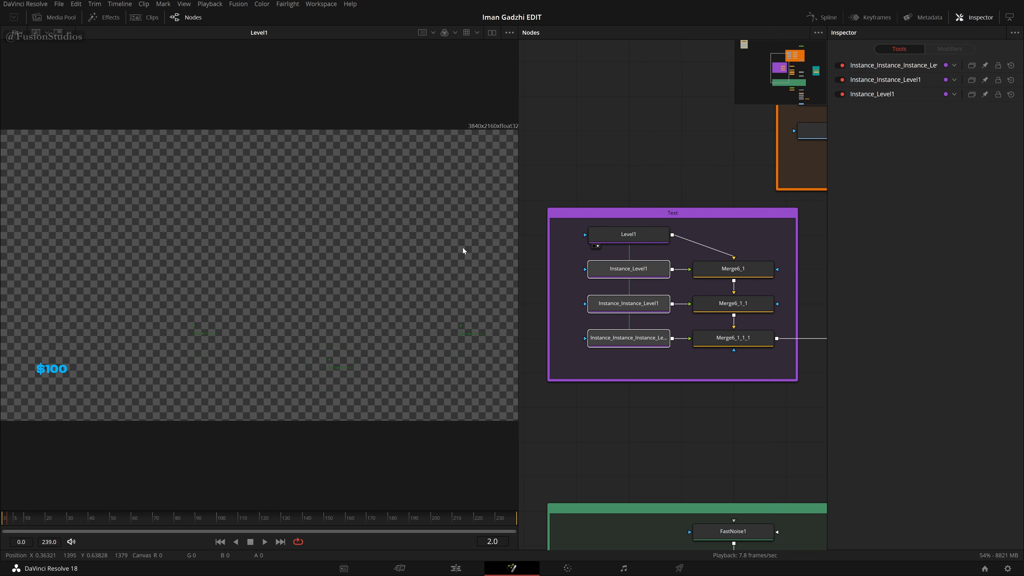
pyautogui.click(645, 243)
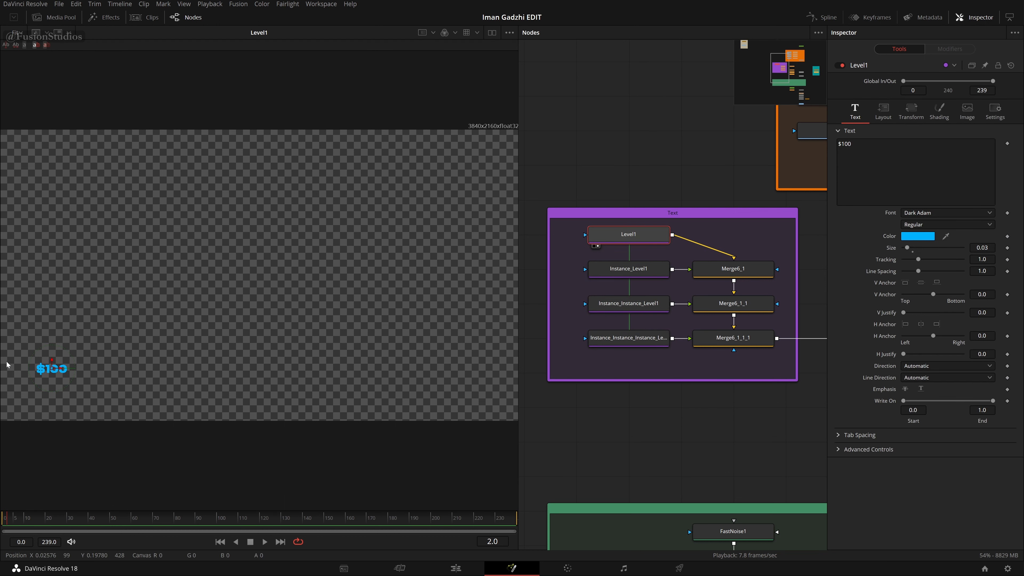
pyautogui.scroll(6, 41, 372)
pyautogui.hscroll(-6, 192, 419)
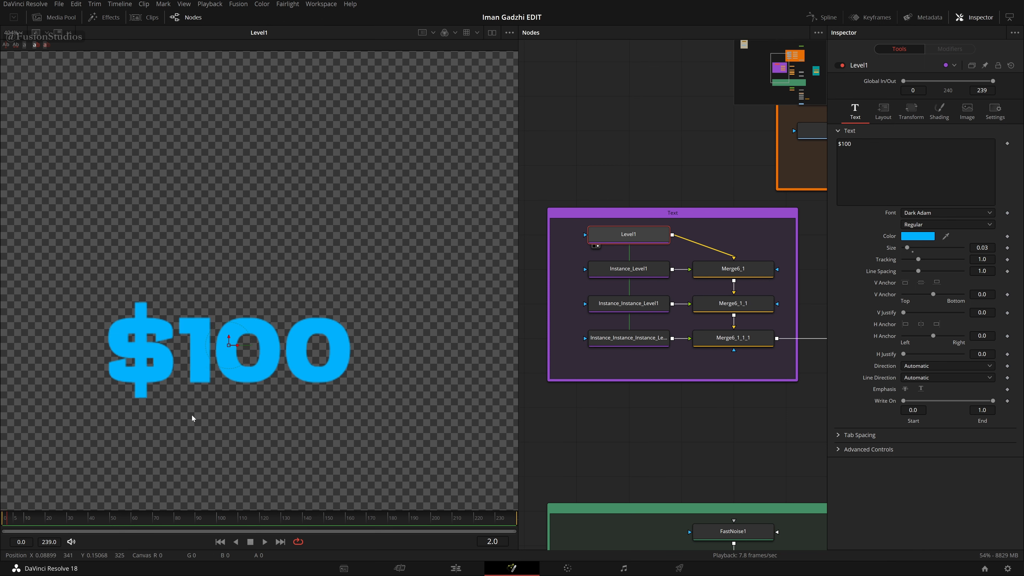
pyautogui.hotkey('ctrl', 'f')
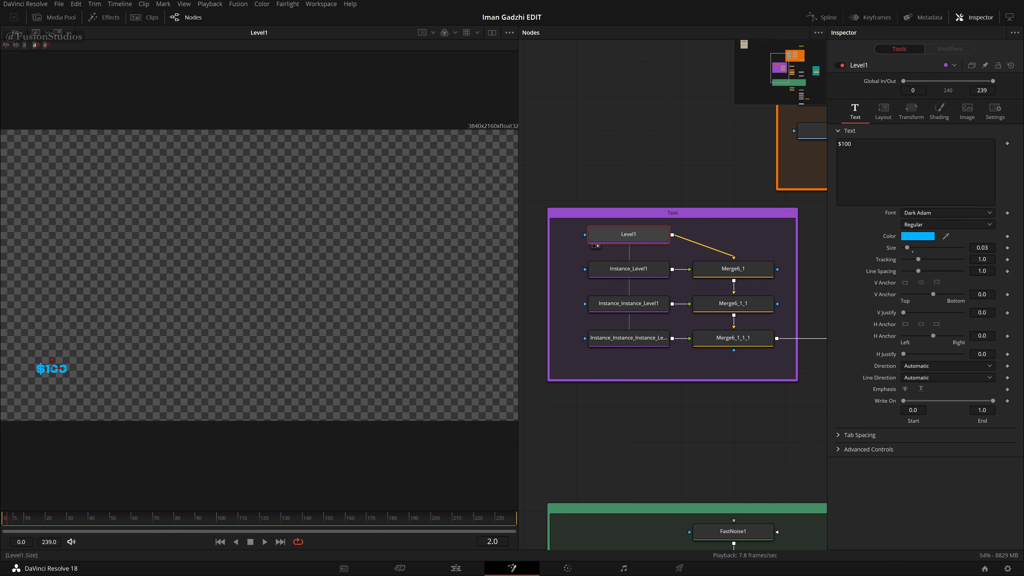
# Review Level1's layout and shading settings, including shading elements 1 and 2, and return to its text settings.
pyautogui.click(883, 110)
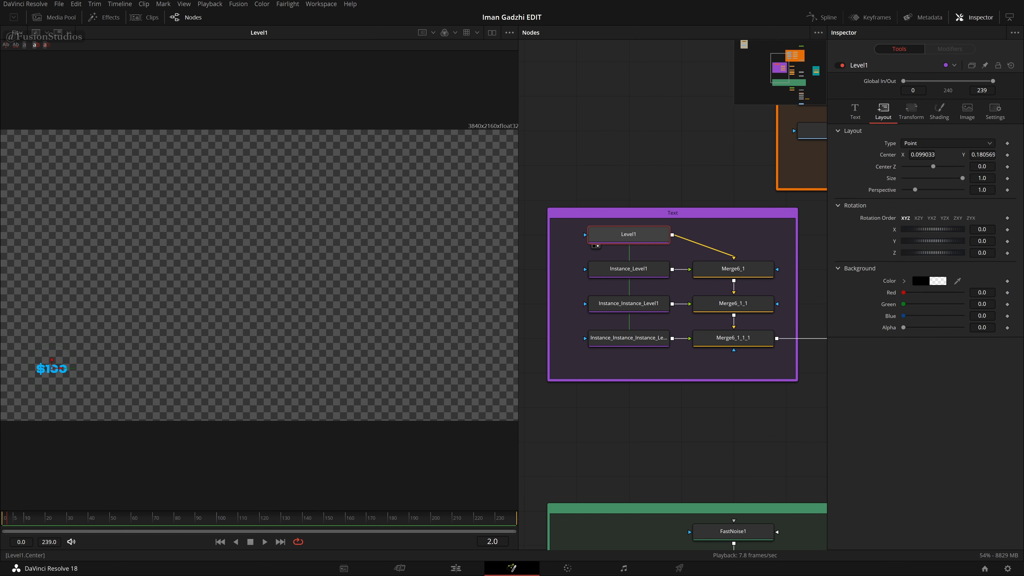
pyautogui.click(939, 110)
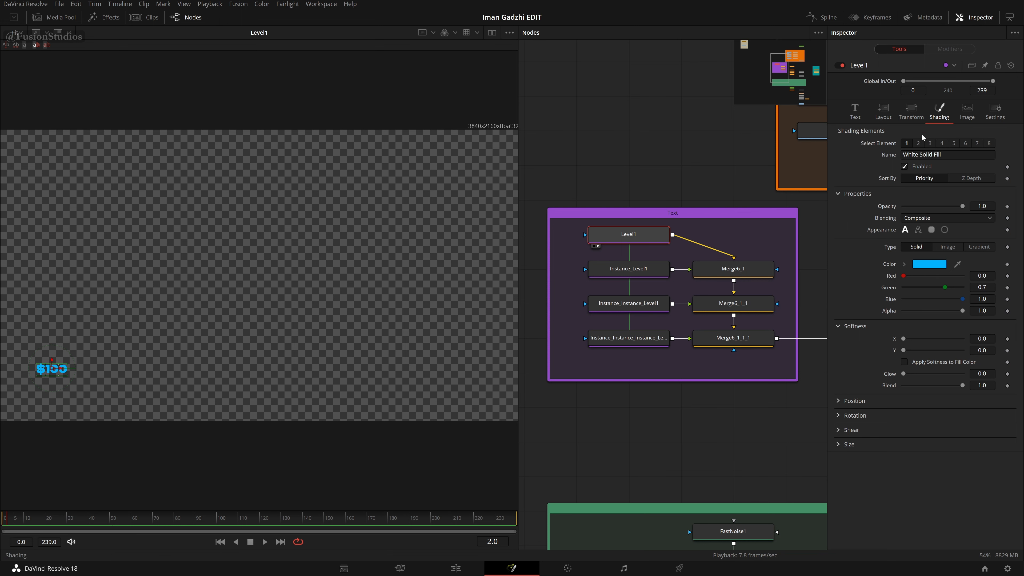
pyautogui.click(919, 144)
pyautogui.click(907, 143)
pyautogui.click(855, 109)
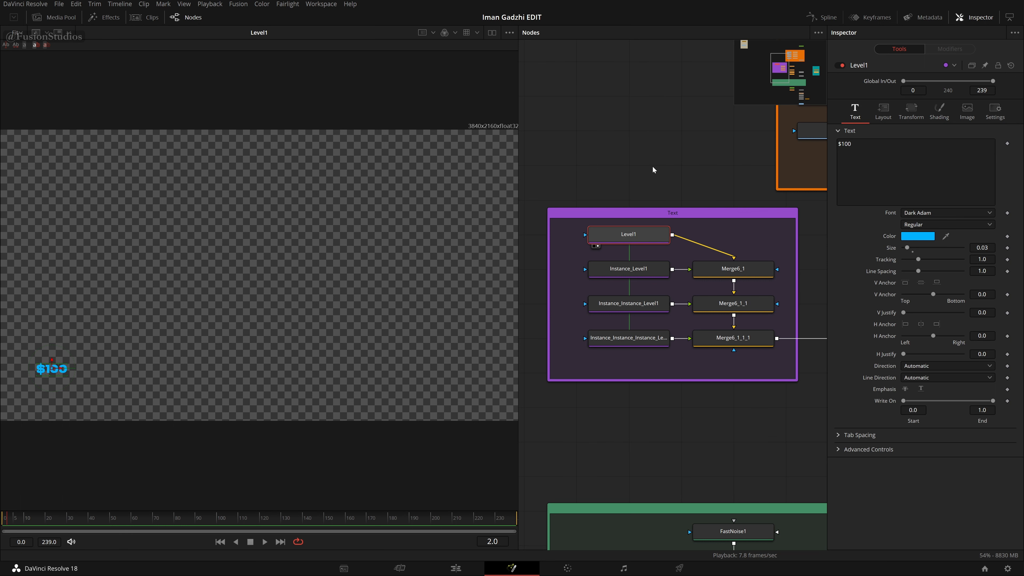
# Paste an ordinary copy of Level1 beside the Text group, then delete that copy.
pyautogui.moveTo(638, 204); pyautogui.dragTo(696, 181)
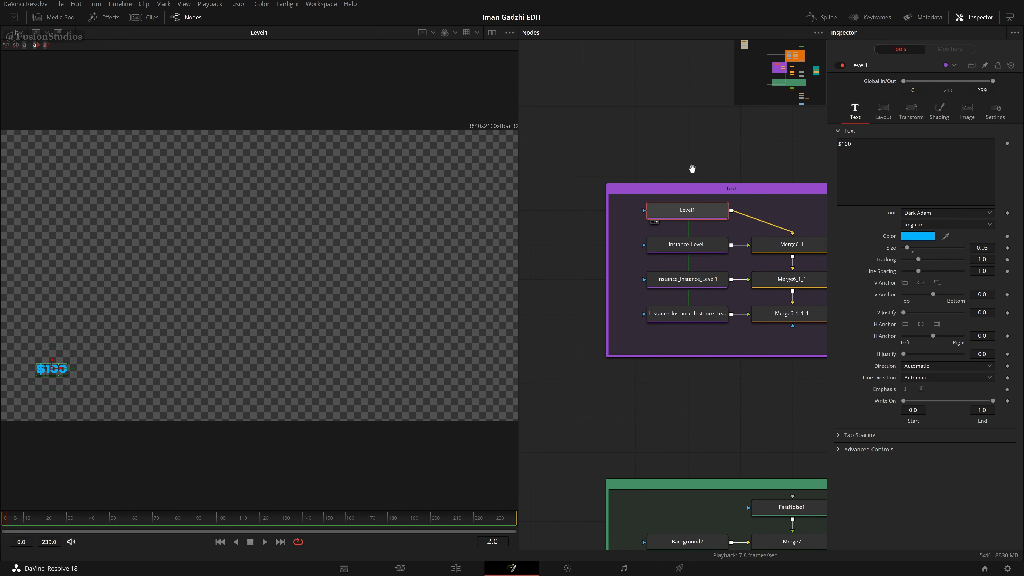
pyautogui.moveTo(696, 221); pyautogui.dragTo(726, 221)
pyautogui.moveTo(615, 214); pyautogui.dragTo(659, 217)
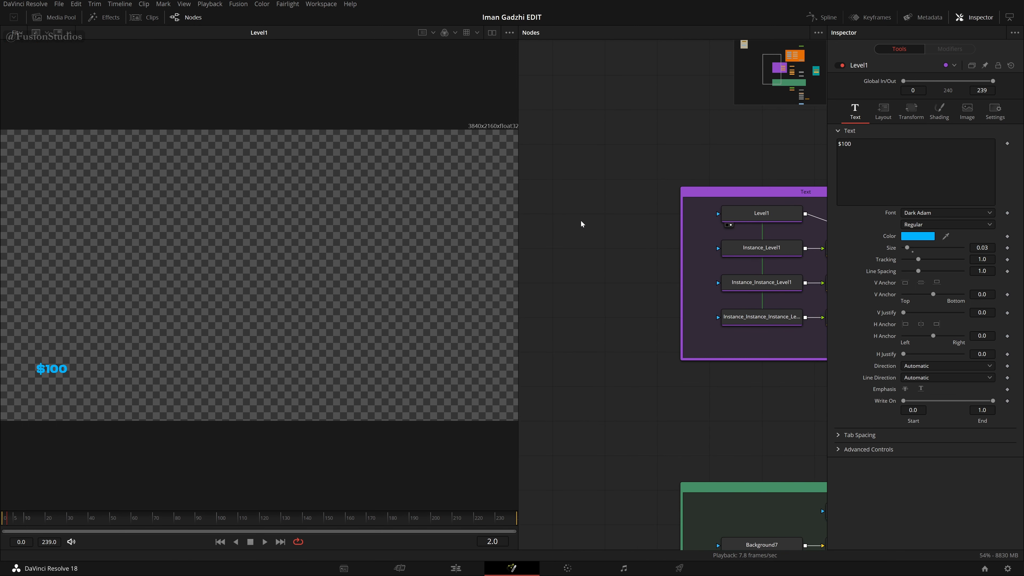
pyautogui.hotkey('ctrl', 'v')
pyautogui.moveTo(581, 221); pyautogui.dragTo(574, 245)
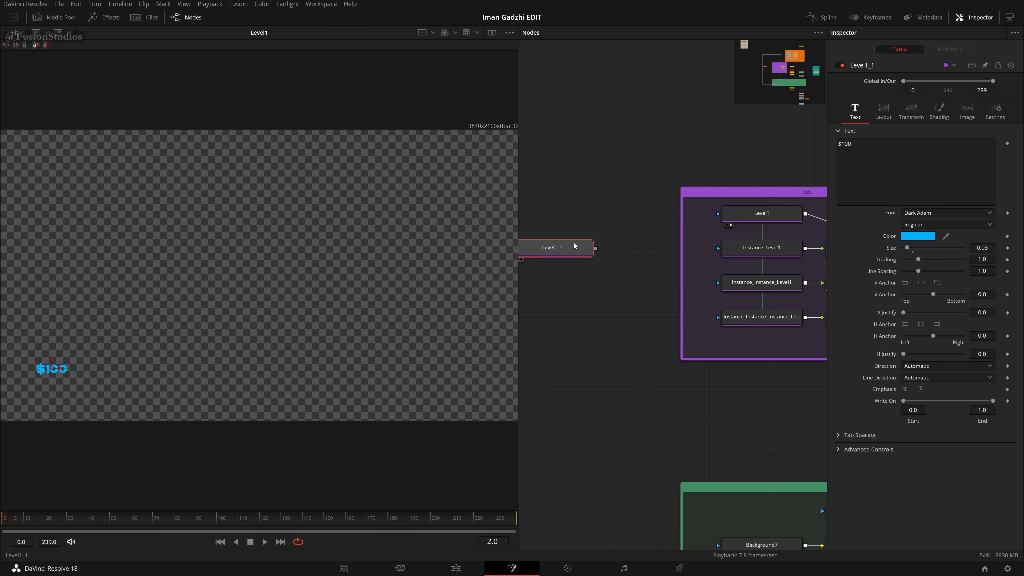
pyautogui.press('Delete')
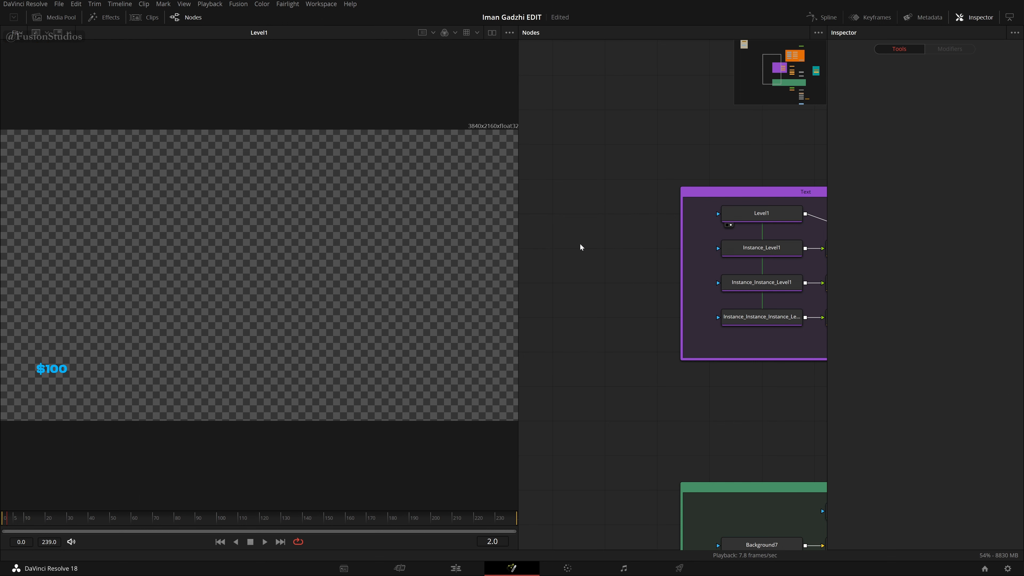
# Paste Level1 as an instance beside the Text group, load it into the viewer, then deinstance its Size parameter and adjust it.
pyautogui.hotkey('ctrl', 'shift', 'v')
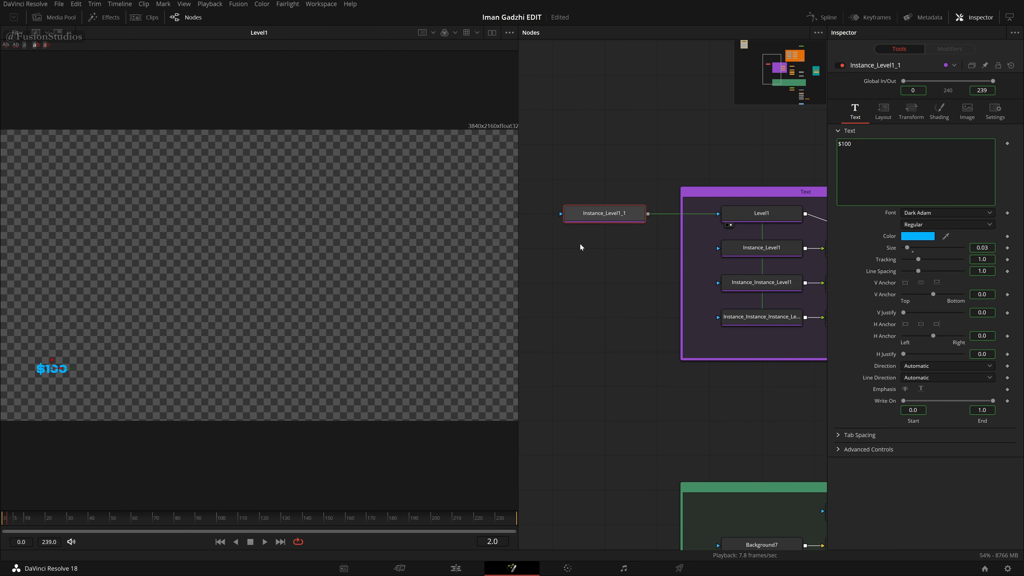
pyautogui.moveTo(608, 224); pyautogui.dragTo(573, 215)
pyautogui.click(544, 221)
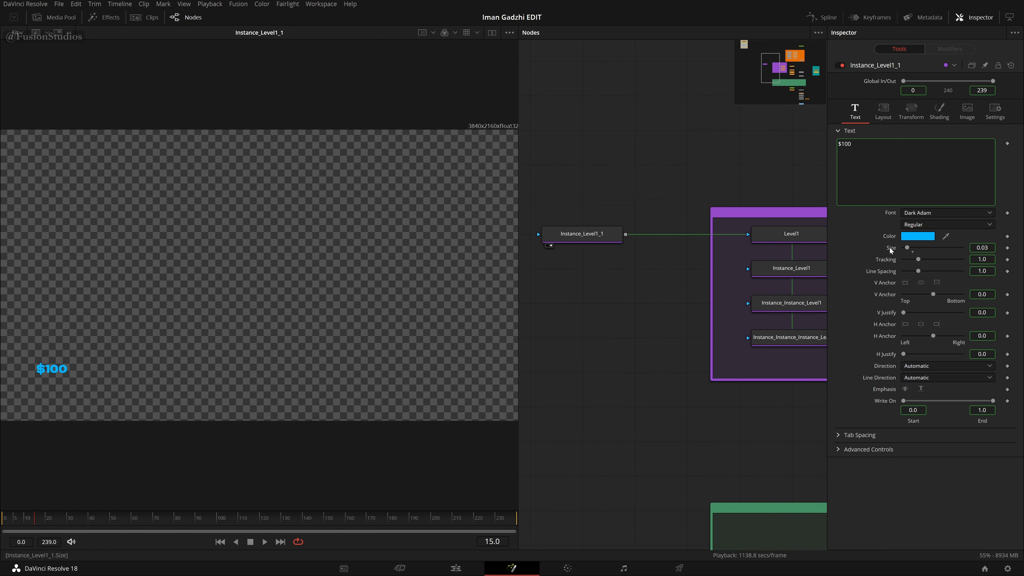
pyautogui.rightClick(890, 253)
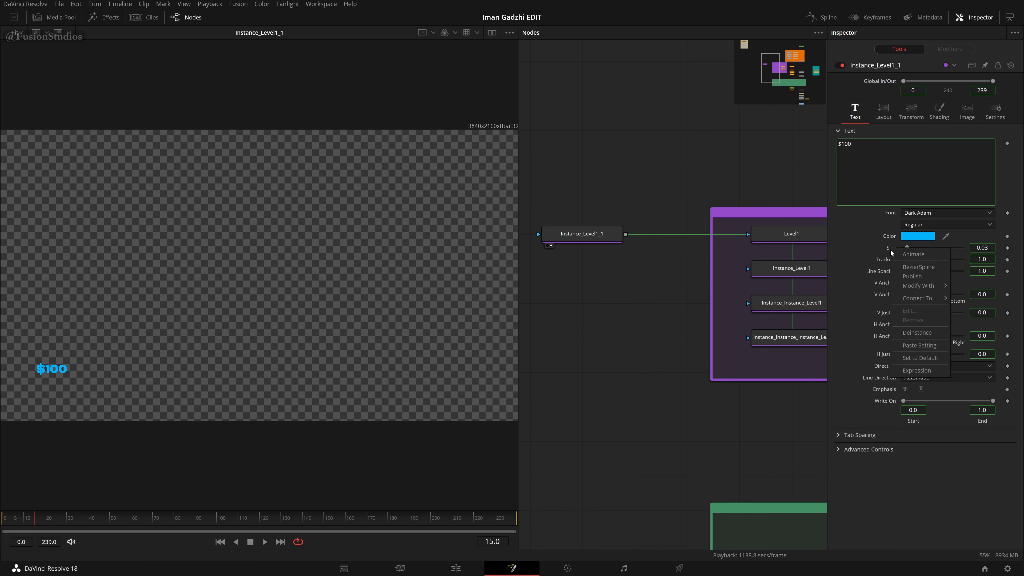
pyautogui.click(914, 334)
pyautogui.moveTo(983, 248); pyautogui.dragTo(1008, 248)
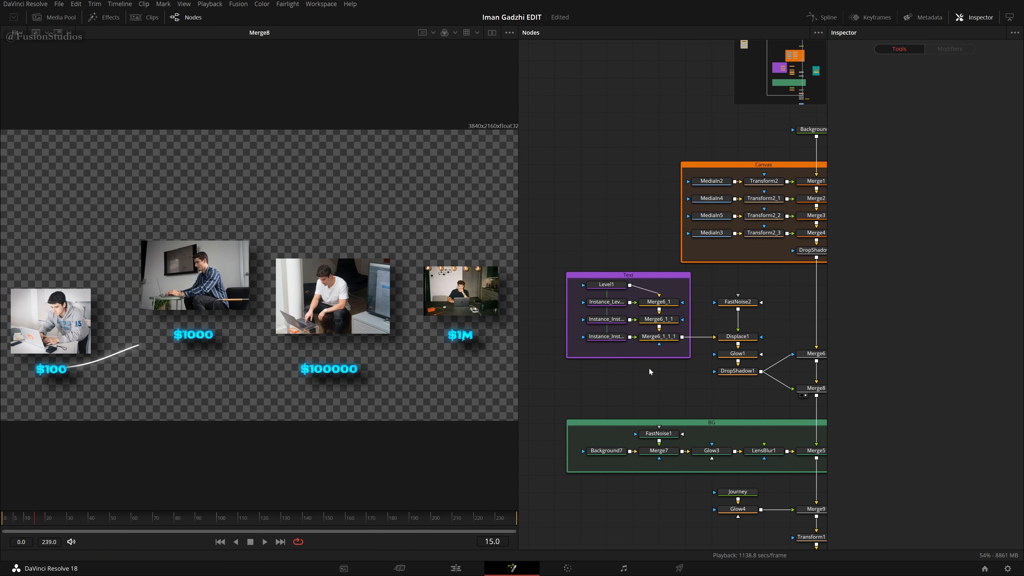
# View Level1 and each of its three instances in the Text group one after another.
pyautogui.scroll(5, 628, 368)
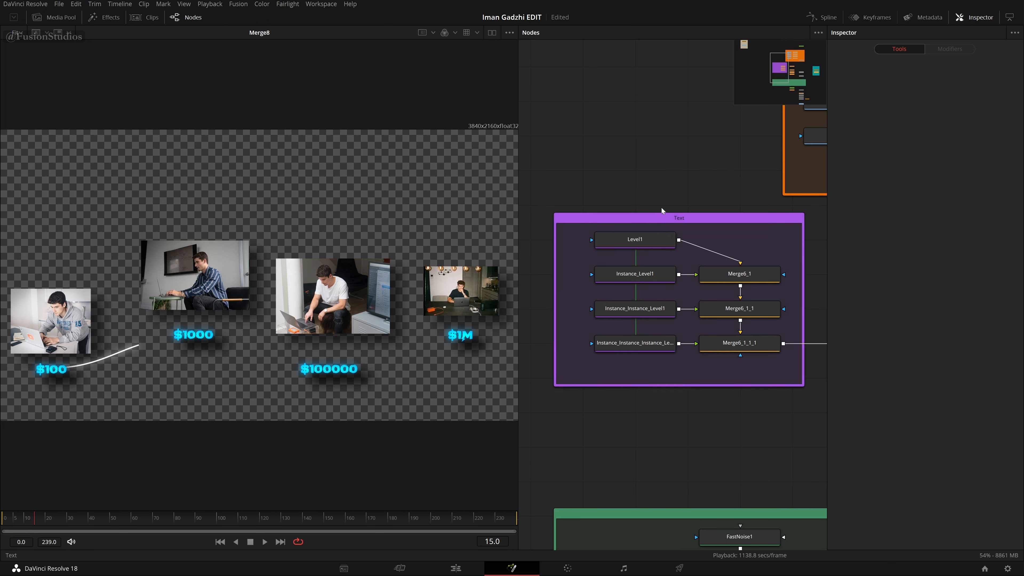
pyautogui.click(604, 251)
pyautogui.click(604, 286)
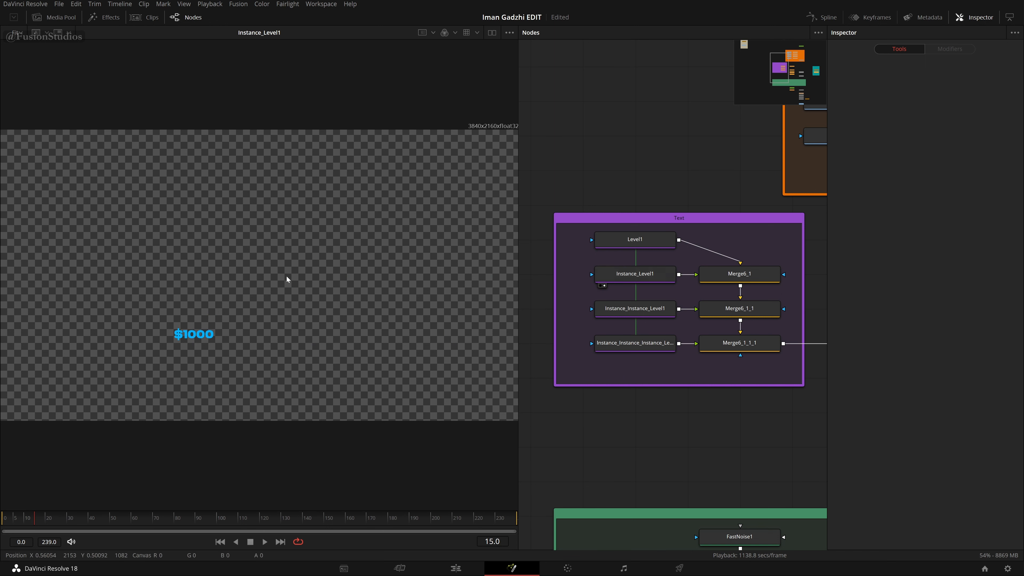
pyautogui.click(604, 319)
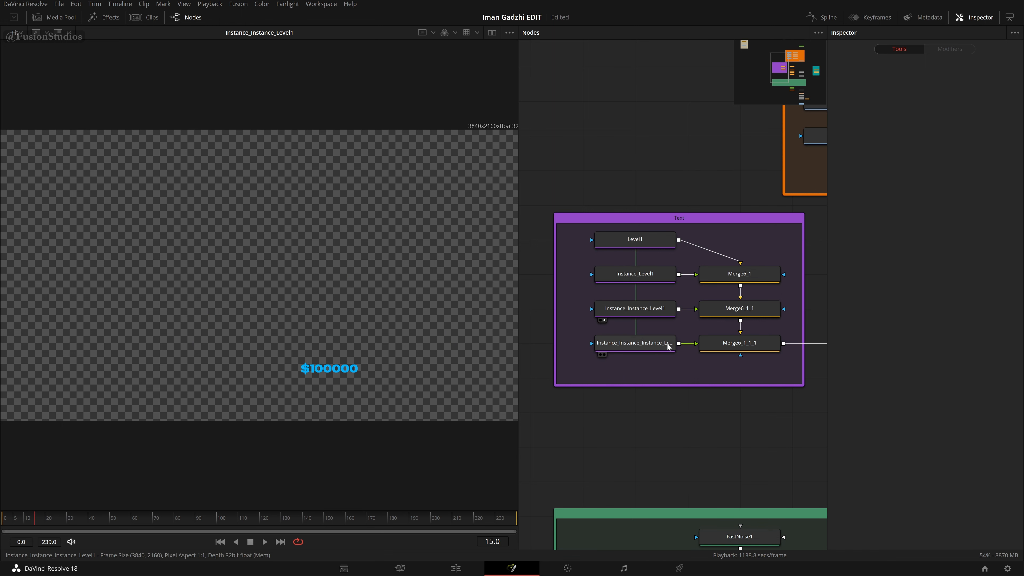
pyautogui.click(605, 354)
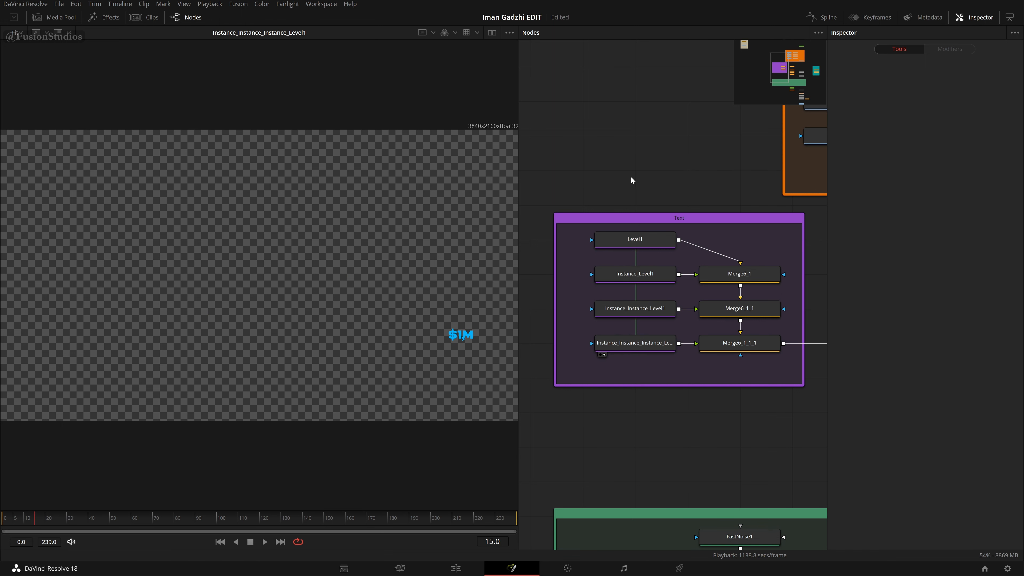
# Load Merge6_1, Merge6_1_1 and Merge6_1_1_1 into the viewer in turn to see how the texts are combined.
pyautogui.moveTo(648, 163); pyautogui.dragTo(477, 344)
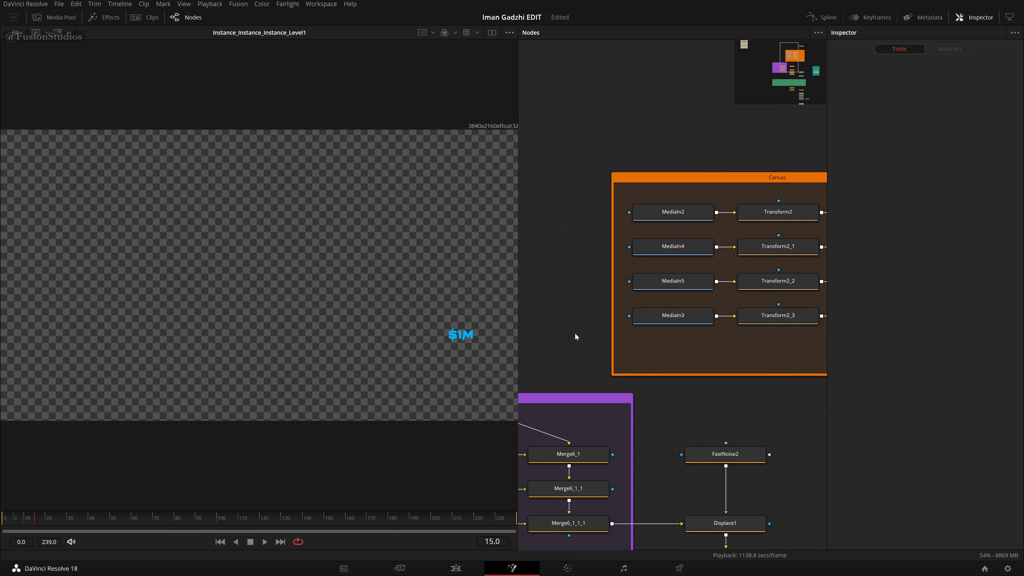
pyautogui.moveTo(593, 409); pyautogui.dragTo(687, 232)
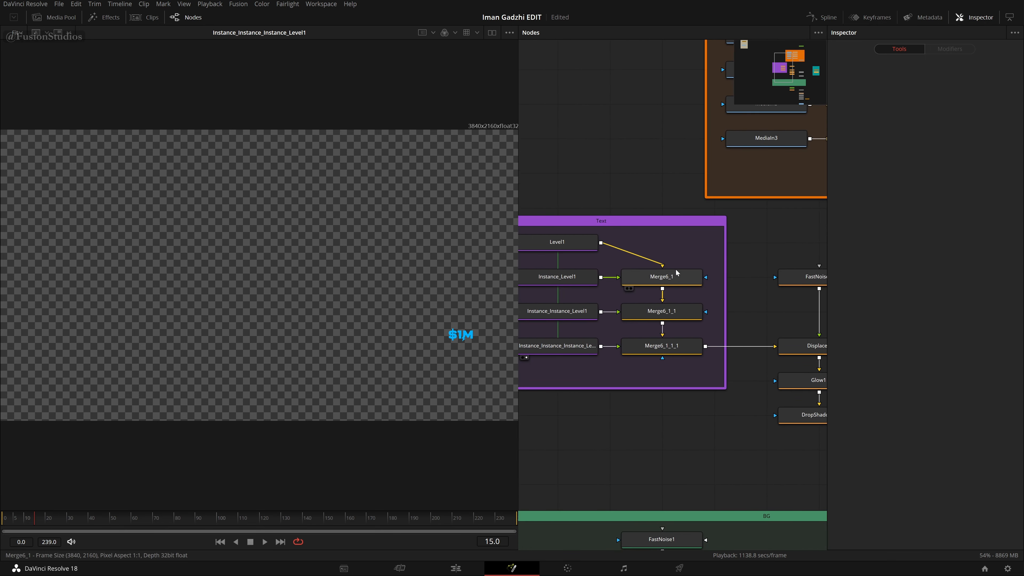
pyautogui.moveTo(676, 273); pyautogui.dragTo(458, 229)
pyautogui.moveTo(682, 312); pyautogui.dragTo(471, 266)
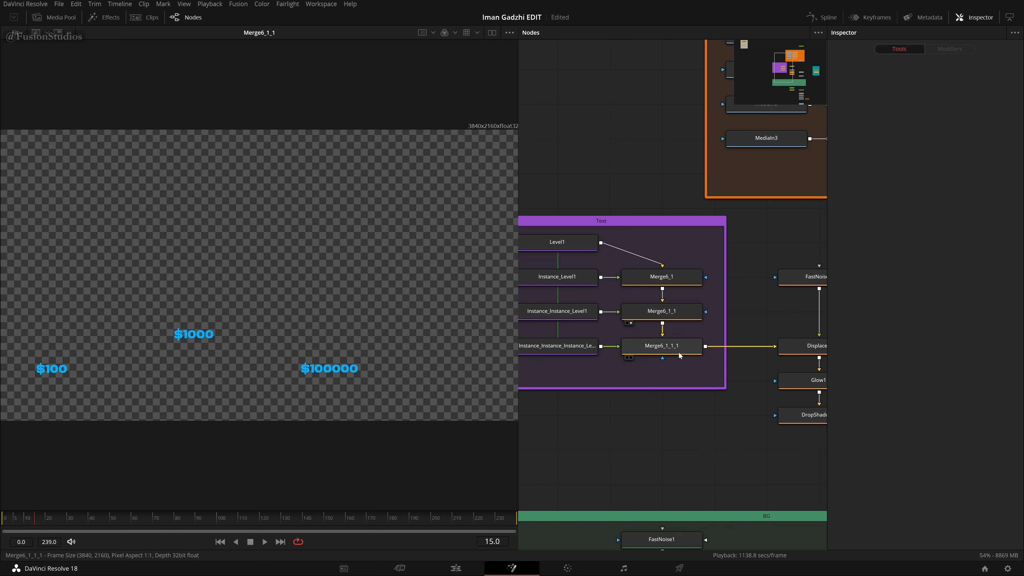
pyautogui.moveTo(679, 352); pyautogui.dragTo(463, 319)
# Examine the $1000 text up close and load Displace1 into the viewer to compare its edges.
pyautogui.moveTo(735, 204); pyautogui.dragTo(425, 341)
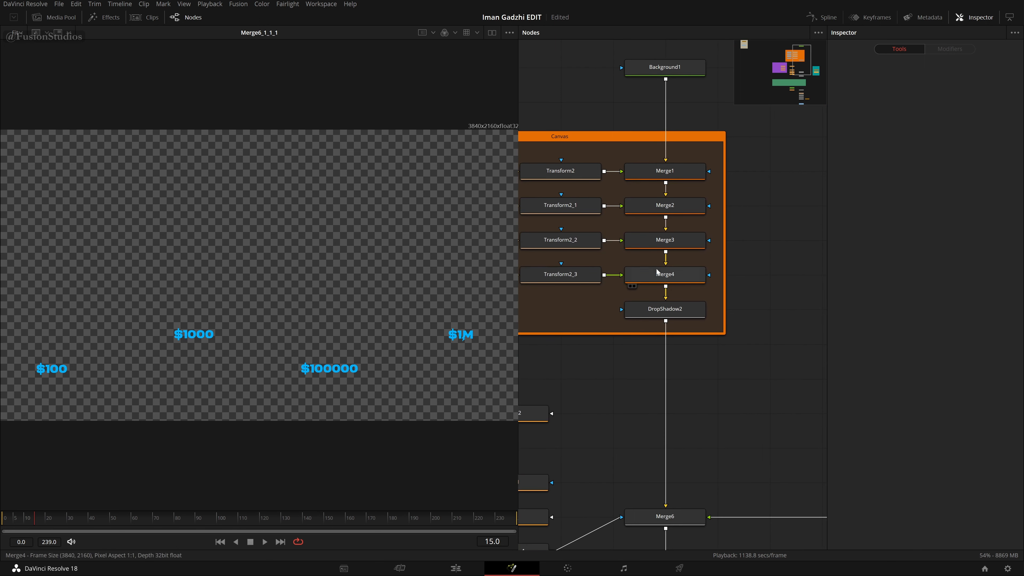
pyautogui.moveTo(667, 356); pyautogui.dragTo(825, 196)
pyautogui.moveTo(599, 388)
pyautogui.mouseDown()
pyautogui.moveTo(668, 368)
pyautogui.moveTo(605, 378)
pyautogui.mouseUp()
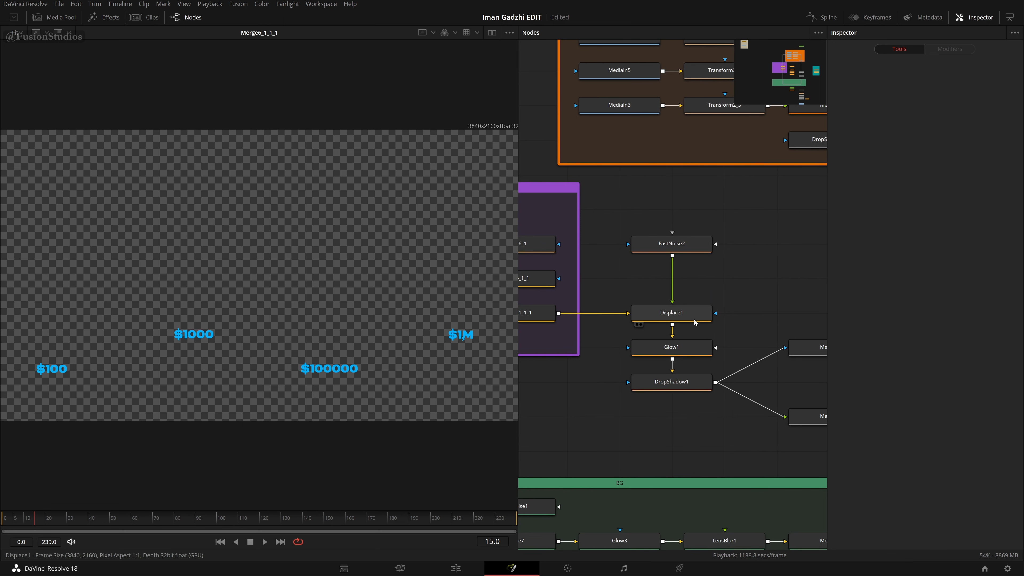
pyautogui.scroll(6, 164, 360)
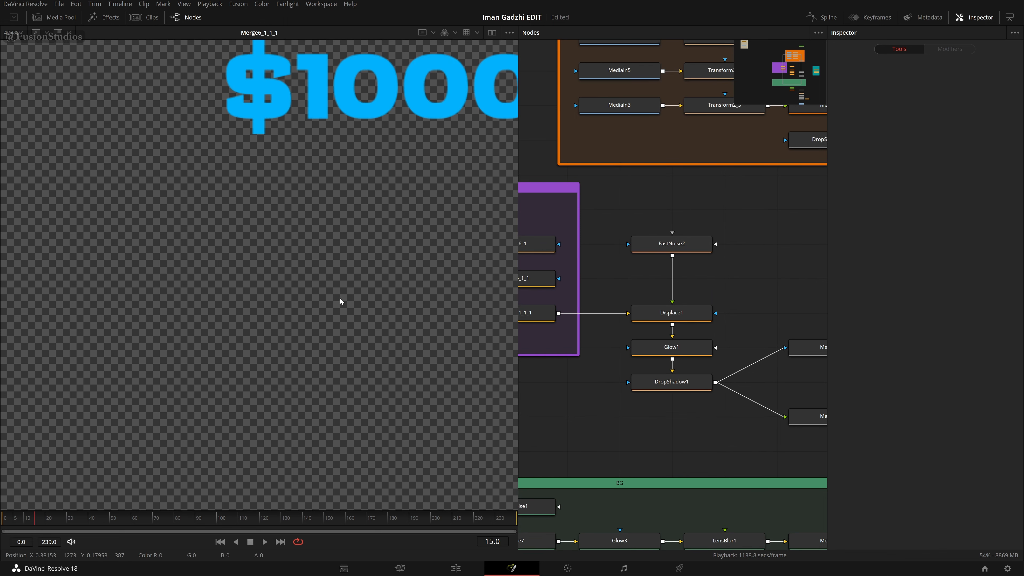
pyautogui.moveTo(353, 244); pyautogui.dragTo(246, 444)
pyautogui.scroll(1, 265, 365)
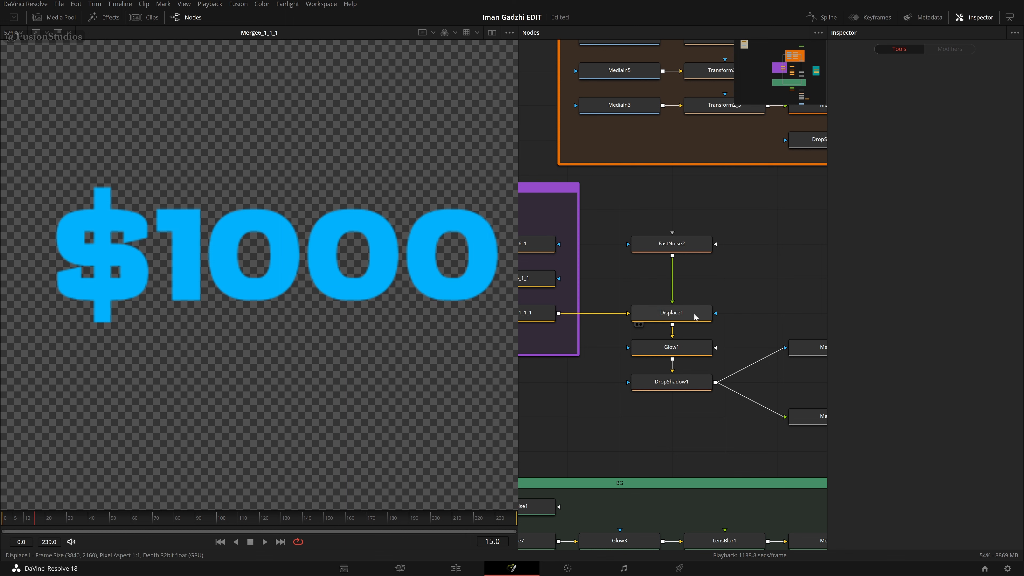
pyautogui.moveTo(694, 316)
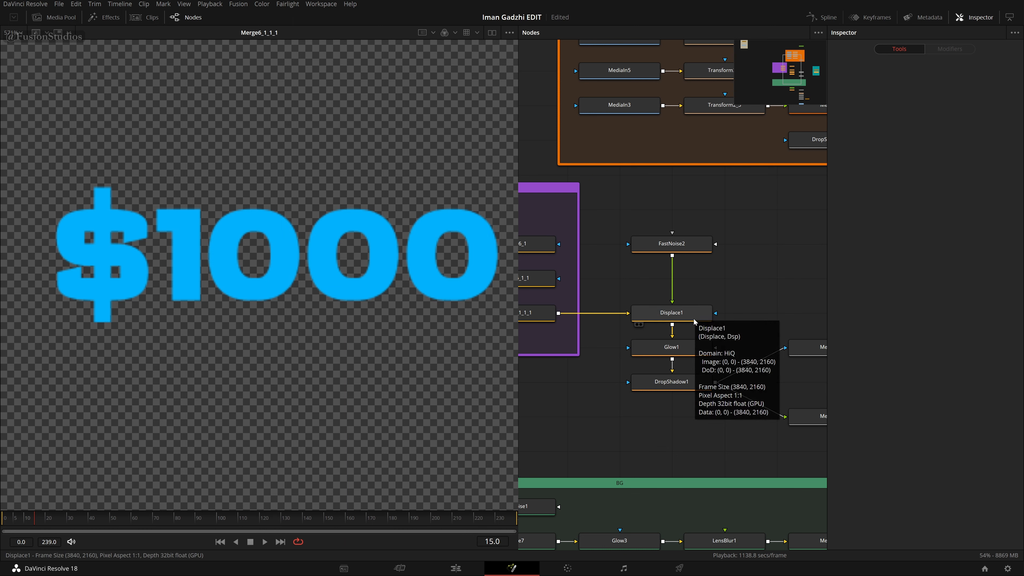
pyautogui.moveTo(694, 321); pyautogui.dragTo(206, 266)
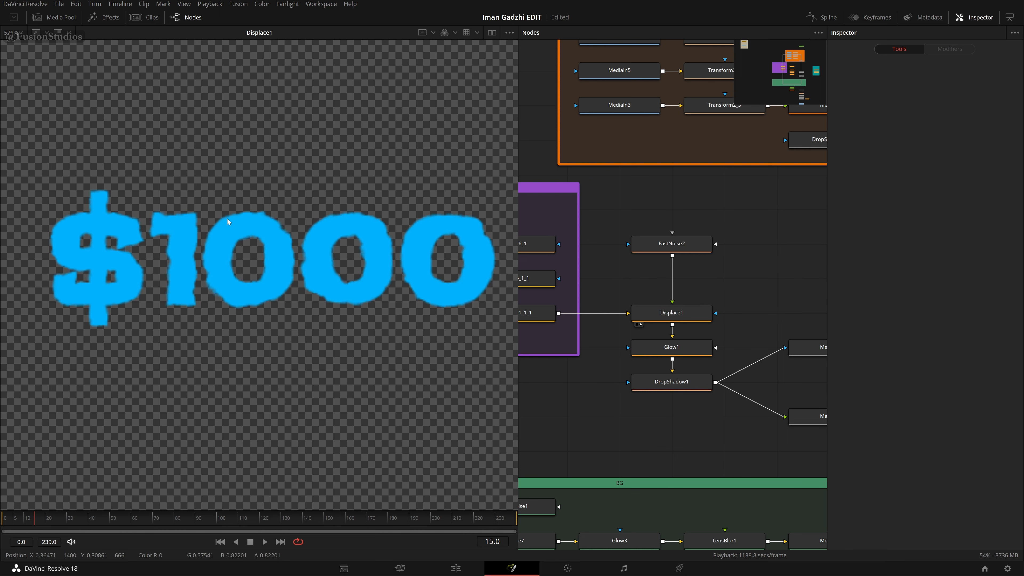
# Play back the displaced text, review FastNoise2's noise settings and load Displace1 into the viewer again.
pyautogui.press('space')
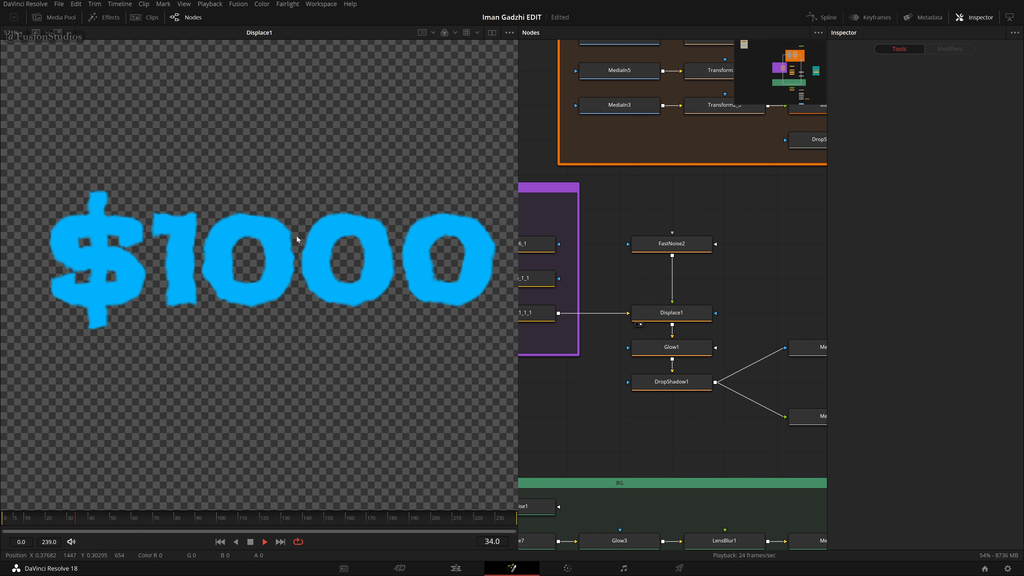
pyautogui.click(691, 248)
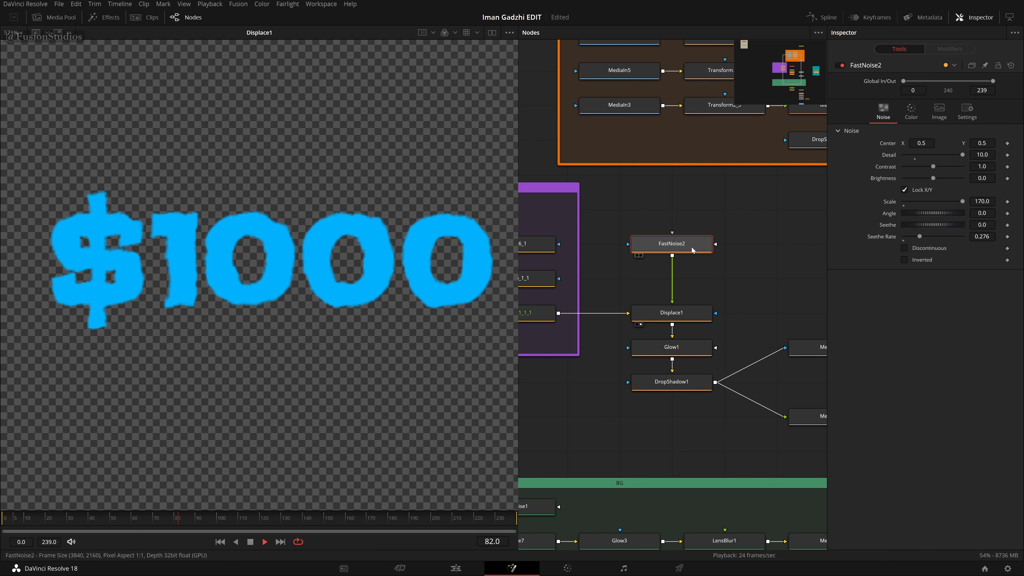
pyautogui.moveTo(691, 247); pyautogui.dragTo(336, 196)
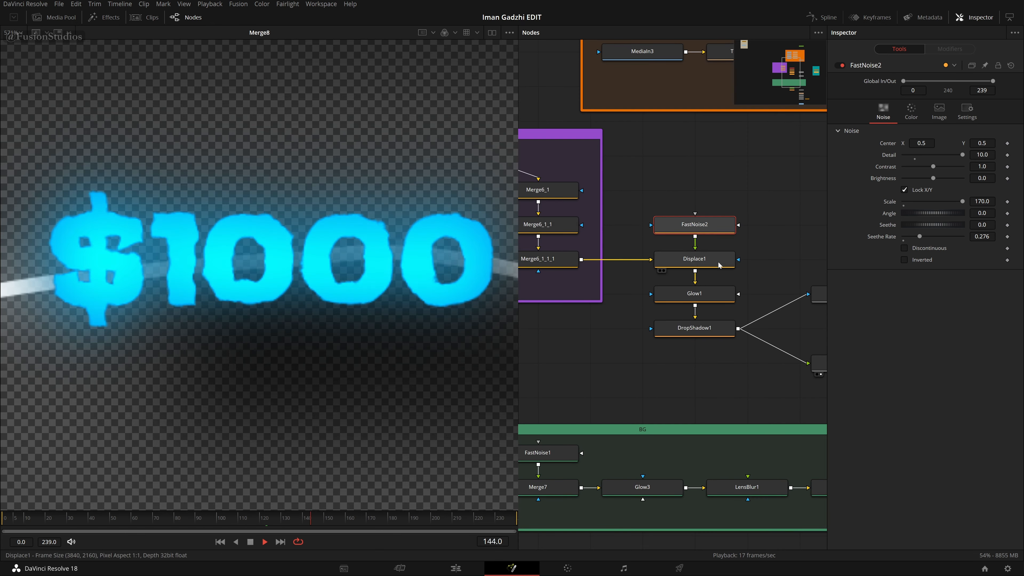
pyautogui.click(663, 271)
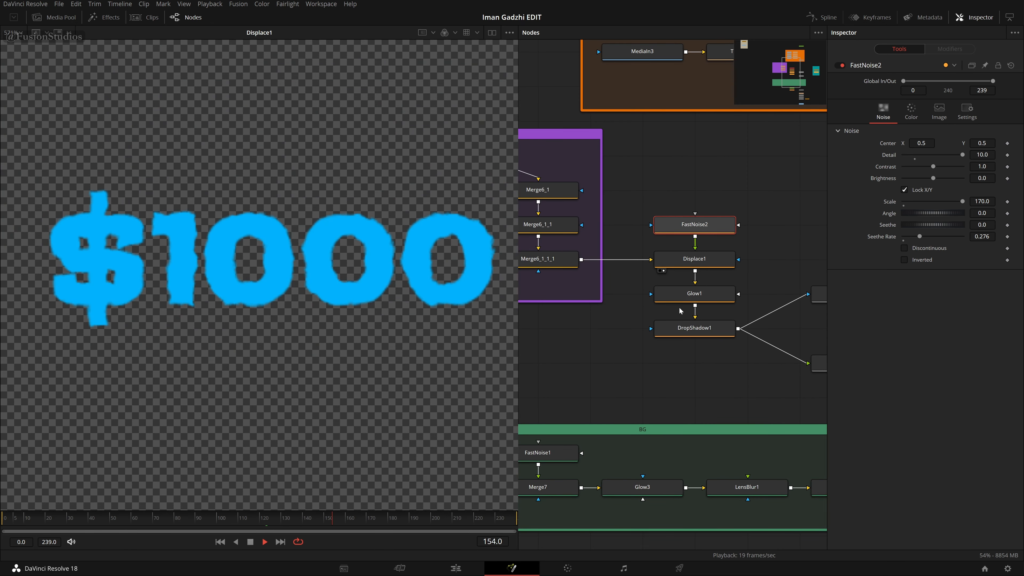
# Fit the image in the viewer and view the outputs of Glow1 and DropShadow1 in turn.
pyautogui.scroll(-3, 265, 257)
pyautogui.hotkey('ctrl', 'f')
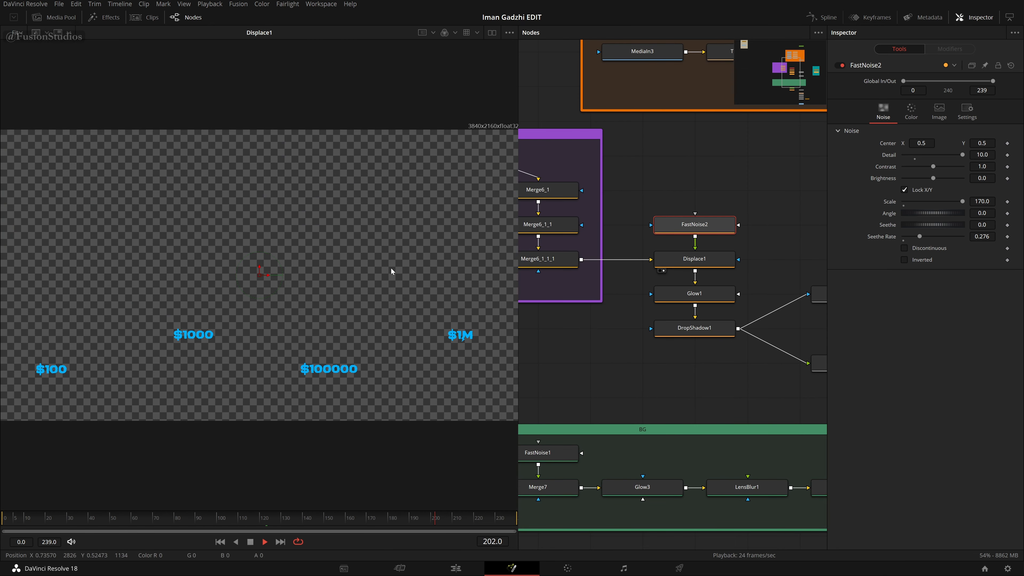
pyautogui.click(664, 305)
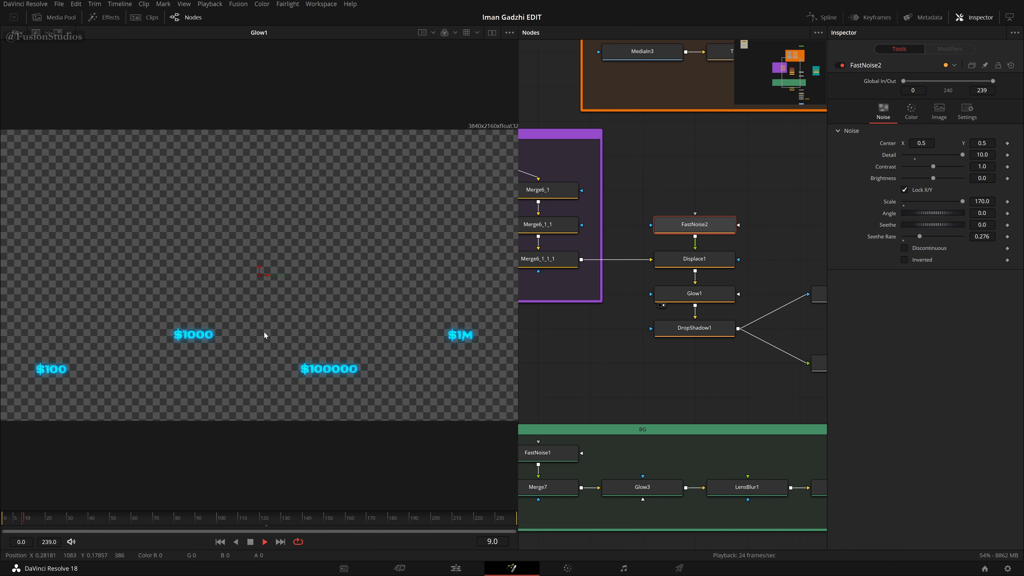
pyautogui.click(663, 340)
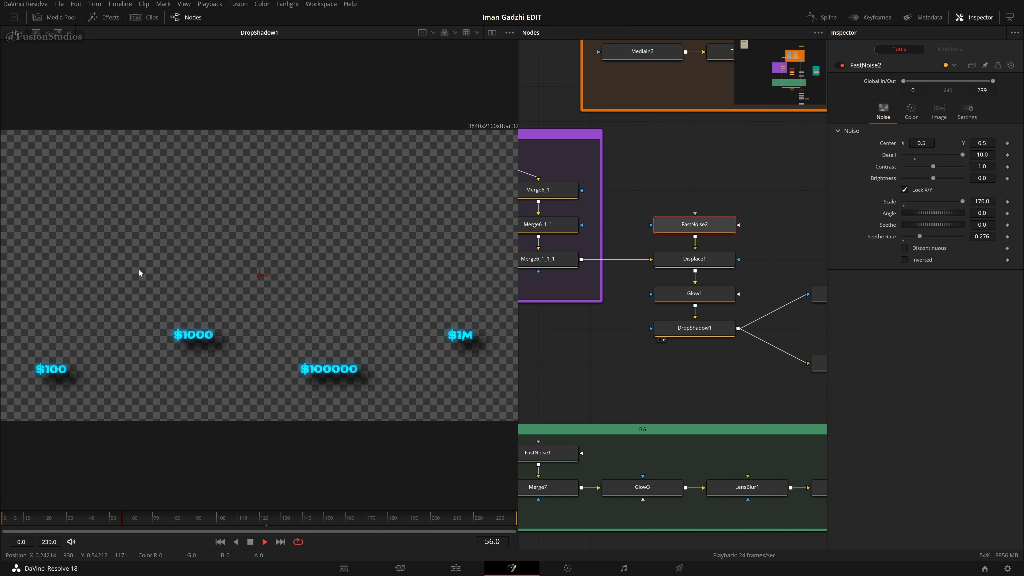
# Go to the Line_Stroke group, view Polygon1, and load Background6 into the viewer with its color settings shown.
pyautogui.hscroll(3, 618, 357)
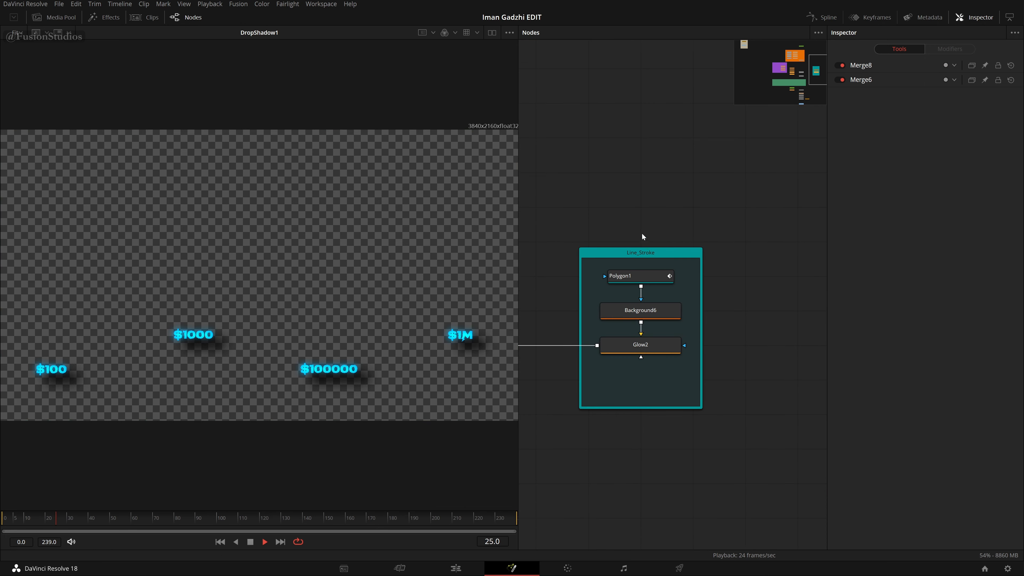
pyautogui.moveTo(642, 233); pyautogui.dragTo(616, 253)
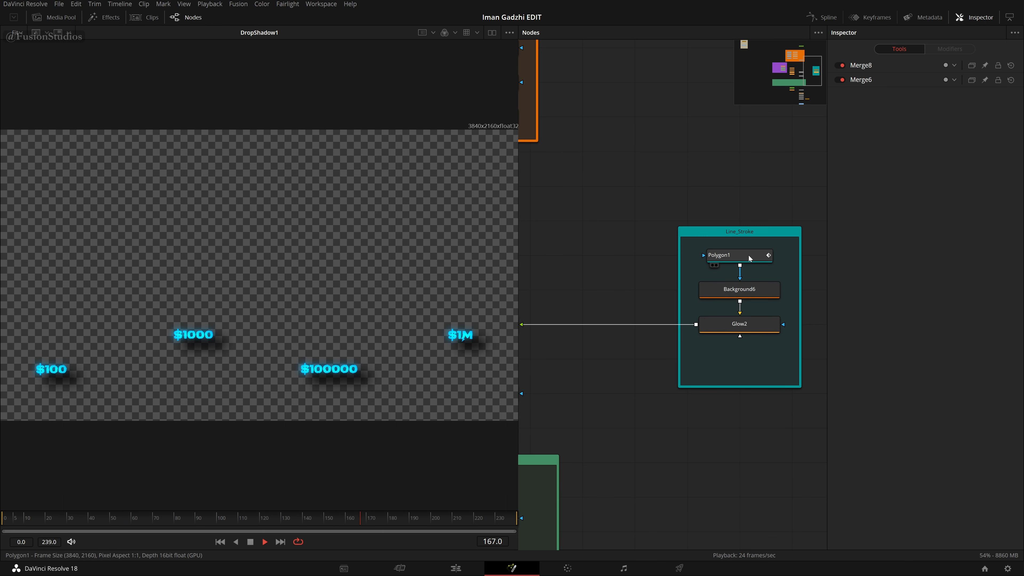
pyautogui.press('1')
pyautogui.click(751, 285)
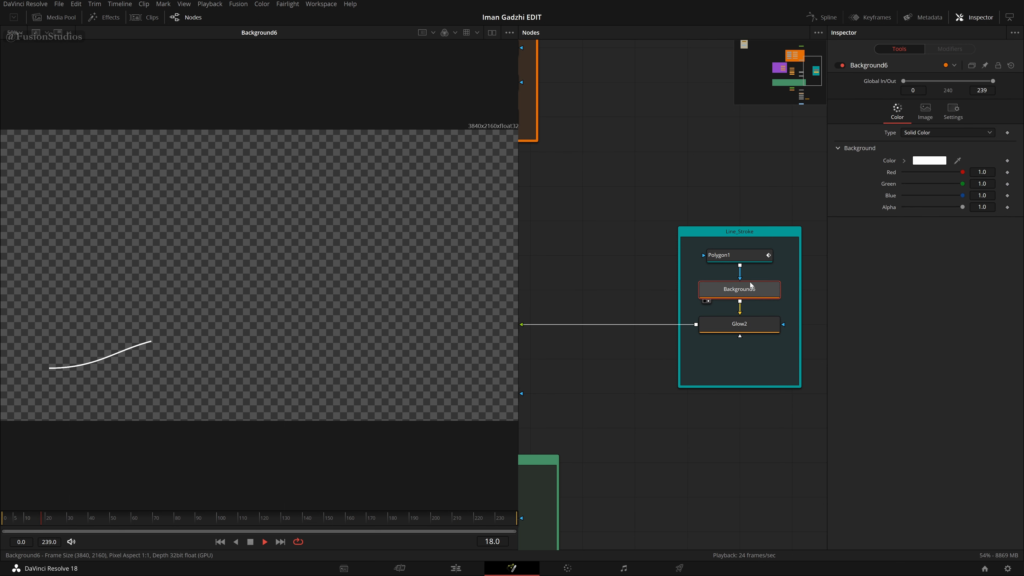
# Disable Polygon1 in the Line_Stroke group, check Background6 without the mask, and reselect Polygon1 to show its path.
pyautogui.click(747, 262)
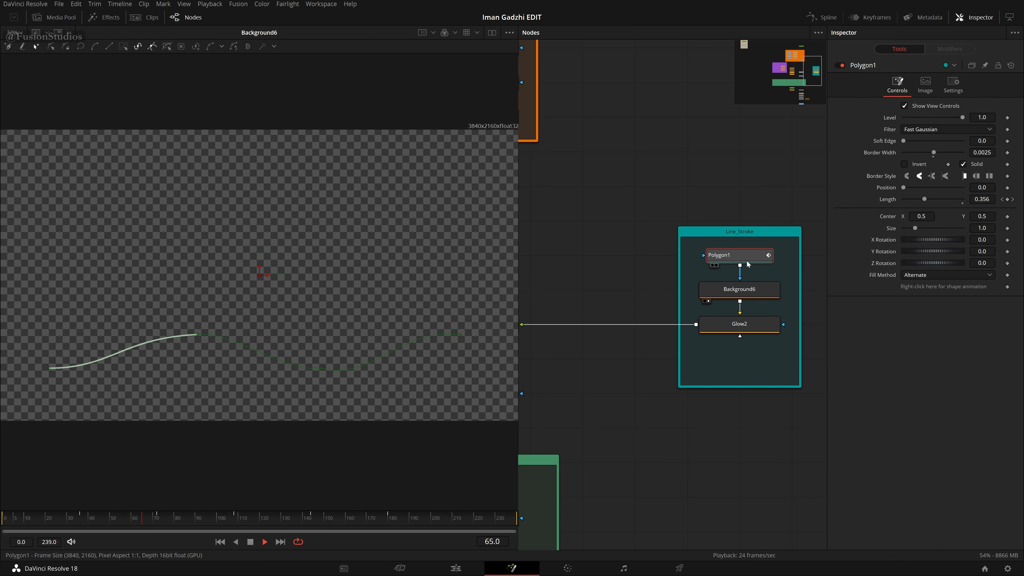
pyautogui.hotkey('ctrl', 'p')
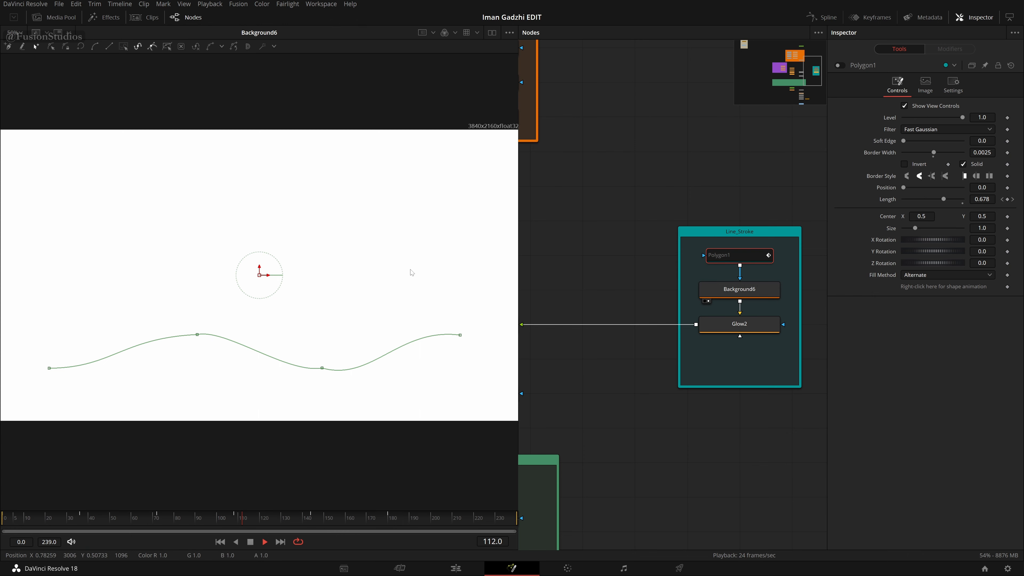
pyautogui.click(741, 288)
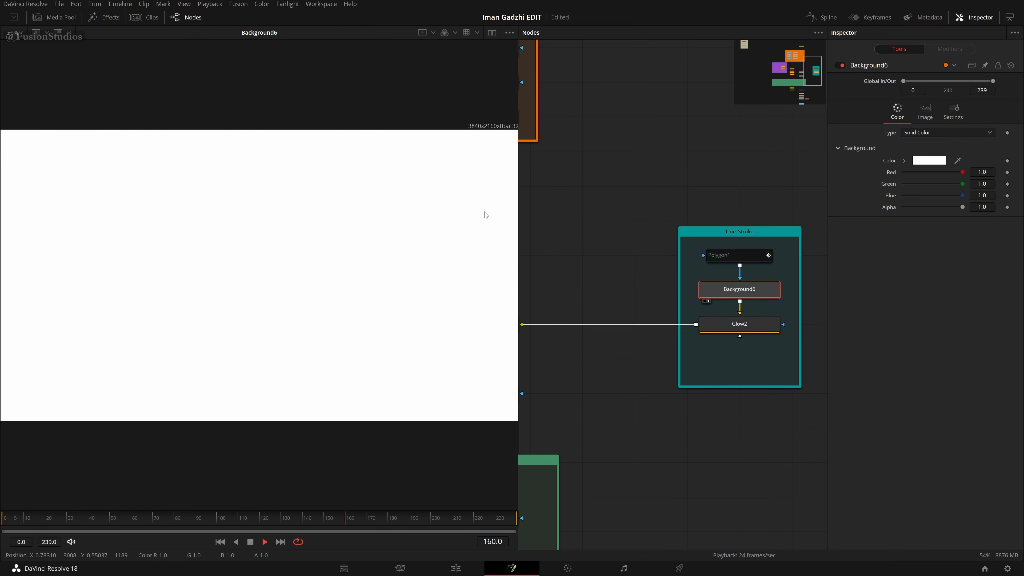
pyautogui.click(750, 259)
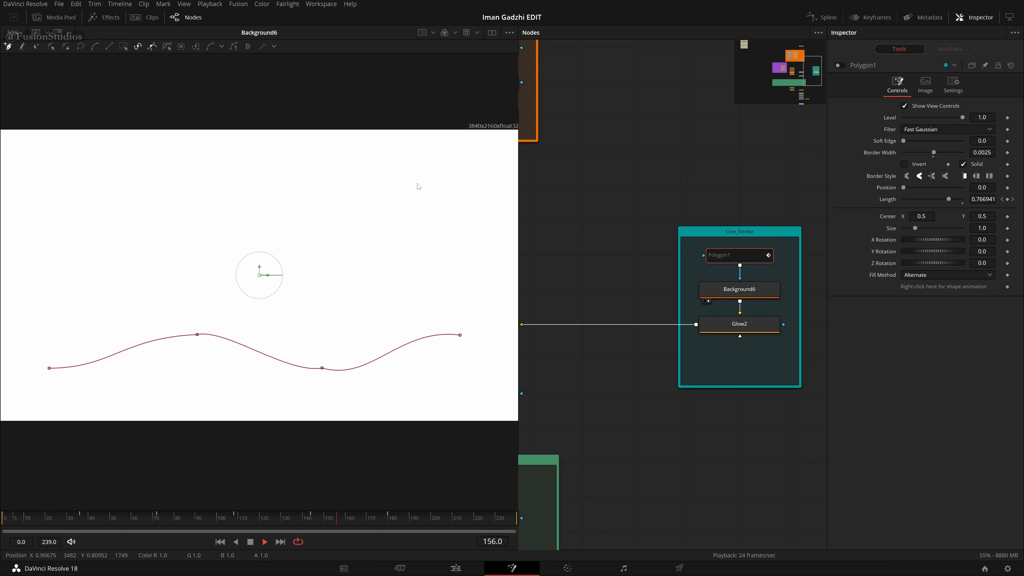
# Re-enable Polygon1 in the Line_Stroke group and deselect it to watch the line animate without its path overlay.
pyautogui.click(840, 66)
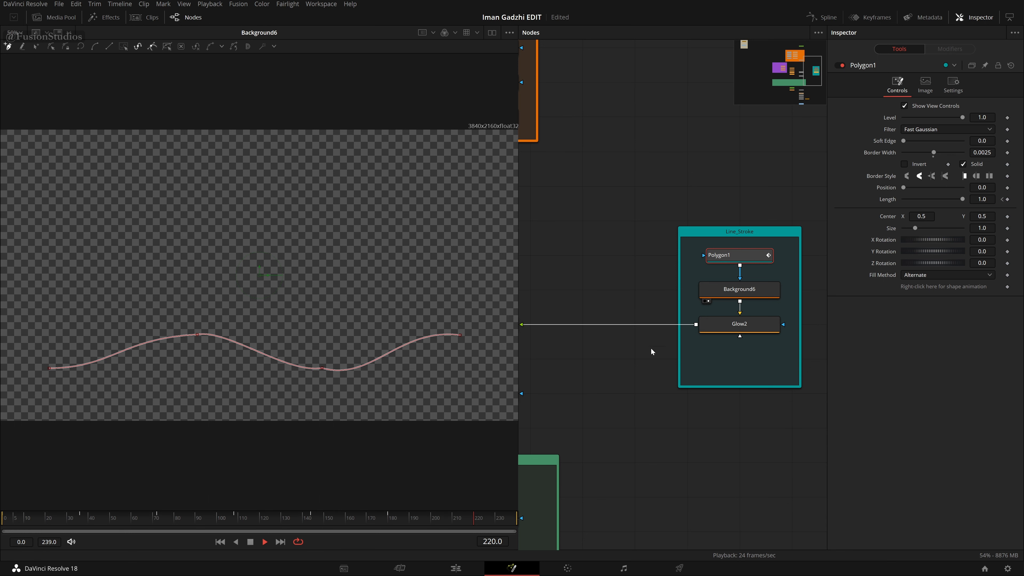
pyautogui.click(657, 261)
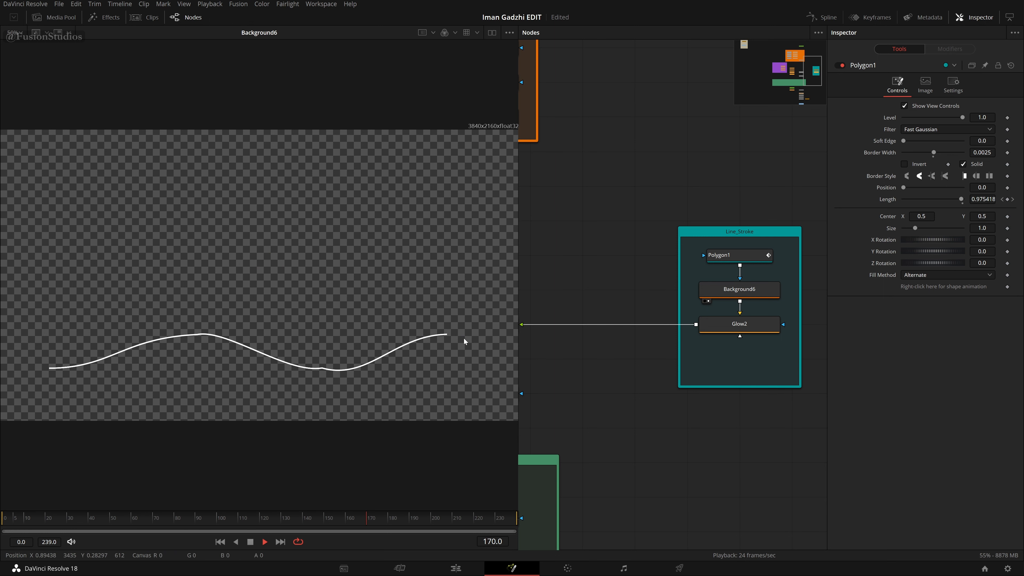
# Select Merge6 to show its merge settings and load Glow2 from the Line_Stroke group into the viewer.
pyautogui.moveTo(628, 382); pyautogui.dragTo(760, 371)
pyautogui.click(627, 319)
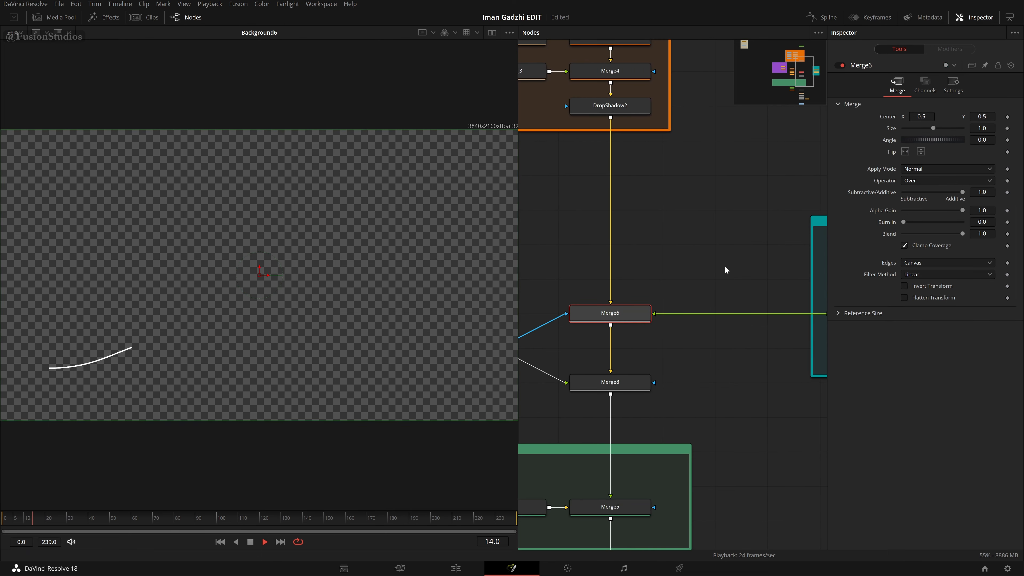
pyautogui.moveTo(725, 270); pyautogui.dragTo(582, 278)
pyautogui.press('1')
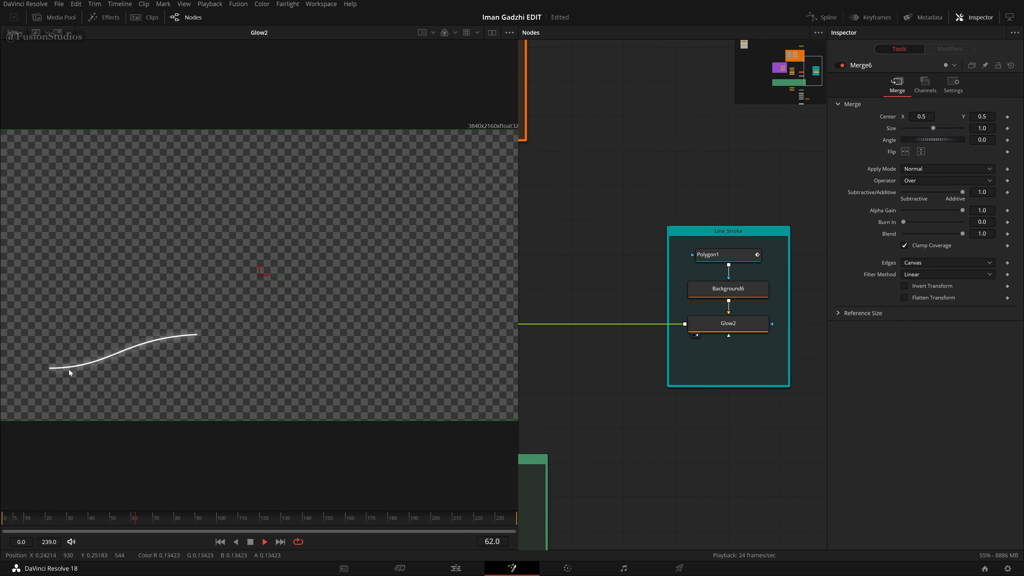
# Disconnect DropShadow1 from Merge6's effect mask, and view Merge8 and DropShadow1 to compare the line and text.
pyautogui.moveTo(663, 269); pyautogui.dragTo(807, 270)
pyautogui.press('2')
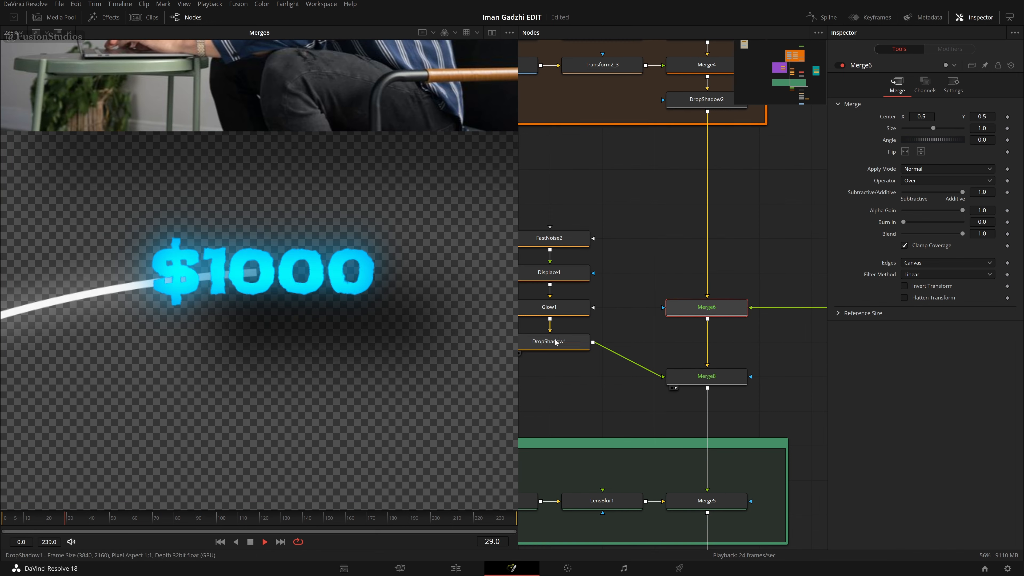
pyautogui.press('1')
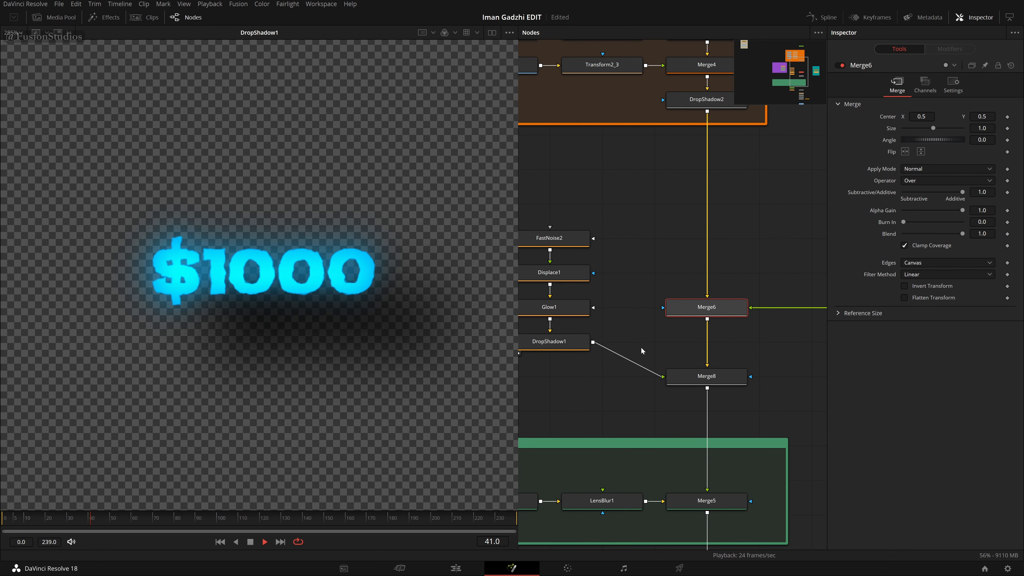
pyautogui.scroll(-7, 268, 290)
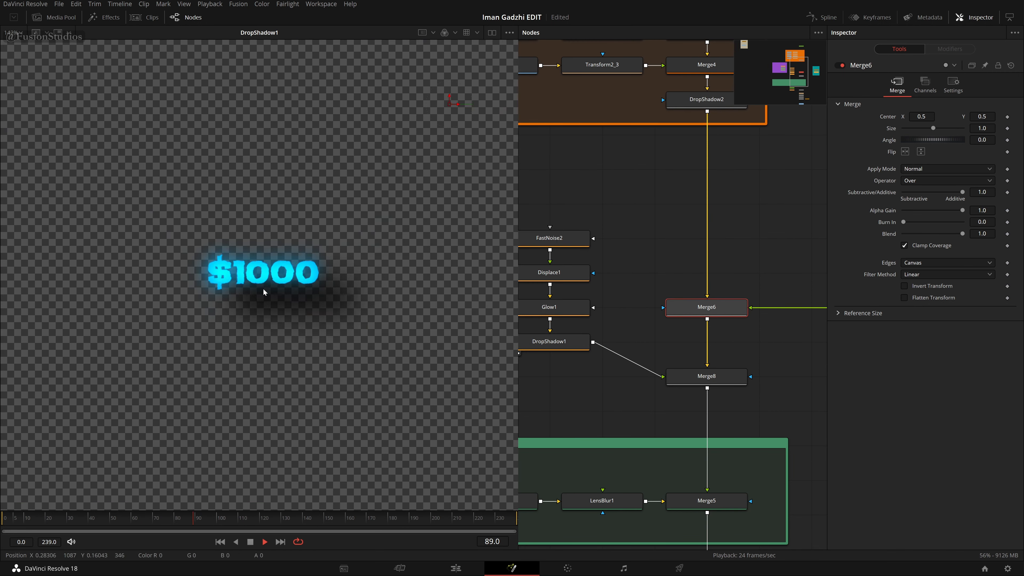
pyautogui.scroll(3, 363, 319)
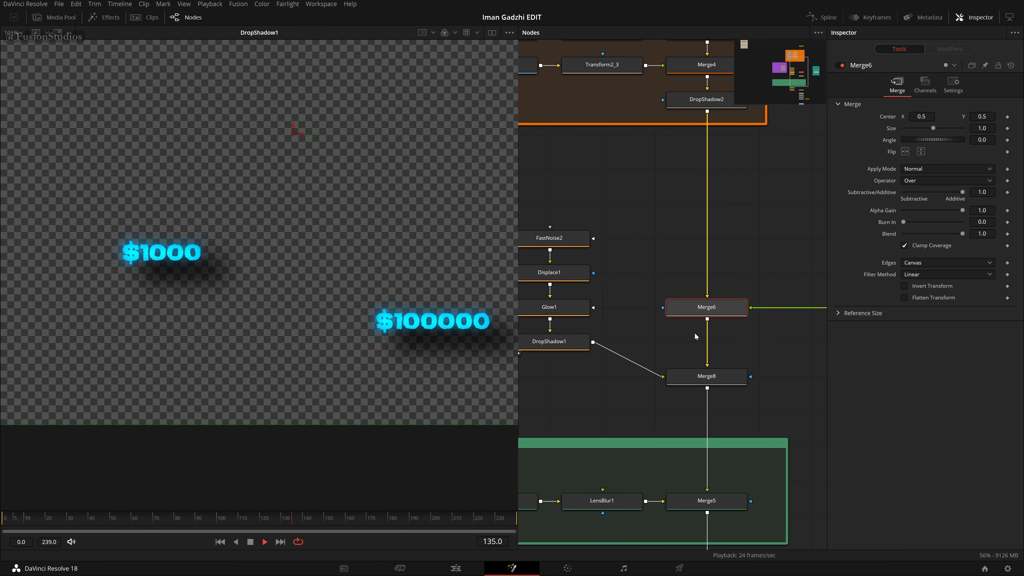
# Connect DropShadow1's output to Merge6's effect mask input and view Merge6 close up along the line.
pyautogui.moveTo(594, 345); pyautogui.dragTo(664, 310)
pyautogui.press('1')
pyautogui.scroll(-3, 160, 316)
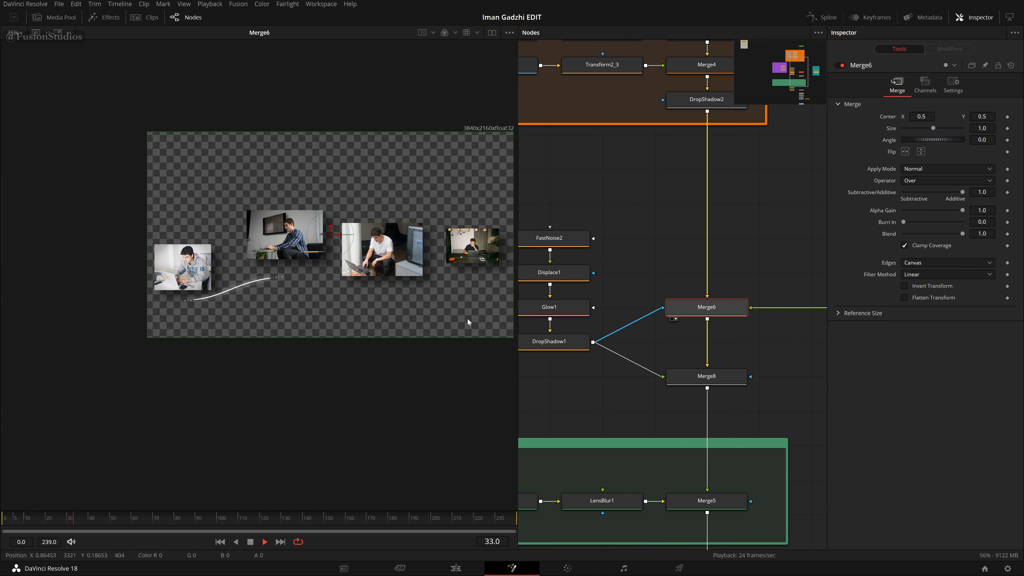
pyautogui.scroll(6, 261, 294)
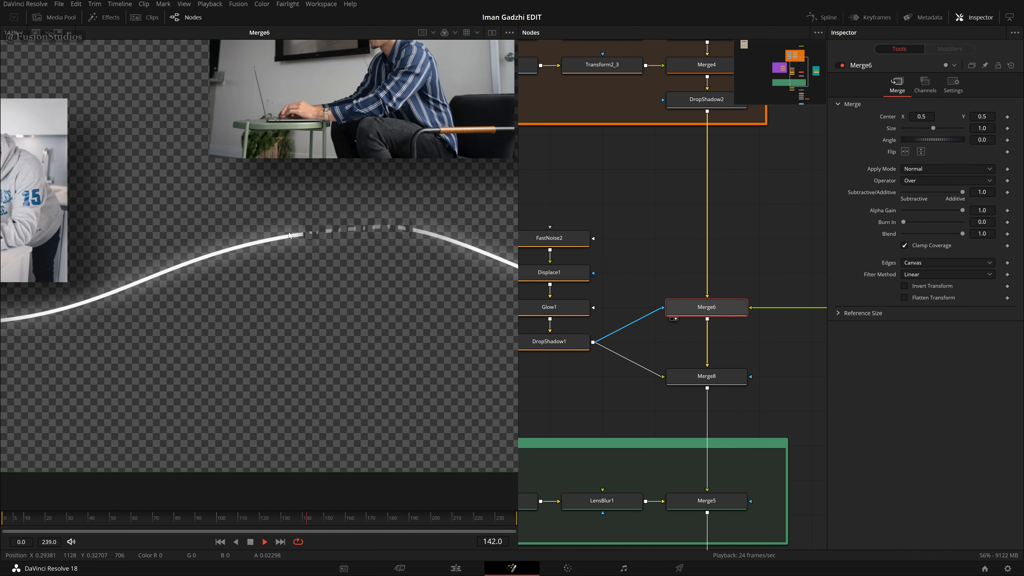
# Load Merge8 into the viewer, check the line around the $1000 text, and fit the image in the viewer.
pyautogui.click(672, 388)
pyautogui.scroll(2, 363, 248)
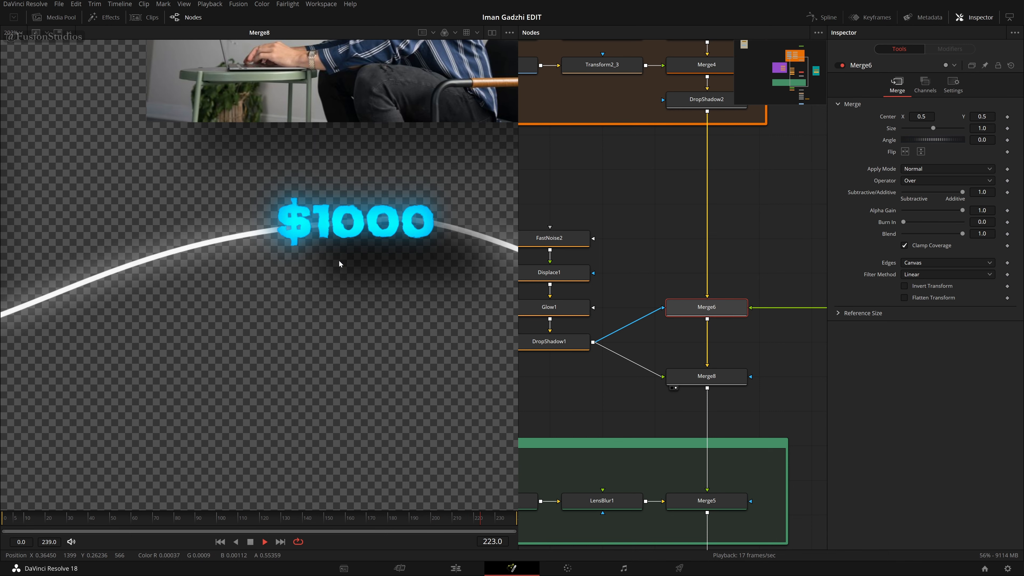
pyautogui.hotkey('ctrl', 'f')
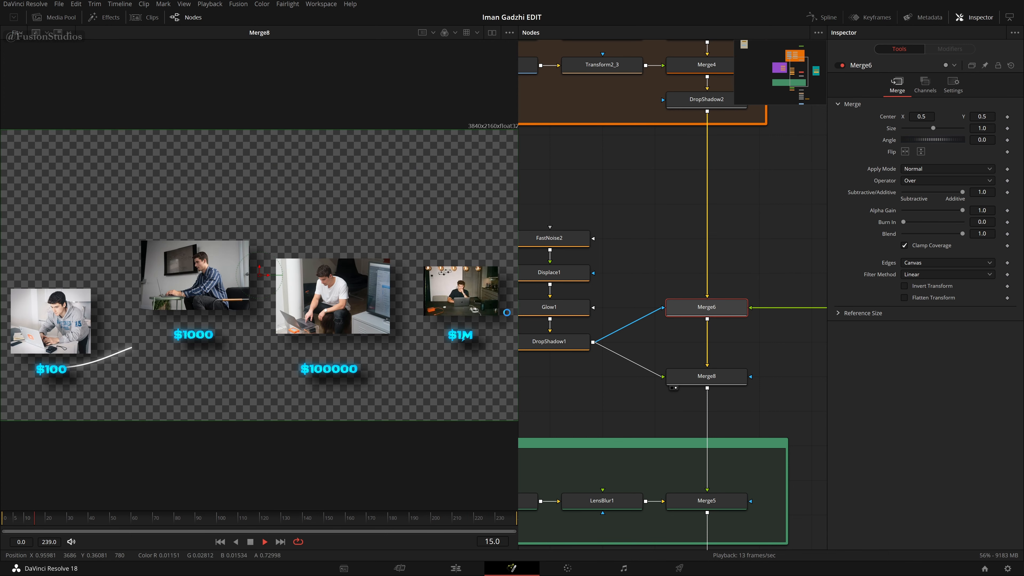
# Go to the BG group, load Background7 into the viewer and show its color settings.
pyautogui.moveTo(744, 362); pyautogui.dragTo(743, 304)
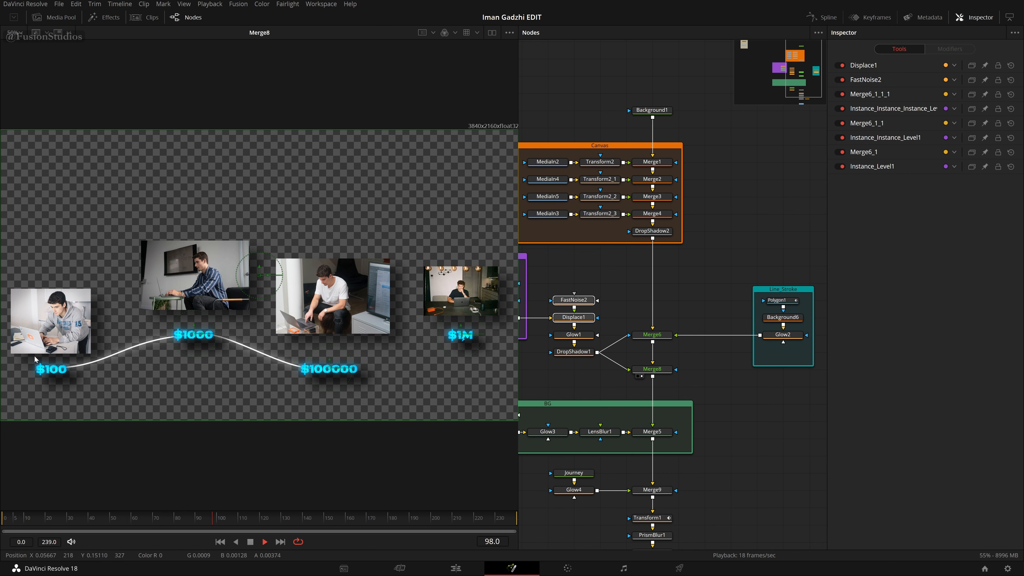
pyautogui.moveTo(616, 412); pyautogui.dragTo(675, 285)
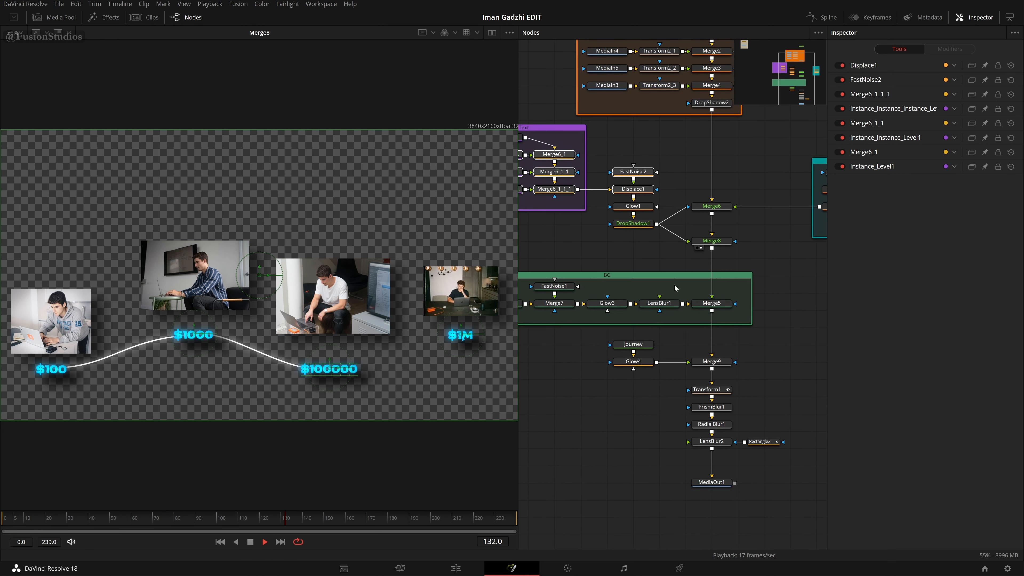
pyautogui.scroll(5, 591, 334)
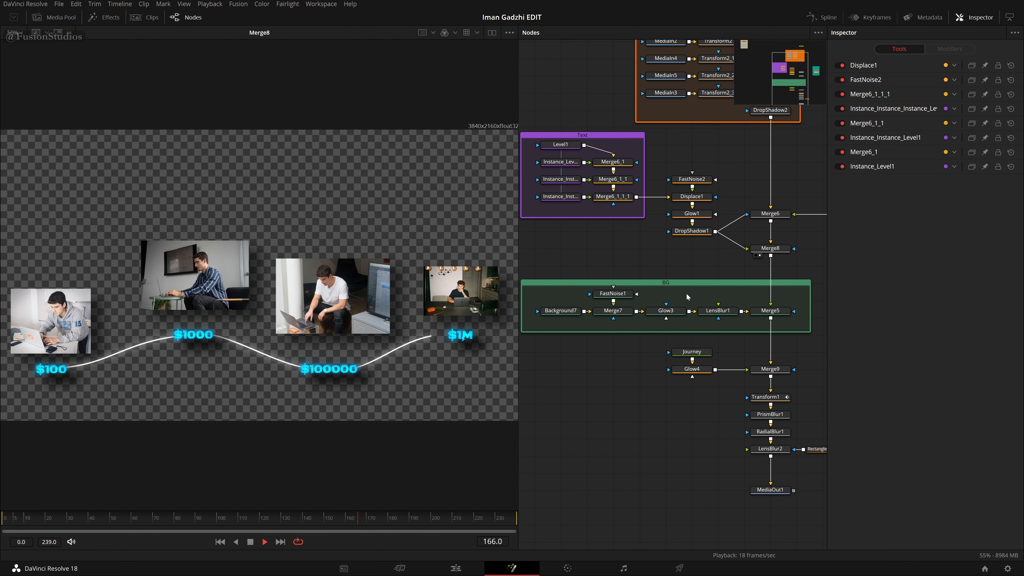
pyautogui.moveTo(604, 397); pyautogui.dragTo(735, 386)
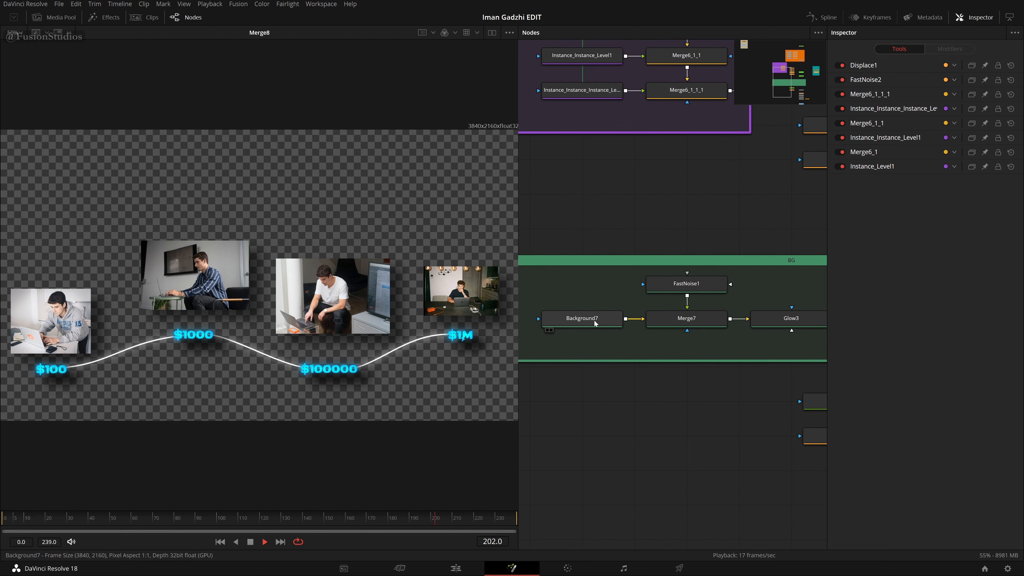
pyautogui.moveTo(596, 322); pyautogui.dragTo(261, 294)
pyautogui.click(582, 320)
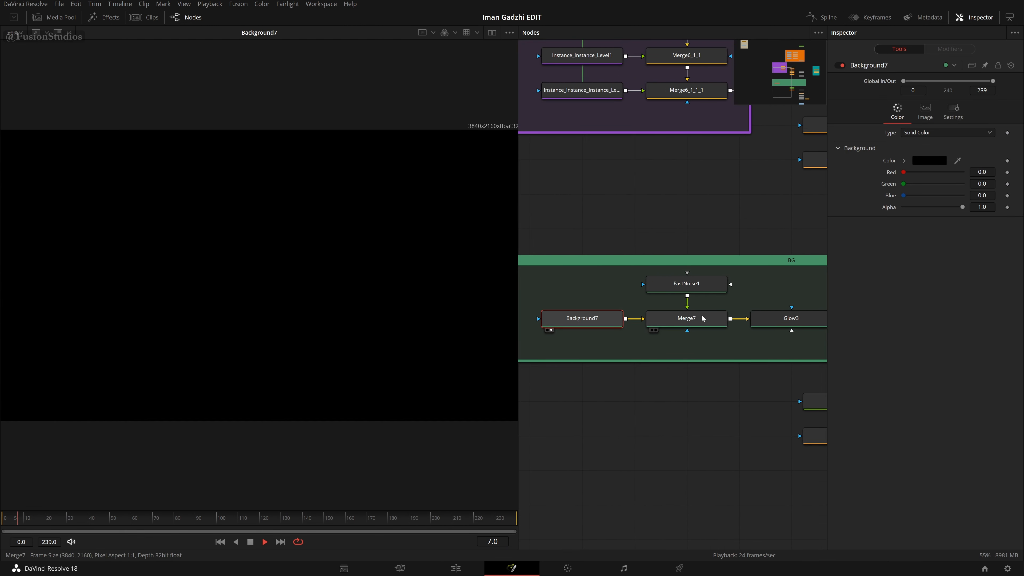
# View Merge7, show FastNoise1's noise settings, and load Glow3 into the viewer.
pyautogui.press('1')
pyautogui.click(685, 285)
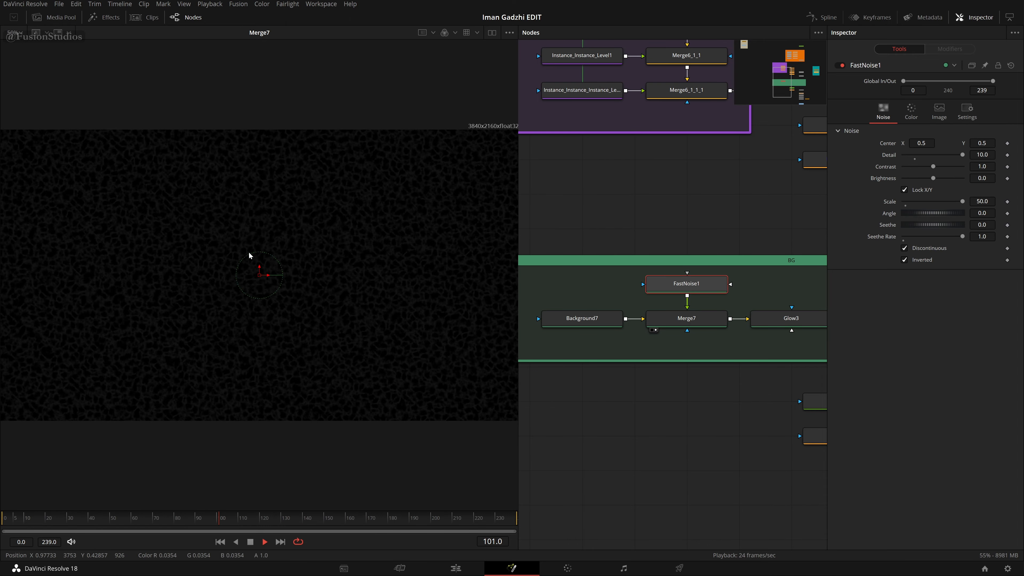
pyautogui.scroll(5, 247, 256)
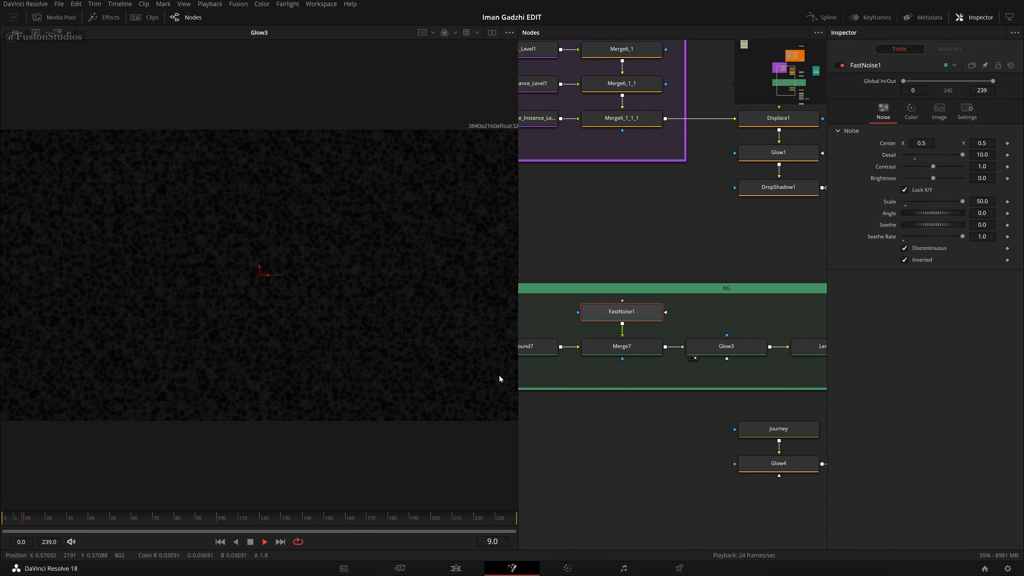
# Load LensBlur1 into the viewer, followed by Merge5 to see the background combined with the composition.
pyautogui.moveTo(637, 454); pyautogui.dragTo(528, 435)
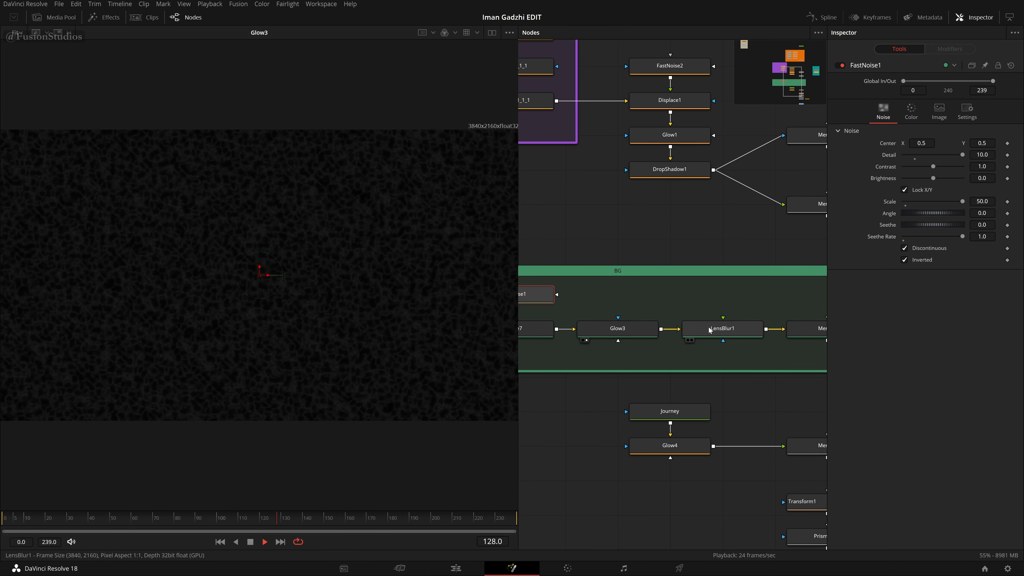
pyautogui.moveTo(722, 329); pyautogui.dragTo(721, 343)
pyautogui.moveTo(597, 323); pyautogui.dragTo(455, 315)
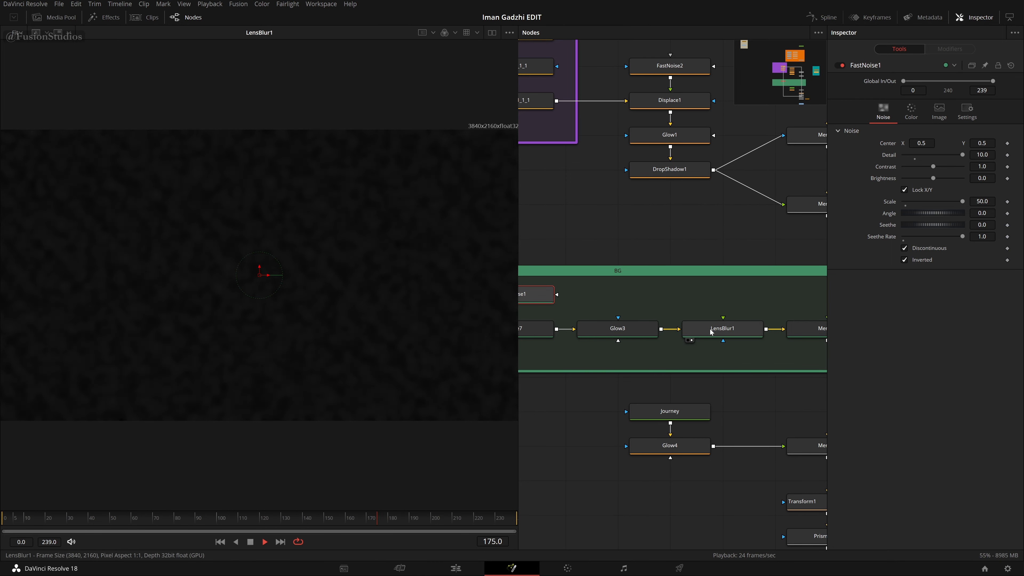
pyautogui.moveTo(772, 391); pyautogui.dragTo(632, 379)
pyautogui.moveTo(694, 323); pyautogui.dragTo(192, 274)
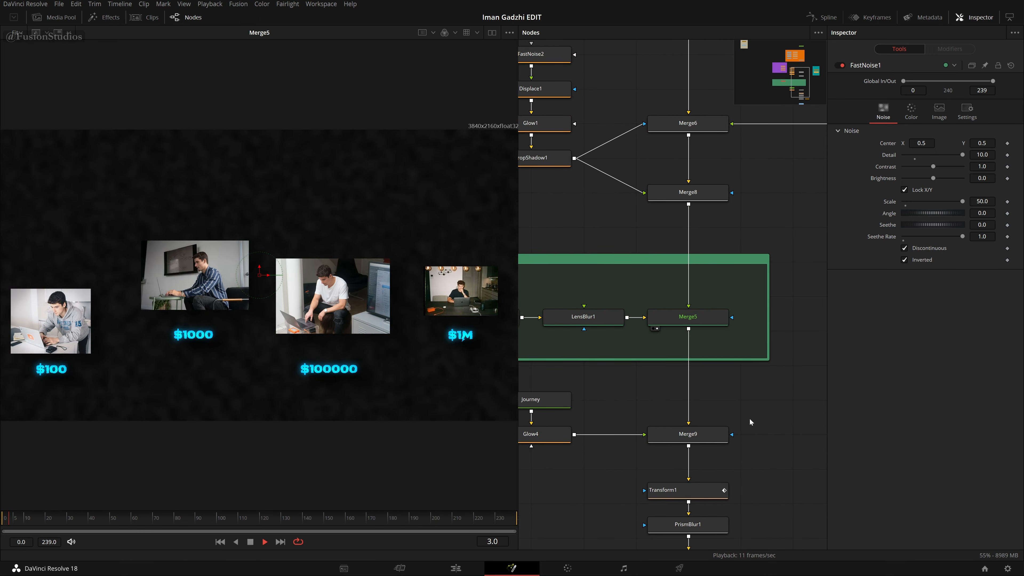
# Trace the main node chain from Background1 through the Canvas group, Merge6 and Merge8 down to Merge5.
pyautogui.moveTo(750, 420); pyautogui.dragTo(759, 379)
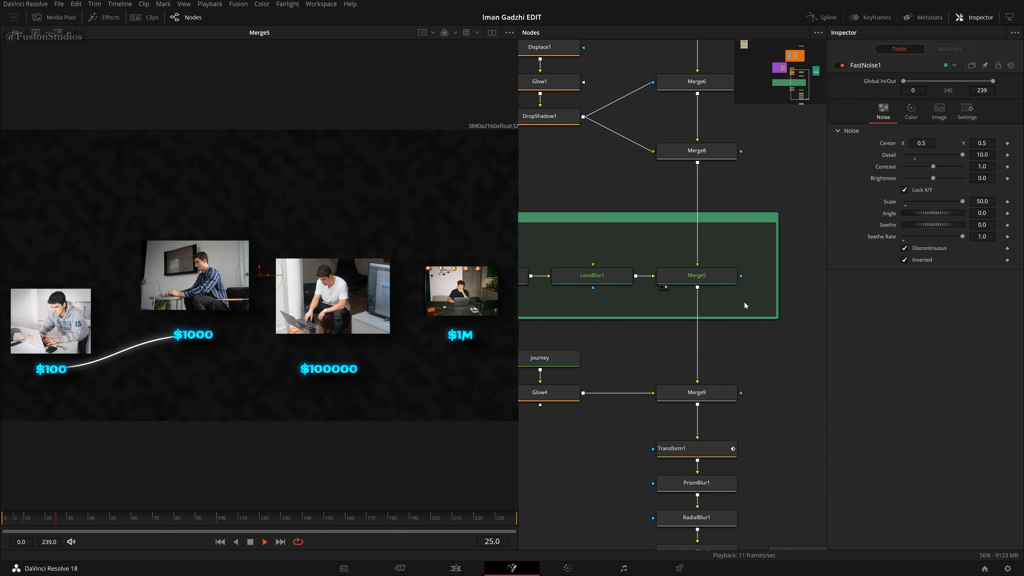
pyautogui.moveTo(739, 195); pyautogui.dragTo(739, 261)
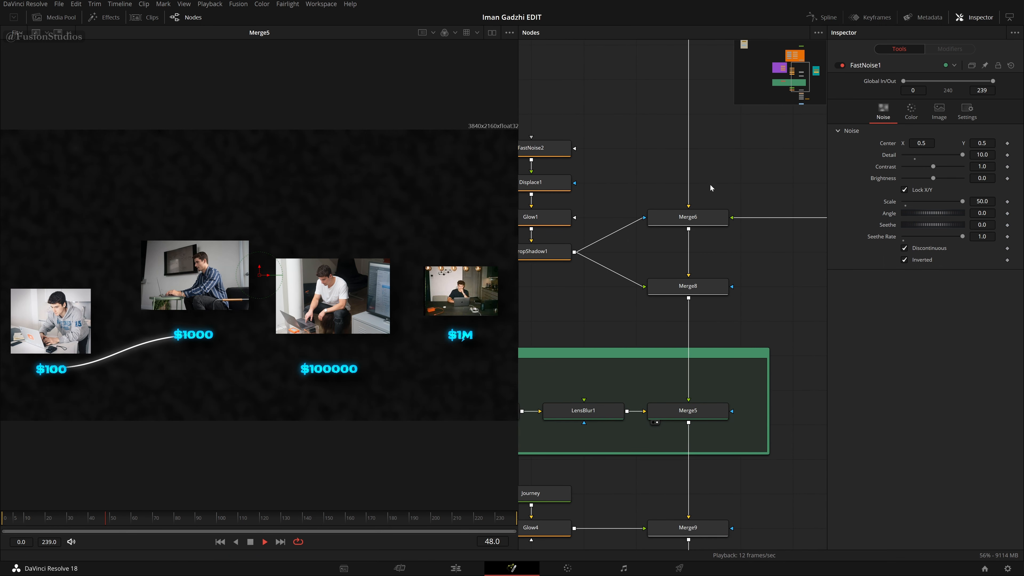
pyautogui.scroll(10, 711, 186)
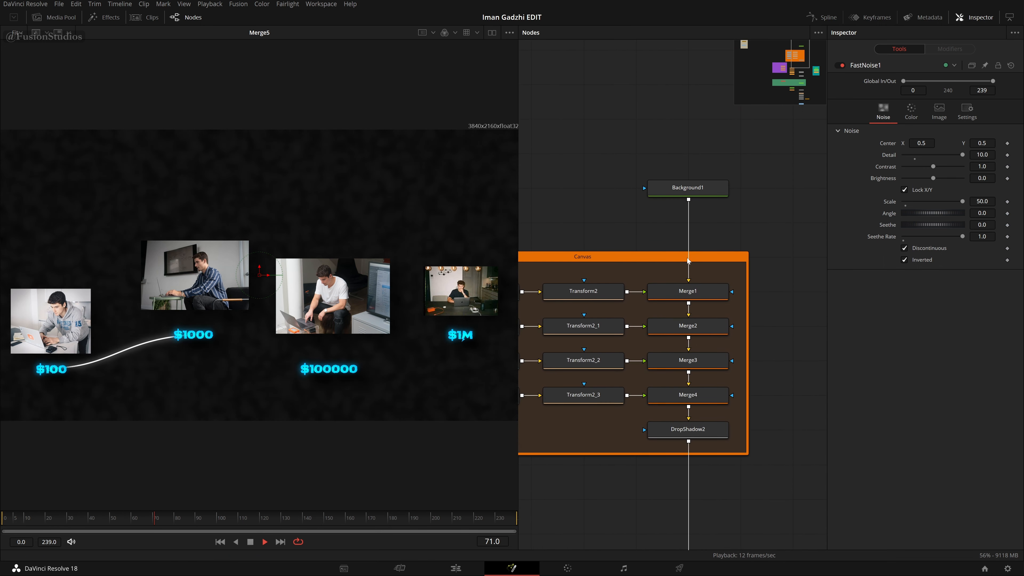
pyautogui.scroll(-5, 688, 261)
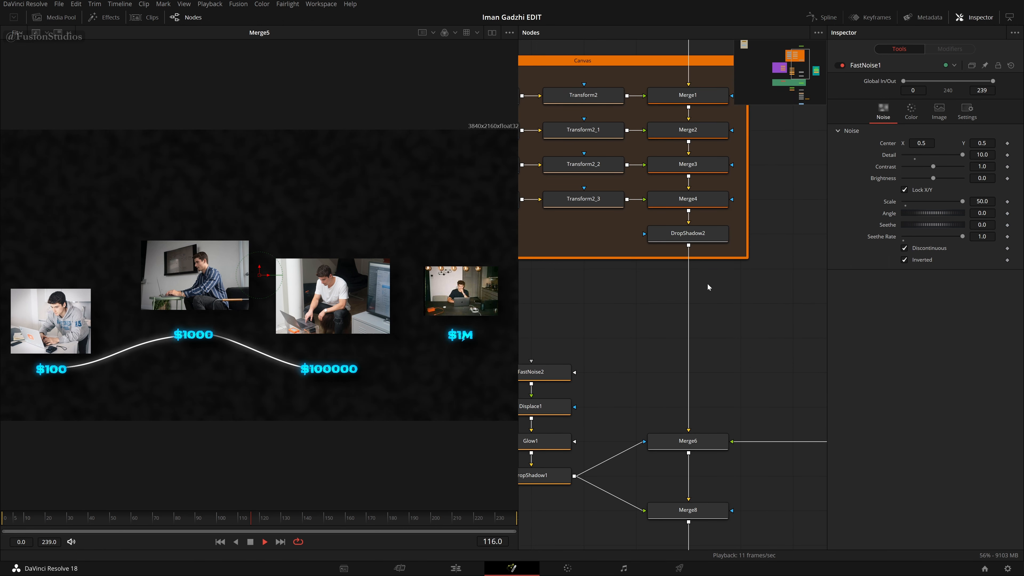
pyautogui.scroll(-4, 670, 369)
pyautogui.scroll(-3, 671, 366)
pyautogui.scroll(1, 686, 331)
pyautogui.scroll(-2, 673, 329)
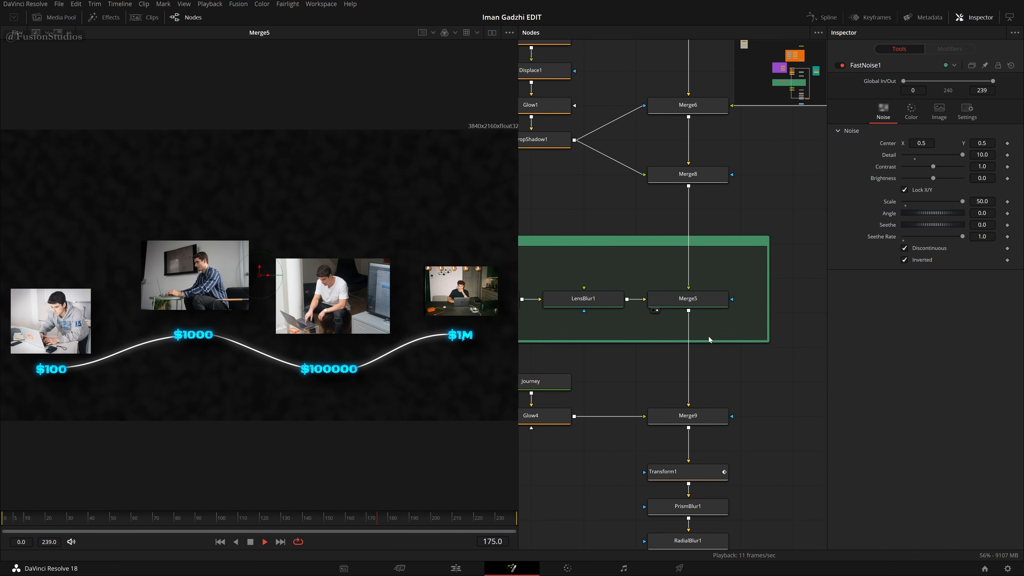
# Select Merge5 to show its settings, and compare the LensBlur1 background alone with the Merge5 composite in the viewer.
pyautogui.click(701, 307)
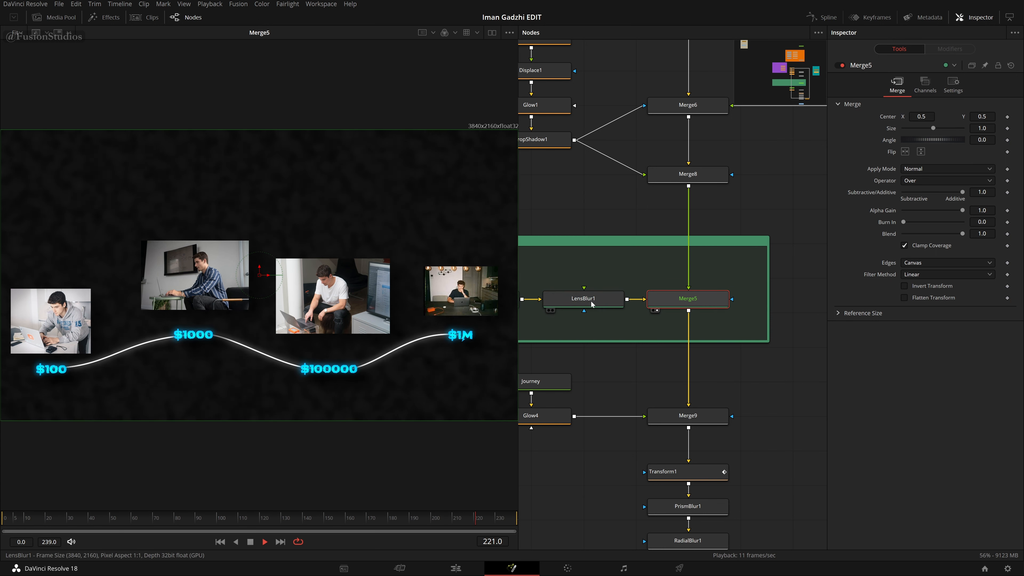
pyautogui.moveTo(593, 303); pyautogui.dragTo(773, 303)
pyautogui.scroll(-2, 681, 323)
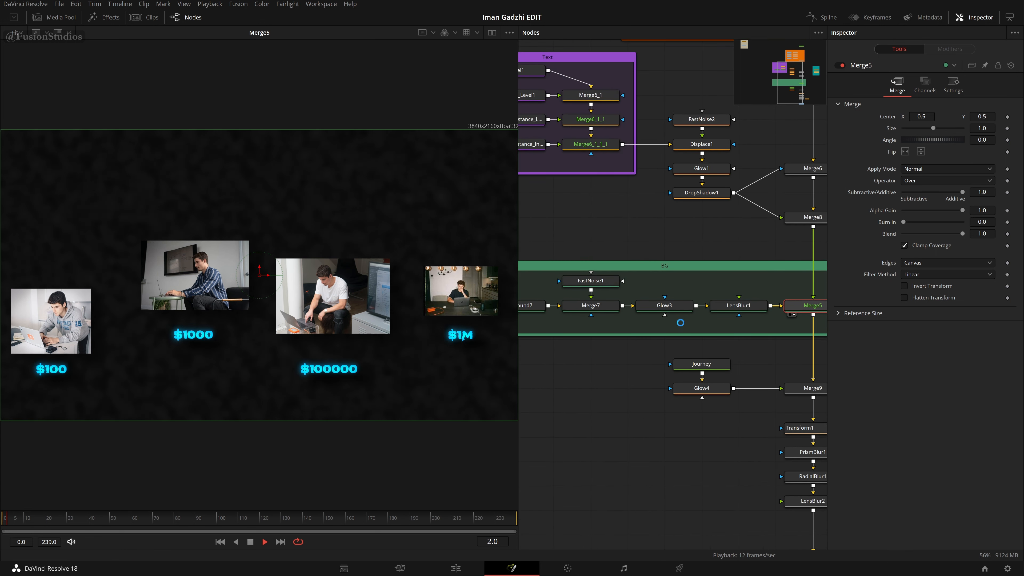
pyautogui.scroll(-2, 681, 322)
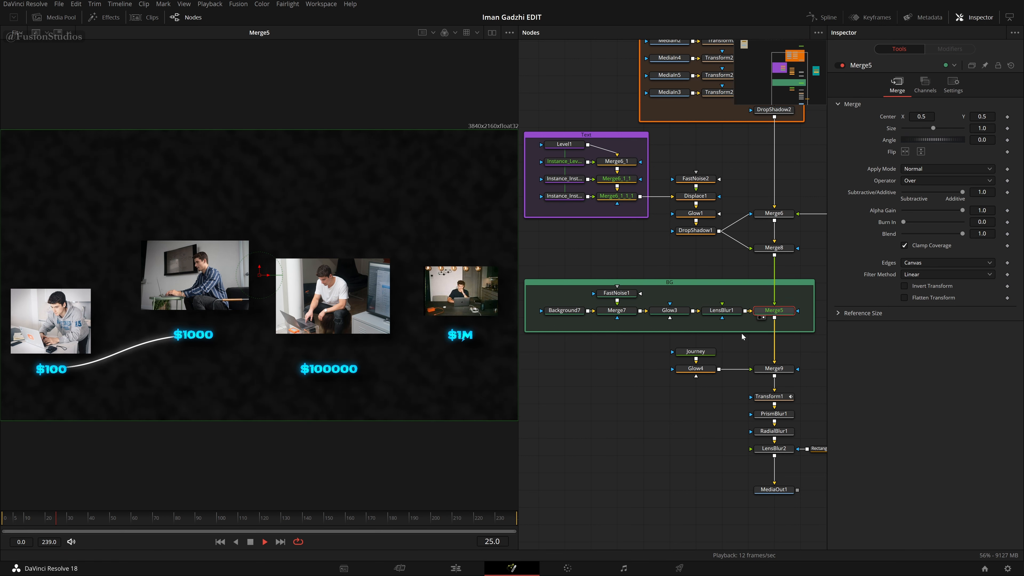
pyautogui.click(709, 317)
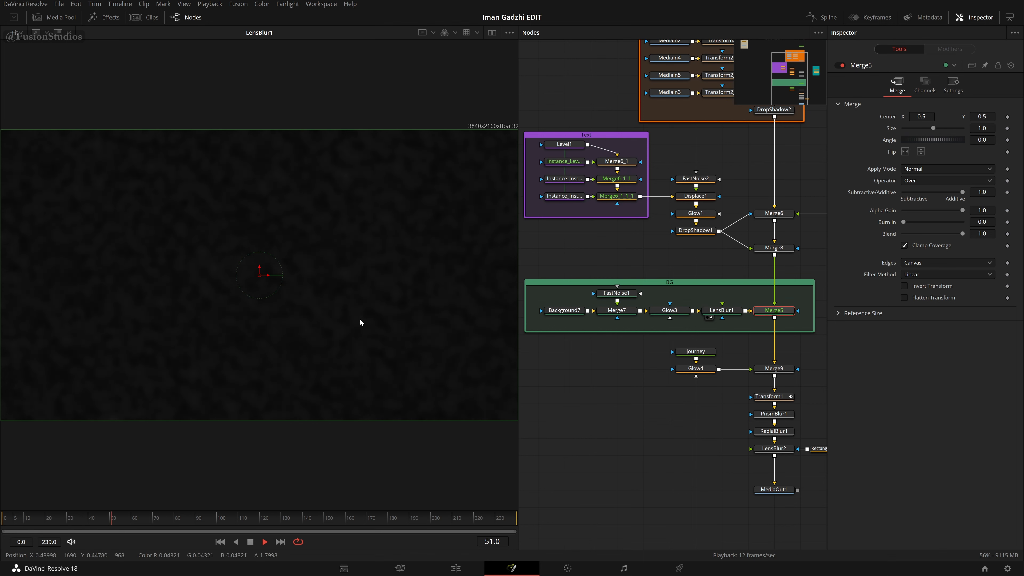
pyautogui.press('1')
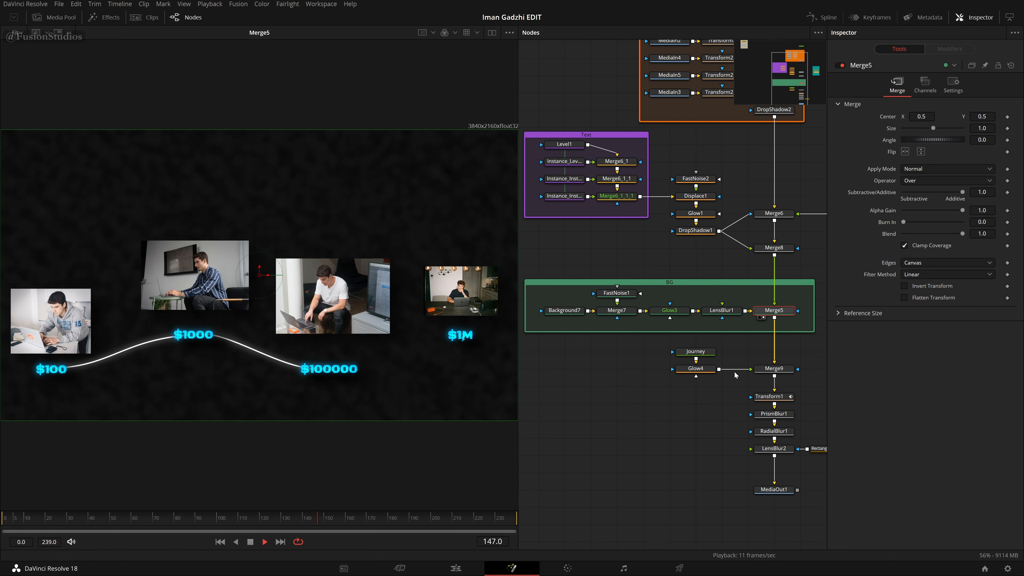
# View the Journey title node and Glow4, and load Merge9 to see the title in the composition.
pyautogui.moveTo(709, 412); pyautogui.dragTo(655, 374)
pyautogui.scroll(2, 667, 339)
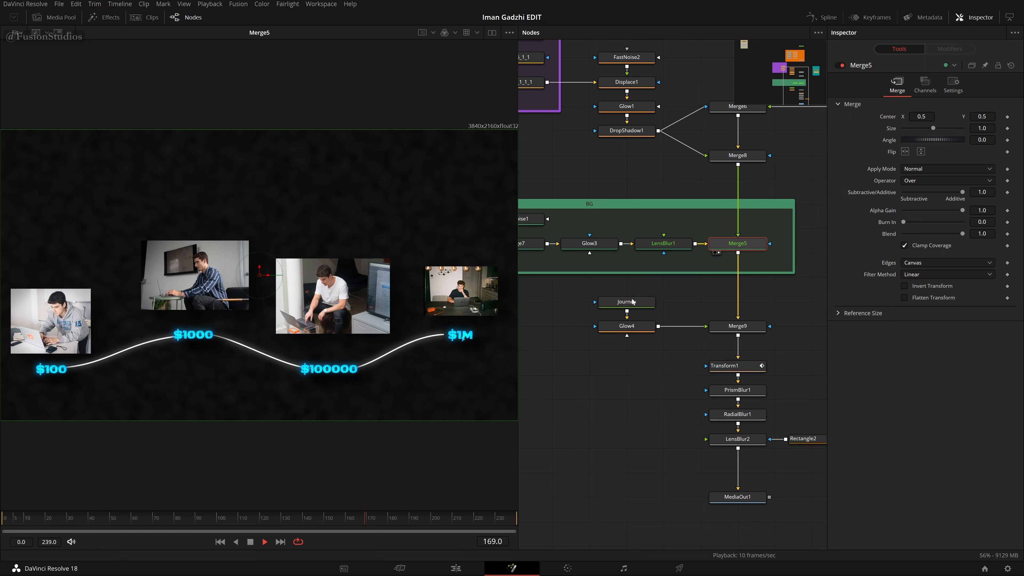
pyautogui.click(604, 311)
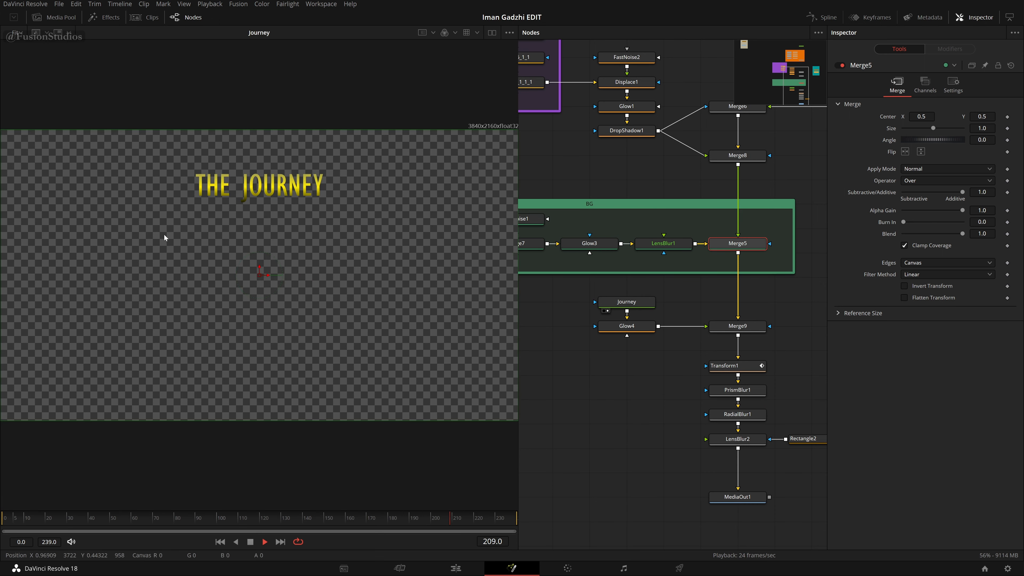
pyautogui.click(605, 335)
pyautogui.click(740, 331)
pyautogui.press('1')
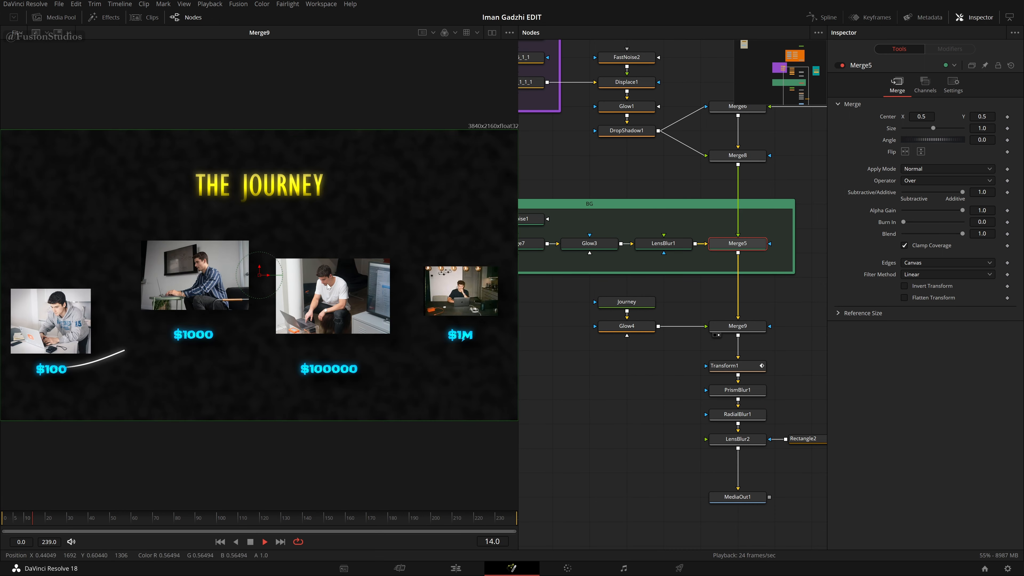
# Move the Journey and Glow4 nodes aside and insert a Drop Shadow node between Glow4 and Merge9.
pyautogui.moveTo(634, 397); pyautogui.dragTo(588, 340)
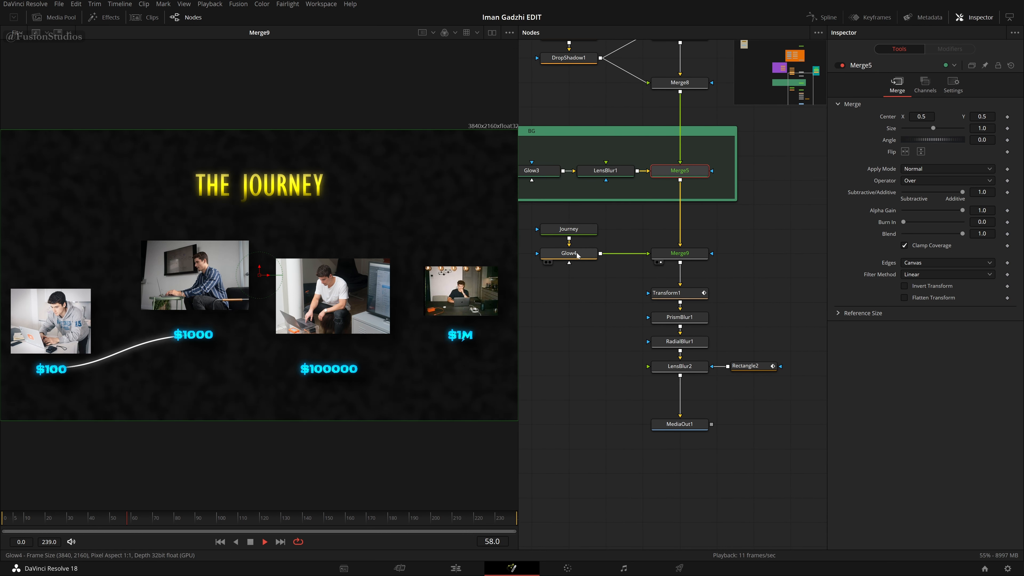
pyautogui.moveTo(564, 216); pyautogui.dragTo(544, 254)
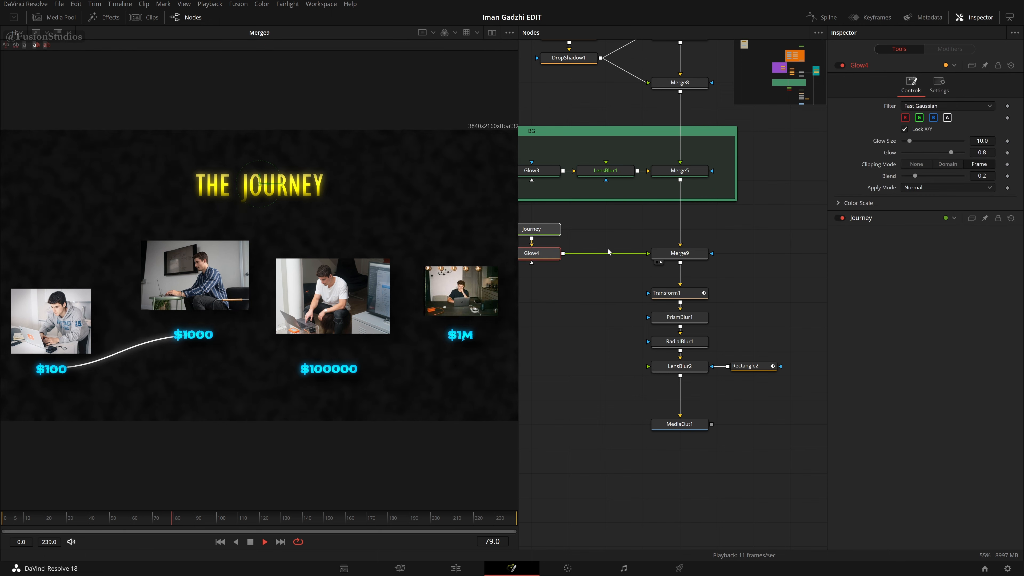
pyautogui.hotkey('shift', 'space')
pyautogui.write('drop')
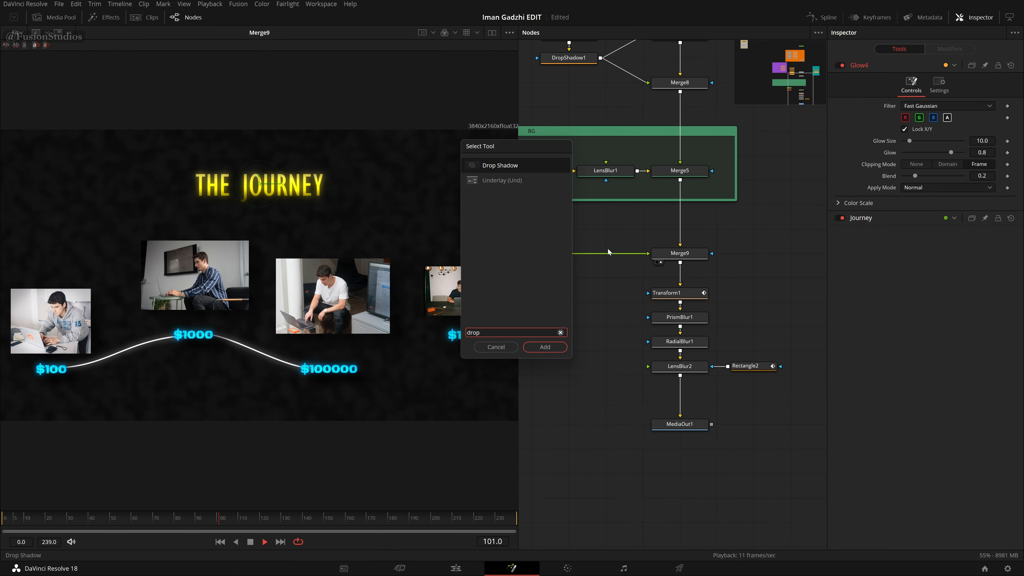
pyautogui.press('Return')
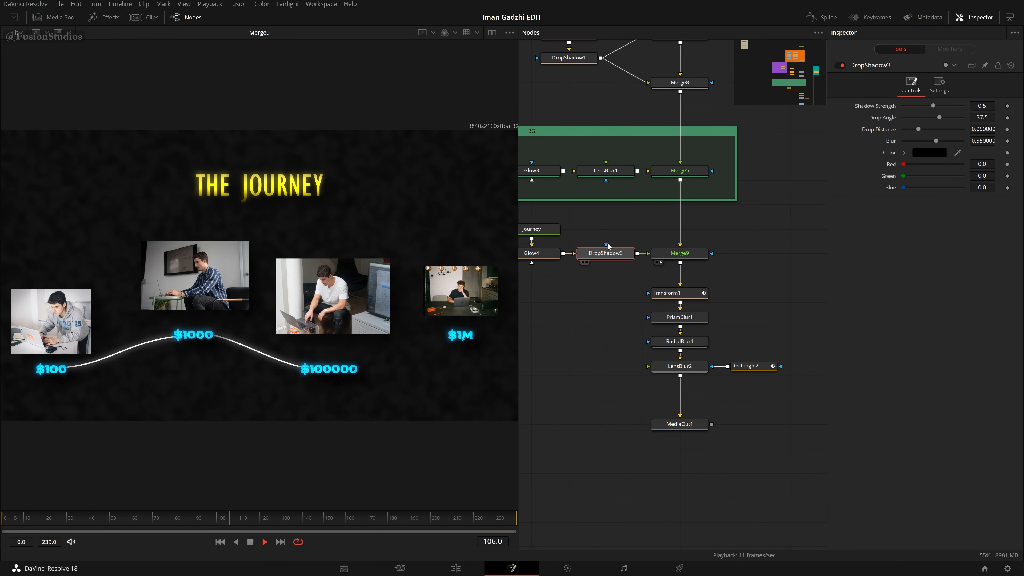
pyautogui.click(591, 294)
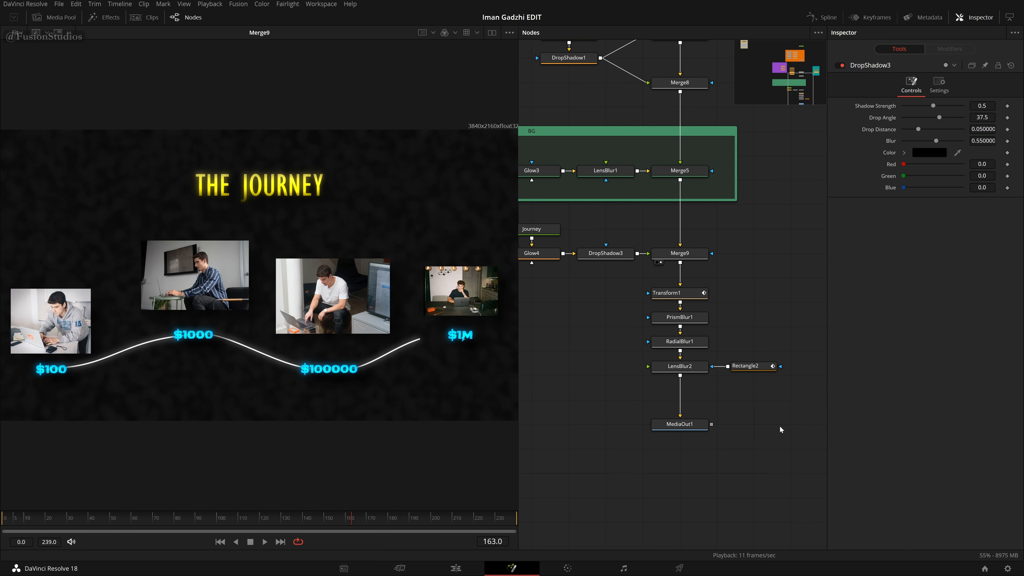
# Move MediaOut1 further down, then shift PrismBlur1, RadialBlur1, LensBlur2 and Rectangle2 down to leave a gap below Transform1.
pyautogui.moveTo(764, 417); pyautogui.dragTo(638, 320)
pyautogui.moveTo(680, 424); pyautogui.dragTo(679, 497)
pyautogui.moveTo(779, 423); pyautogui.dragTo(692, 358)
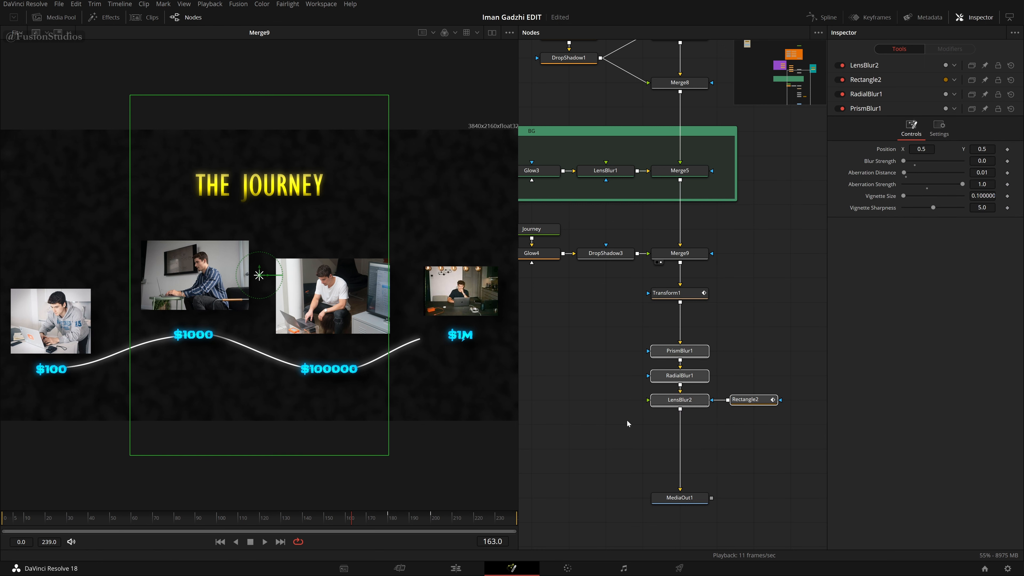
pyautogui.click(733, 348)
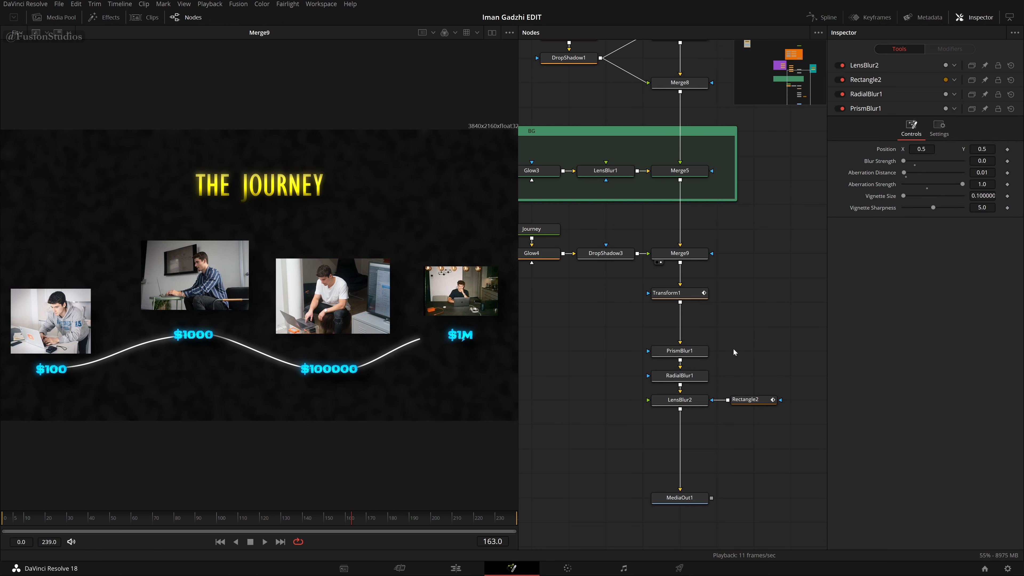
# Show Transform1's settings and output, and play the animation from the first frame to examine its camera movement.
pyautogui.click(691, 298)
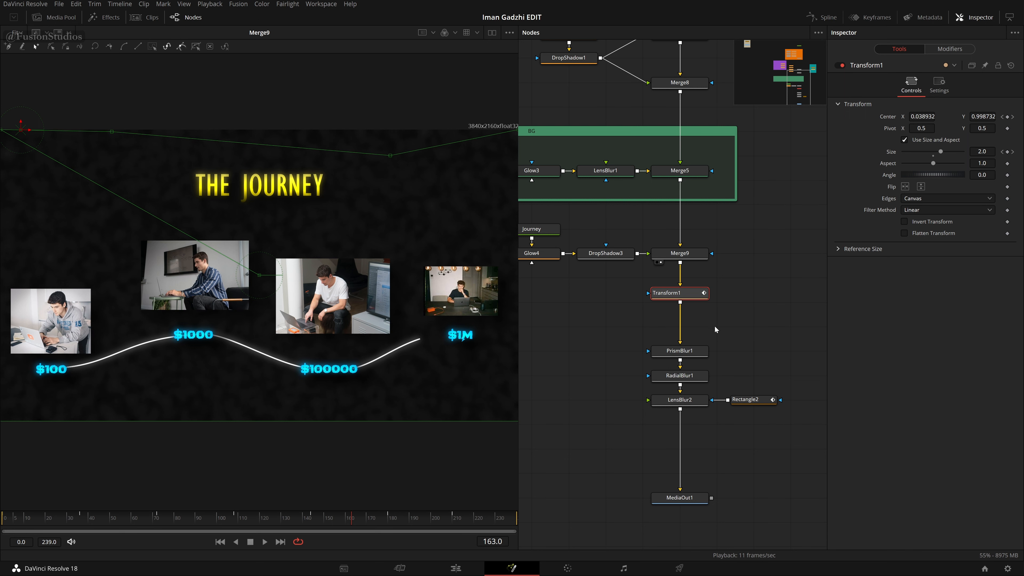
pyautogui.press('1')
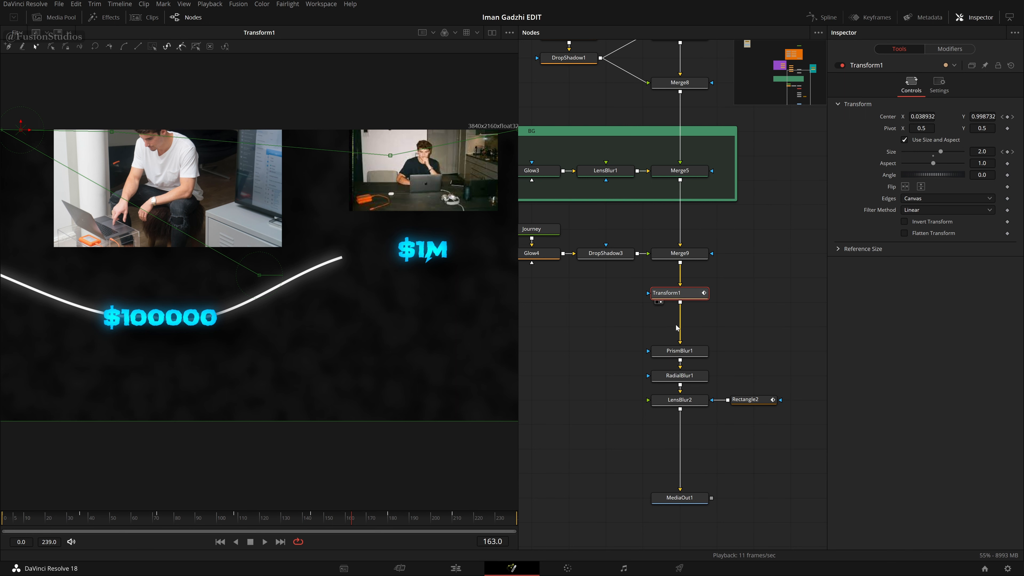
pyautogui.click(625, 365)
pyautogui.press('Home')
pyautogui.press('space')
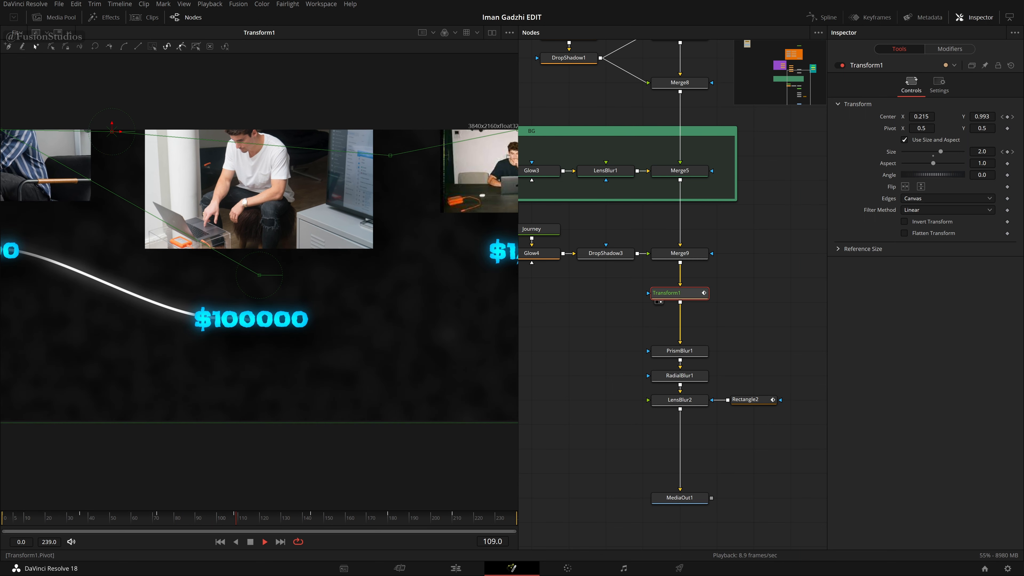
pyautogui.click(760, 293)
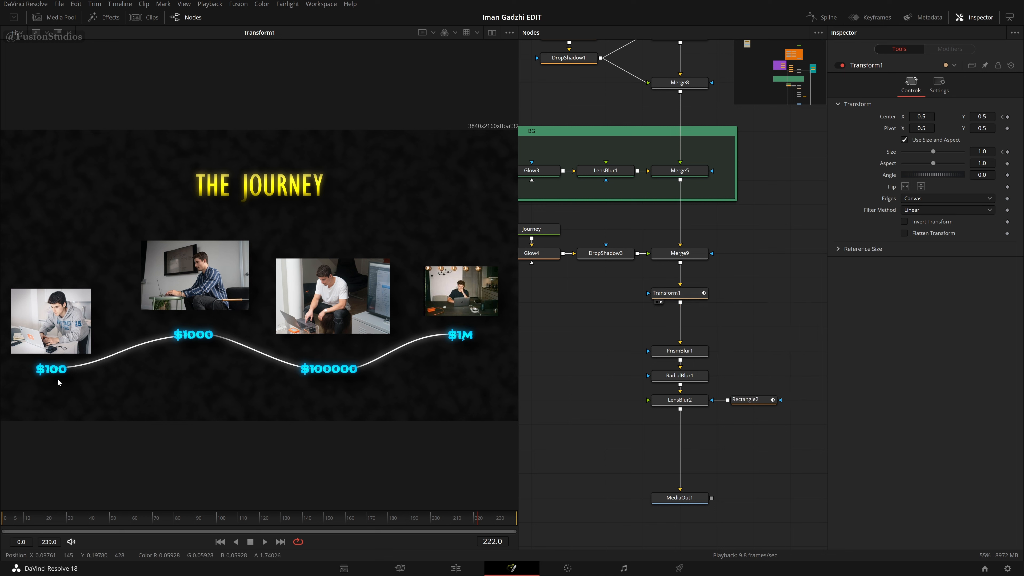
# View the outputs of PrismBlur1, RadialBlur1 and LensBlur2 in turn, and show the settings of the Rectangle2 mask.
pyautogui.click(658, 359)
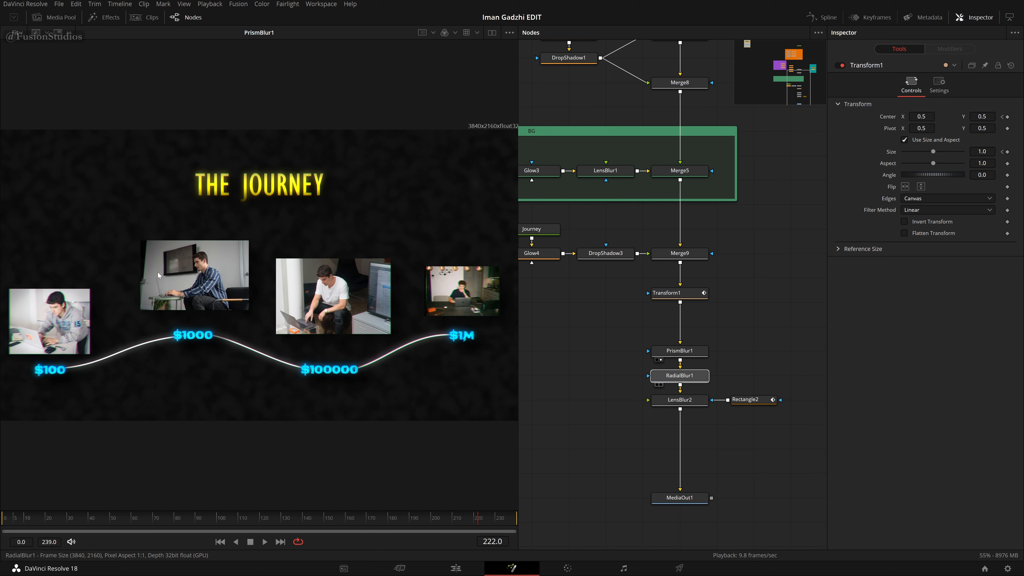
pyautogui.click(661, 385)
pyautogui.click(661, 408)
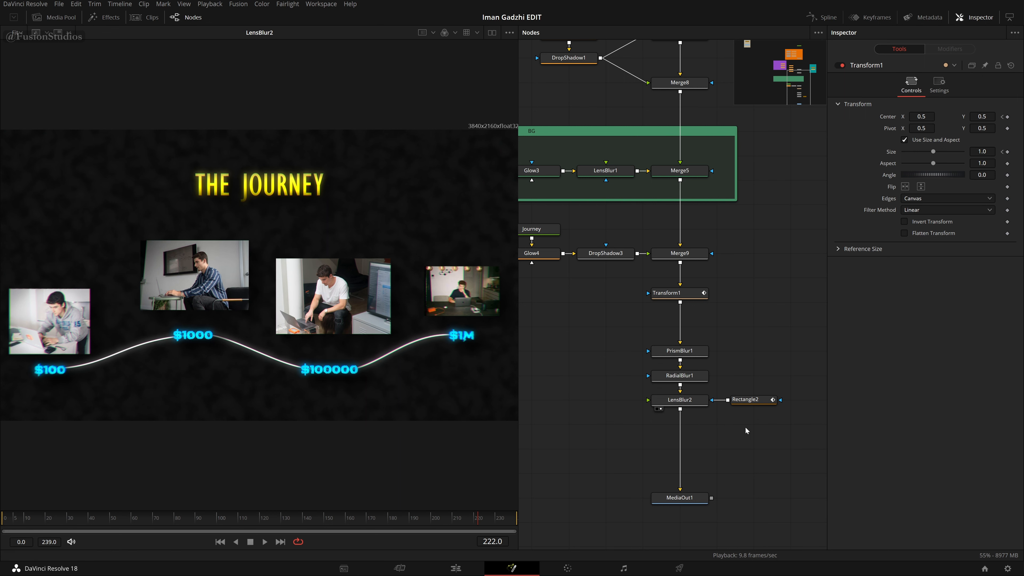
pyautogui.click(701, 404)
pyautogui.click(749, 402)
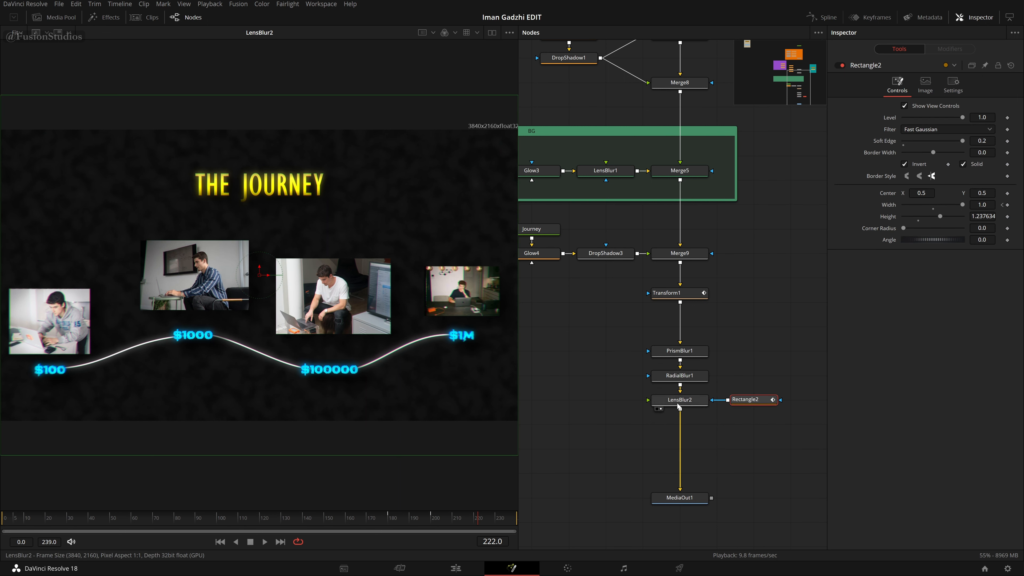
# Load MediaOut1 into the viewer and play the finished composition.
pyautogui.moveTo(688, 499); pyautogui.dragTo(494, 442)
pyautogui.click(538, 403)
pyautogui.press('space')
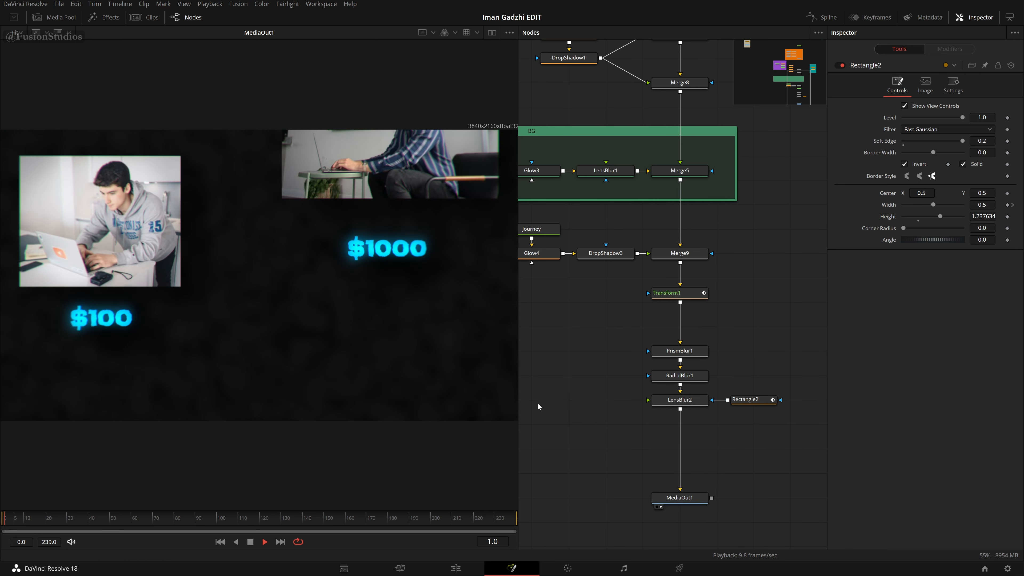
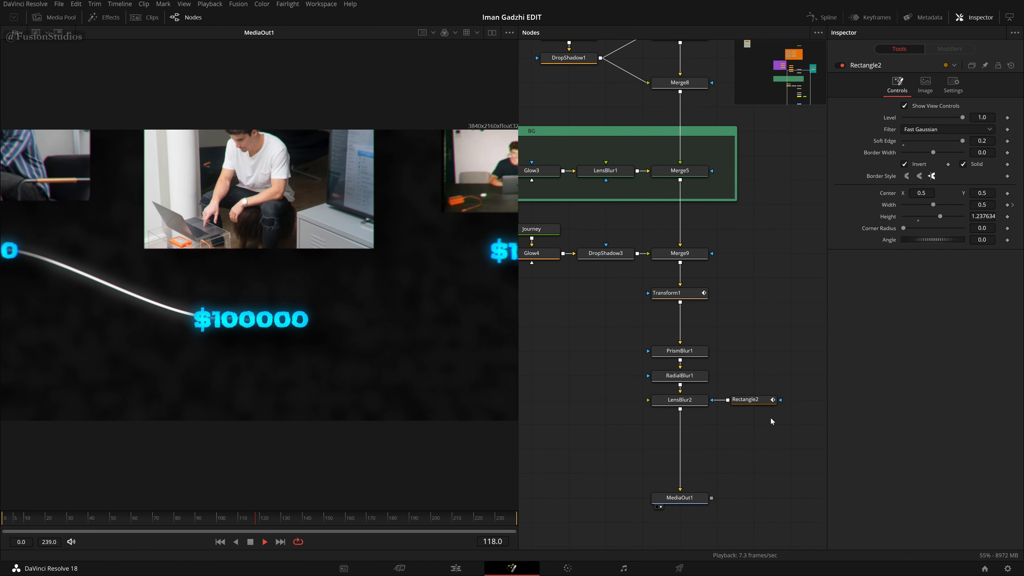
# Pause on the Rectangle2 mask, toggle it to examine its effect on the lens blur, and resume playback.
pyautogui.click(756, 401)
pyautogui.press('space')
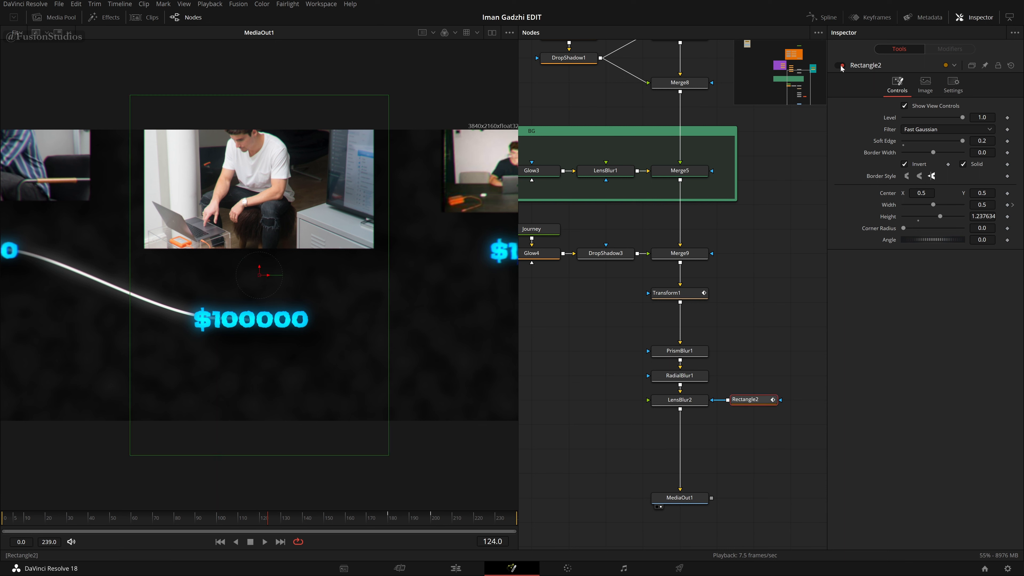
pyautogui.click(842, 66)
pyautogui.press('space')
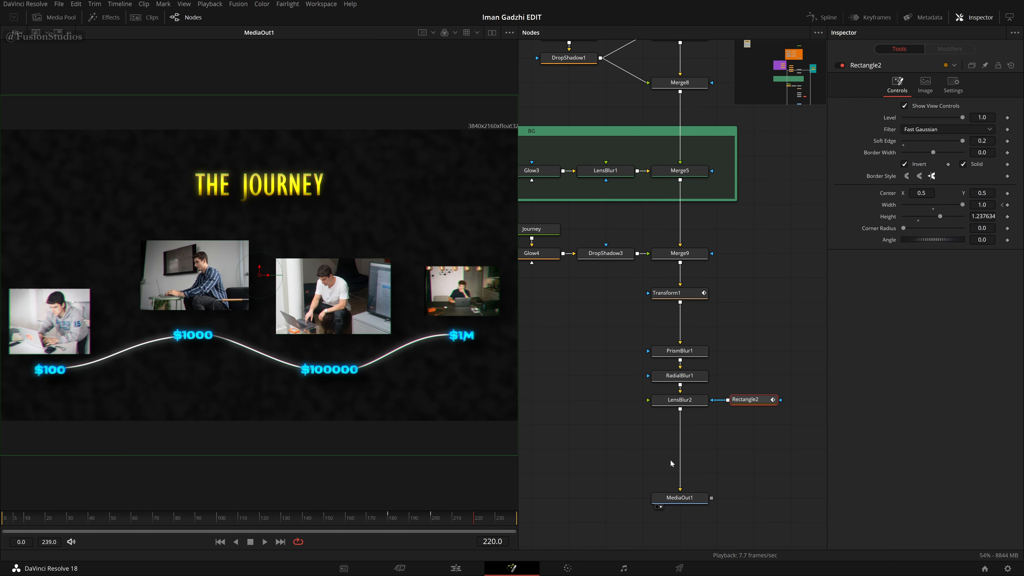
# Connect the Rectangle2 mask to RadialBlur1 as well and play the composition to check the masked blur.
pyautogui.click(693, 376)
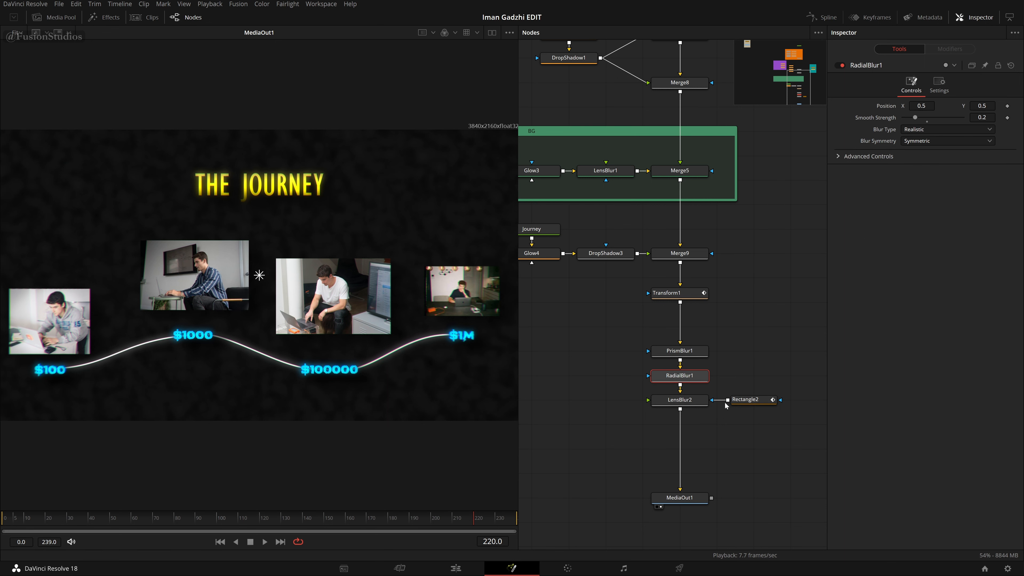
pyautogui.moveTo(728, 402); pyautogui.dragTo(687, 380)
pyautogui.press('space')
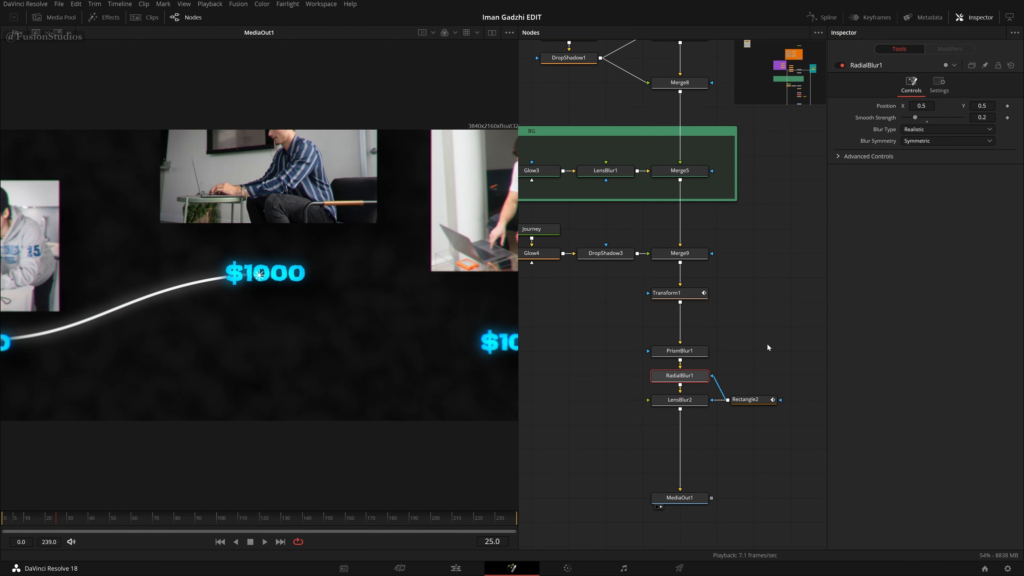
pyautogui.press('space')
# Raise RadialBlur1's Smooth Strength to 0.313 and play the composition.
pyautogui.click(680, 376)
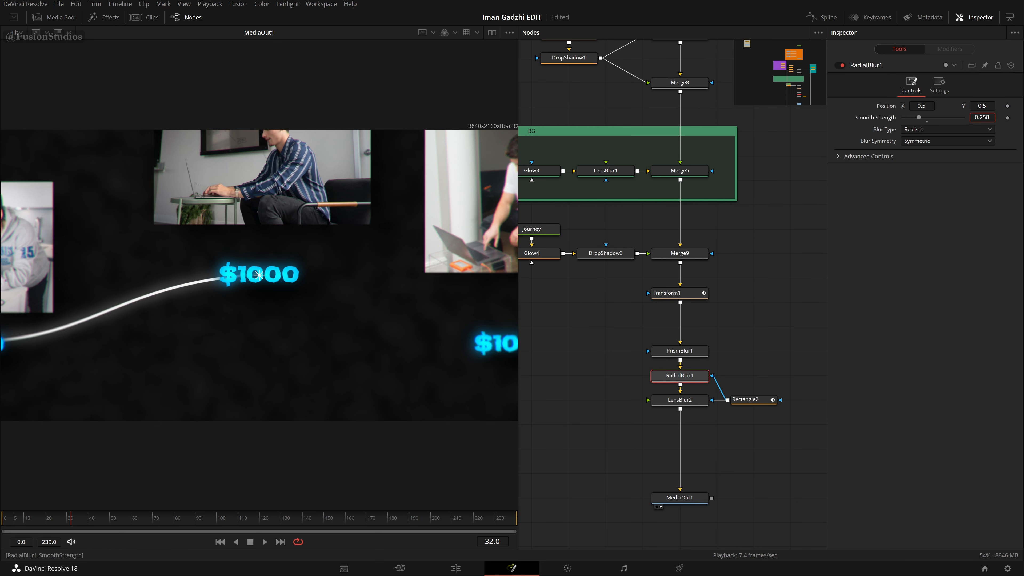
pyautogui.moveTo(982, 117); pyautogui.dragTo(997, 118)
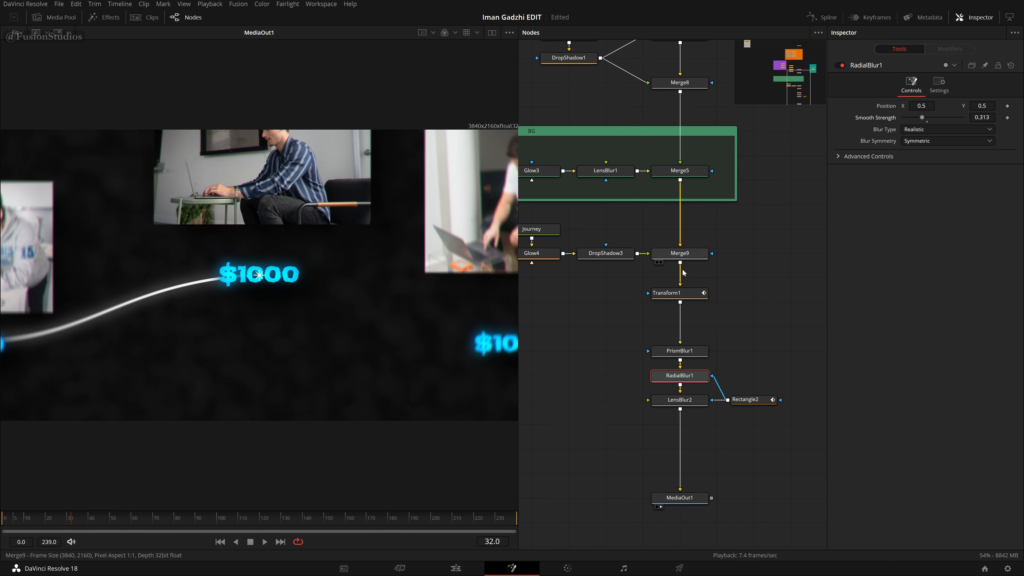
pyautogui.click(789, 305)
pyautogui.press('space')
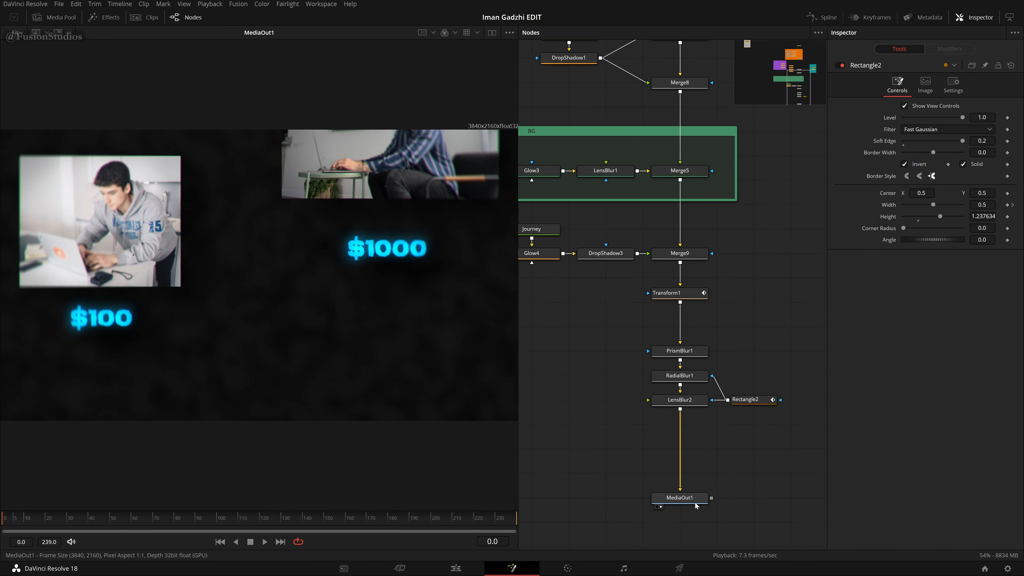
# Add a Background node in an empty area of the node graph and load it into the viewer.
pyautogui.scroll(-3, 763, 321)
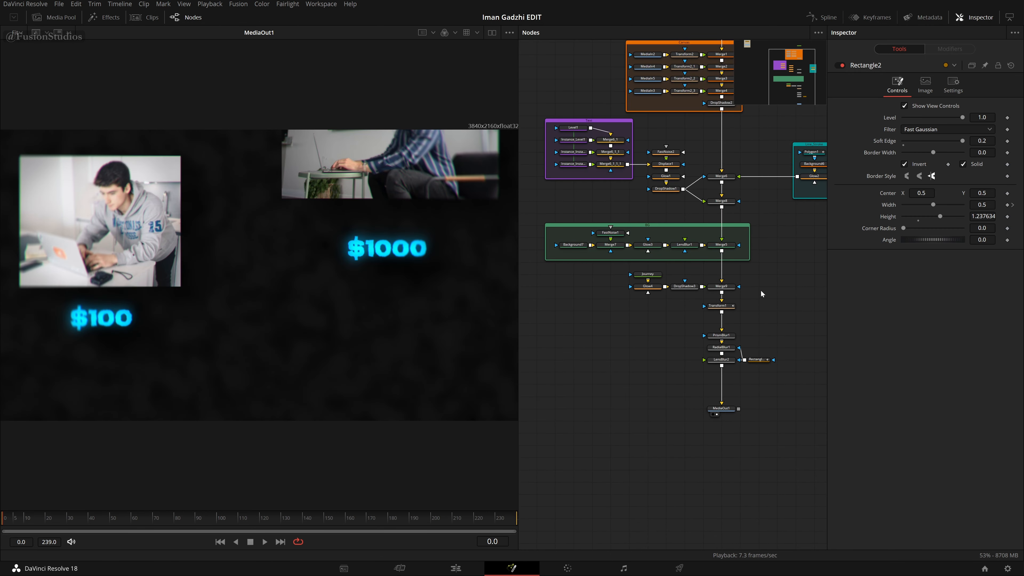
pyautogui.moveTo(787, 276); pyautogui.dragTo(657, 443)
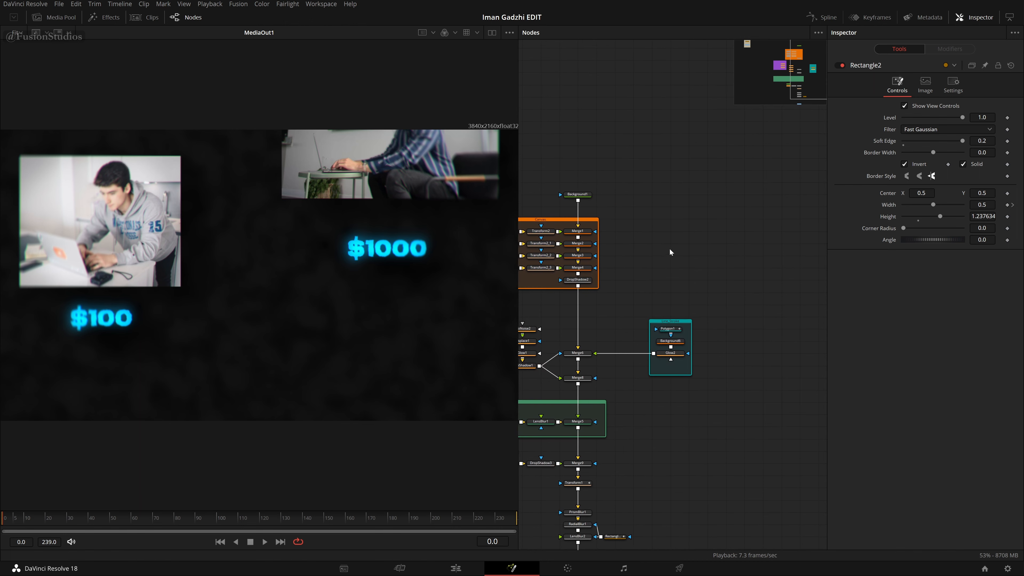
pyautogui.scroll(3, 670, 218)
pyautogui.moveTo(630, 259); pyautogui.dragTo(737, 271)
pyautogui.moveTo(825, 319); pyautogui.dragTo(523, 312)
pyautogui.moveTo(823, 279); pyautogui.dragTo(696, 267)
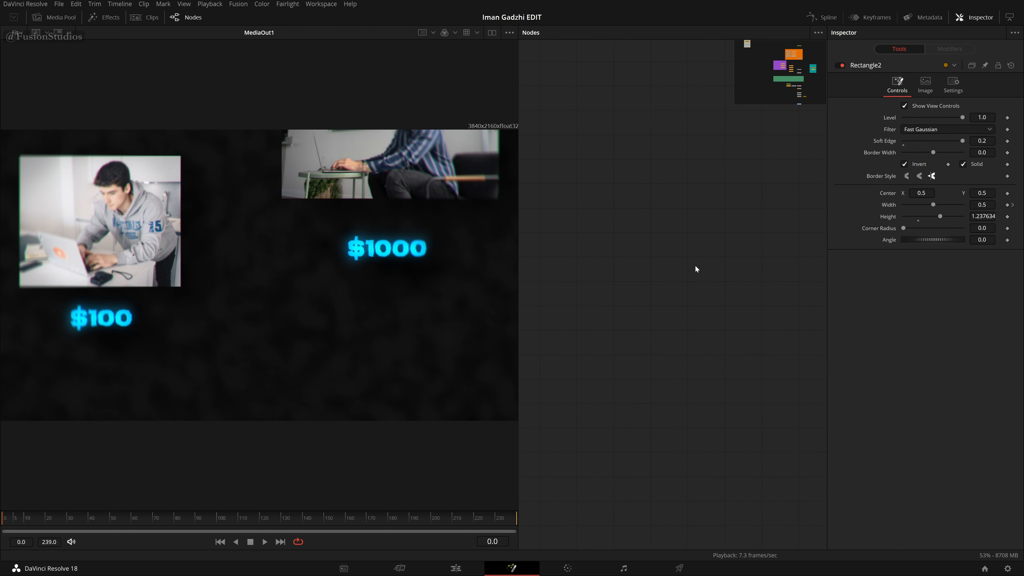
pyautogui.hotkey('shift', 'space')
pyautogui.write('drop')
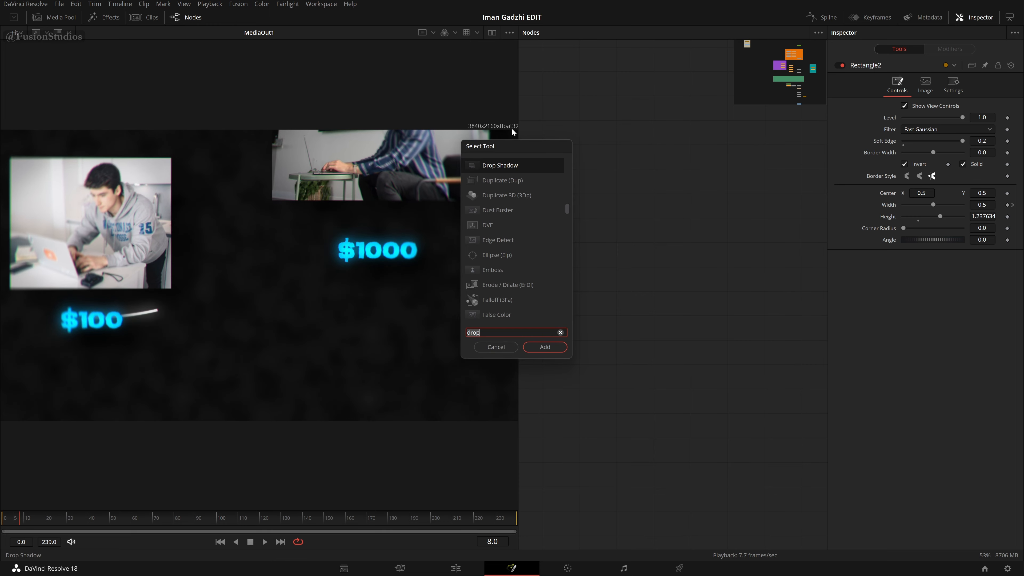
pyautogui.moveTo(519, 148); pyautogui.dragTo(465, 151)
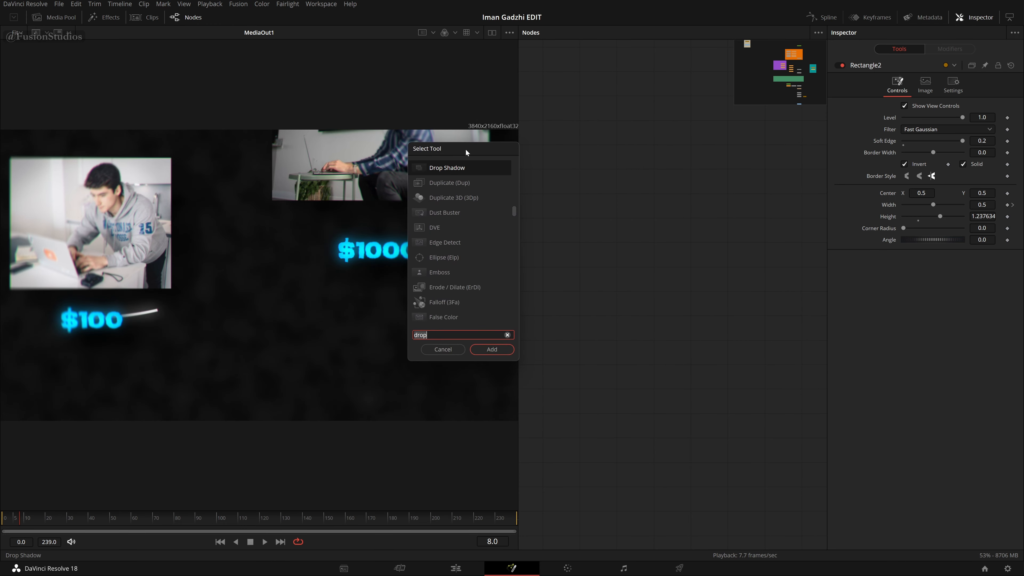
pyautogui.press('BackSpace')
pyautogui.press('BackSpace')
pyautogui.press('BackSpace')
pyautogui.press('BackSpace')
pyautogui.write('bg')
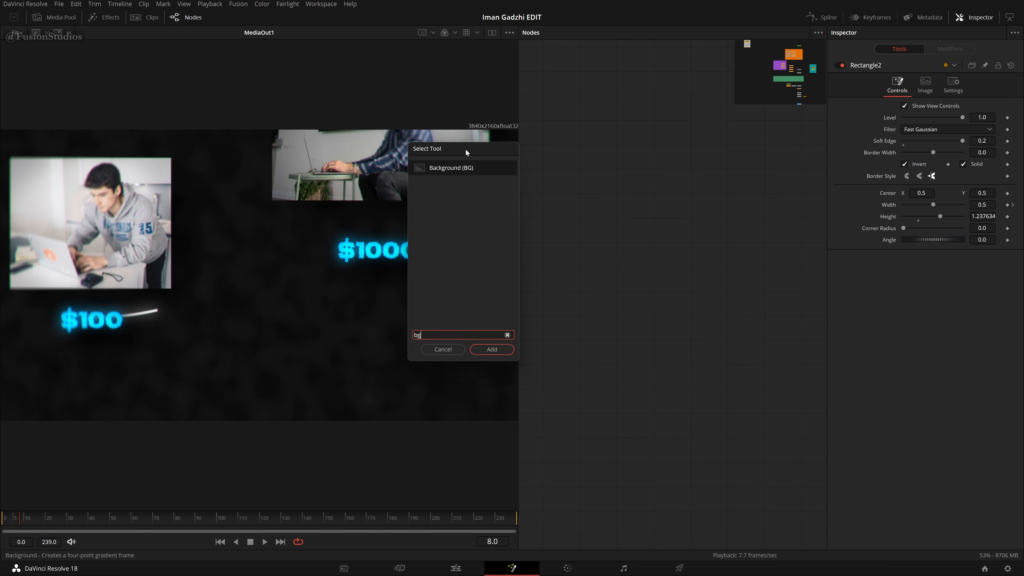
pyautogui.press('Return')
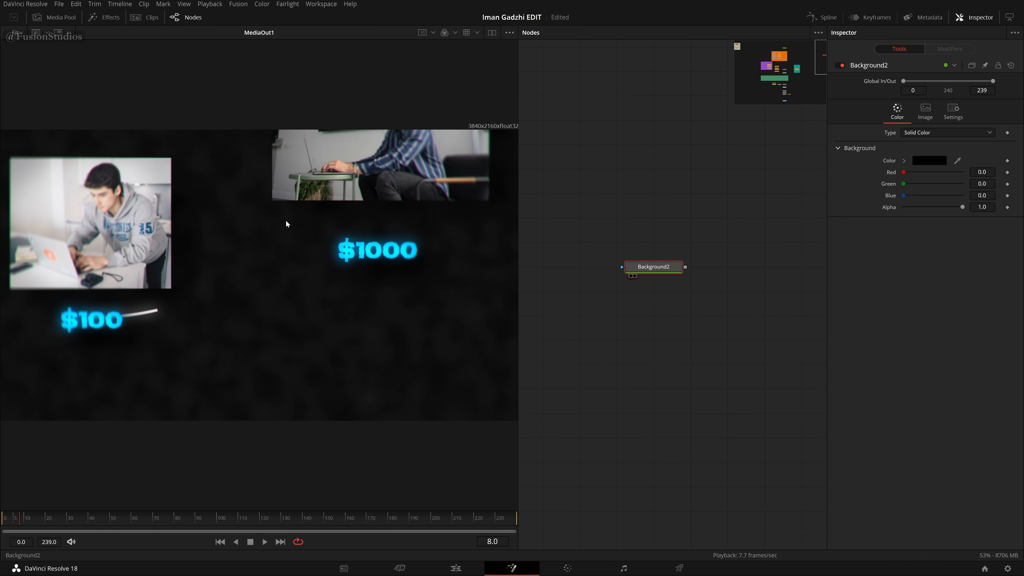
pyautogui.press('1')
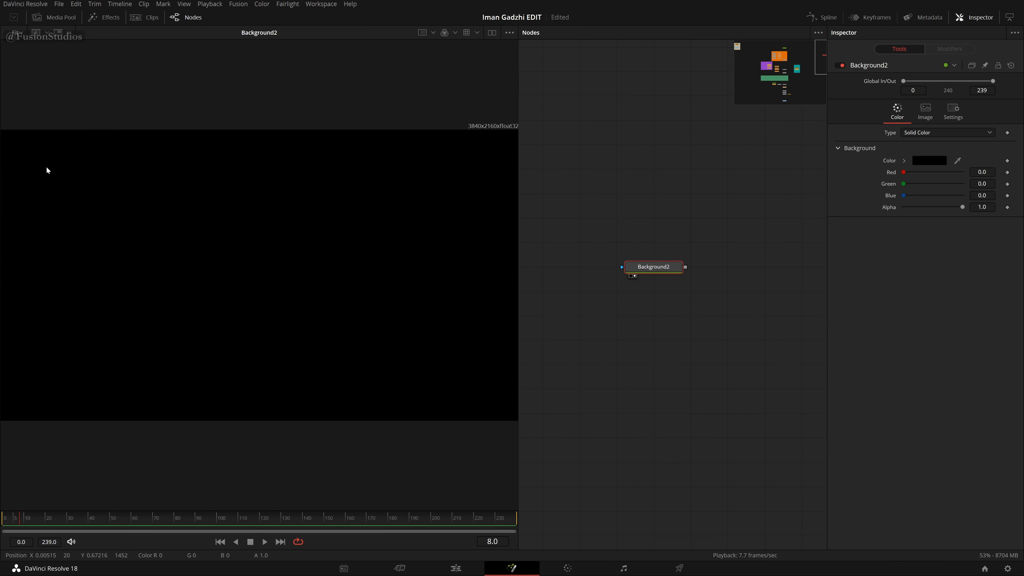
pyautogui.moveTo(653, 268); pyautogui.dragTo(727, 268)
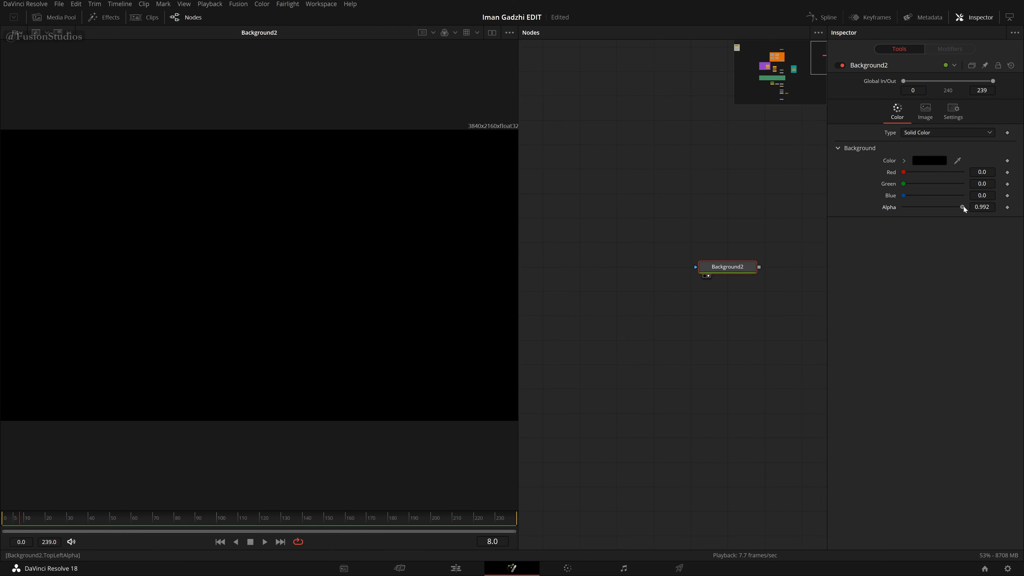
# Set Background2's alpha to 0 and turn off the transparency checkerboard in the viewer.
pyautogui.moveTo(963, 206); pyautogui.dragTo(902, 206)
pyautogui.moveTo(256, 186); pyautogui.dragTo(253, 157)
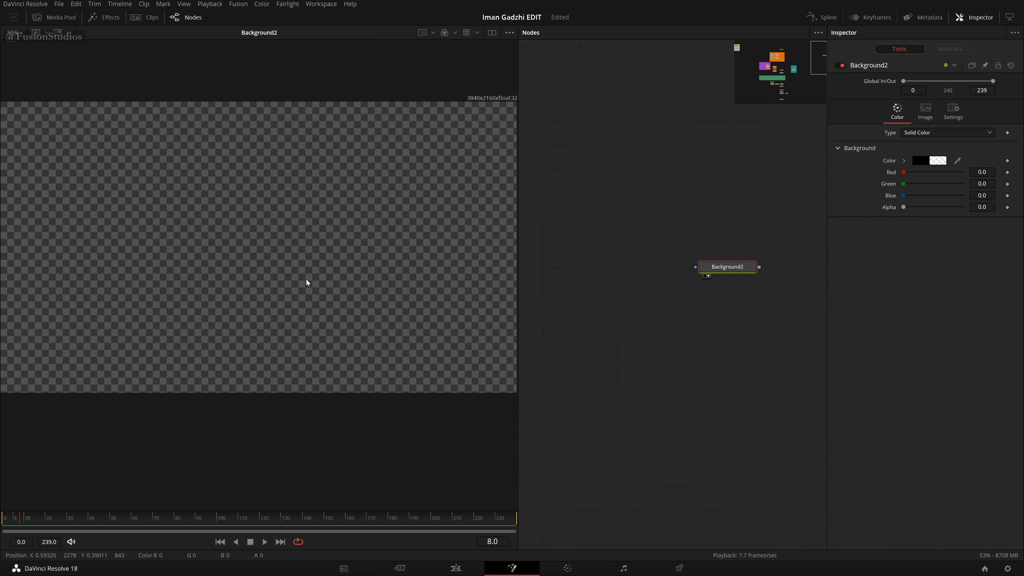
pyautogui.hotkey('ctrl', 'f')
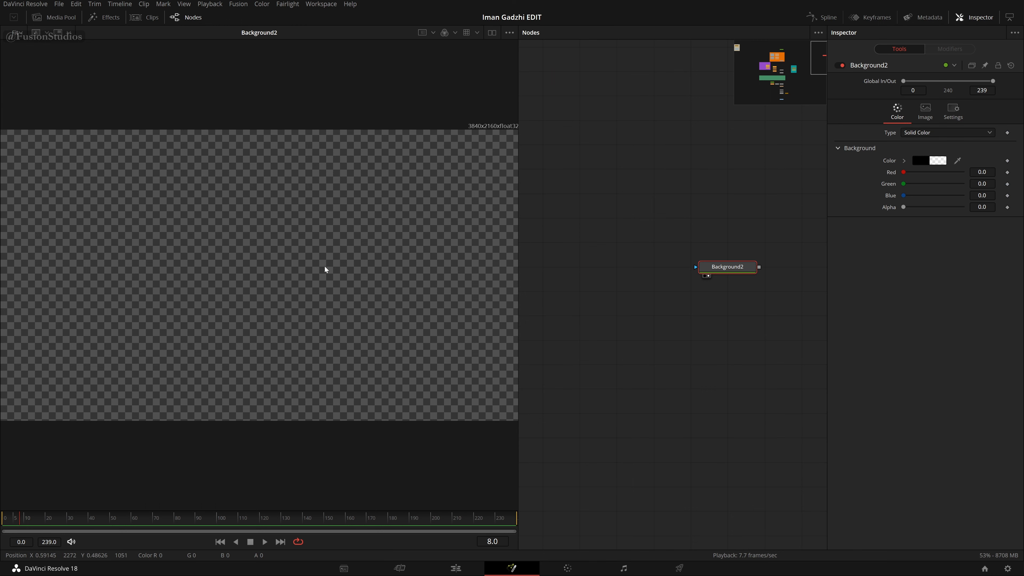
pyautogui.click(509, 33)
pyautogui.click(492, 102)
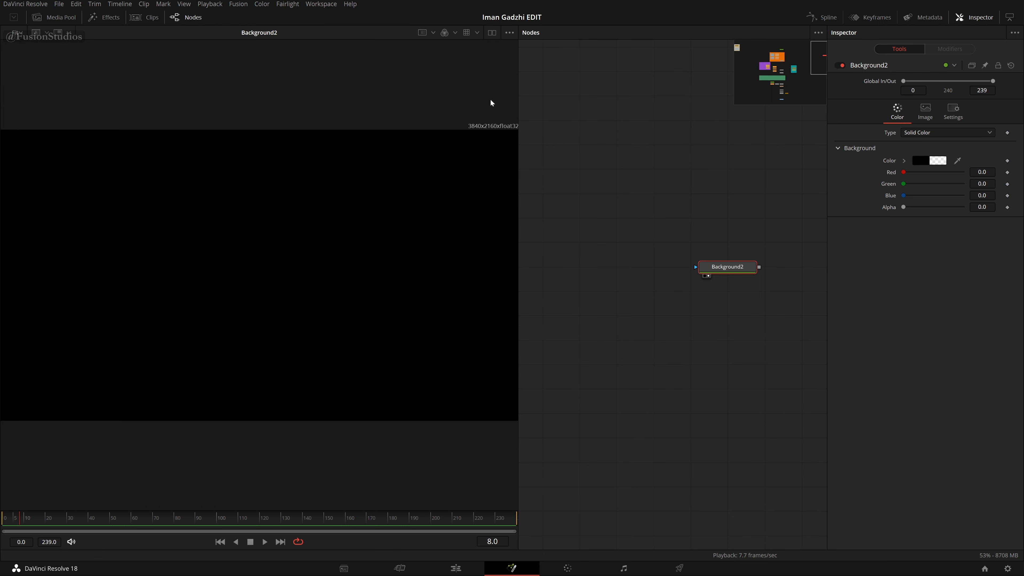
# Turn the viewer's transparency checkerboard back on and check the source images in the media pool.
pyautogui.click(510, 33)
pyautogui.click(491, 96)
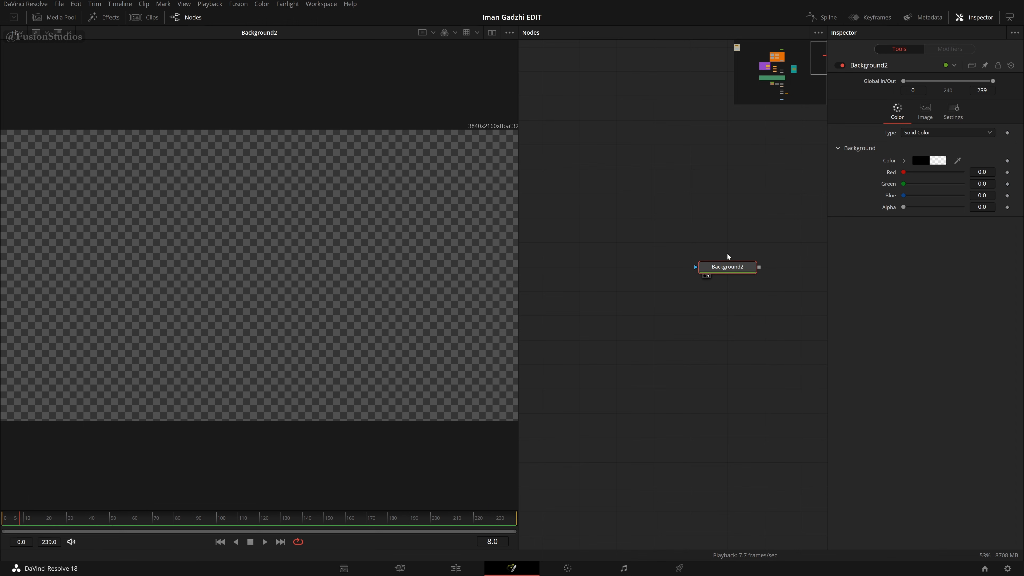
pyautogui.click(54, 20)
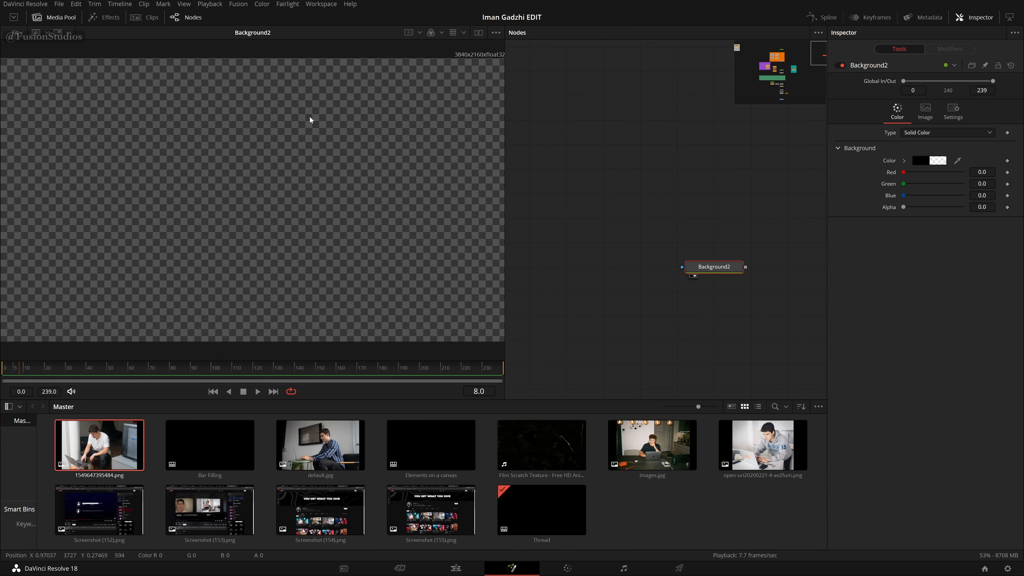
pyautogui.click(57, 19)
# Copy the four MediaIn image nodes from the Canvas group and paste them into the empty area near Background2.
pyautogui.moveTo(549, 318); pyautogui.dragTo(792, 432)
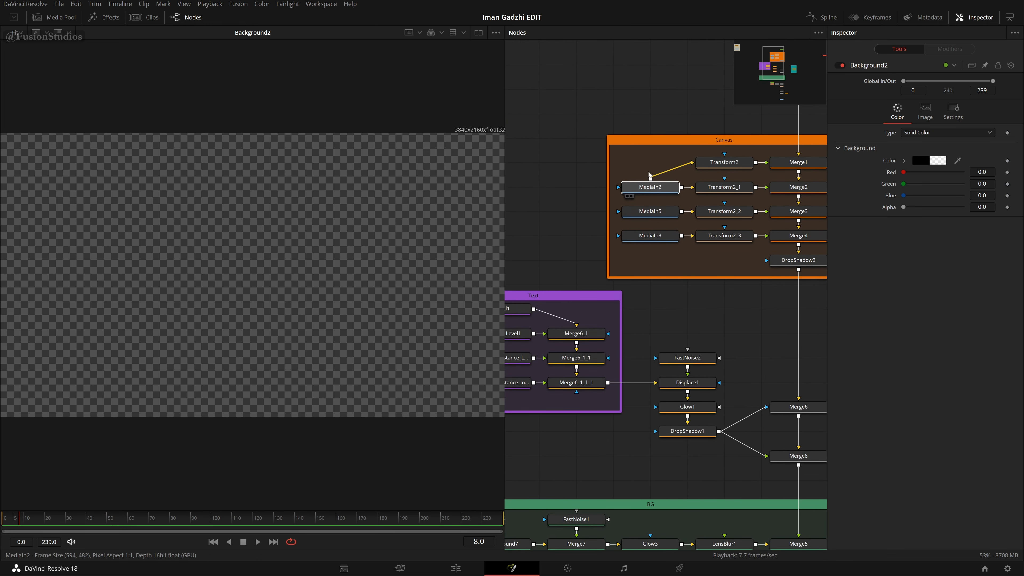
pyautogui.click(649, 163)
pyautogui.moveTo(647, 170); pyautogui.dragTo(672, 252)
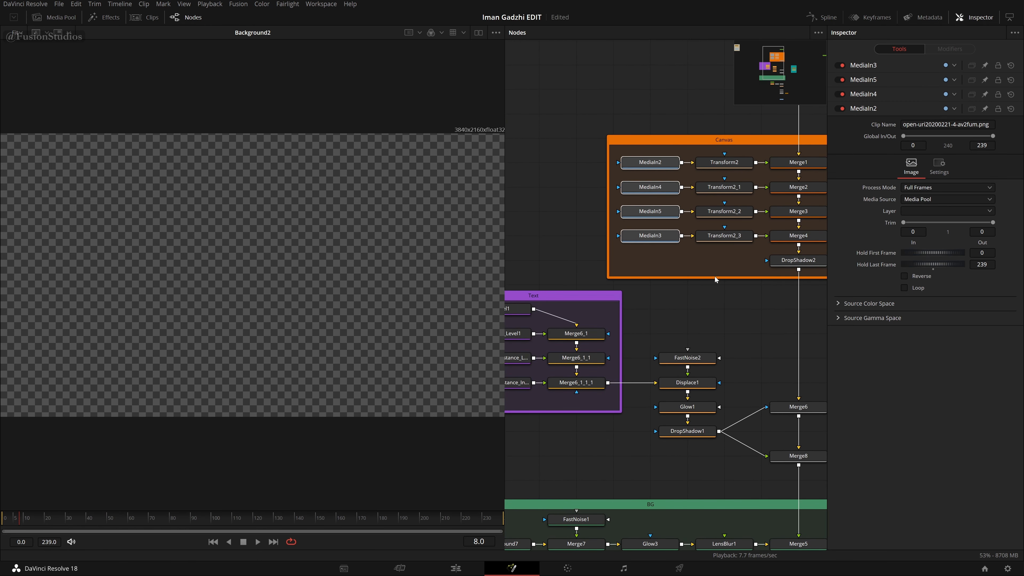
pyautogui.moveTo(764, 305); pyautogui.dragTo(604, 346)
pyautogui.moveTo(766, 308)
pyautogui.mouseDown()
pyautogui.moveTo(544, 305)
pyautogui.moveTo(605, 307)
pyautogui.moveTo(528, 318)
pyautogui.moveTo(702, 336)
pyautogui.moveTo(665, 256)
pyautogui.moveTo(623, 243)
pyautogui.moveTo(625, 225)
pyautogui.mouseUp()
pyautogui.hotkey('ctrl', 'v')
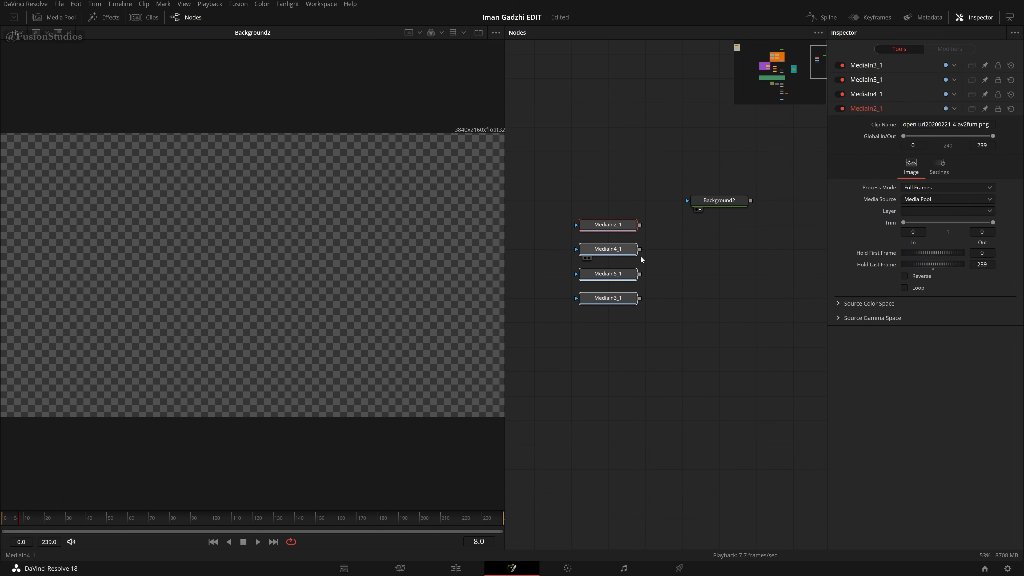
# View each of the four pasted images, MediaIn2_1, MediaIn4_1, MediaIn5_1 and MediaIn3_1, in the viewer.
pyautogui.click(638, 233)
pyautogui.click(589, 234)
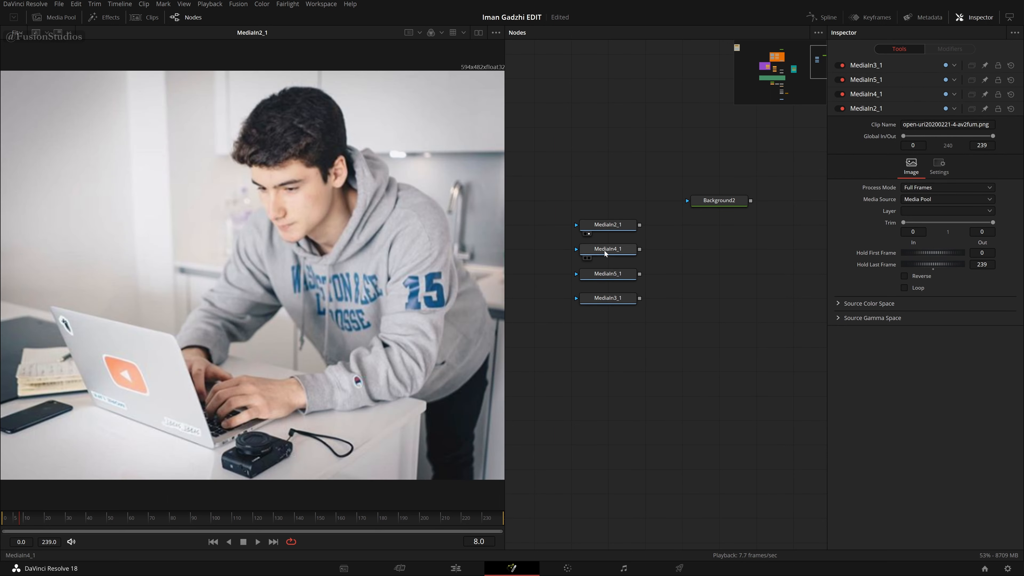
pyautogui.click(589, 258)
pyautogui.click(589, 282)
pyautogui.click(589, 306)
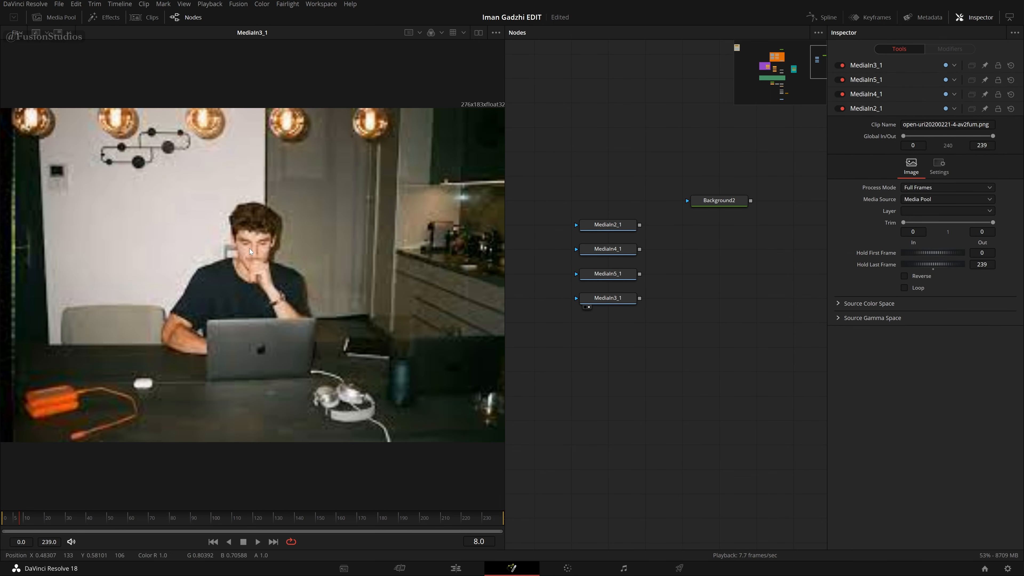
pyautogui.click(589, 233)
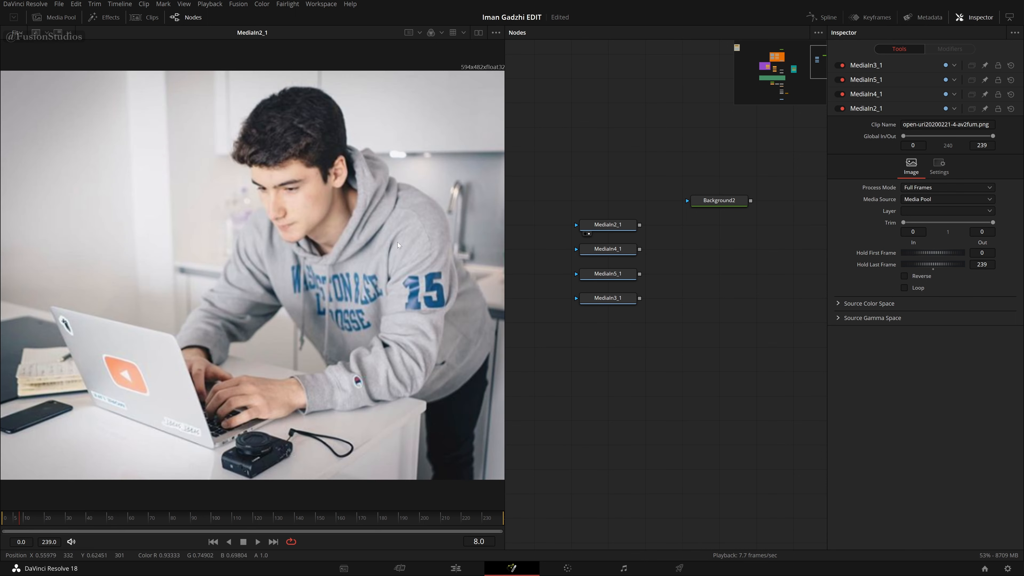
pyautogui.click(589, 258)
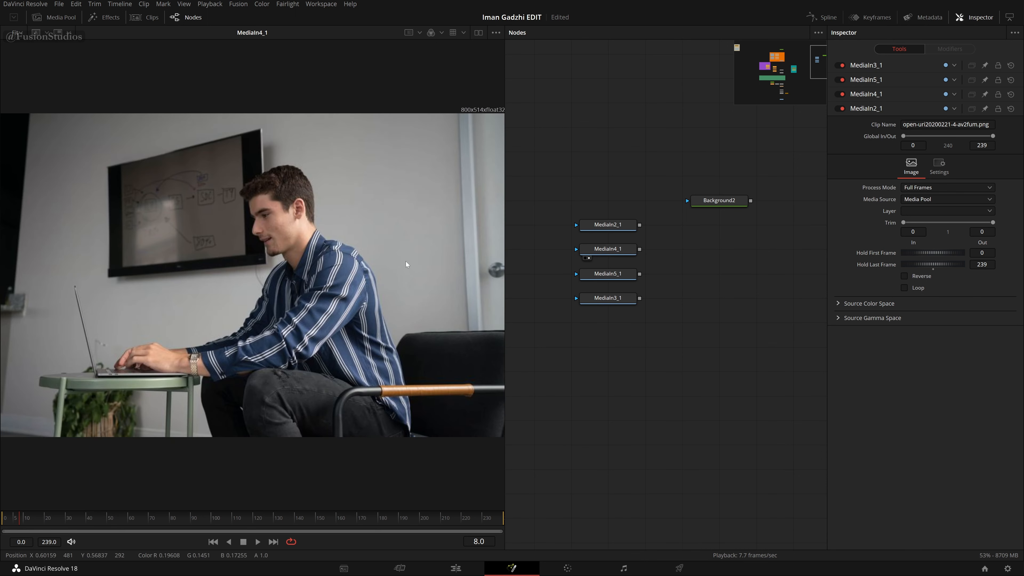
pyautogui.click(590, 282)
pyautogui.click(589, 307)
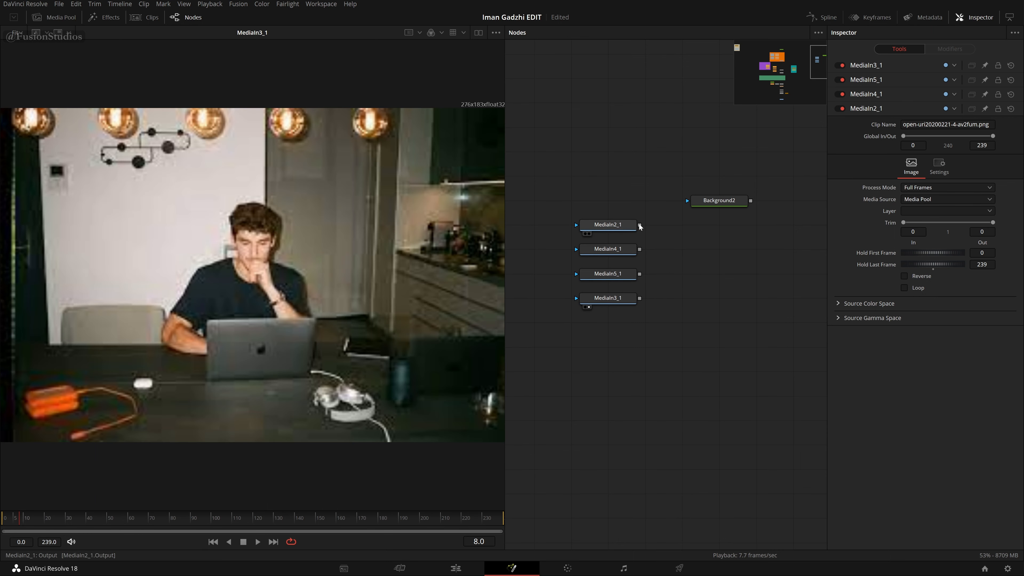
pyautogui.moveTo(640, 225); pyautogui.dragTo(609, 168)
pyautogui.moveTo(643, 252); pyautogui.dragTo(641, 249)
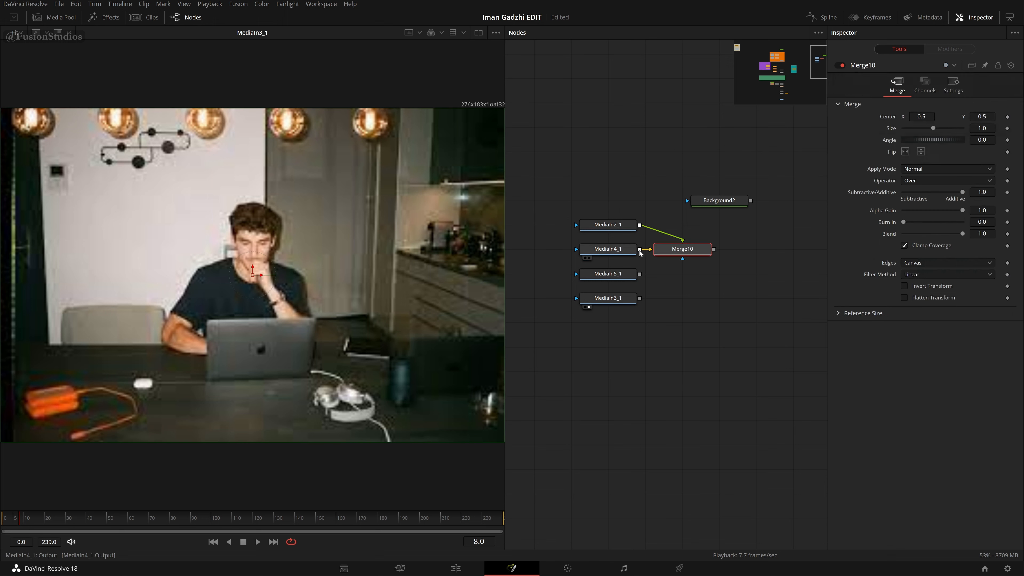
pyautogui.moveTo(714, 249); pyautogui.dragTo(640, 274)
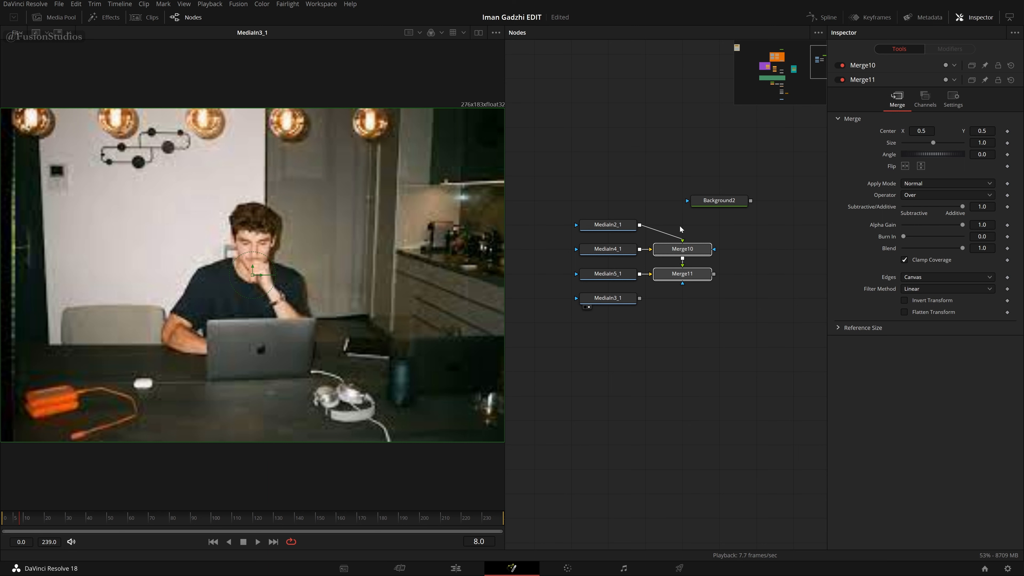
pyautogui.press('Delete')
# Merge MediaIn2_1 with MediaIn4_1, and chain MediaIn5_1 and MediaIn3_1 onto the result with further Merge nodes.
pyautogui.moveTo(640, 224); pyautogui.dragTo(639, 250)
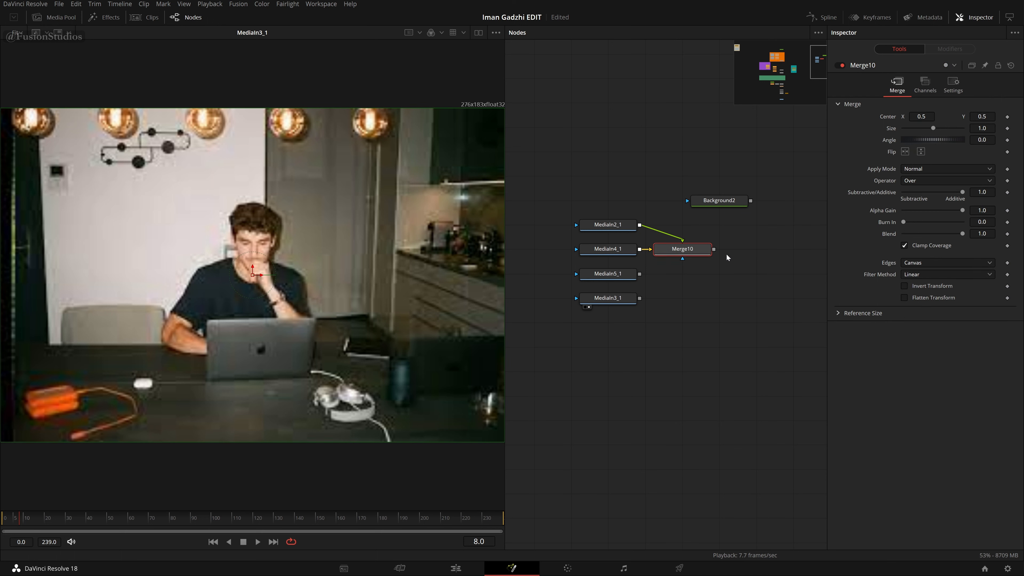
pyautogui.moveTo(714, 249); pyautogui.dragTo(641, 275)
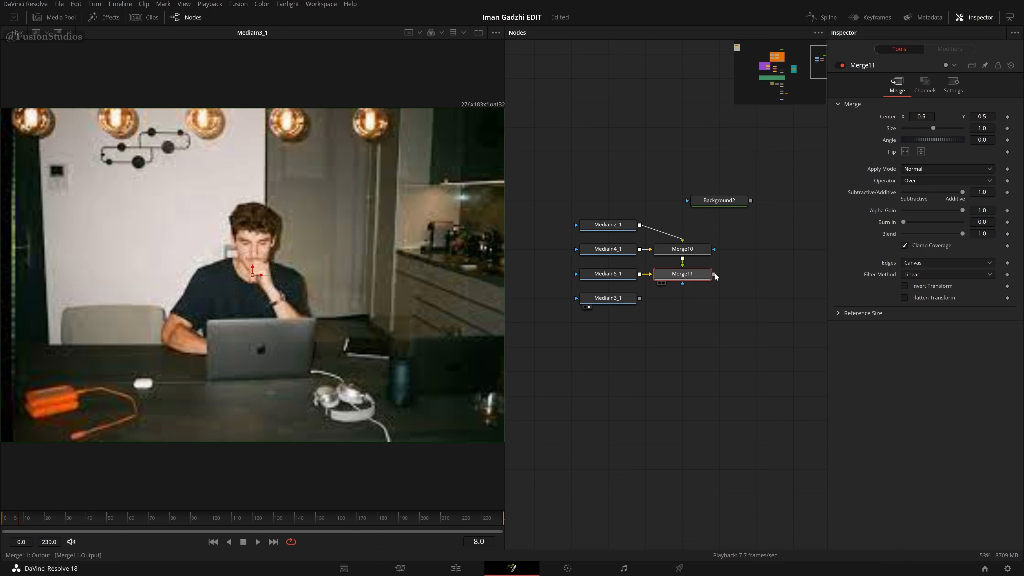
pyautogui.moveTo(714, 274); pyautogui.dragTo(640, 298)
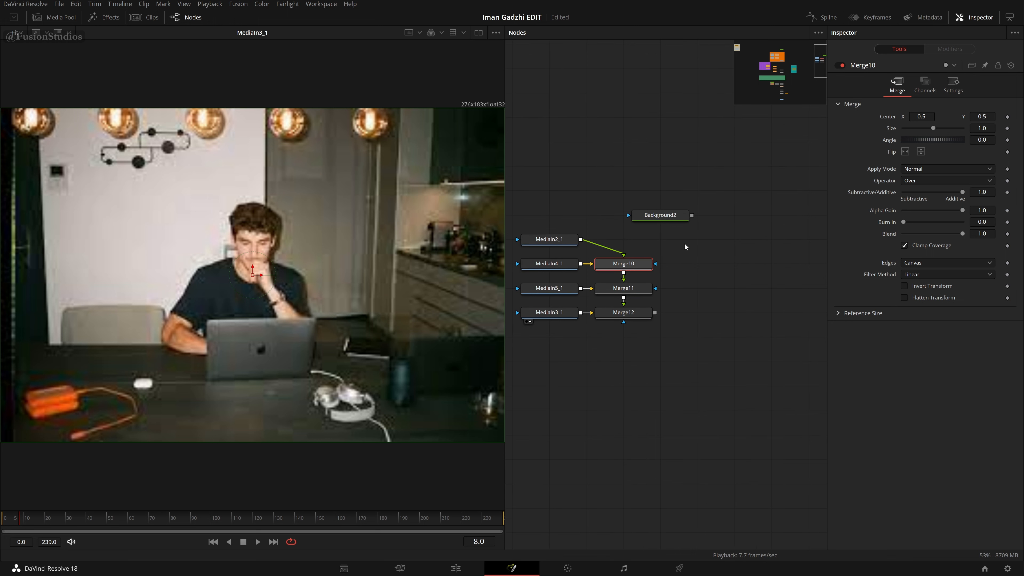
# Paste a copy of Merge10, feed Background2 into it, and connect its output to Merge10, aligned with MediaIn2_1.
pyautogui.hotkey('ctrl', 'v')
pyautogui.moveTo(692, 215); pyautogui.dragTo(708, 182)
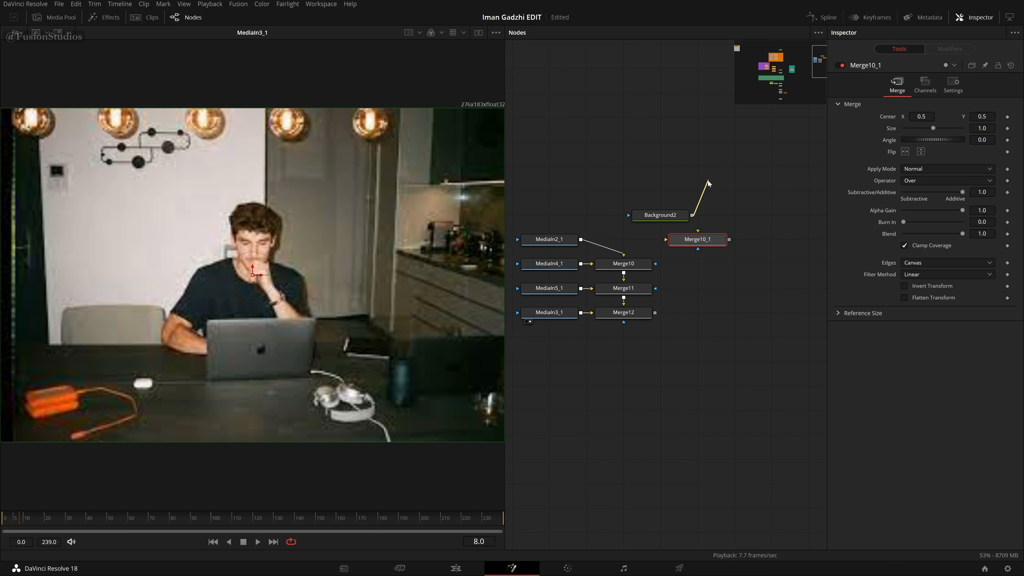
pyautogui.moveTo(683, 231); pyautogui.dragTo(697, 190)
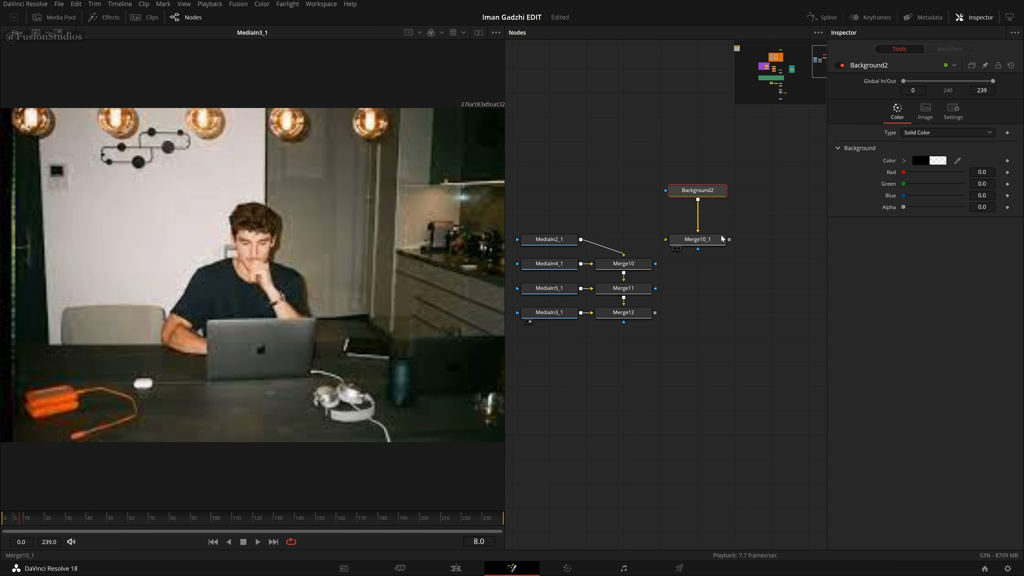
pyautogui.moveTo(729, 240); pyautogui.dragTo(632, 243)
# Insert another copy of Merge10 between Merge10 and Merge11, in line with MediaIn4_1.
pyautogui.hotkey('ctrl', 'c')
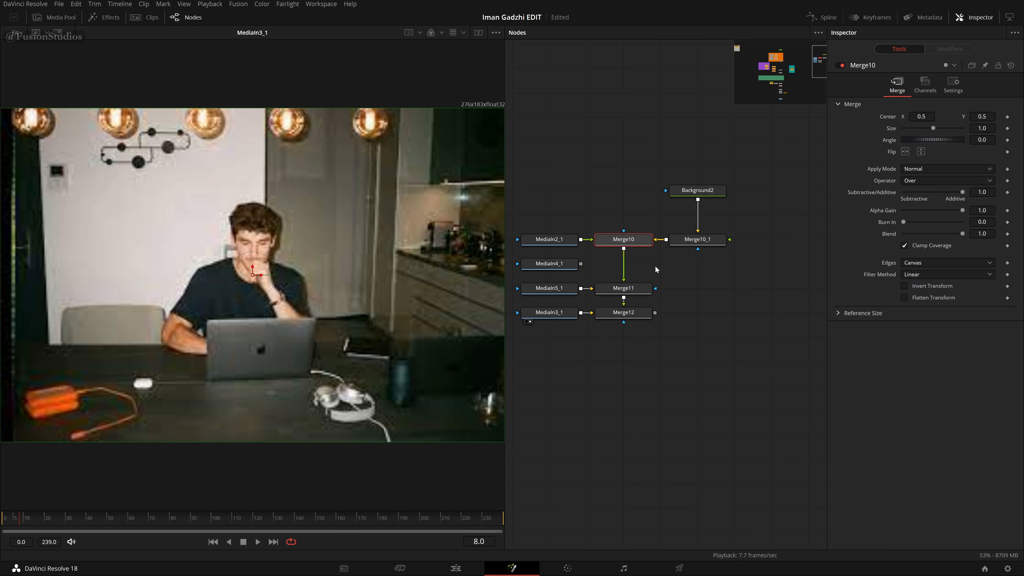
pyautogui.hotkey('ctrl', 'v')
pyautogui.moveTo(660, 271); pyautogui.dragTo(630, 269)
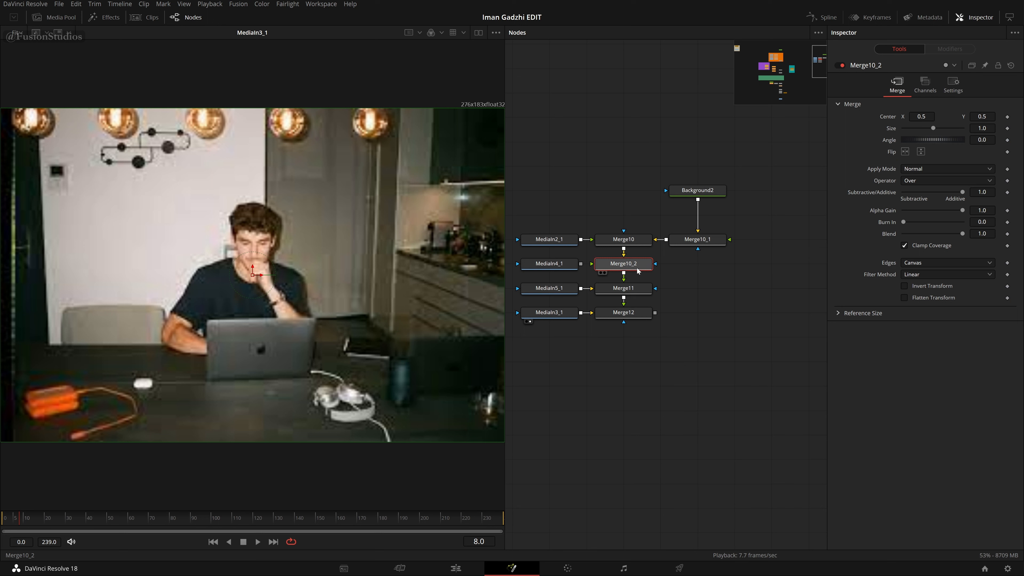
pyautogui.click(628, 293)
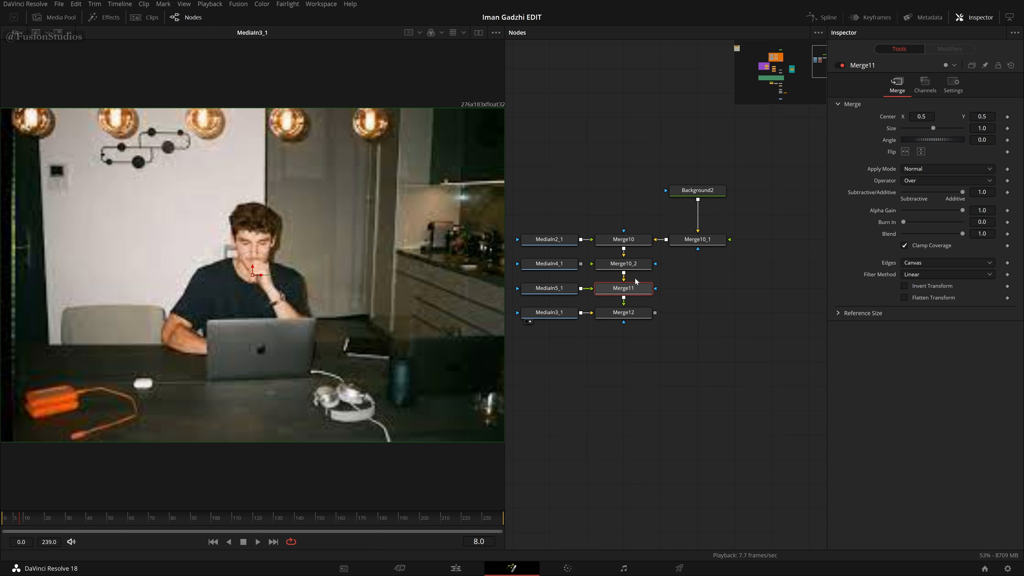
pyautogui.click(627, 318)
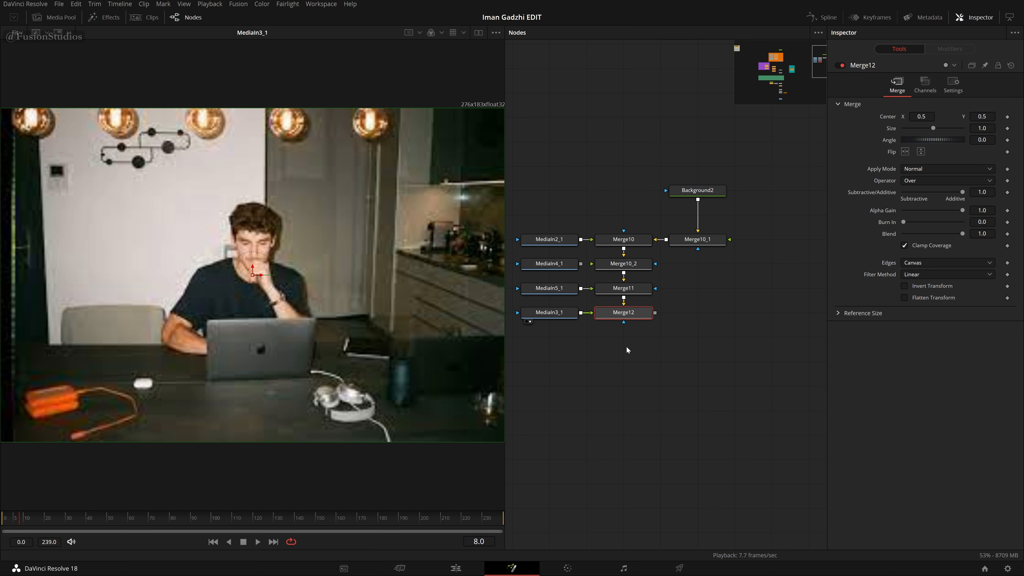
# Place Background2 above the merge column, delete the redundant Merge10_1, and connect MediaIn4_1 to Merge10_2.
pyautogui.moveTo(698, 240); pyautogui.dragTo(624, 215)
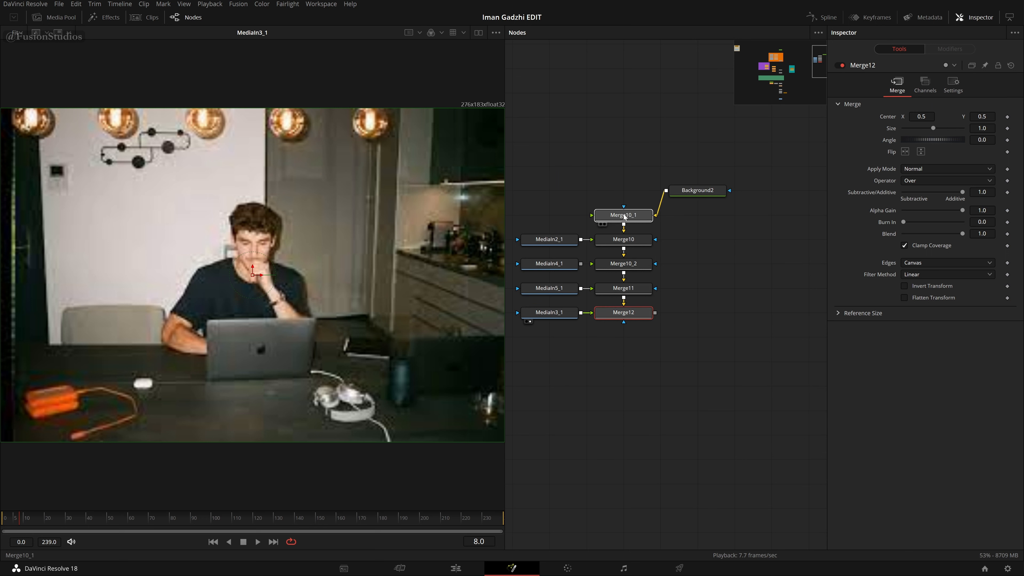
pyautogui.moveTo(700, 197); pyautogui.dragTo(626, 172)
pyautogui.click(625, 173)
pyautogui.click(635, 216)
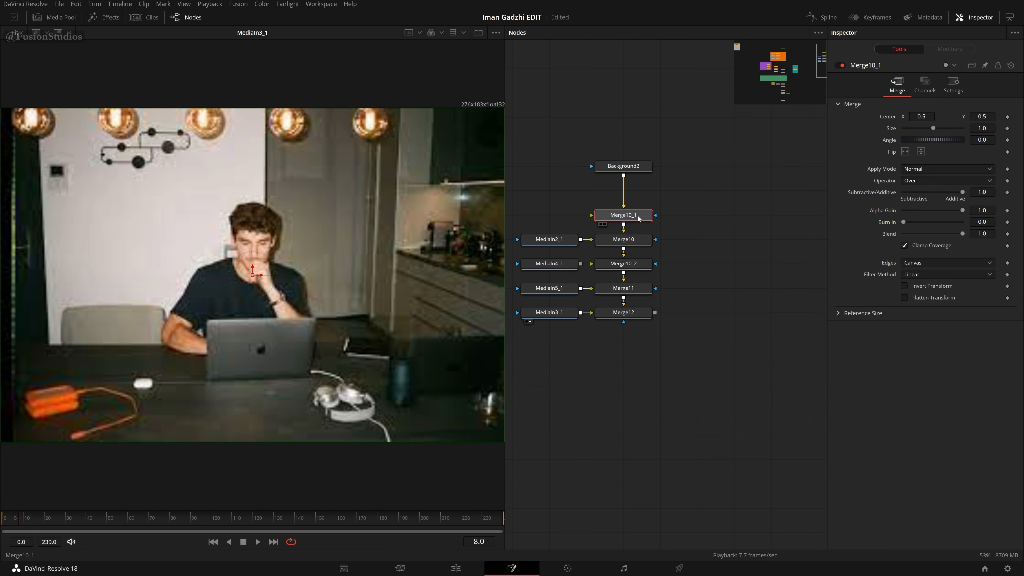
pyautogui.press('Delete')
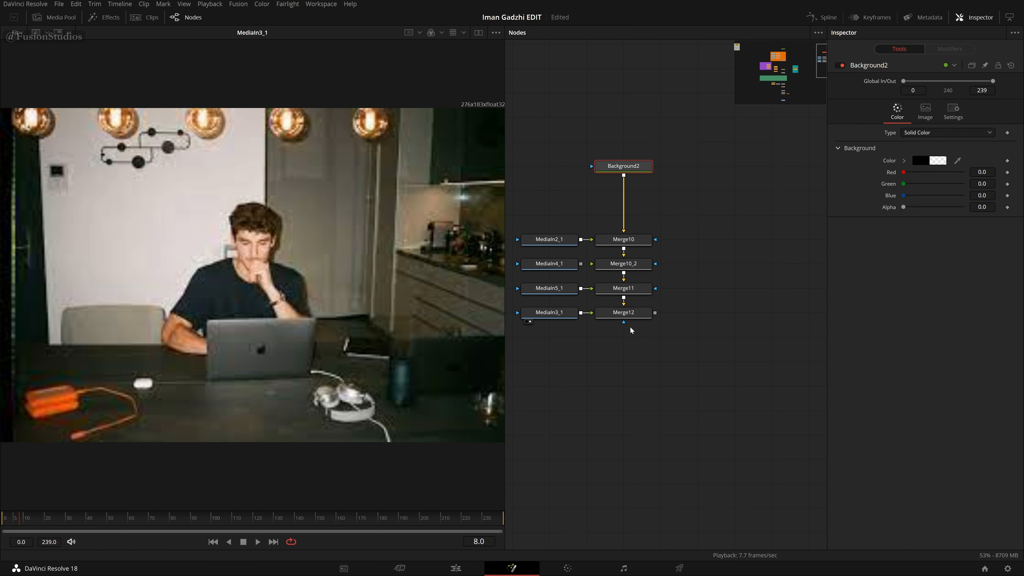
pyautogui.moveTo(581, 263); pyautogui.dragTo(613, 263)
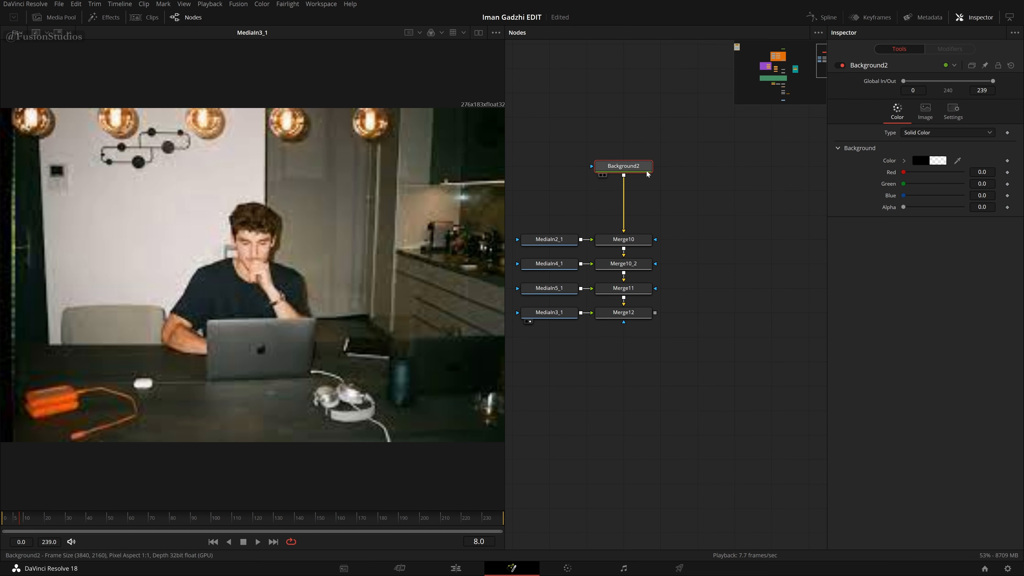
# View Background2 and the output of each merge down the chain to Merge12 in the viewer.
pyautogui.moveTo(646, 165); pyautogui.dragTo(338, 183)
pyautogui.moveTo(621, 242); pyautogui.dragTo(186, 234)
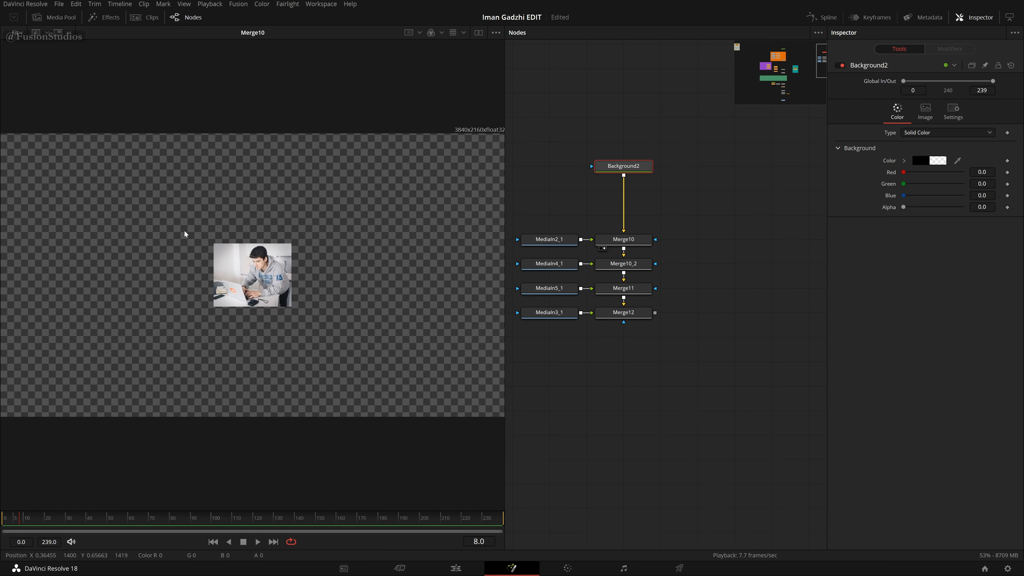
pyautogui.moveTo(630, 267); pyautogui.dragTo(363, 250)
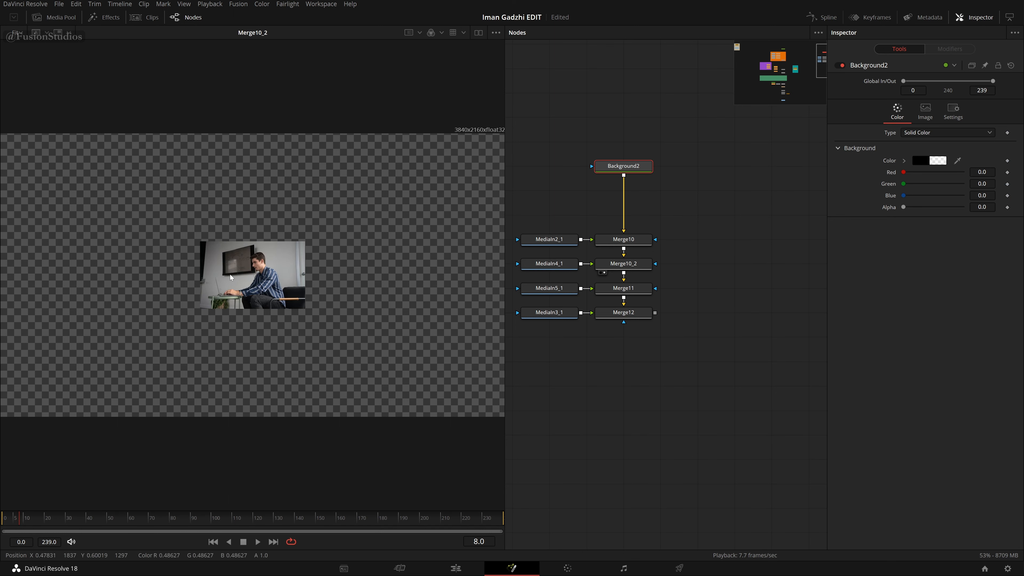
pyautogui.moveTo(634, 298); pyautogui.dragTo(113, 223)
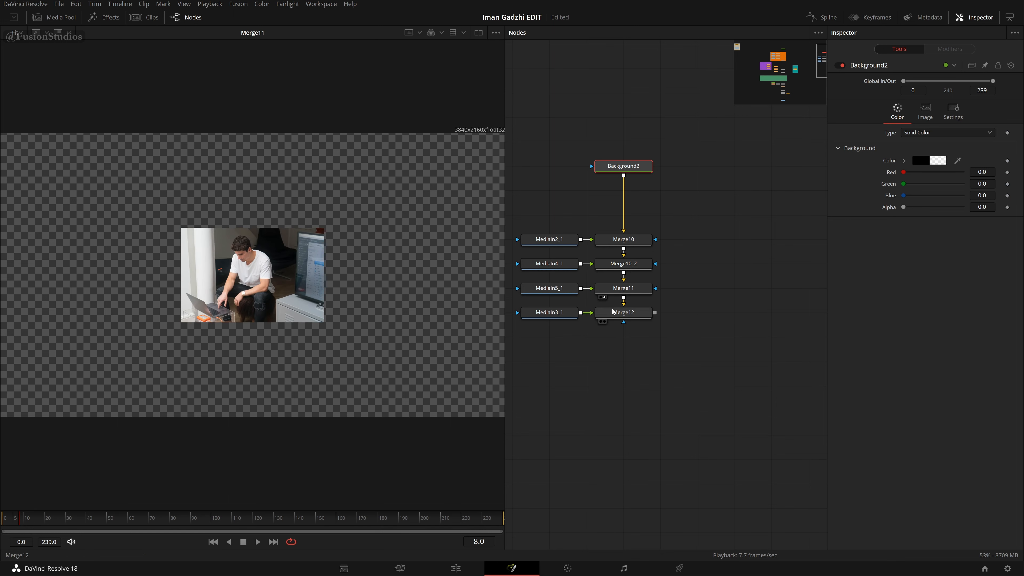
pyautogui.moveTo(625, 316); pyautogui.dragTo(163, 233)
# Move the four MediaIn nodes away from the merge column to make room for nodes in between.
pyautogui.hscroll(-5, 601, 283)
pyautogui.moveTo(598, 194); pyautogui.dragTo(722, 355)
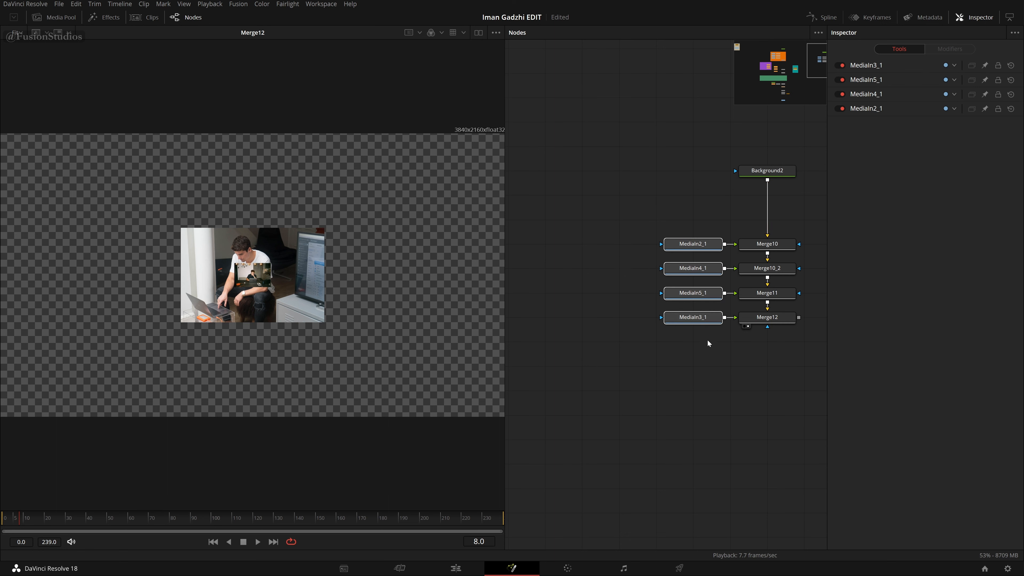
pyautogui.moveTo(706, 317); pyautogui.dragTo(596, 317)
# Add a Transform node between MediaIn2_1 and Merge10.
pyautogui.click(594, 246)
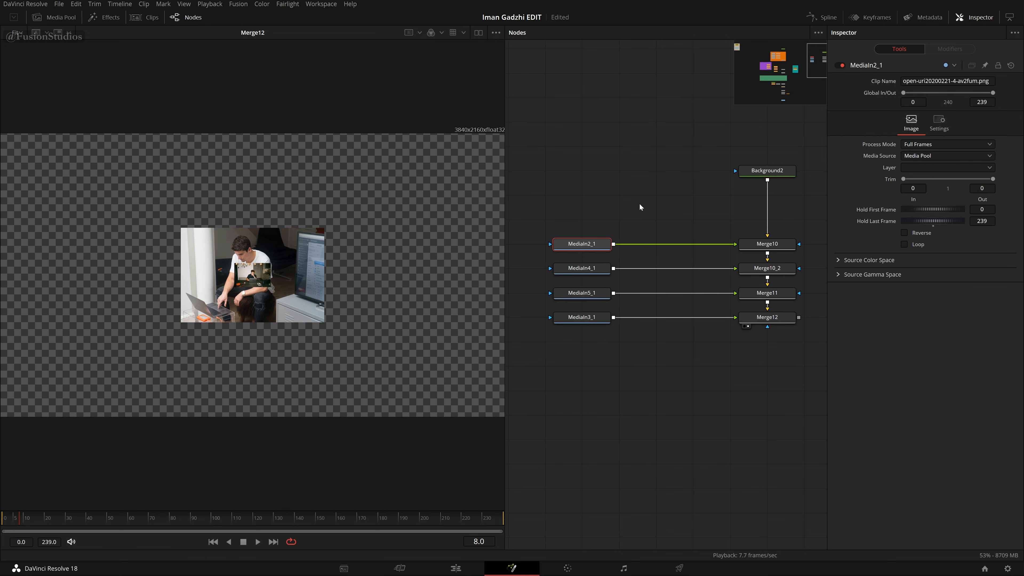
pyautogui.hotkey('shift', 'space')
pyautogui.write('bg')
pyautogui.press('BackSpace')
pyautogui.press('BackSpace')
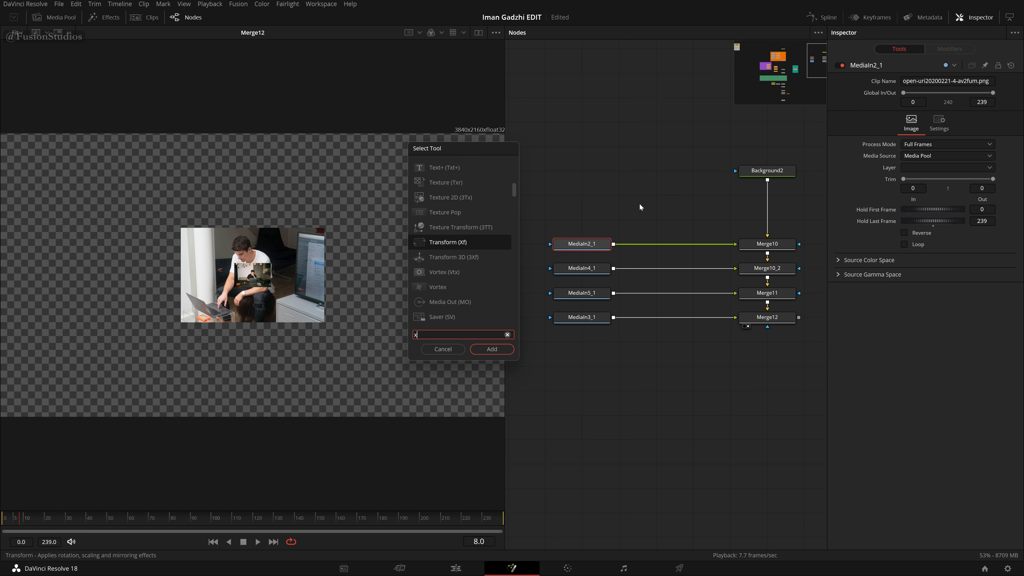
pyautogui.write('xf')
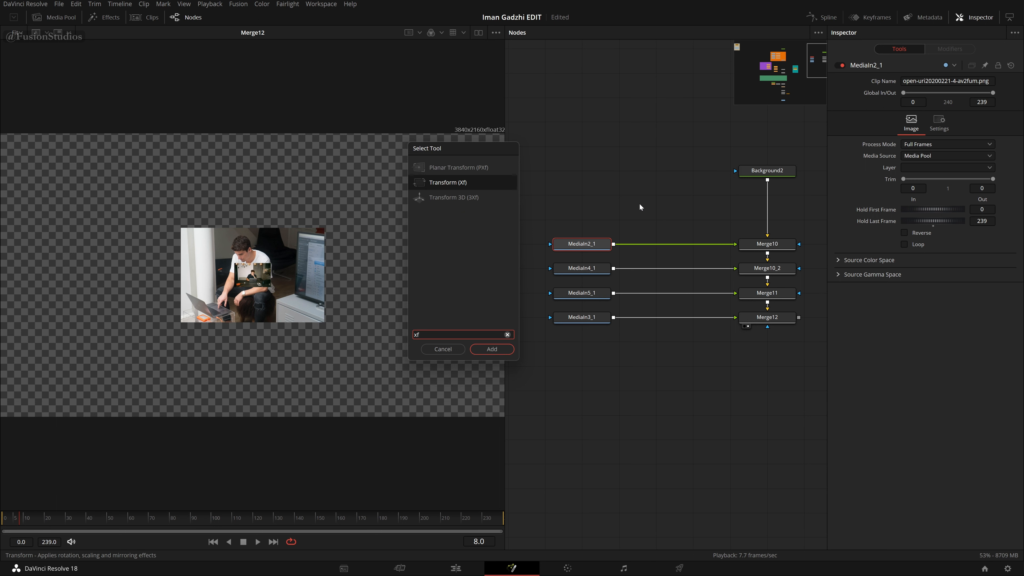
pyautogui.press('Return')
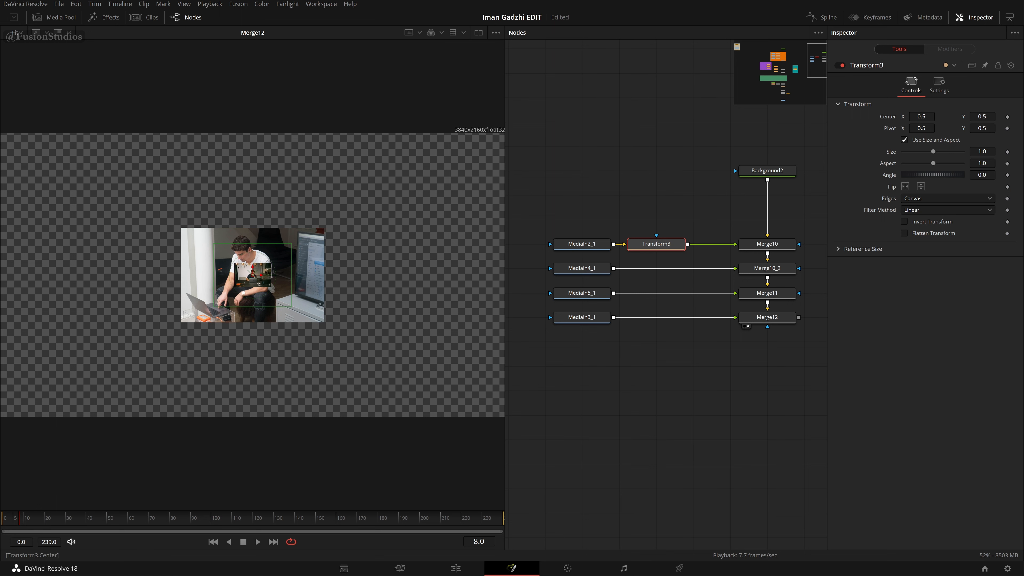
# Shift the MediaIn2_1 image sideways by setting Transform3's Center X to -1.899.
pyautogui.moveTo(922, 116); pyautogui.dragTo(859, 116)
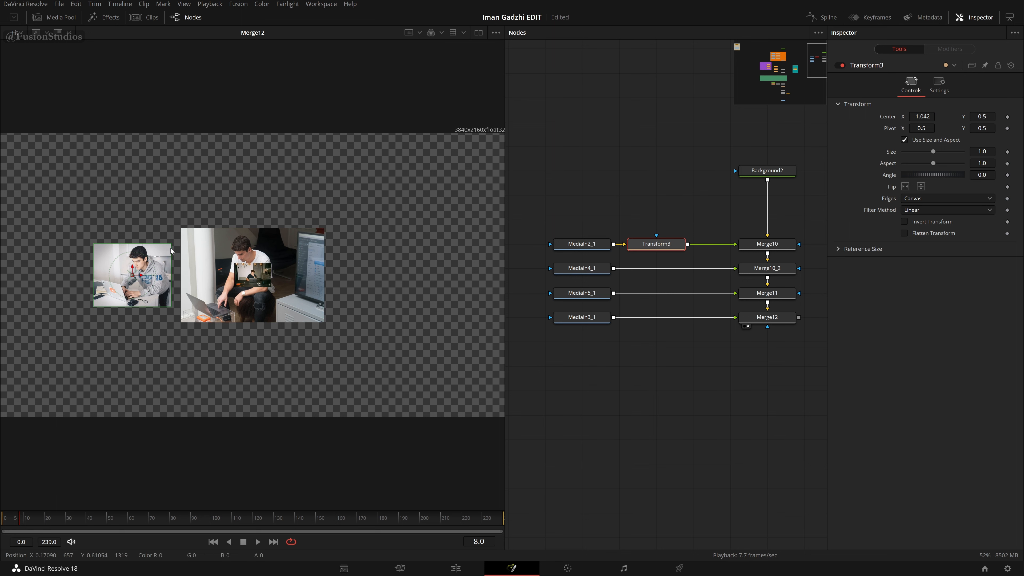
pyautogui.moveTo(921, 116); pyautogui.dragTo(887, 116)
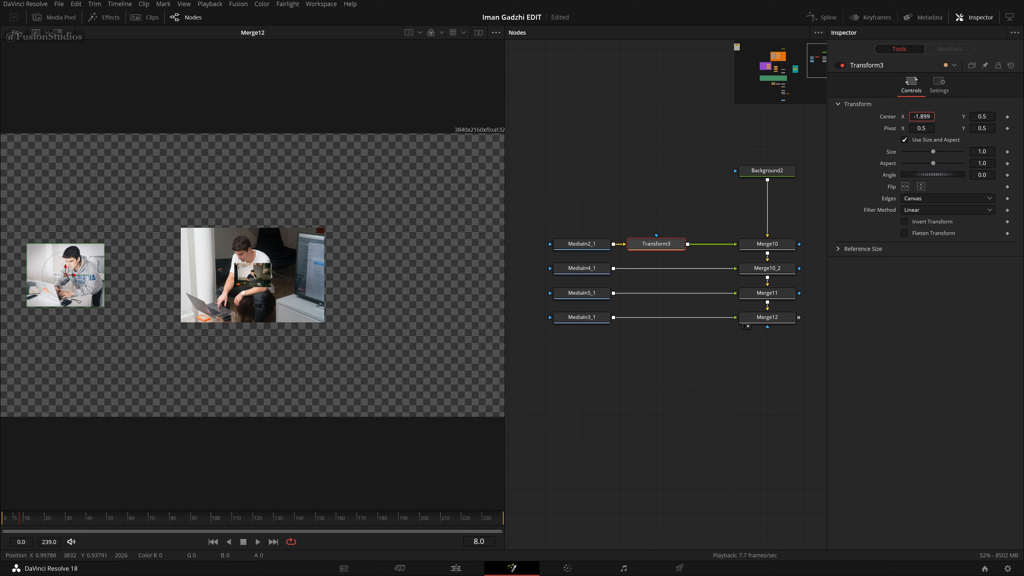
# Reposition the MediaIn2_1 image in the canvas with Transform3's Center at about X -2.056, Y -0.213.
pyautogui.scroll(-1, 379, 309)
pyautogui.scroll(1, 486, 294)
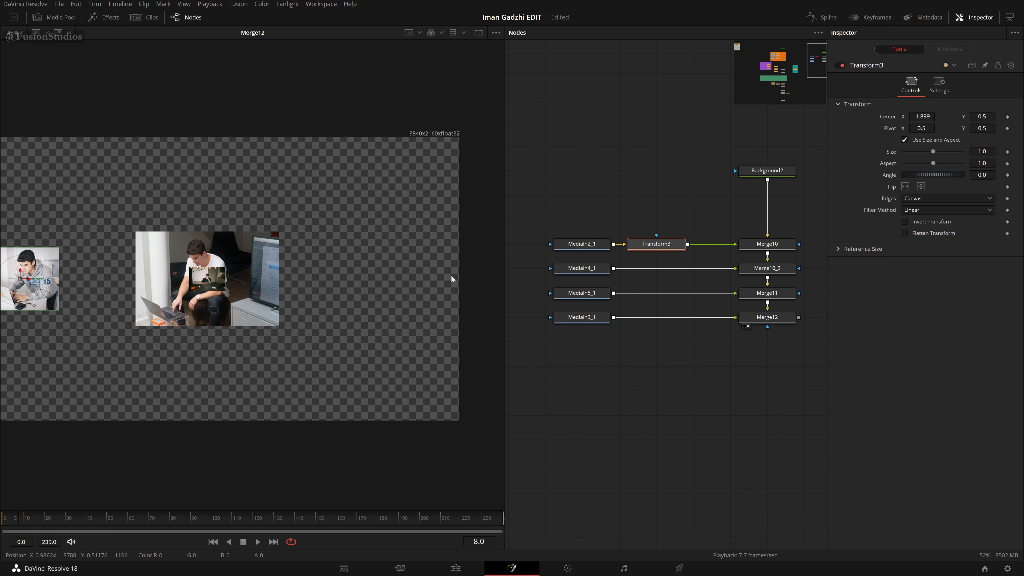
pyautogui.hotkey('ctrl', 'f')
pyautogui.moveTo(922, 117); pyautogui.dragTo(916, 116)
pyautogui.moveTo(982, 116); pyautogui.dragTo(973, 117)
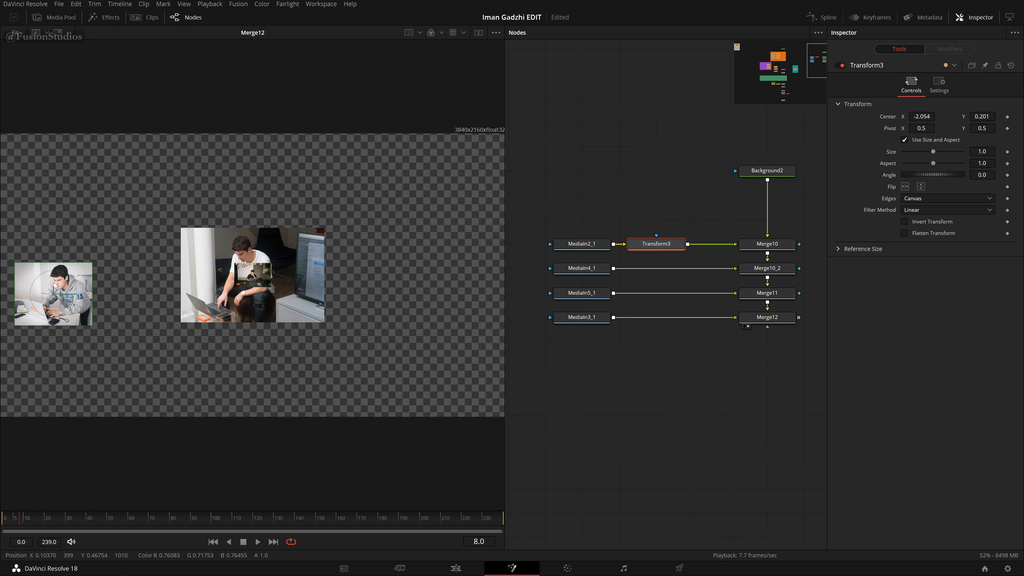
pyautogui.moveTo(55, 289); pyautogui.dragTo(104, 305)
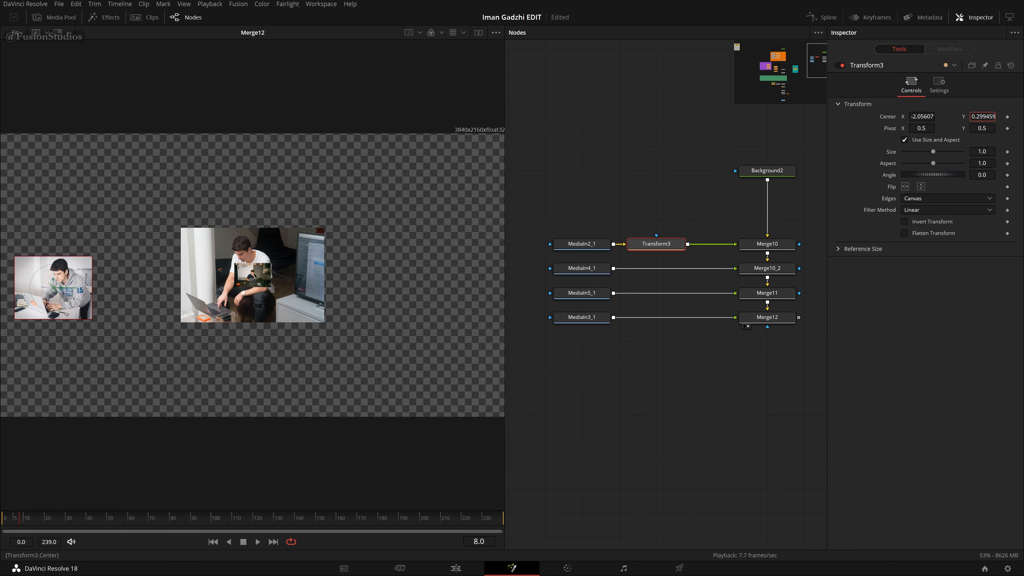
pyautogui.moveTo(982, 117); pyautogui.dragTo(756, 127)
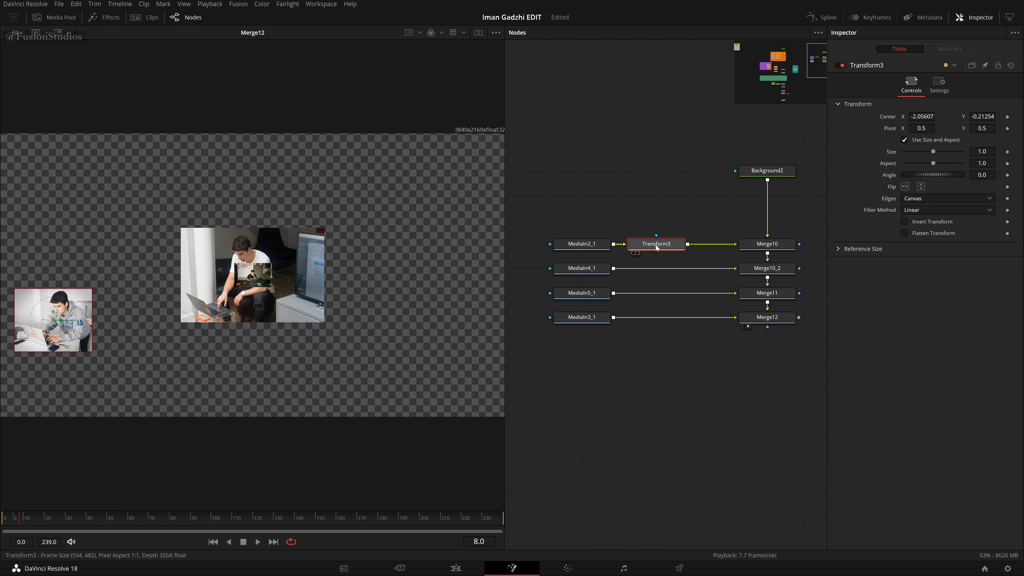
# Duplicate Transform3 three times, inserting one copy between MediaIn4_1 and Merge10_2 and placing the other two unconnected below the rows.
pyautogui.hotkey('ctrl', 'c')
pyautogui.hotkey('ctrl', 'v')
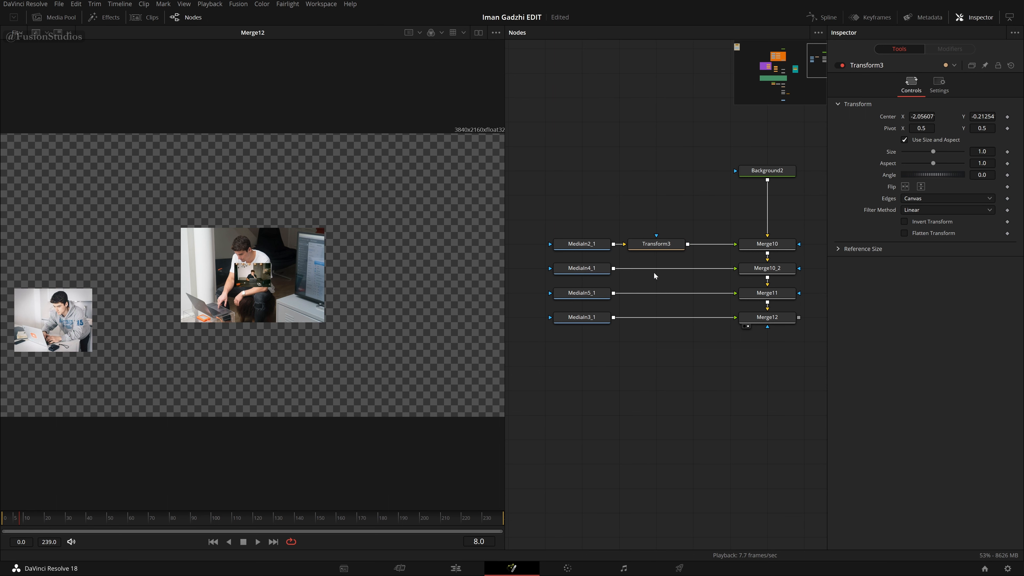
pyautogui.click(659, 310)
pyautogui.hotkey('ctrl', 'v')
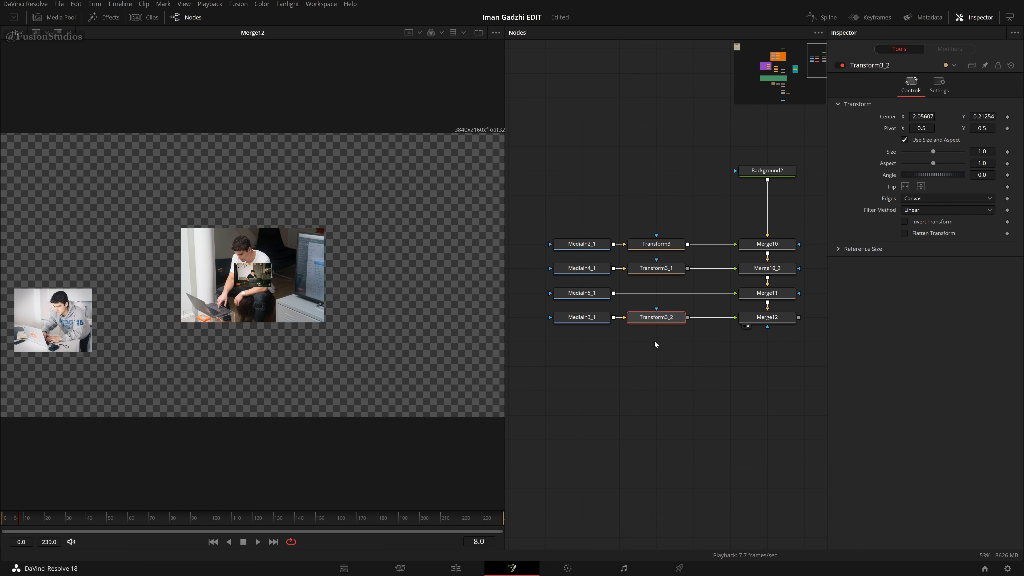
pyautogui.hotkey('ctrl', 'v')
pyautogui.moveTo(668, 319); pyautogui.dragTo(668, 393)
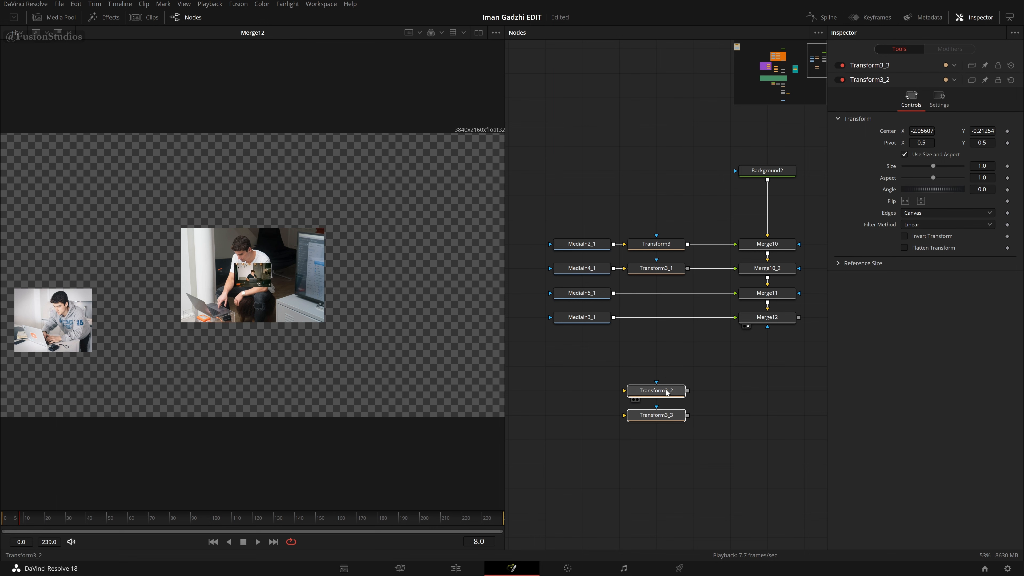
# Move the MediaIn4_1 image with Transform3_1 to a Center of about X -0.163, Y 0.423.
pyautogui.moveTo(658, 272)
pyautogui.mouseDown()
pyautogui.moveTo(657, 372)
pyautogui.moveTo(656, 270)
pyautogui.mouseUp()
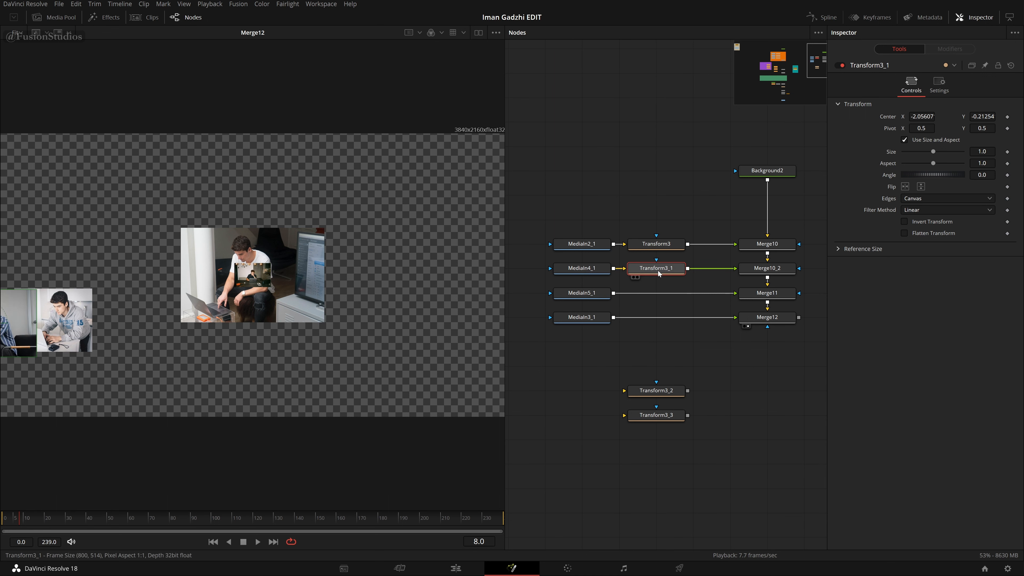
pyautogui.moveTo(215, 366); pyautogui.dragTo(366, 364)
pyautogui.moveTo(135, 323); pyautogui.dragTo(334, 280)
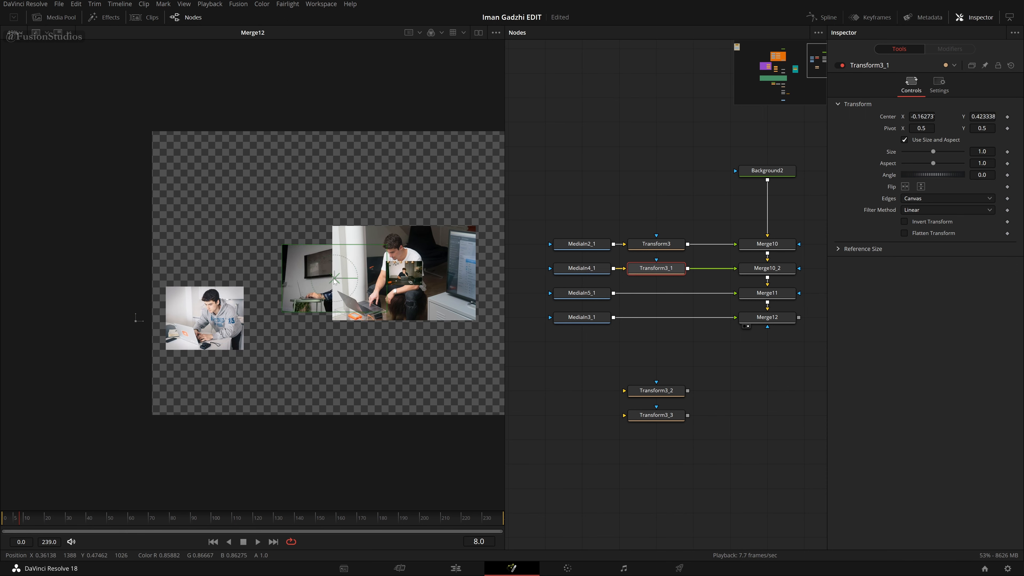
# Insert Transform3_2 between MediaIn5_1 and Merge11, and show Merge11 in the viewer.
pyautogui.moveTo(381, 370); pyautogui.dragTo(251, 355)
pyautogui.moveTo(656, 392); pyautogui.dragTo(664, 293)
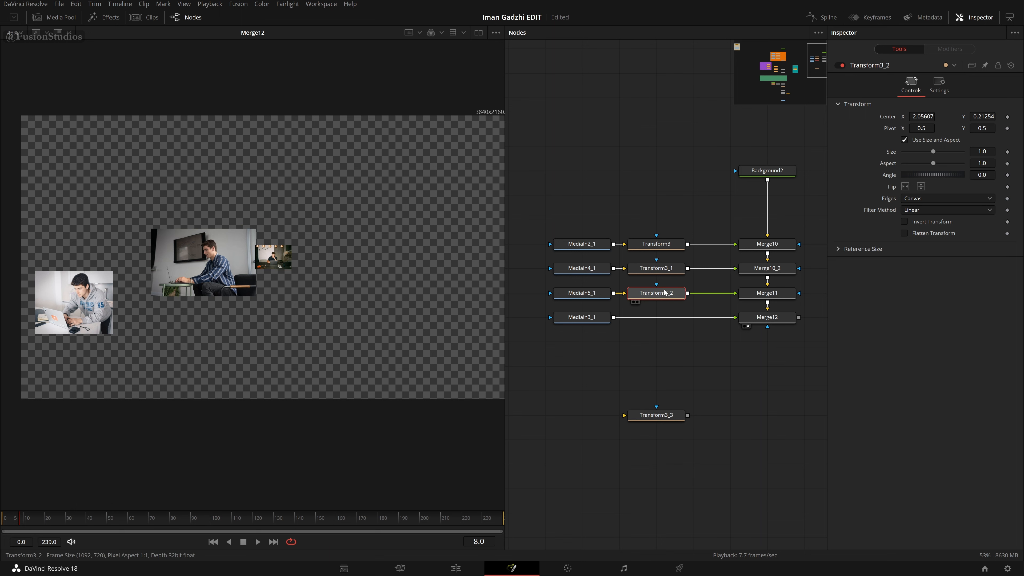
pyautogui.press('1')
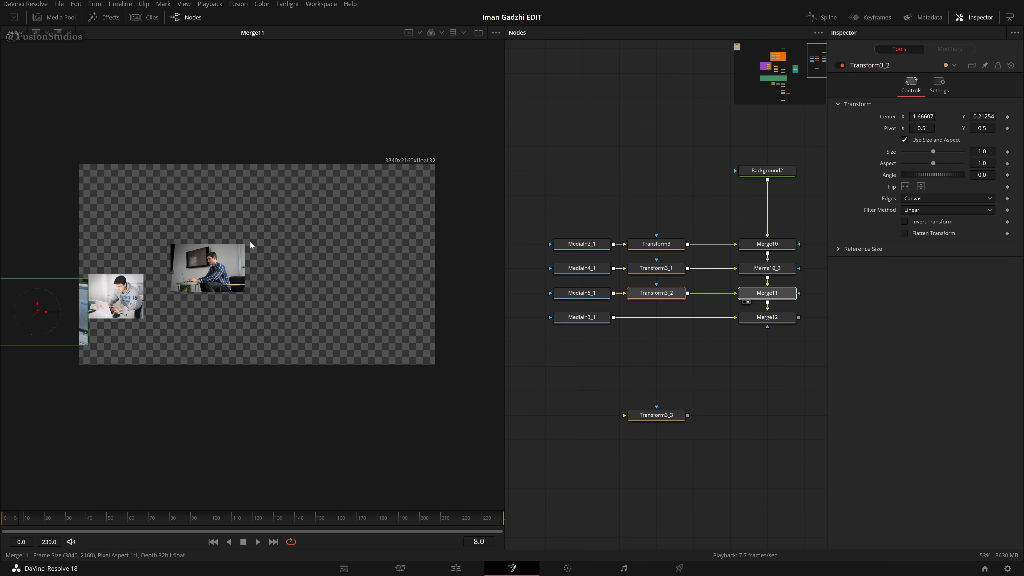
# Scale the MediaIn5_1 image to 0.734 and place it at a Center of about X 0.959, Y 0.123.
pyautogui.moveTo(37, 312); pyautogui.dragTo(312, 289)
pyautogui.moveTo(980, 152); pyautogui.dragTo(915, 152)
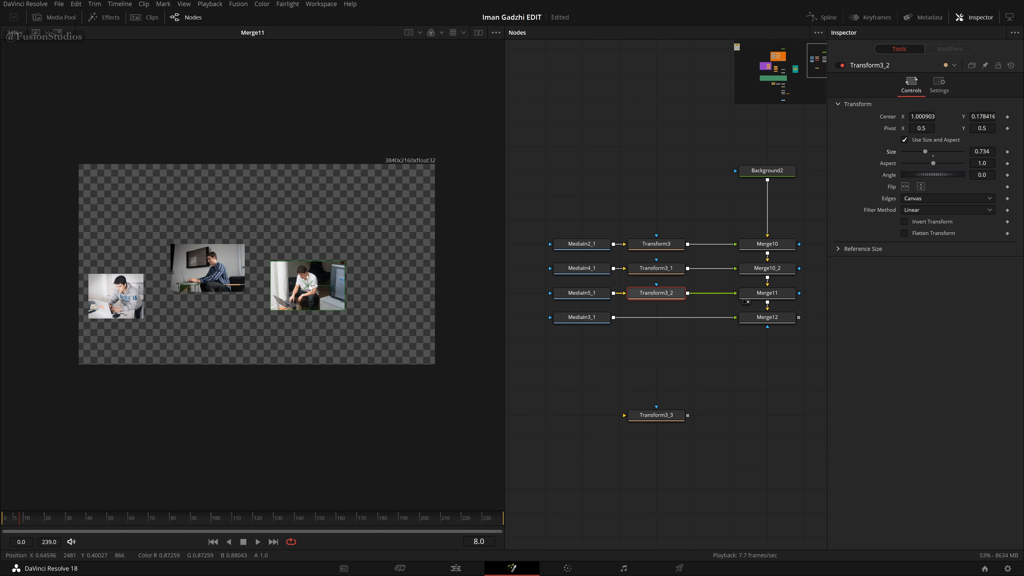
pyautogui.moveTo(311, 284); pyautogui.dragTo(307, 290)
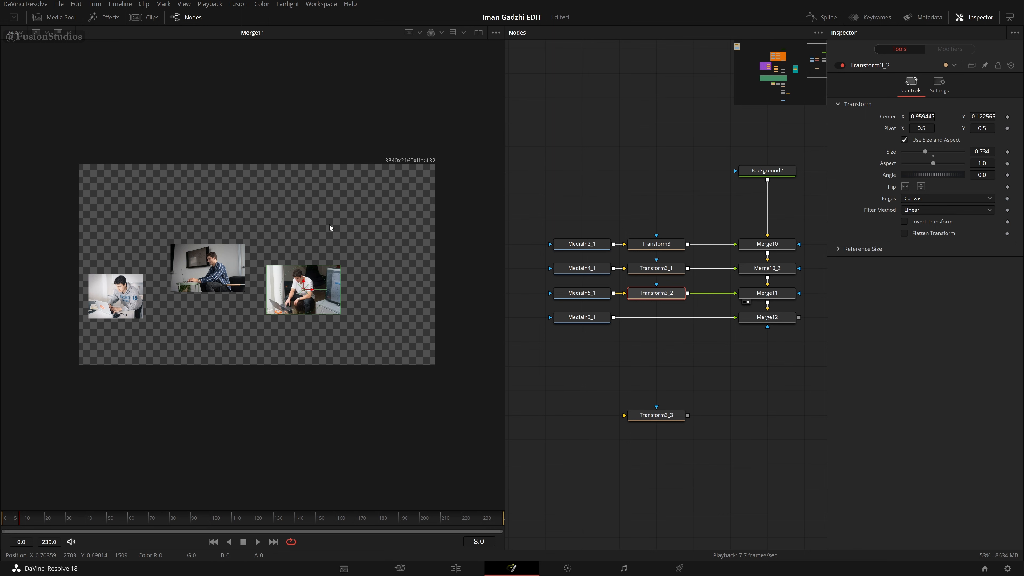
pyautogui.hotkey('ctrl', 'f')
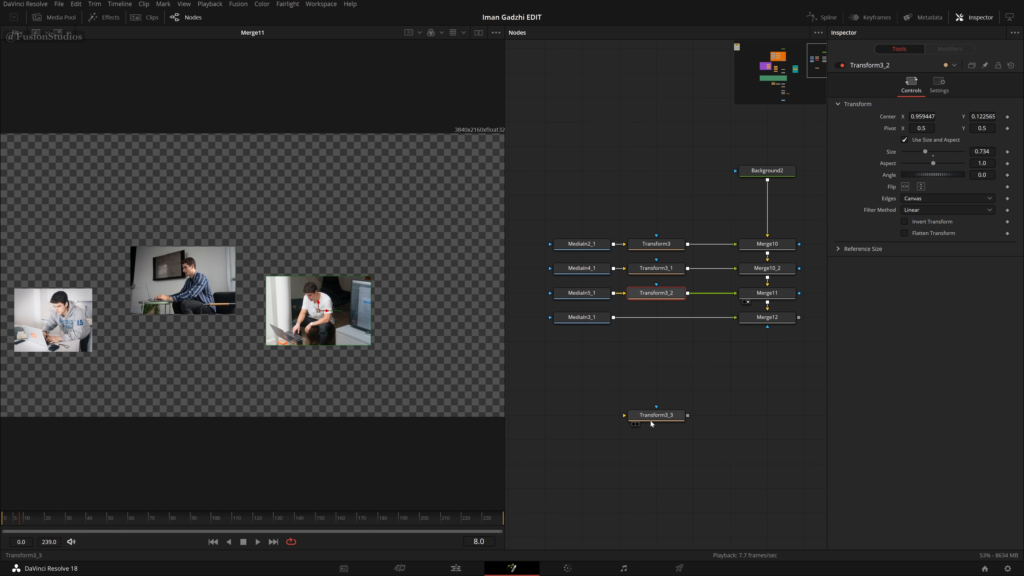
# Insert Transform3_3 between MediaIn3_1 and Merge12, and show Merge12 in the viewer.
pyautogui.moveTo(651, 421); pyautogui.dragTo(659, 319)
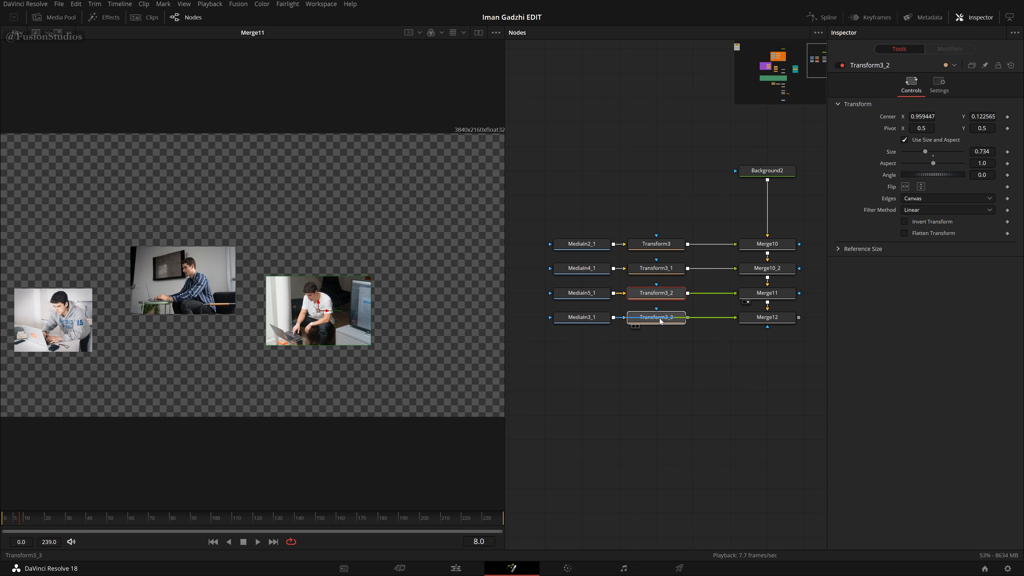
pyautogui.click(659, 319)
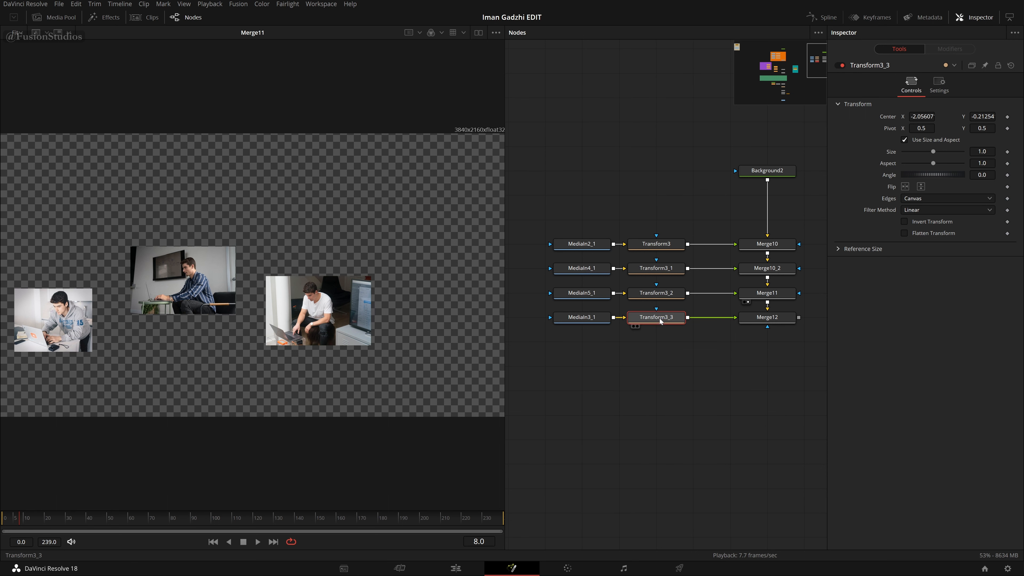
pyautogui.click(772, 321)
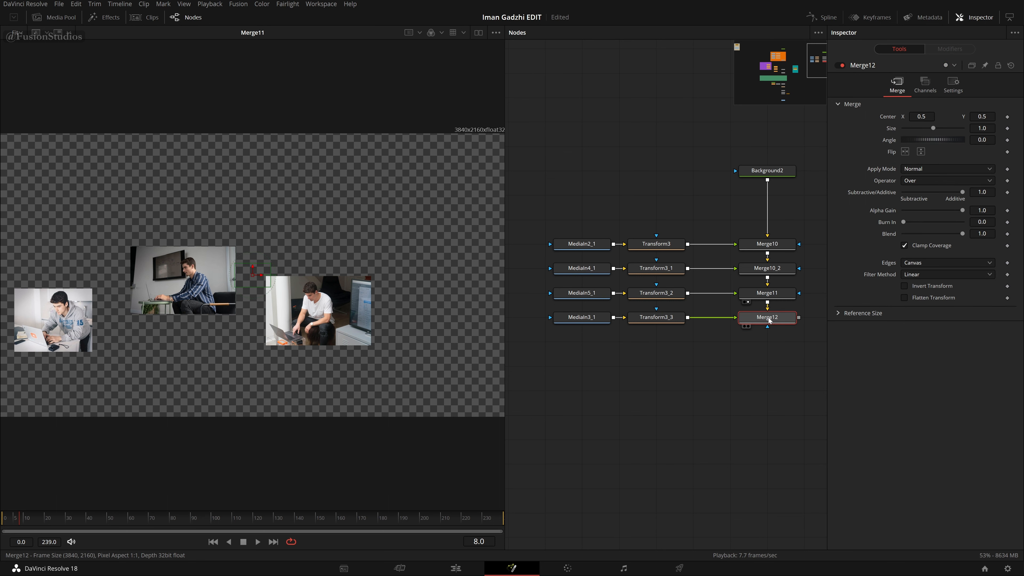
pyautogui.moveTo(769, 319); pyautogui.dragTo(292, 273)
# Place the MediaIn3_1 image at a Center of about X 5.918, Y -0.465 and set its size to 2.0.
pyautogui.moveTo(158, 294); pyautogui.dragTo(450, 301)
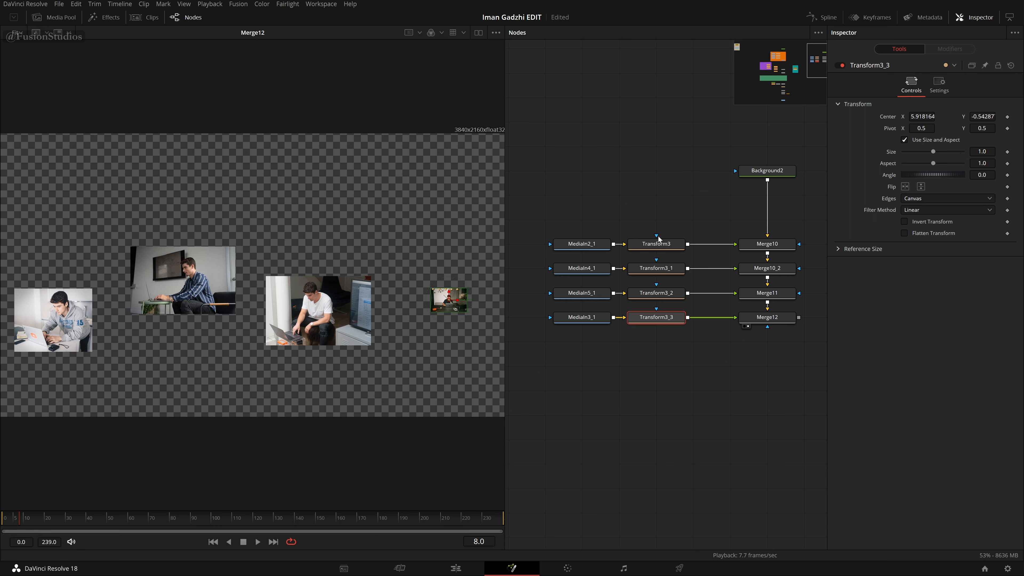
pyautogui.moveTo(982, 152); pyautogui.dragTo(1004, 151)
pyautogui.doubleClick(982, 152)
pyautogui.write('2')
pyautogui.press('Return')
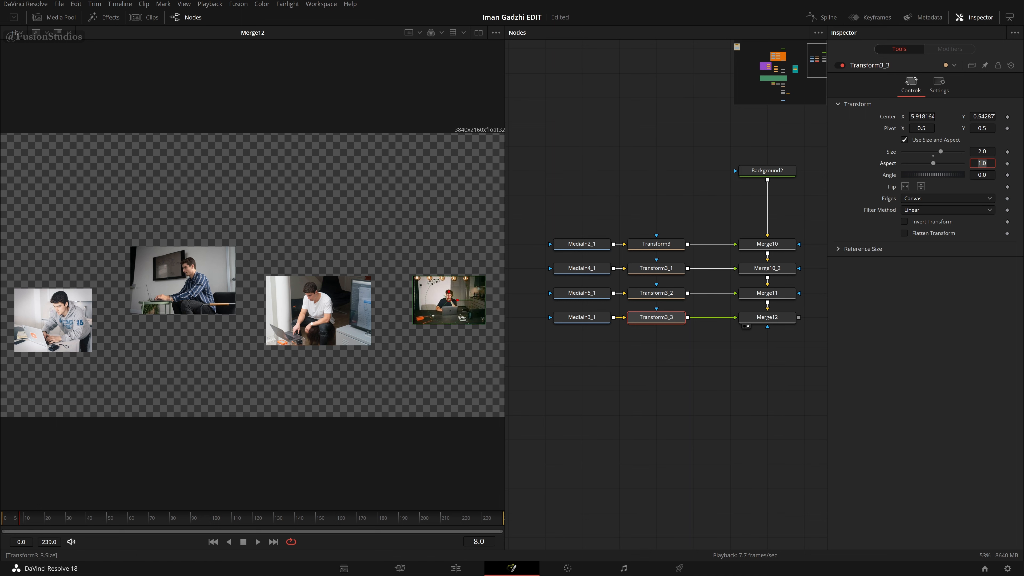
pyautogui.moveTo(451, 293); pyautogui.dragTo(450, 290)
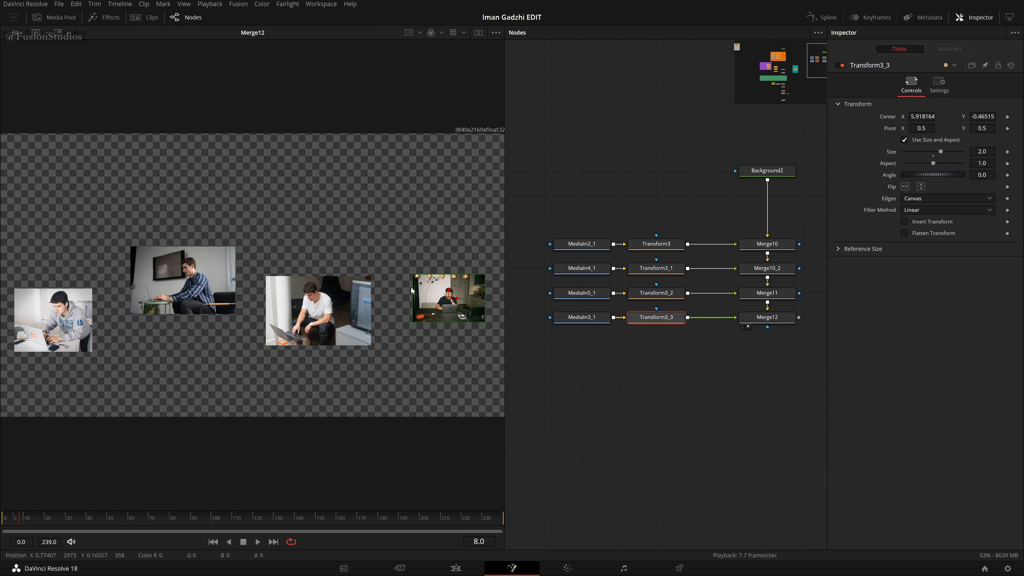
pyautogui.moveTo(100, 215); pyautogui.dragTo(536, 418)
pyautogui.moveTo(510, 165); pyautogui.dragTo(613, 464)
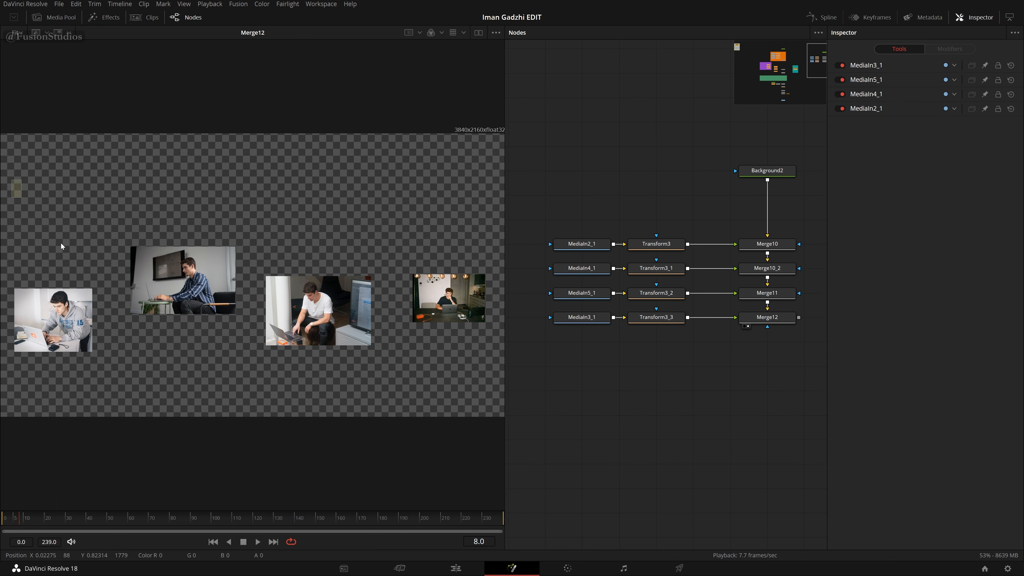
pyautogui.moveTo(669, 213); pyautogui.dragTo(650, 361)
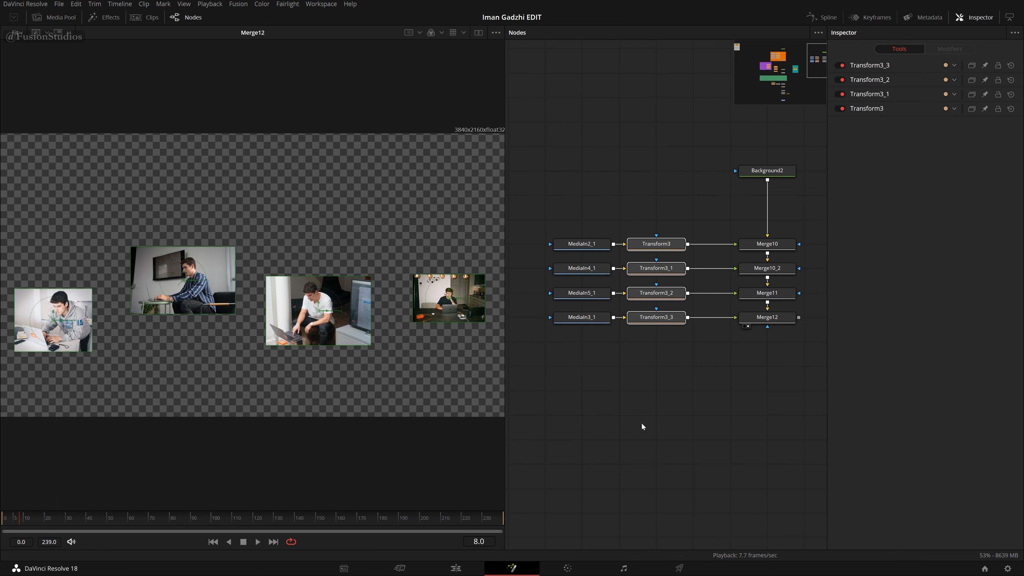
pyautogui.click(664, 382)
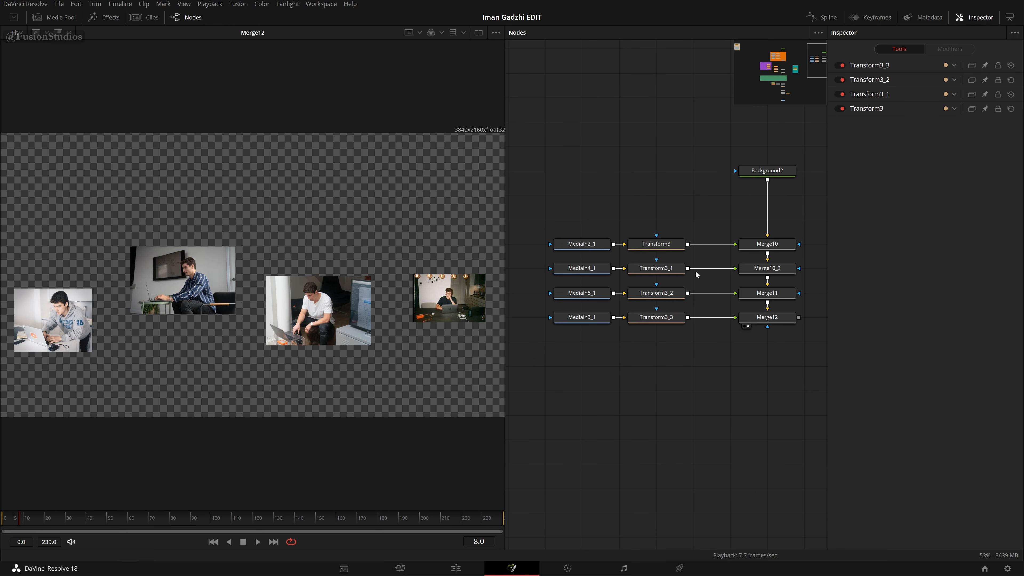
# Add an Underlay behind all the MediaIn, Transform3 and Merge nodes of the four image rows.
pyautogui.moveTo(566, 221)
pyautogui.mouseDown()
pyautogui.moveTo(824, 388)
pyautogui.moveTo(545, 227)
pyautogui.moveTo(574, 217)
pyautogui.mouseUp()
pyautogui.hotkey('shift', 'space')
pyautogui.write('xf')
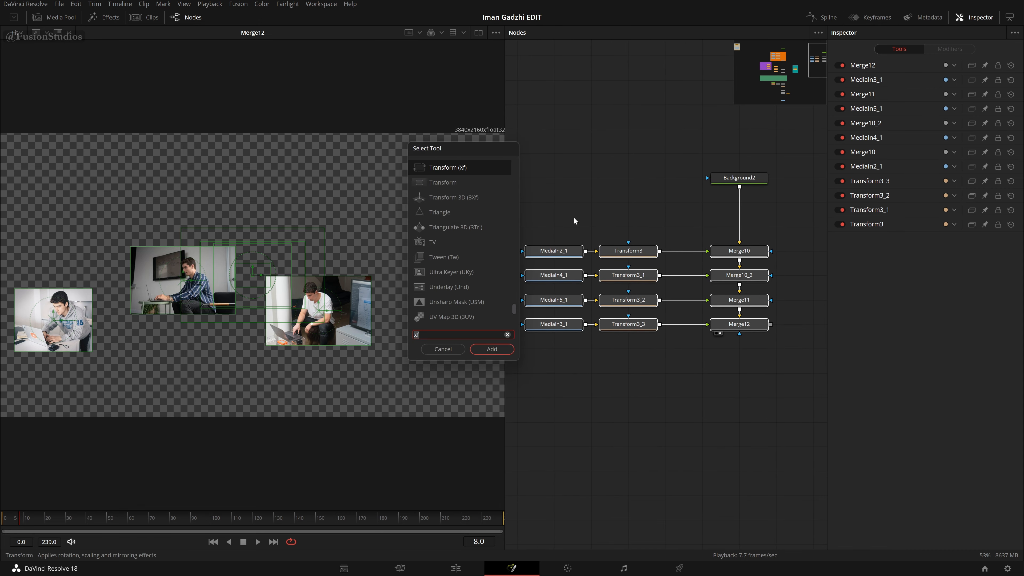
pyautogui.press('BackSpace')
pyautogui.press('BackSpace')
pyautogui.write('und')
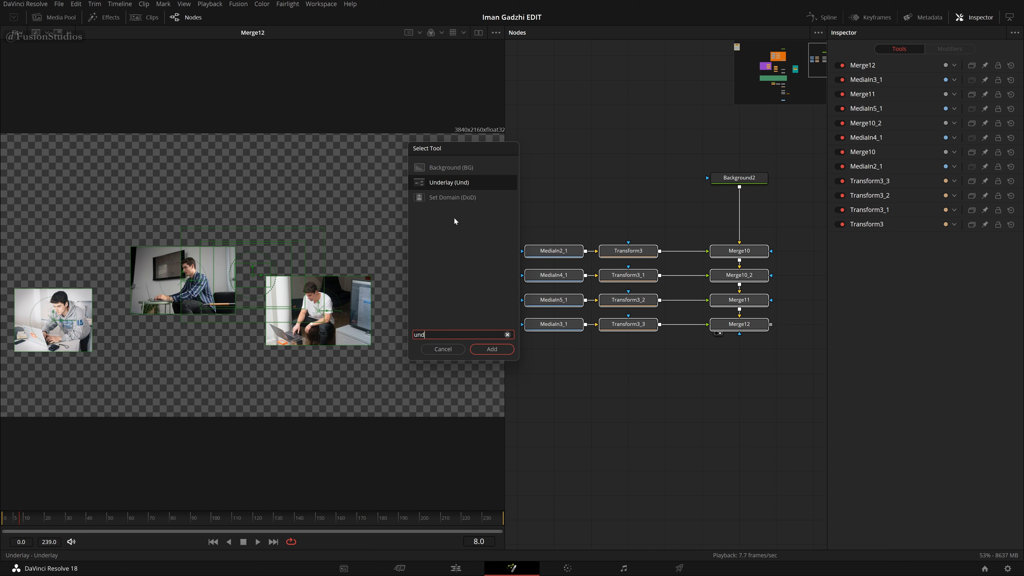
pyautogui.press('Return')
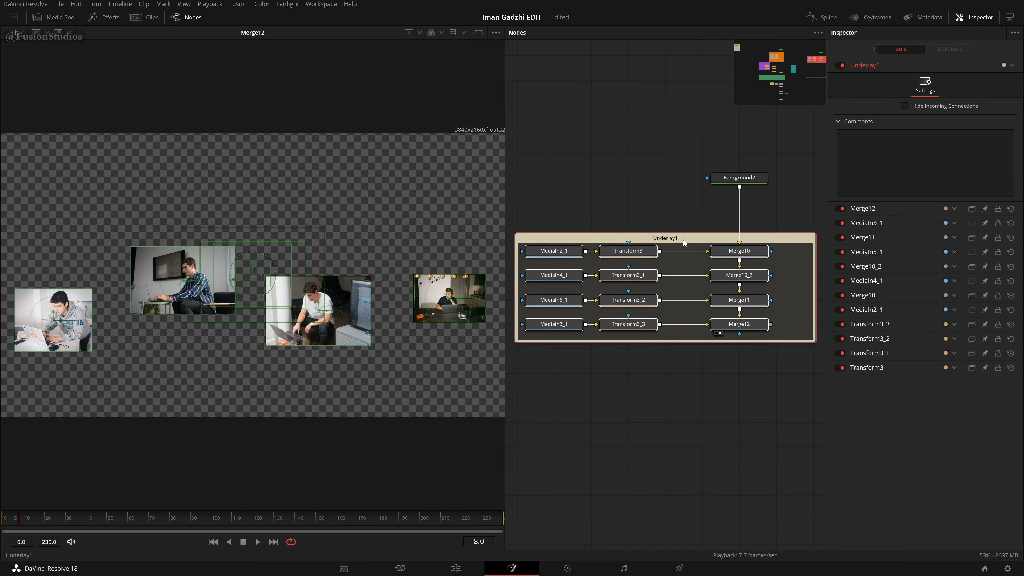
# Rename the underlay to CLIPS and color it and its nodes teal.
pyautogui.press('F2')
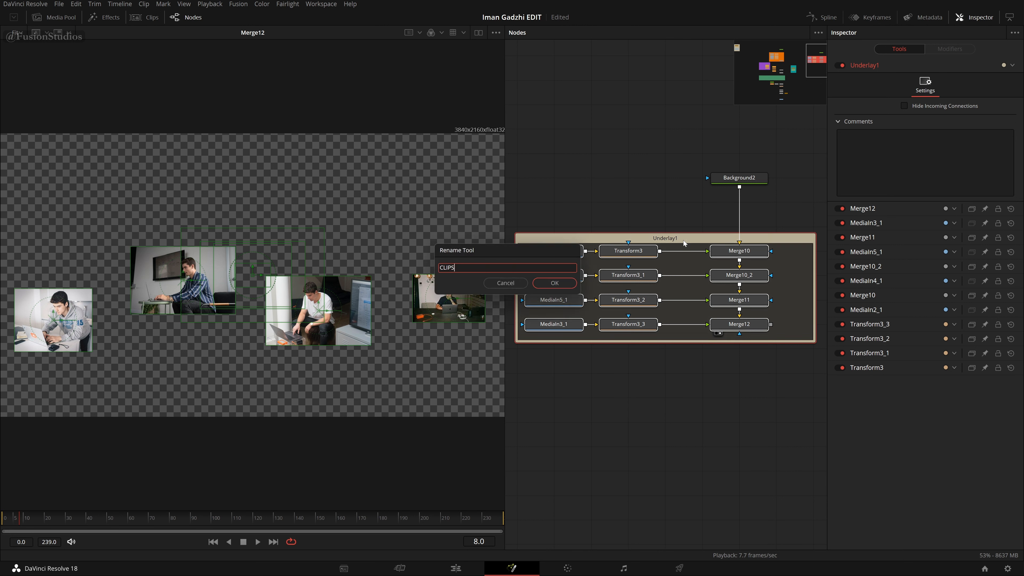
pyautogui.press('Return')
pyautogui.rightClick(682, 240)
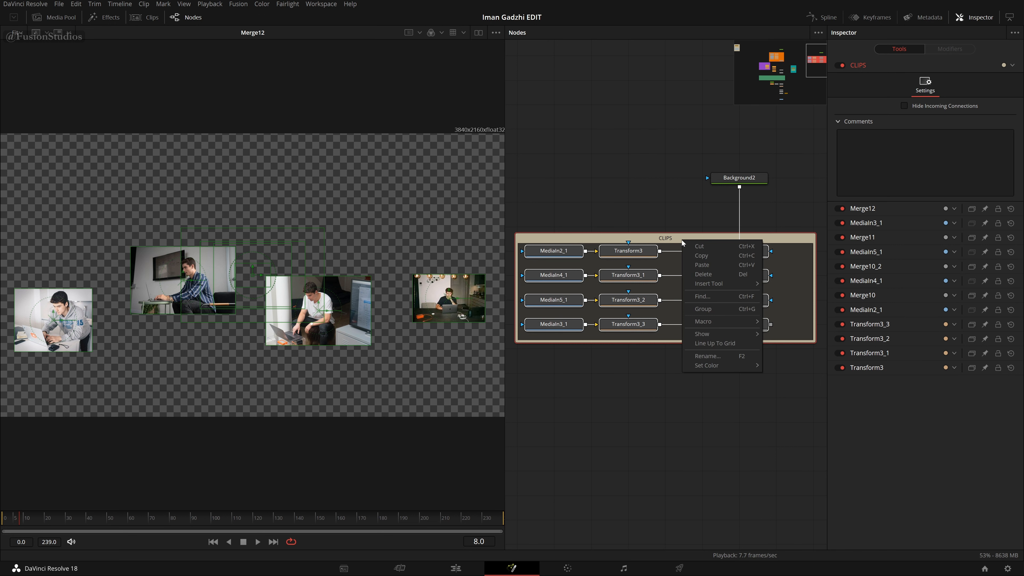
pyautogui.moveTo(735, 364)
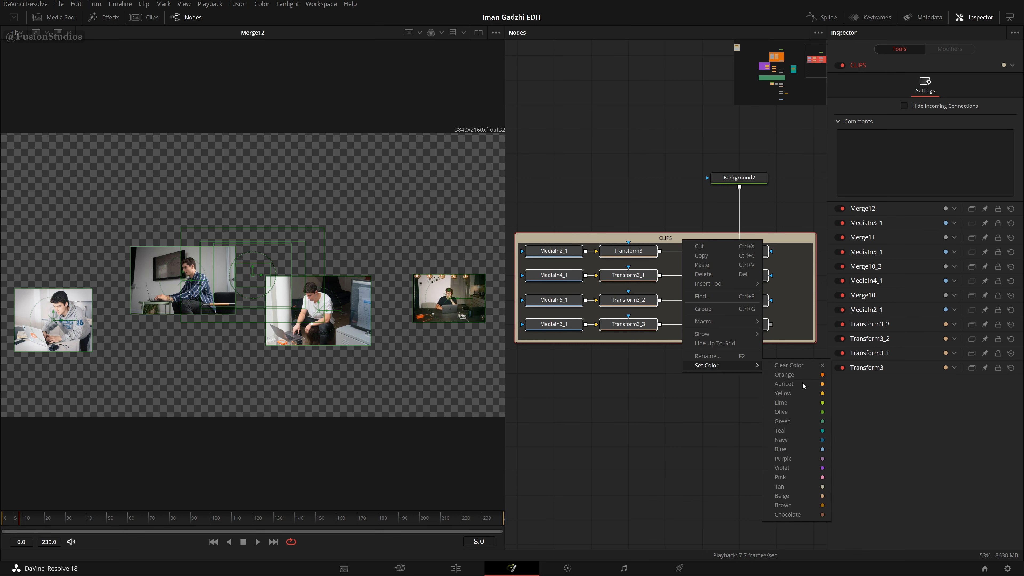
pyautogui.click(805, 425)
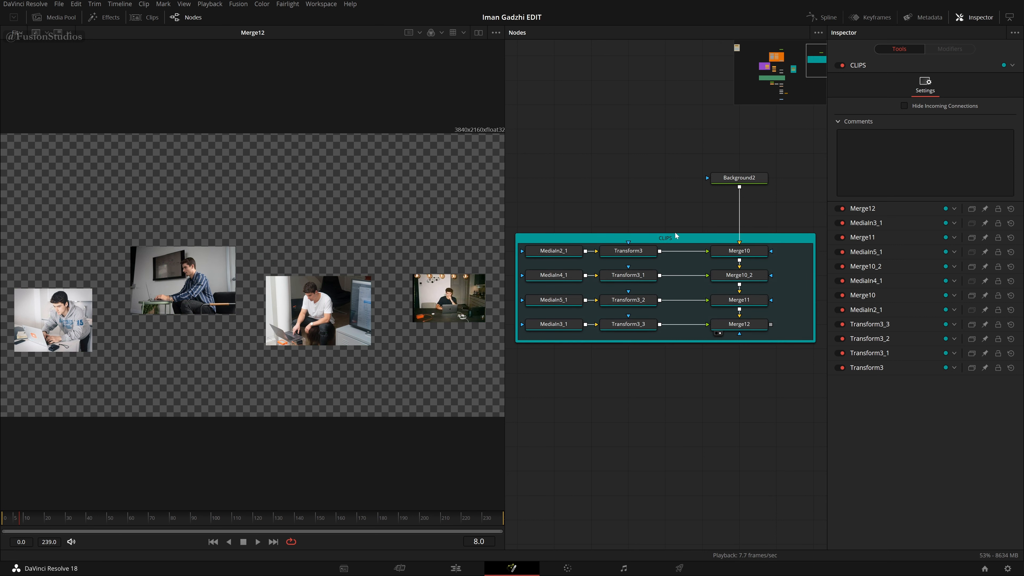
# Extend the CLIPS underlay slightly upward and color its four Transform nodes orange.
pyautogui.moveTo(672, 233); pyautogui.dragTo(623, 332)
pyautogui.rightClick(628, 325)
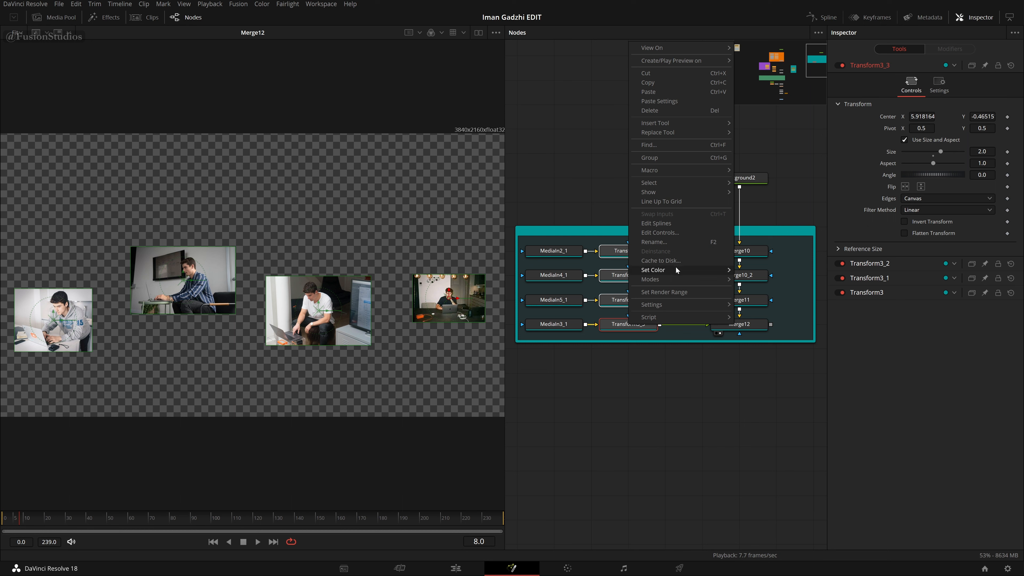
pyautogui.moveTo(678, 270)
pyautogui.click(769, 278)
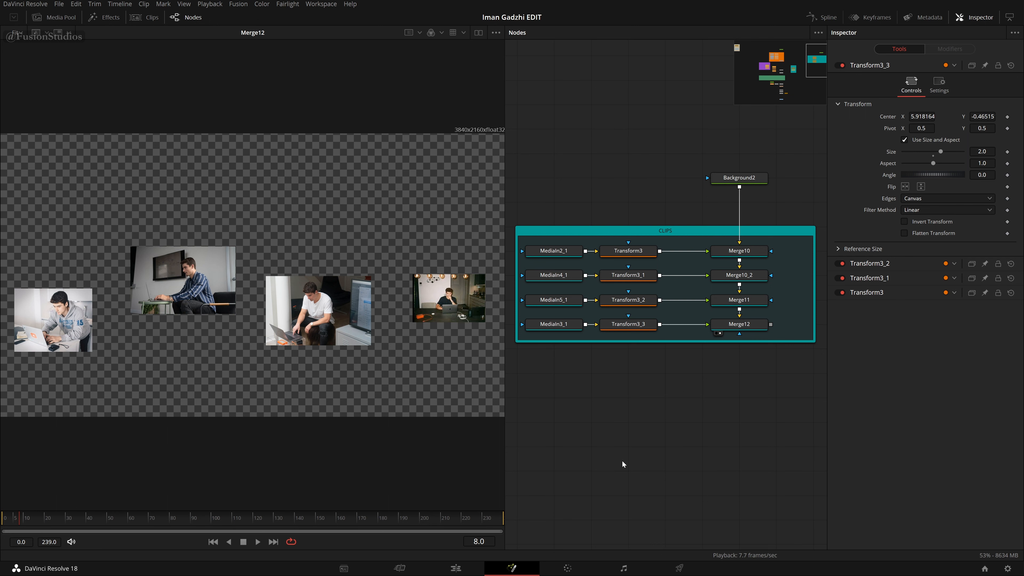
# Compare the CLIPS group with the original Canvas group in the finished node tree.
pyautogui.moveTo(633, 447); pyautogui.dragTo(860, 363)
pyautogui.moveTo(596, 414); pyautogui.dragTo(765, 352)
pyautogui.moveTo(641, 394); pyautogui.dragTo(732, 376)
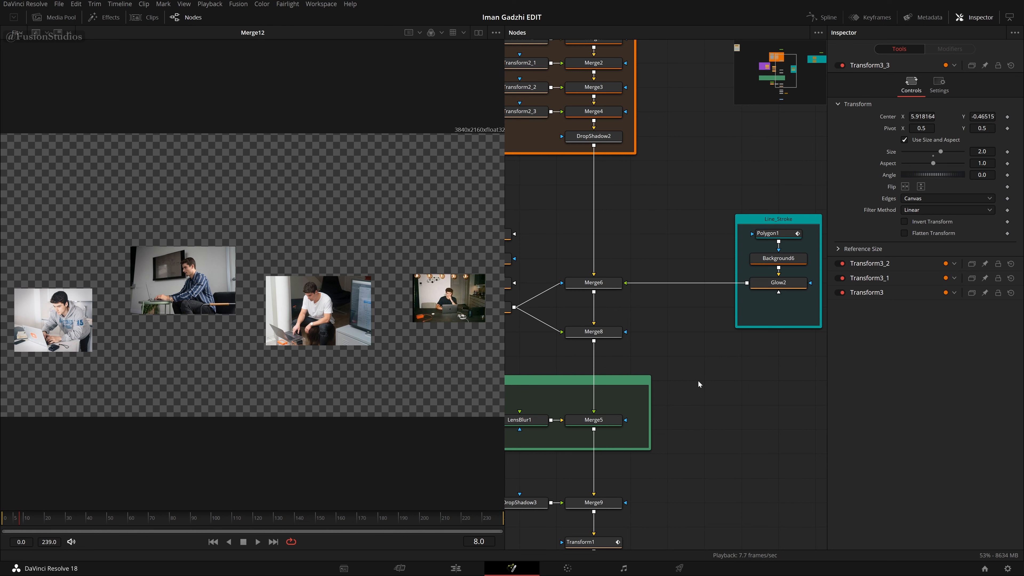
pyautogui.moveTo(699, 384); pyautogui.dragTo(755, 361)
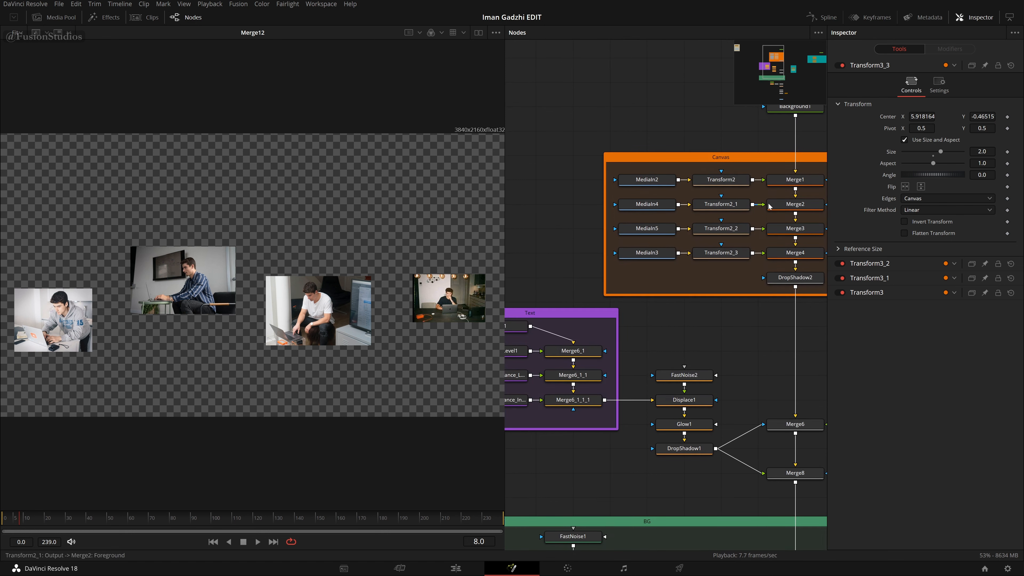
pyautogui.moveTo(735, 329); pyautogui.dragTo(615, 311)
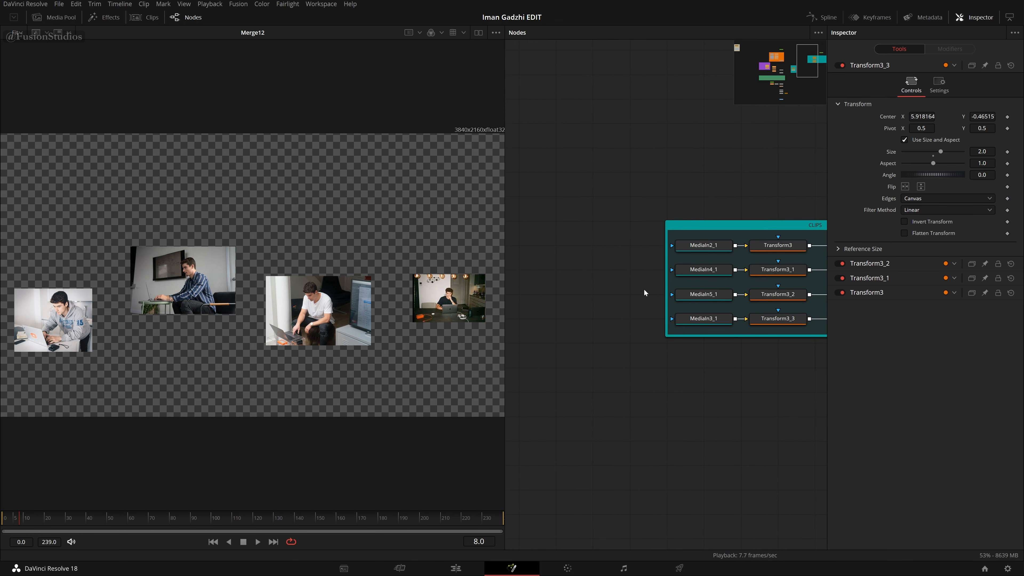
# Add a Drop Shadow node after Merge12, place it beneath Merge12 in the CLIPS group, and show it in the viewer.
pyautogui.moveTo(644, 289); pyautogui.dragTo(483, 268)
pyautogui.click(698, 301)
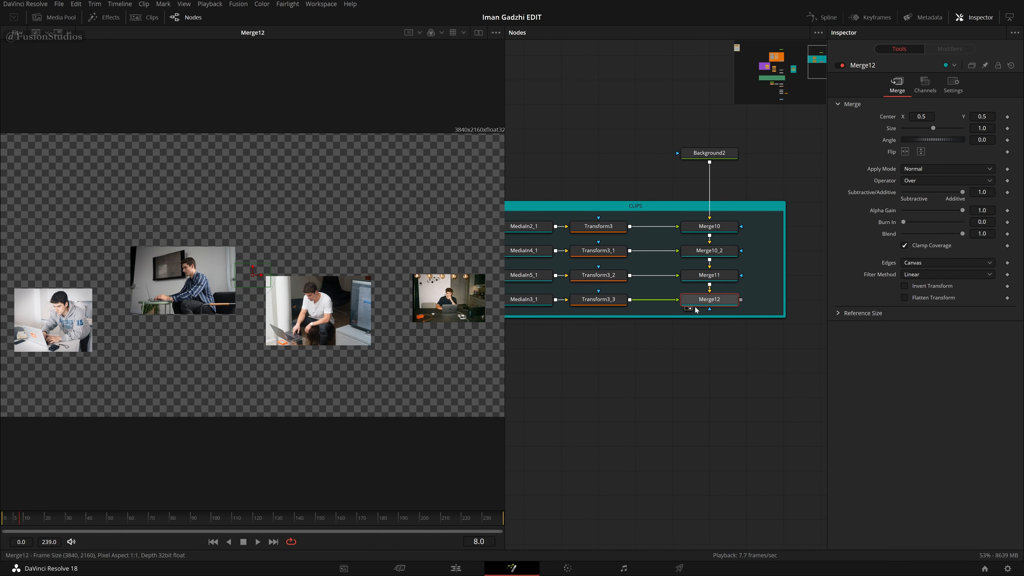
pyautogui.hotkey('shift', 'space')
pyautogui.write('und')
pyautogui.press('BackSpace')
pyautogui.press('BackSpace')
pyautogui.press('BackSpace')
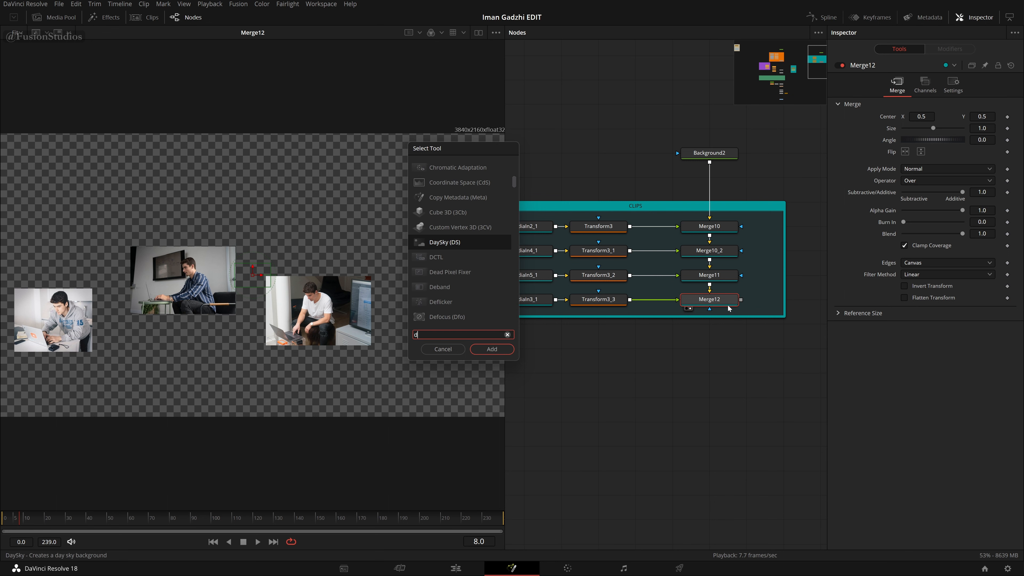
pyautogui.write('drop')
pyautogui.press('Return')
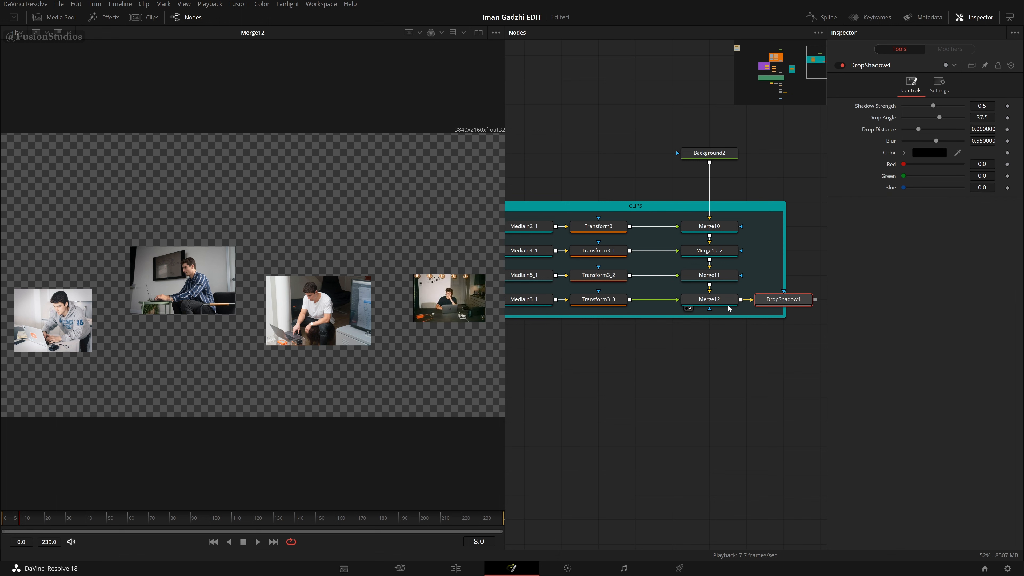
pyautogui.moveTo(807, 298); pyautogui.dragTo(240, 278)
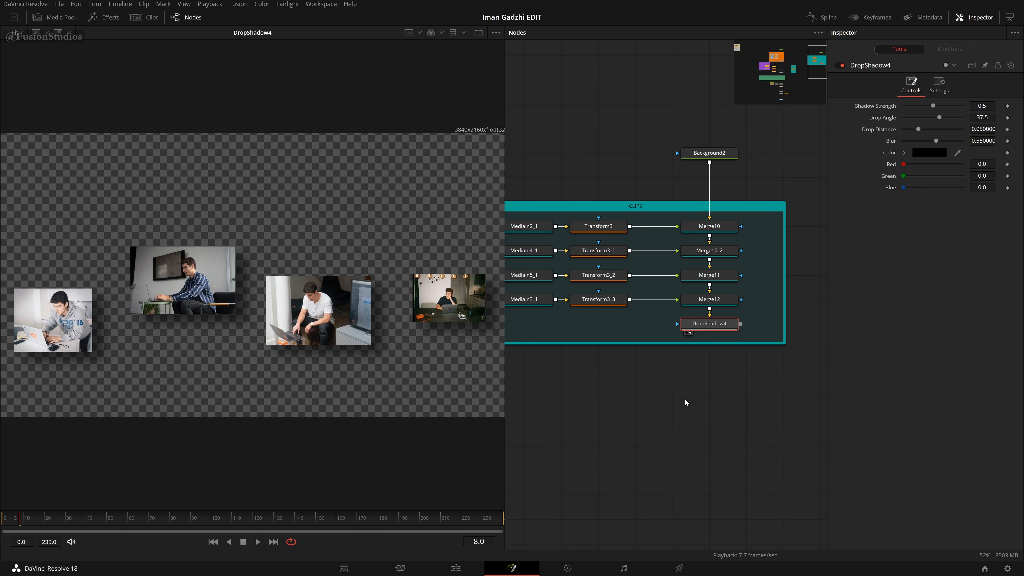
# Examine the Line_Stroke group and the neighboring parts of the finished node tree.
pyautogui.moveTo(705, 377); pyautogui.dragTo(780, 318)
pyautogui.moveTo(613, 373); pyautogui.dragTo(883, 345)
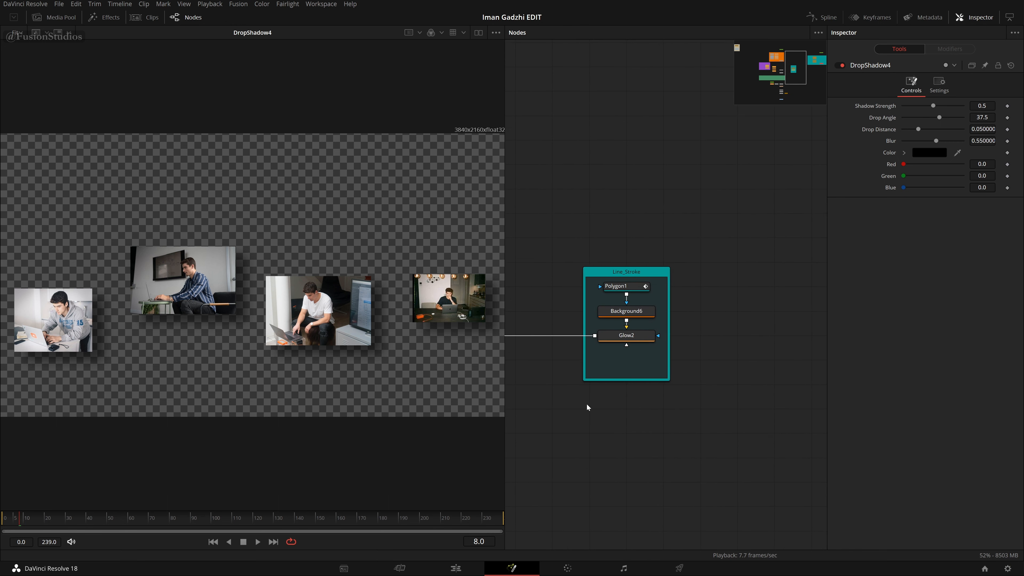
pyautogui.moveTo(587, 408); pyautogui.dragTo(823, 435)
pyautogui.moveTo(639, 309); pyautogui.dragTo(723, 320)
pyautogui.moveTo(590, 280)
pyautogui.mouseDown()
pyautogui.moveTo(749, 283)
pyautogui.moveTo(469, 272)
pyautogui.mouseUp()
pyautogui.moveTo(743, 279); pyautogui.dragTo(368, 288)
pyautogui.moveTo(599, 295); pyautogui.dragTo(452, 250)
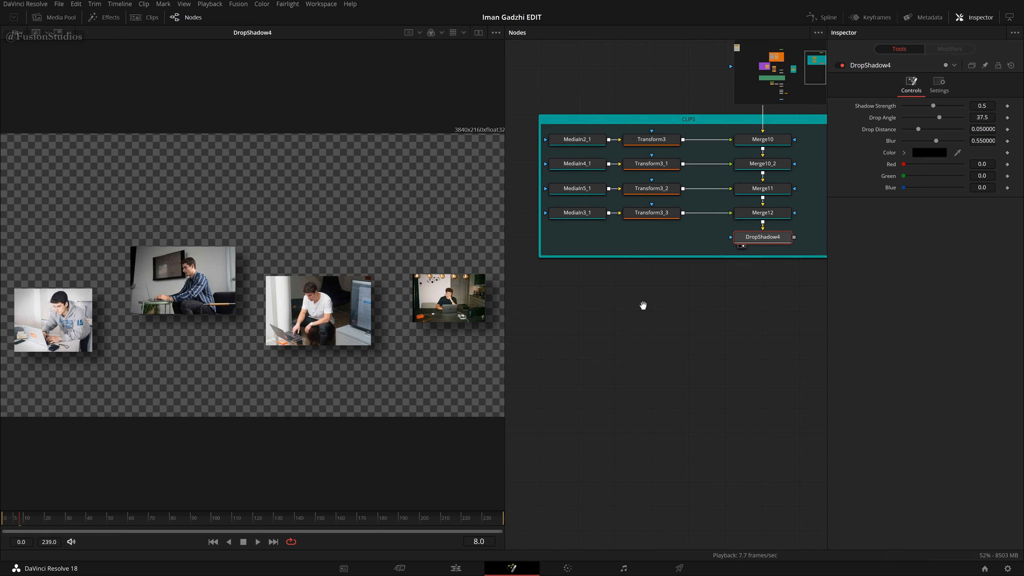
pyautogui.moveTo(643, 306); pyautogui.dragTo(618, 255)
# Add a Text+ node in the empty area below the CLIPS group.
pyautogui.click(601, 278)
pyautogui.hotkey('shift', 'space')
pyautogui.click(443, 350)
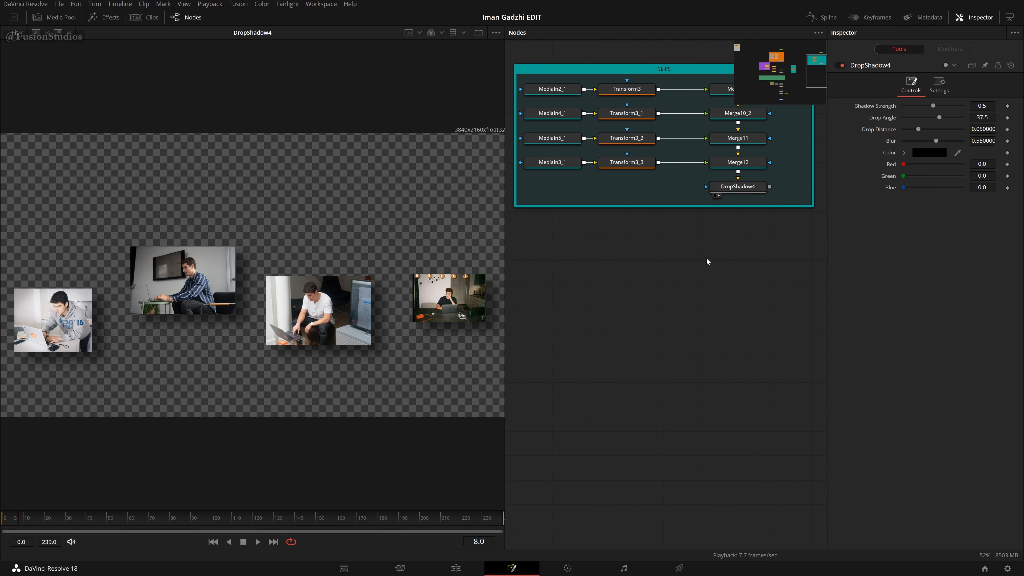
pyautogui.press('space')
pyautogui.hotkey('shift', 'space')
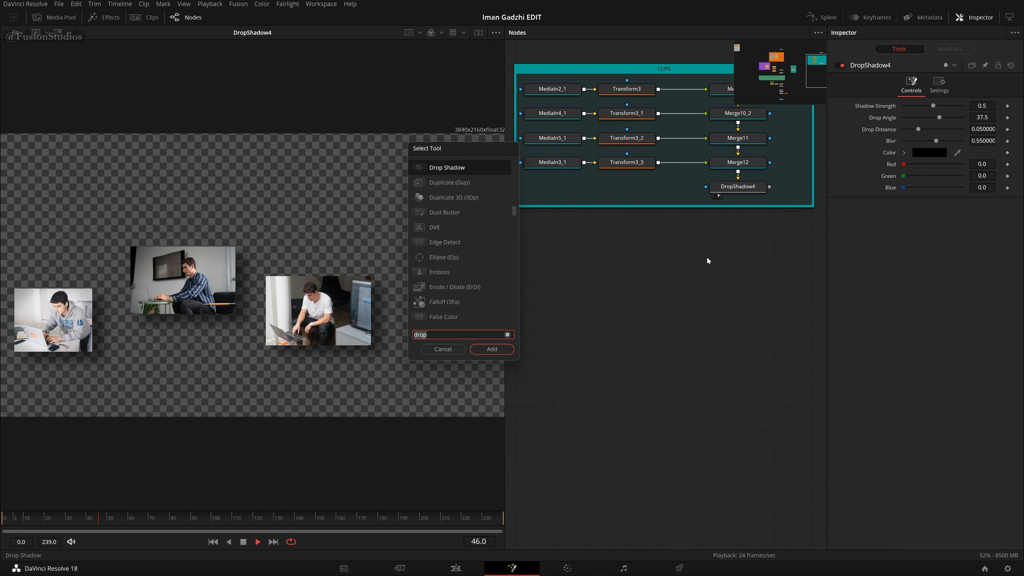
pyautogui.write('text')
pyautogui.press('Down')
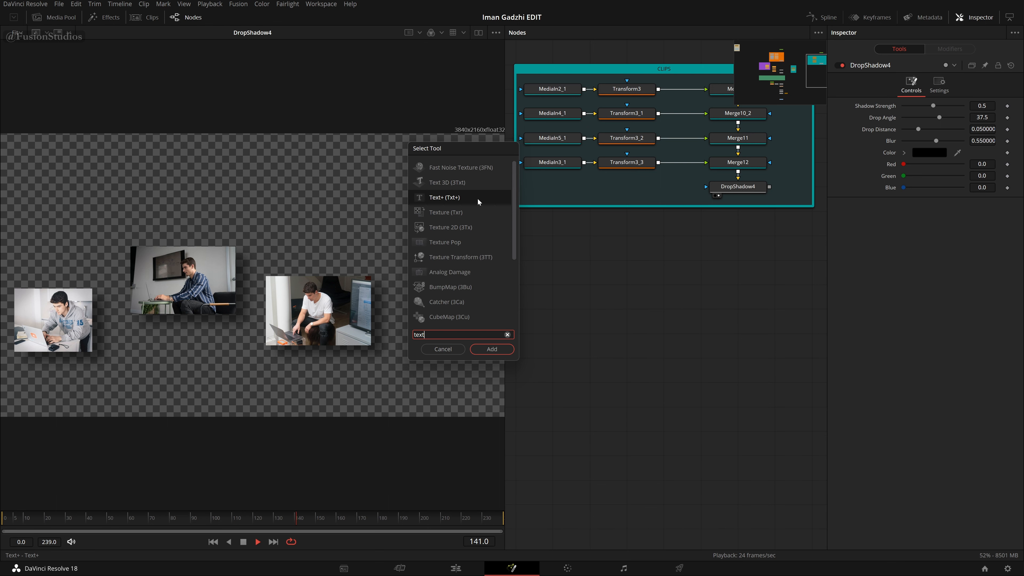
pyautogui.press('Return')
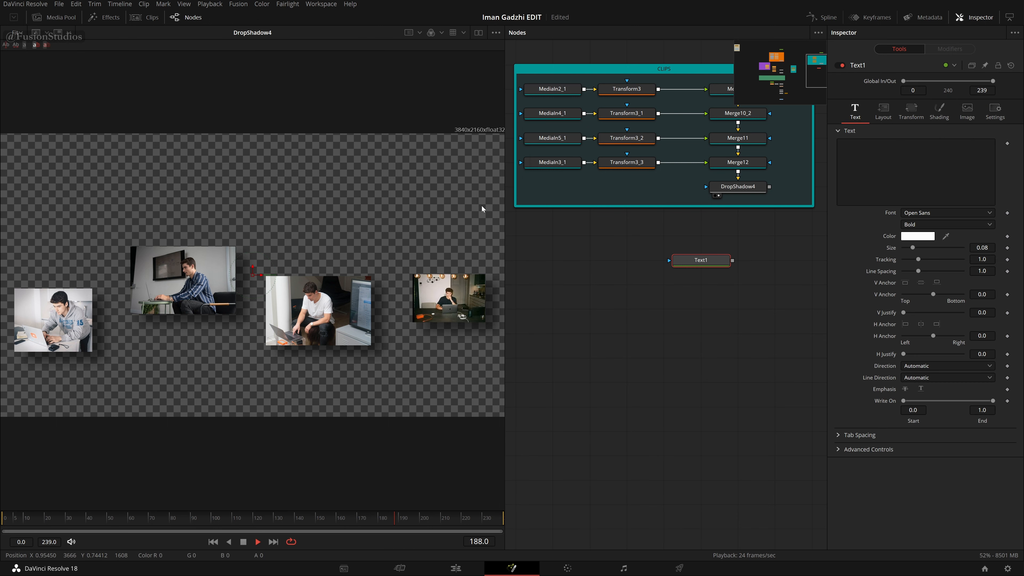
# Stop playback at the first frame and move the Text+ node beneath the MediaIn column.
pyautogui.click(243, 543)
pyautogui.click(214, 542)
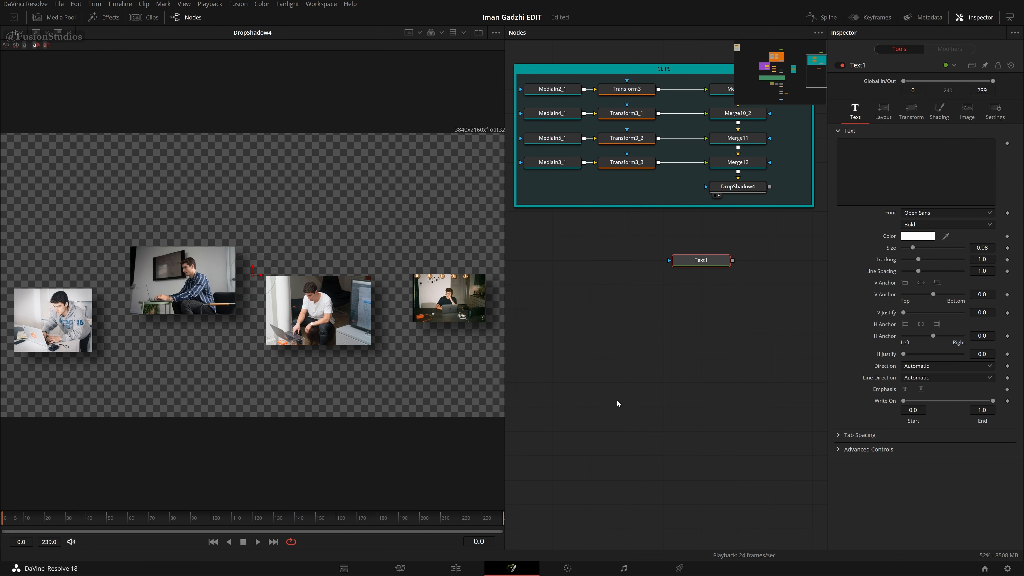
pyautogui.moveTo(708, 252); pyautogui.dragTo(560, 252)
pyautogui.moveTo(609, 303); pyautogui.dragTo(664, 311)
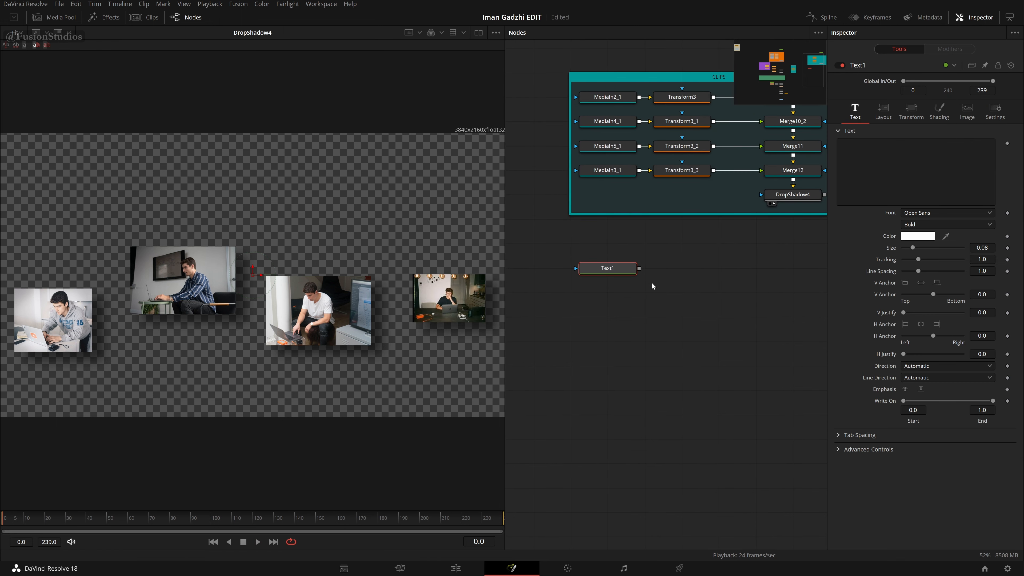
# Rename the Text+ node to one and set its text to $100.
pyautogui.press('F2')
pyautogui.write('one')
pyautogui.press('Return')
pyautogui.click(916, 172)
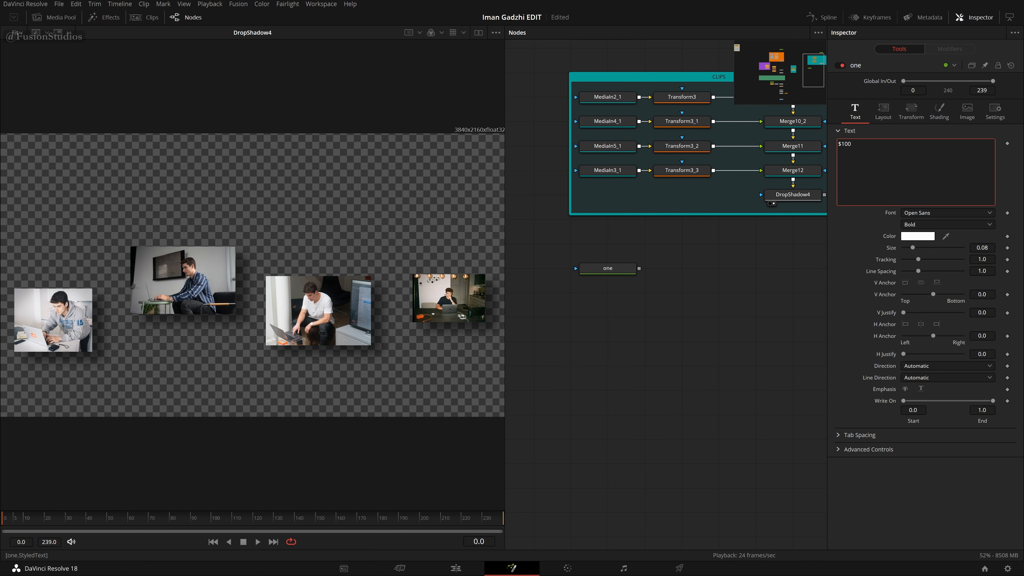
# Merge the text node one over the DropShadow4 output, placing the new Merge directly below DropShadow4.
pyautogui.moveTo(647, 275); pyautogui.dragTo(666, 258)
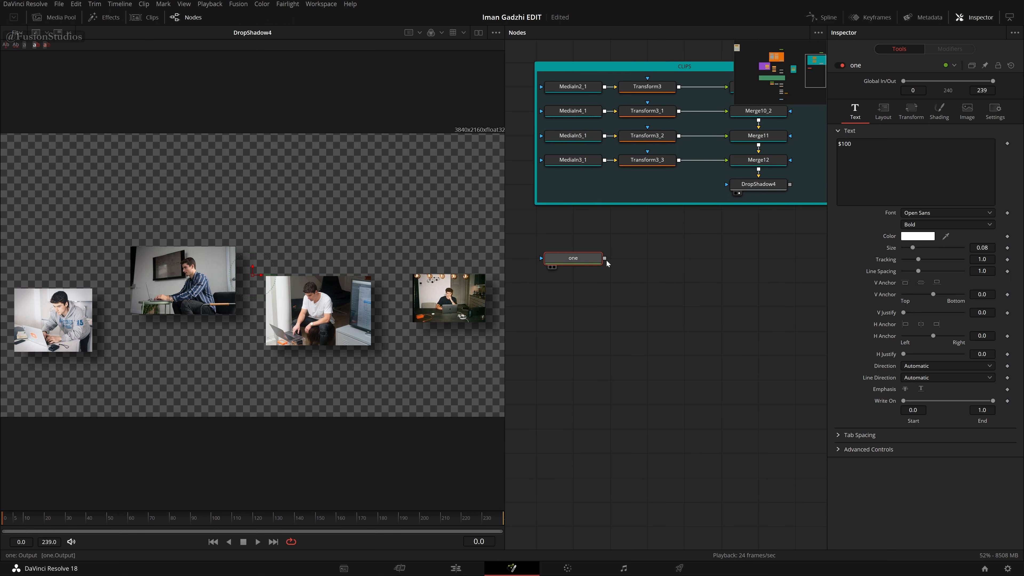
pyautogui.click(640, 269)
pyautogui.hotkey('shift', 'space')
pyautogui.write('text')
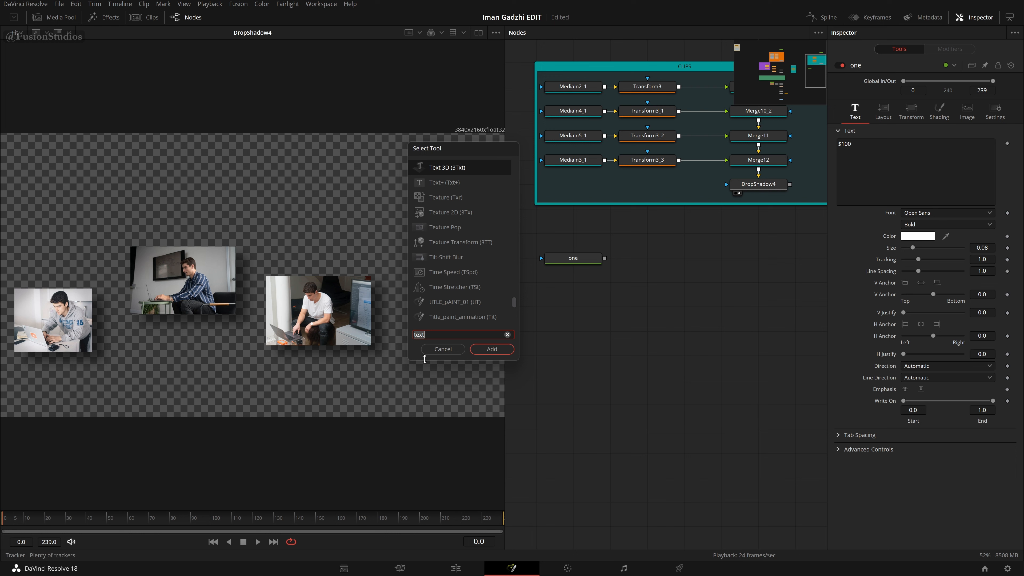
pyautogui.press('Escape')
pyautogui.moveTo(604, 259); pyautogui.dragTo(773, 185)
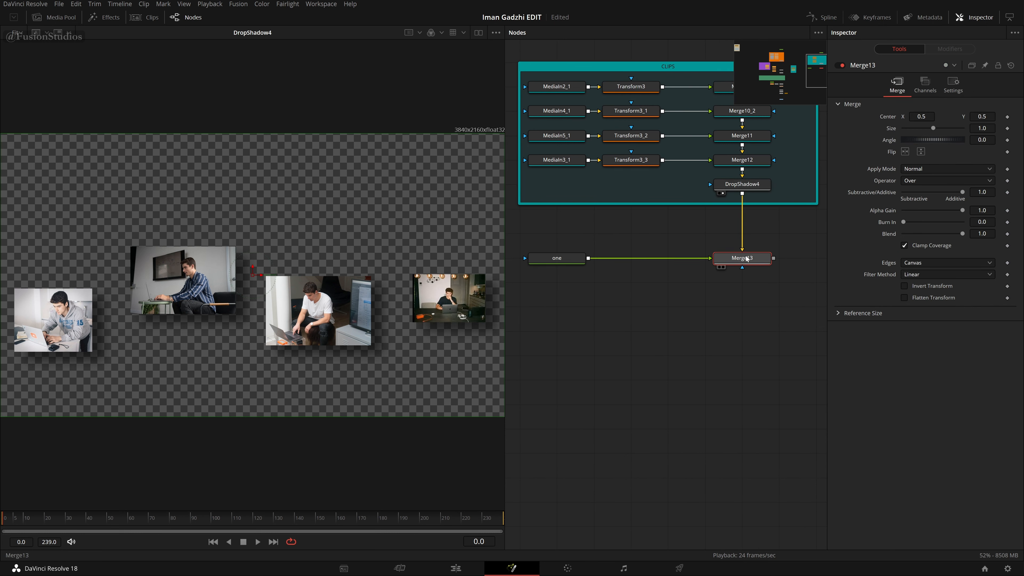
pyautogui.moveTo(794, 283); pyautogui.dragTo(702, 344)
pyautogui.moveTo(694, 97); pyautogui.dragTo(648, 269)
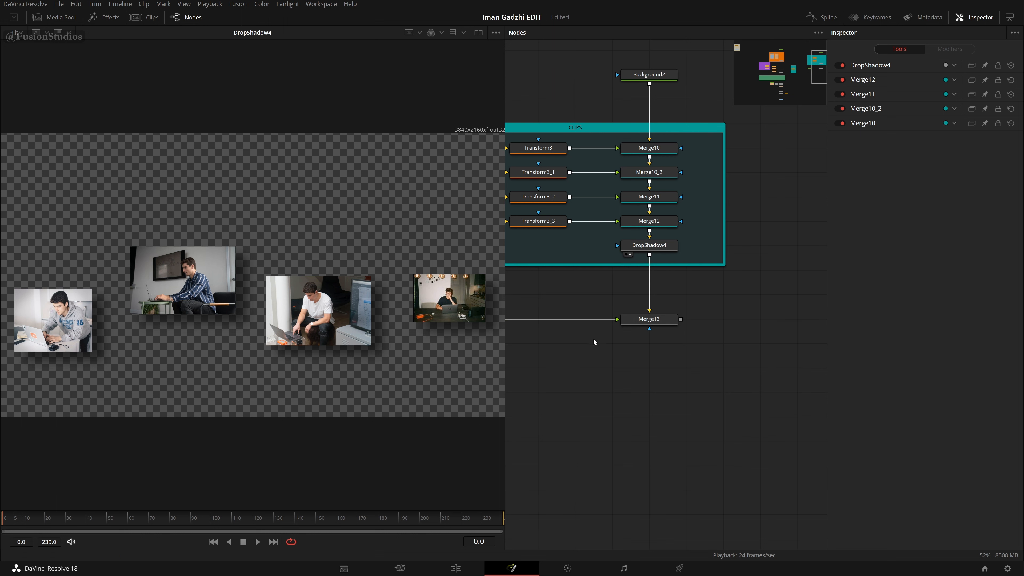
pyautogui.moveTo(595, 339); pyautogui.dragTo(679, 348)
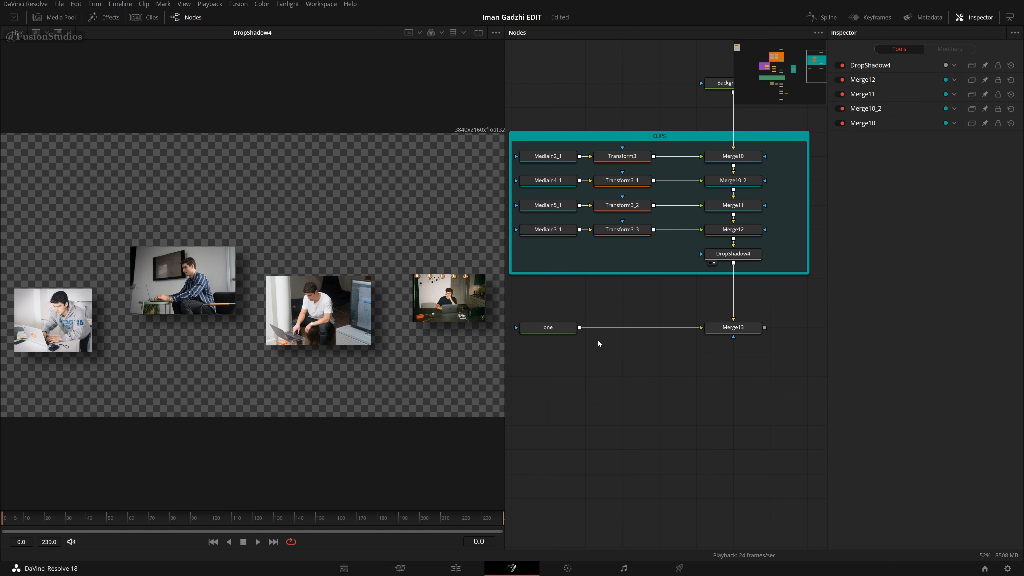
# Show Merge13 in the viewer and position the $100 text centered below the first image.
pyautogui.press('2')
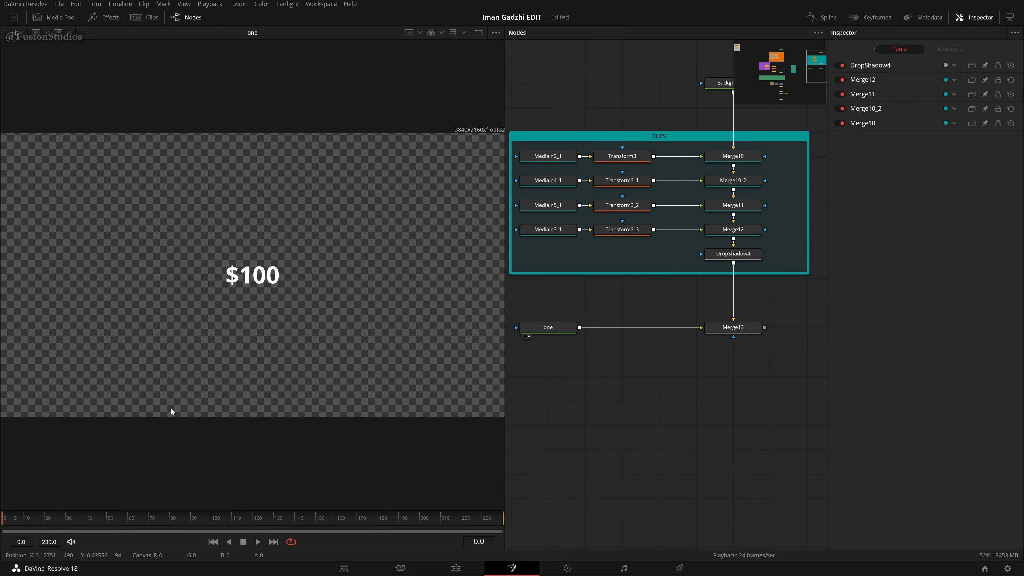
pyautogui.press('2')
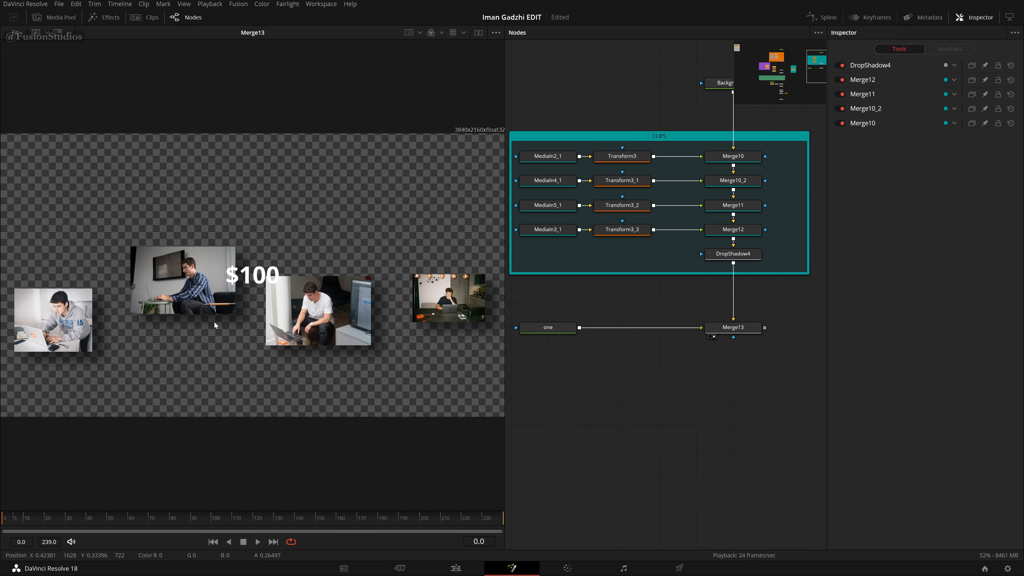
pyautogui.click(566, 332)
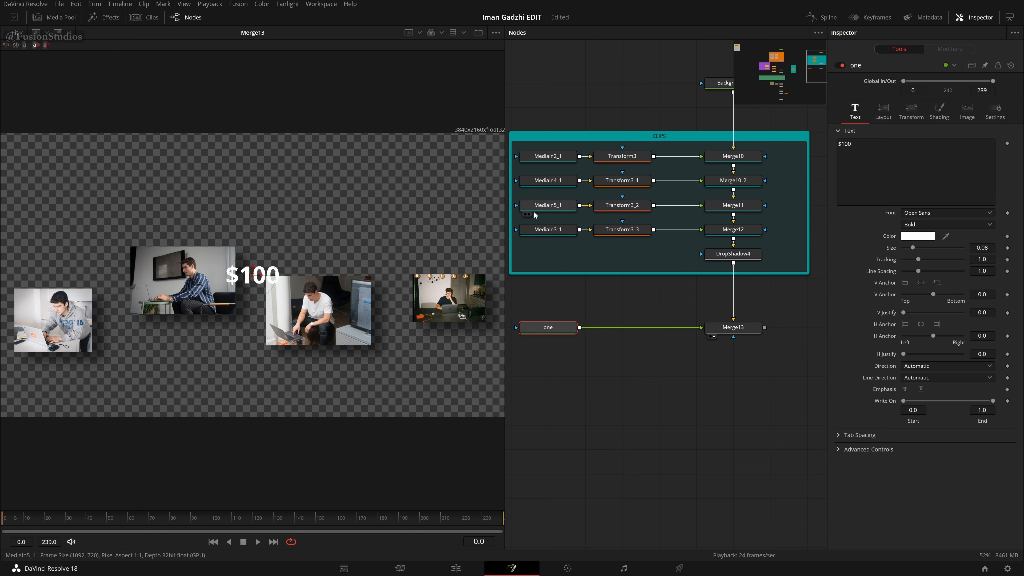
pyautogui.moveTo(253, 277); pyautogui.dragTo(127, 294)
pyautogui.moveTo(204, 303); pyautogui.dragTo(137, 363)
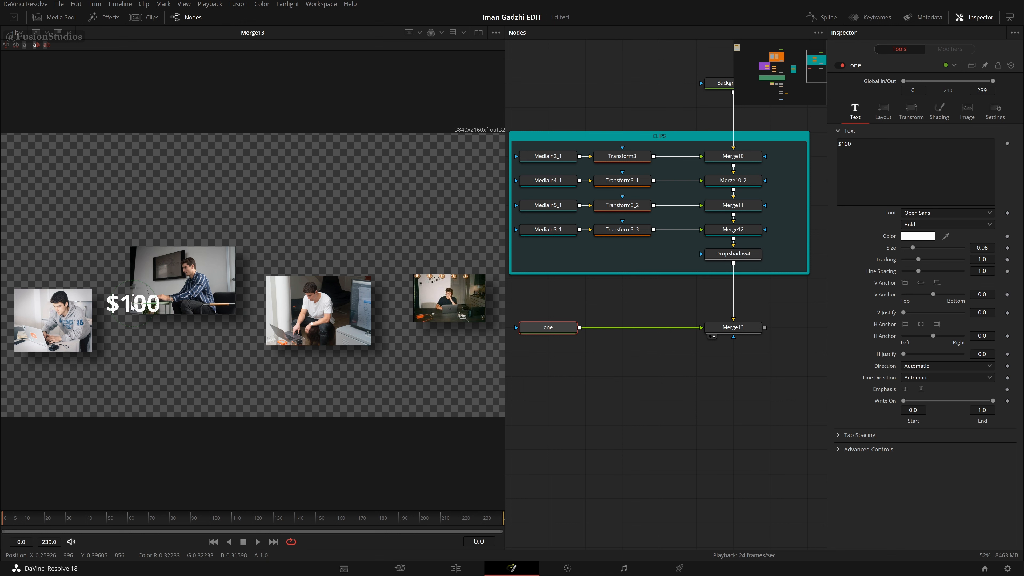
pyautogui.moveTo(129, 314); pyautogui.dragTo(65, 375)
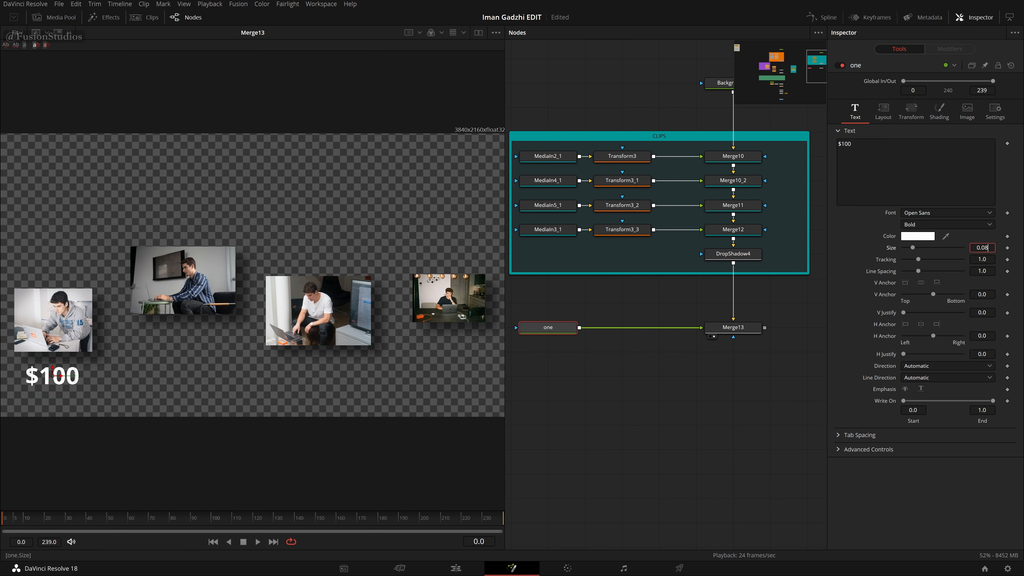
# Reduce the $100 text size to 0.05 and nudge it slightly under the first image.
pyautogui.write('0.04')
pyautogui.press('Tab')
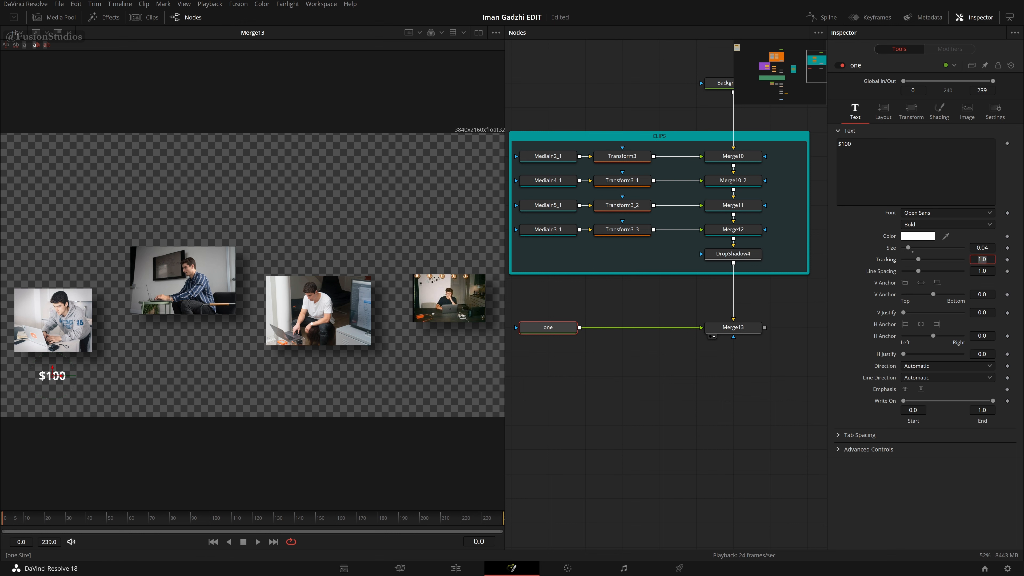
pyautogui.click(989, 247)
pyautogui.write('5')
pyautogui.press('Tab')
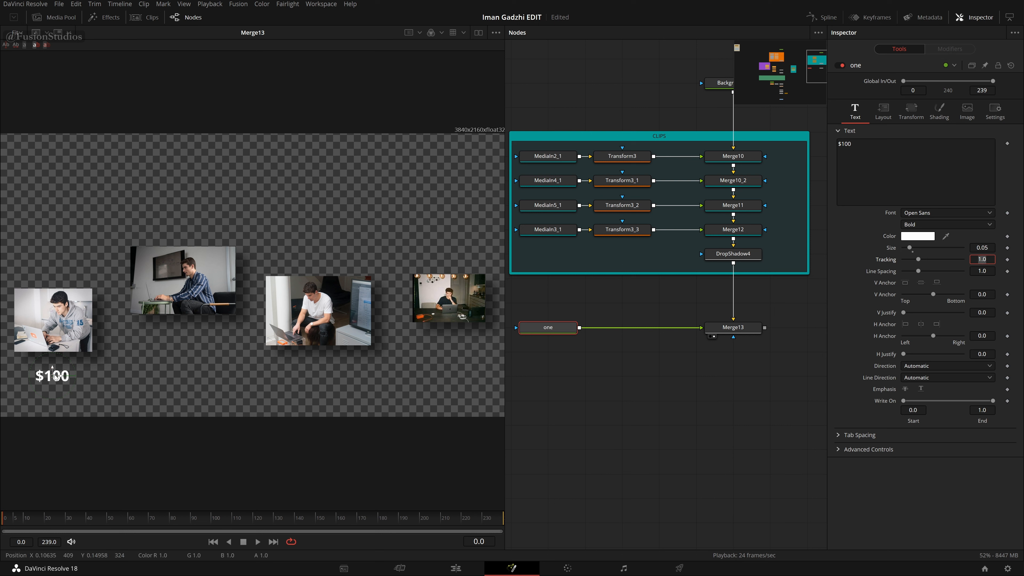
pyautogui.moveTo(54, 376); pyautogui.dragTo(53, 377)
# Format the $100 text in cyan Rockwell Extra Bold at size 0.0346.
pyautogui.click(918, 238)
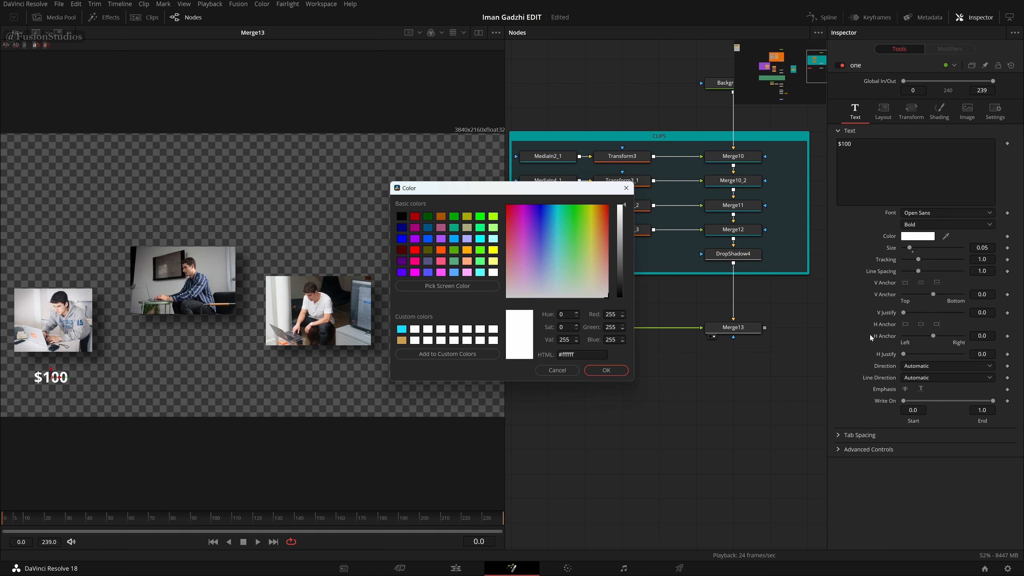
pyautogui.moveTo(558, 204); pyautogui.dragTo(556, 199)
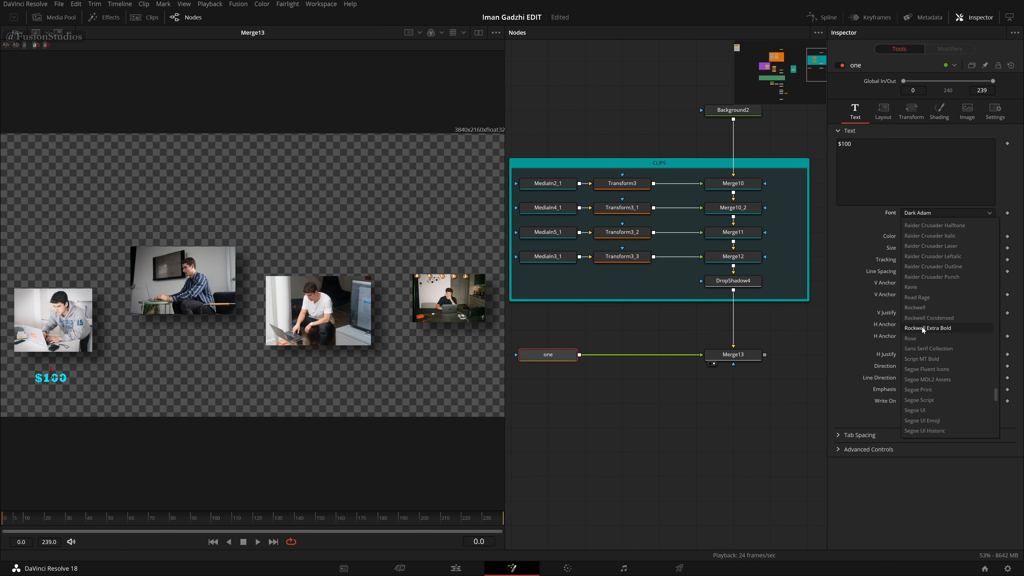
pyautogui.click(923, 328)
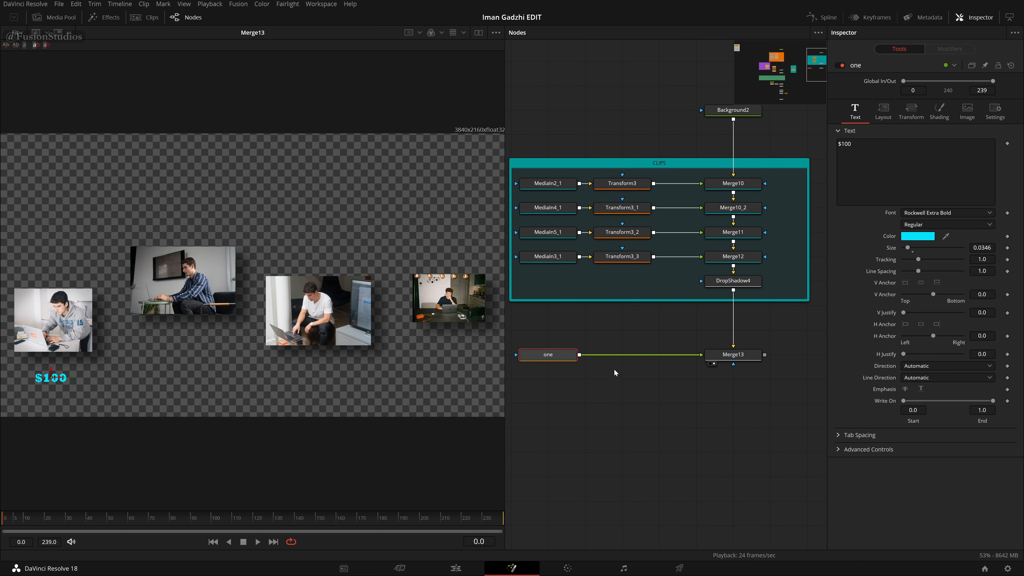
pyautogui.moveTo(642, 395); pyautogui.dragTo(770, 306)
pyautogui.click(689, 321)
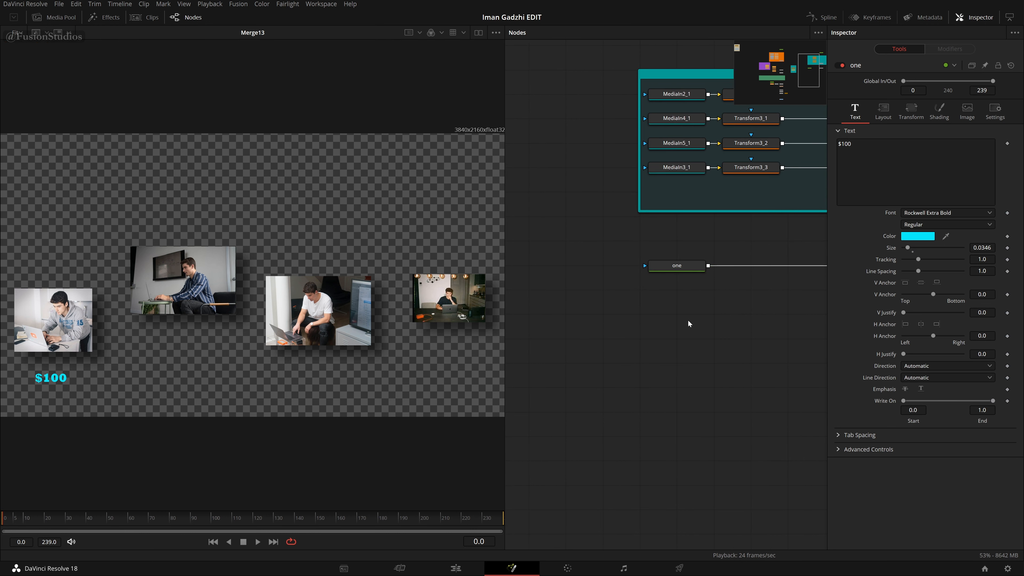
pyautogui.hotkey('ctrl', 'v')
pyautogui.moveTo(708, 266); pyautogui.dragTo(791, 273)
pyautogui.hotkey('ctrl', 'z')
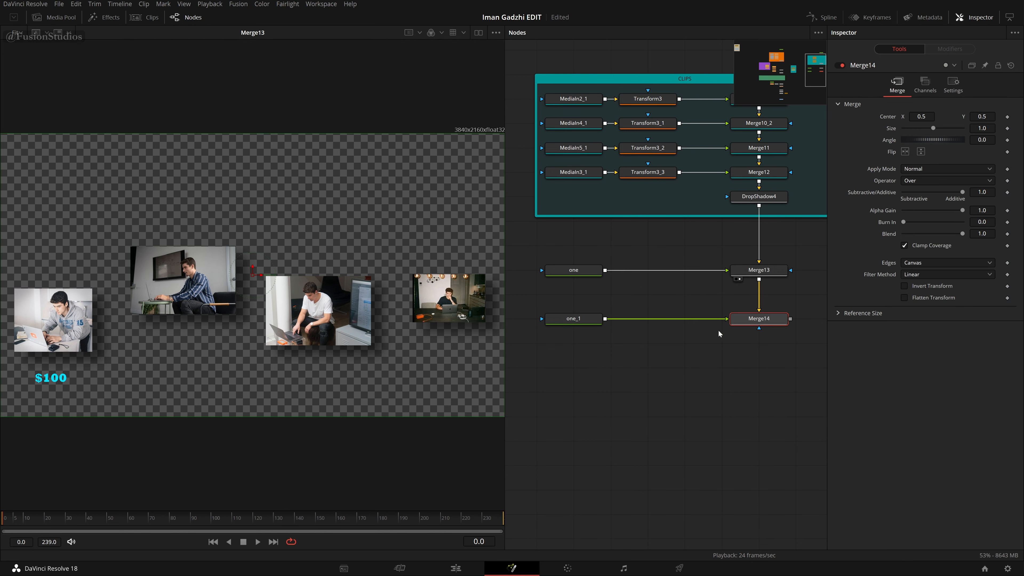
pyautogui.moveTo(768, 357); pyautogui.dragTo(559, 313)
pyautogui.moveTo(761, 322); pyautogui.dragTo(769, 268)
pyautogui.click(770, 330)
pyautogui.press('Delete')
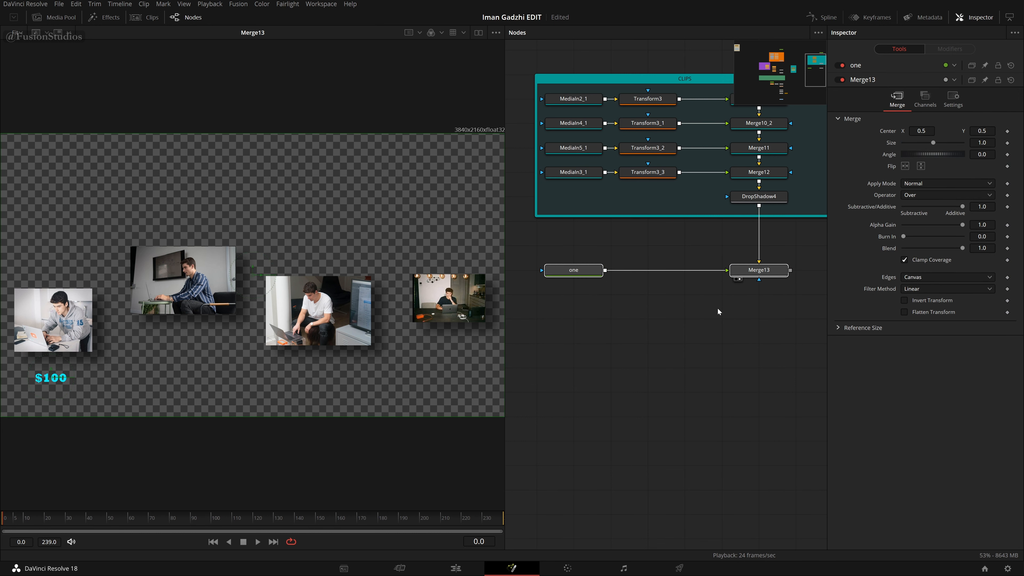
# Duplicate the one text node together with Merge13 below the originals, and connect Merge13's output to the duplicated Merge.
pyautogui.hotkey('ctrl', 'c')
pyautogui.hotkey('ctrl', 'v')
pyautogui.moveTo(785, 317); pyautogui.dragTo(637, 315)
pyautogui.moveTo(610, 362); pyautogui.dragTo(703, 371)
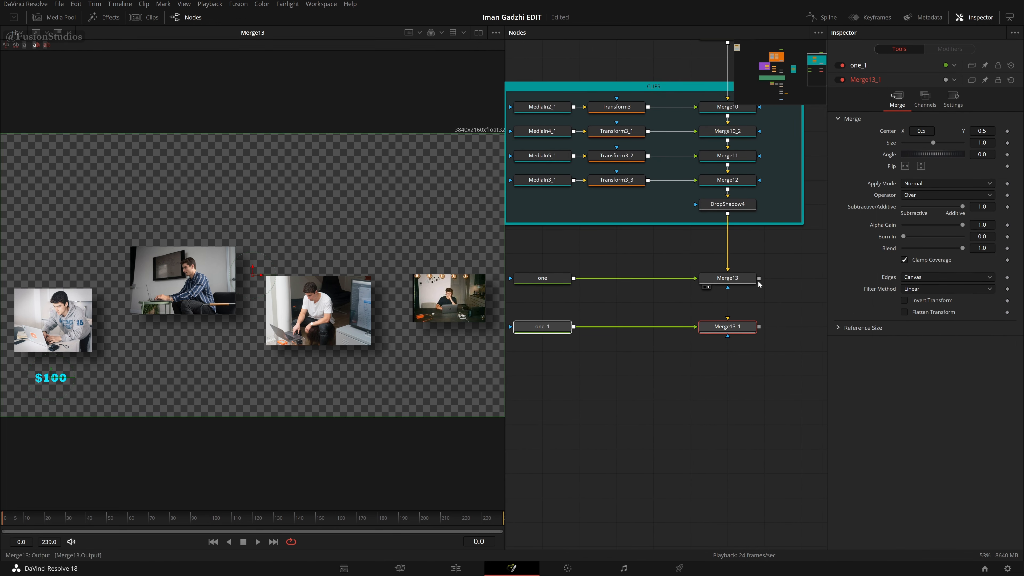
pyautogui.moveTo(760, 277); pyautogui.dragTo(728, 331)
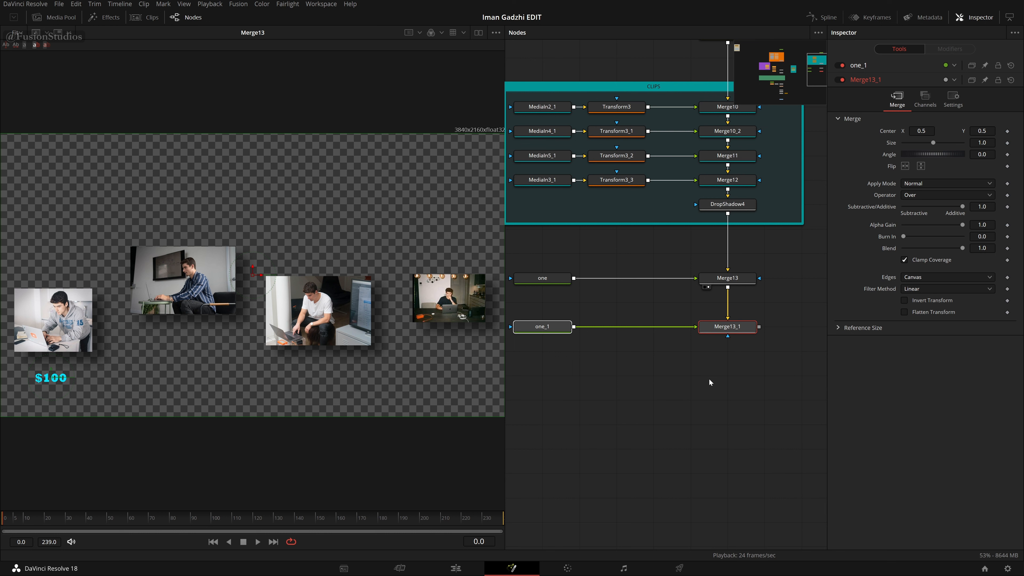
# Move the duplicated row directly beneath the first, changing its text to $1000, and show Merge13_1 in the viewer.
pyautogui.moveTo(754, 365); pyautogui.dragTo(504, 299)
pyautogui.moveTo(757, 320); pyautogui.dragTo(757, 296)
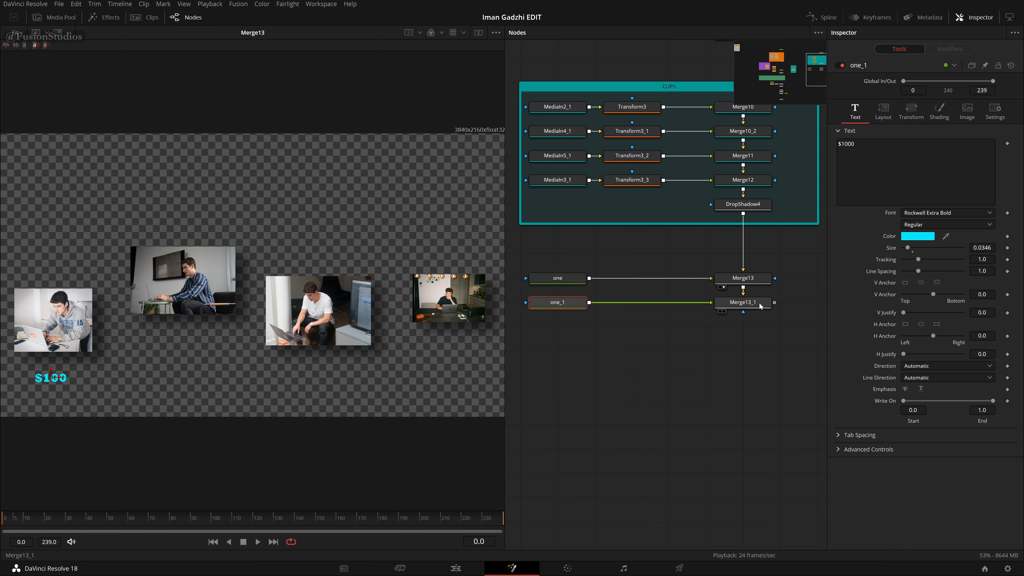
pyautogui.press('1')
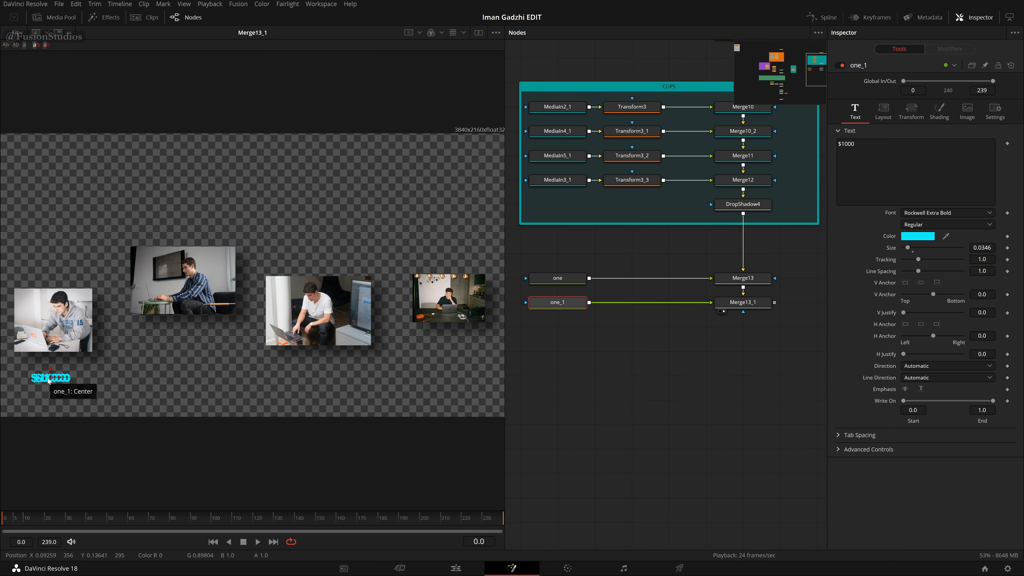
# Move the $1000 text away from the $100 label and centre it just beneath the second image.
pyautogui.moveTo(50, 380); pyautogui.dragTo(177, 346)
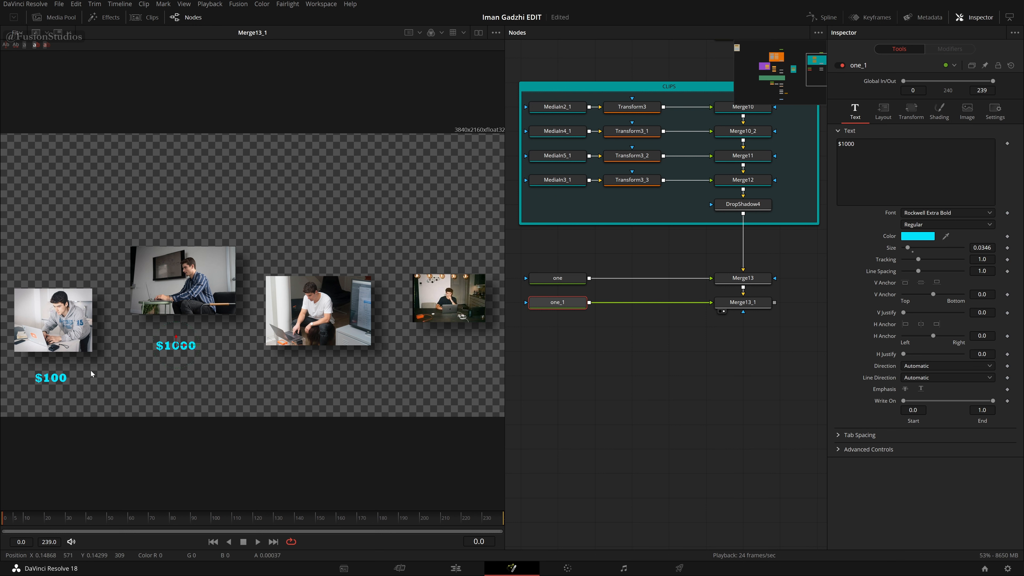
pyautogui.moveTo(177, 347); pyautogui.dragTo(182, 349)
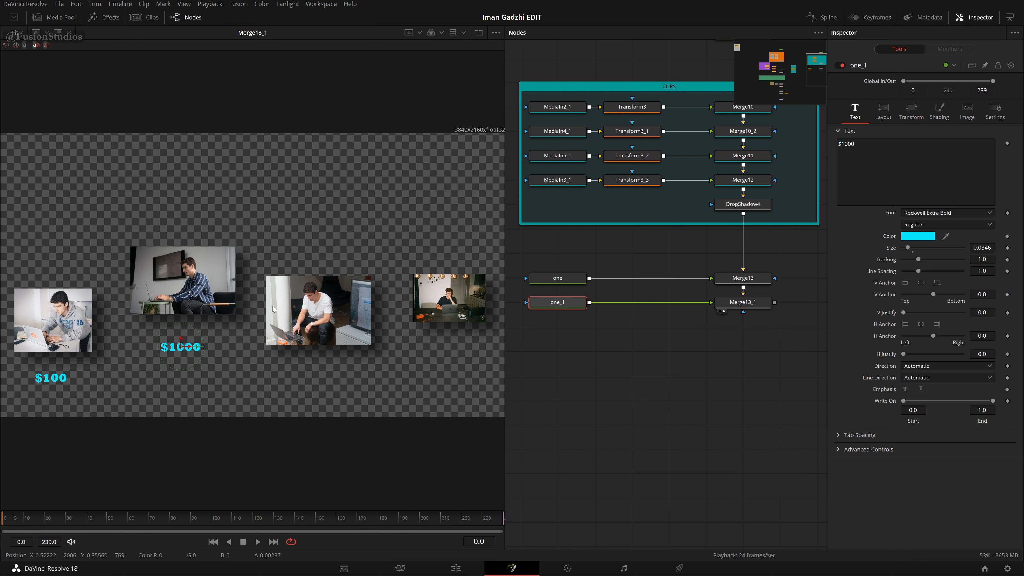
# Duplicate the one_1 text node together with Merge13_1 twice, stacking both copies as aligned rows directly below the originals.
pyautogui.moveTo(788, 352); pyautogui.dragTo(578, 297)
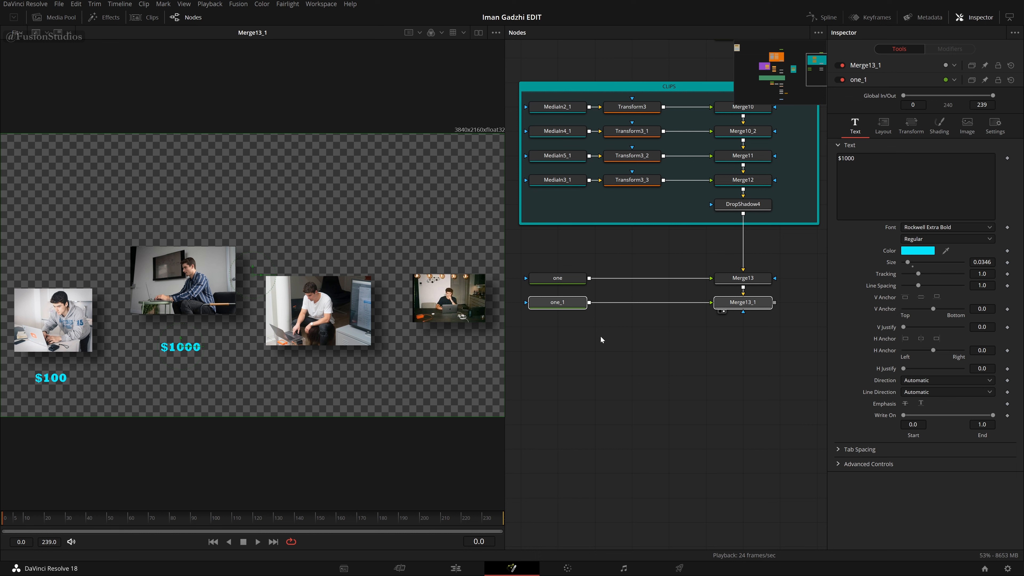
pyautogui.hotkey('ctrl', 'v')
pyautogui.moveTo(616, 338); pyautogui.dragTo(752, 339)
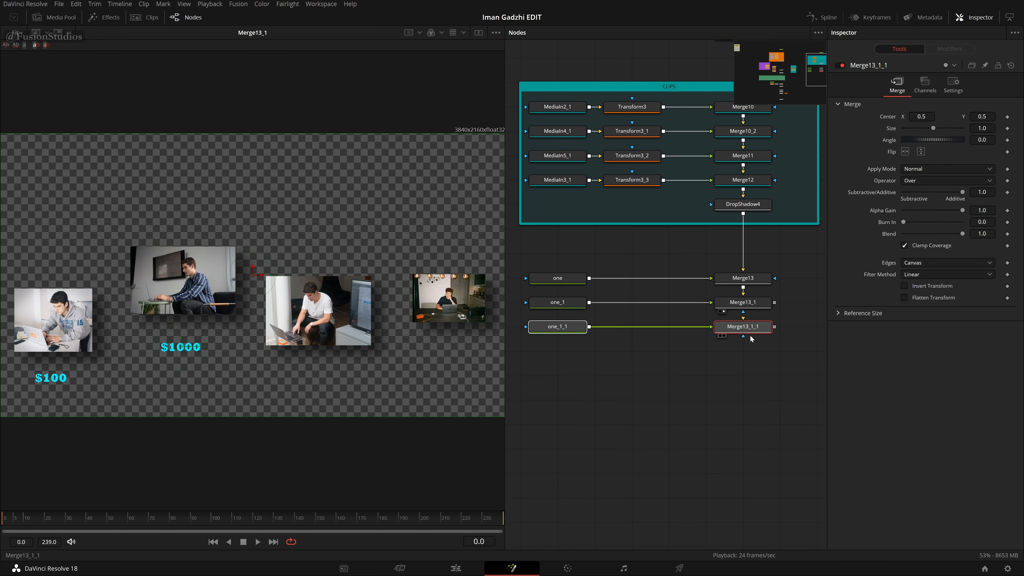
pyautogui.click(643, 386)
pyautogui.hotkey('ctrl', 'v')
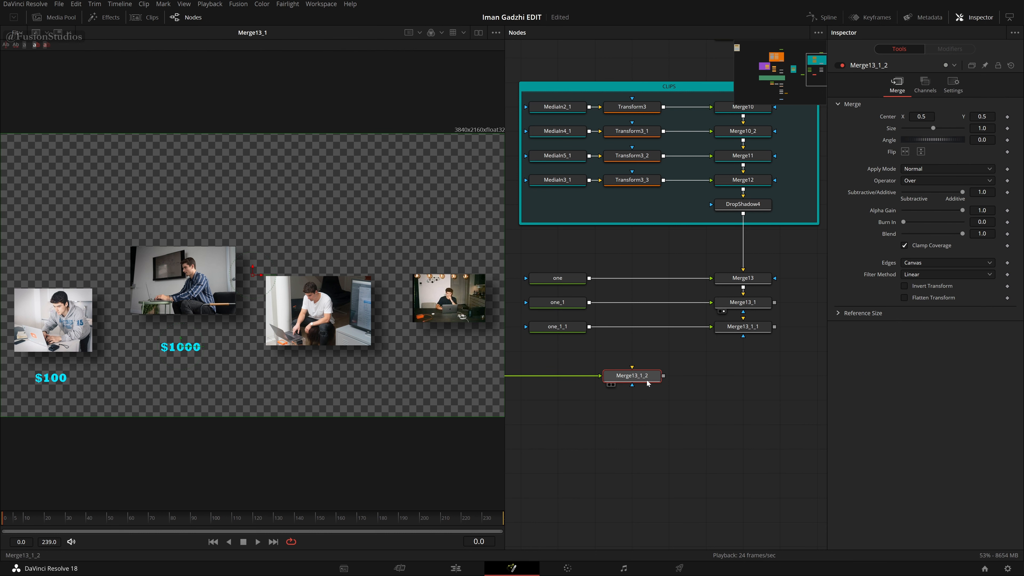
pyautogui.moveTo(651, 382); pyautogui.dragTo(740, 354)
# Chain Merge13_1 through Merge13_1_1 into Merge13_1_2, and show Merge13_1_2 in the viewer.
pyautogui.click(774, 331)
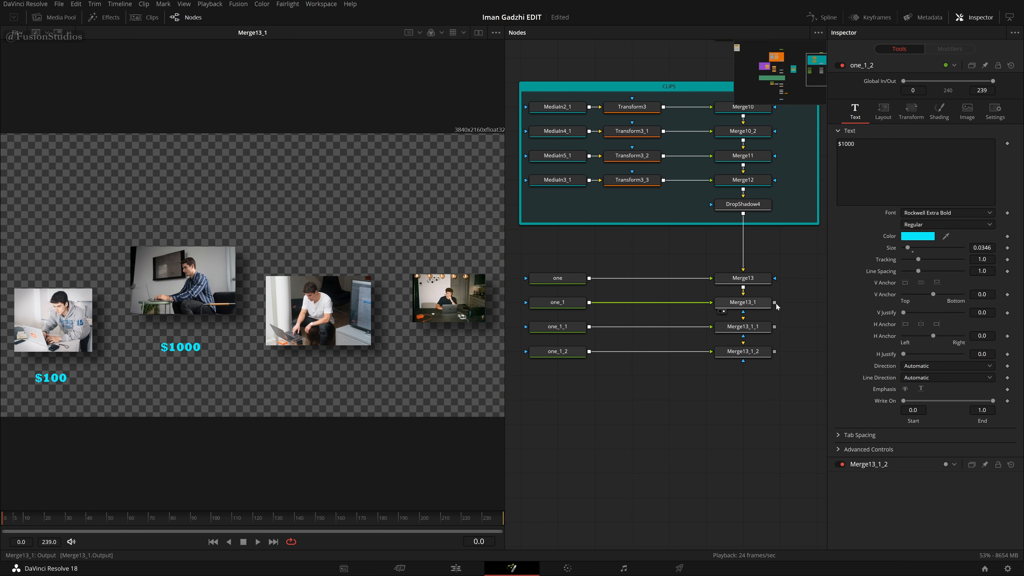
pyautogui.moveTo(775, 302); pyautogui.dragTo(748, 350)
pyautogui.click(724, 360)
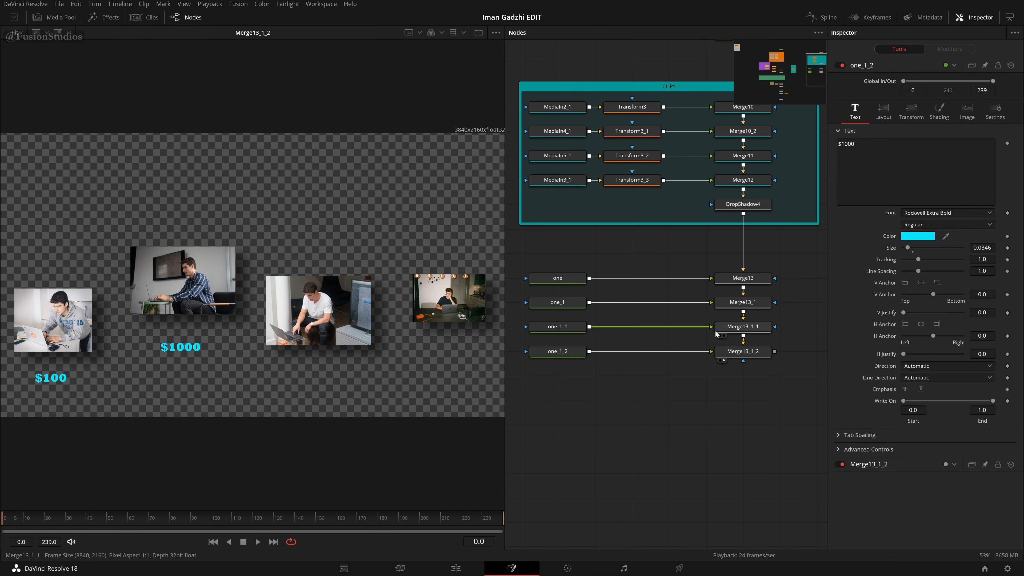
pyautogui.click(745, 352)
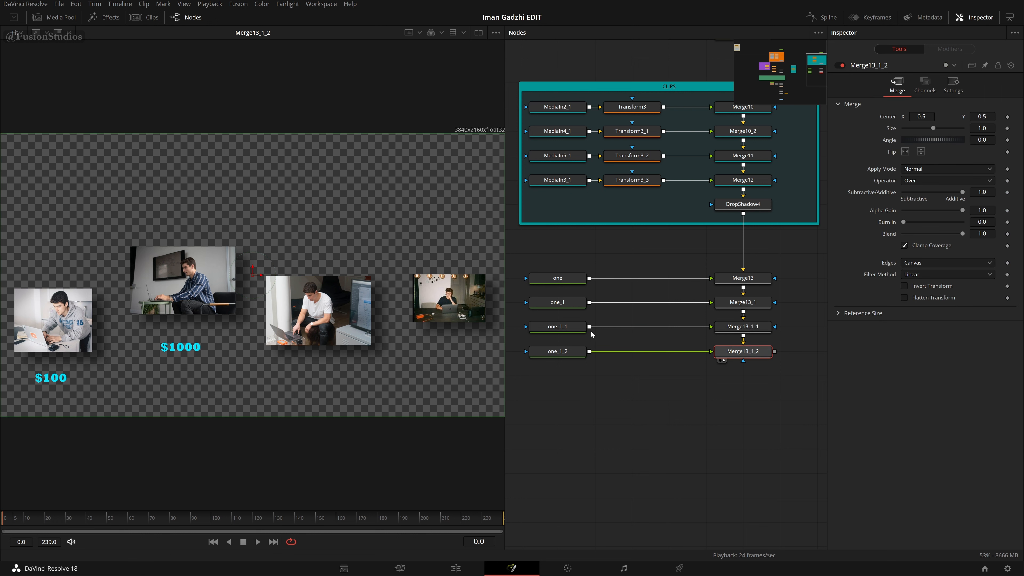
# Move the duplicate $1000 labels so one sits beneath the third picture and another beneath the fourth picture.
pyautogui.click(558, 327)
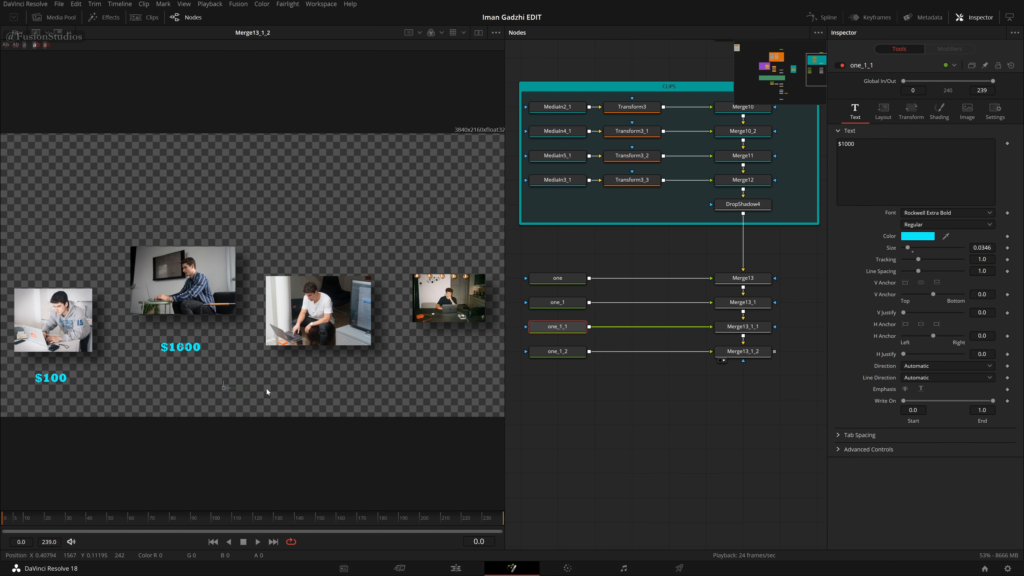
pyautogui.moveTo(224, 388); pyautogui.dragTo(316, 371)
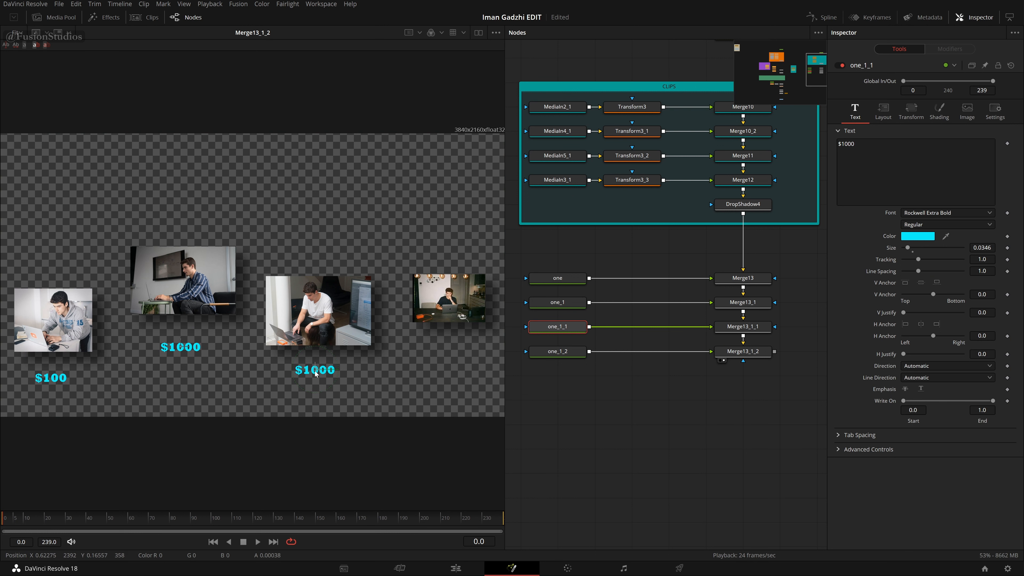
pyautogui.click(186, 350)
pyautogui.moveTo(179, 349); pyautogui.dragTo(448, 347)
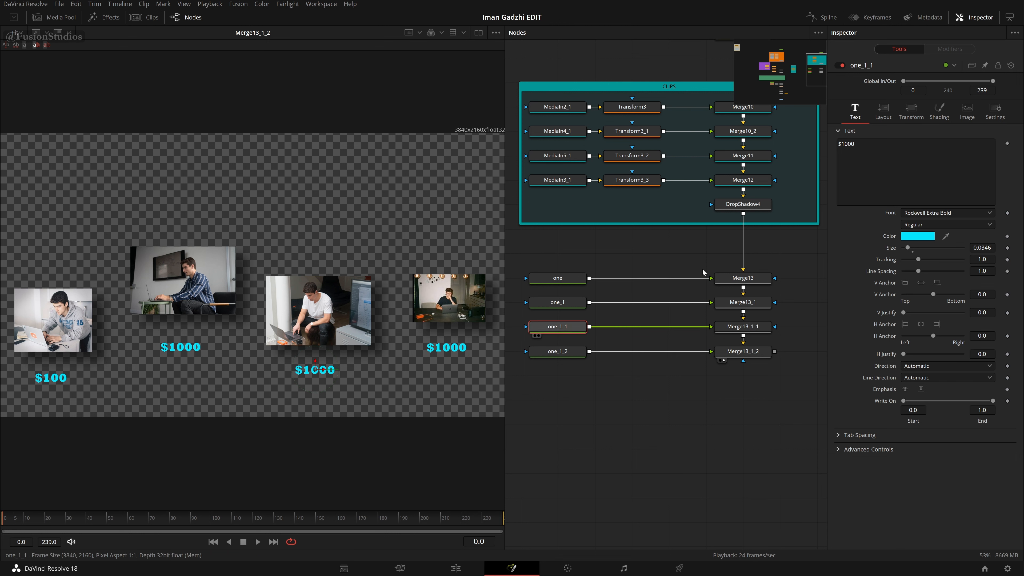
# Change the label beneath the third picture to read $100000.
pyautogui.click(558, 326)
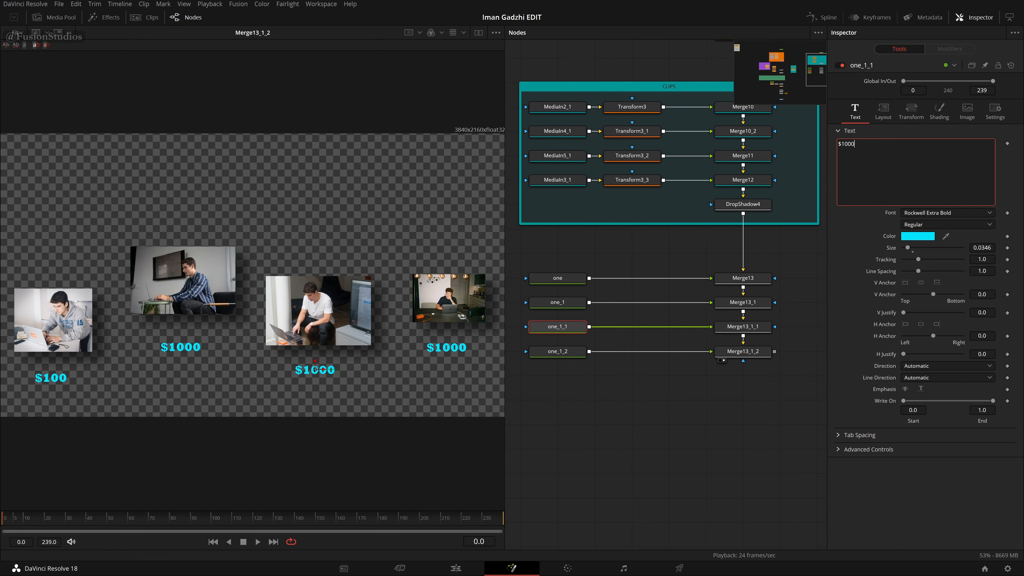
pyautogui.write('00')
pyautogui.click(687, 481)
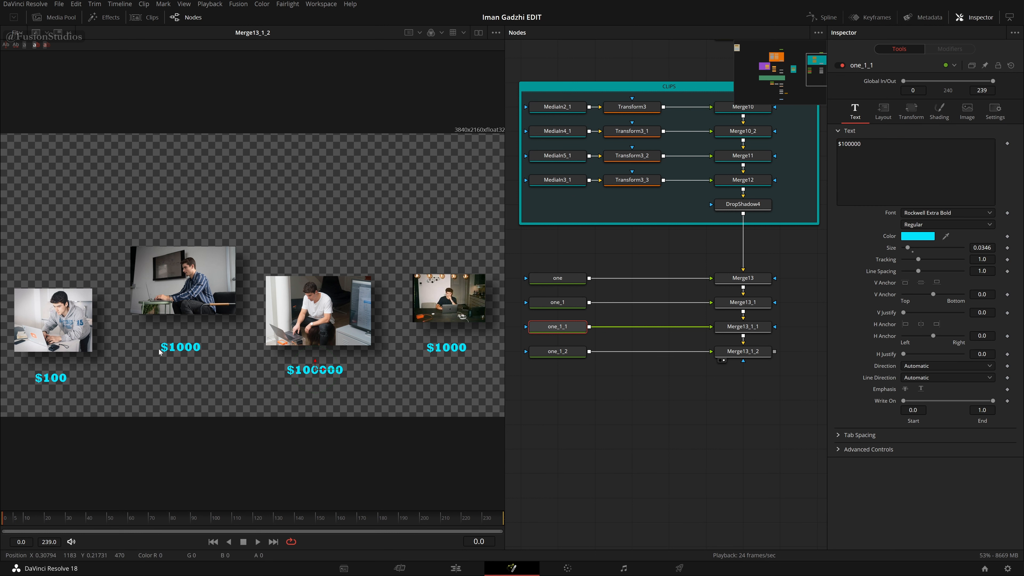
# Change the label beneath the fourth picture to read $1M.
pyautogui.moveTo(480, 362); pyautogui.dragTo(391, 328)
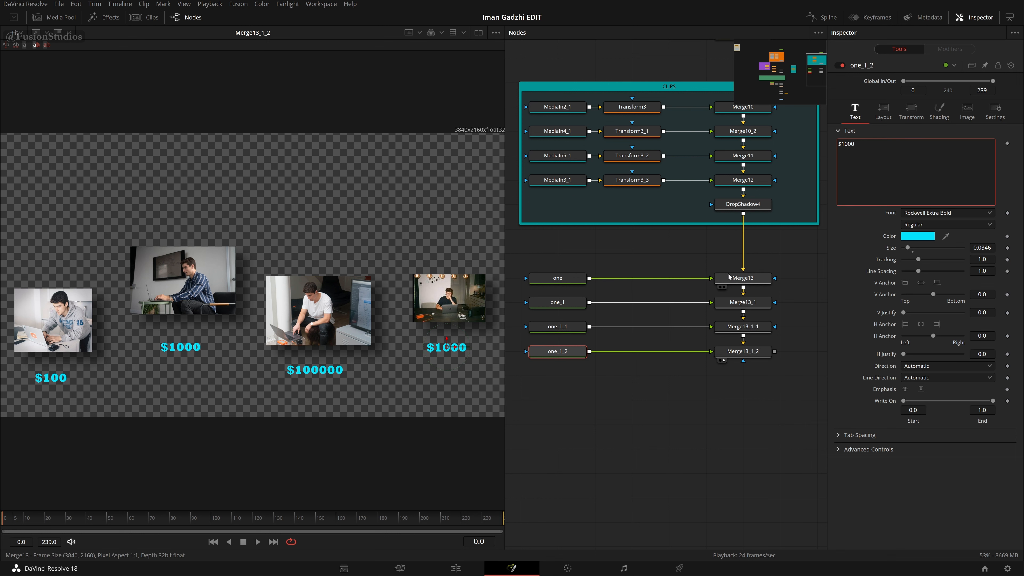
pyautogui.press('BackSpace')
pyautogui.press('BackSpace')
pyautogui.press('BackSpace')
pyautogui.write('M')
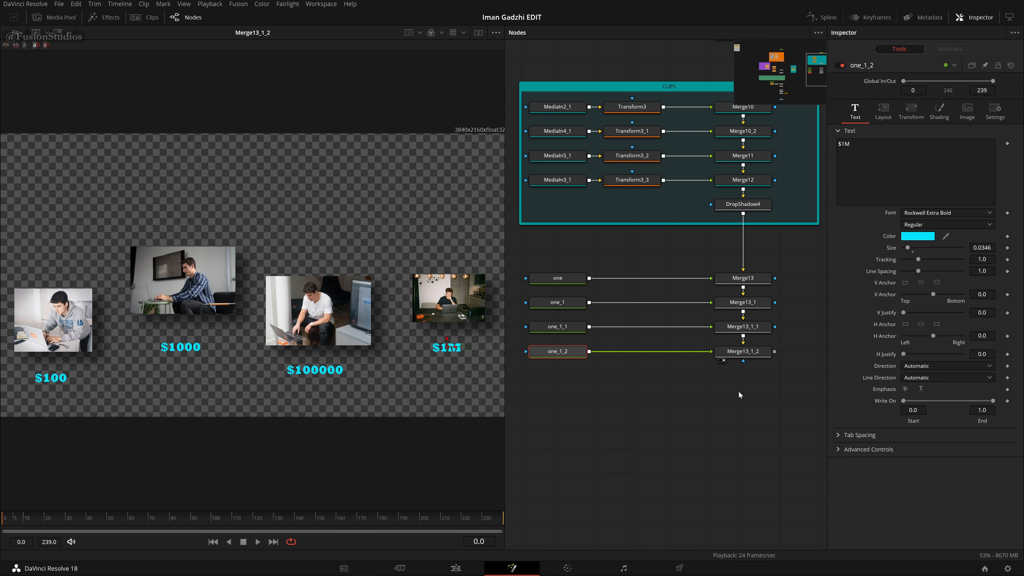
# Detach the four text nodes and their merges from the DropShadow4 chain and place them beside it.
pyautogui.moveTo(739, 392); pyautogui.dragTo(710, 383)
pyautogui.moveTo(636, 384); pyautogui.dragTo(718, 383)
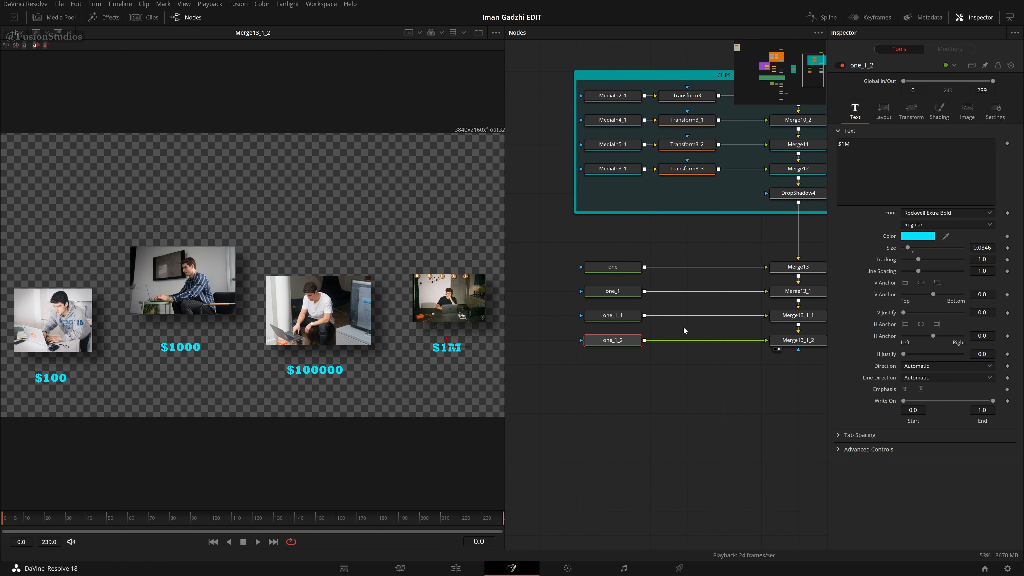
pyautogui.moveTo(561, 242); pyautogui.dragTo(772, 394)
pyautogui.scroll(-2, 773, 394)
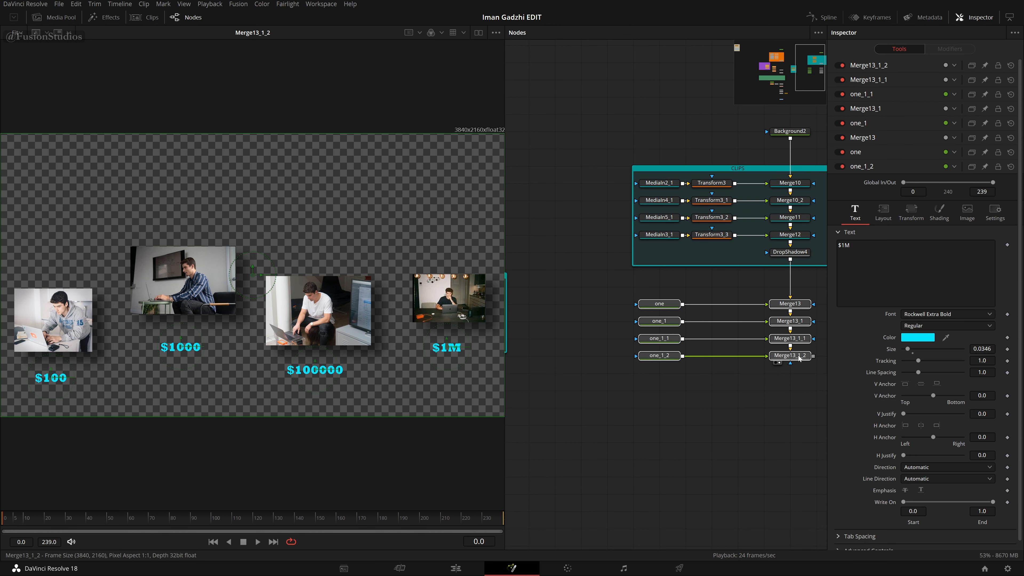
pyautogui.moveTo(799, 358); pyautogui.dragTo(747, 358)
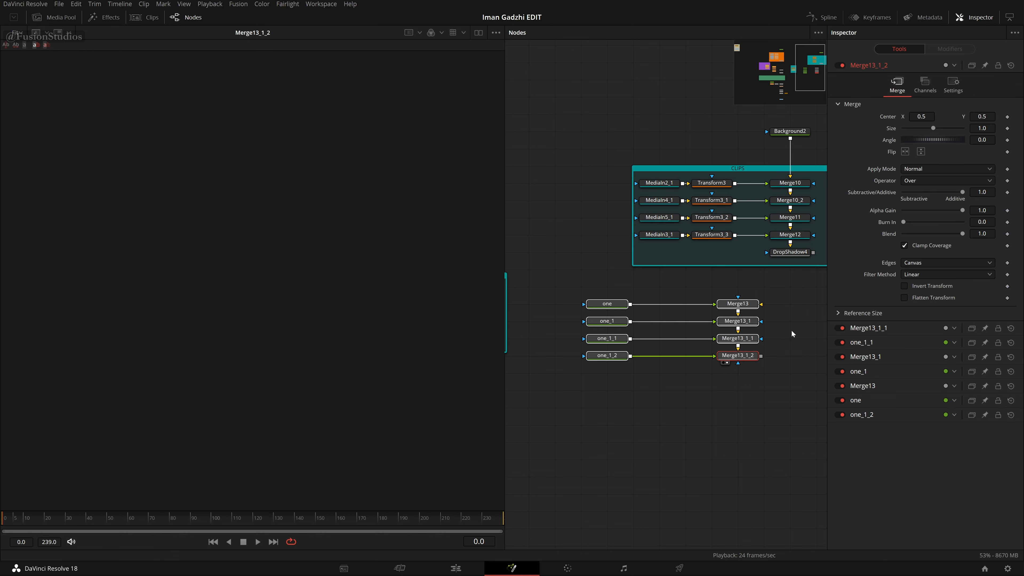
pyautogui.scroll(2, 766, 327)
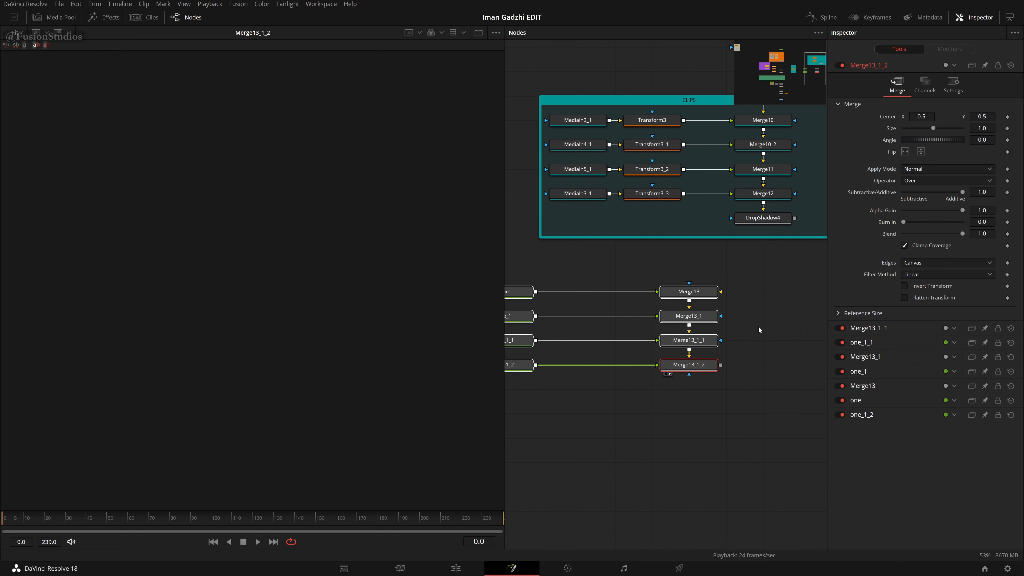
# Delete the Merge13 node and connect the text node "one" to the background input of Merge13_1.
pyautogui.click(758, 326)
pyautogui.click(708, 296)
pyautogui.moveTo(708, 295); pyautogui.dragTo(756, 322)
pyautogui.press('Delete')
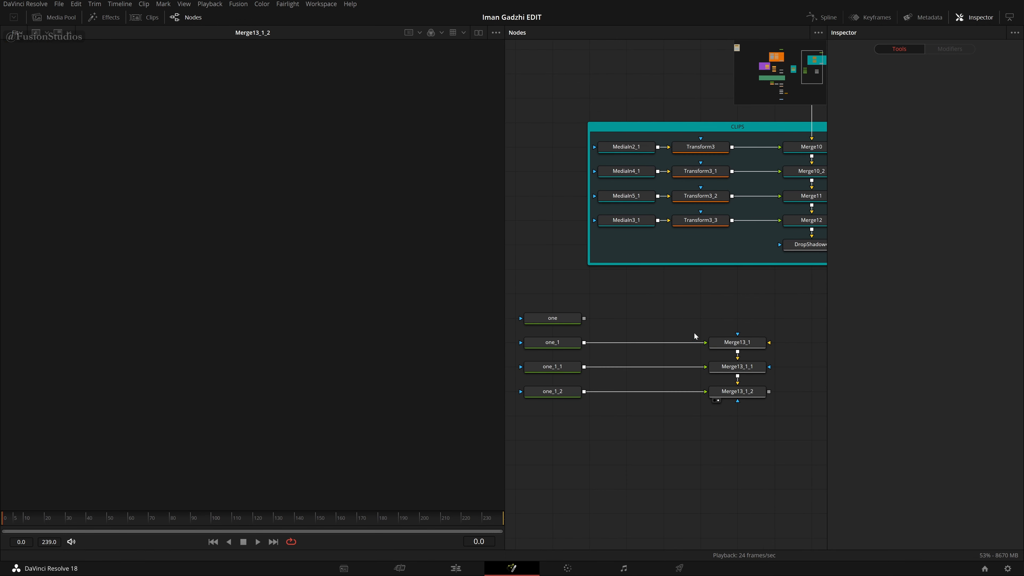
pyautogui.moveTo(584, 318); pyautogui.dragTo(738, 343)
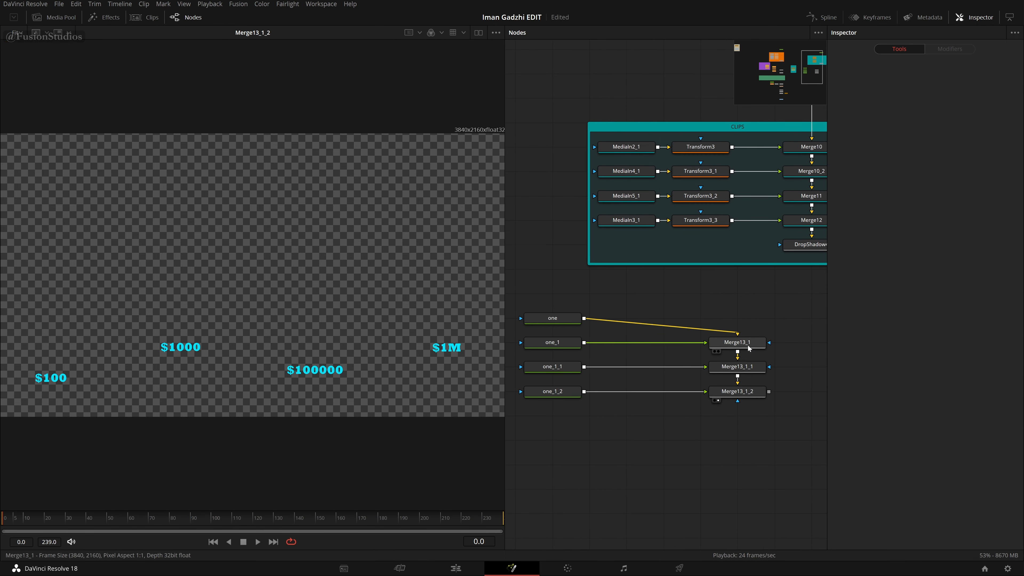
# Merge the combined text chain over the DropShadow4 output, and move the three text merges closer to their text nodes.
pyautogui.moveTo(779, 392); pyautogui.dragTo(750, 228)
pyautogui.click(698, 382)
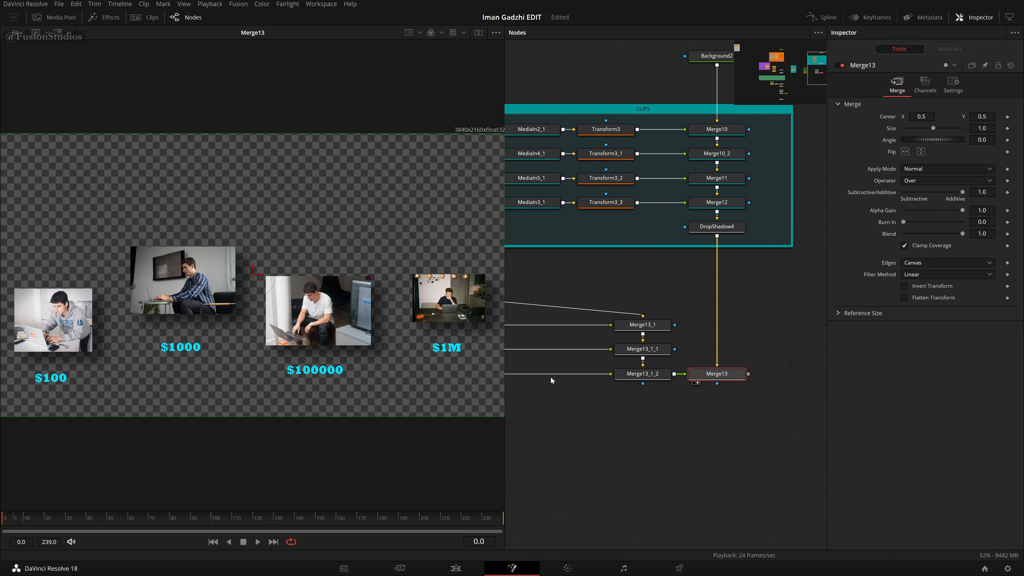
pyautogui.moveTo(640, 416); pyautogui.dragTo(759, 415)
pyautogui.moveTo(725, 316); pyautogui.dragTo(778, 409)
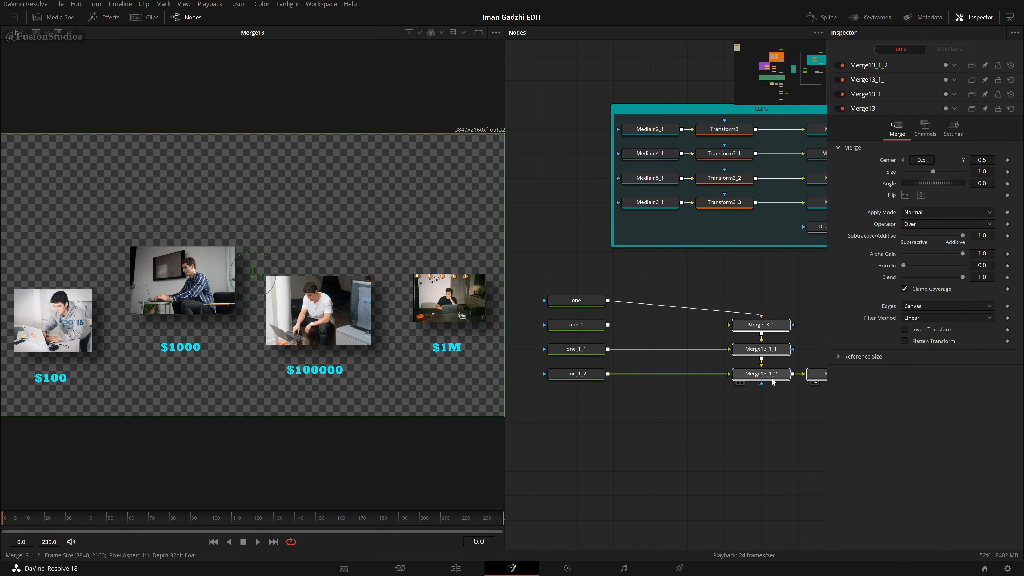
pyautogui.moveTo(710, 285); pyautogui.dragTo(659, 370)
pyautogui.click(688, 351)
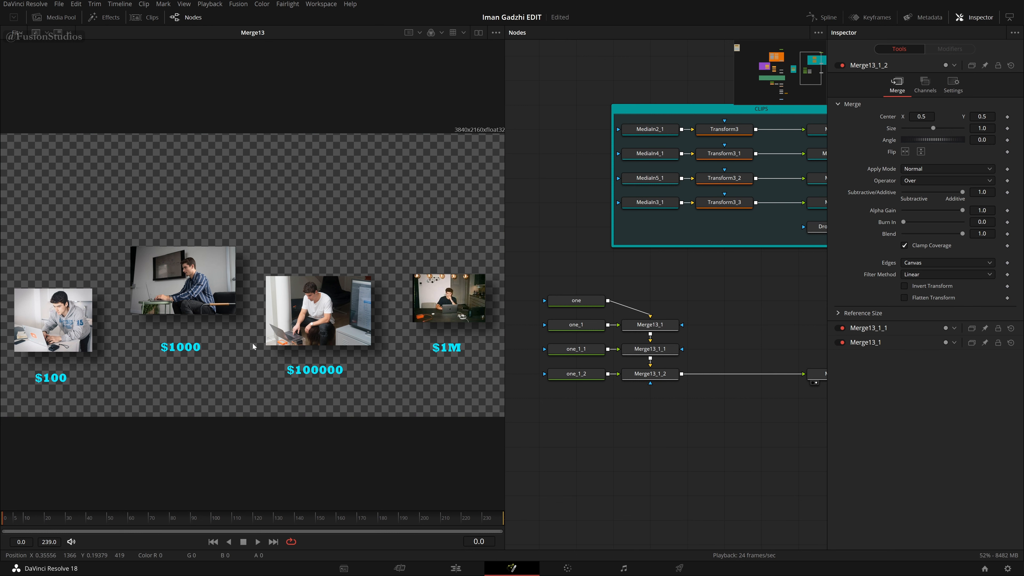
# Insert a Glow node between Merge13_1_2 and the final merge with the clips.
pyautogui.moveTo(742, 426); pyautogui.dragTo(576, 442)
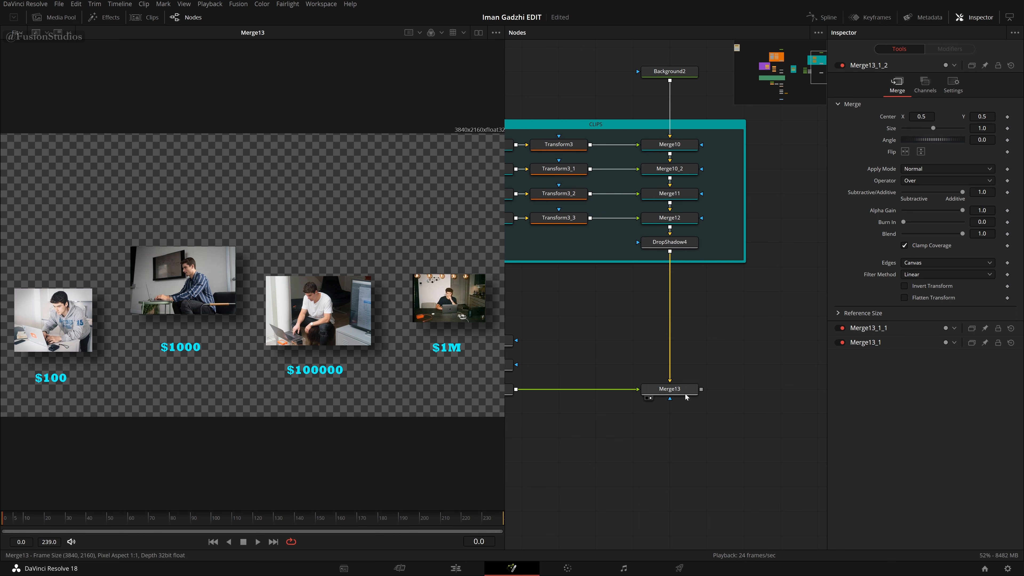
pyautogui.moveTo(599, 352); pyautogui.dragTo(683, 315)
pyautogui.click(589, 353)
pyautogui.hotkey('shift', 'space')
pyautogui.write('text')
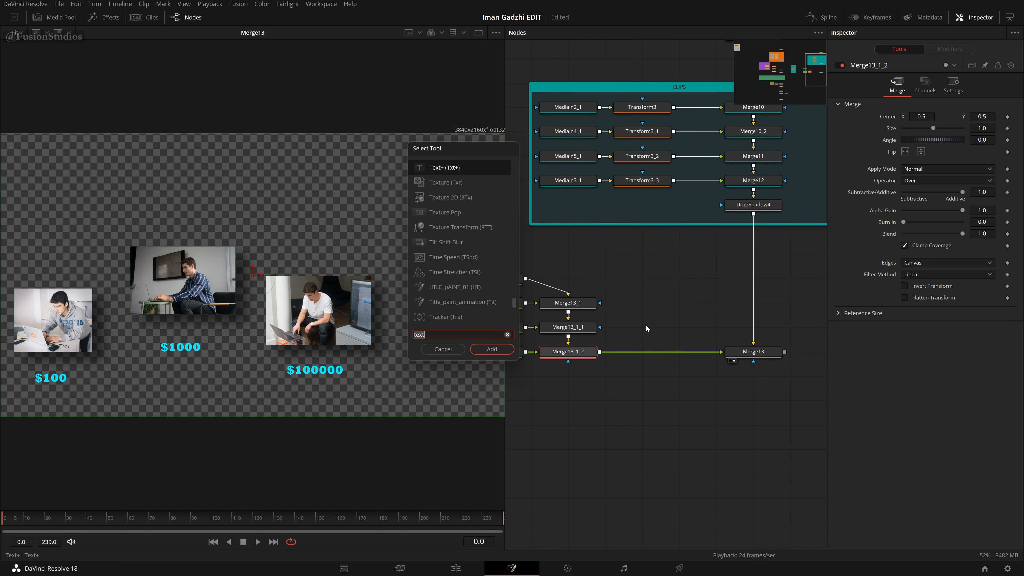
pyautogui.press('BackSpace')
pyautogui.press('BackSpace')
pyautogui.press('BackSpace')
pyautogui.press('BackSpace')
pyautogui.write('glow')
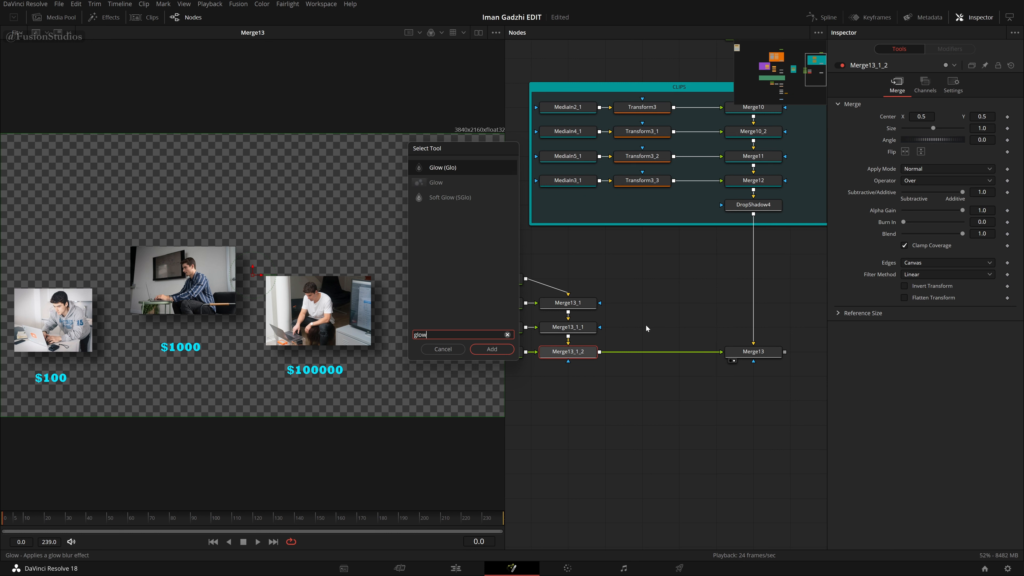
pyautogui.press('Return')
# Insert a Soft Glow node between the Glow node and the final merge.
pyautogui.hotkey('shift', 'space')
pyautogui.write('soft')
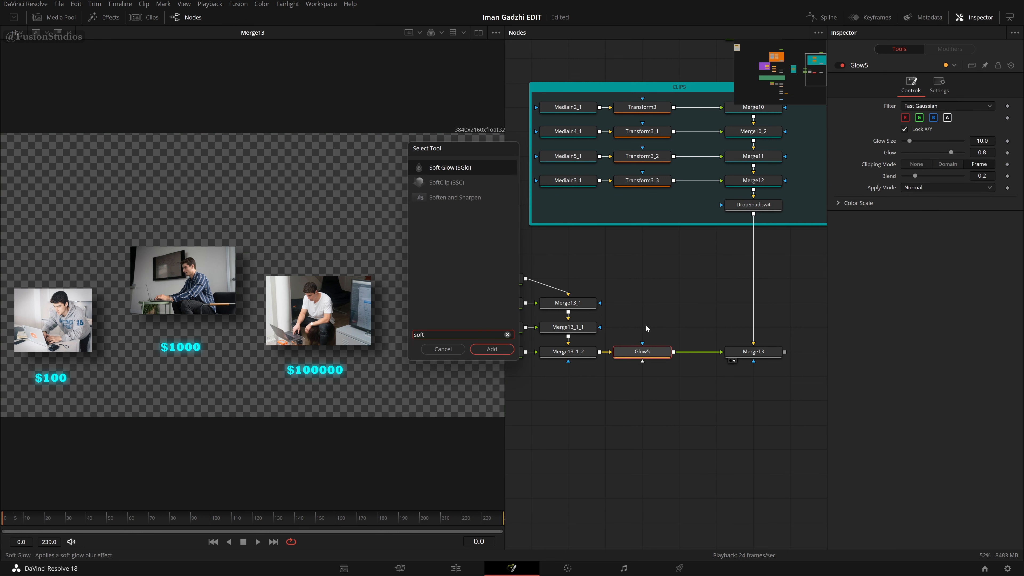
pyautogui.press('Return')
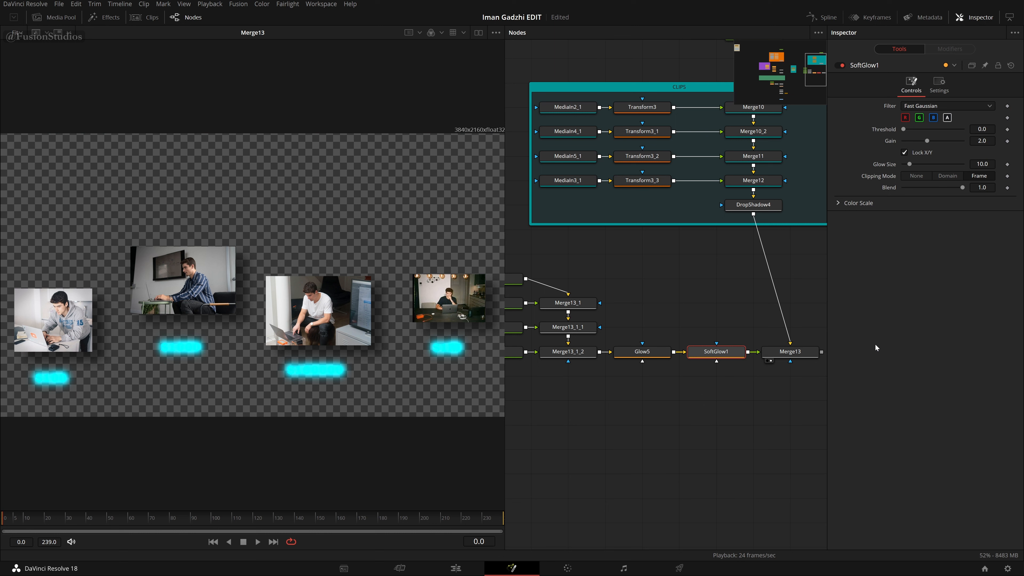
# Stack the Glow and Soft Glow nodes below Merge13_1_2 and align the final merge beneath DropShadow4, level with Soft Glow.
pyautogui.moveTo(656, 357); pyautogui.dragTo(581, 382)
pyautogui.moveTo(716, 357); pyautogui.dragTo(568, 405)
pyautogui.moveTo(790, 362); pyautogui.dragTo(752, 411)
pyautogui.click(807, 345)
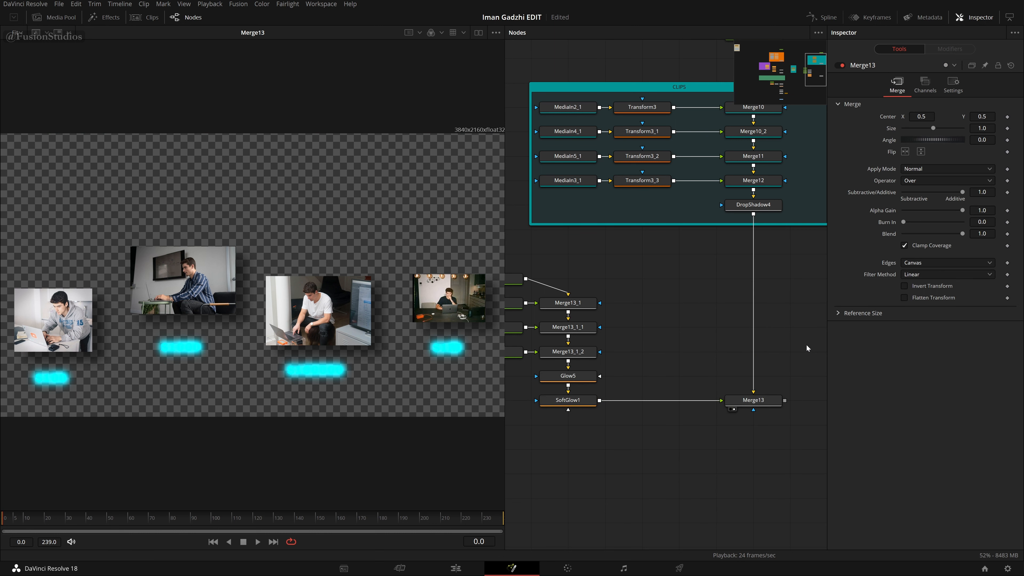
# Set the Soft Glow node's Blend to about 0.28 and the Glow node's Blend to about 0.096.
pyautogui.moveTo(696, 359); pyautogui.dragTo(740, 338)
pyautogui.click(616, 381)
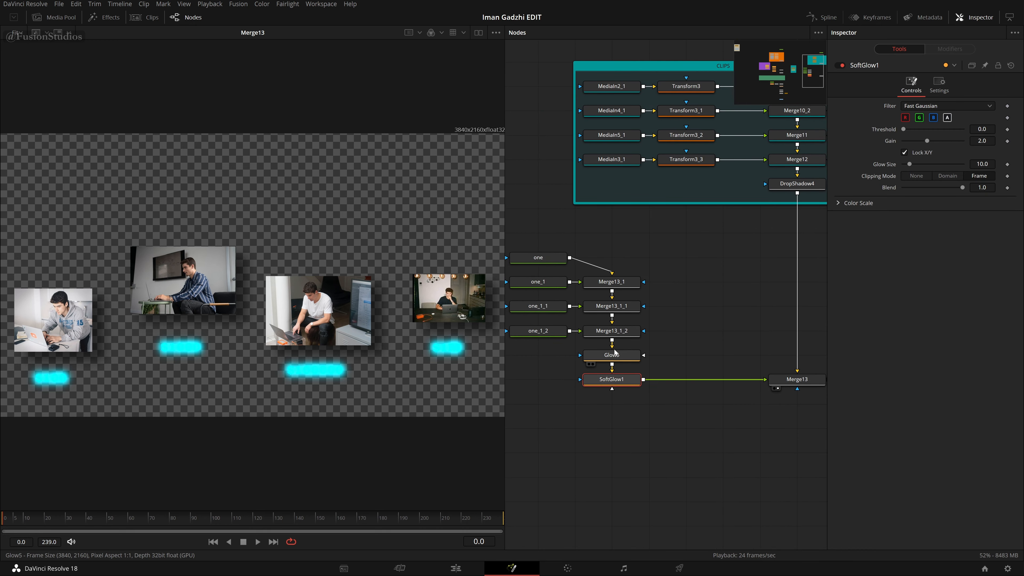
pyautogui.moveTo(962, 188); pyautogui.dragTo(931, 198)
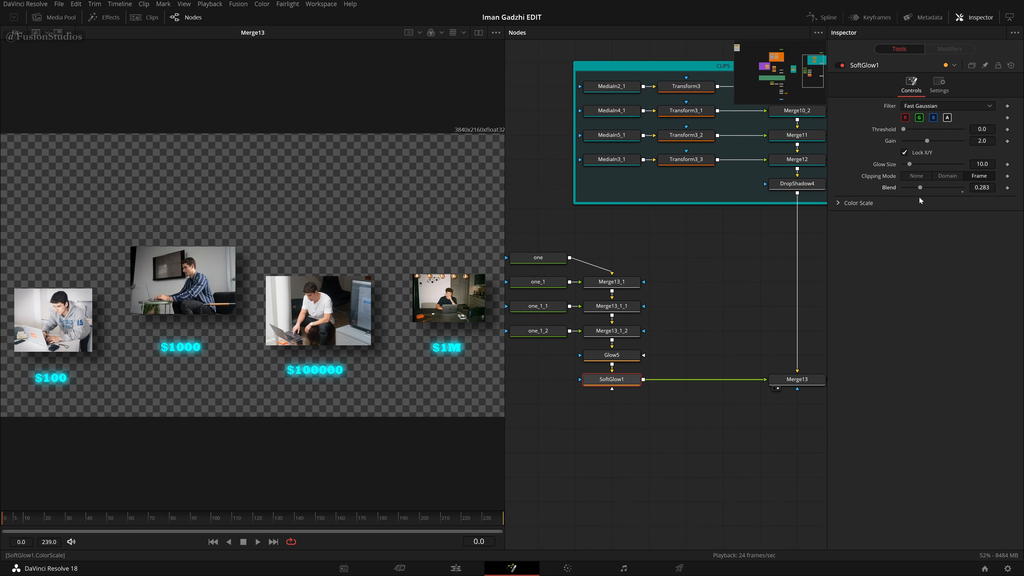
pyautogui.click(612, 355)
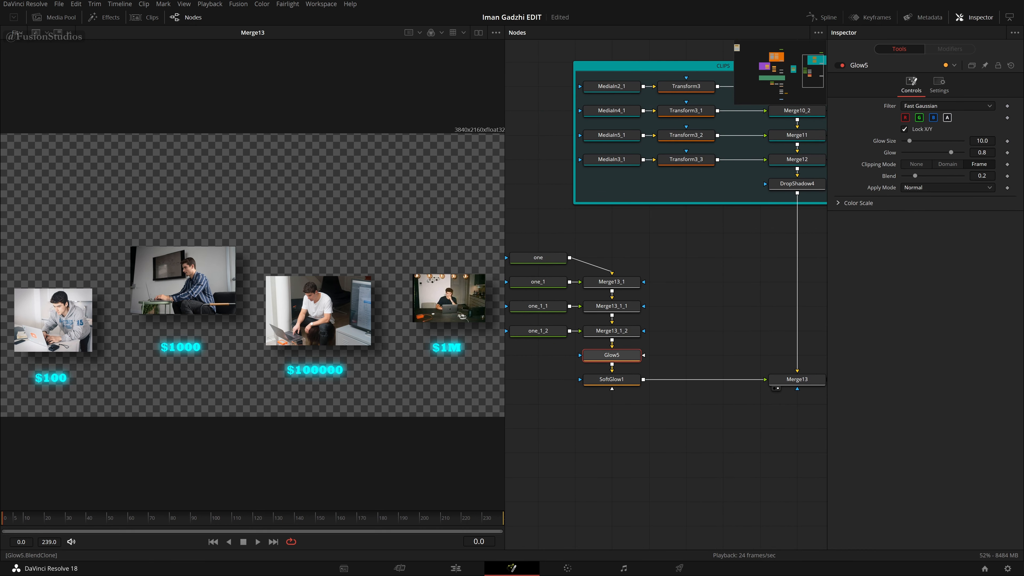
pyautogui.moveTo(915, 176); pyautogui.dragTo(951, 157)
# Add an Underlay around the four text nodes and their three merges.
pyautogui.scroll(-2, 734, 404)
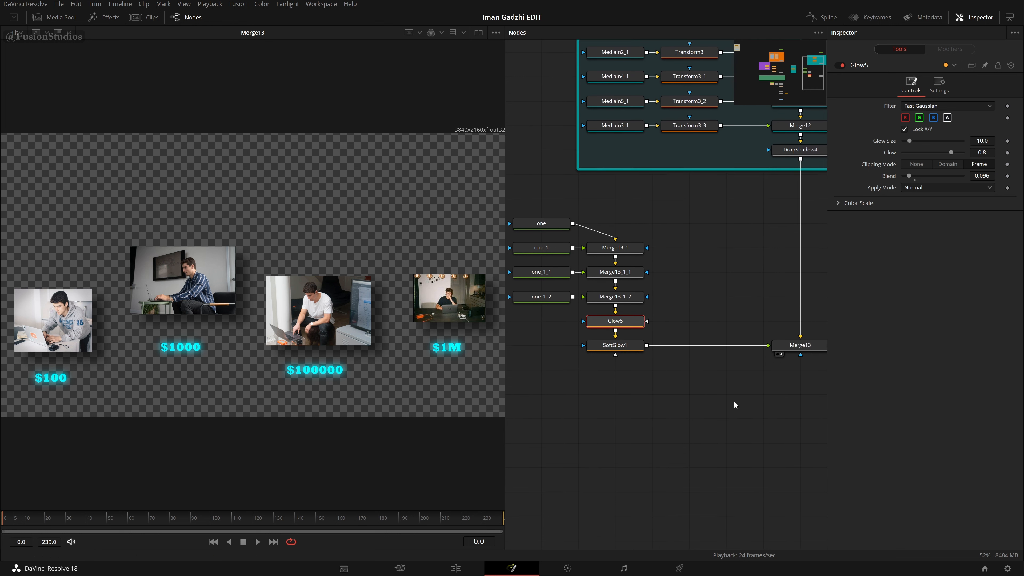
pyautogui.moveTo(779, 380); pyautogui.dragTo(747, 311)
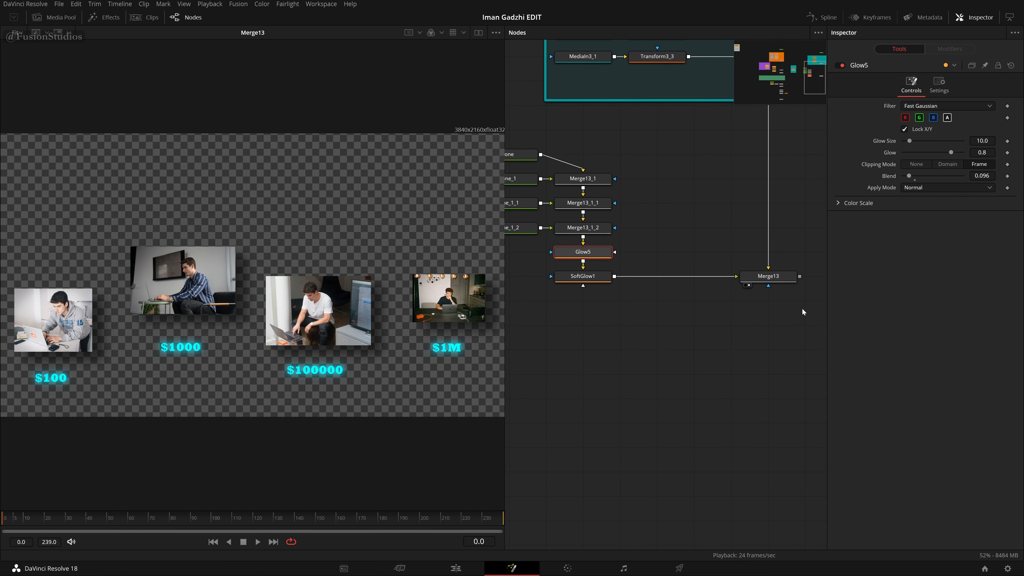
pyautogui.moveTo(596, 350); pyautogui.dragTo(700, 360)
pyautogui.moveTo(582, 152); pyautogui.dragTo(735, 245)
pyautogui.hotkey('shift', 'space')
pyautogui.write('soft')
pyautogui.press('BackSpace')
pyautogui.press('BackSpace')
pyautogui.press('BackSpace')
pyautogui.press('BackSpace')
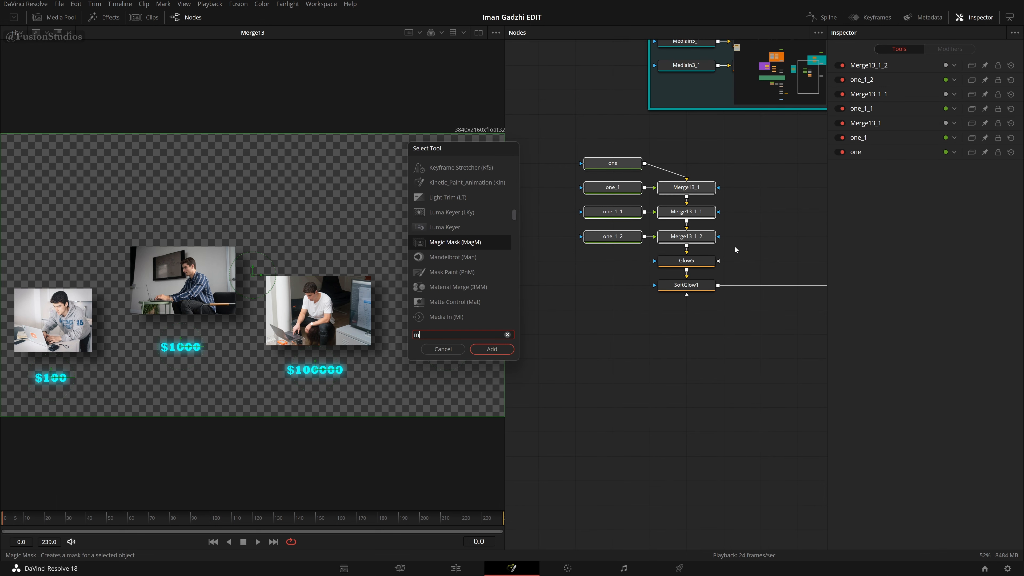
pyautogui.write('und')
pyautogui.press('Return')
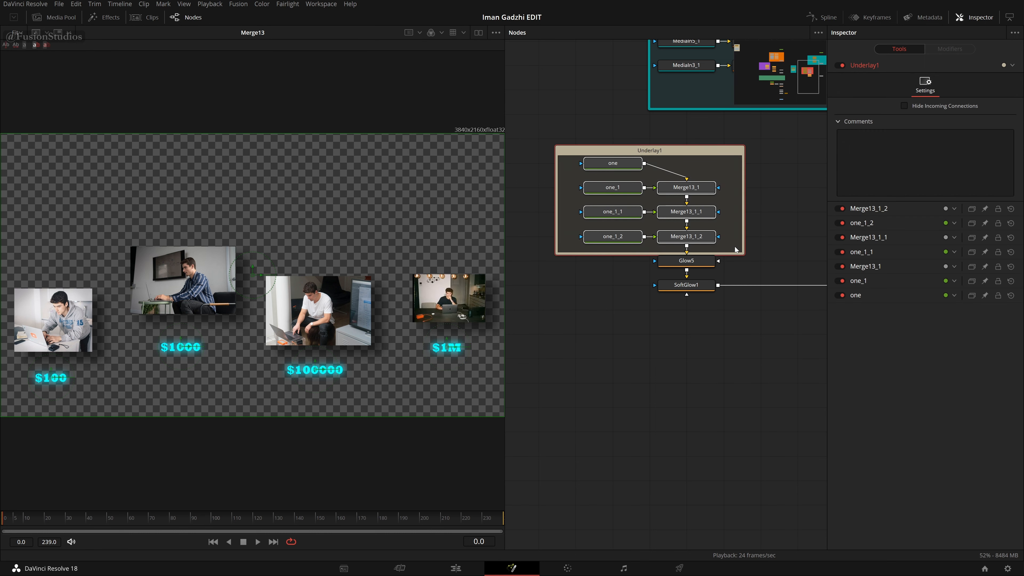
# Rename the underlay around the text nodes to TEXT and set its color, with its nodes, to Orange.
pyautogui.press('F2')
pyautogui.press('BackSpace')
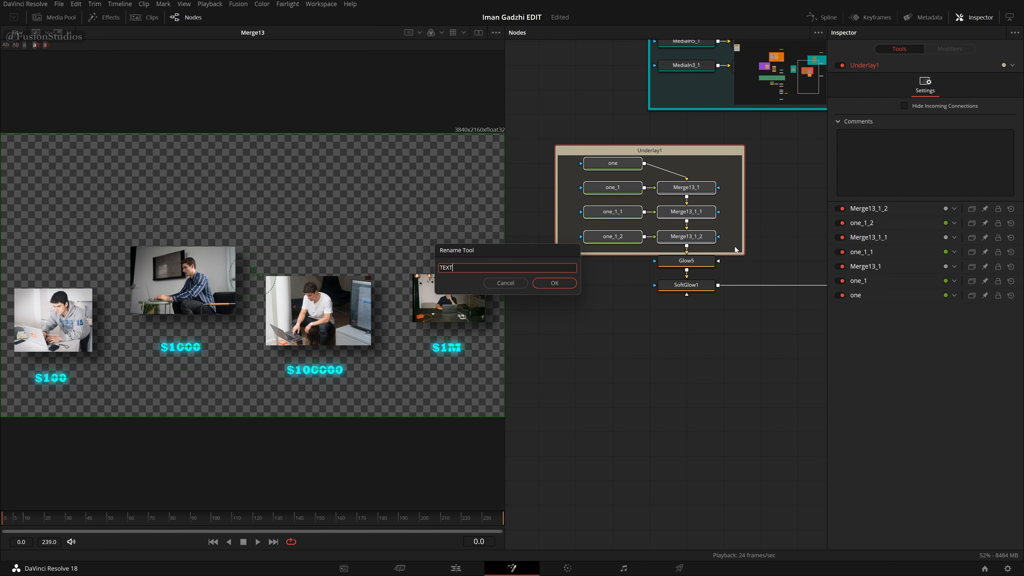
pyautogui.press('Return')
pyautogui.rightClick(681, 147)
pyautogui.moveTo(722, 273)
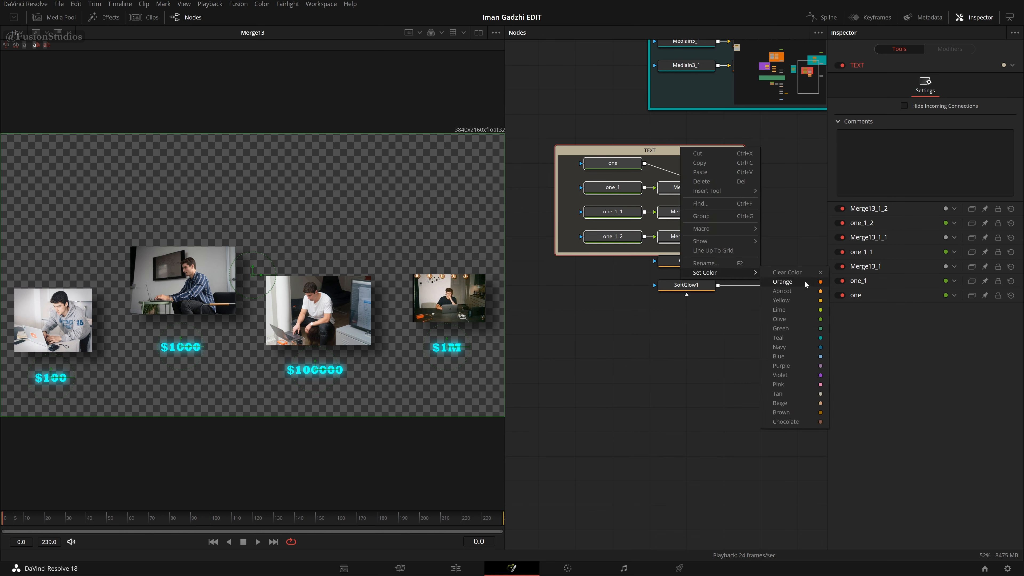
pyautogui.click(805, 281)
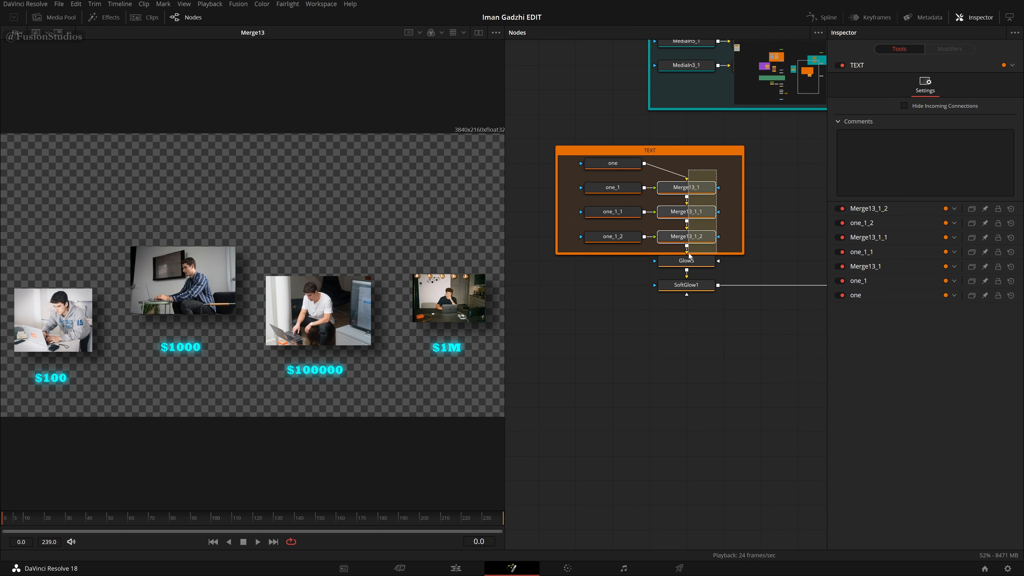
# Set the color of the three merge nodes inside the TEXT underlay to Teal.
pyautogui.moveTo(689, 253); pyautogui.dragTo(690, 252)
pyautogui.rightClick(696, 236)
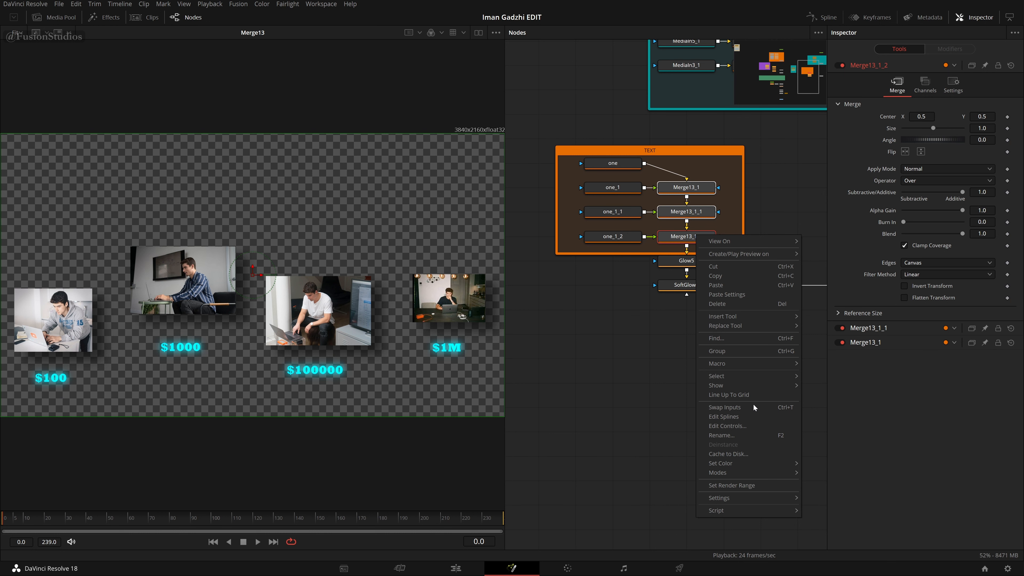
pyautogui.moveTo(791, 464)
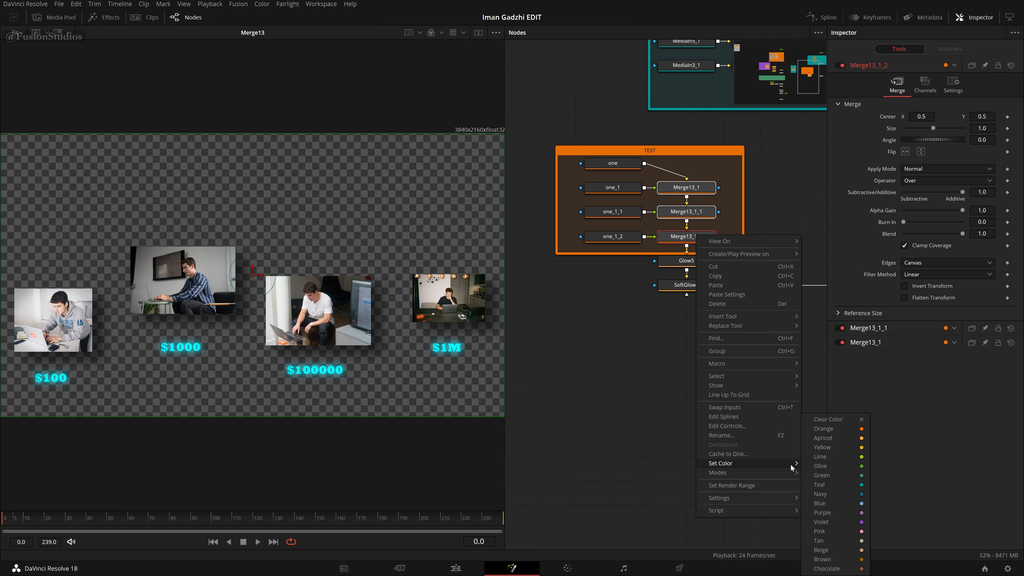
pyautogui.click(849, 485)
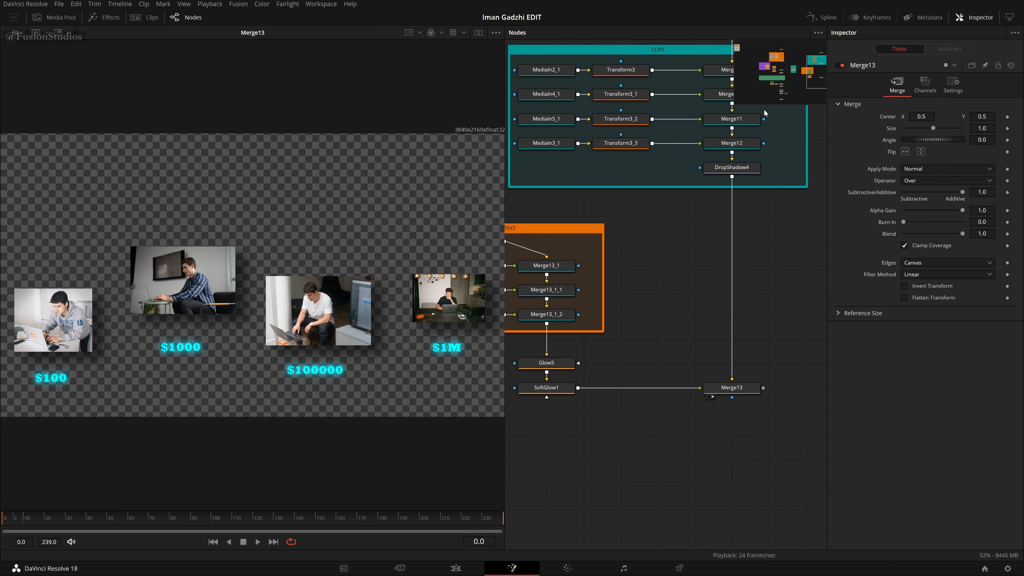
pyautogui.click(774, 63)
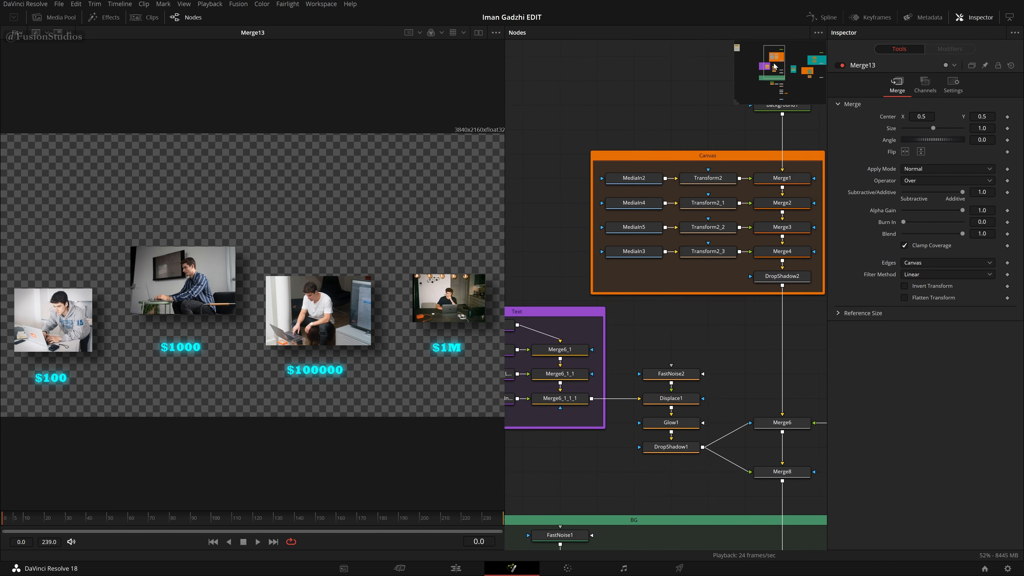
pyautogui.moveTo(773, 67); pyautogui.dragTo(784, 77)
pyautogui.moveTo(744, 342)
pyautogui.mouseDown()
pyautogui.moveTo(462, 314)
pyautogui.moveTo(502, 329)
pyautogui.mouseUp()
pyautogui.moveTo(651, 362); pyautogui.dragTo(660, 346)
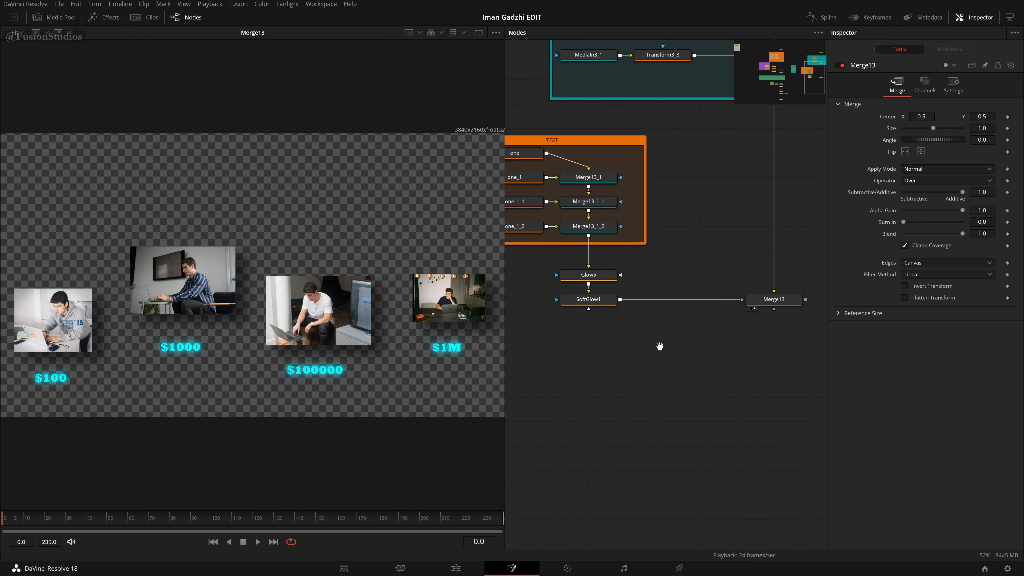
pyautogui.click(616, 303)
pyautogui.hotkey('shift', 'space')
pyautogui.write('und')
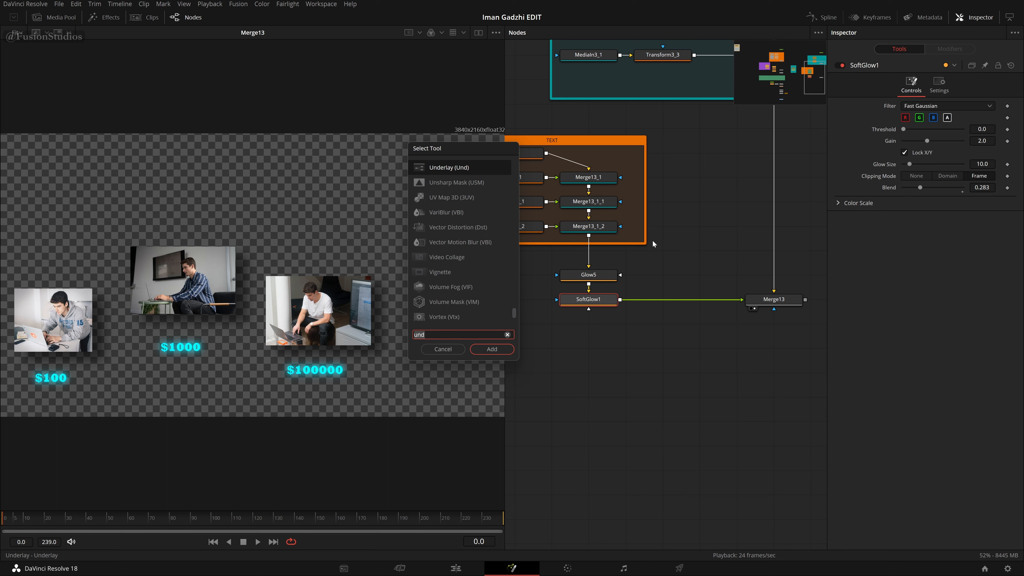
pyautogui.click(443, 349)
# Move Glow5 and SoftGlow1 closer to Merge13 and insert a Displace node between Merge13_1_2 and Glow5.
pyautogui.moveTo(645, 264); pyautogui.dragTo(556, 310)
pyautogui.moveTo(617, 306); pyautogui.dragTo(729, 306)
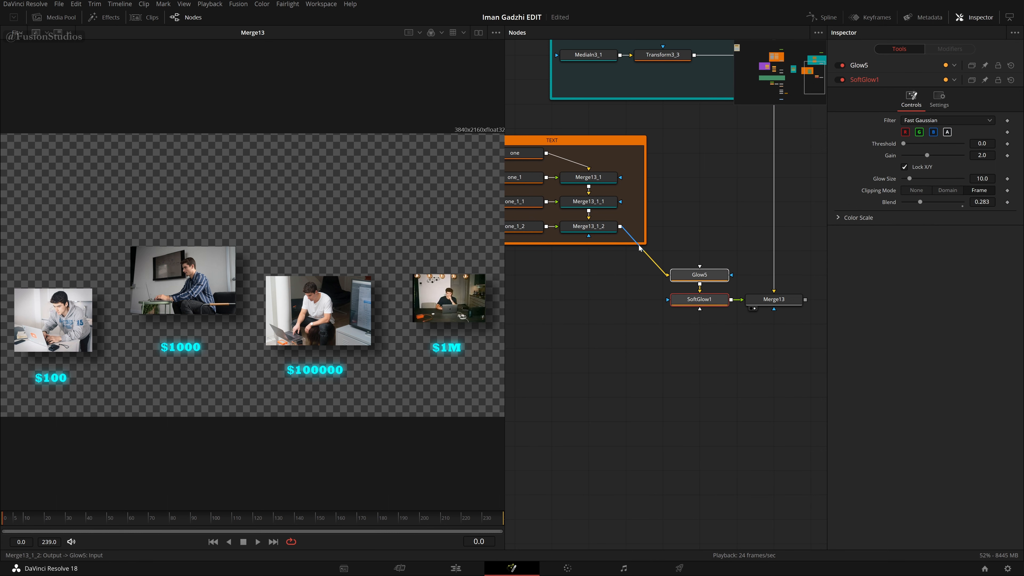
pyautogui.click(623, 282)
pyautogui.hotkey('shift', 'space')
pyautogui.write('d')
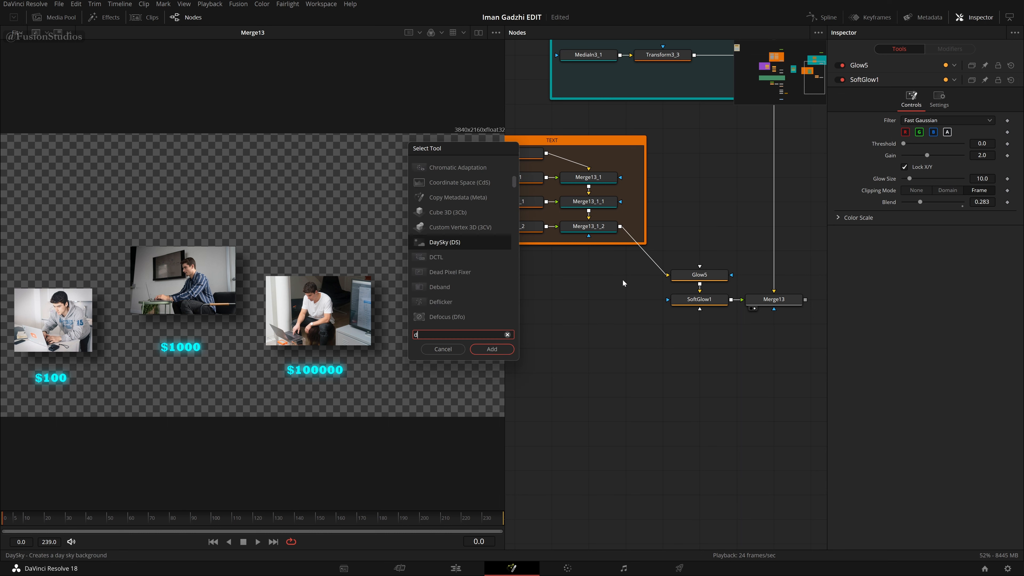
pyautogui.write('ispla')
pyautogui.press('Return')
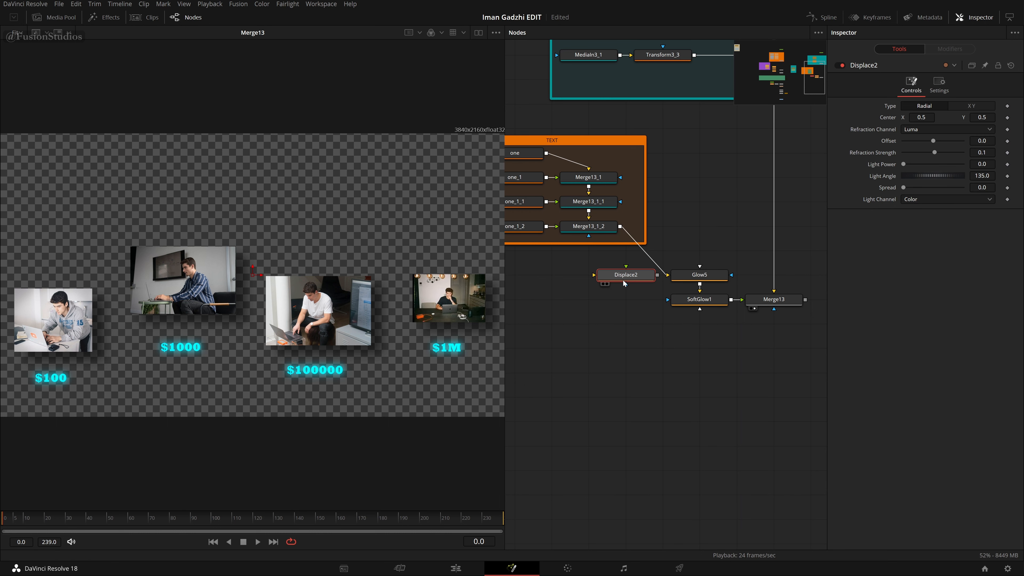
pyautogui.moveTo(667, 275); pyautogui.dragTo(669, 300)
# Add a FastNoise node without its automatic merge and connect its output to Displace2.
pyautogui.hotkey('shift', 'space')
pyautogui.write('displa')
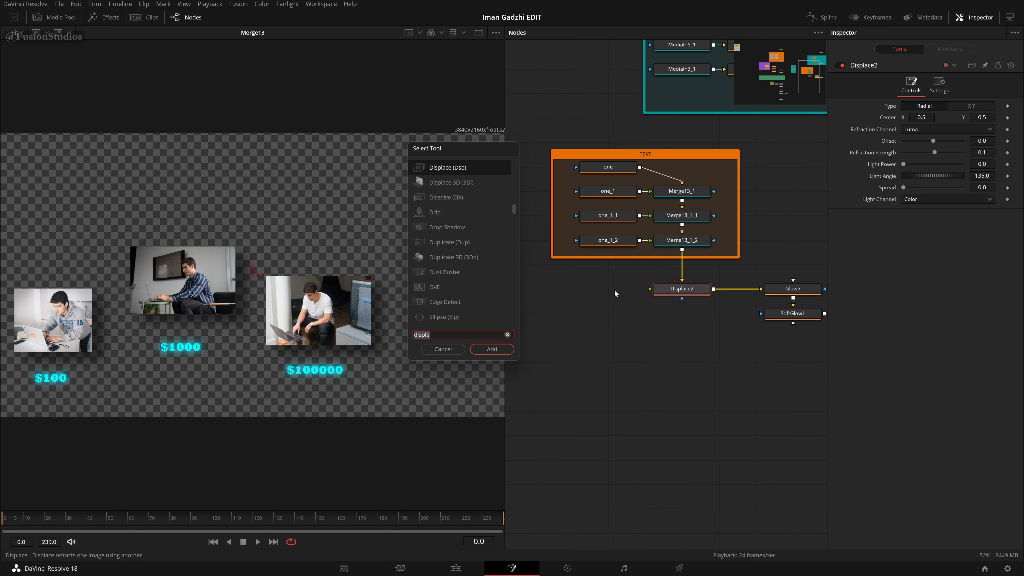
pyautogui.press('BackSpace')
pyautogui.press('BackSpace')
pyautogui.press('BackSpace')
pyautogui.press('BackSpace')
pyautogui.press('BackSpace')
pyautogui.press('BackSpace')
pyautogui.write('fast')
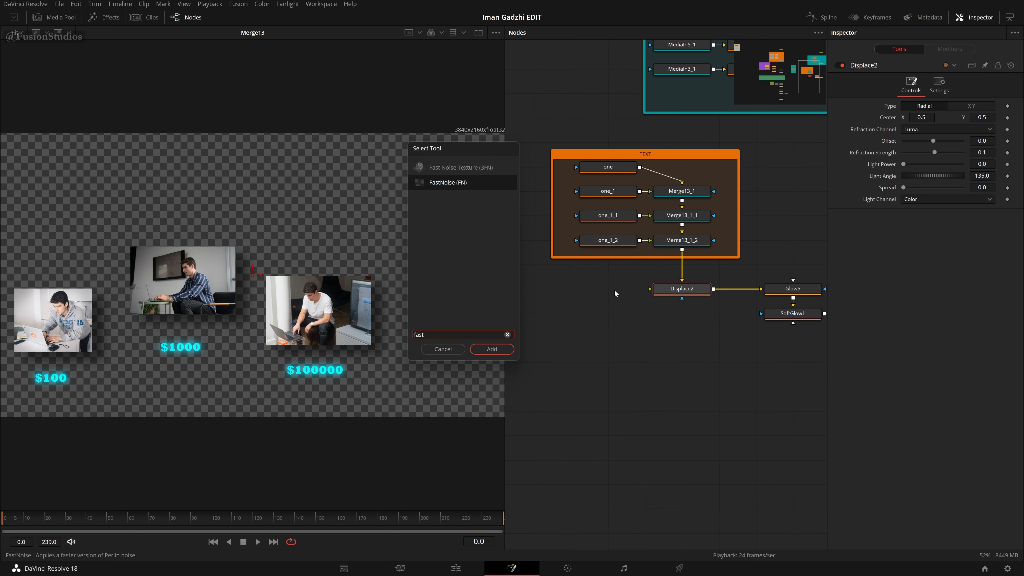
pyautogui.press('Up')
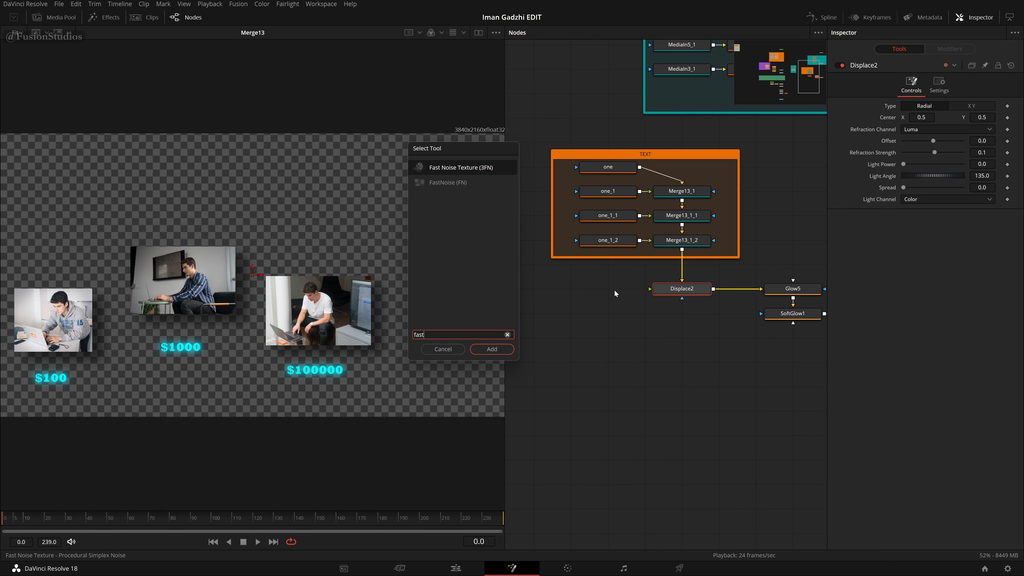
pyautogui.press('Down')
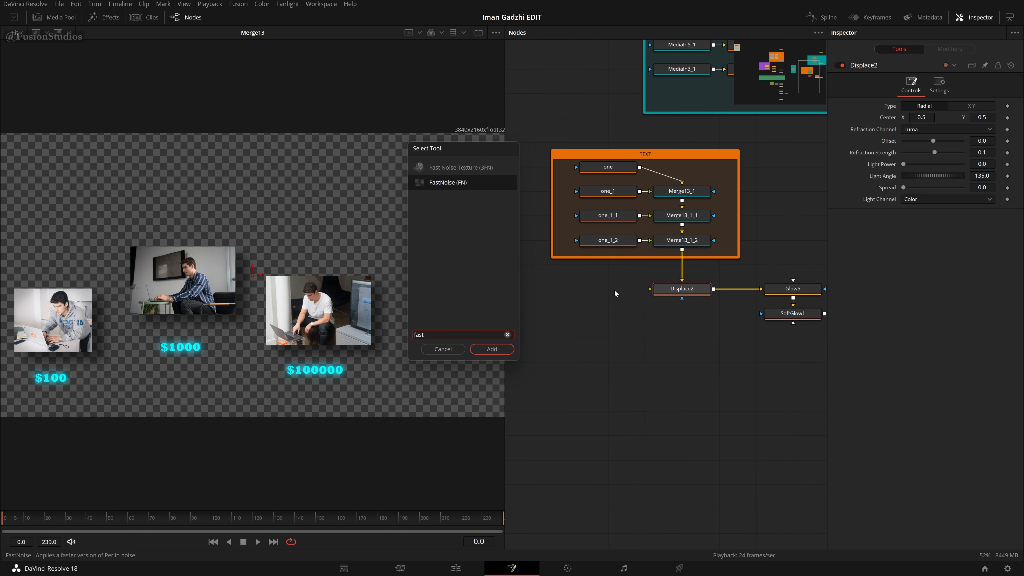
pyautogui.press('Return')
pyautogui.press('Delete')
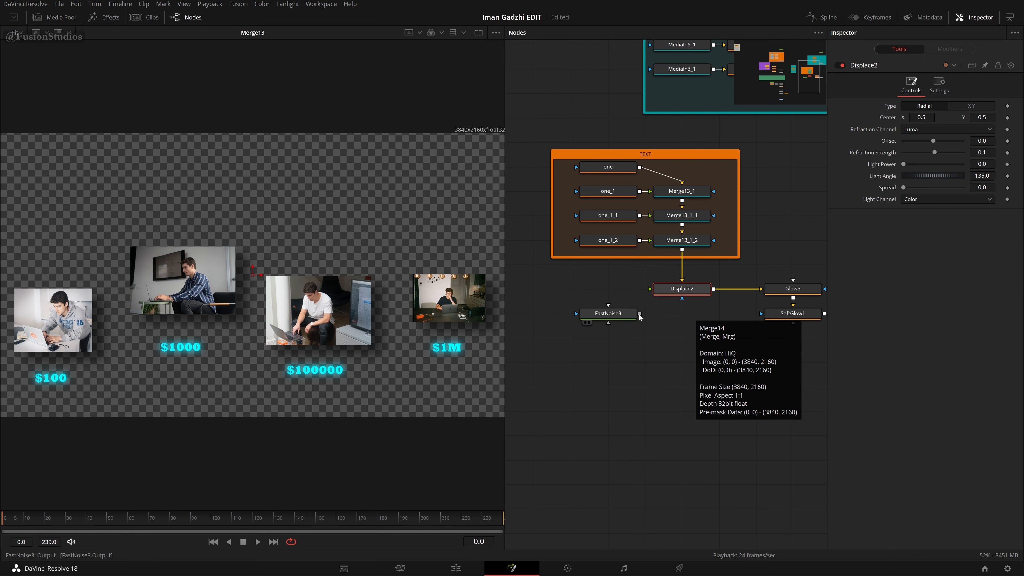
pyautogui.moveTo(639, 314); pyautogui.dragTo(624, 288)
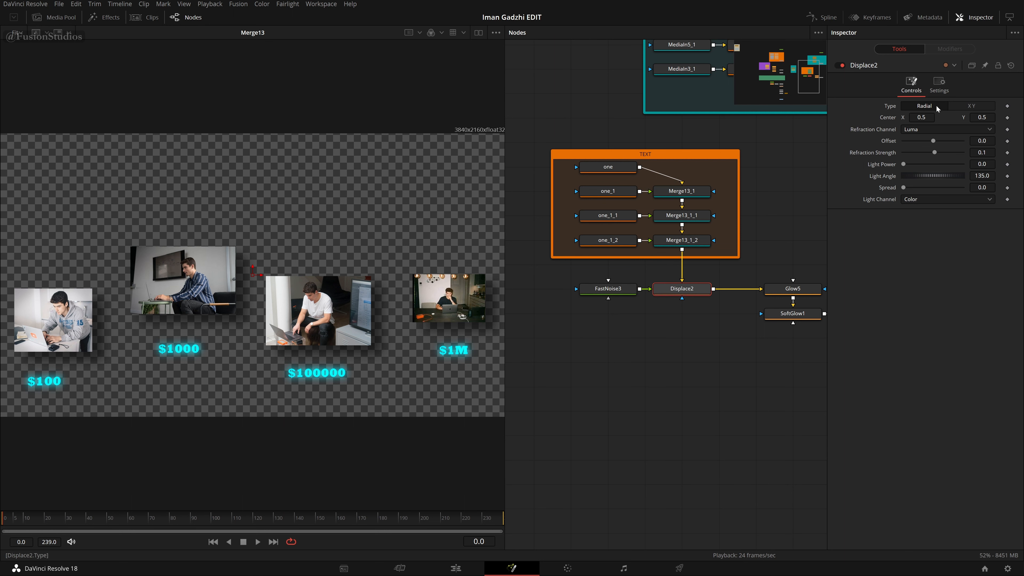
# Set Displace2's Type to XY and open an expression field for X Refraction.
pyautogui.click(971, 106)
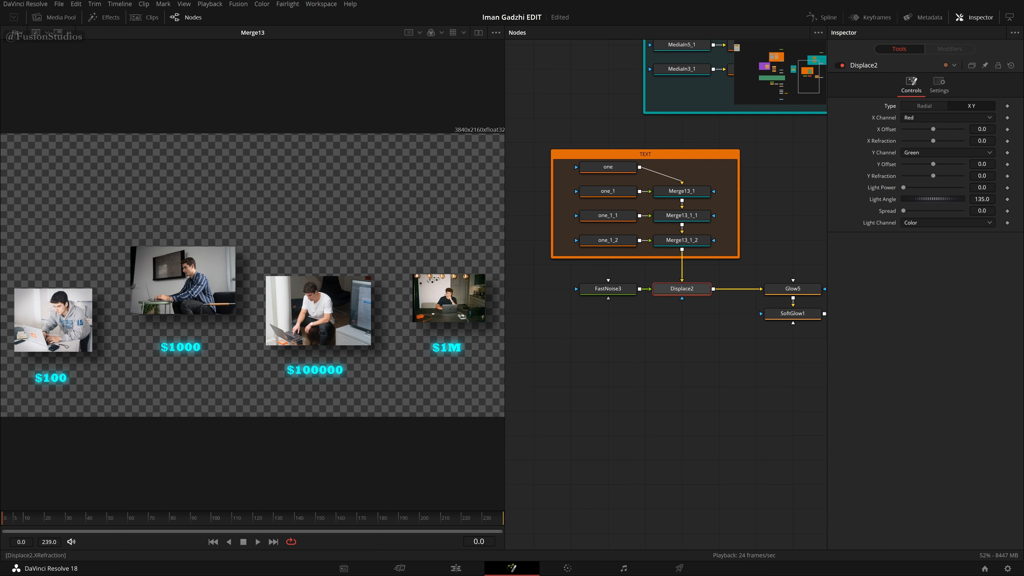
pyautogui.doubleClick(982, 141)
pyautogui.write('=')
pyautogui.press('Tab')
pyautogui.click(934, 275)
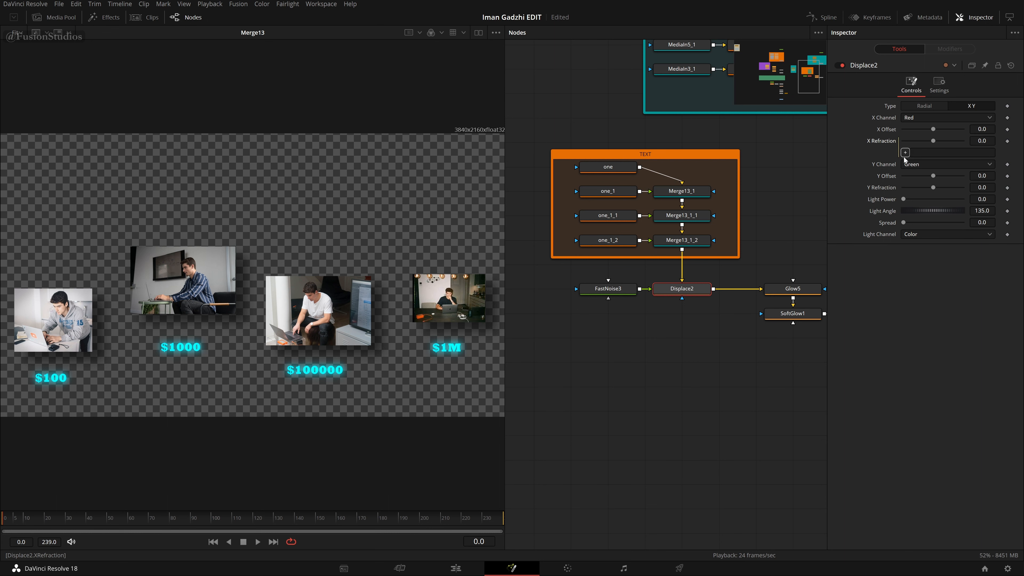
pyautogui.click(943, 153)
pyautogui.write('fgjhdgphjsgk')
pyautogui.hotkey('ctrl', 'a')
pyautogui.press('BackSpace')
pyautogui.click(914, 304)
# Link Displace2's X Refraction expression to Y Refraction and set Y Refraction to 0.0015.
pyautogui.moveTo(850, 144); pyautogui.dragTo(880, 187)
pyautogui.moveTo(933, 188); pyautogui.dragTo(984, 188)
# Display FastNoise3 in the viewer and set its noise Scale to 100.
pyautogui.scroll(2, 689, 302)
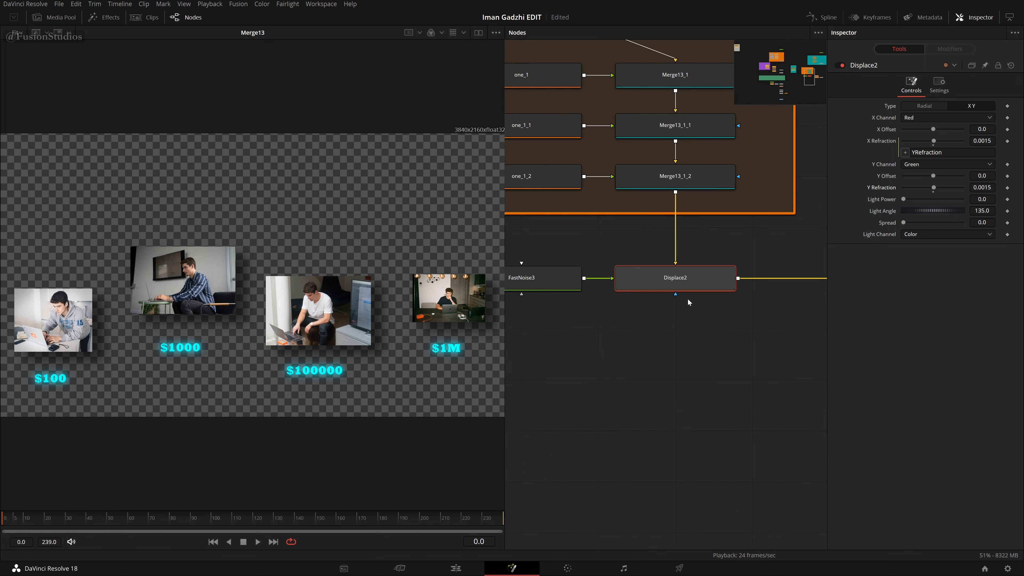
pyautogui.click(549, 278)
pyautogui.scroll(2, 575, 331)
pyautogui.press('2')
pyautogui.scroll(-2, 379, 299)
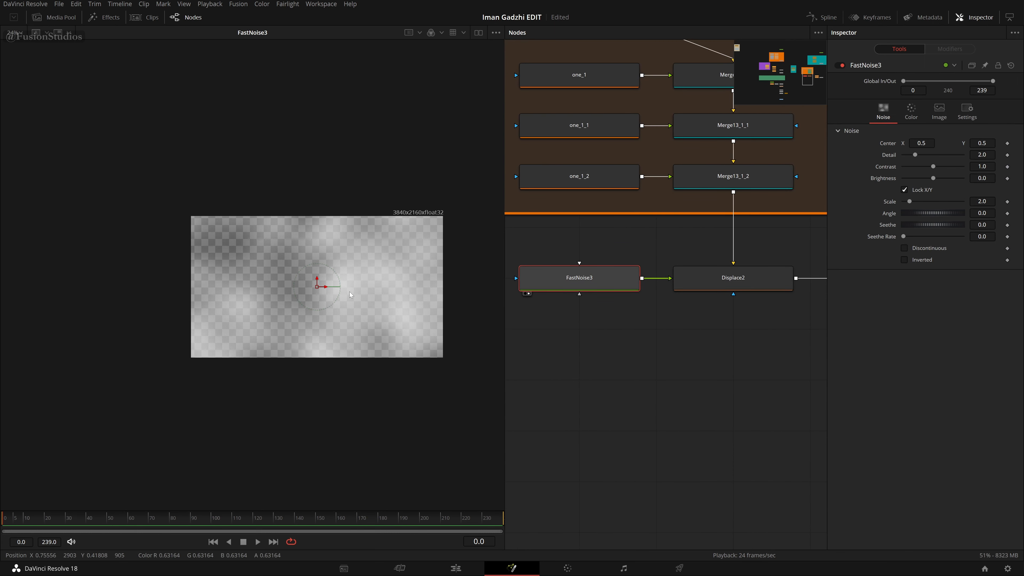
pyautogui.scroll(1, 351, 291)
pyautogui.hotkey('ctrl', 'f')
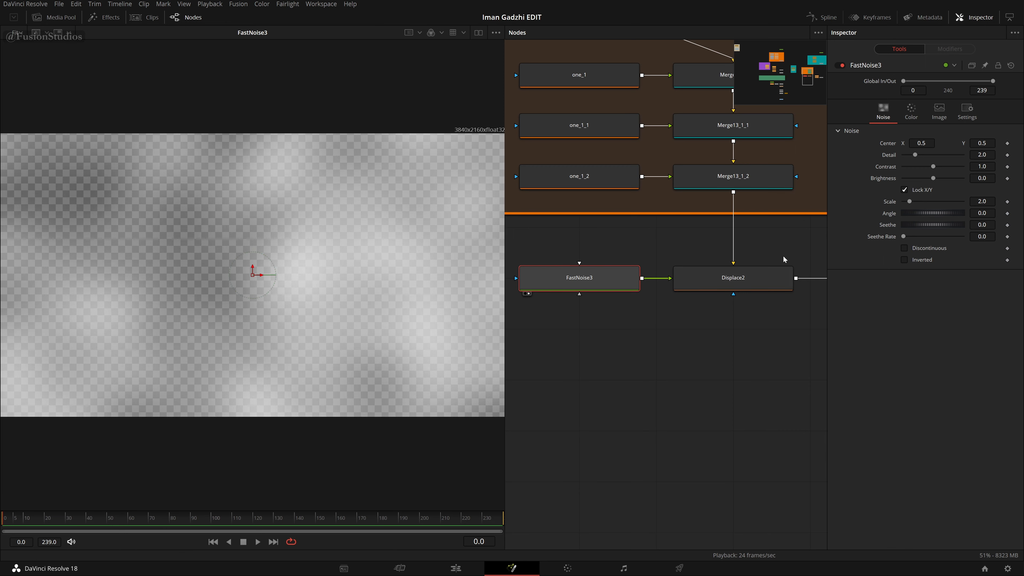
pyautogui.moveTo(909, 202); pyautogui.dragTo(1016, 222)
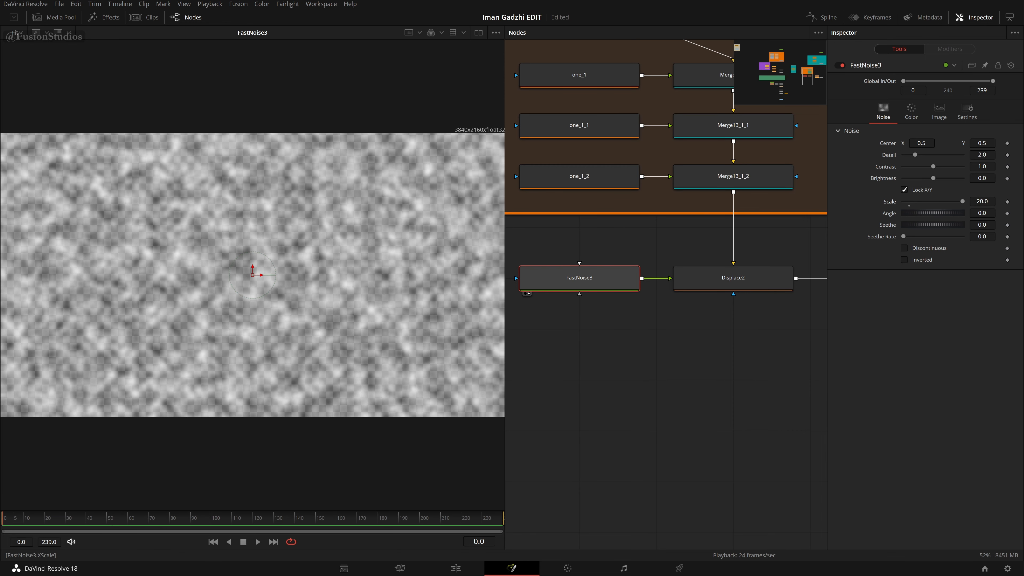
pyautogui.doubleClick(982, 201)
pyautogui.write('21')
pyautogui.press('Tab')
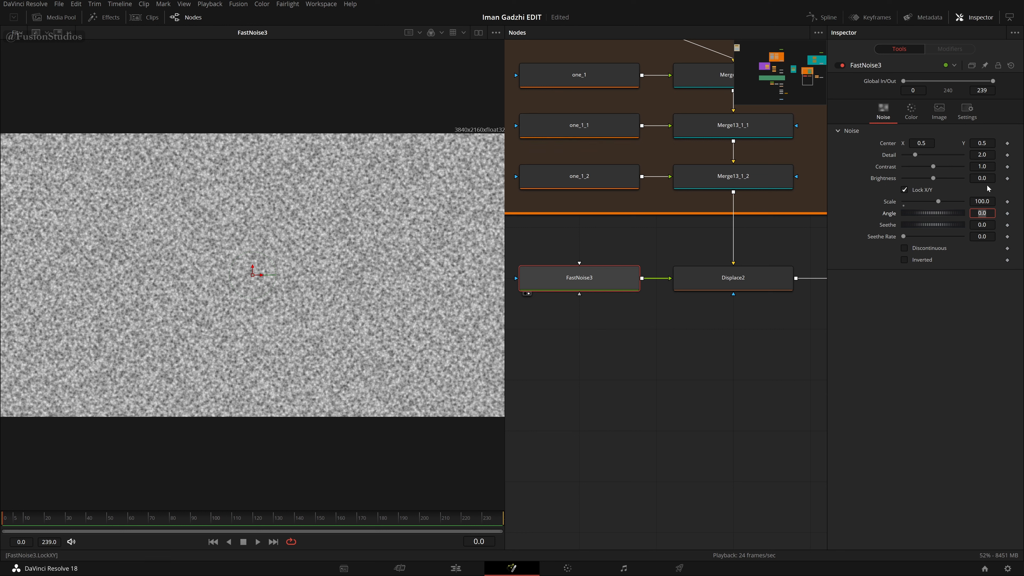
# Set FastNoise3's Detail to 10 and its Seethe Rate to 0.52.
pyautogui.moveTo(982, 155); pyautogui.dragTo(1018, 155)
pyautogui.moveTo(784, 337); pyautogui.dragTo(713, 335)
pyautogui.moveTo(904, 237)
pyautogui.mouseDown()
pyautogui.moveTo(940, 238)
pyautogui.moveTo(904, 241)
pyautogui.mouseUp()
pyautogui.press('space')
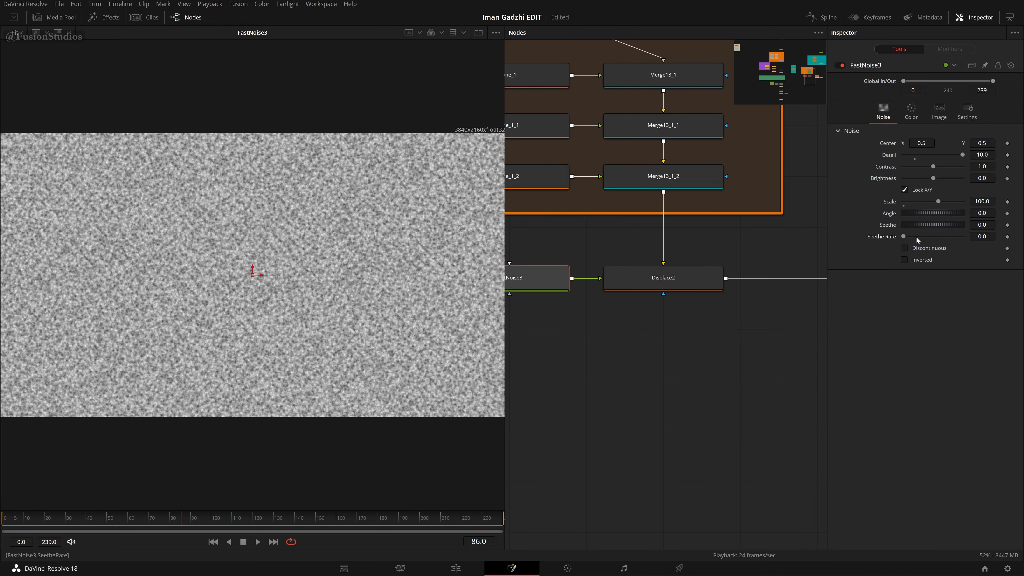
pyautogui.moveTo(904, 236); pyautogui.dragTo(934, 236)
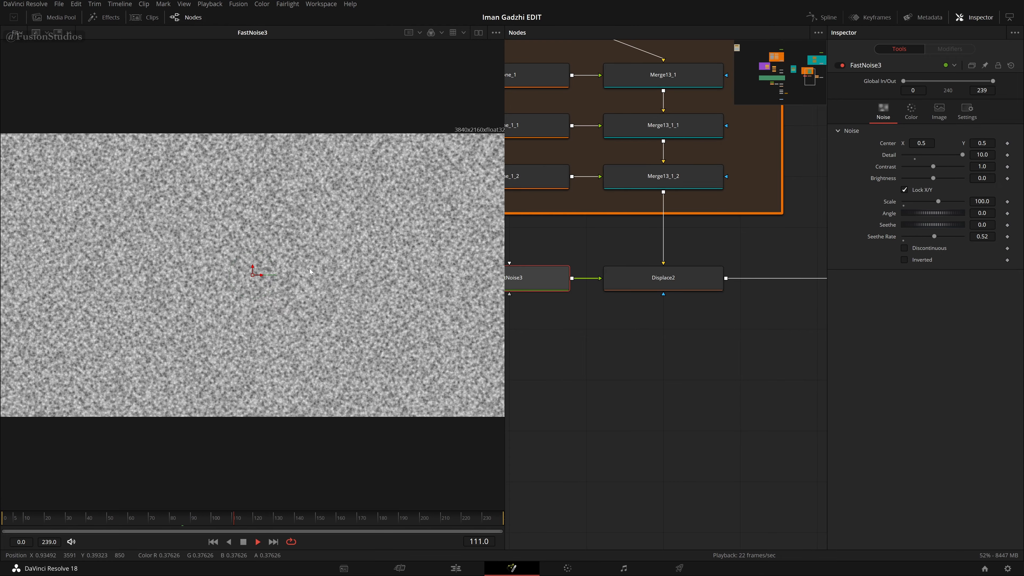
# Play Displace2's text distortion up close in the viewer and enable Discontinuous on FastNoise3.
pyautogui.moveTo(679, 281); pyautogui.dragTo(230, 275)
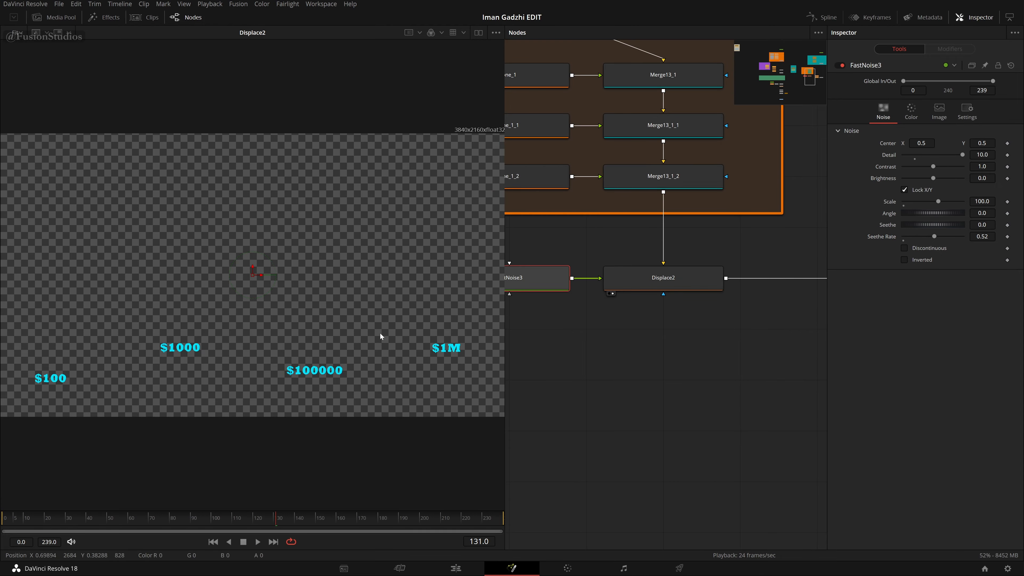
pyautogui.scroll(5, 262, 372)
pyautogui.moveTo(261, 373); pyautogui.dragTo(417, 380)
pyautogui.scroll(2, 308, 359)
pyautogui.press('space')
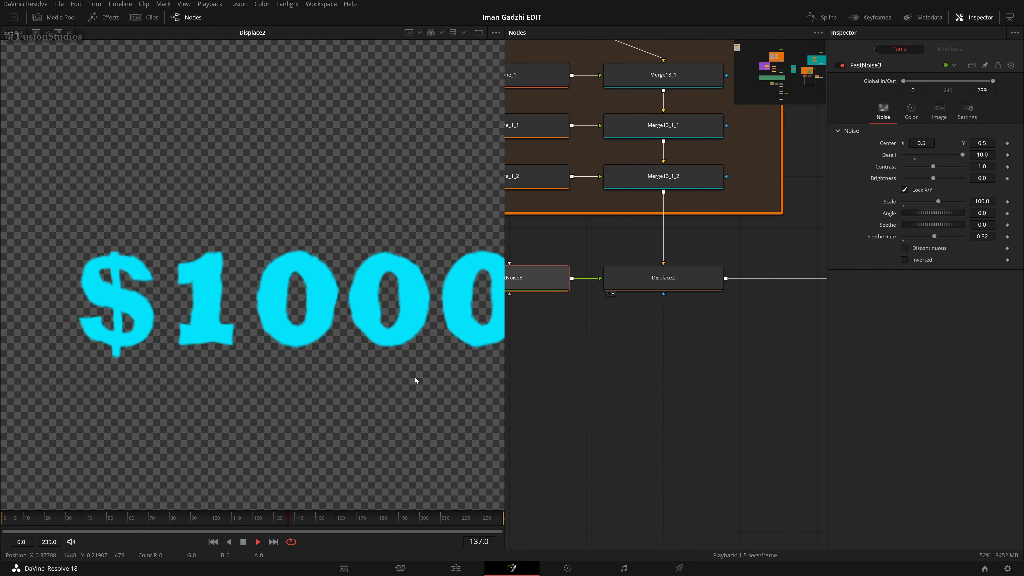
pyautogui.scroll(-1, 417, 381)
pyautogui.click(926, 249)
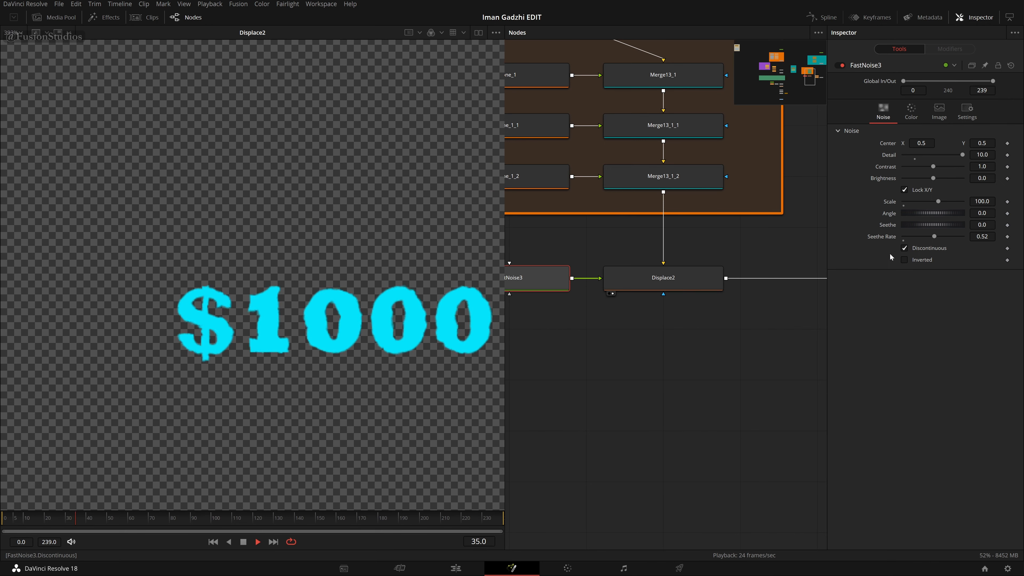
pyautogui.hotkey('ctrl', 'f')
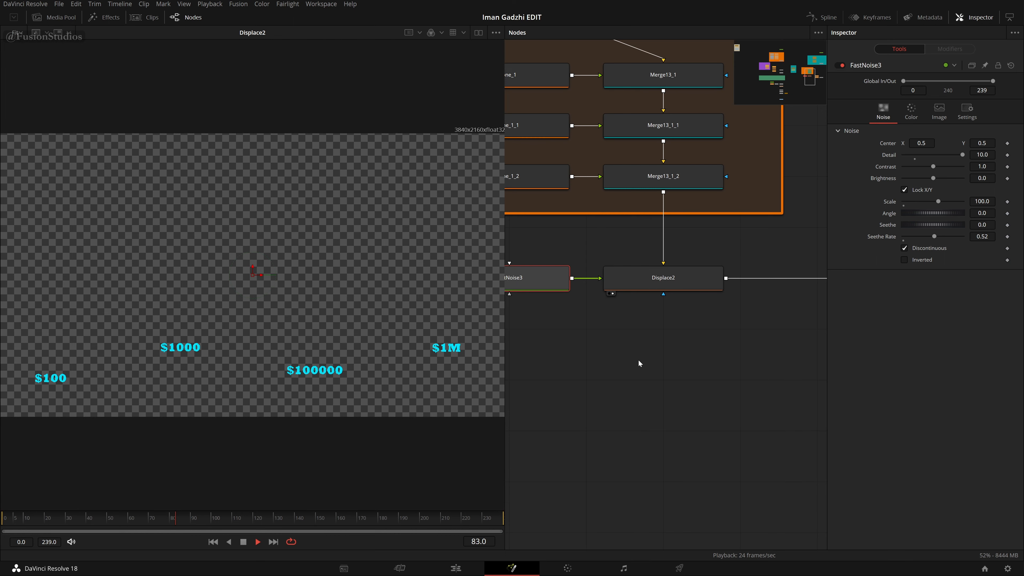
# Display Merge13 in the viewer to check the playing labels together with the four pictures.
pyautogui.moveTo(797, 327); pyautogui.dragTo(698, 326)
pyautogui.moveTo(765, 315); pyautogui.dragTo(654, 337)
pyautogui.scroll(-2, 753, 371)
pyautogui.moveTo(750, 371); pyautogui.dragTo(657, 379)
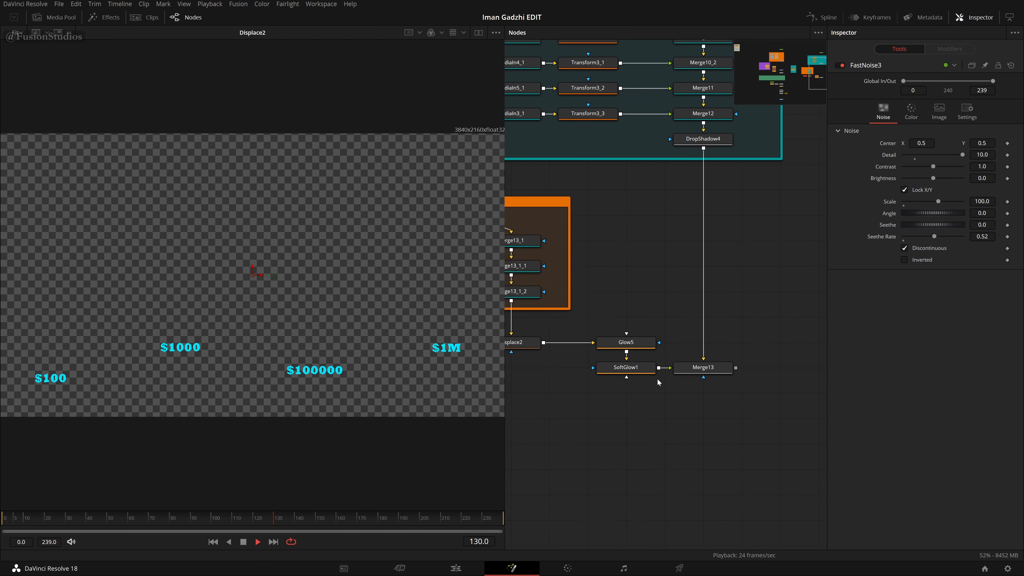
pyautogui.moveTo(690, 415); pyautogui.dragTo(755, 415)
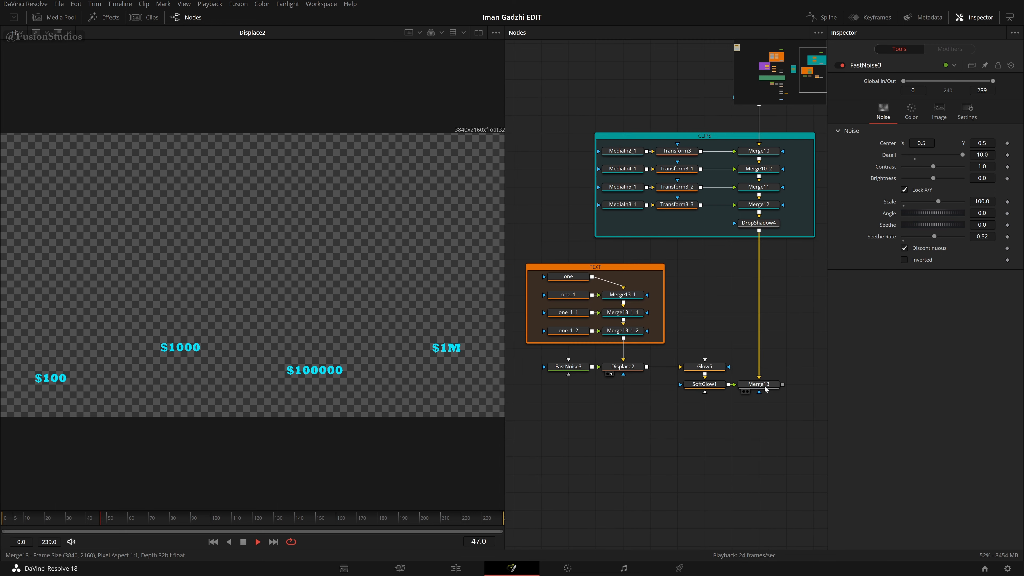
pyautogui.click(743, 392)
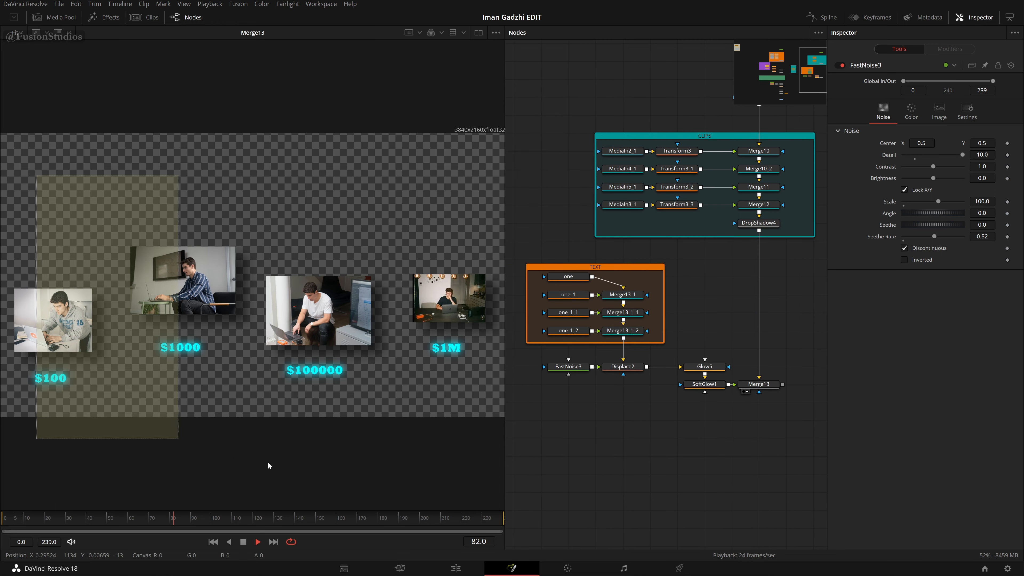
pyautogui.moveTo(270, 466); pyautogui.dragTo(508, 457)
pyautogui.moveTo(808, 441); pyautogui.dragTo(731, 450)
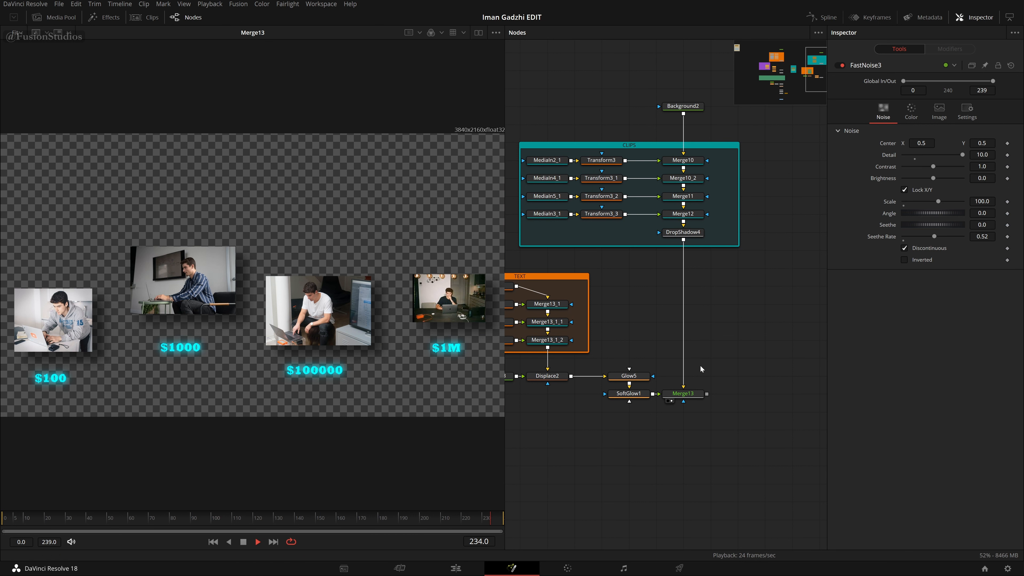
pyautogui.moveTo(811, 73)
pyautogui.mouseDown()
pyautogui.moveTo(782, 75)
pyautogui.moveTo(818, 73)
pyautogui.mouseUp()
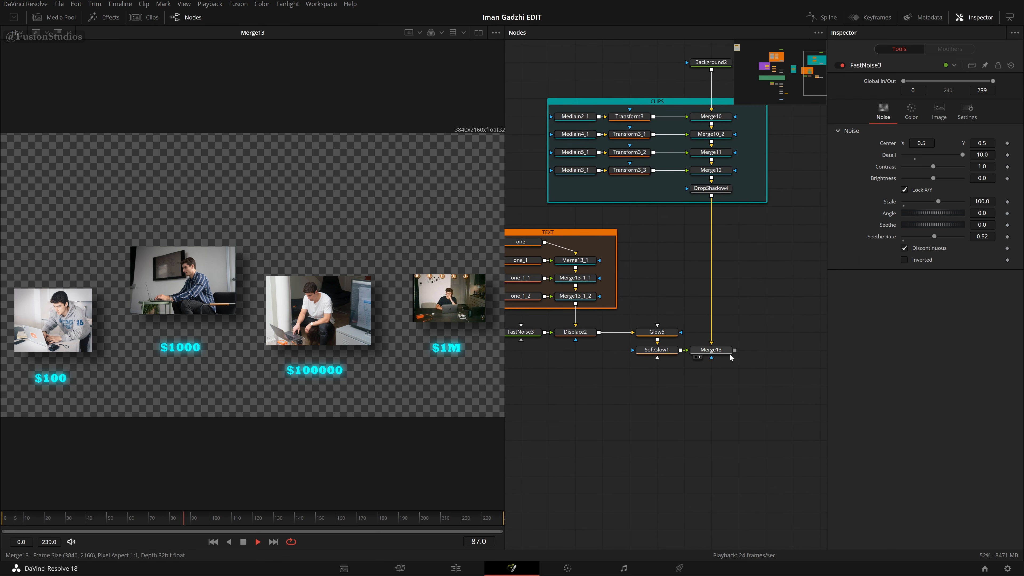
# Add an unconnected Background node beside Merge13.
pyautogui.moveTo(747, 327); pyautogui.dragTo(681, 329)
pyautogui.hotkey('shift', 'space')
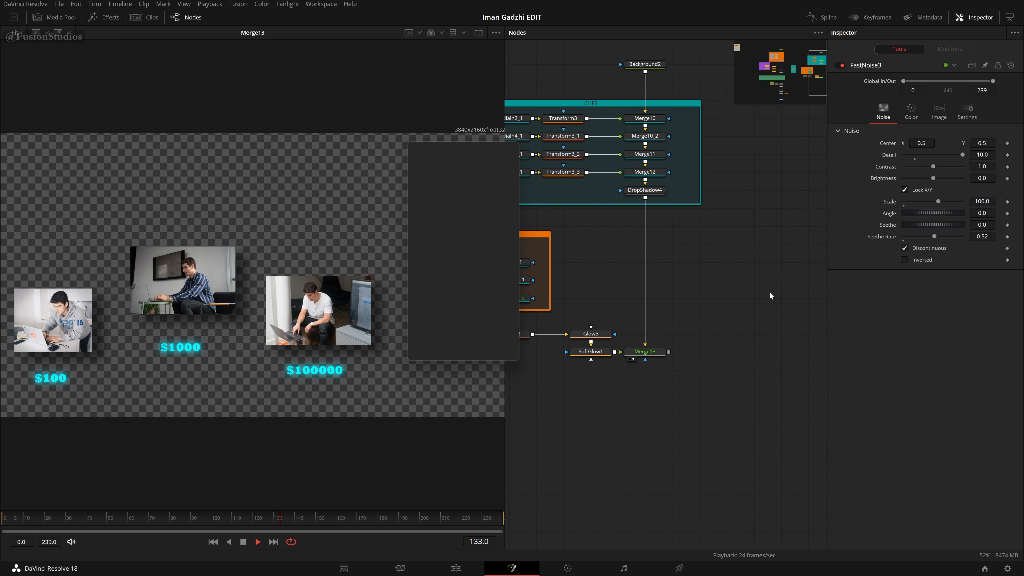
pyautogui.write('fast')
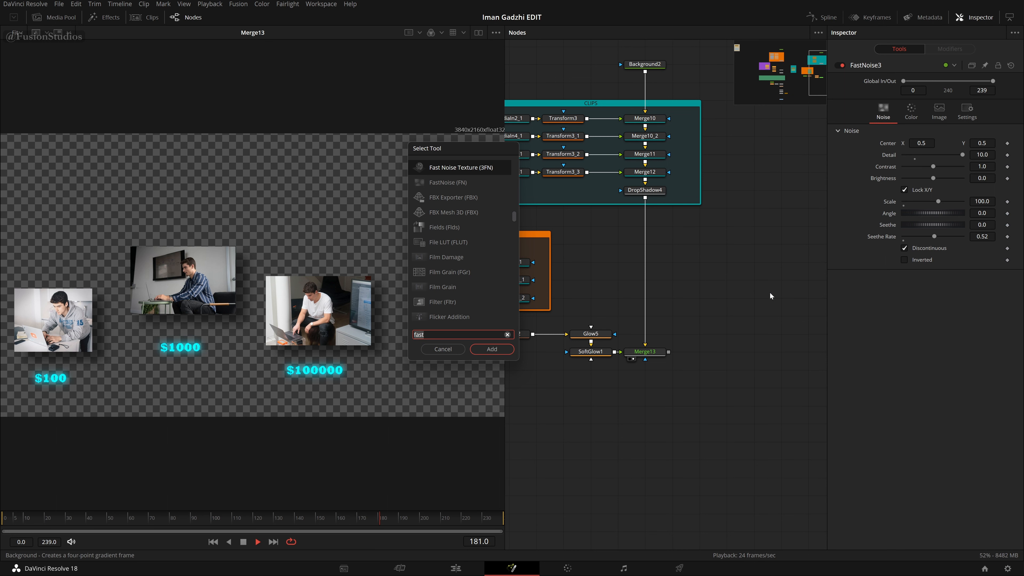
pyautogui.write('bg')
pyautogui.press('Return')
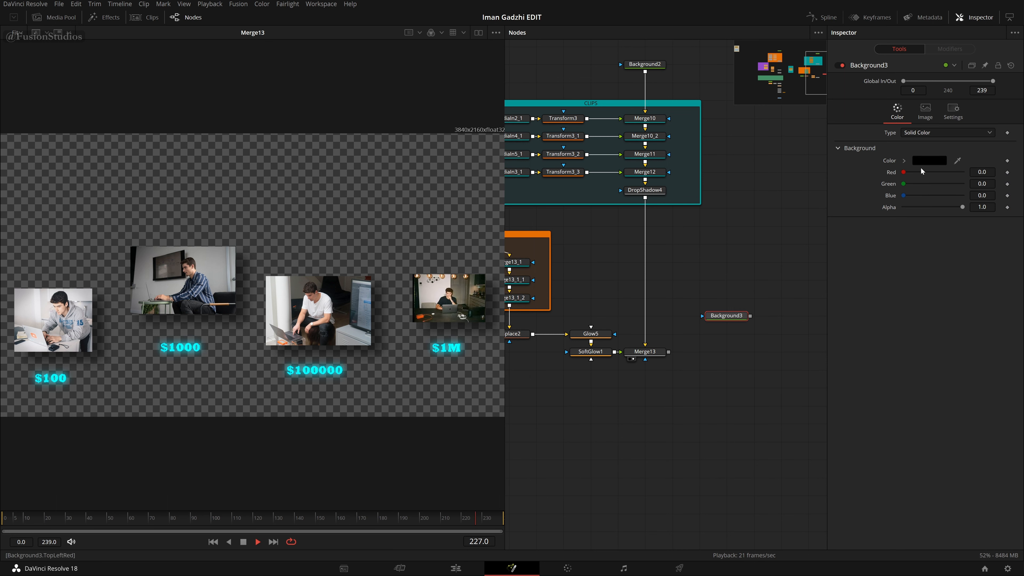
# Set the new Background node's color to white (#ffffff) and merge it over Merge13's output.
pyautogui.click(927, 161)
pyautogui.moveTo(623, 253); pyautogui.dragTo(625, 205)
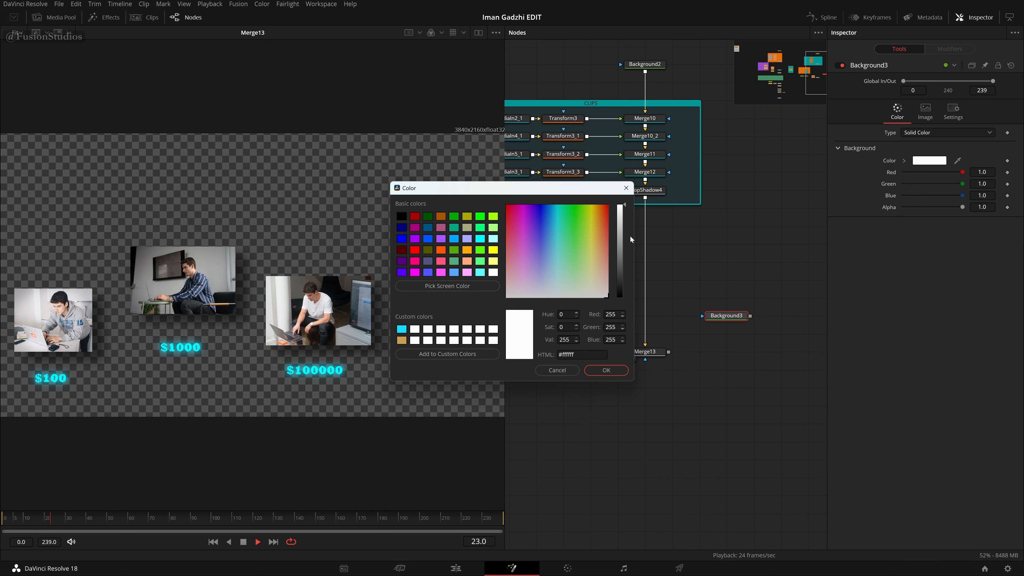
pyautogui.click(607, 370)
pyautogui.moveTo(730, 316); pyautogui.dragTo(669, 354)
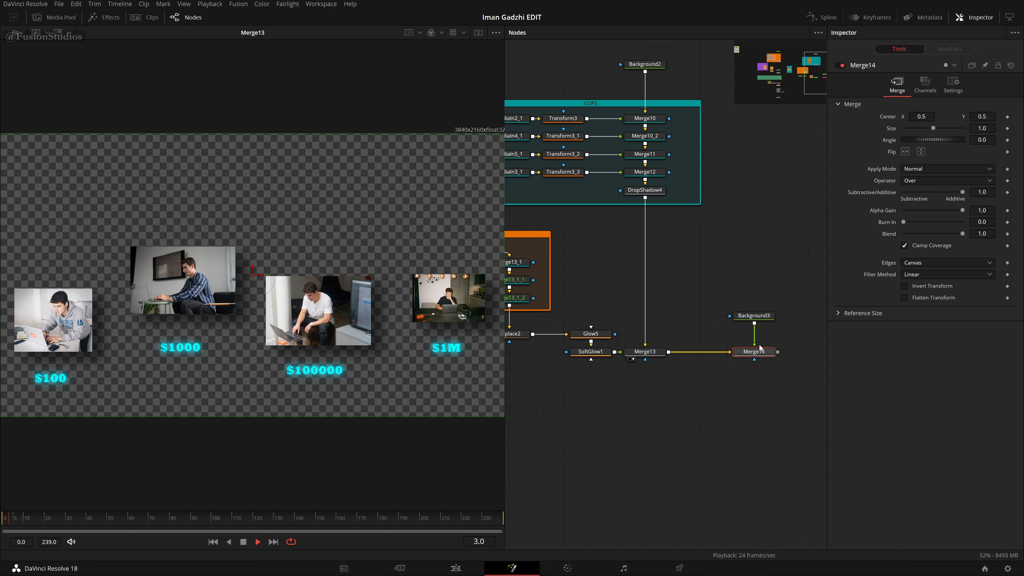
# Place Merge14 below Merge13, display it in the viewer, and move Background3 close beside it.
pyautogui.moveTo(754, 350); pyautogui.dragTo(653, 407)
pyautogui.press('1')
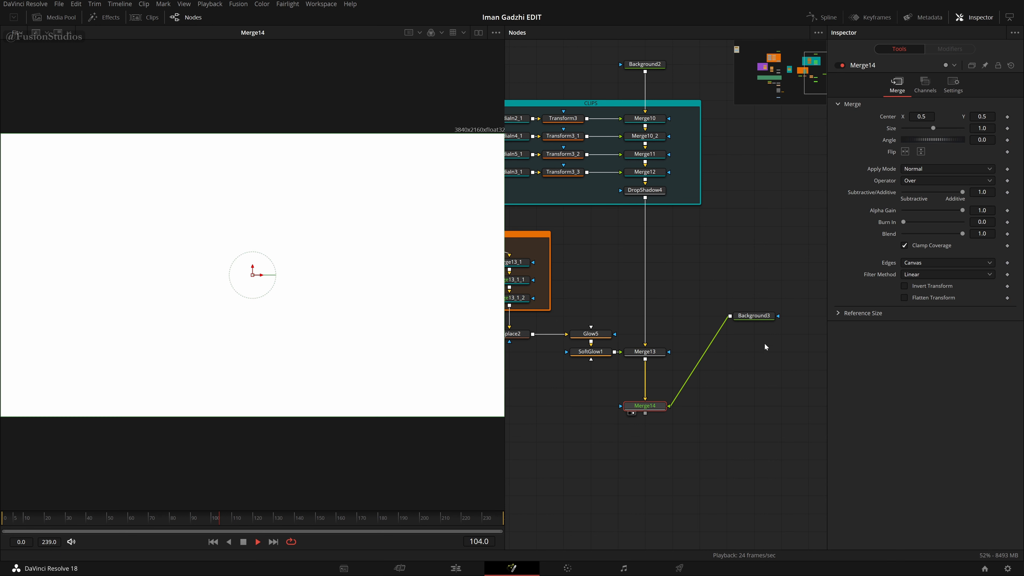
pyautogui.moveTo(766, 318); pyautogui.dragTo(771, 405)
pyautogui.press('space')
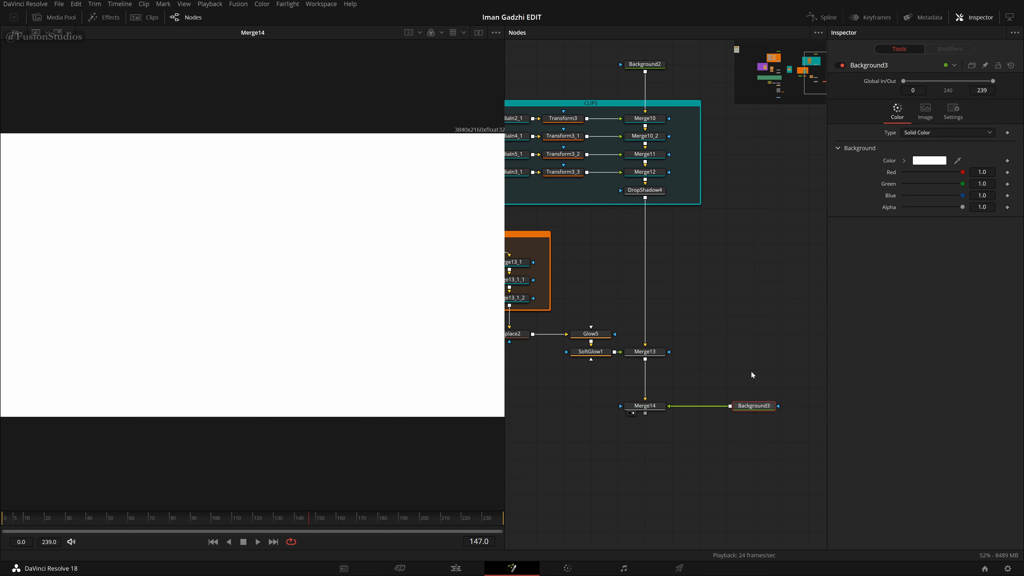
pyautogui.moveTo(765, 406); pyautogui.dragTo(738, 406)
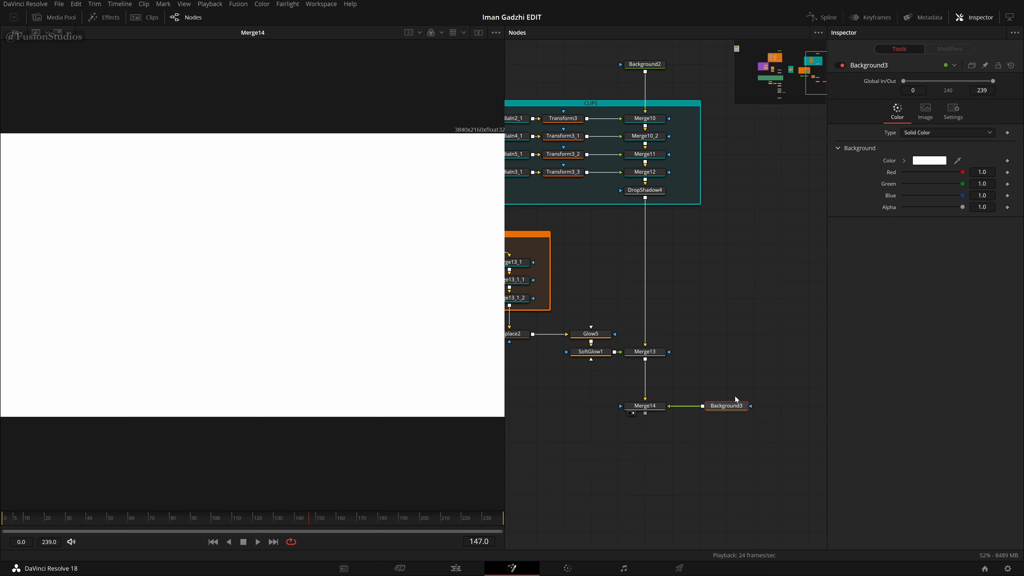
# Add a Polygon mask to Background3 and set its border width to 0.0058.
pyautogui.hotkey('shift', 'space')
pyautogui.write('bg')
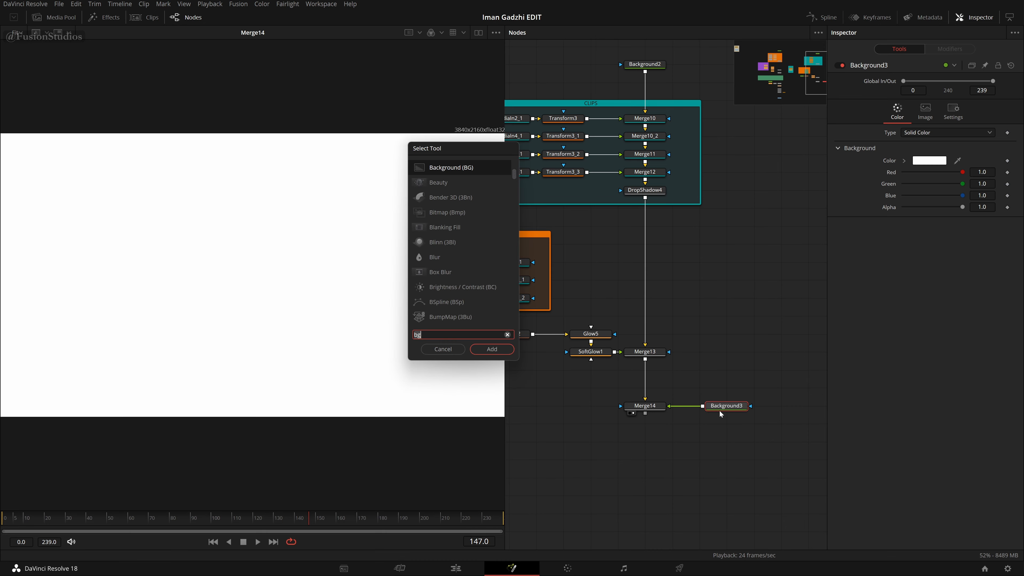
pyautogui.press('BackSpace')
pyautogui.press('BackSpace')
pyautogui.write('pol')
pyautogui.press('Return')
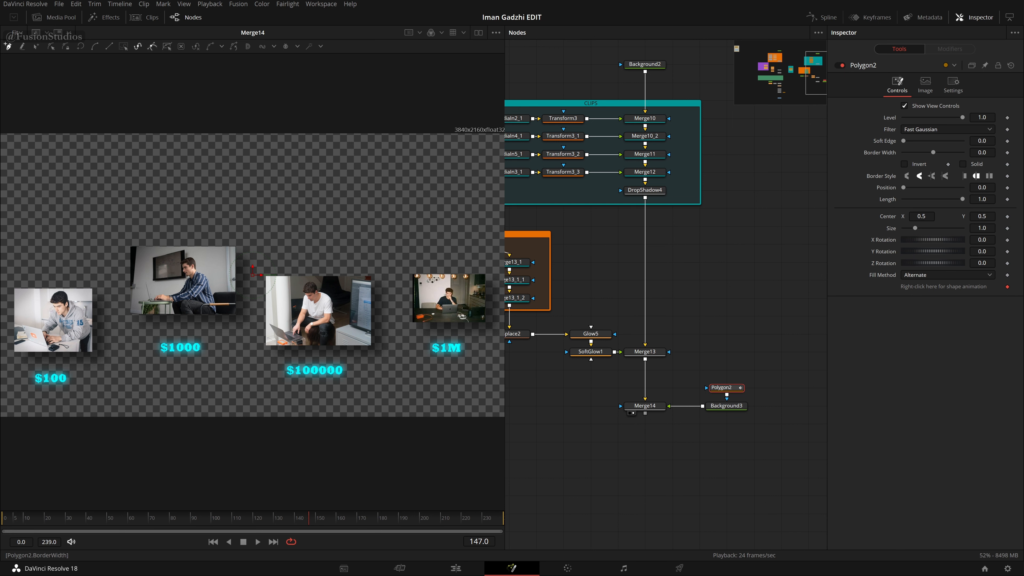
pyautogui.moveTo(982, 152); pyautogui.dragTo(984, 152)
pyautogui.click(42, 381)
pyautogui.click(101, 387)
pyautogui.click(182, 391)
pyautogui.click(245, 367)
pyautogui.click(273, 285)
pyautogui.click(335, 236)
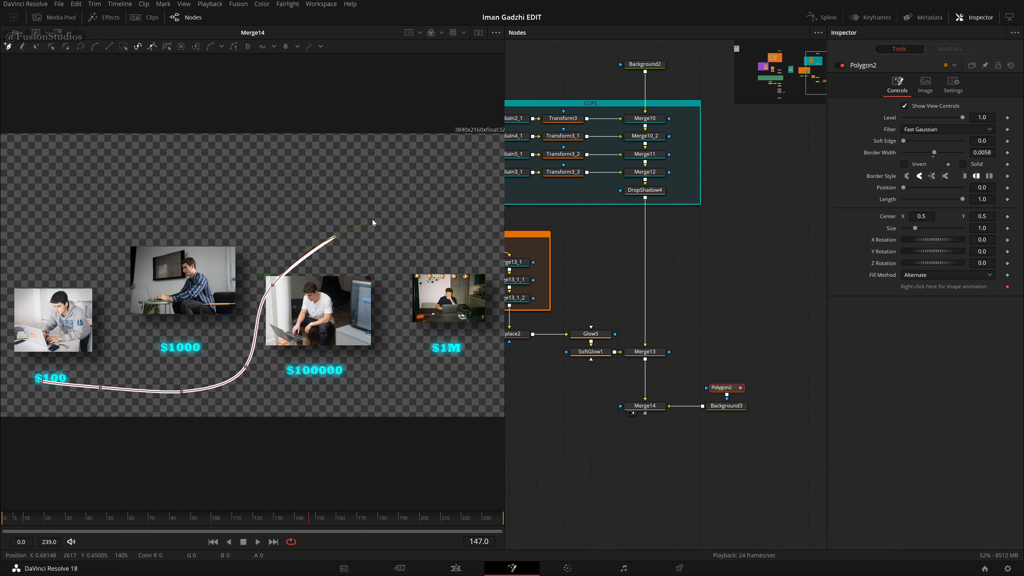
pyautogui.click(422, 240)
pyautogui.click(302, 310)
pyautogui.click(181, 242)
pyautogui.click(129, 245)
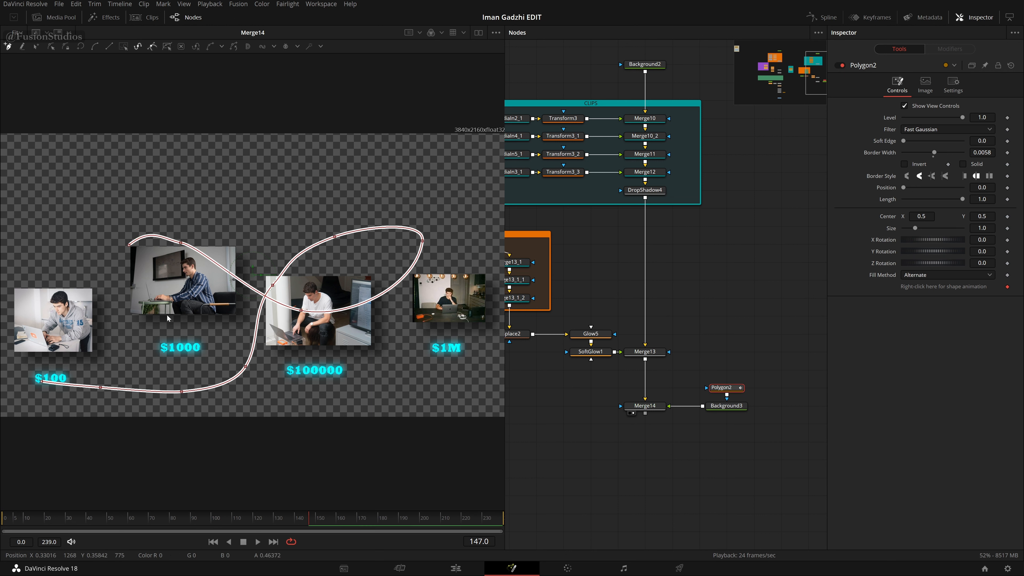
pyautogui.hotkey('ctrl', 'z')
pyautogui.hotkey('ctrl', 'z')
pyautogui.hotkey('ctrl', 'z')
pyautogui.hotkey('ctrl', 'z')
pyautogui.hotkey('ctrl', 'z')
pyautogui.hotkey('ctrl', 'z')
pyautogui.hotkey('ctrl', 'z')
pyautogui.hotkey('ctrl', 'z')
pyautogui.hotkey('ctrl', 'z')
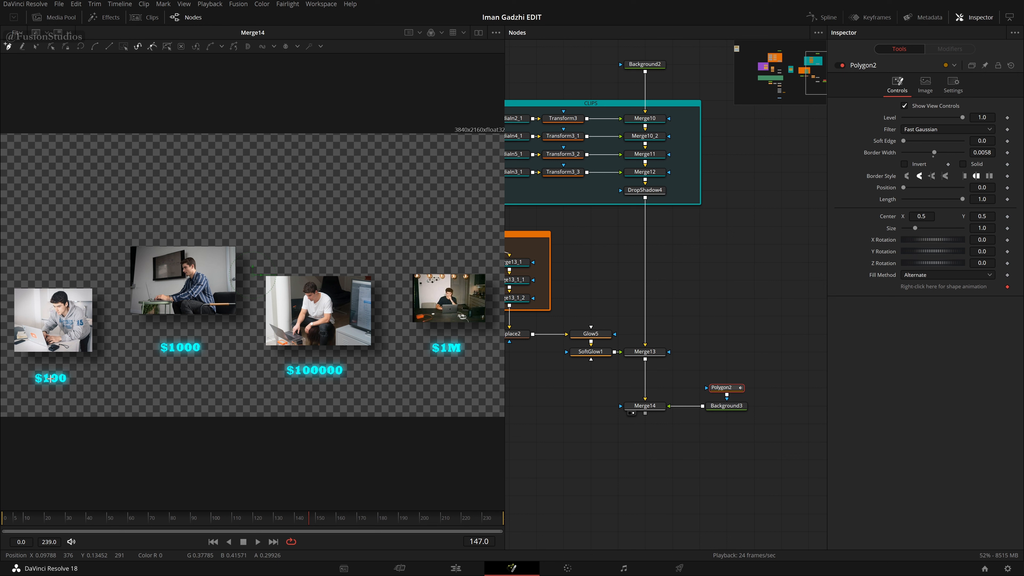
# Draw the mask as an open path through the $100, $1000, $100000 and $1M labels and smooth its points.
pyautogui.click(181, 347)
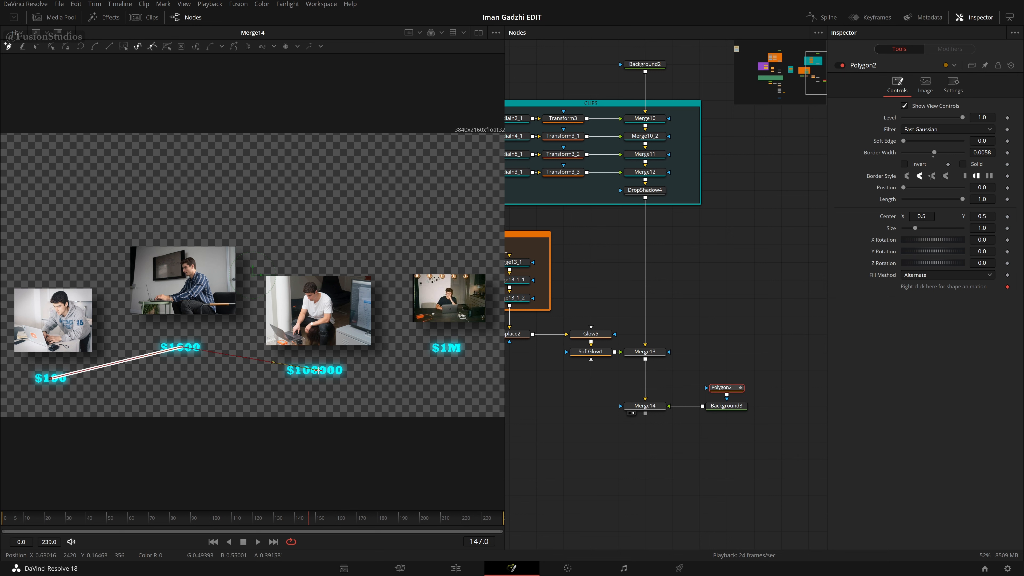
pyautogui.click(319, 370)
pyautogui.click(448, 347)
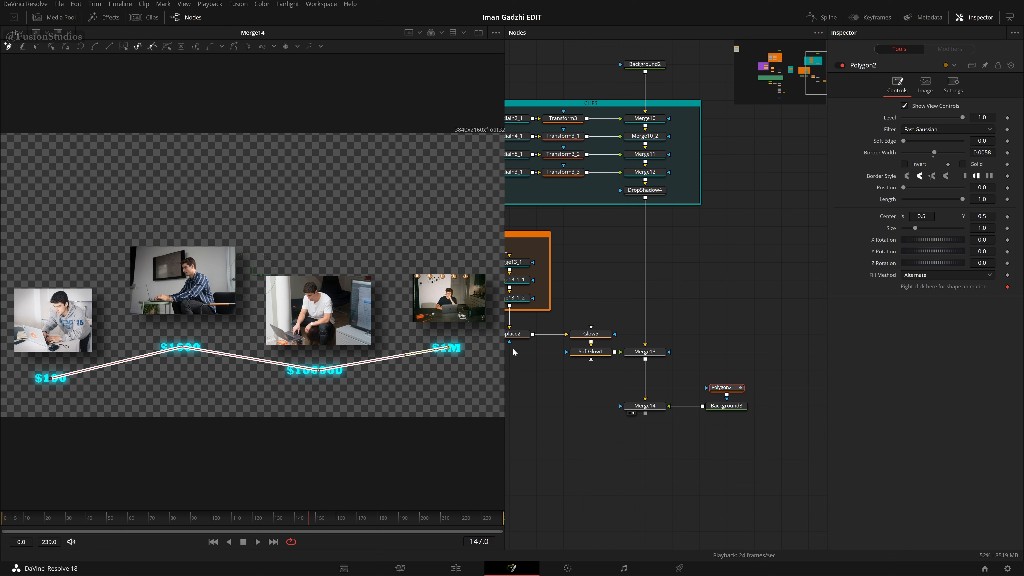
pyautogui.click(37, 47)
pyautogui.hotkey('shift', 's')
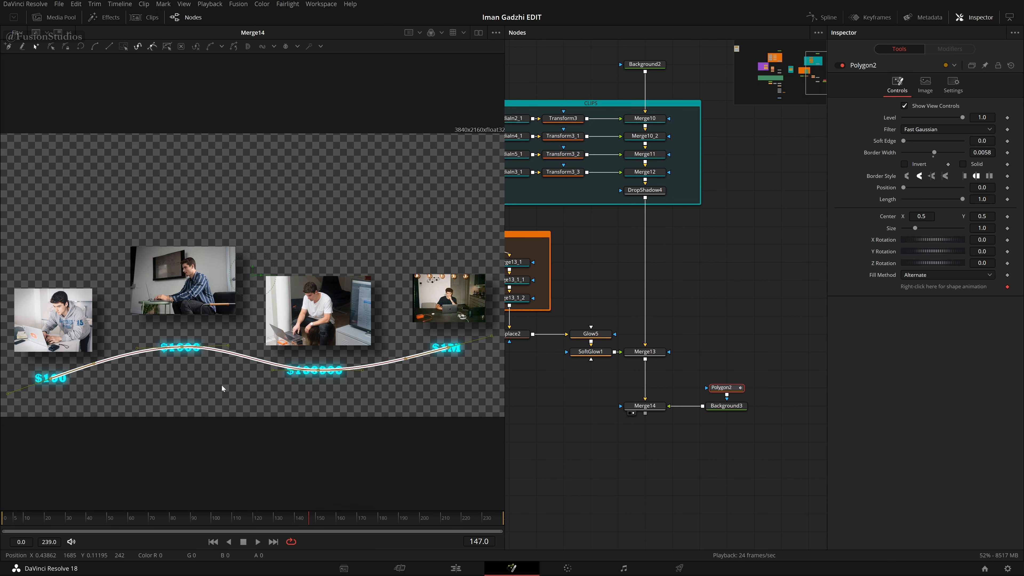
# Adjust the path's curve handles at the $100 and $1000 points for a softer S-shaped rise.
pyautogui.scroll(6, 135, 370)
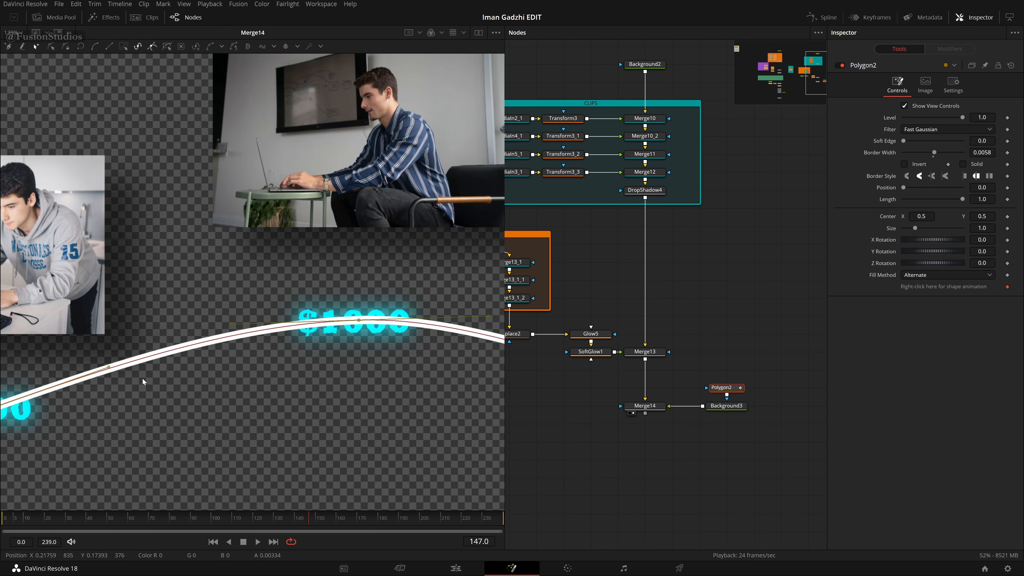
pyautogui.scroll(-3, 143, 379)
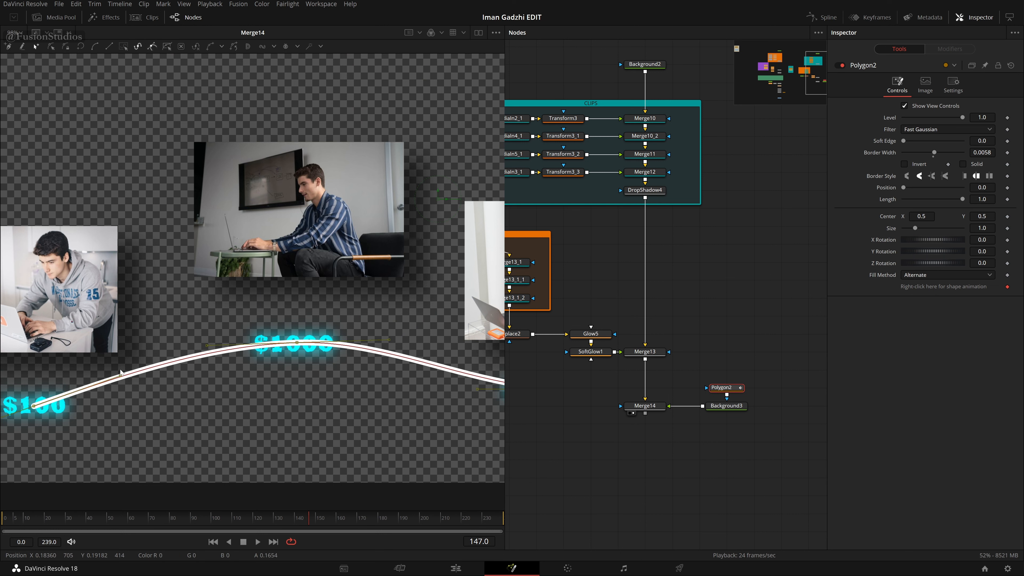
pyautogui.moveTo(121, 376); pyautogui.dragTo(183, 414)
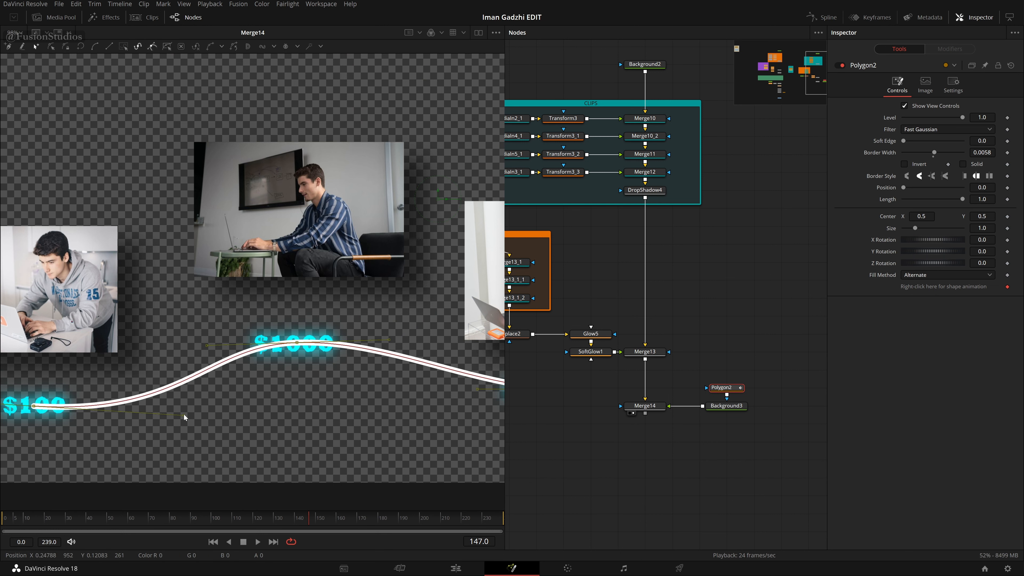
pyautogui.moveTo(317, 408); pyautogui.dragTo(253, 415)
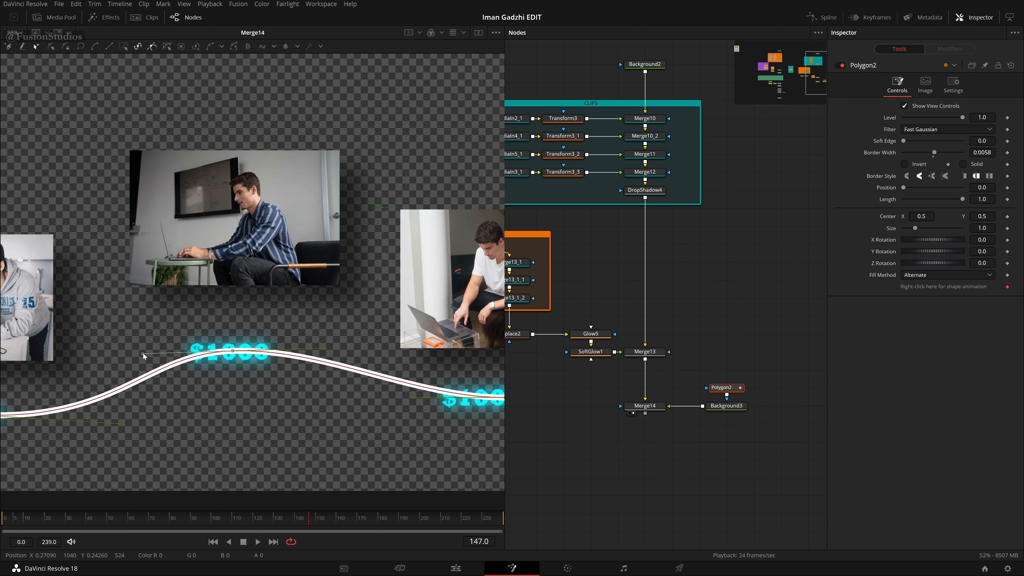
pyautogui.moveTo(143, 354); pyautogui.dragTo(163, 352)
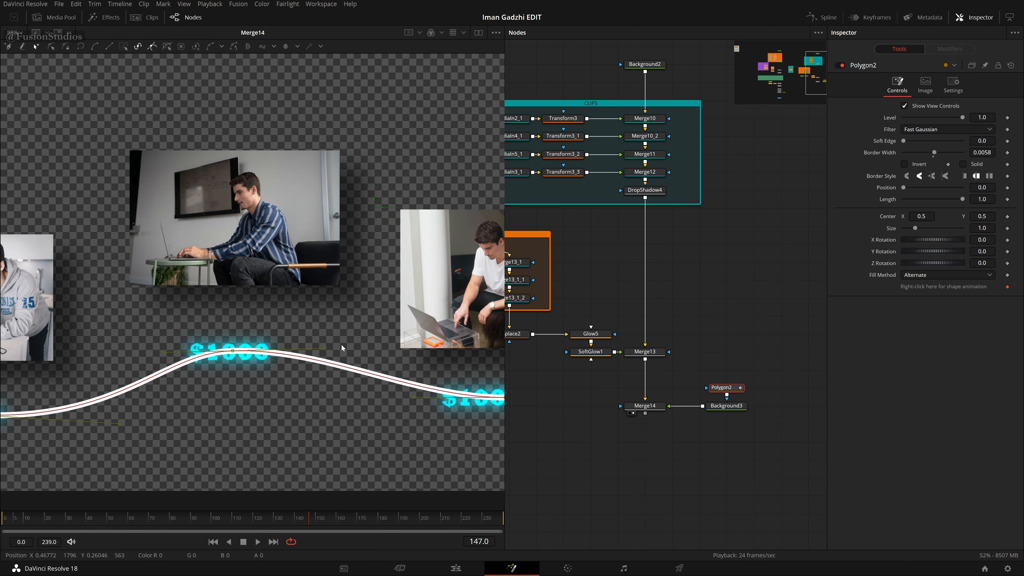
pyautogui.moveTo(324, 348)
pyautogui.mouseDown()
pyautogui.moveTo(334, 356)
pyautogui.moveTo(325, 359)
pyautogui.mouseUp()
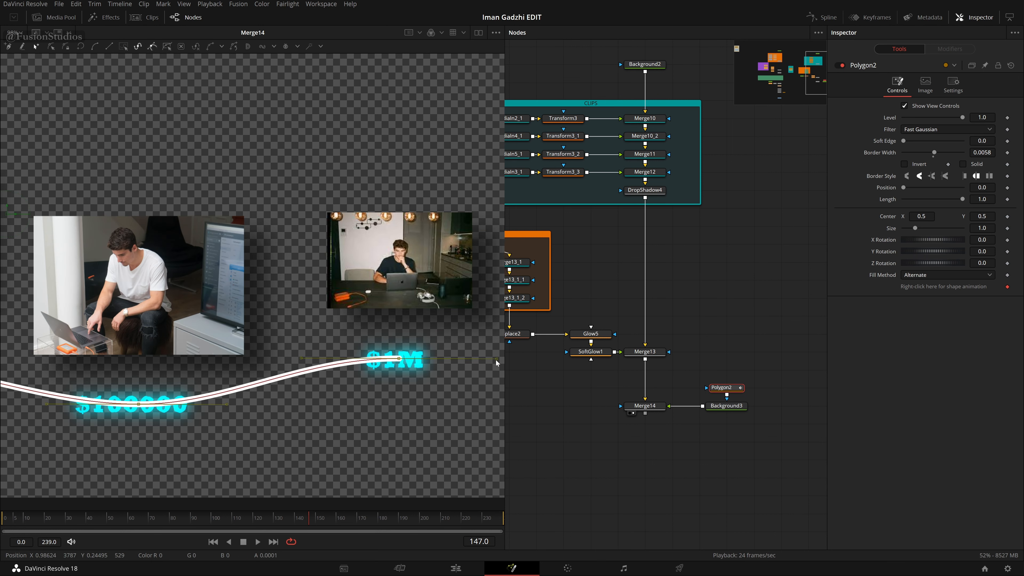
# Reshape the path's dip at the $100000 point by adjusting both of its curve handles, and deselect the mask.
pyautogui.scroll(-2, 310, 402)
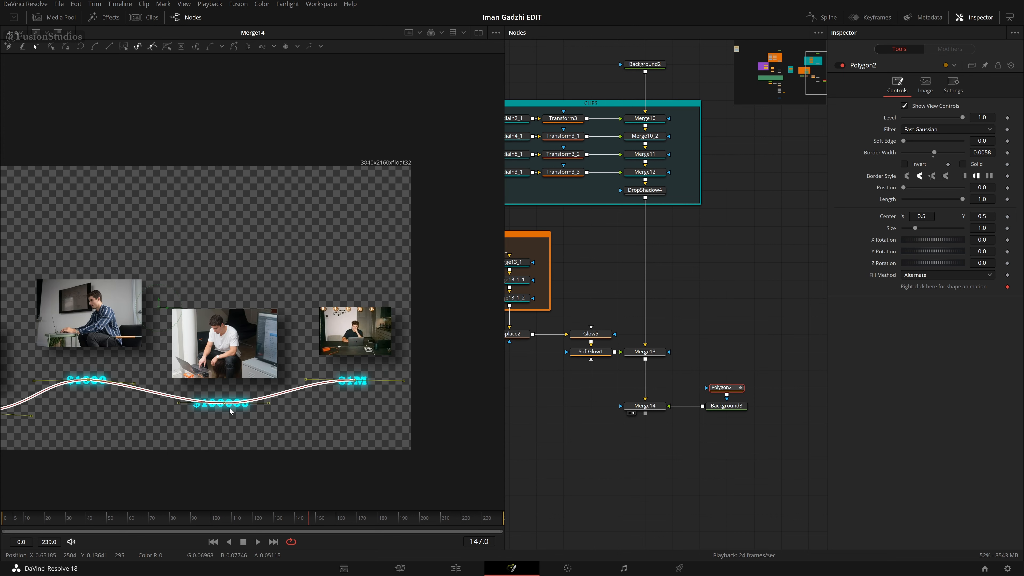
pyautogui.scroll(3, 190, 405)
pyautogui.moveTo(156, 401); pyautogui.dragTo(50, 403)
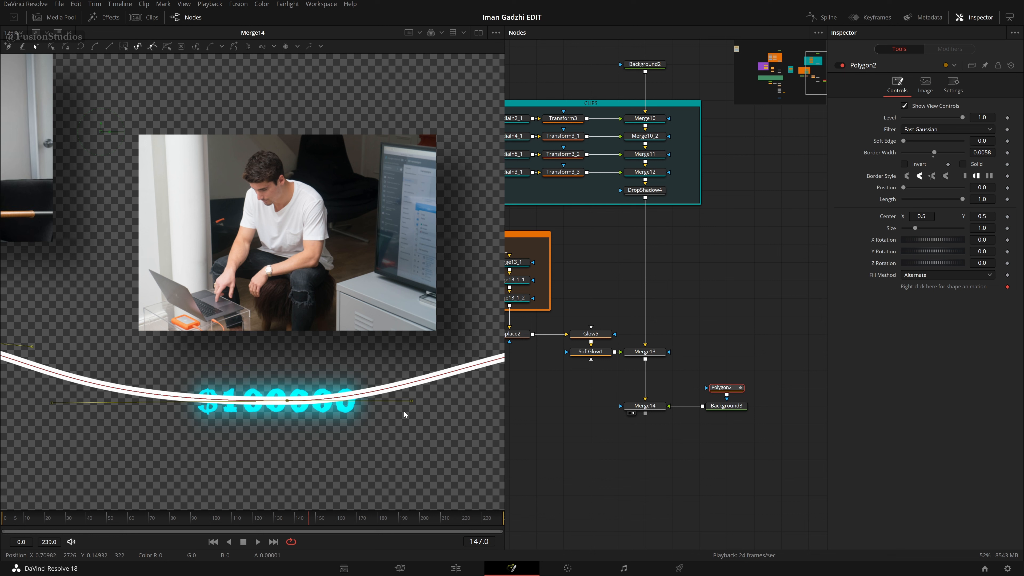
pyautogui.moveTo(411, 402); pyautogui.dragTo(446, 423)
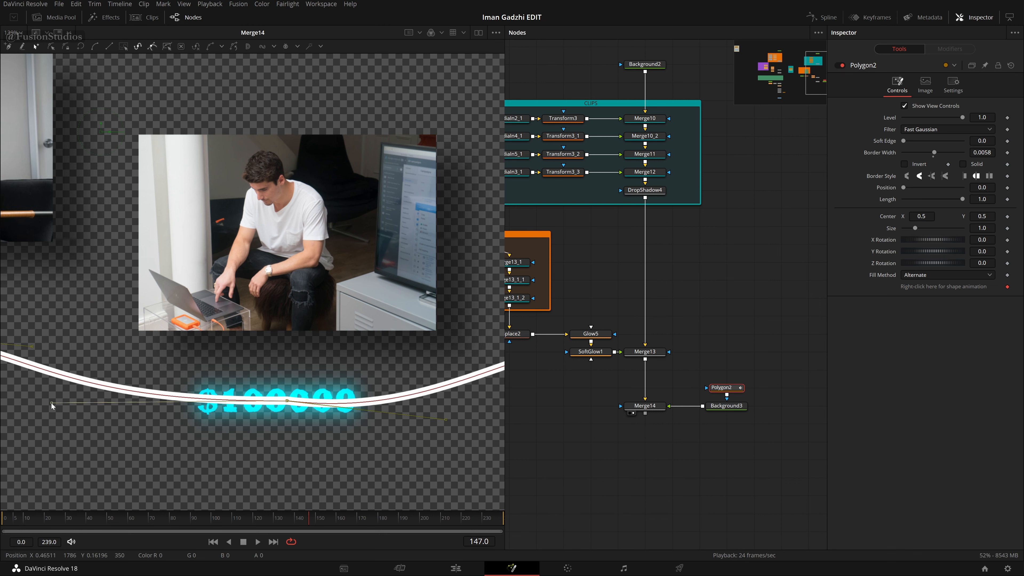
pyautogui.moveTo(51, 403)
pyautogui.mouseDown()
pyautogui.moveTo(60, 408)
pyautogui.moveTo(50, 410)
pyautogui.mouseUp()
pyautogui.scroll(-1, 245, 395)
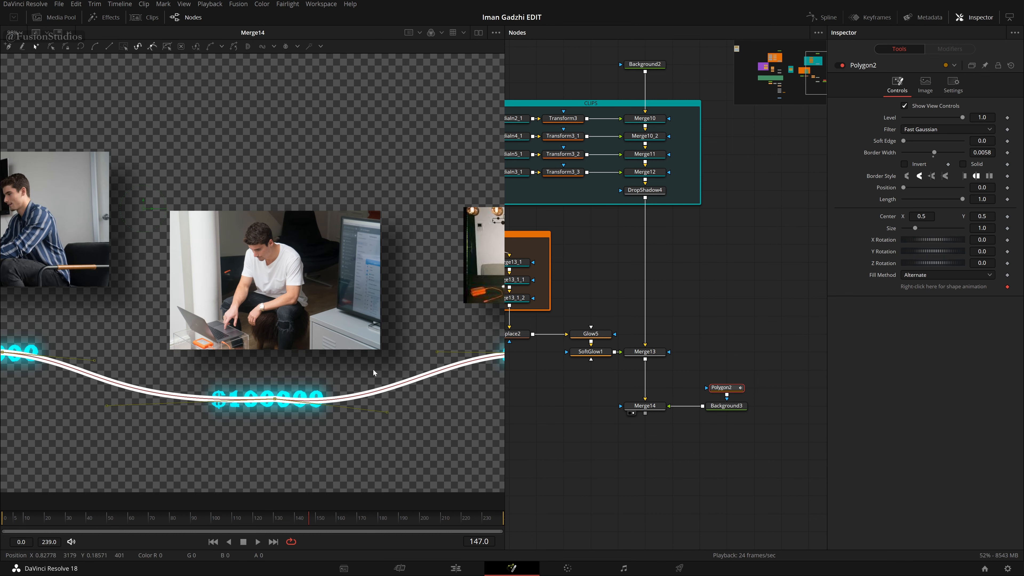
pyautogui.click(587, 430)
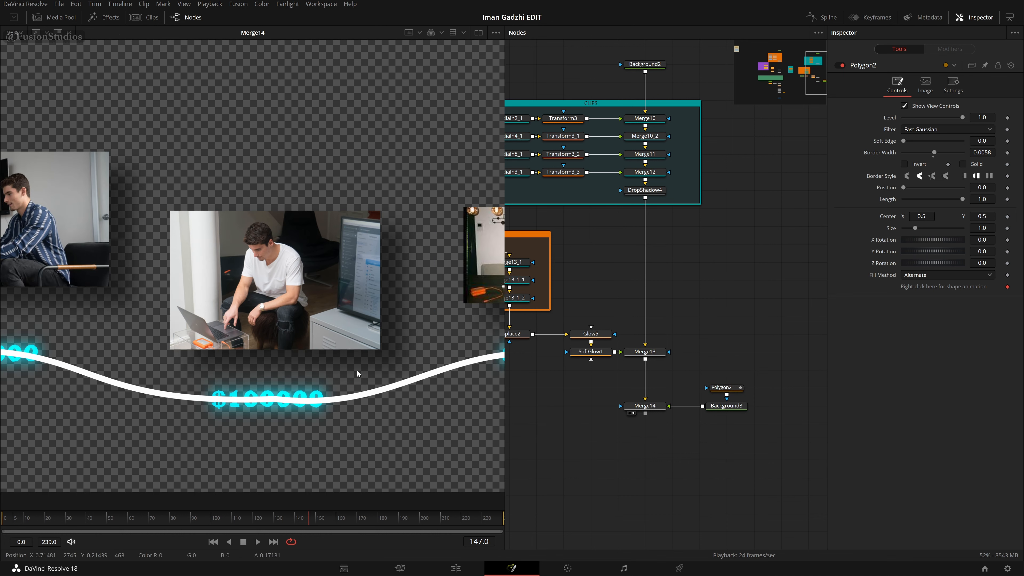
pyautogui.scroll(-1, 359, 372)
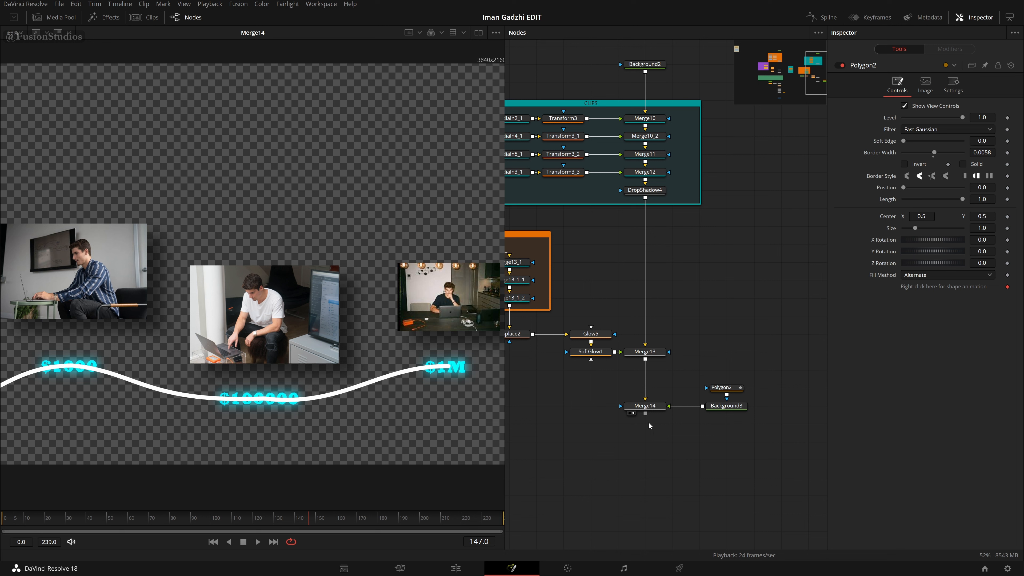
# Move Merge14 with Background3 and Polygon2 between DropShadow4 and Merge13 so the line lies behind the labels, and display Merge13.
pyautogui.moveTo(588, 359); pyautogui.dragTo(787, 453)
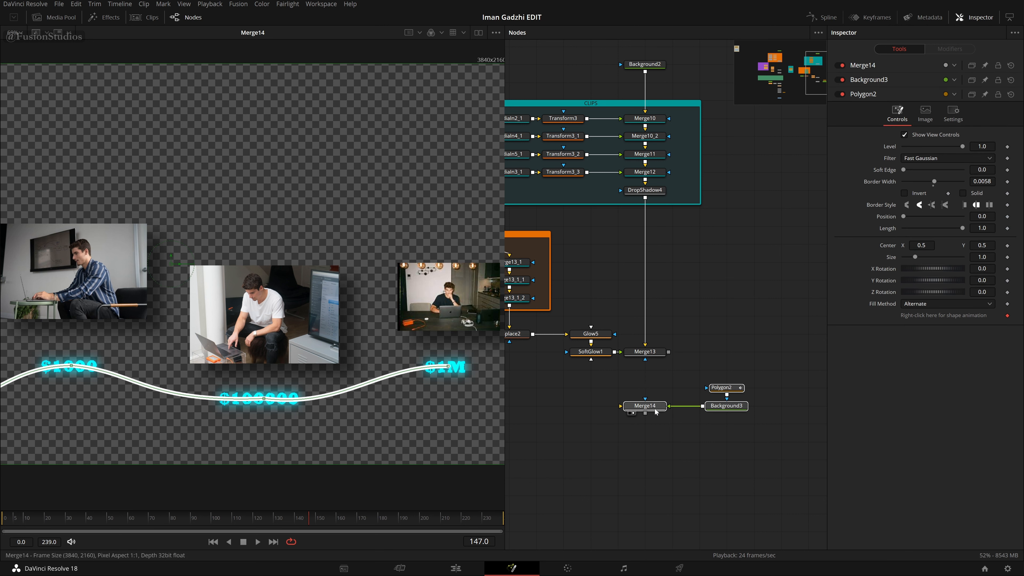
pyautogui.moveTo(656, 412); pyautogui.dragTo(656, 303)
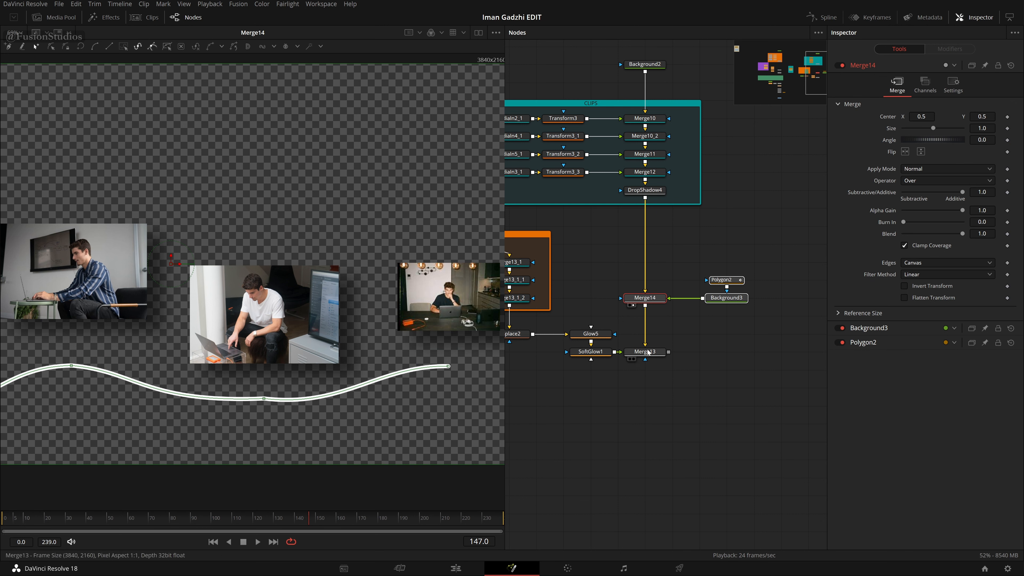
pyautogui.press('1')
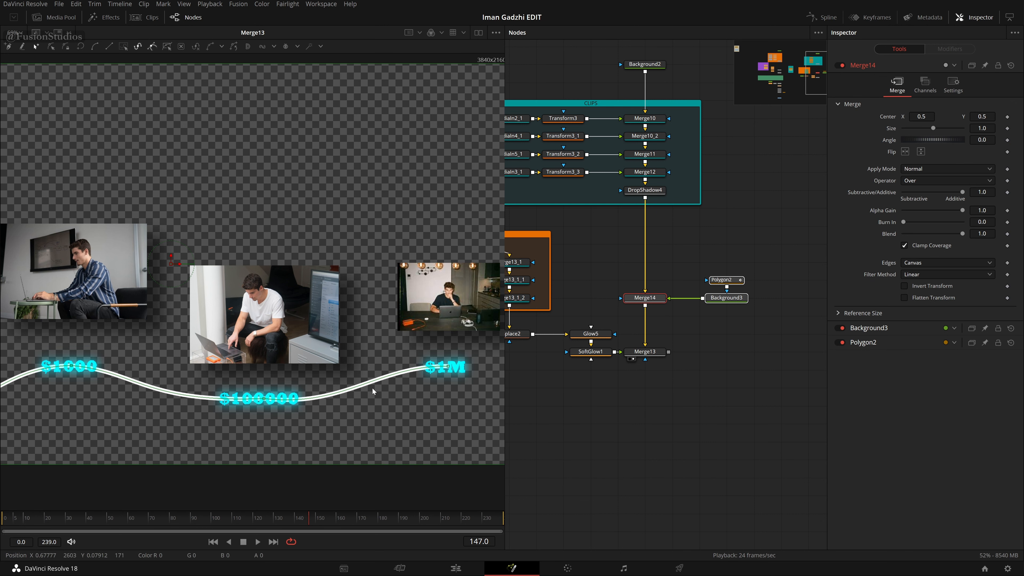
pyautogui.click(600, 397)
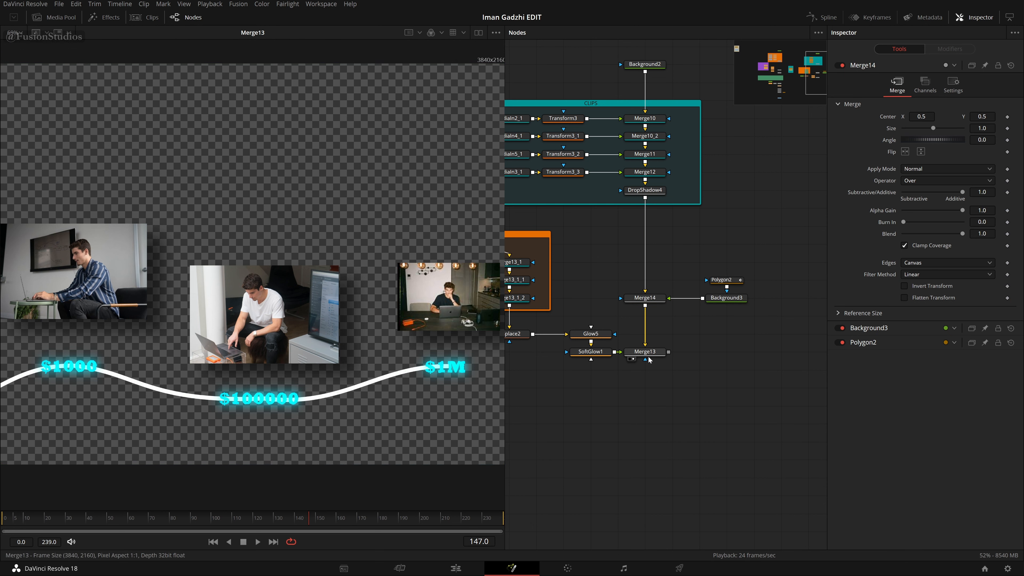
# Display SoftGlow1 in the viewer and shift the FastNoise3, Displace2, Glow5 and SoftGlow1 nodes up one row.
pyautogui.moveTo(687, 357); pyautogui.dragTo(738, 366)
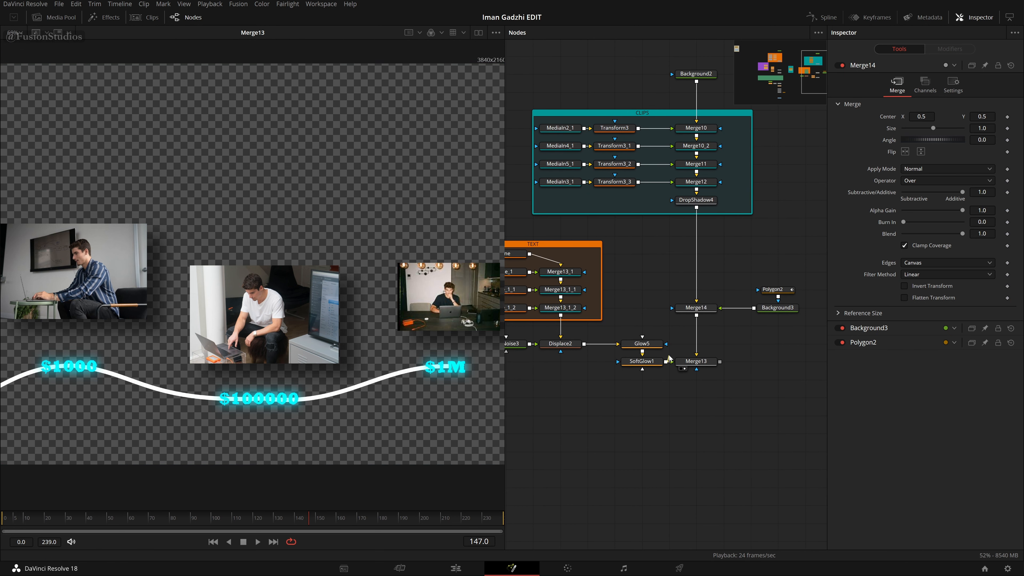
pyautogui.moveTo(672, 338); pyautogui.dragTo(435, 375)
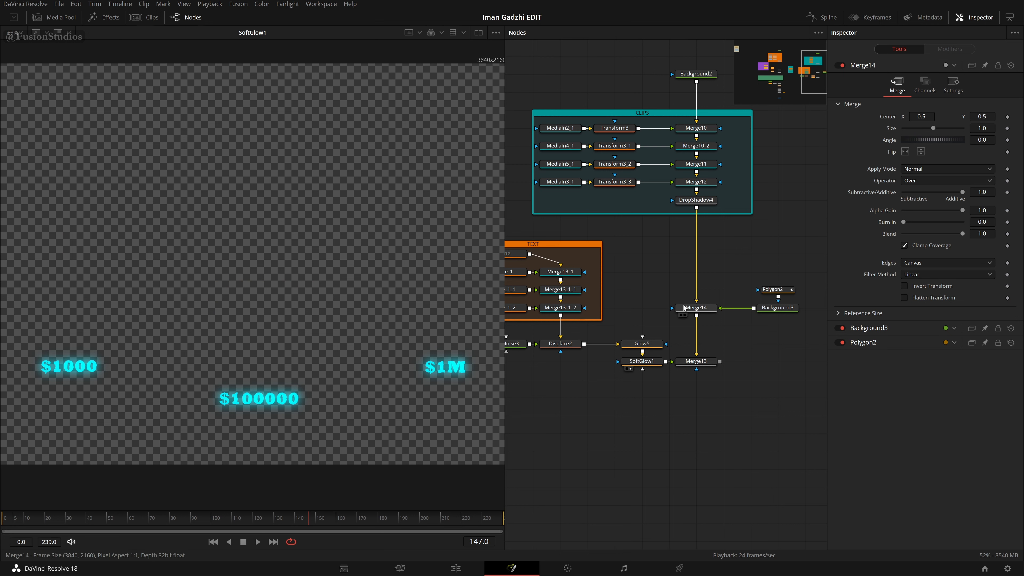
pyautogui.moveTo(638, 328); pyautogui.dragTo(701, 346)
pyautogui.moveTo(576, 357); pyautogui.dragTo(705, 375)
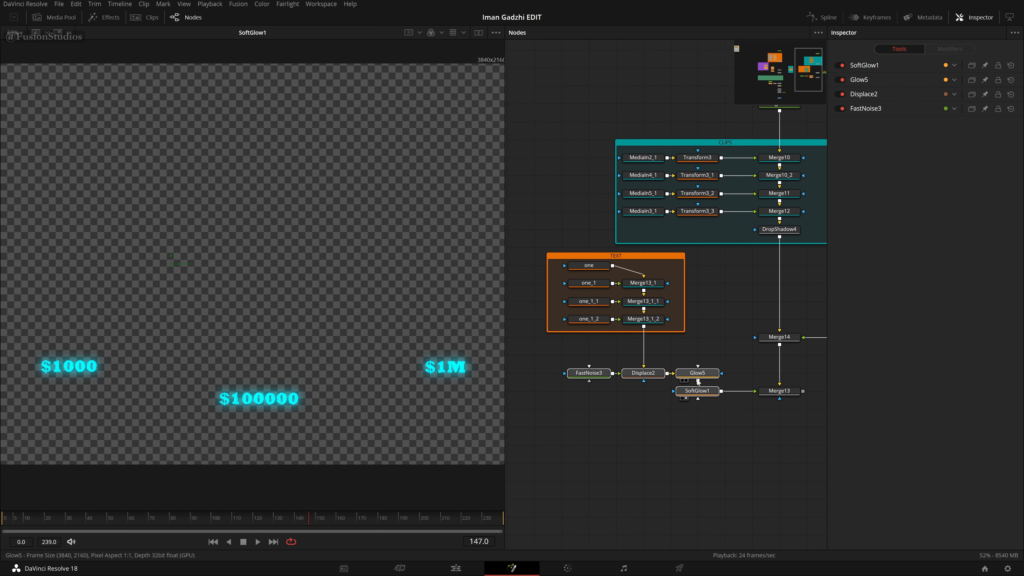
# Add a Drop Shadow after SoftGlow1, place it directly below that node, and display Merge13 in the viewer.
pyautogui.click(706, 376)
pyautogui.hotkey('shift', 'space')
pyautogui.write('poly')
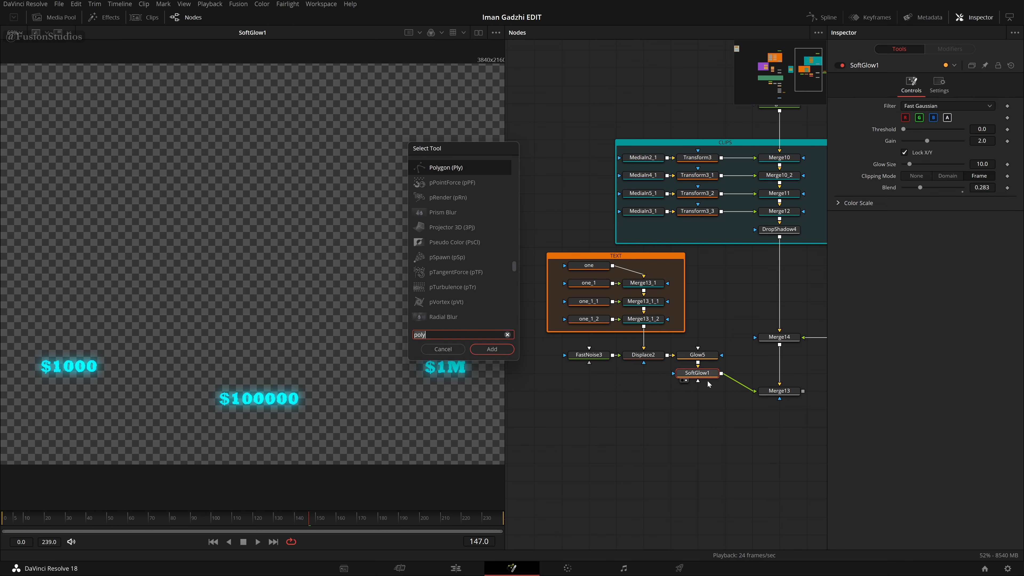
pyautogui.press('BackSpace')
pyautogui.press('BackSpace')
pyautogui.press('BackSpace')
pyautogui.press('BackSpace')
pyautogui.write('drop')
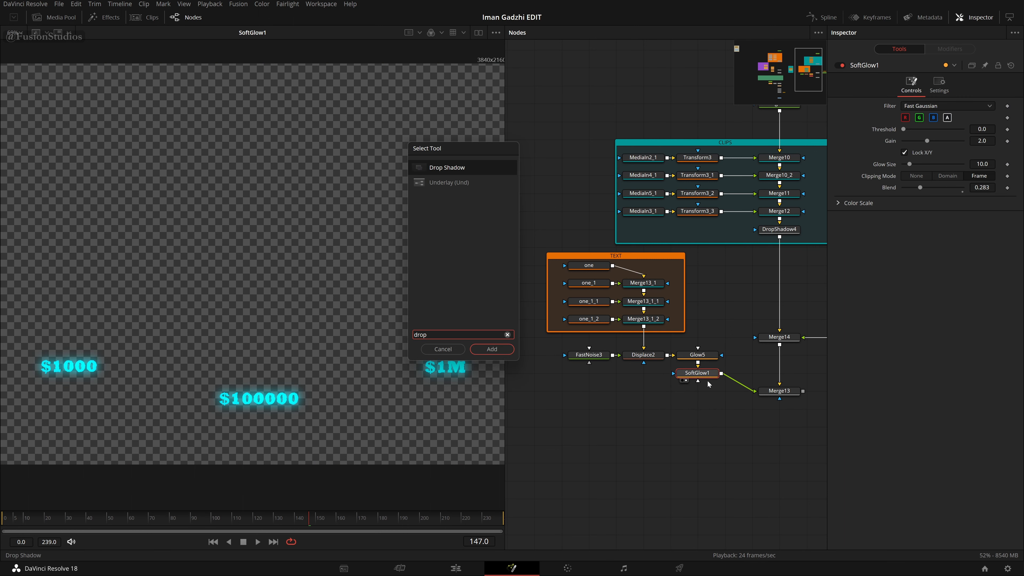
pyautogui.press('Return')
pyautogui.moveTo(755, 376); pyautogui.dragTo(701, 394)
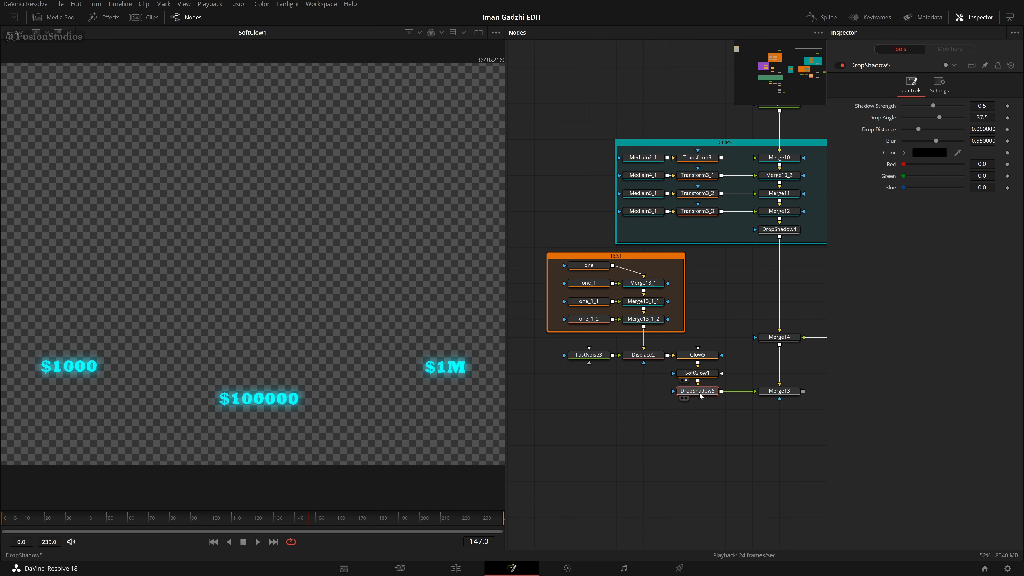
pyautogui.click(764, 398)
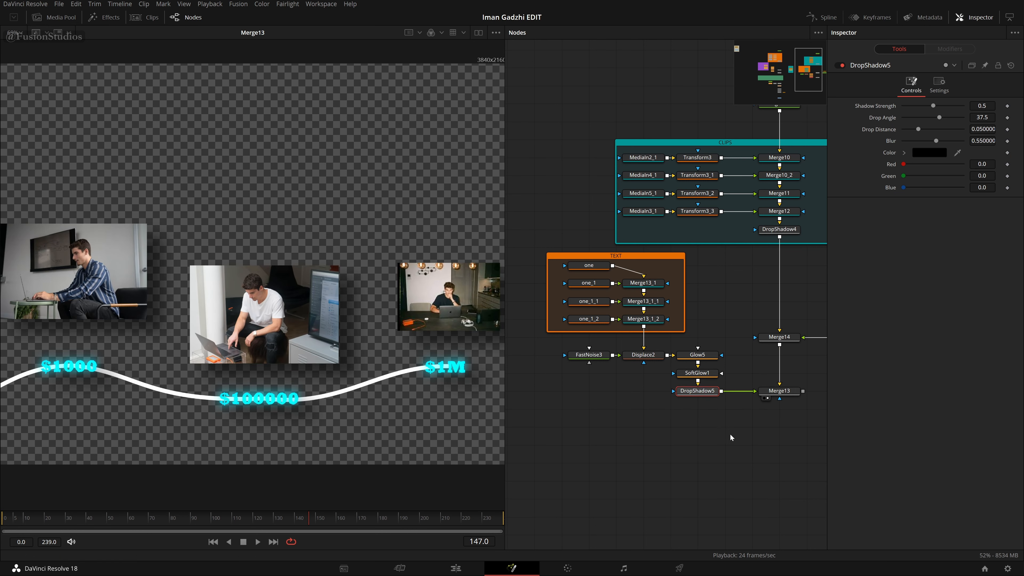
pyautogui.moveTo(749, 419); pyautogui.dragTo(344, 381)
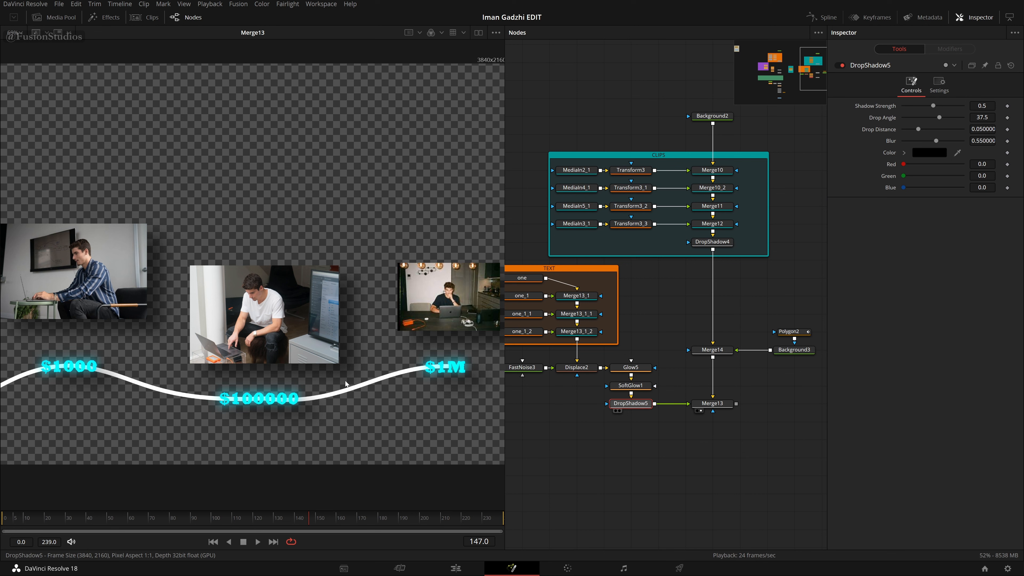
# Connect DropShadow5's output to the effect mask input of Merge14 so the labels mask the line.
pyautogui.moveTo(654, 403); pyautogui.dragTo(335, 386)
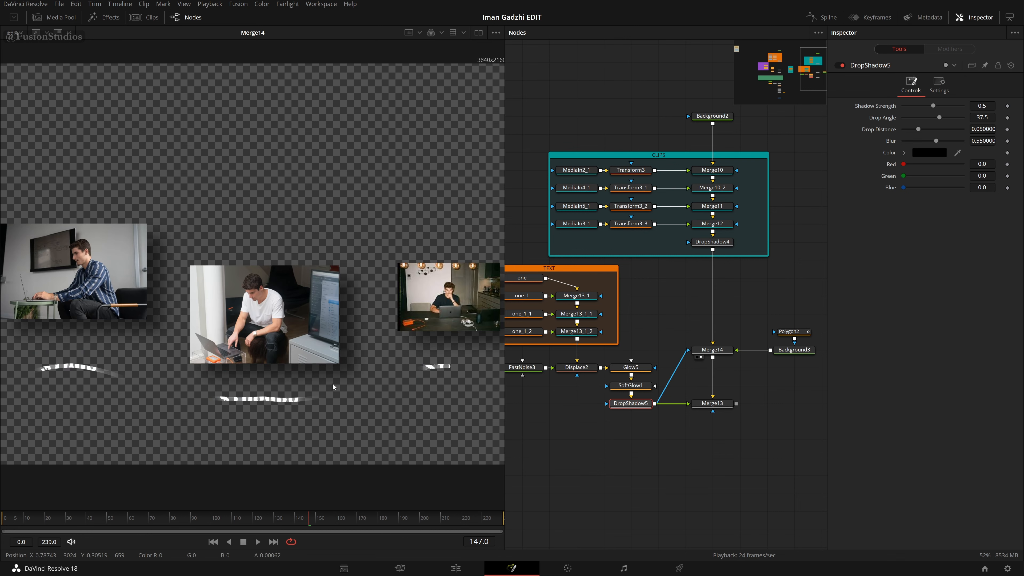
pyautogui.click(687, 355)
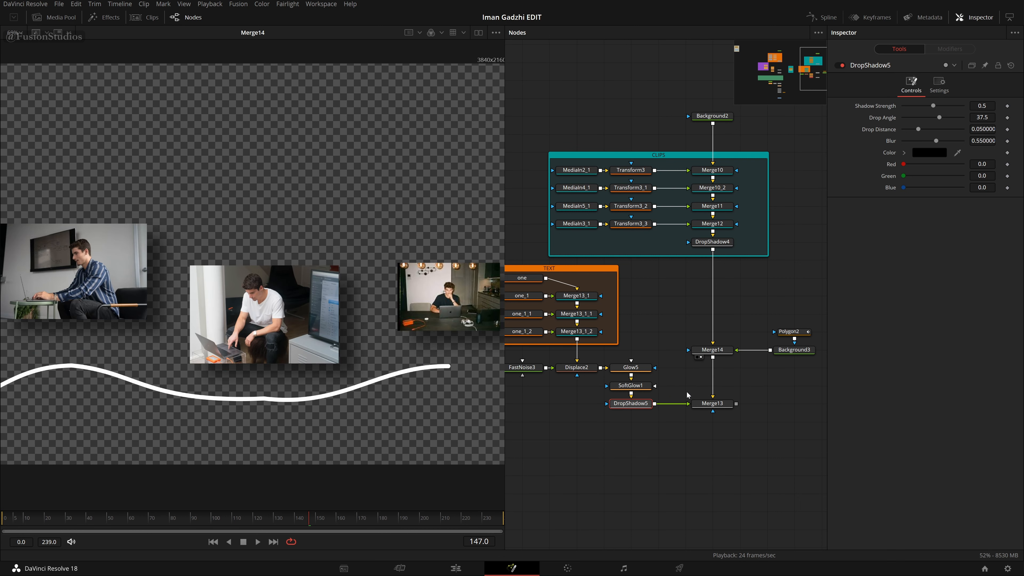
pyautogui.moveTo(653, 406); pyautogui.dragTo(689, 353)
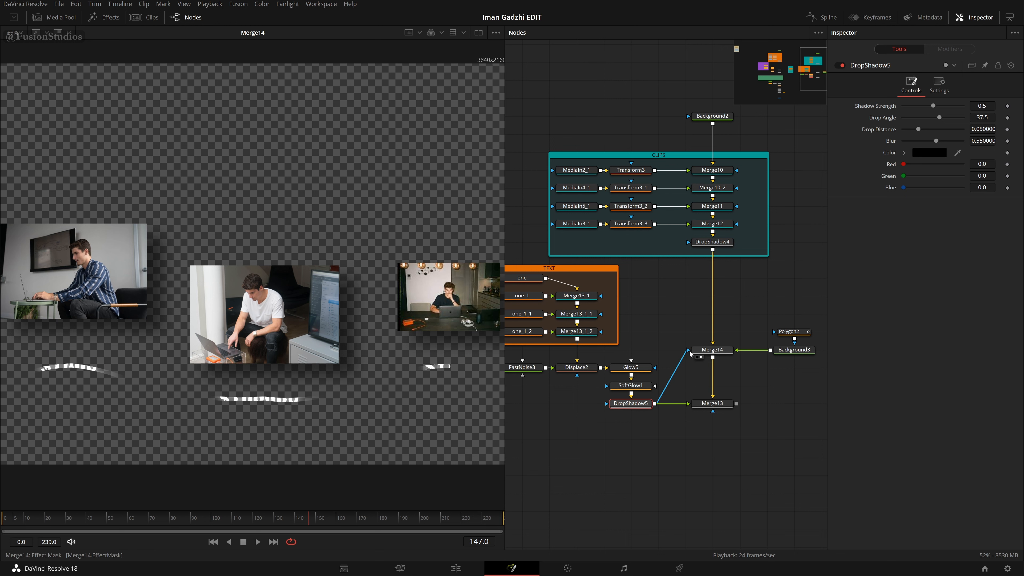
pyautogui.click(689, 384)
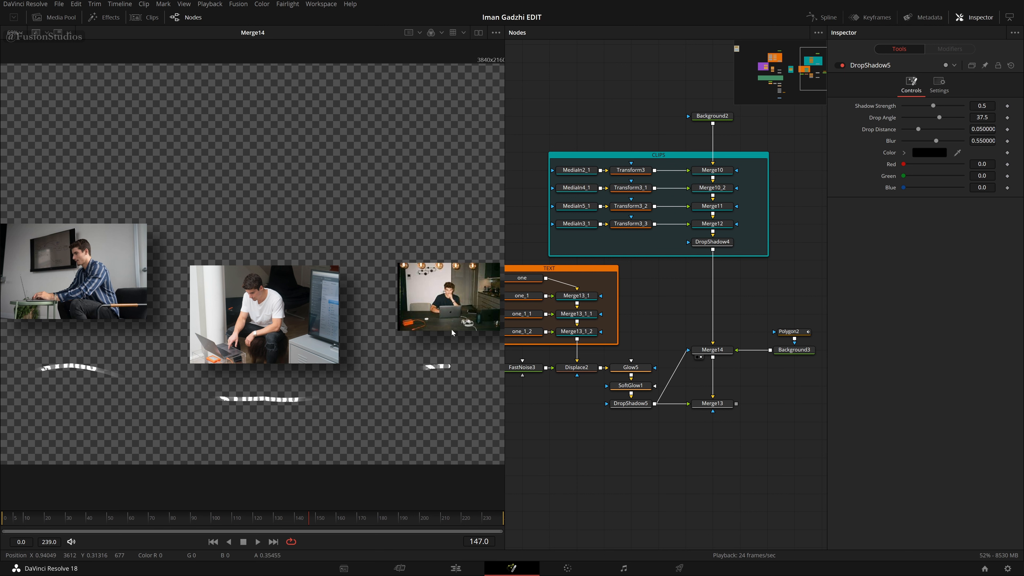
# Invert the mask applied to Merge14 so the line is cut out behind the labels, and display Merge13.
pyautogui.click(712, 352)
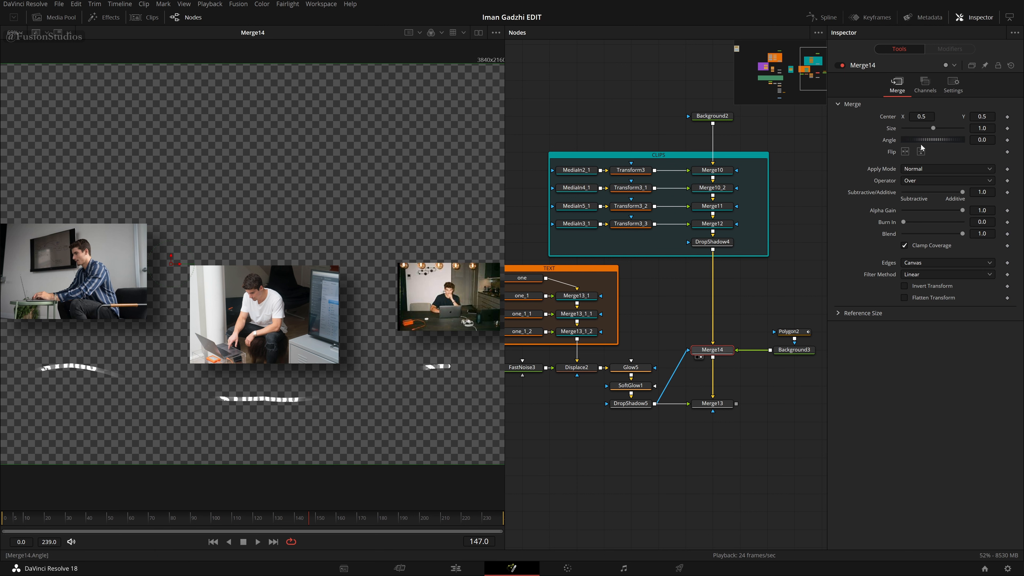
pyautogui.click(956, 85)
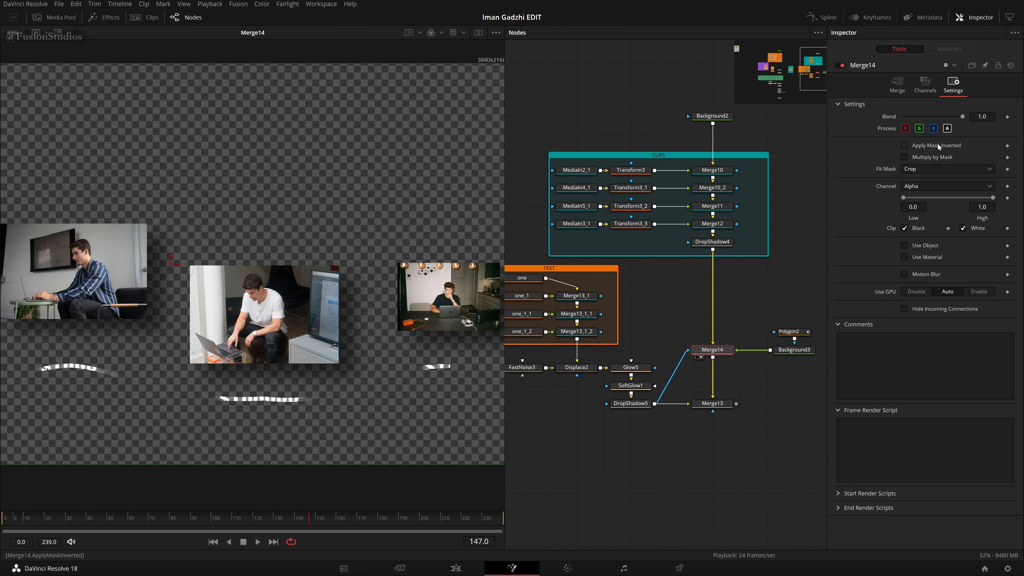
pyautogui.click(947, 143)
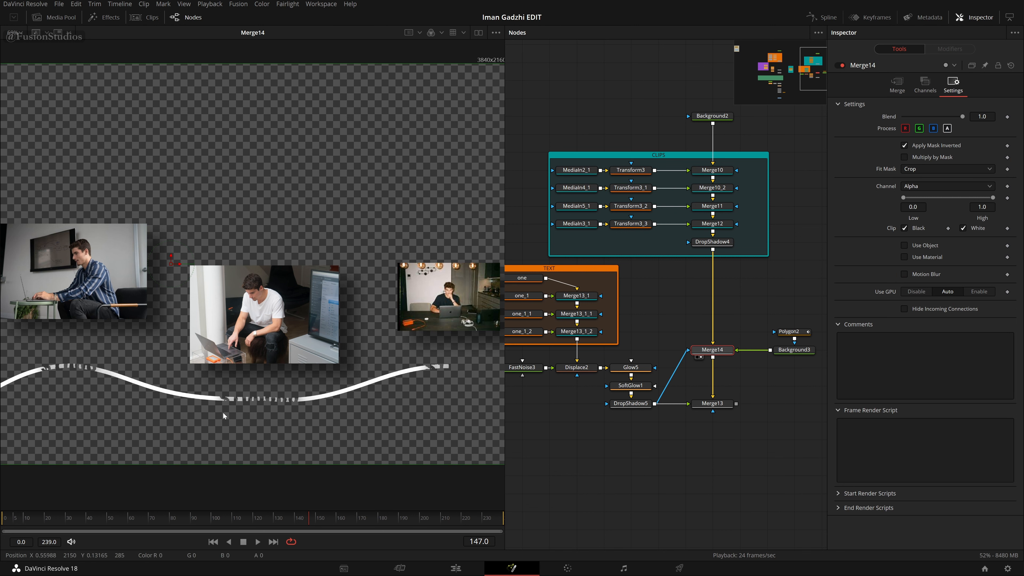
pyautogui.scroll(-1, 288, 406)
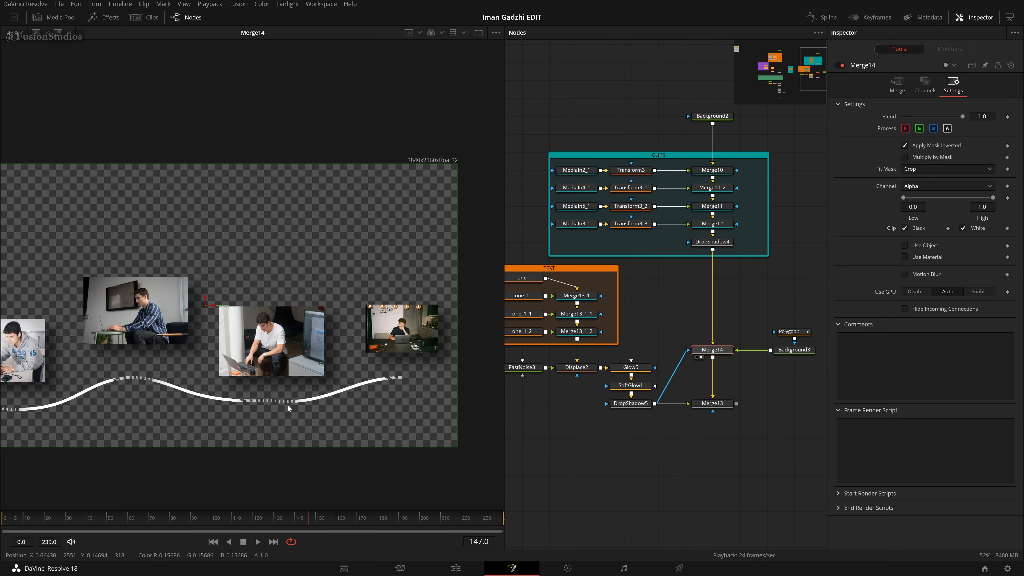
pyautogui.scroll(3, 278, 410)
pyautogui.scroll(-2, 266, 415)
pyautogui.scroll(-1, 281, 388)
pyautogui.moveTo(280, 388); pyautogui.dragTo(321, 375)
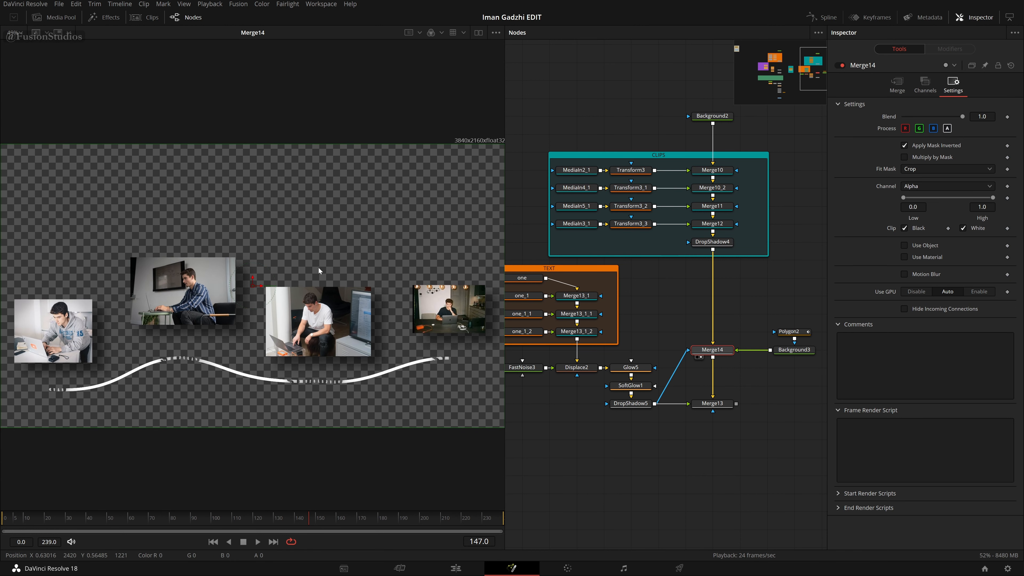
pyautogui.hotkey('ctrl', 'f')
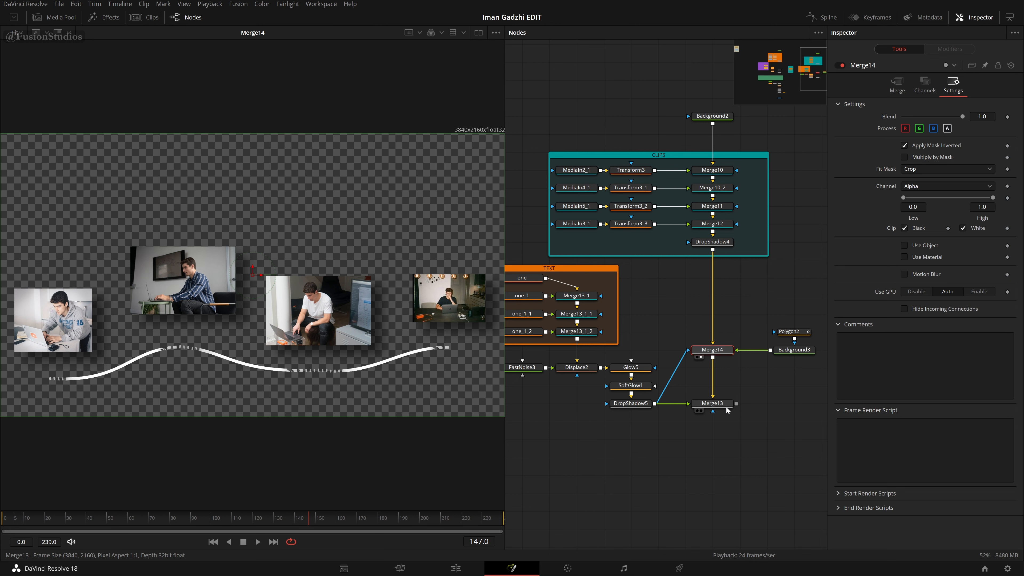
pyautogui.moveTo(724, 405); pyautogui.dragTo(327, 393)
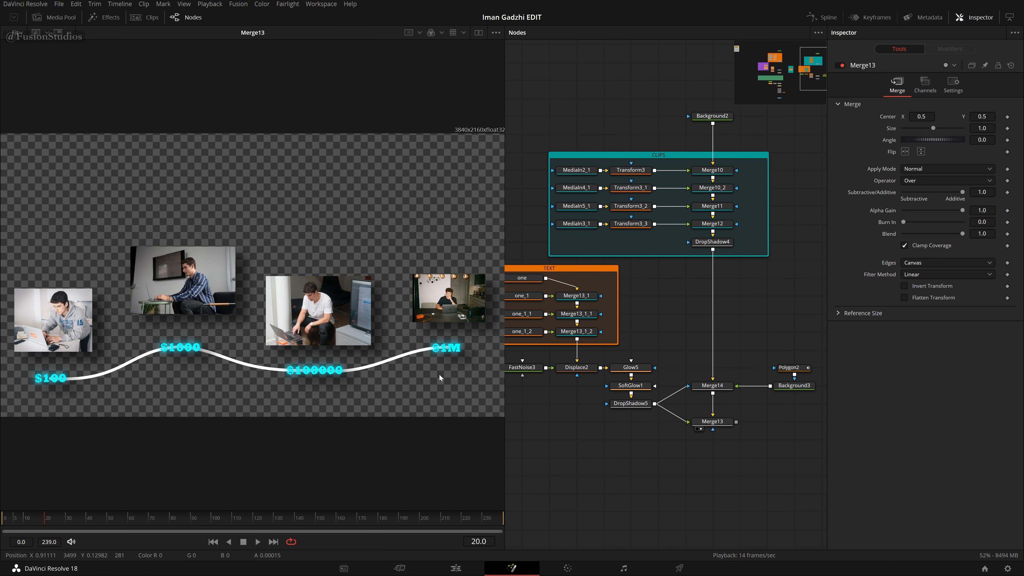
# Set the Polygon2 line's length to 0 and switch its border to flat end caps.
pyautogui.click(794, 369)
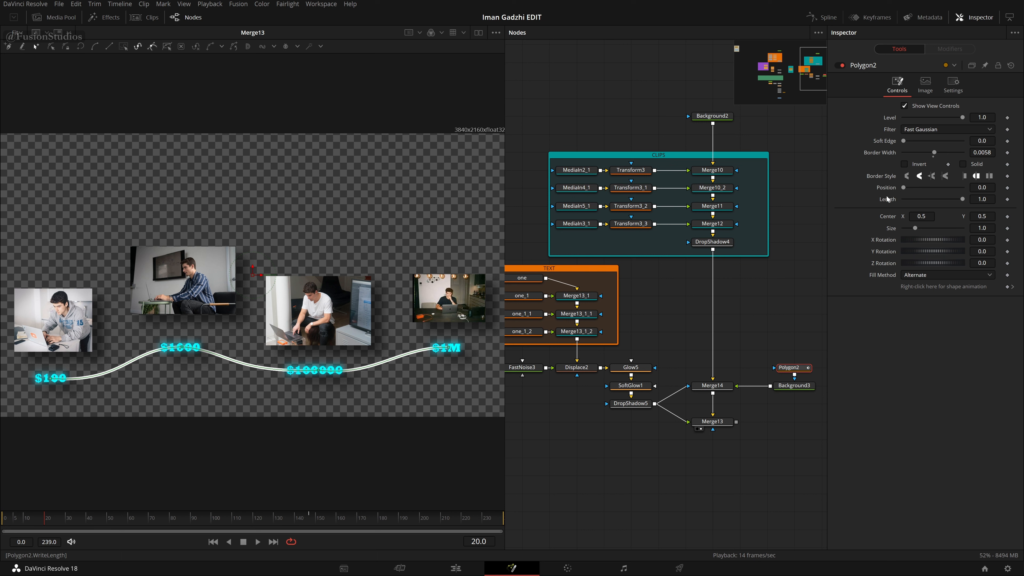
pyautogui.moveTo(958, 199); pyautogui.dragTo(893, 226)
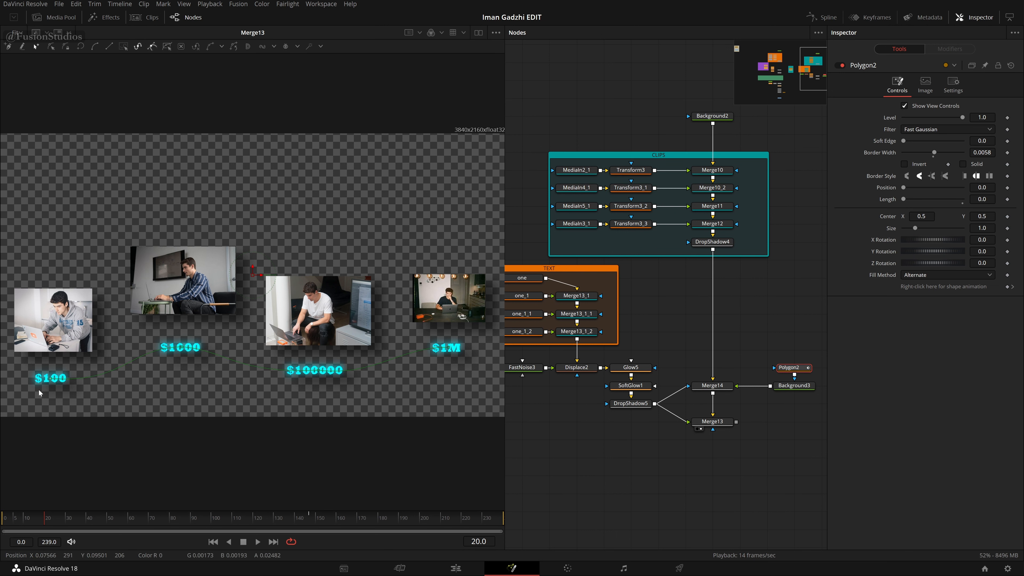
pyautogui.scroll(4, 39, 390)
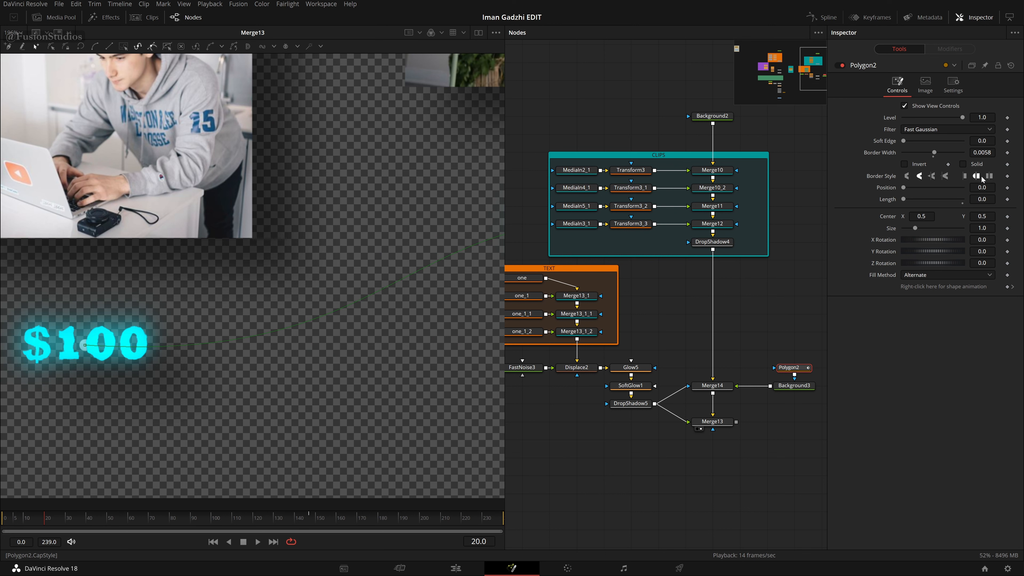
pyautogui.click(965, 178)
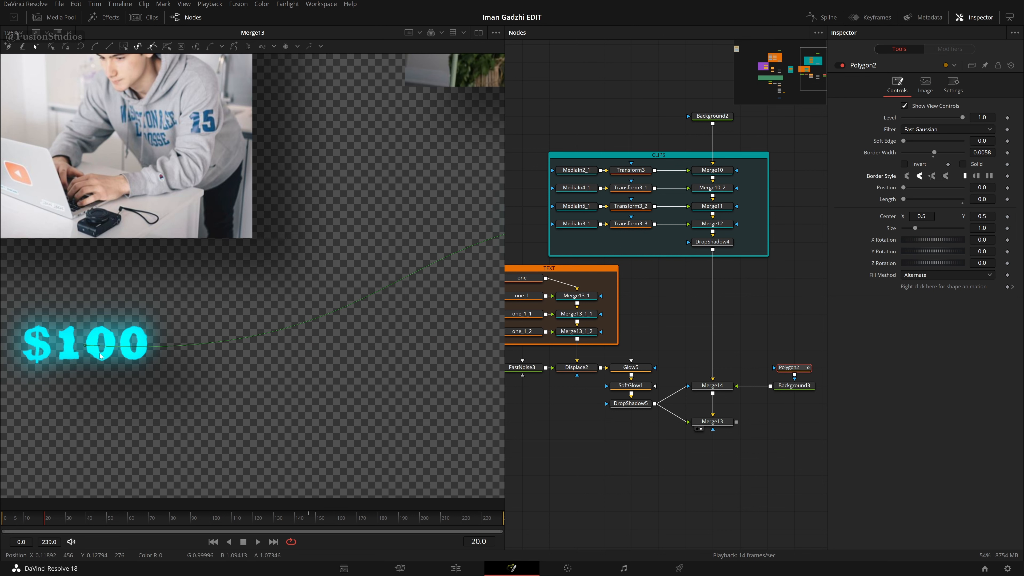
pyautogui.click(991, 176)
# Set a keyframe for Polygon2's length of 0 at frame 0.
pyautogui.moveTo(44, 517); pyautogui.dragTo(2, 518)
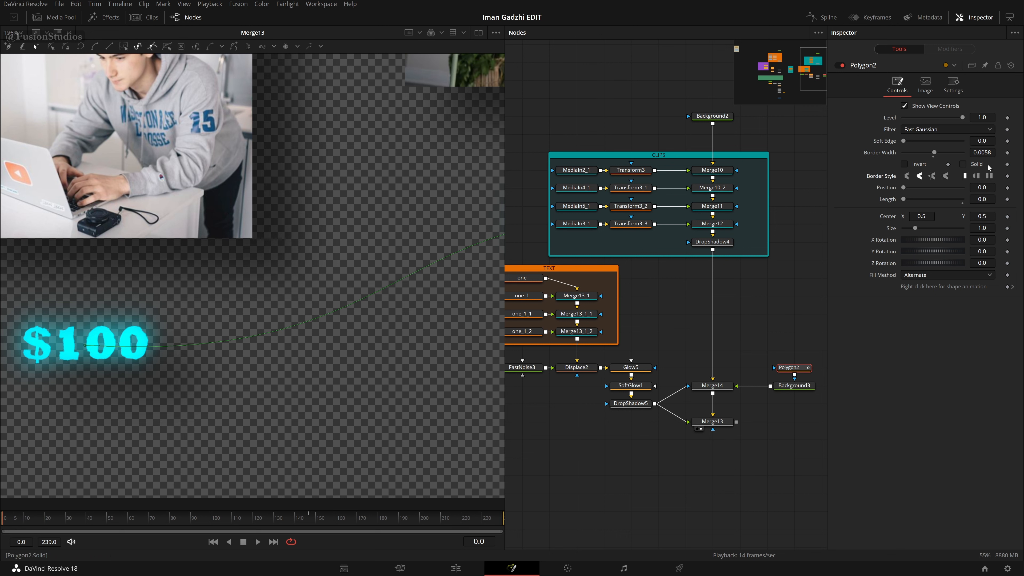
pyautogui.click(1007, 199)
pyautogui.scroll(-2, 215, 395)
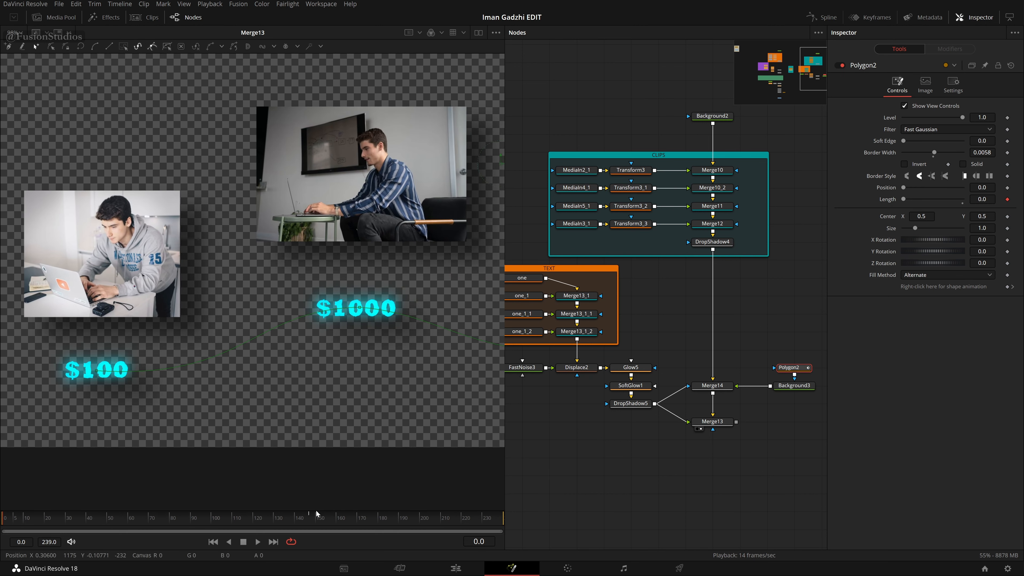
# Set Polygon2's length to 0.335 at frame 40 so the line reaches the $1000 label.
pyautogui.click(308, 519)
pyautogui.moveTo(308, 520); pyautogui.dragTo(310, 520)
pyautogui.moveTo(292, 520); pyautogui.dragTo(156, 521)
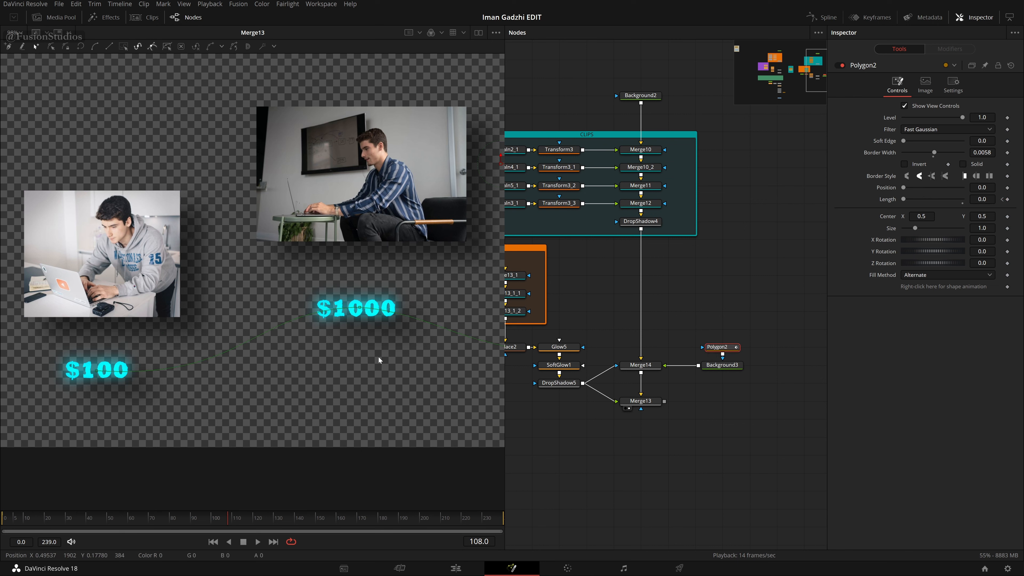
pyautogui.click(86, 520)
pyautogui.moveTo(904, 199); pyautogui.dragTo(909, 199)
pyautogui.moveTo(914, 199); pyautogui.dragTo(921, 200)
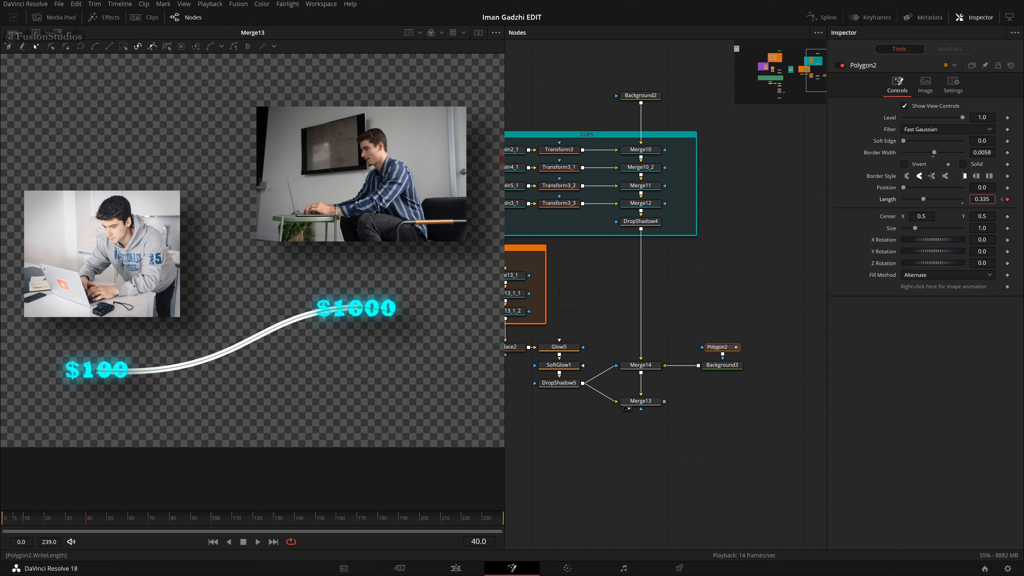
# Hold the line at the $1000 label by keyframing Polygon2's length of 0.335 at frame 60.
pyautogui.moveTo(375, 361); pyautogui.dragTo(237, 382)
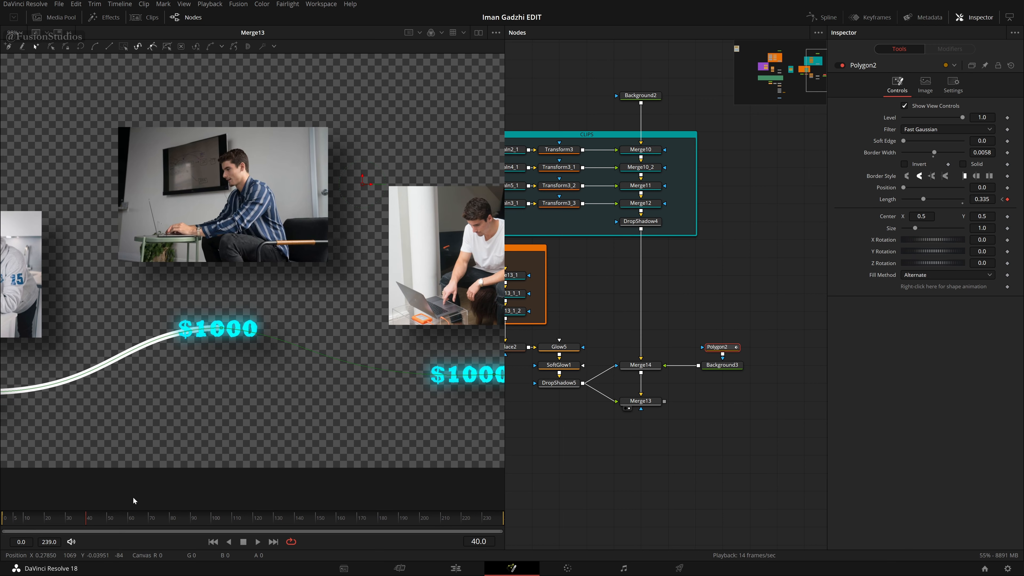
pyautogui.click(173, 520)
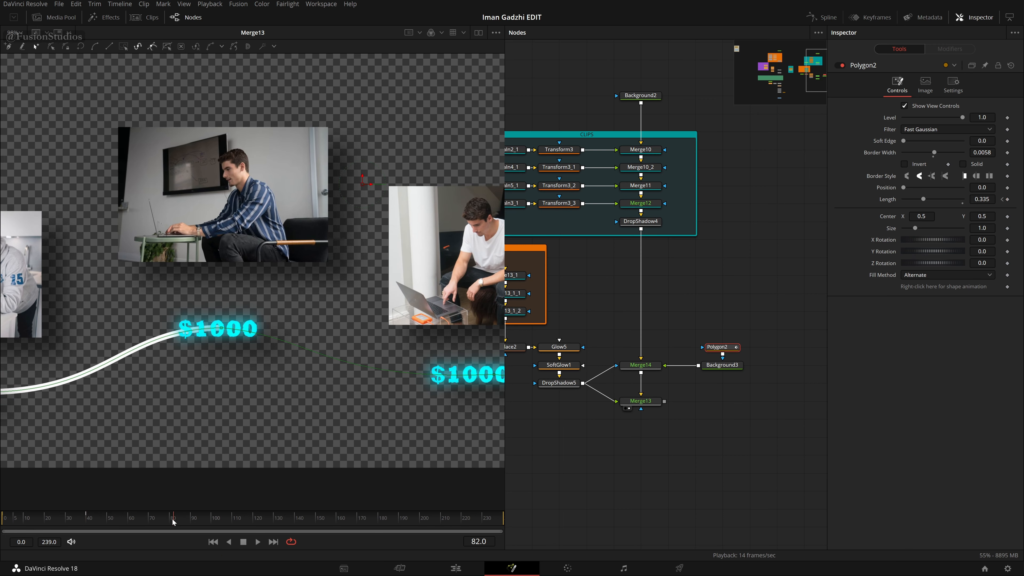
pyautogui.moveTo(174, 521); pyautogui.dragTo(169, 520)
pyautogui.click(1008, 199)
pyautogui.moveTo(261, 334); pyautogui.dragTo(251, 333)
pyautogui.moveTo(165, 518); pyautogui.dragTo(127, 524)
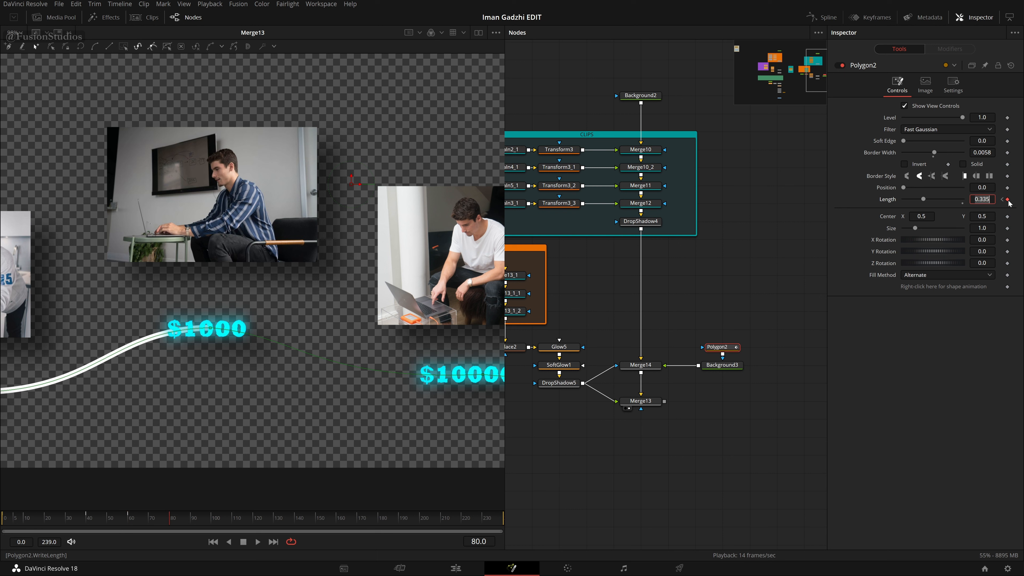
# Set Polygon2's length to about 0.675 at frame 100 so the line extends to the $100000 label.
pyautogui.click(170, 521)
pyautogui.moveTo(189, 522); pyautogui.dragTo(193, 523)
pyautogui.moveTo(130, 522); pyautogui.dragTo(175, 521)
pyautogui.click(211, 523)
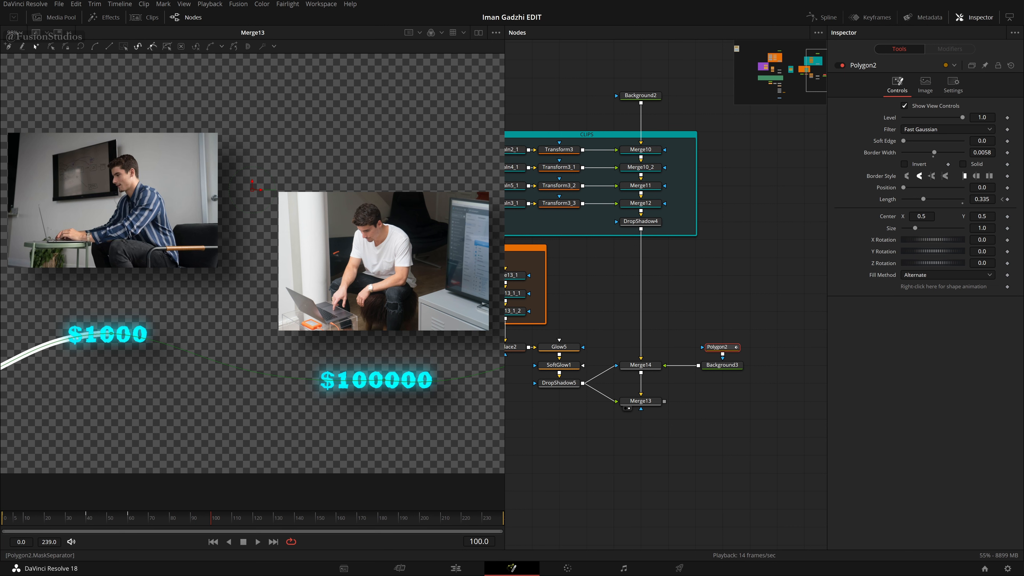
pyautogui.moveTo(923, 199); pyautogui.dragTo(942, 199)
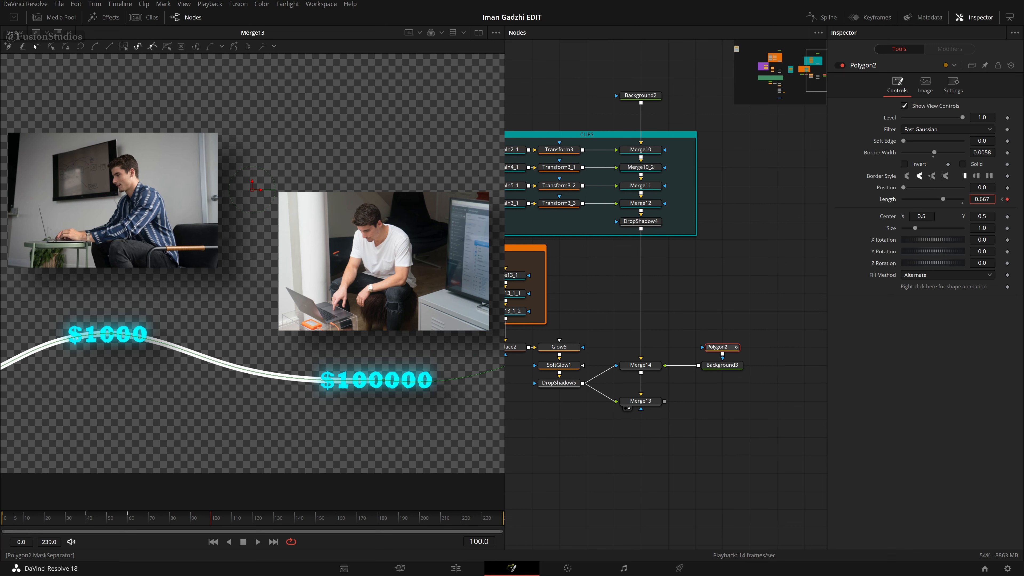
# Hold the line at the $100000 label by keyframing Polygon2's length of 0.675 at frame 120.
pyautogui.moveTo(372, 445); pyautogui.dragTo(206, 459)
pyautogui.click(270, 525)
pyautogui.click(253, 525)
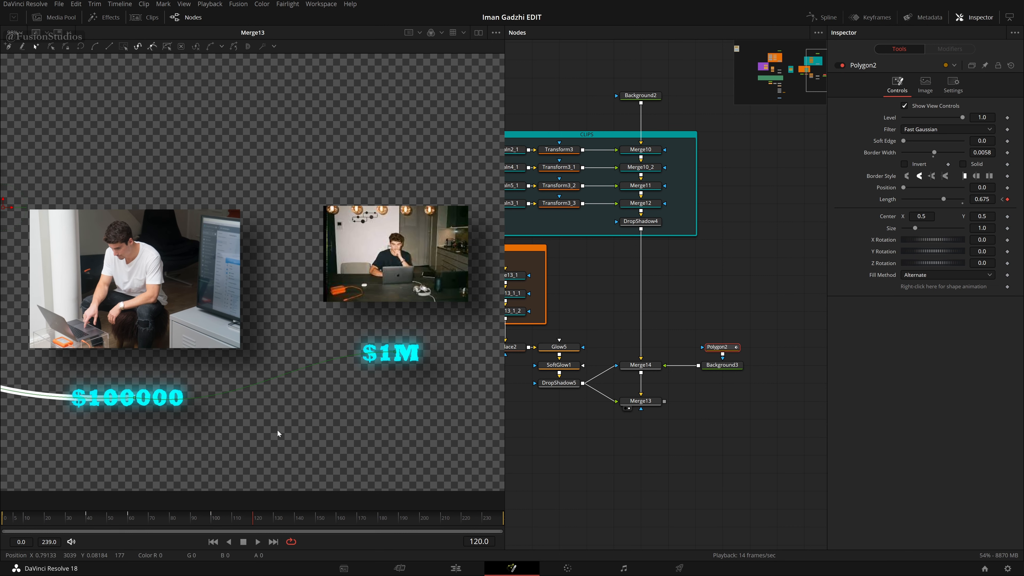
pyautogui.click(254, 521)
# Set Polygon2's length to about 0.997 at frame 160 so the line reaches the $1M label.
pyautogui.moveTo(297, 523); pyautogui.dragTo(336, 526)
pyautogui.moveTo(944, 200); pyautogui.dragTo(962, 200)
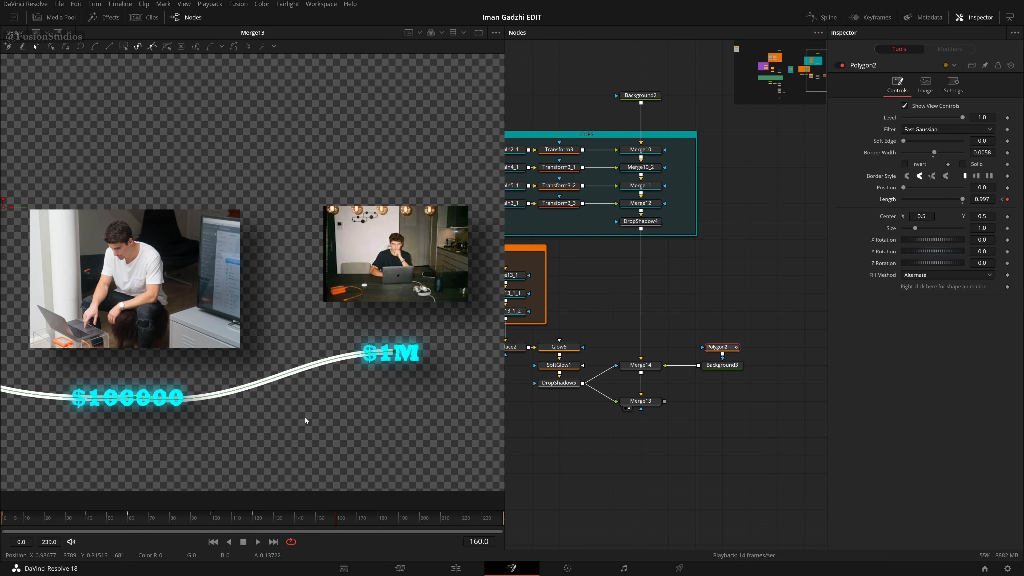
pyautogui.moveTo(400, 427); pyautogui.dragTo(375, 423)
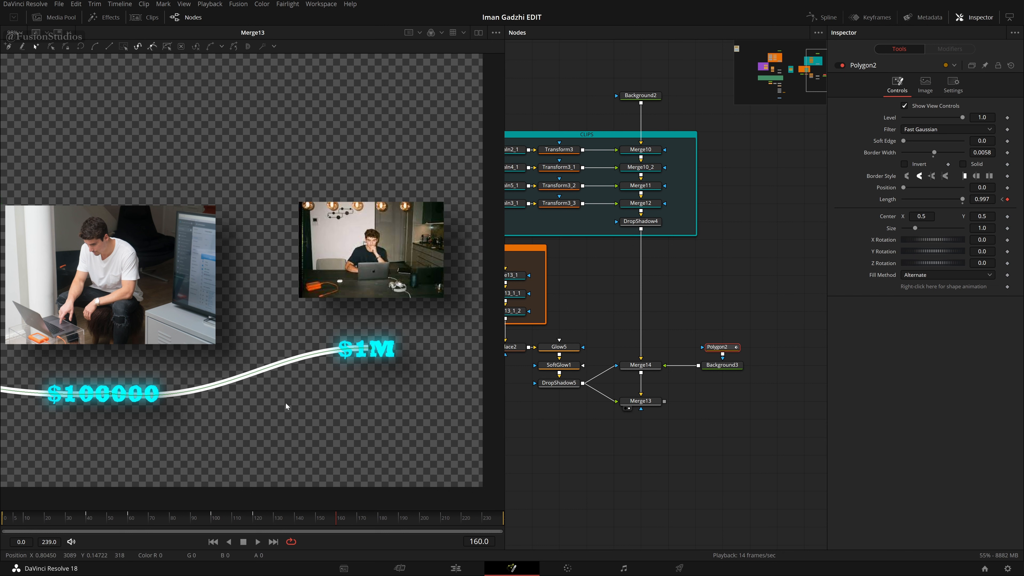
# Deselect the mask and play the line animation from frame 0 with the whole composition in view.
pyautogui.hotkey('ctrl', 'f')
pyautogui.click(572, 470)
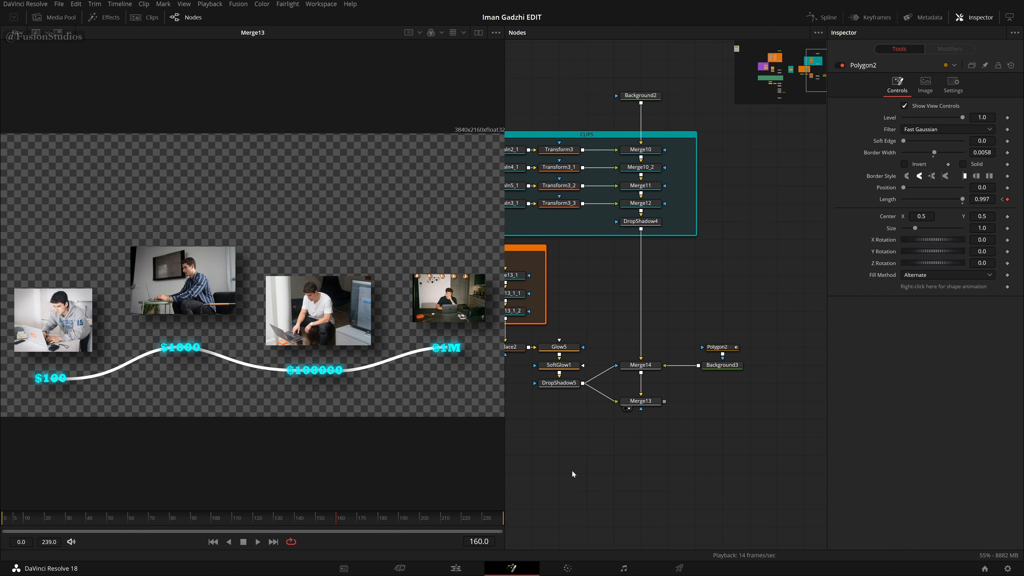
pyautogui.press('Home')
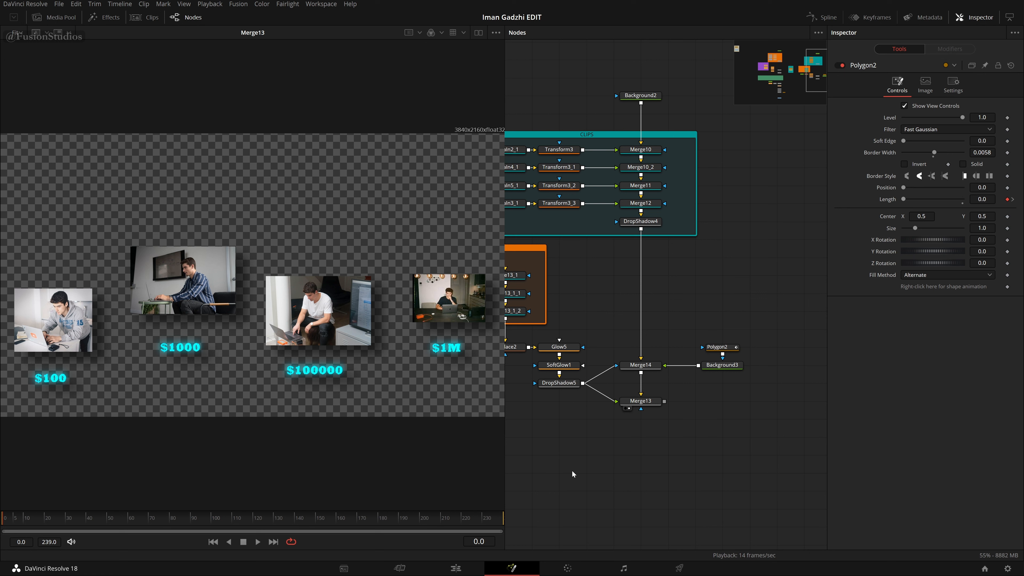
pyautogui.press('space')
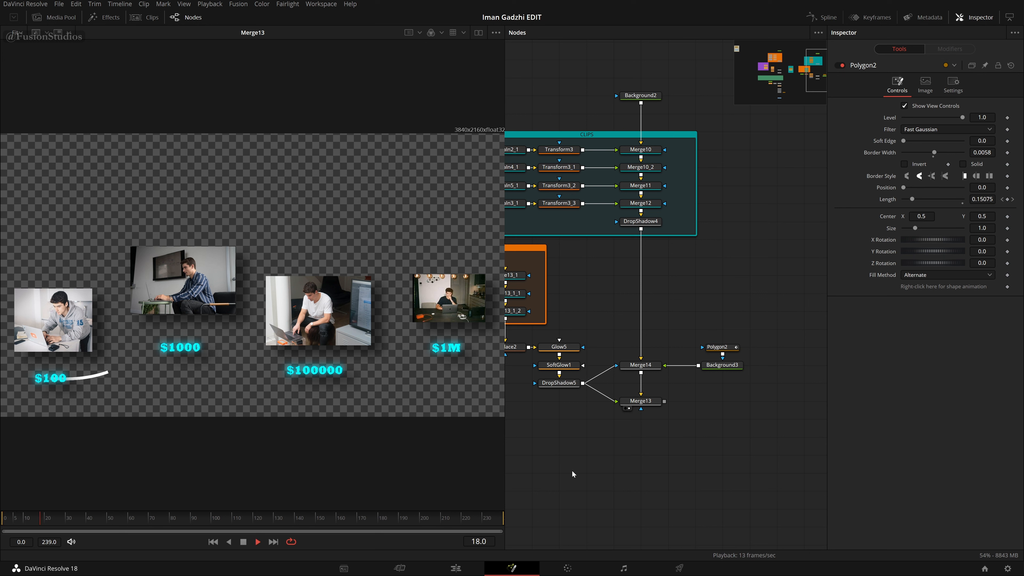
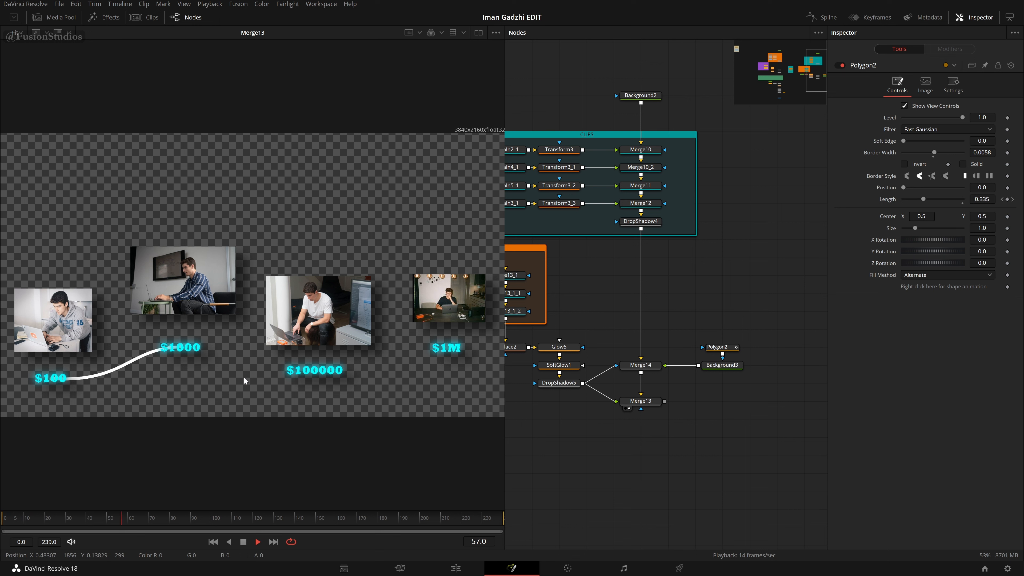
pyautogui.press('space')
# Thin the line between the labels by reducing Polygon2's border width to about 0.0022.
pyautogui.click(730, 347)
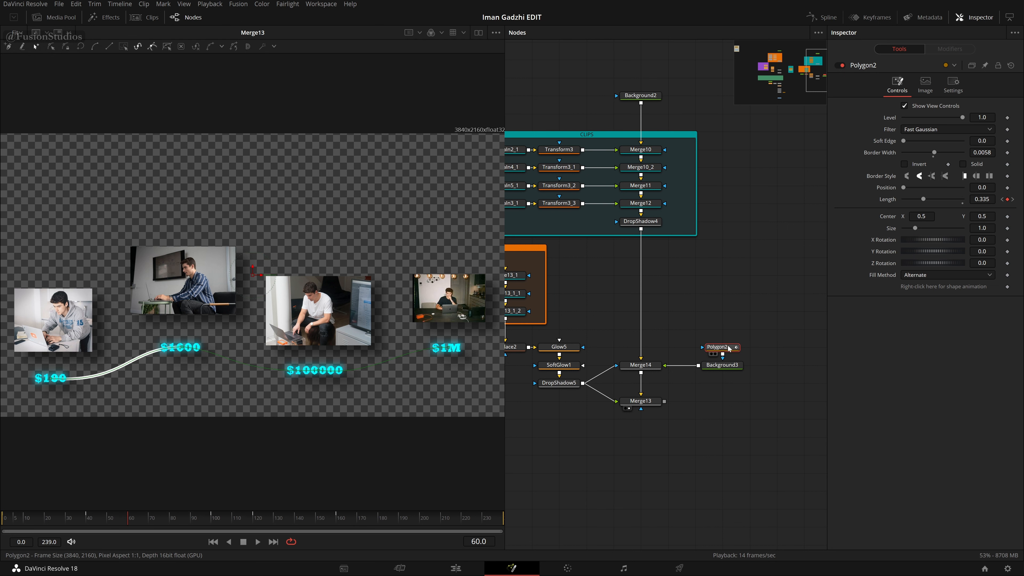
pyautogui.rightClick(729, 347)
pyautogui.click(662, 325)
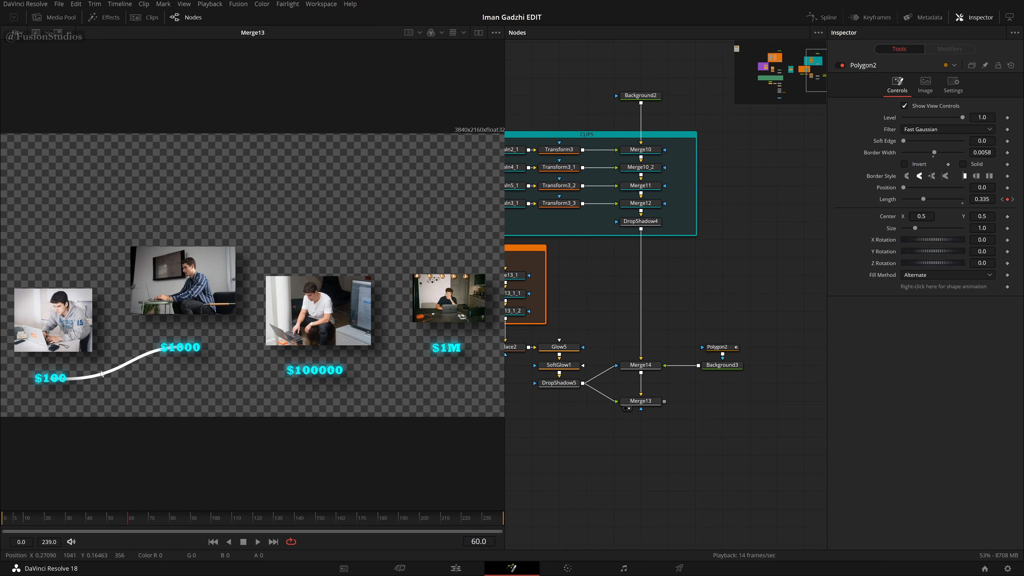
pyautogui.click(721, 348)
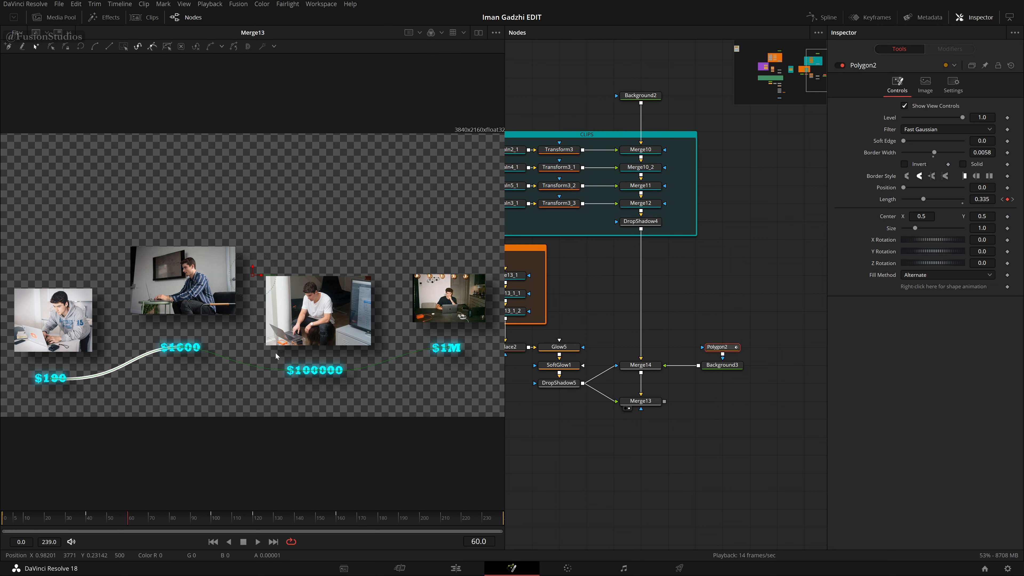
pyautogui.scroll(2, 93, 355)
pyautogui.moveTo(94, 355); pyautogui.dragTo(275, 345)
pyautogui.scroll(2, 276, 345)
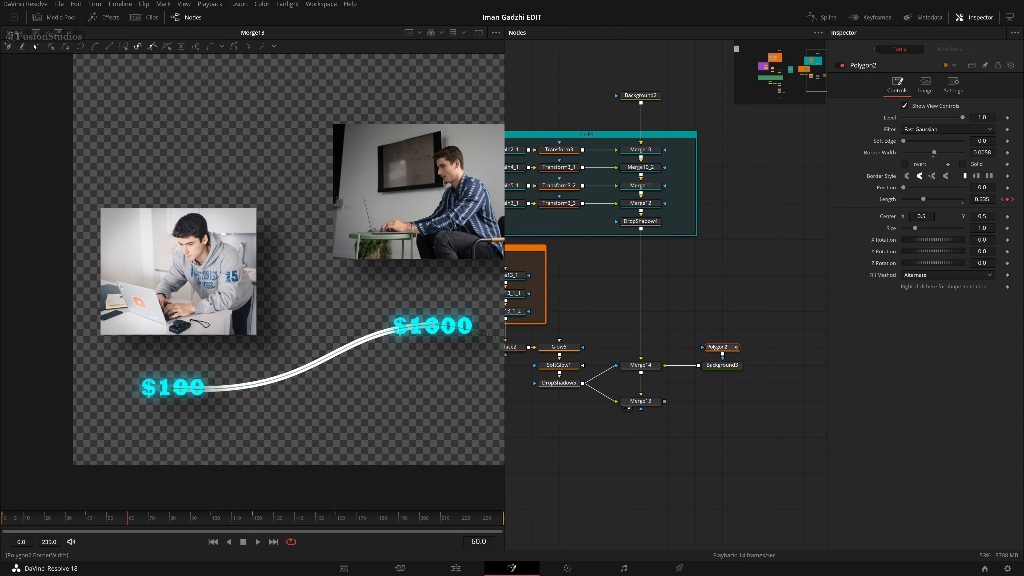
pyautogui.moveTo(983, 153)
pyautogui.mouseDown()
pyautogui.moveTo(959, 153)
pyautogui.moveTo(968, 152)
pyautogui.mouseUp()
pyautogui.click(717, 295)
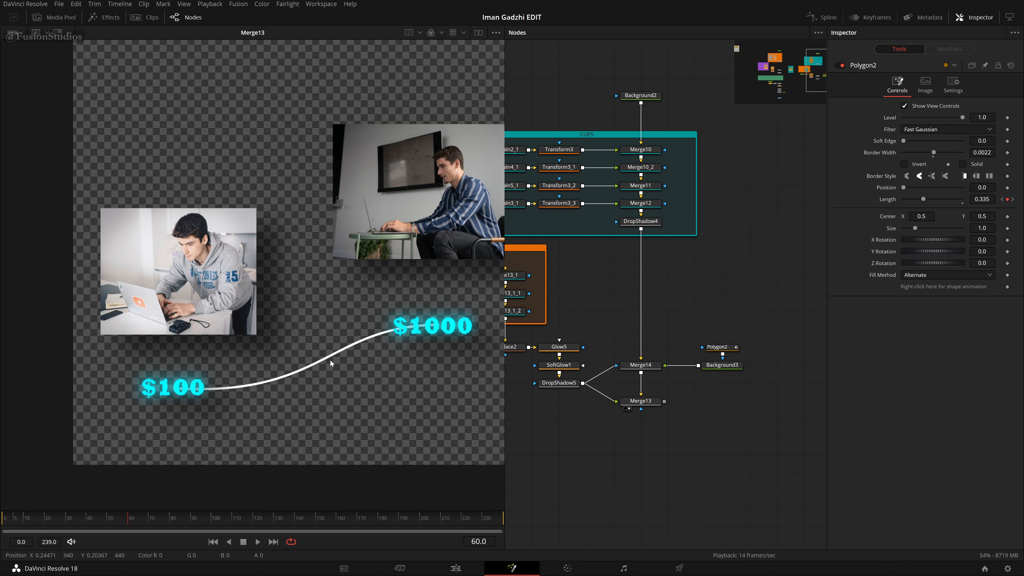
# Set Polygon2's border width to 0.0025.
pyautogui.moveTo(376, 389); pyautogui.dragTo(325, 382)
pyautogui.scroll(-2, 325, 382)
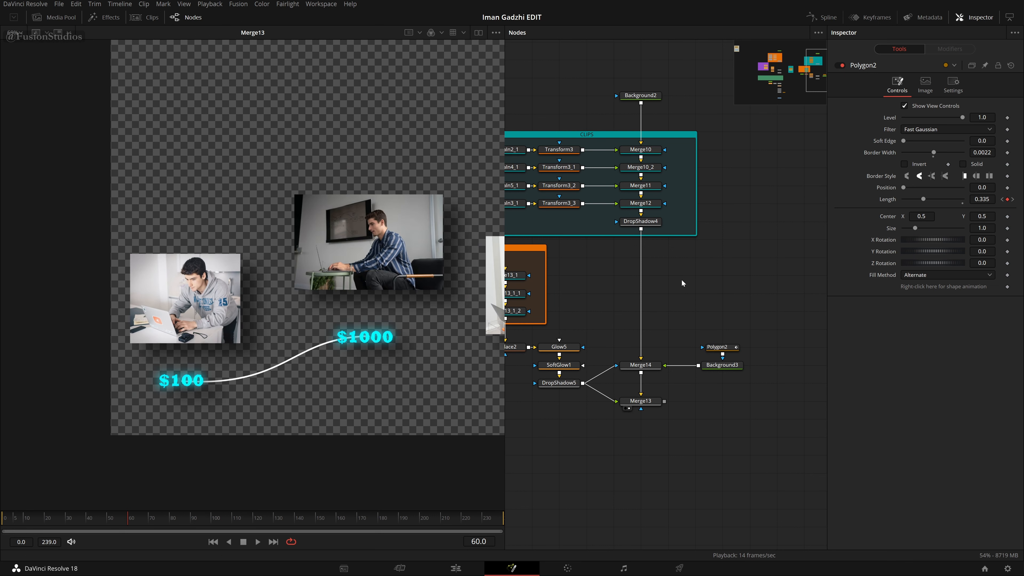
pyautogui.click(982, 153)
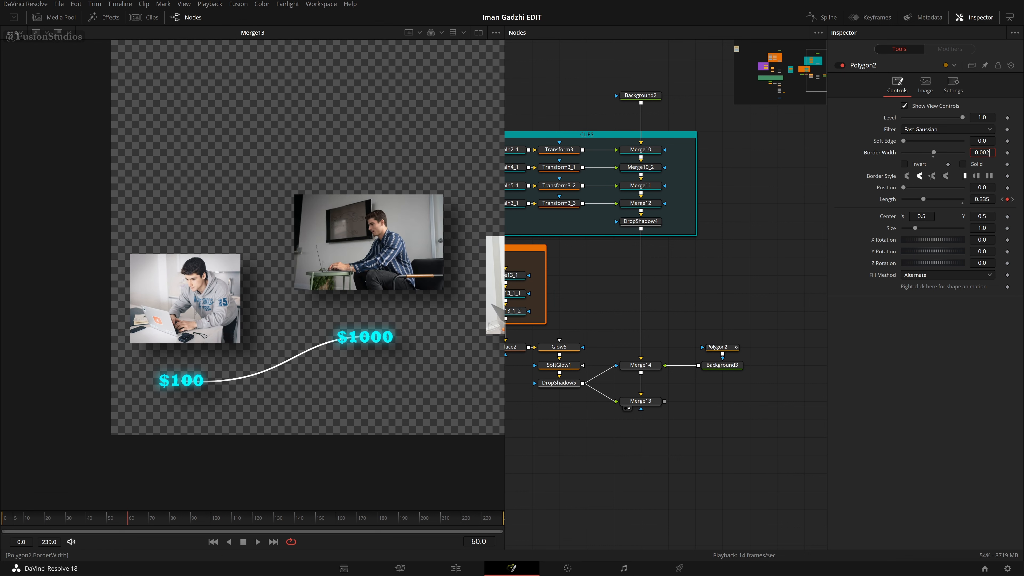
pyautogui.write('5')
pyautogui.press('Return')
# Add a Background node merged onto the output of Merge13.
pyautogui.moveTo(762, 334); pyautogui.dragTo(711, 334)
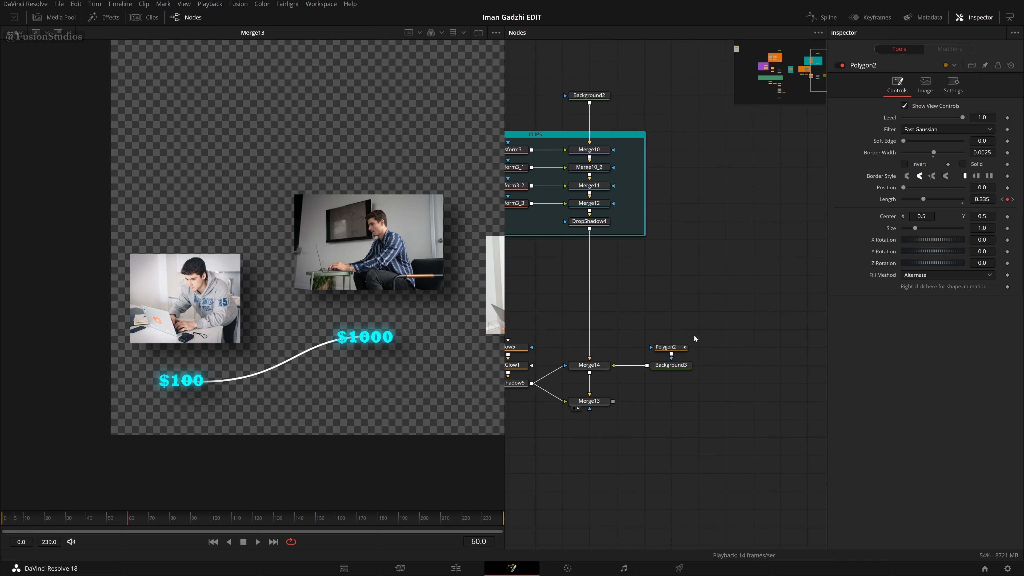
pyautogui.moveTo(690, 405); pyautogui.dragTo(684, 332)
pyautogui.click(592, 330)
pyautogui.moveTo(625, 425); pyautogui.dragTo(665, 348)
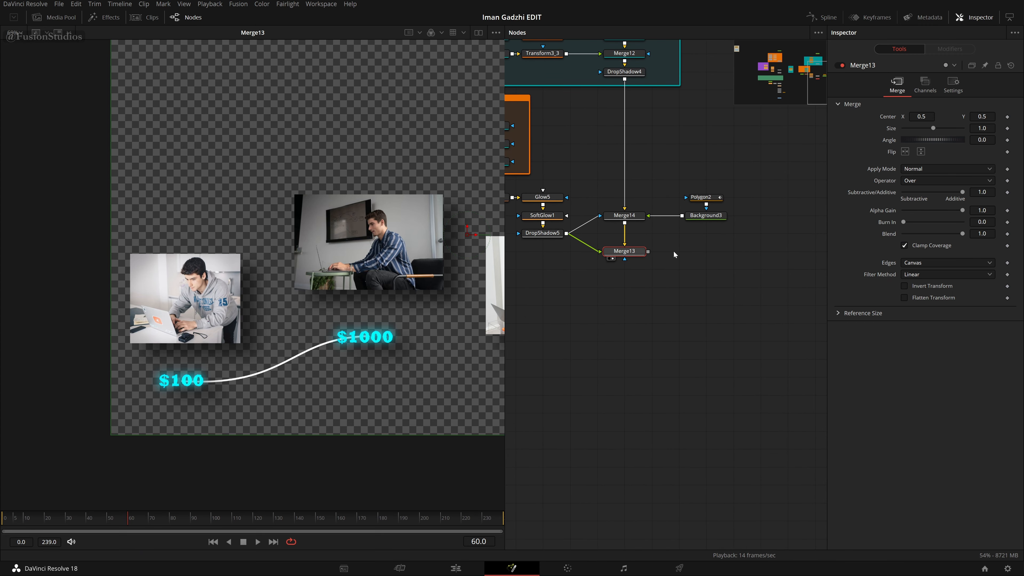
pyautogui.hotkey('shift', 'space')
pyautogui.write('drop')
pyautogui.press('BackSpace')
pyautogui.press('BackSpace')
pyautogui.press('BackSpace')
pyautogui.press('BackSpace')
pyautogui.write('merge')
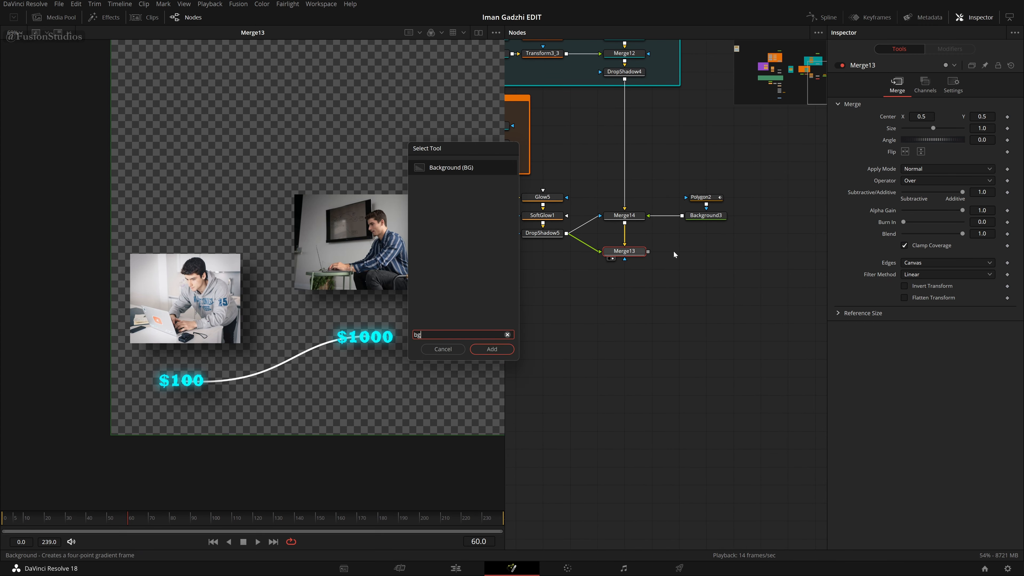
pyautogui.press('Return')
# Arrange the new merge below Merge13 with its Background node beside it, leaving space between them.
pyautogui.moveTo(623, 273); pyautogui.dragTo(633, 327)
pyautogui.moveTo(650, 383); pyautogui.dragTo(763, 384)
pyautogui.moveTo(550, 271); pyautogui.dragTo(620, 328)
pyautogui.click(726, 332)
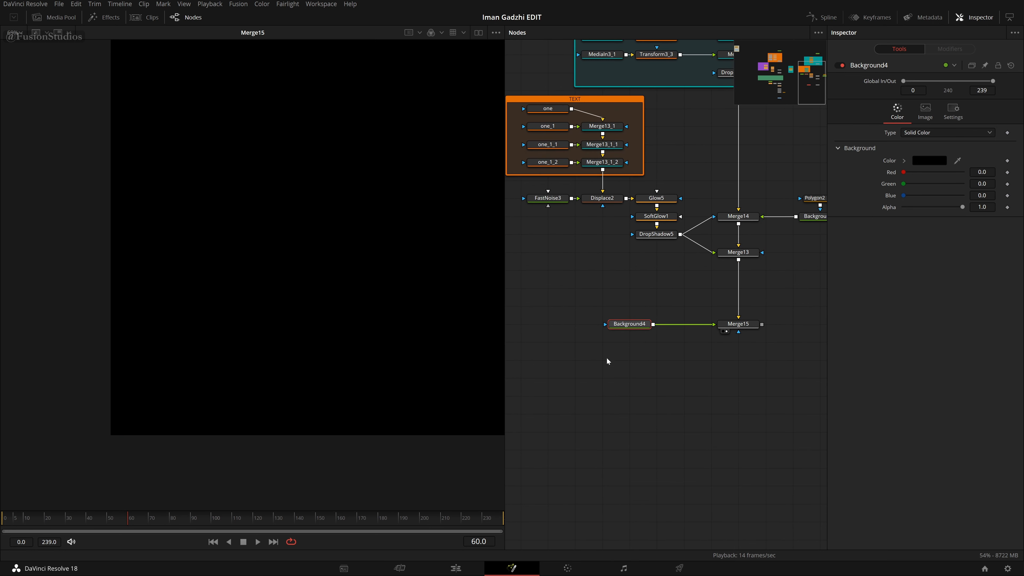
# Swap the inputs of Merge15 so the black background sits behind the pictures, labels and line.
pyautogui.moveTo(693, 384); pyautogui.dragTo(648, 392)
pyautogui.click(693, 331)
pyautogui.moveTo(721, 364); pyautogui.dragTo(685, 393)
pyautogui.scroll(2, 640, 377)
pyautogui.scroll(-4, 717, 248)
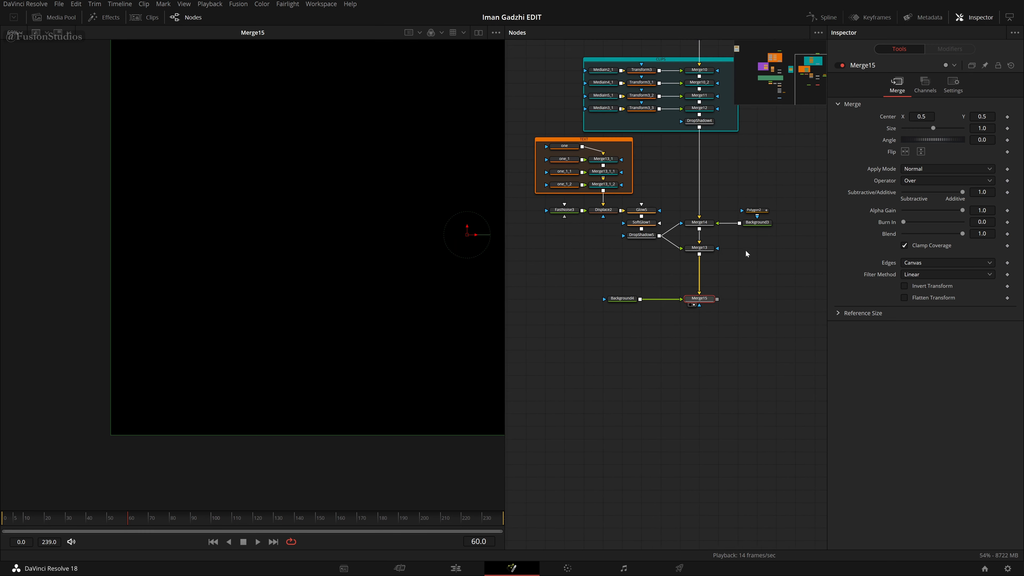
pyautogui.moveTo(658, 338); pyautogui.dragTo(682, 390)
pyautogui.scroll(2, 664, 310)
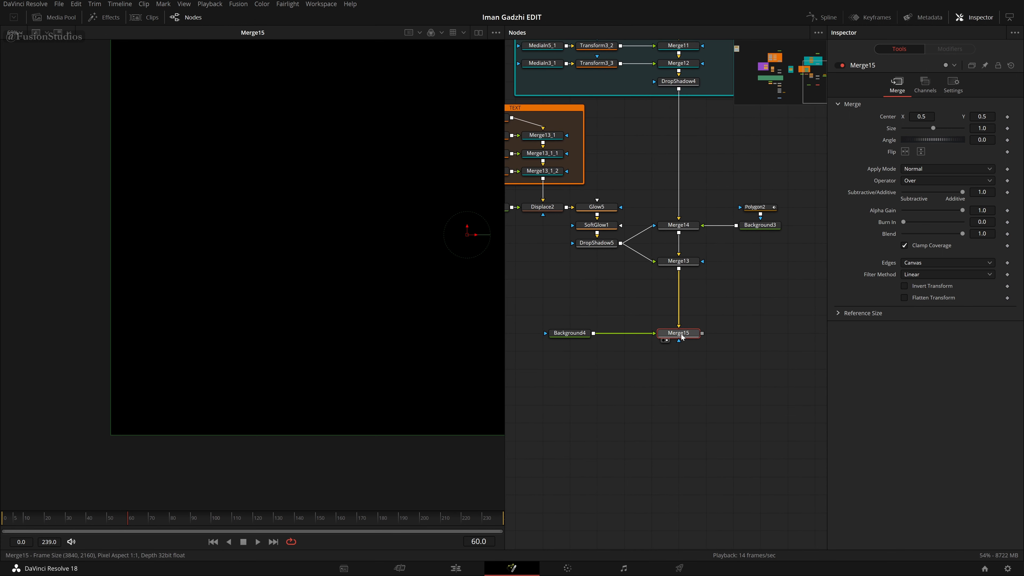
pyautogui.hotkey('ctrl', 't')
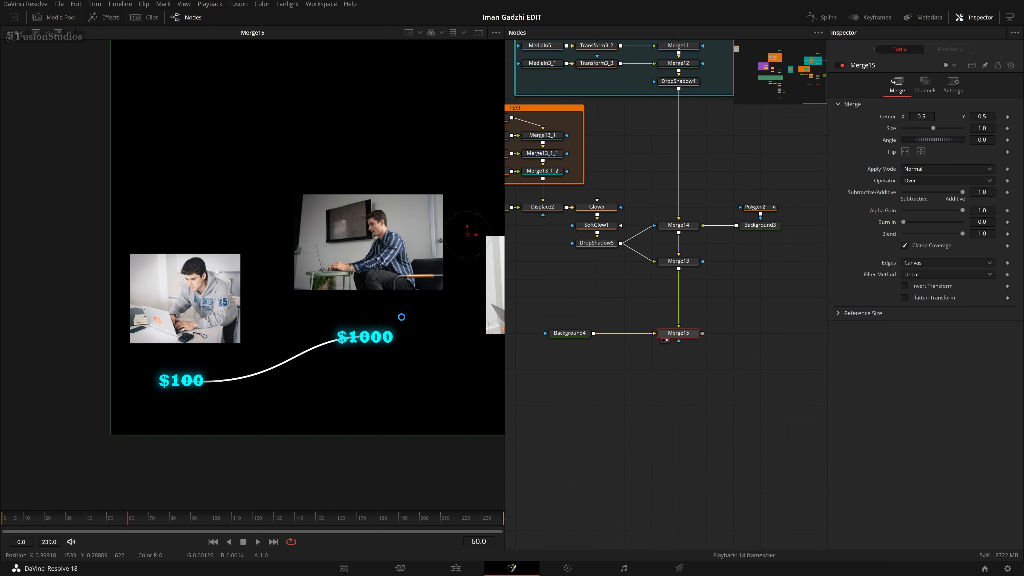
# Add a FastNoise node merged over Background4 to texture the backdrop.
pyautogui.moveTo(671, 410); pyautogui.dragTo(730, 422)
pyautogui.moveTo(627, 349)
pyautogui.mouseDown()
pyautogui.moveTo(545, 347)
pyautogui.moveTo(625, 332)
pyautogui.mouseUp()
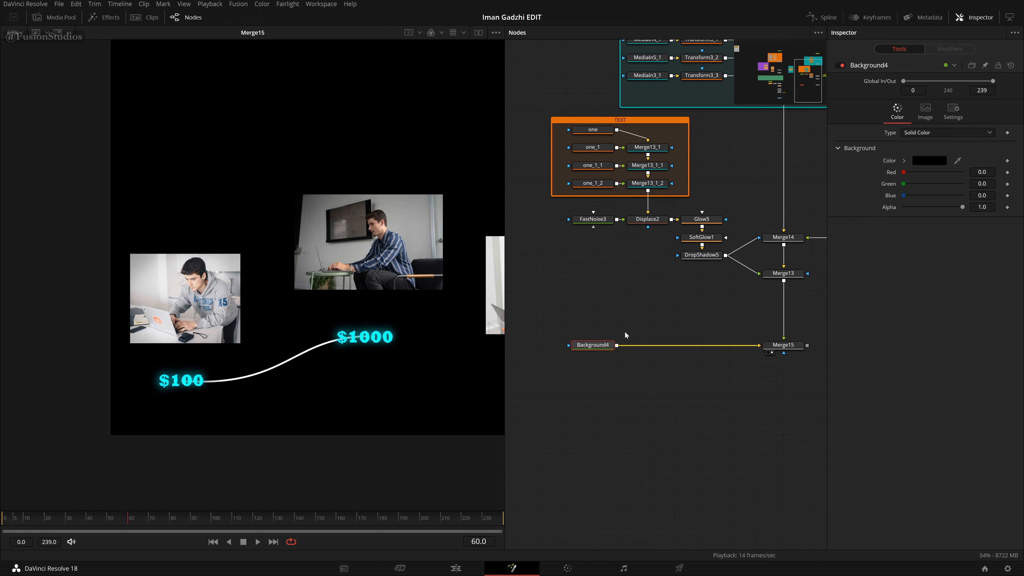
pyautogui.hotkey('shift', 'space')
pyautogui.write('fas')
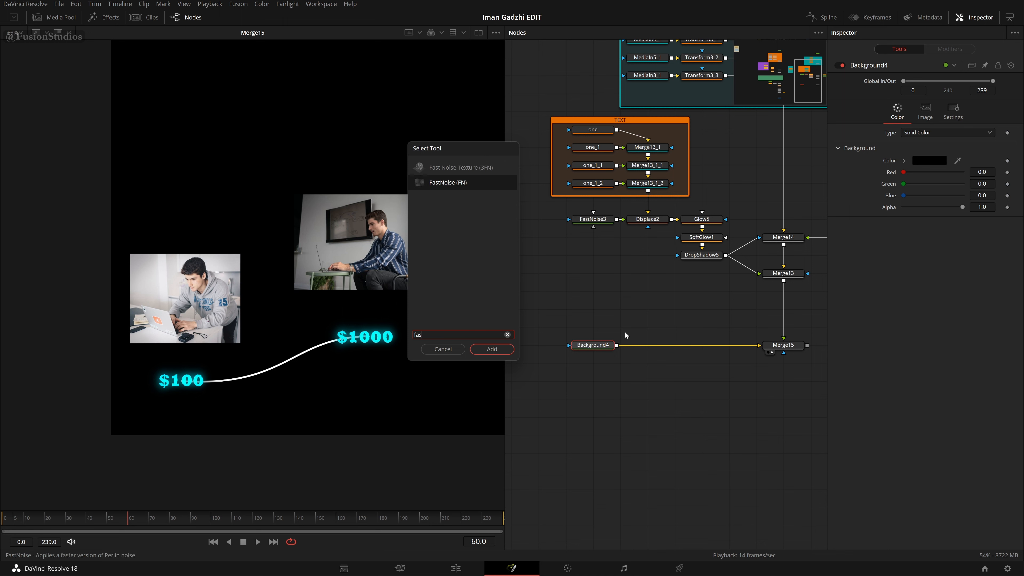
pyautogui.press('BackSpace')
pyautogui.press('BackSpace')
pyautogui.press('BackSpace')
pyautogui.write('fn')
pyautogui.press('Return')
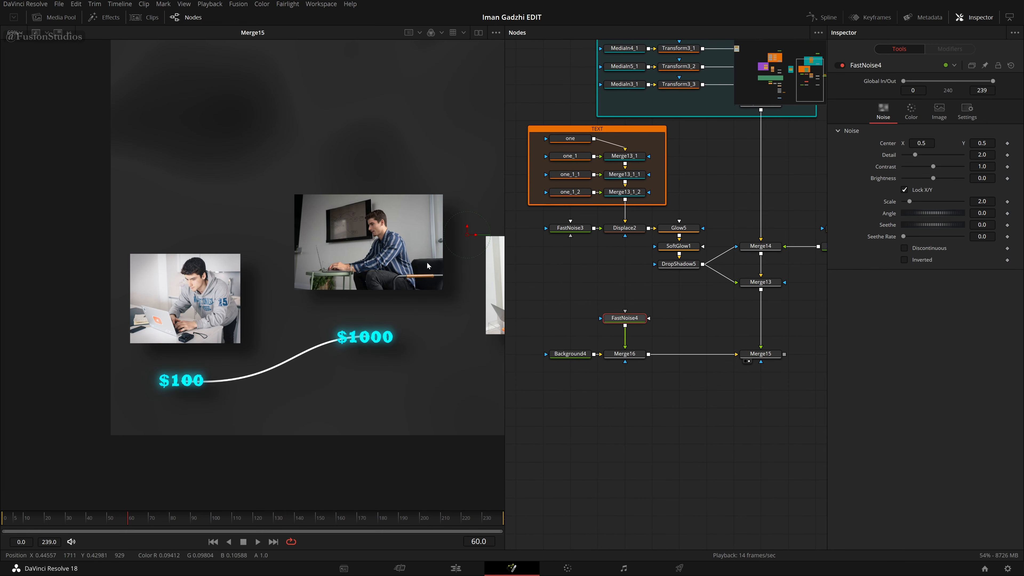
# Set FastNoise4's scale to 100 and detail to 2.0, with Discontinuous and Inverted enabled.
pyautogui.hotkey('ctrl', 'f')
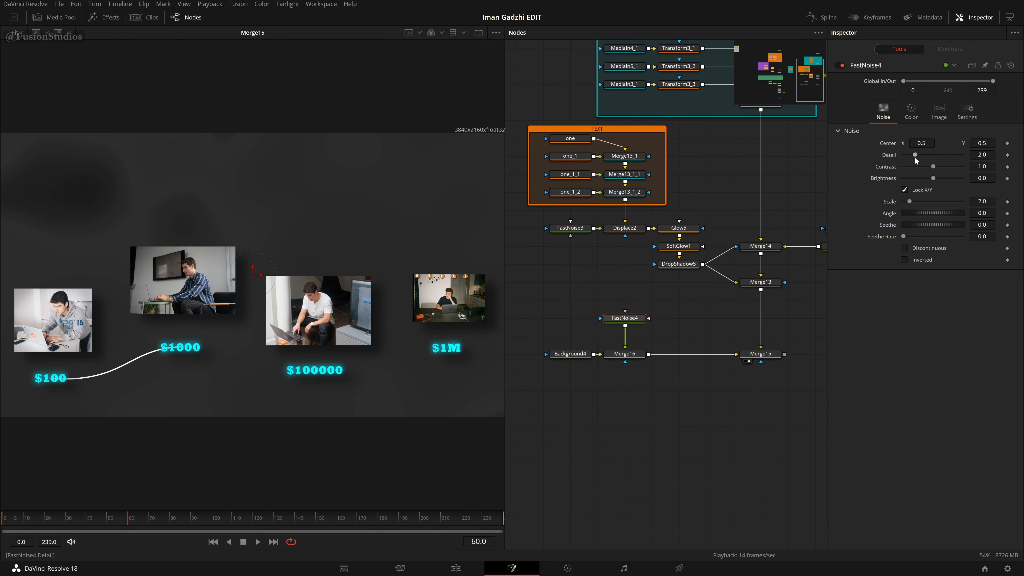
pyautogui.moveTo(915, 158); pyautogui.dragTo(963, 155)
pyautogui.moveTo(909, 201); pyautogui.dragTo(962, 202)
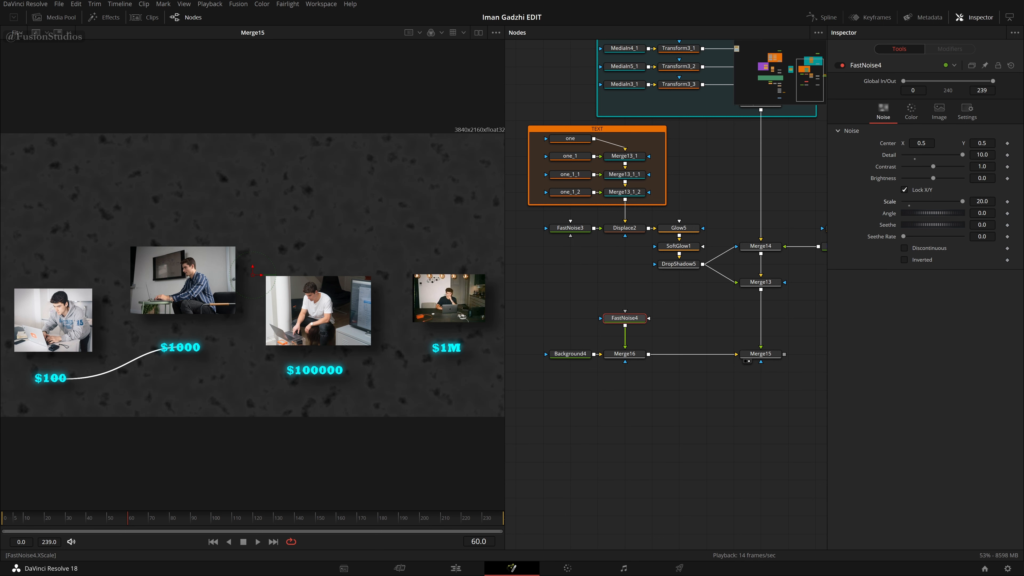
pyautogui.write('100')
pyautogui.press('Tab')
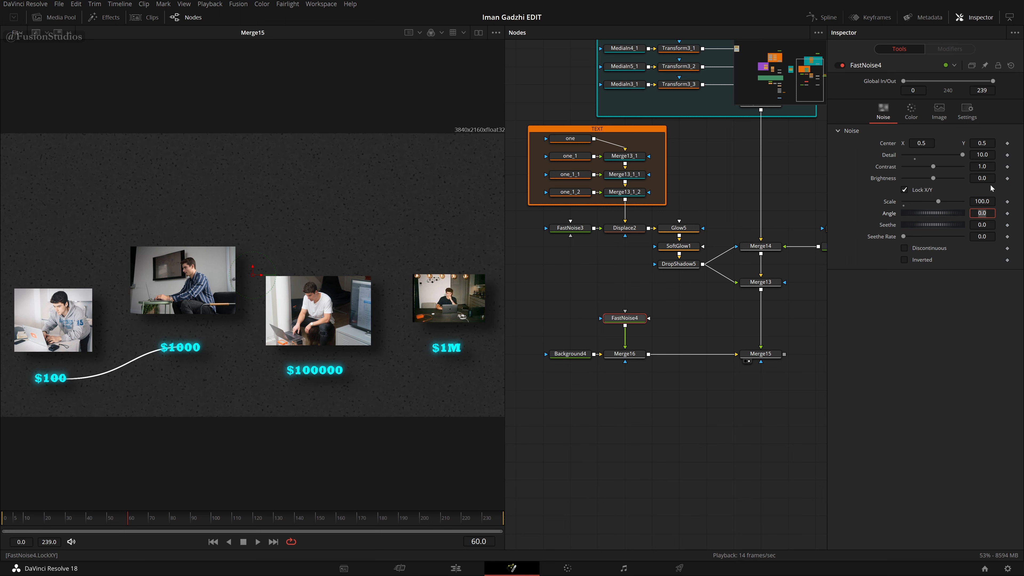
pyautogui.click(913, 157)
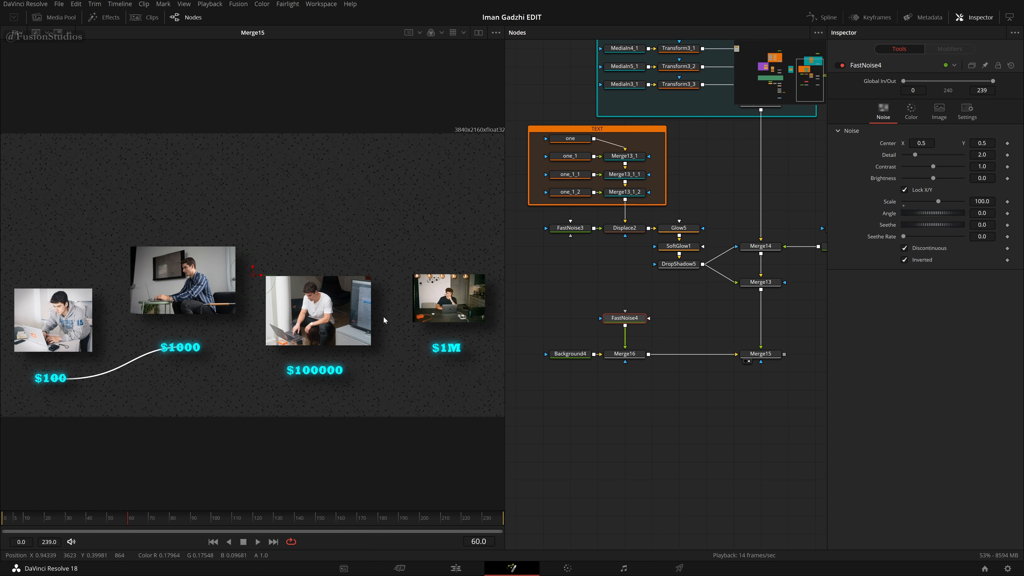
# Colour FastNoise4 with a Gradient from black to dark grey, removing the extra middle stop.
pyautogui.click(911, 111)
pyautogui.moveTo(968, 179); pyautogui.dragTo(965, 179)
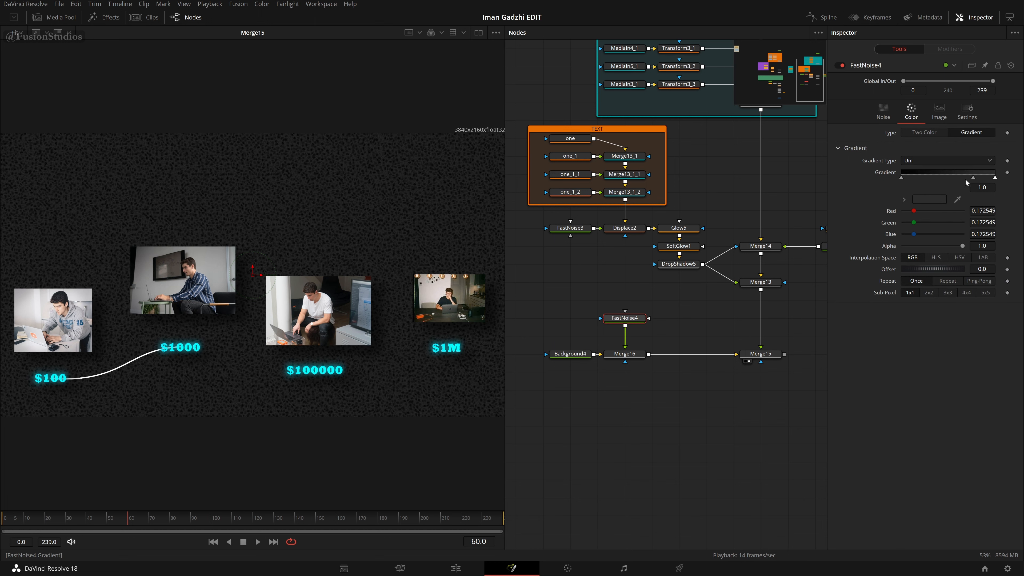
pyautogui.click(974, 177)
pyautogui.press('Delete')
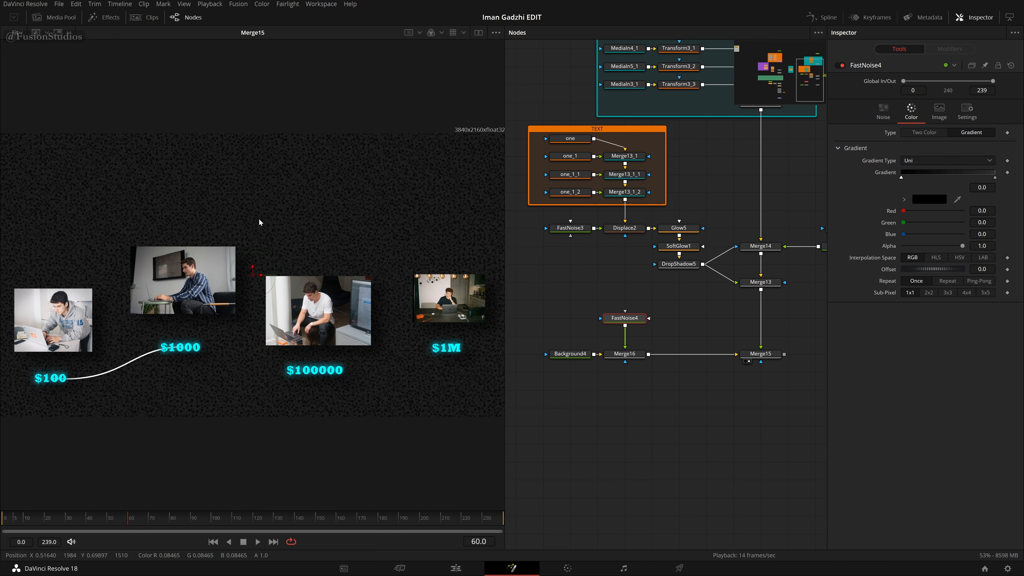
# Set FastNoise4's seethe rate to about 0.37 and check the moving noise with the whole composition in view.
pyautogui.scroll(5, 259, 219)
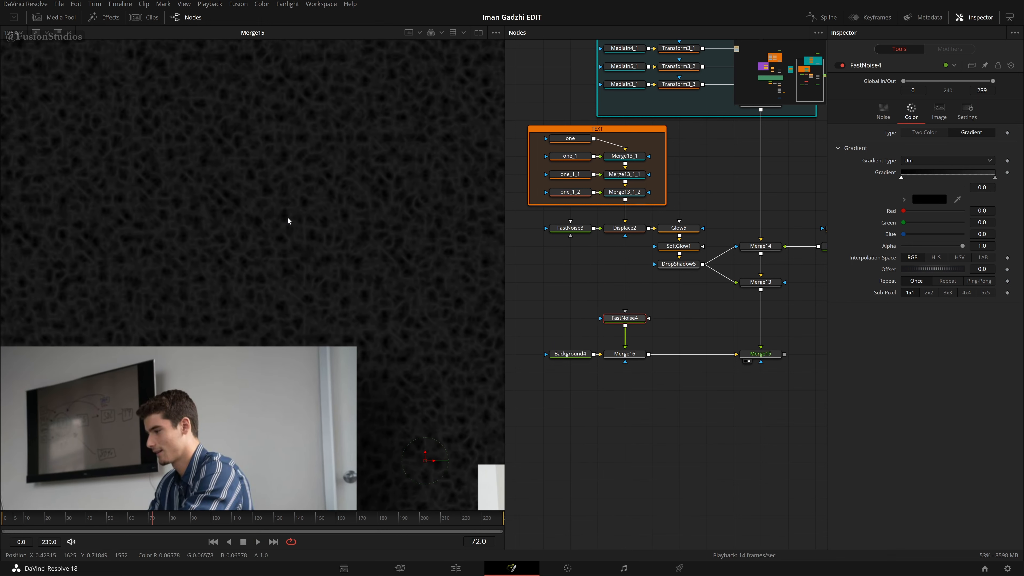
pyautogui.click(883, 111)
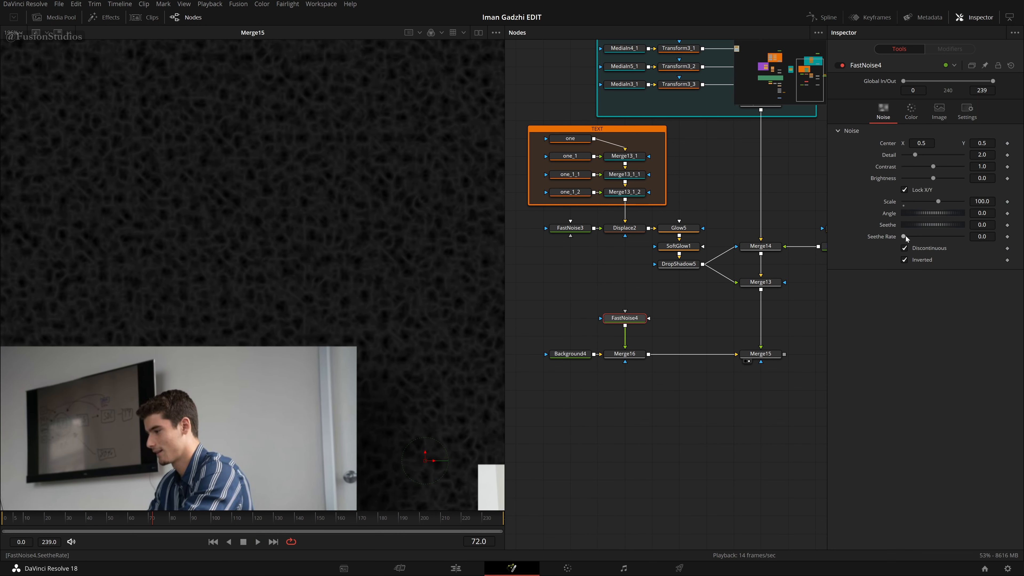
pyautogui.moveTo(904, 237); pyautogui.dragTo(926, 236)
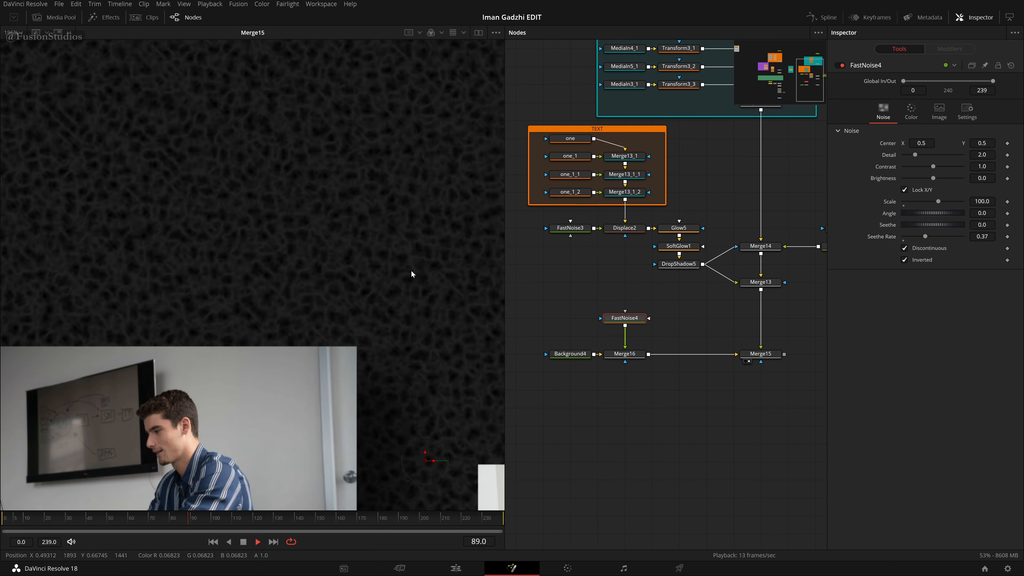
pyautogui.hotkey('ctrl', 'f')
# Try darkening the light end of FastNoise4's gradient to about #111111.
pyautogui.click(912, 108)
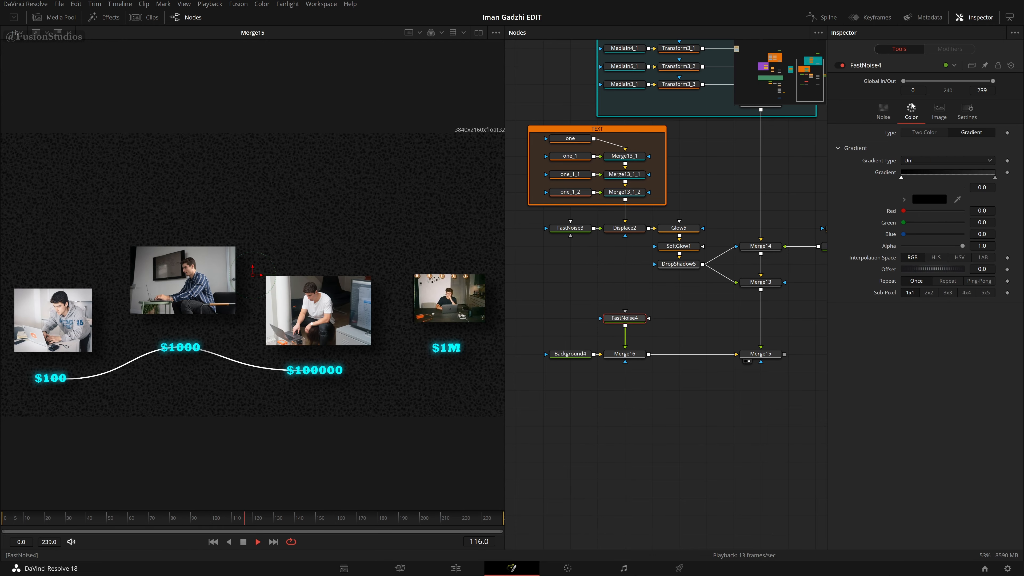
pyautogui.click(996, 178)
pyautogui.click(927, 200)
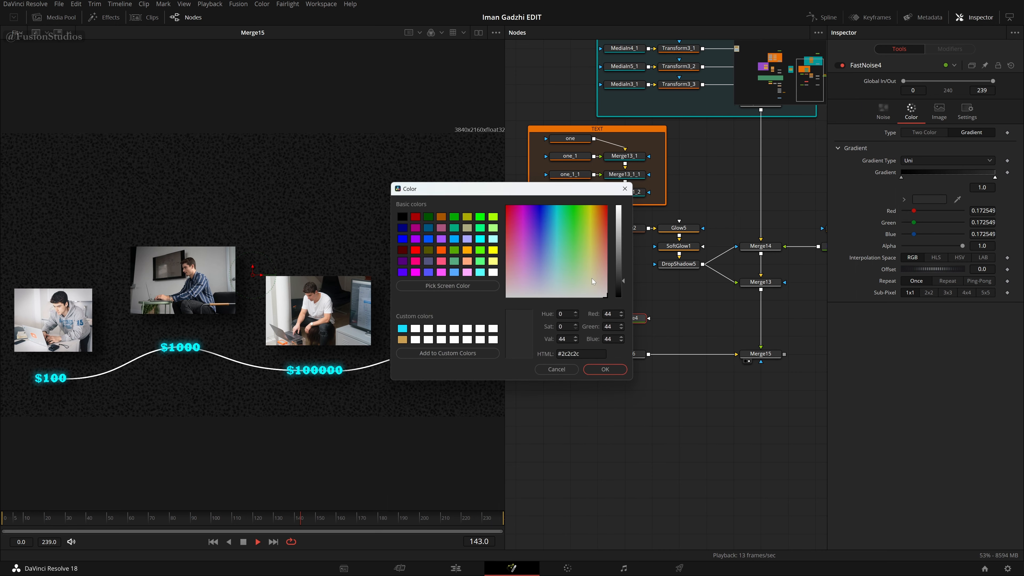
pyautogui.moveTo(623, 282); pyautogui.dragTo(624, 284)
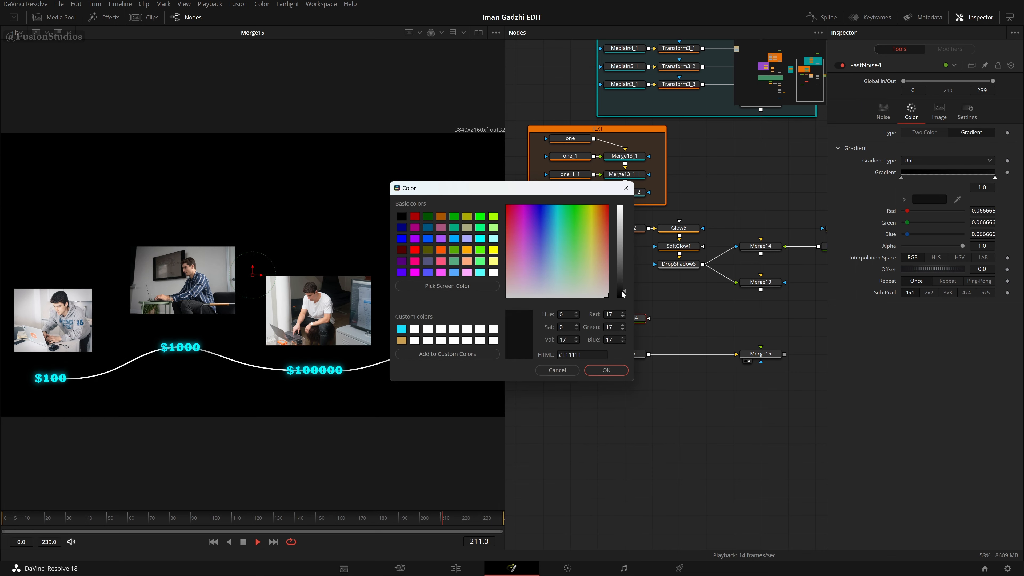
pyautogui.click(611, 366)
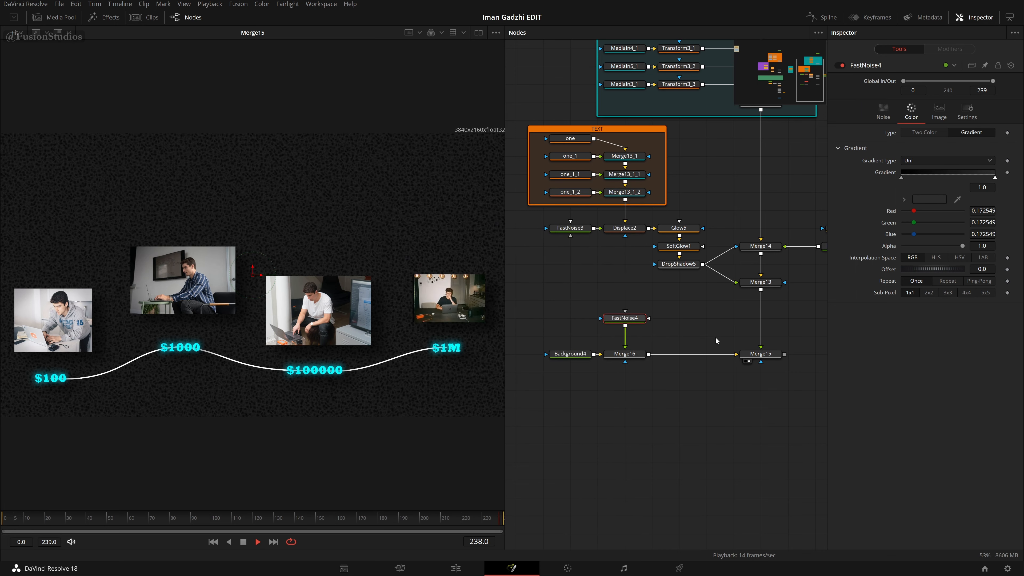
# Add a Glow node after Merge16 so the noise backdrop glows.
pyautogui.click(634, 357)
pyautogui.hotkey('shift', 'space')
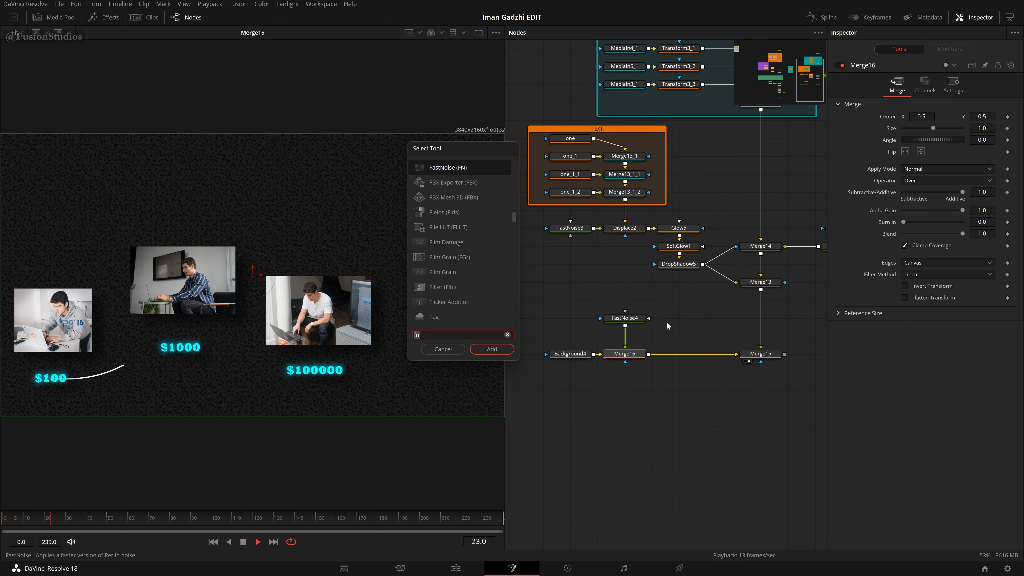
pyautogui.write('glow')
pyautogui.press('Return')
pyautogui.hotkey('shift', 'space')
pyautogui.press('Escape')
# Enlarge the noise pattern by setting FastNoise4's scale to 50.
pyautogui.click(631, 319)
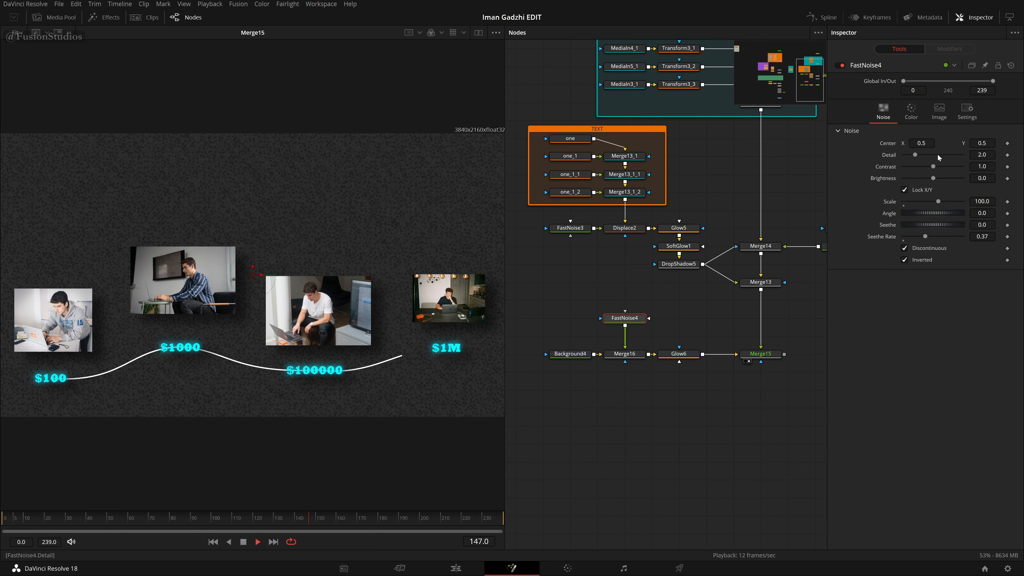
pyautogui.moveTo(940, 202)
pyautogui.mouseDown()
pyautogui.moveTo(907, 211)
pyautogui.moveTo(926, 211)
pyautogui.mouseUp()
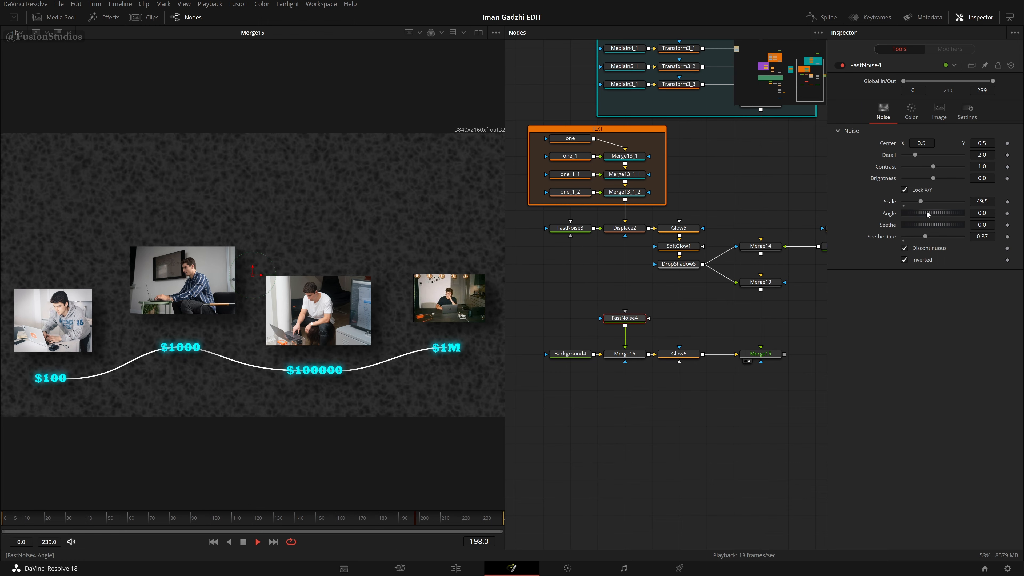
pyautogui.doubleClick(982, 202)
pyautogui.write('50')
pyautogui.press('Tab')
# Darken the light end of FastNoise4's gradient to #151515.
pyautogui.click(911, 111)
pyautogui.click(929, 199)
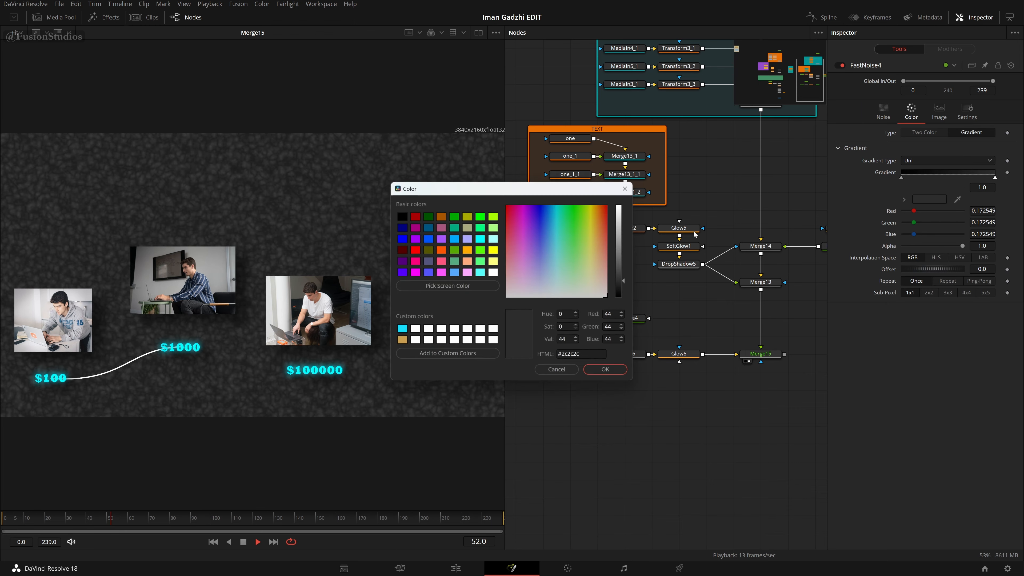
pyautogui.moveTo(623, 269); pyautogui.dragTo(625, 290)
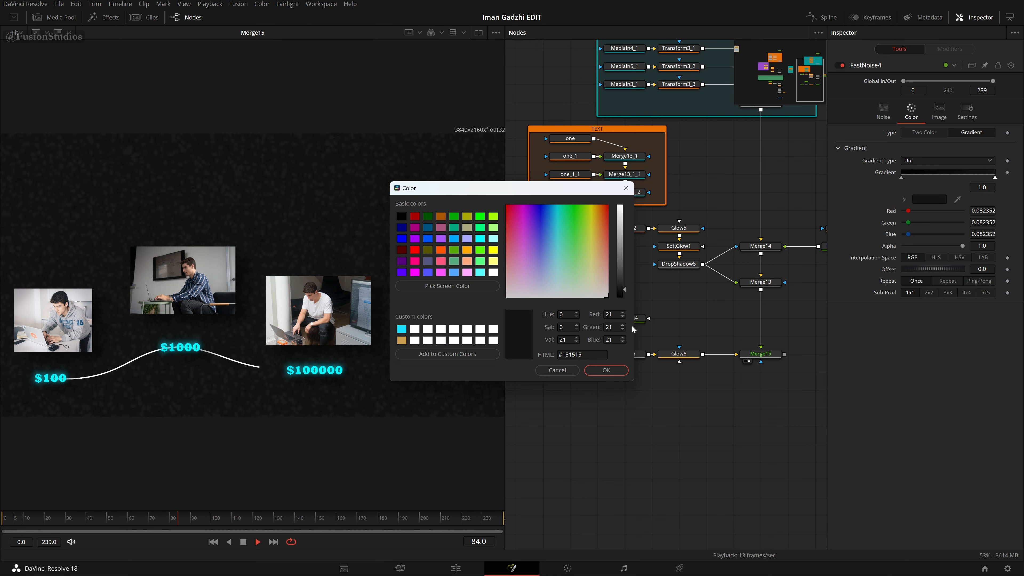
pyautogui.click(606, 370)
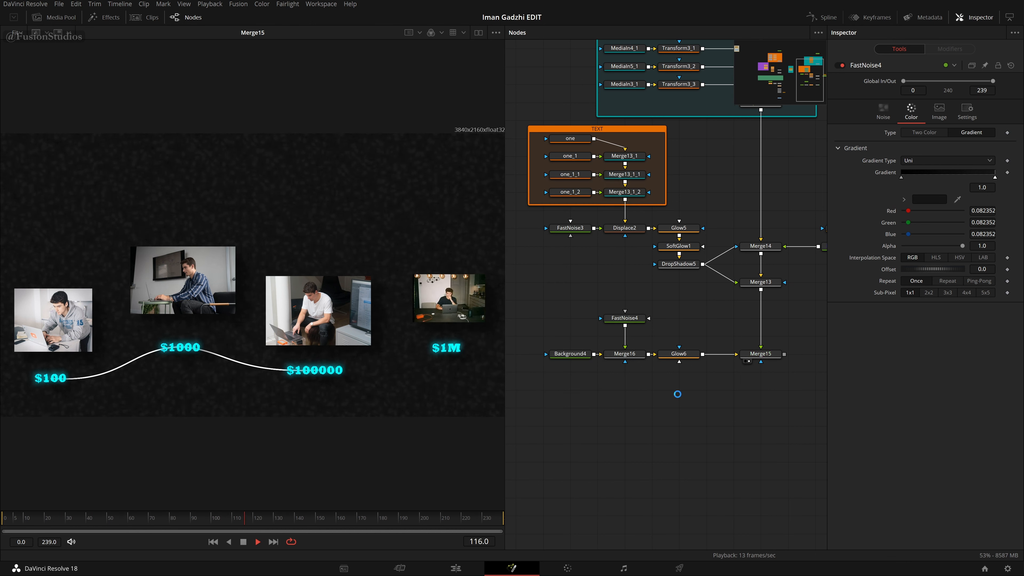
# Move the noise background nodes and Merge15 together farther down, away from Merge13.
pyautogui.moveTo(768, 408); pyautogui.dragTo(551, 311)
pyautogui.scroll(-3, 721, 311)
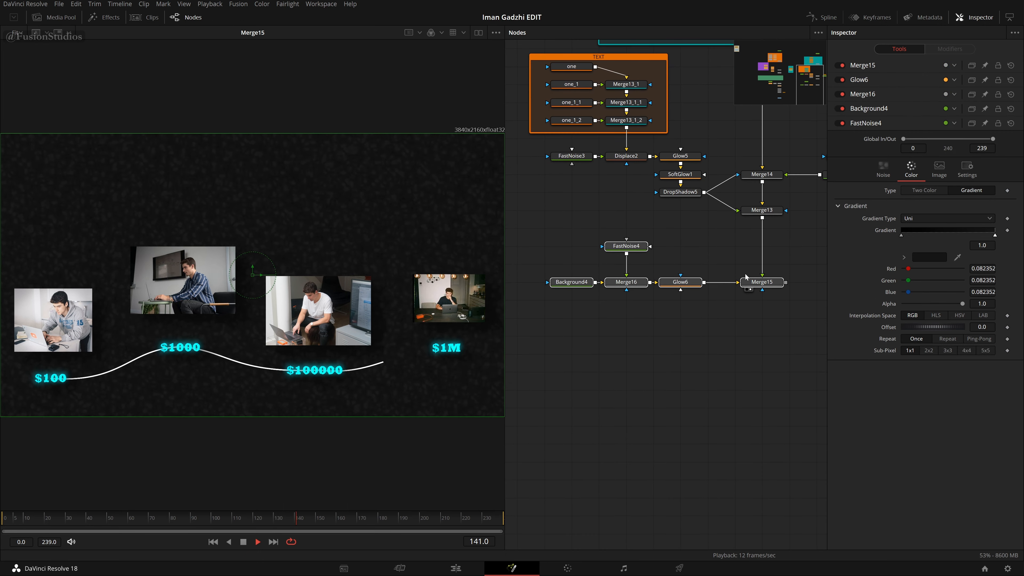
pyautogui.moveTo(758, 287); pyautogui.dragTo(619, 359)
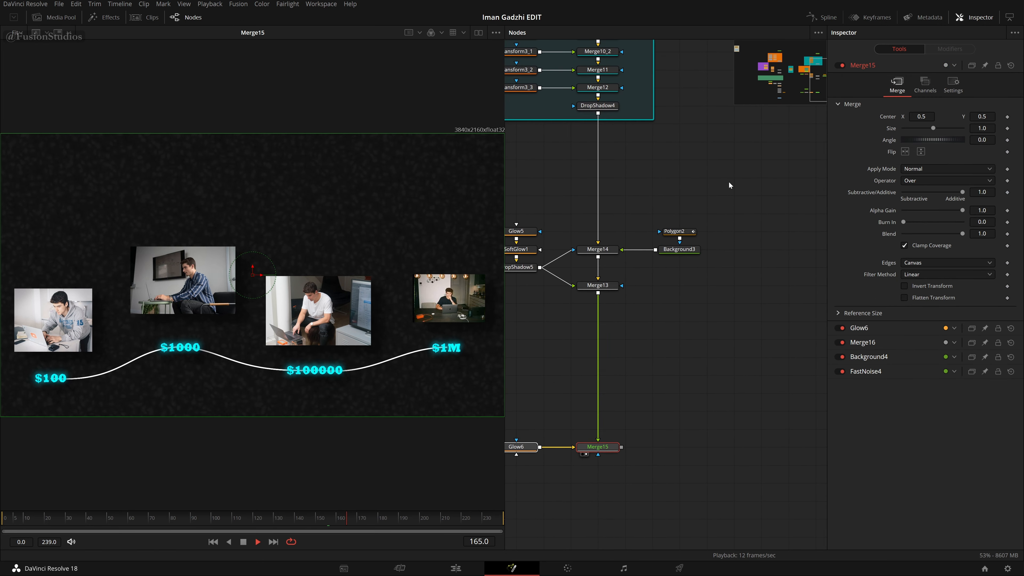
# Enclose Polygon2 and Background3 in an Underlay and rename it Threads.
pyautogui.moveTo(728, 183); pyautogui.dragTo(662, 291)
pyautogui.hotkey('shift', 'space')
pyautogui.write('glow')
pyautogui.write('und')
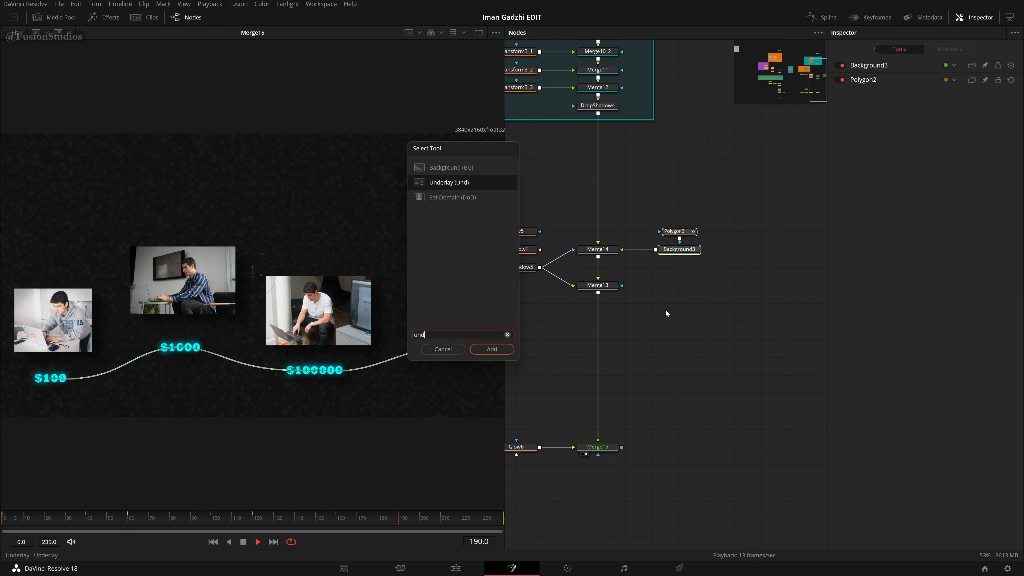
pyautogui.press('Return')
pyautogui.press('F2')
pyautogui.press('BackSpace')
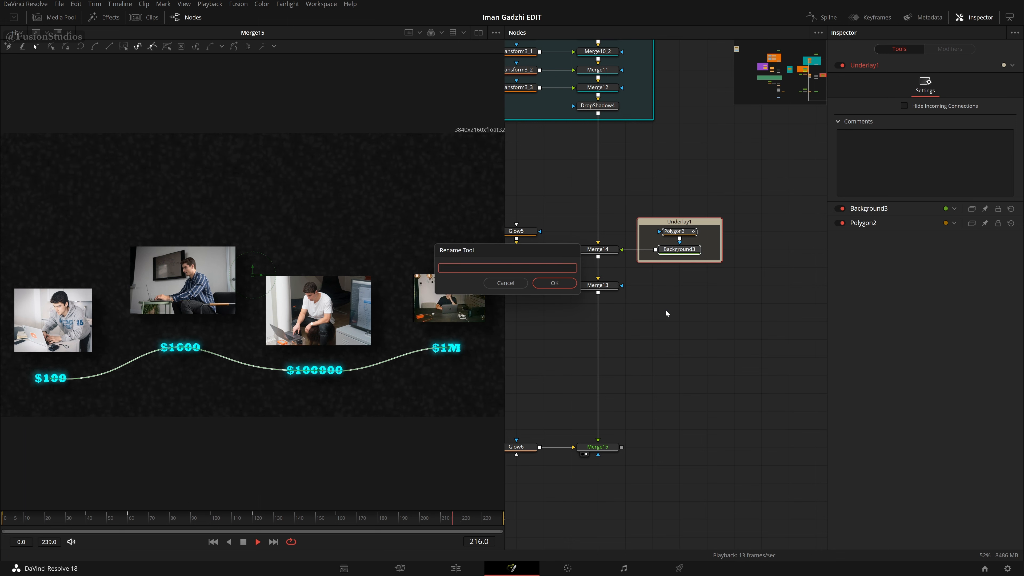
pyautogui.write('Threads')
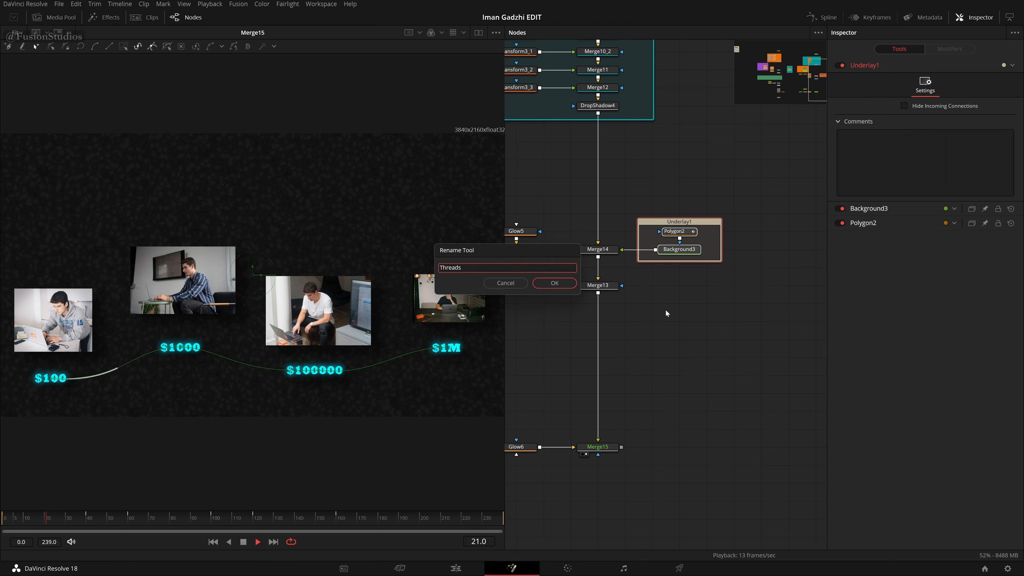
pyautogui.press('Return')
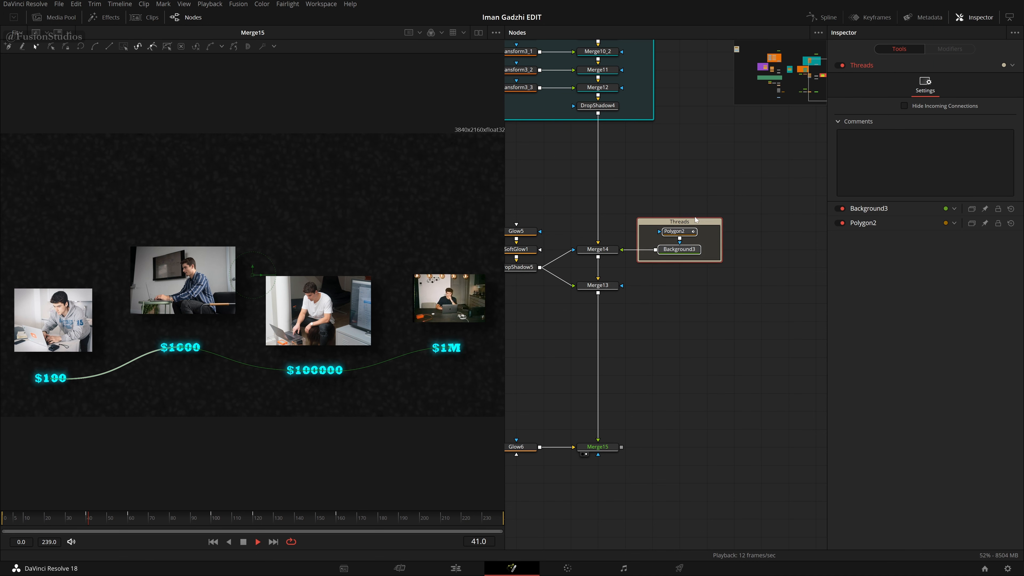
# Set the colour of the Threads underlay and its nodes to Yellow.
pyautogui.rightClick(689, 222)
pyautogui.moveTo(757, 351)
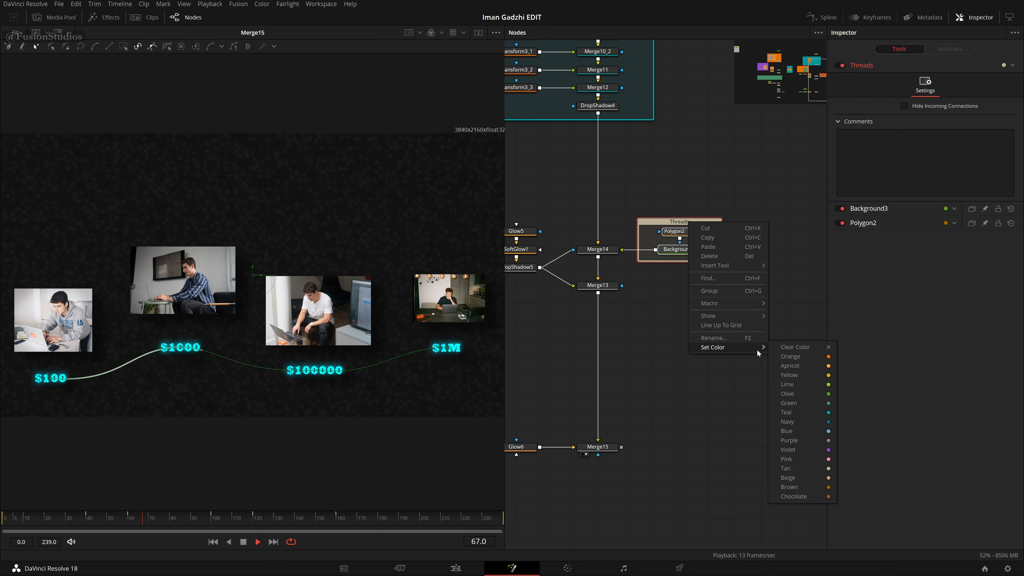
pyautogui.click(814, 374)
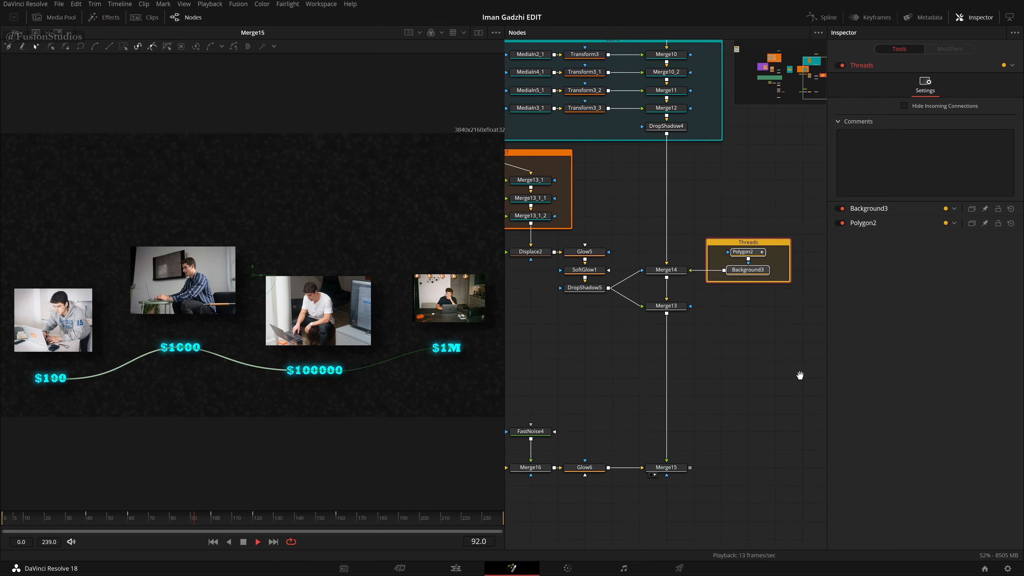
# Enclose Background4, FastNoise4, Merge16, Glow6 and Merge15 in an Underlay and set its colour to Blue.
pyautogui.moveTo(557, 252); pyautogui.dragTo(789, 439)
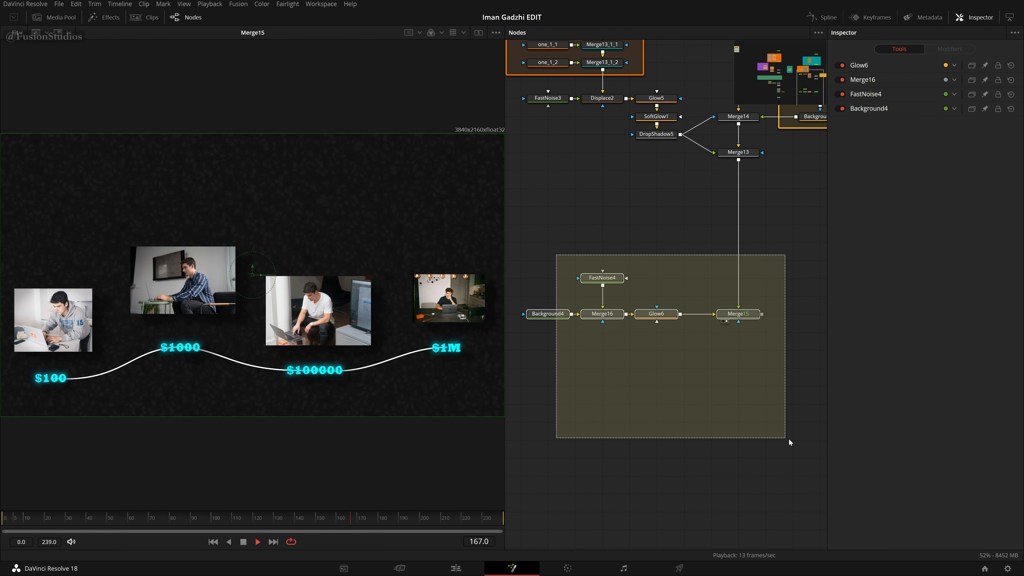
pyautogui.hotkey('shift', 'space')
pyautogui.write('und')
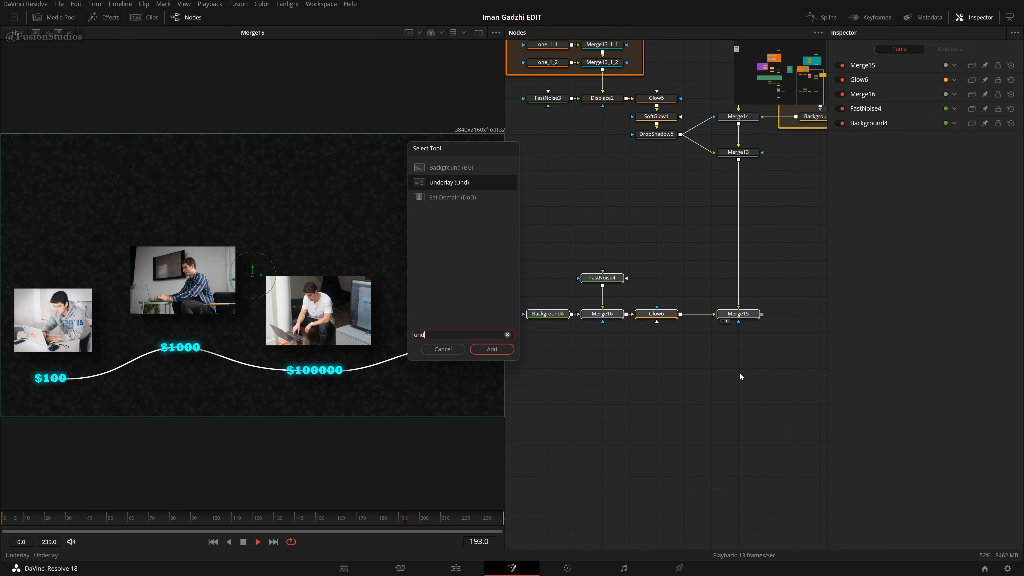
pyautogui.press('Return')
pyautogui.rightClick(706, 271)
pyautogui.moveTo(756, 397)
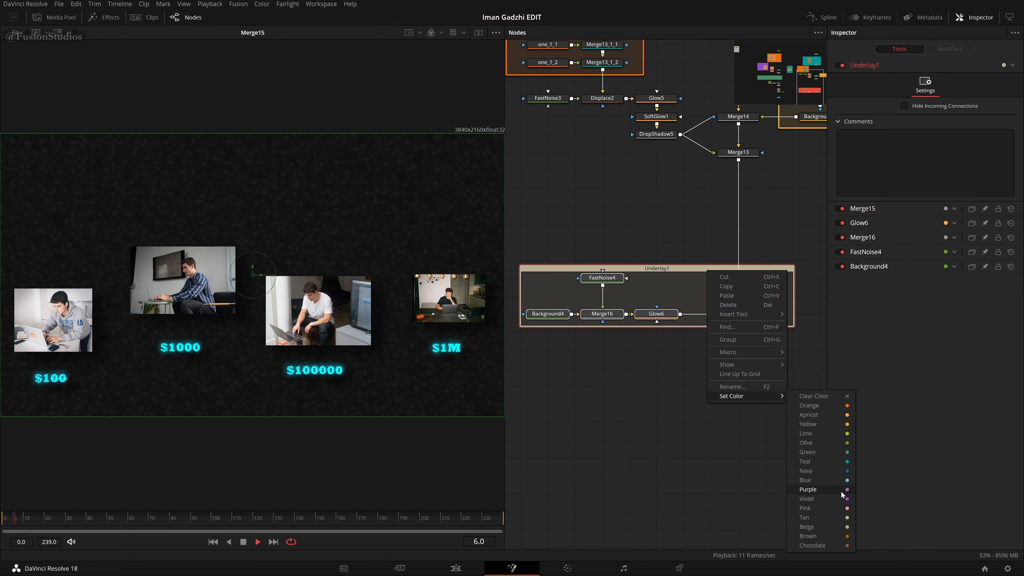
pyautogui.click(822, 480)
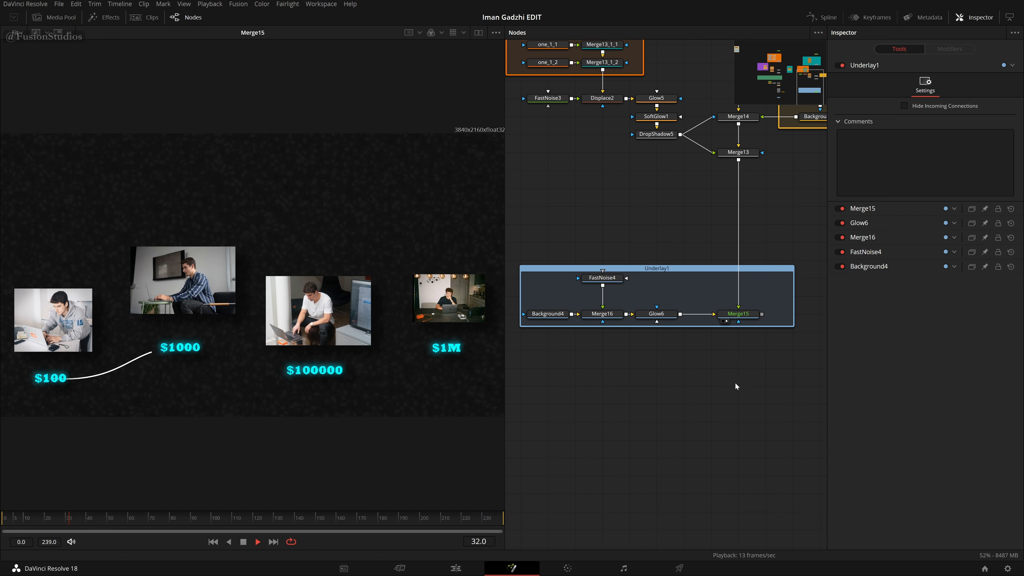
# Move the blue underlay with its noise background nodes slightly closer to Merge13.
pyautogui.moveTo(745, 266); pyautogui.dragTo(655, 505)
pyautogui.scroll(-2, 671, 446)
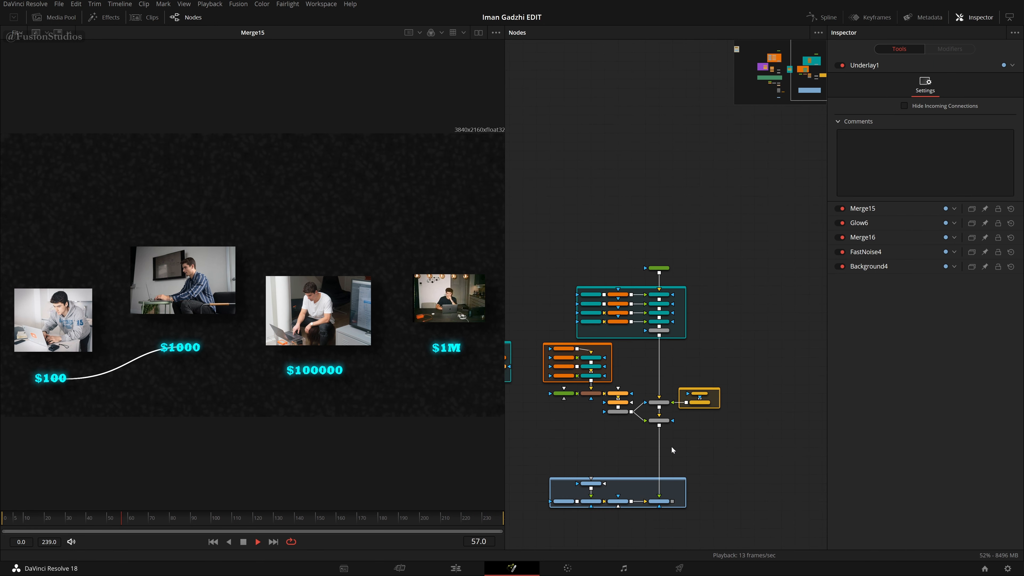
pyautogui.scroll(1, 672, 445)
pyautogui.scroll(2, 672, 446)
pyautogui.moveTo(672, 446); pyautogui.dragTo(708, 354)
pyautogui.moveTo(593, 423)
pyautogui.mouseDown()
pyautogui.moveTo(595, 366)
pyautogui.moveTo(596, 404)
pyautogui.mouseUp()
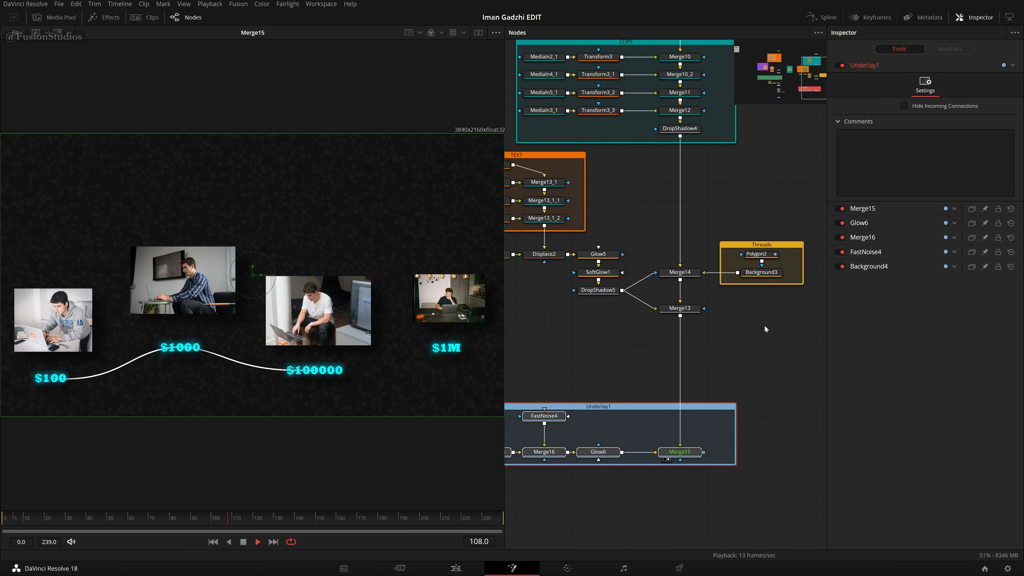
# Open the splines of Polygon2 in the Threads underlay for editing.
pyautogui.scroll(2, 765, 329)
pyautogui.click(752, 366)
pyautogui.moveTo(753, 367); pyautogui.dragTo(717, 381)
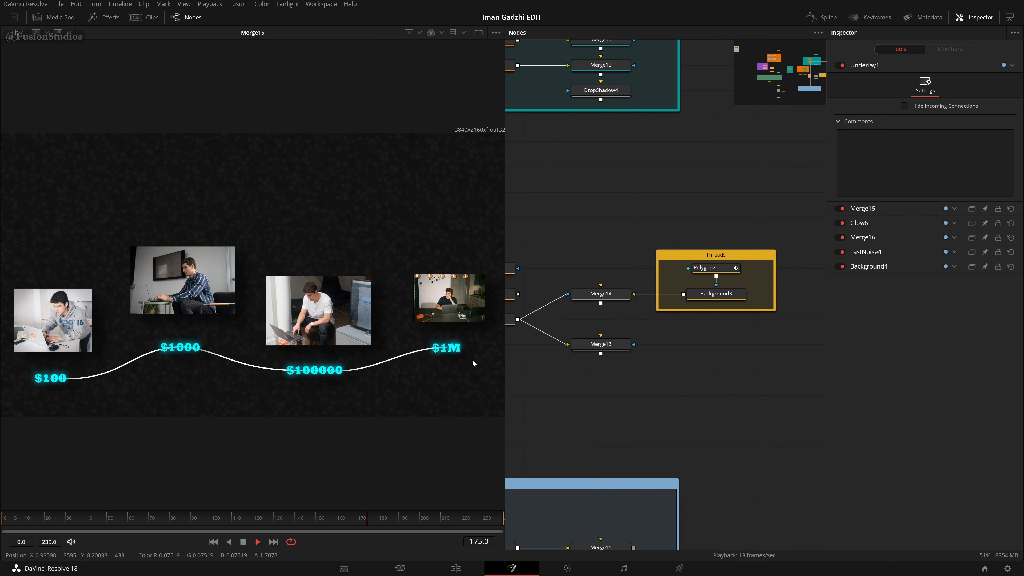
pyautogui.click(758, 297)
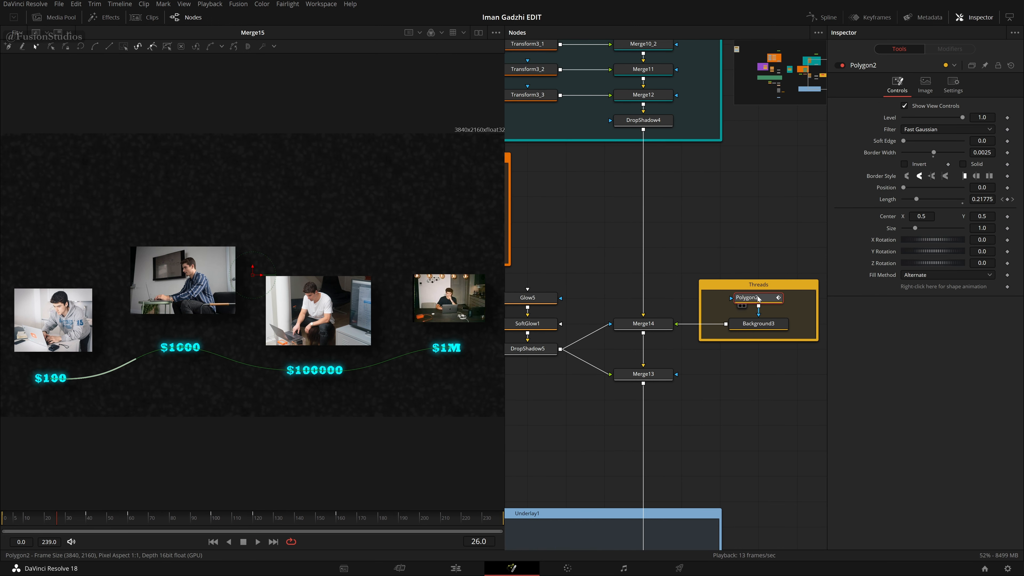
pyautogui.rightClick(758, 298)
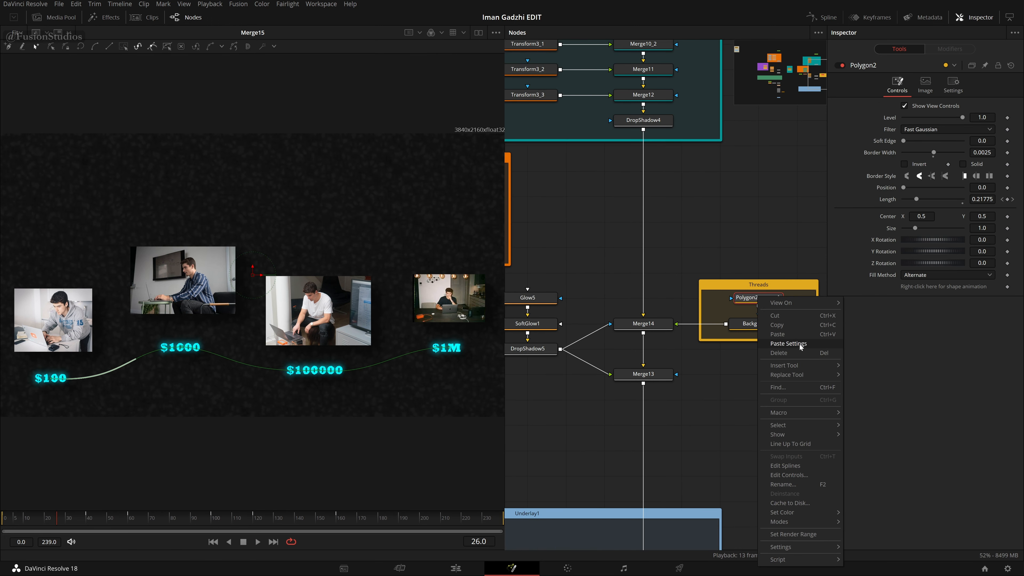
pyautogui.click(802, 465)
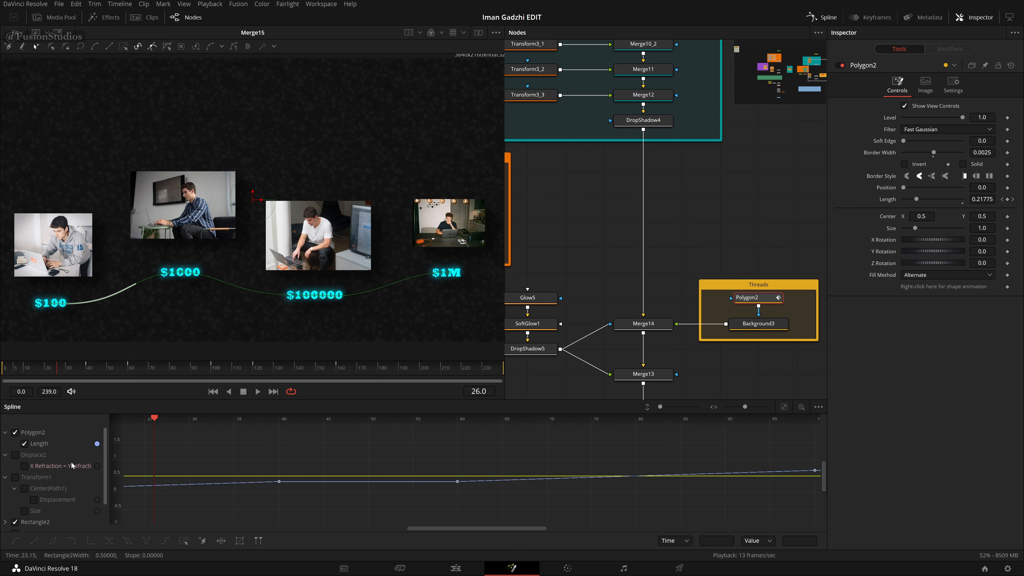
# Hide Rectangle2's curves in the spline editor and fit Polygon2's Length curve to the view.
pyautogui.scroll(-3, 63, 486)
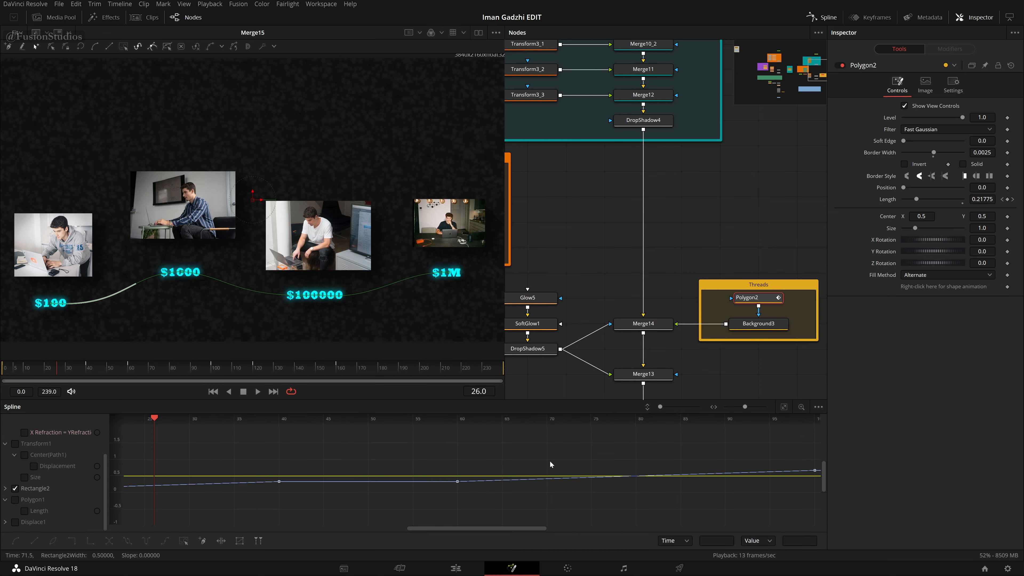
pyautogui.click(15, 490)
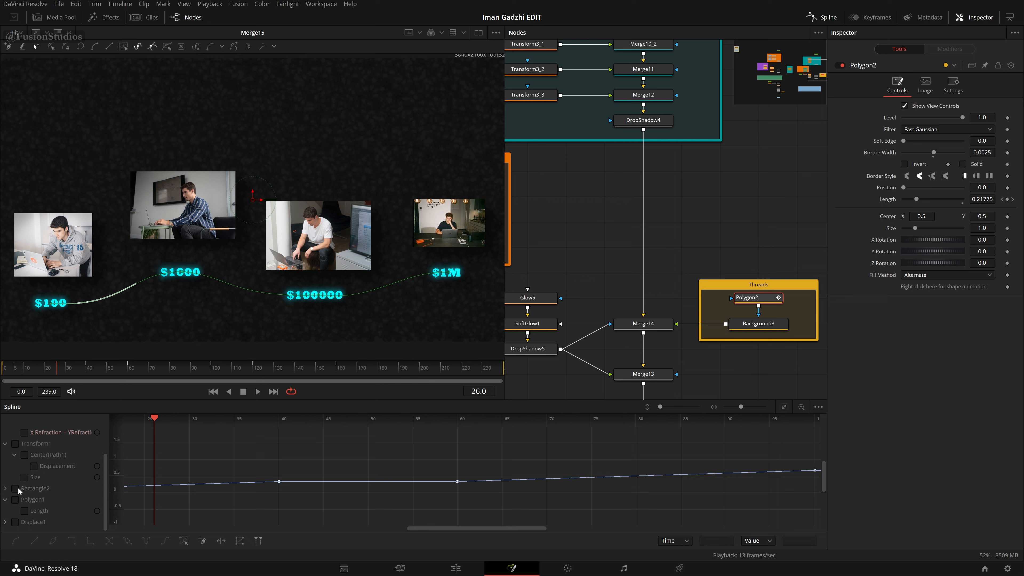
pyautogui.scroll(3, 25, 488)
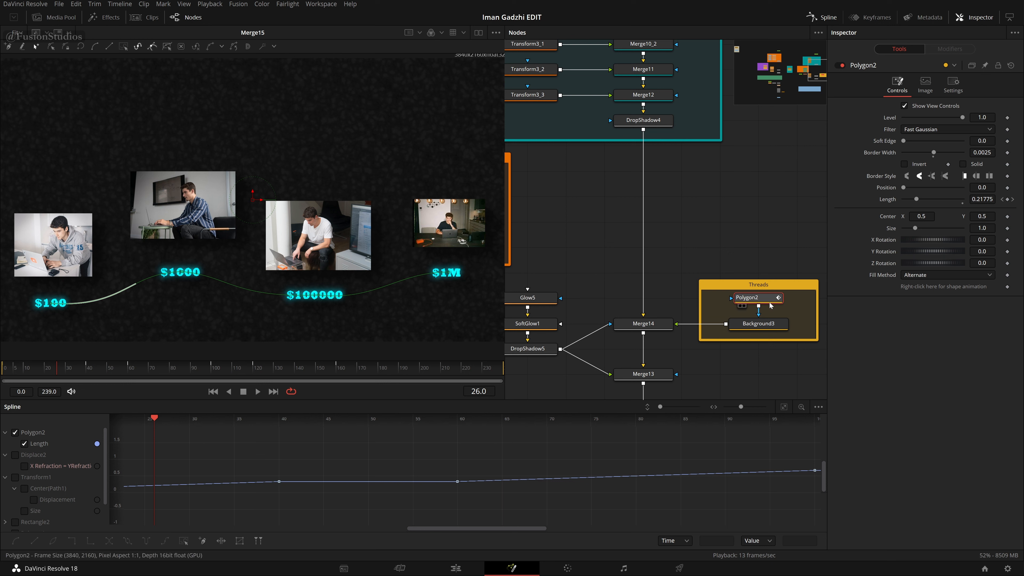
pyautogui.click(784, 407)
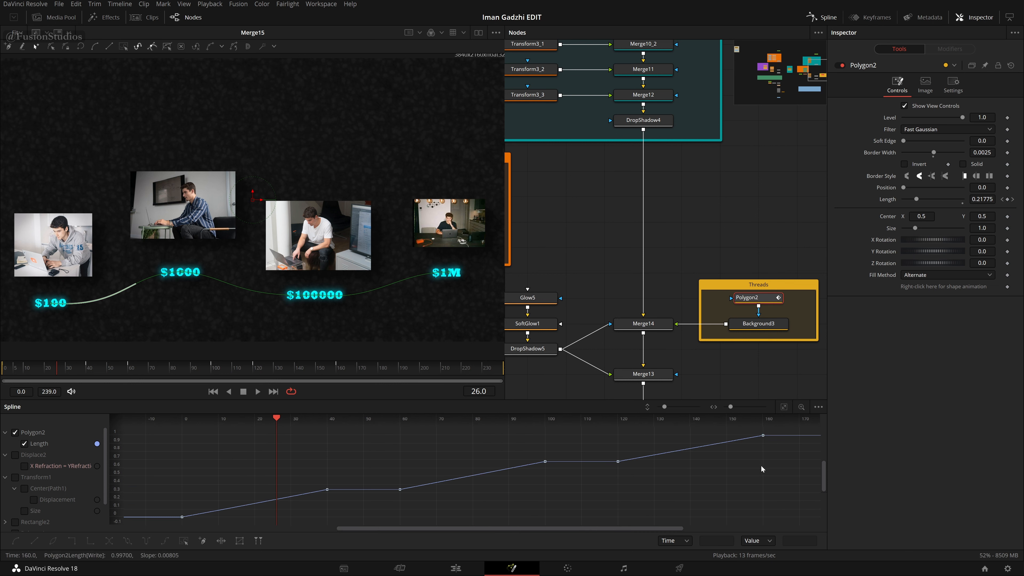
# Smooth all keyframes of Polygon2's Length curve and flatten their handles.
pyautogui.hotkey('ctrl', 'a')
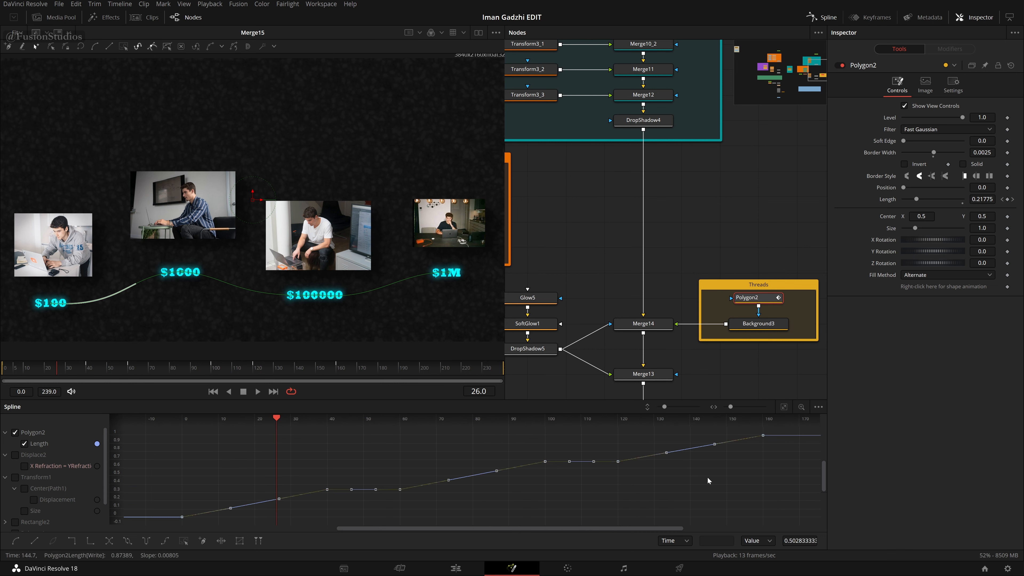
pyautogui.press('s')
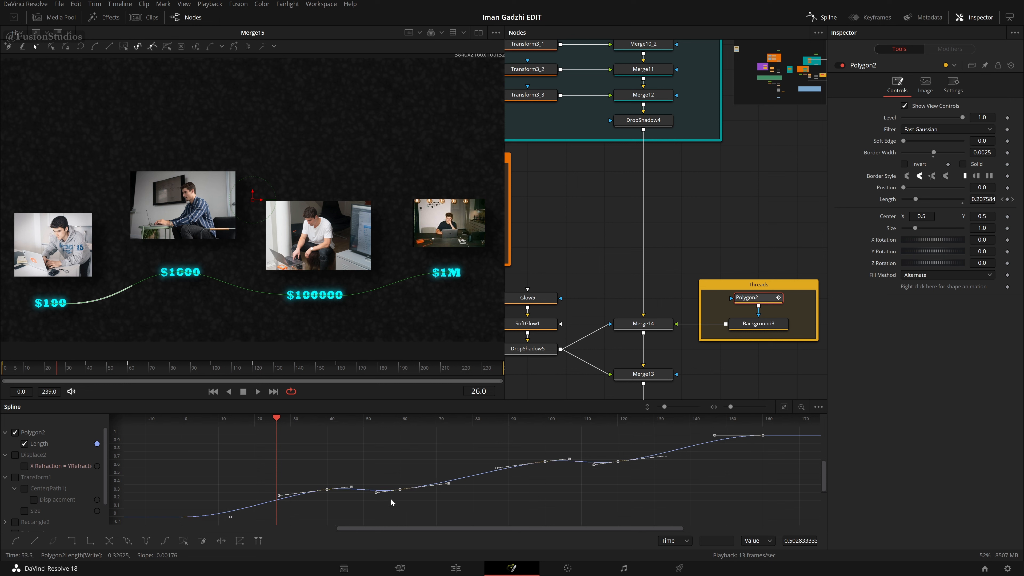
pyautogui.press('f')
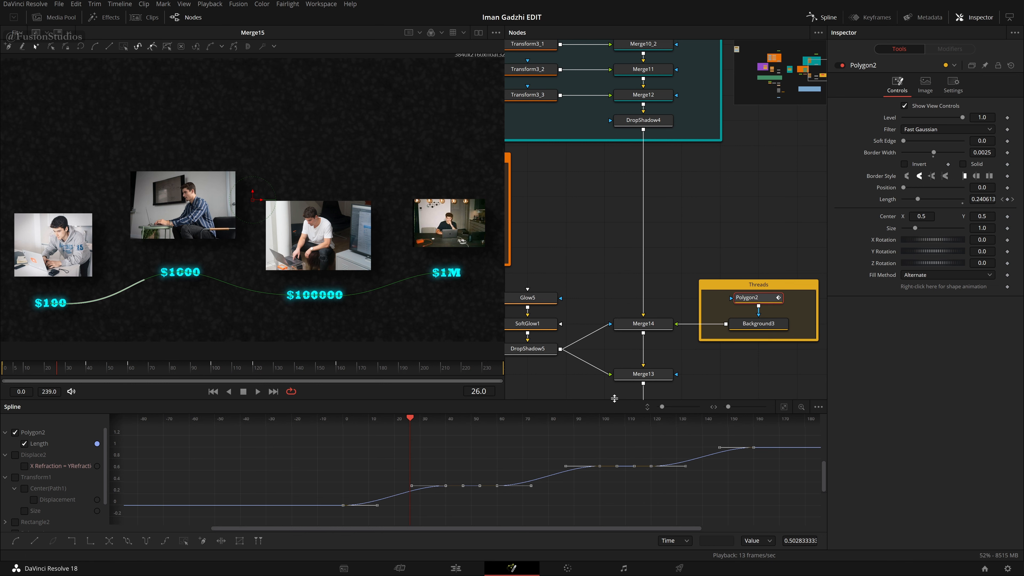
# Select the keyframes ending the three rises of Polygon2's Length curve, near frames 40, 100 and 160, and set their Ease In to 91.5.
pyautogui.moveTo(628, 400); pyautogui.dragTo(629, 269)
pyautogui.click(784, 287)
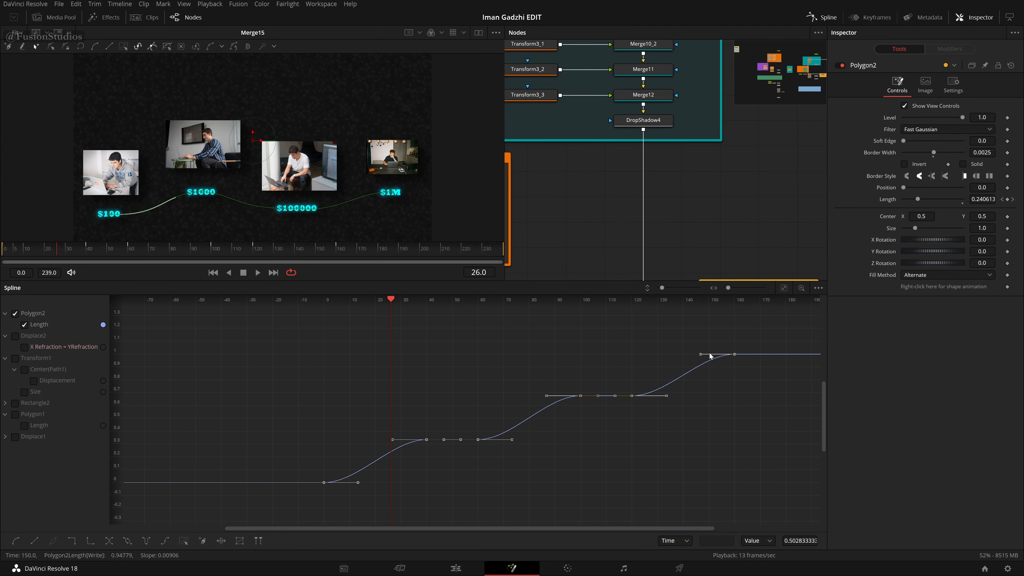
pyautogui.moveTo(754, 378); pyautogui.dragTo(701, 335)
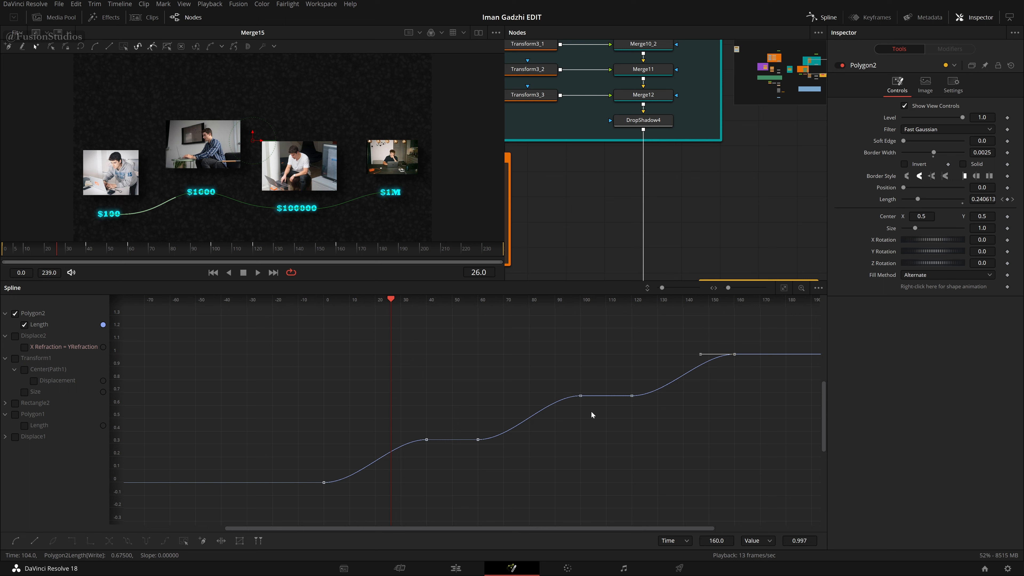
pyautogui.keyDown('ctrl'); pyautogui.click(580, 395); pyautogui.keyUp('ctrl')
pyautogui.keyDown('ctrl'); pyautogui.click(426, 440); pyautogui.keyUp('ctrl')
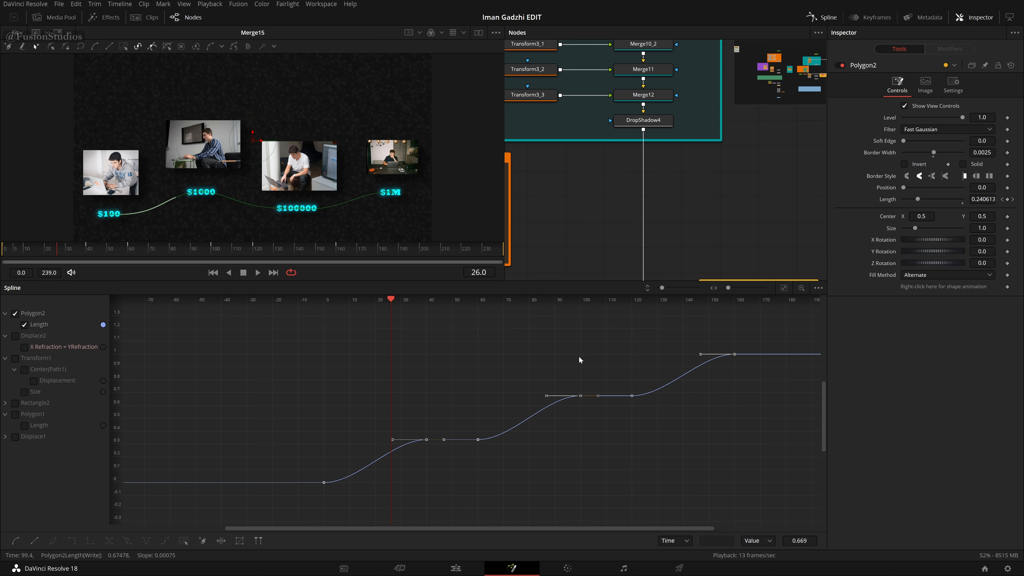
pyautogui.press('t')
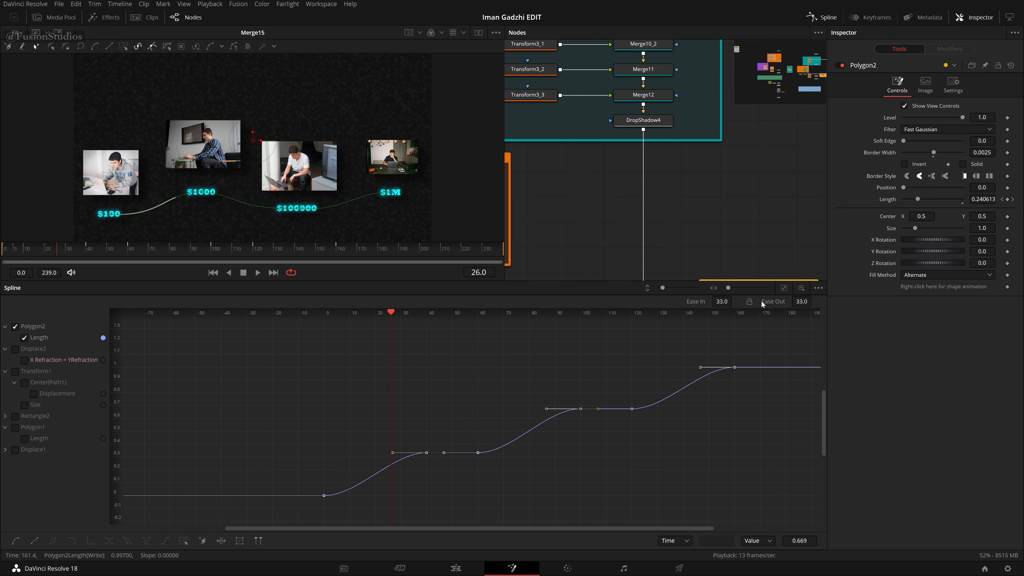
pyautogui.press('t')
pyautogui.press('t')
pyautogui.press('t')
pyautogui.press('t')
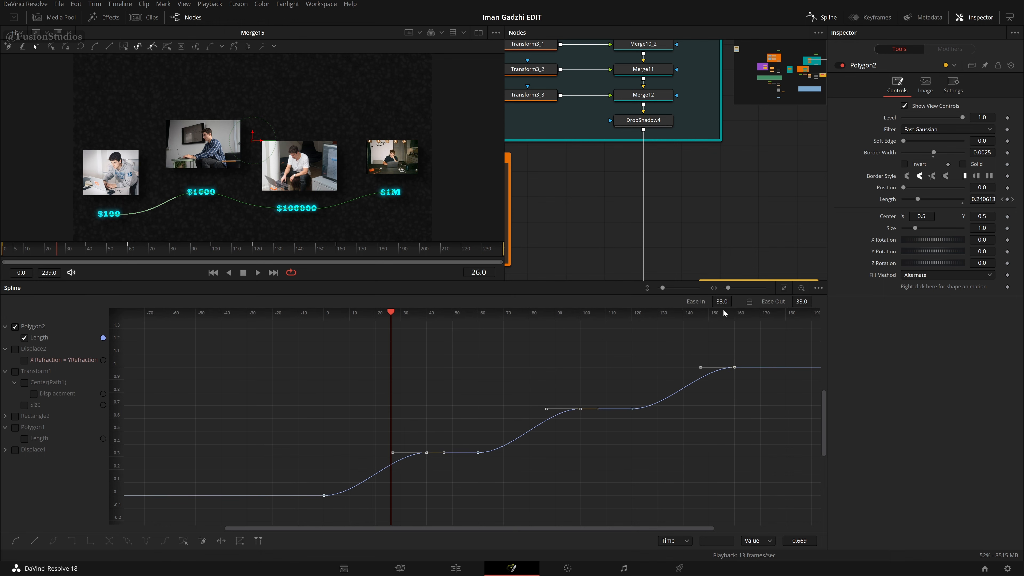
pyautogui.press('t')
pyautogui.press('t')
pyautogui.press('t')
pyautogui.press('t')
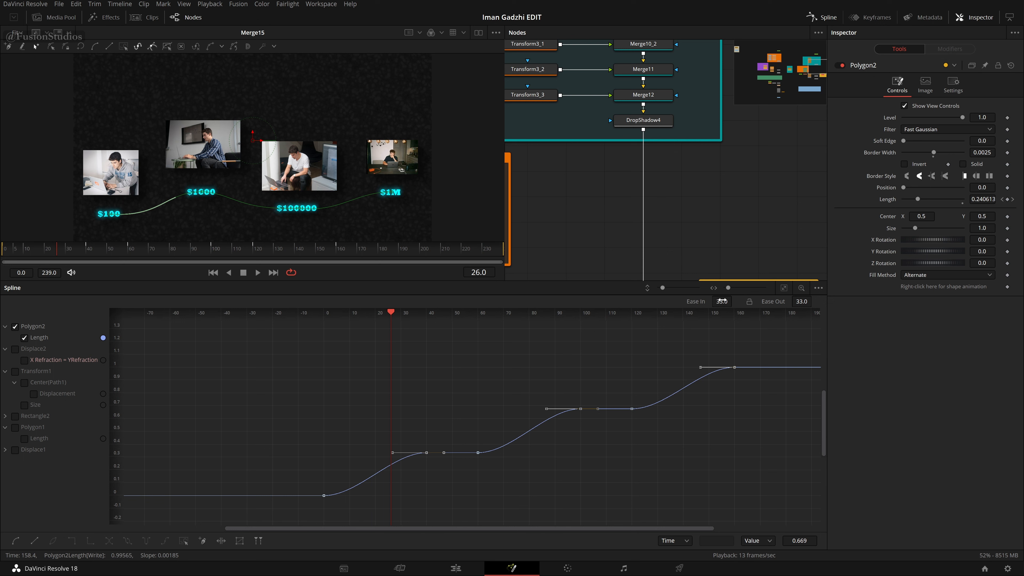
pyautogui.moveTo(722, 300)
pyautogui.mouseDown()
pyautogui.moveTo(735, 300)
pyautogui.moveTo(722, 301)
pyautogui.mouseUp()
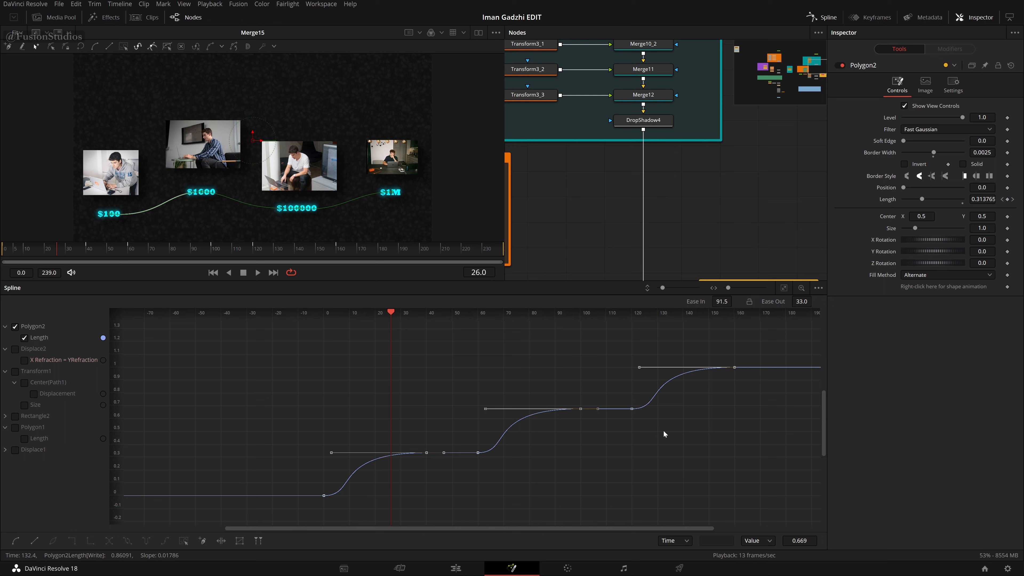
# Select the keyframes starting the three rises of Polygon2's Length curve, near frames 0, 60 and 120, and set their Ease Out to 75.2.
pyautogui.moveTo(655, 427); pyautogui.dragTo(611, 391)
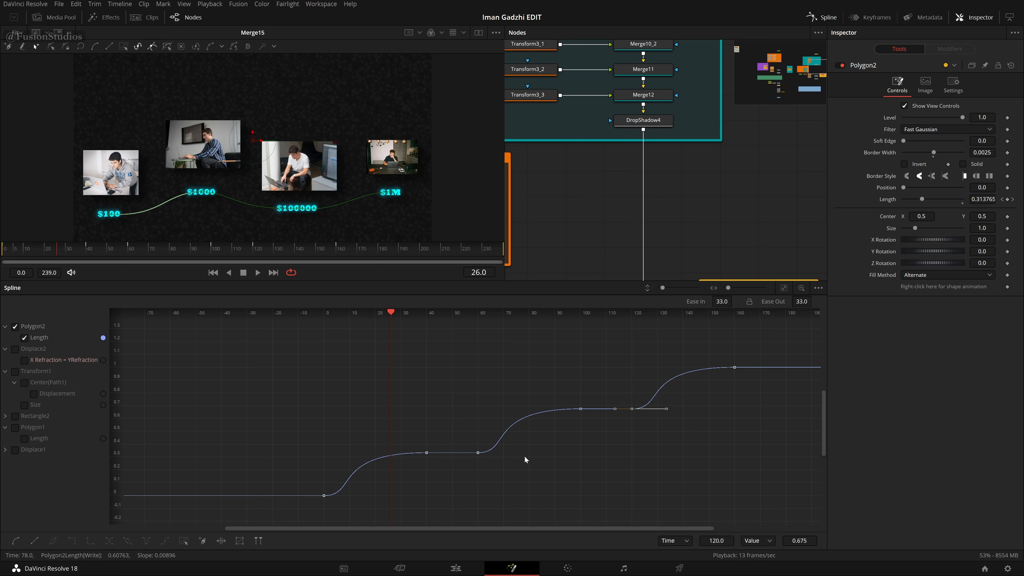
pyautogui.moveTo(469, 441); pyautogui.dragTo(468, 439)
pyautogui.moveTo(360, 510); pyautogui.dragTo(295, 468)
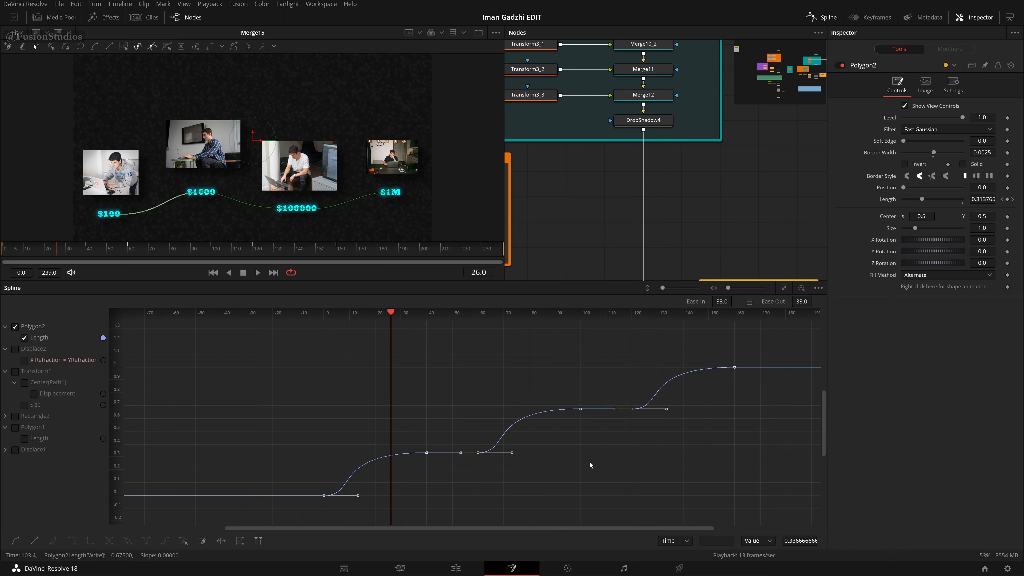
pyautogui.moveTo(653, 441); pyautogui.dragTo(619, 388)
pyautogui.moveTo(513, 474); pyautogui.dragTo(462, 433)
pyautogui.moveTo(629, 388); pyautogui.dragTo(628, 389)
pyautogui.moveTo(463, 435); pyautogui.dragTo(463, 435)
pyautogui.moveTo(360, 507); pyautogui.dragTo(295, 479)
pyautogui.moveTo(794, 302); pyautogui.dragTo(817, 301)
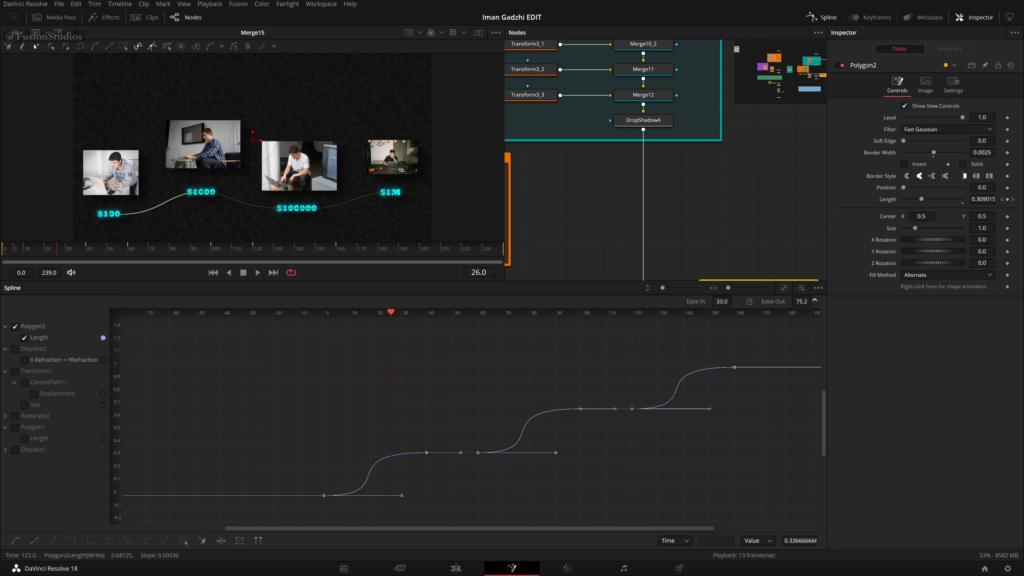
# Enlarge the viewer and play the composition from the first frame to check the connecting line's easing.
pyautogui.click(567, 220)
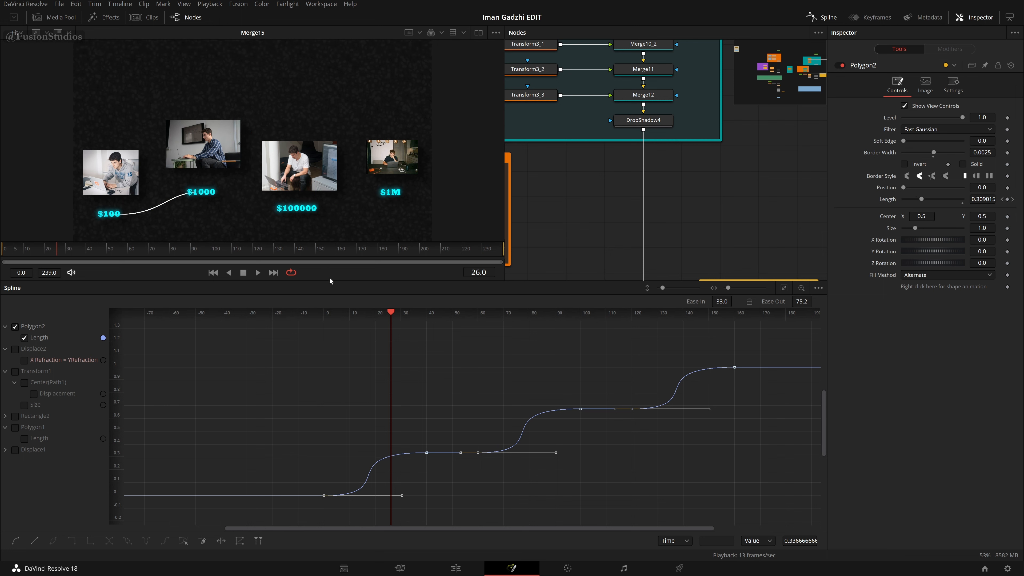
pyautogui.moveTo(330, 281); pyautogui.dragTo(322, 368)
pyautogui.press('Home')
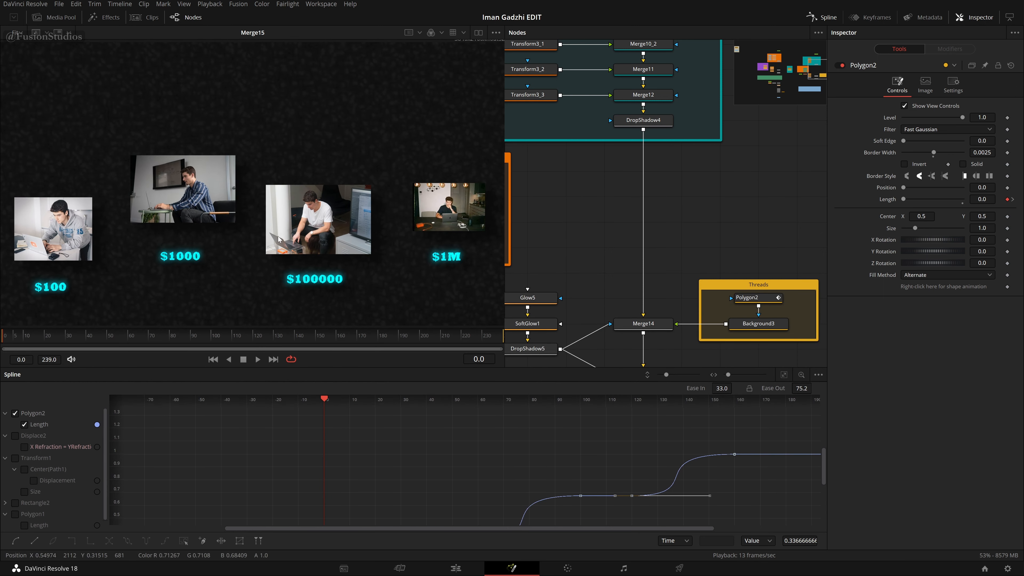
pyautogui.press('space')
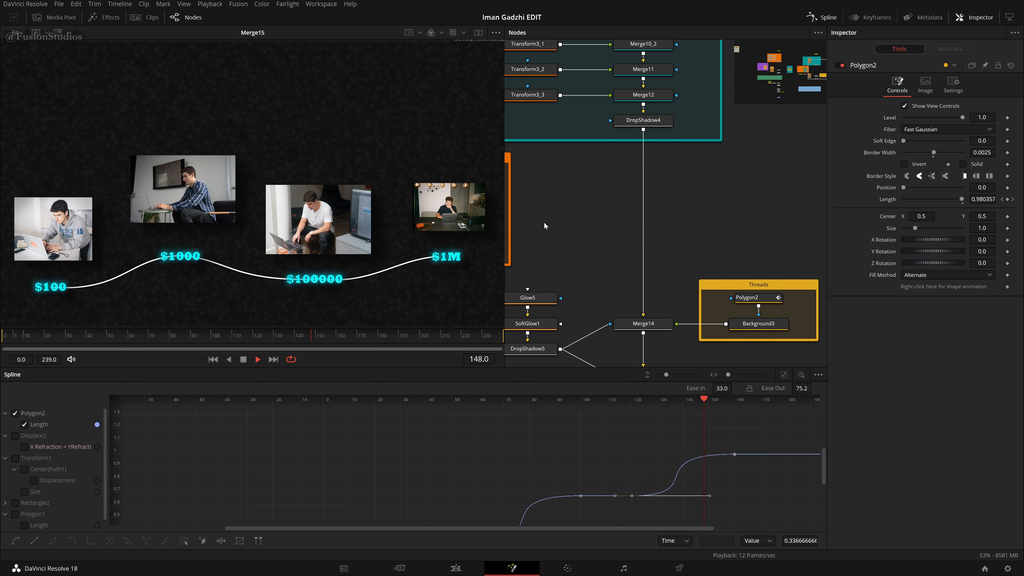
pyautogui.press('space')
# Set the Ease Out of the three selected Length keyframes to 50.4 and replay the animation from the first frame.
pyautogui.scroll(-2, 694, 479)
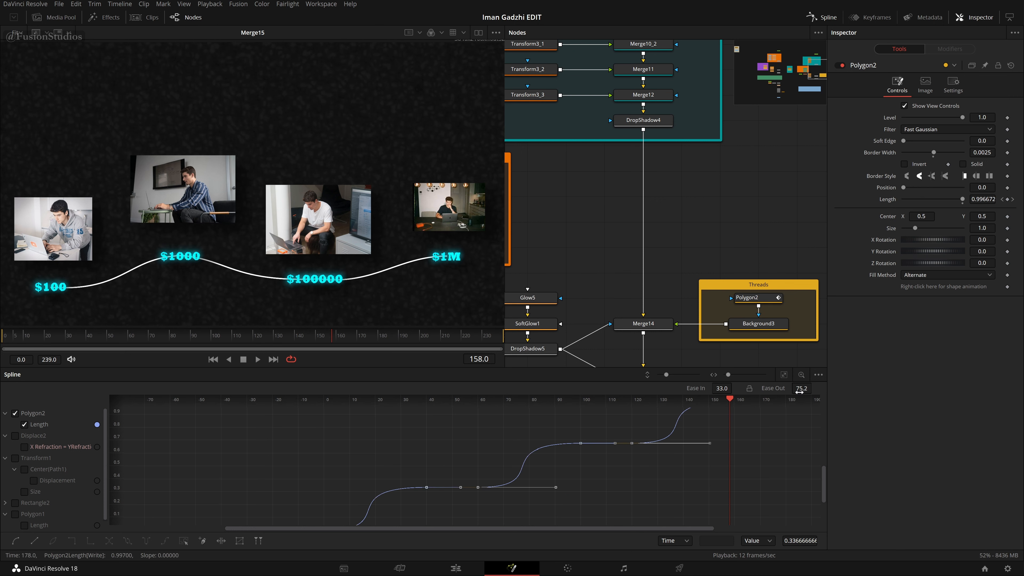
pyautogui.moveTo(800, 390); pyautogui.dragTo(789, 389)
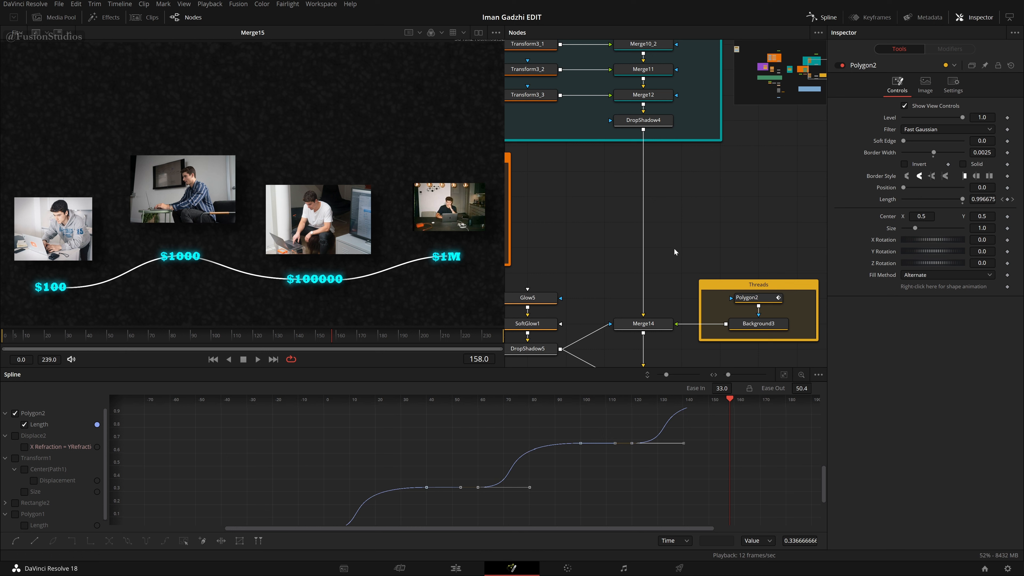
pyautogui.press('Home')
pyautogui.press('space')
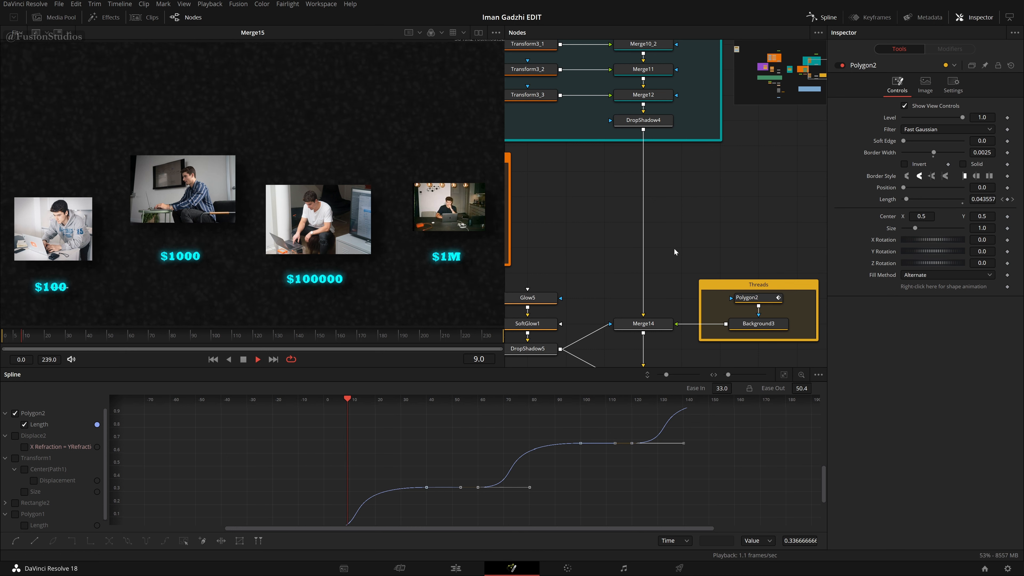
pyautogui.press('space')
# Look over the whole Length curve, close the spline editor and widen the node graph area.
pyautogui.scroll(-2, 589, 475)
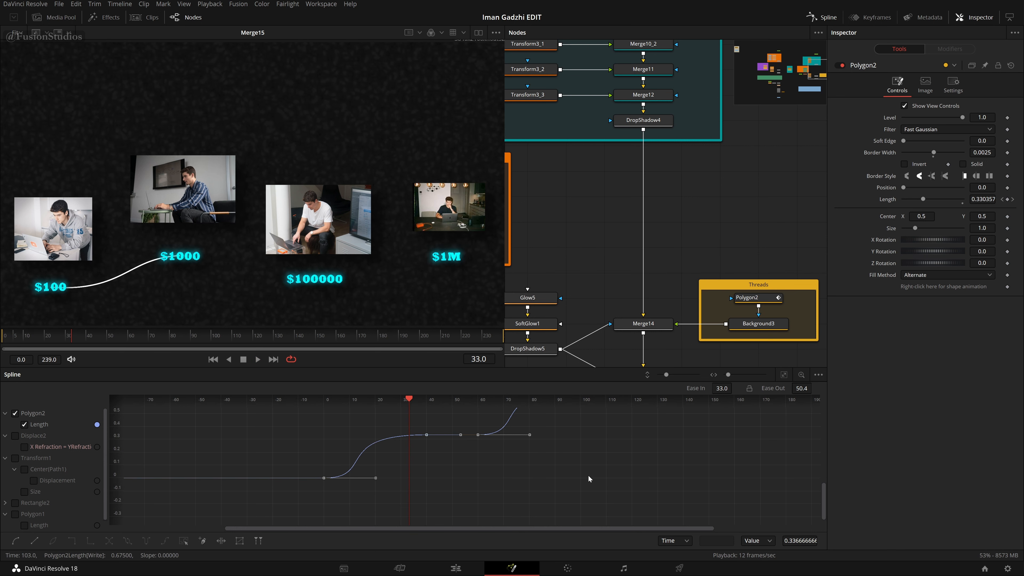
pyautogui.scroll(-2, 589, 474)
pyautogui.moveTo(627, 466)
pyautogui.mouseDown()
pyautogui.moveTo(613, 489)
pyautogui.moveTo(609, 460)
pyautogui.mouseUp()
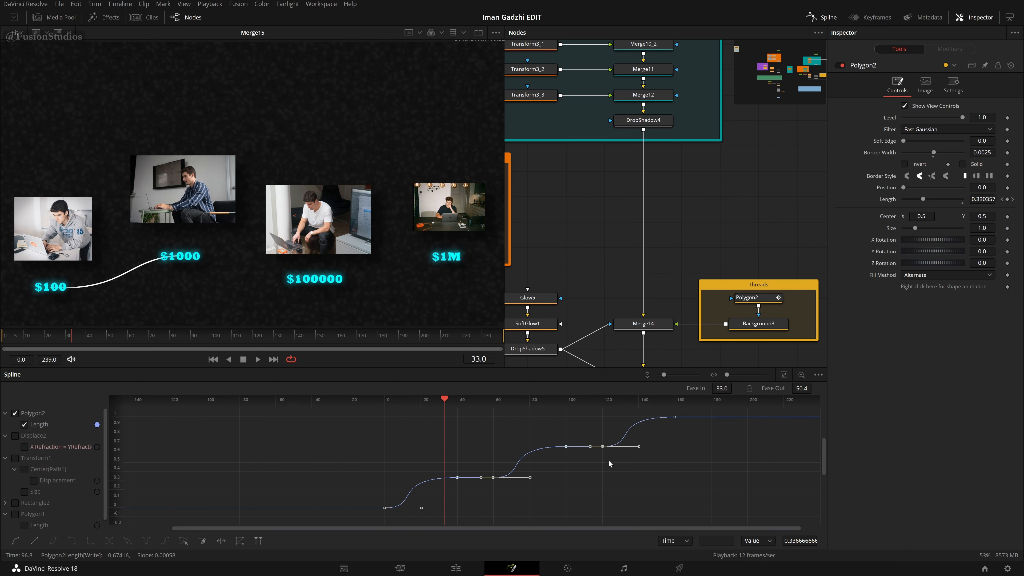
pyautogui.click(819, 17)
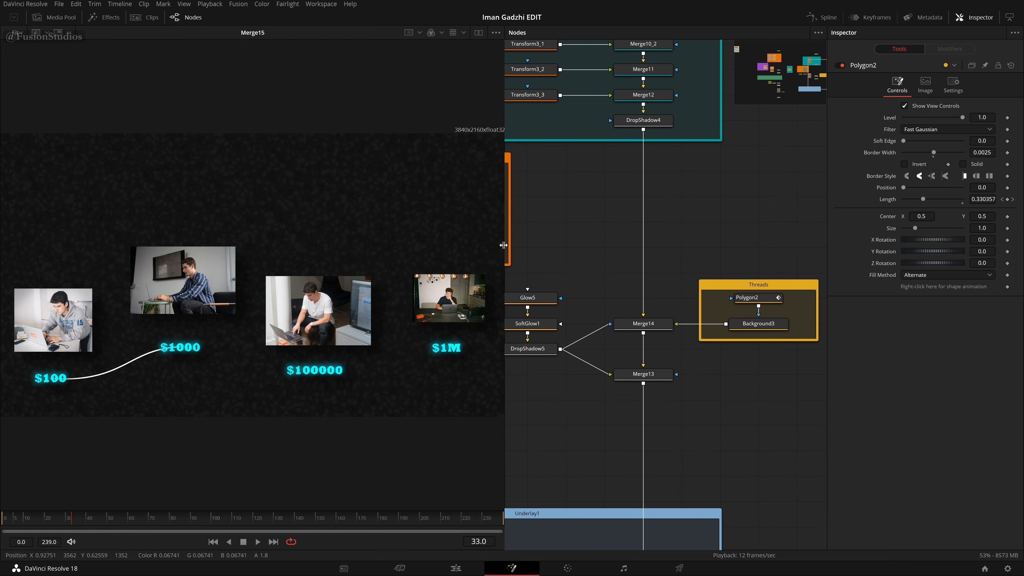
pyautogui.moveTo(504, 248); pyautogui.dragTo(451, 264)
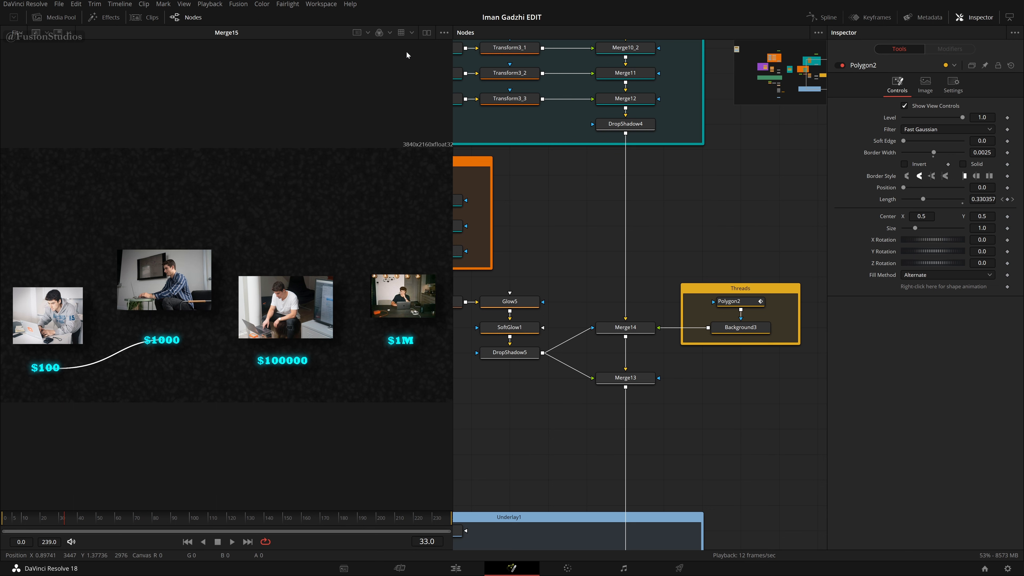
# Examine the node flow from the Clips and Text underlays through the merges down to Merge15.
pyautogui.scroll(-2, 659, 229)
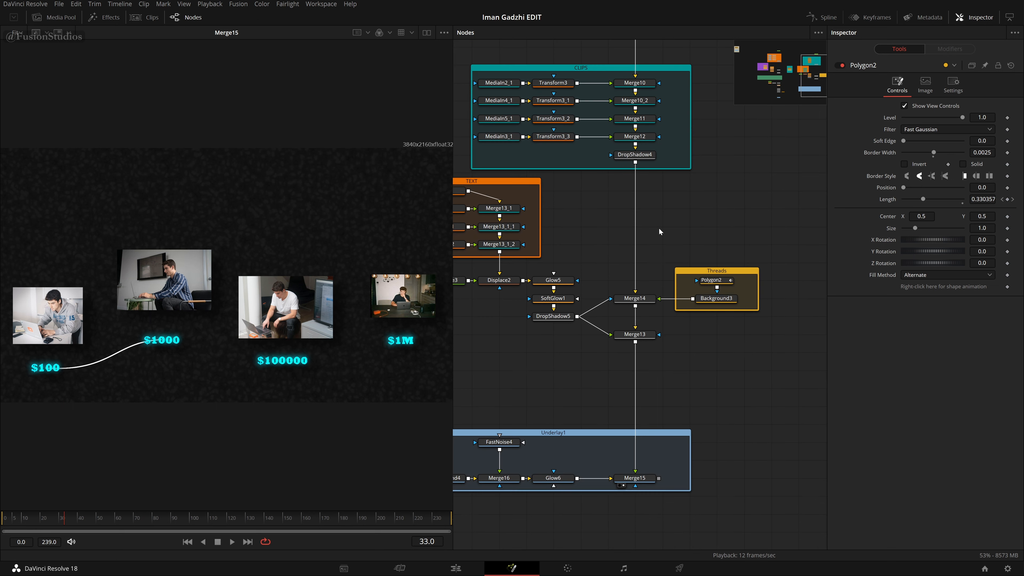
pyautogui.scroll(-2, 656, 218)
pyautogui.rightClick(700, 262)
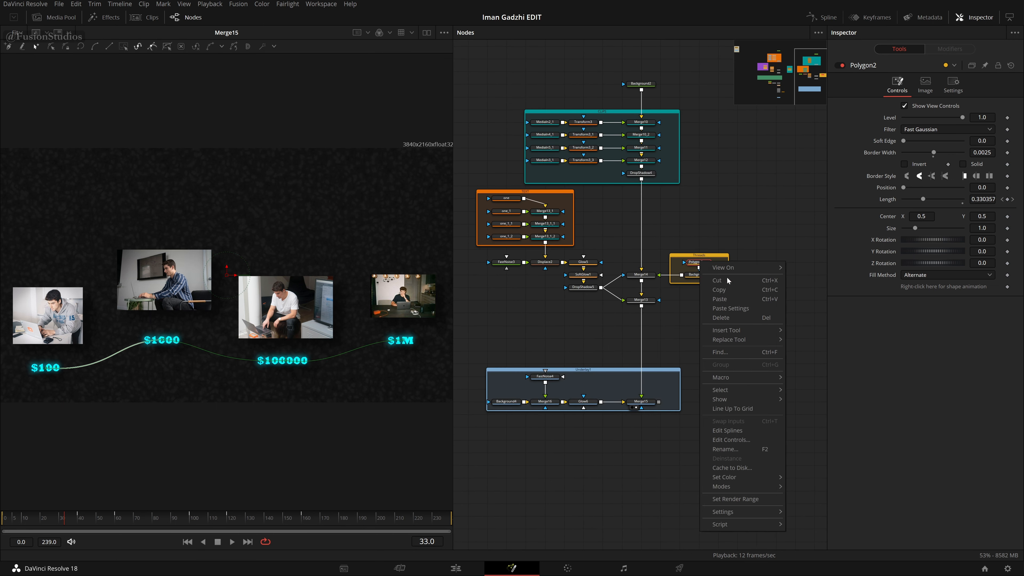
pyautogui.click(659, 314)
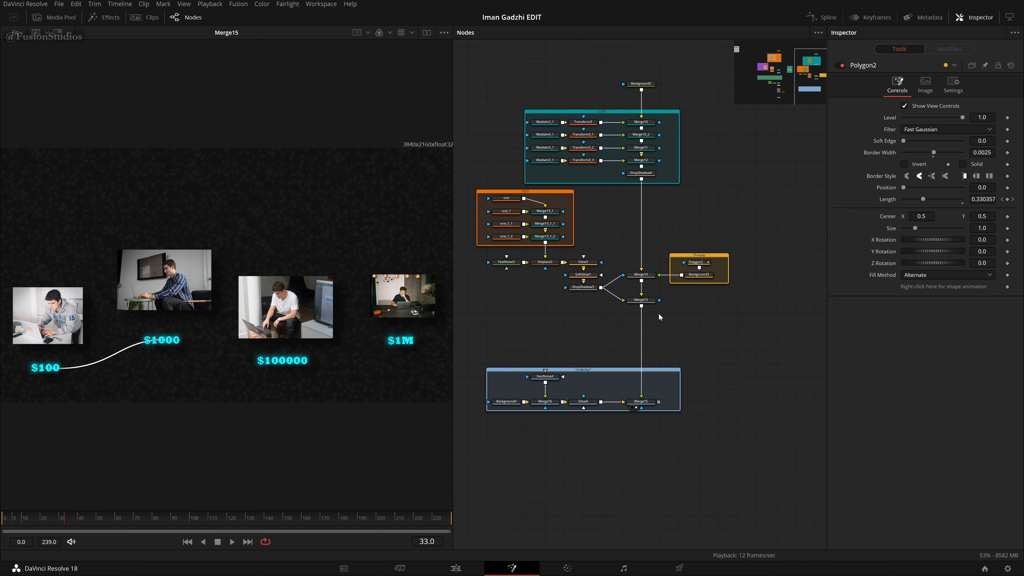
pyautogui.scroll(2, 659, 314)
pyautogui.moveTo(672, 322); pyautogui.dragTo(729, 355)
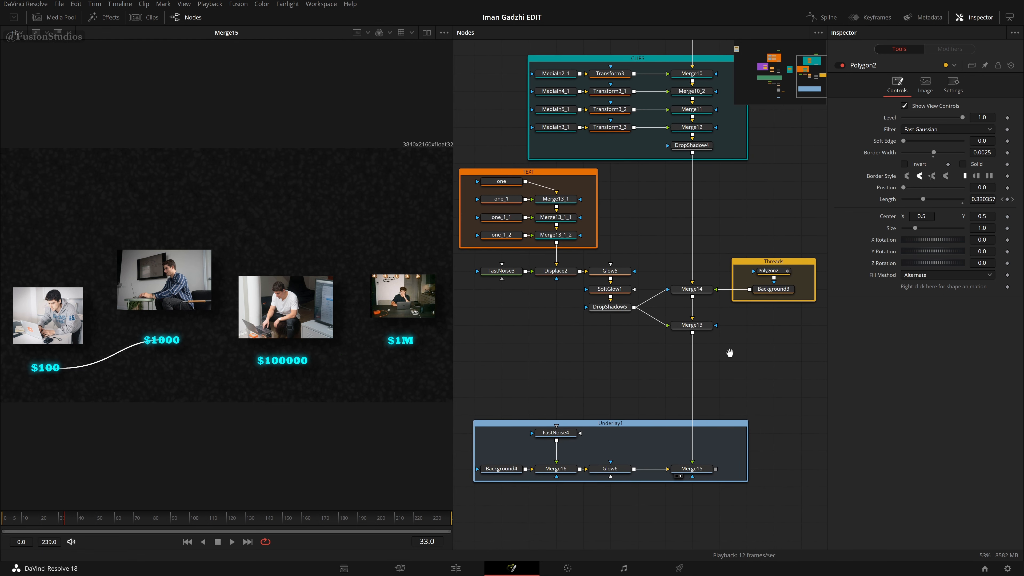
pyautogui.scroll(3, 729, 355)
pyautogui.scroll(-5, 728, 355)
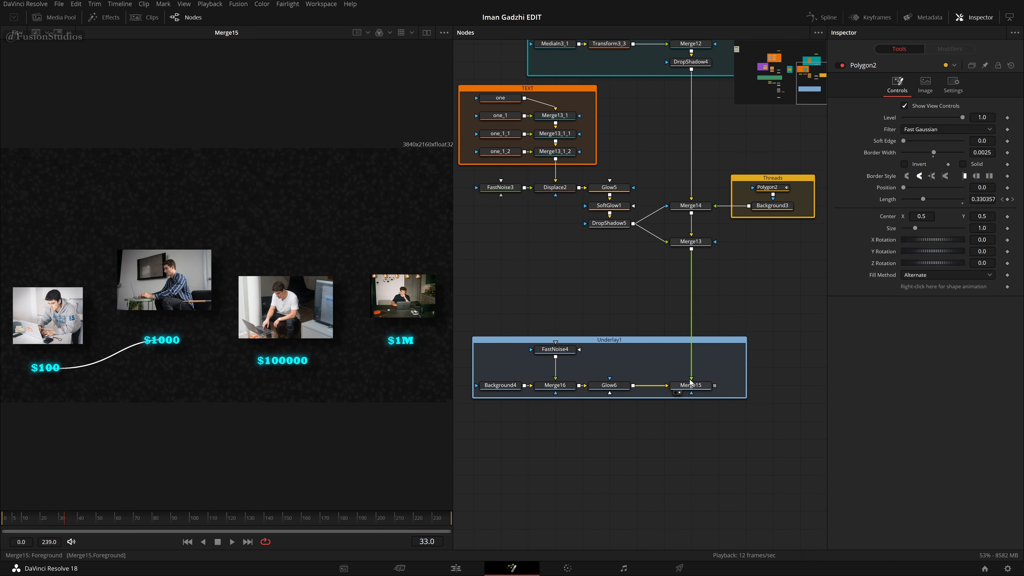
pyautogui.scroll(3, 737, 304)
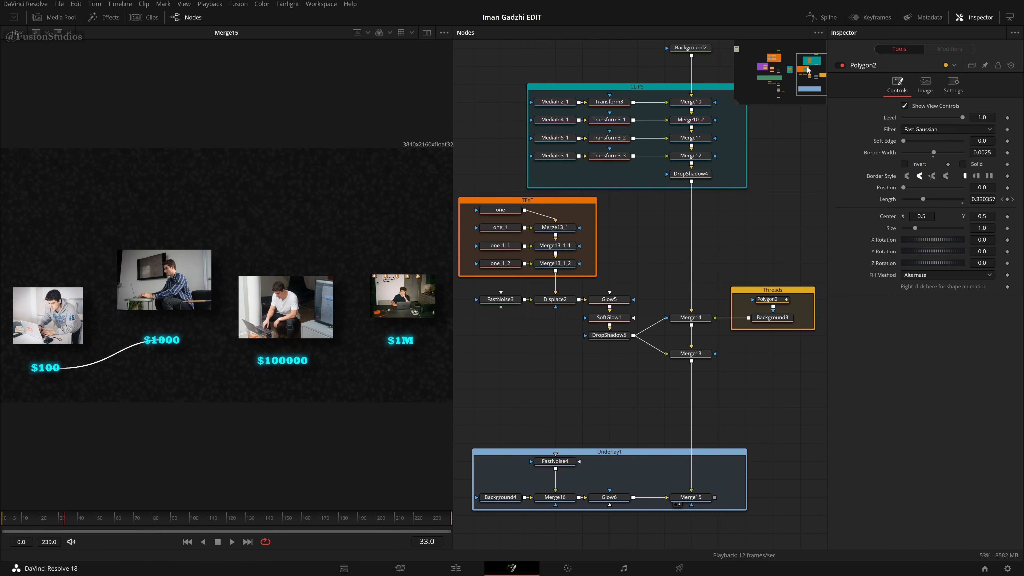
# View the title nodes Glow4 and DropShadow3 beneath the BG underlay, and copy Journey, Glow4, DropShadow3 and Merge9.
pyautogui.moveTo(808, 69); pyautogui.dragTo(797, 96)
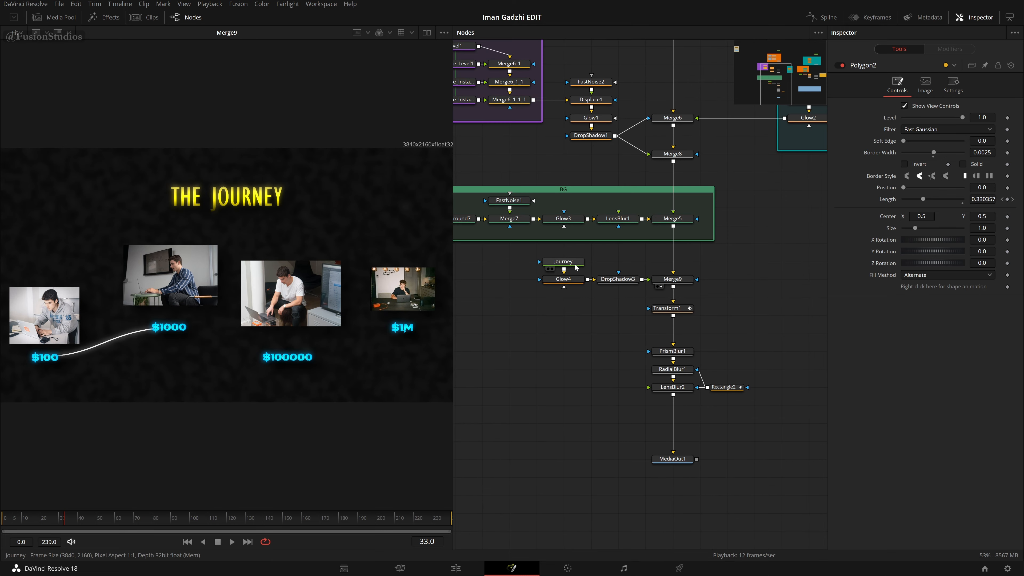
pyautogui.moveTo(575, 265); pyautogui.dragTo(232, 231)
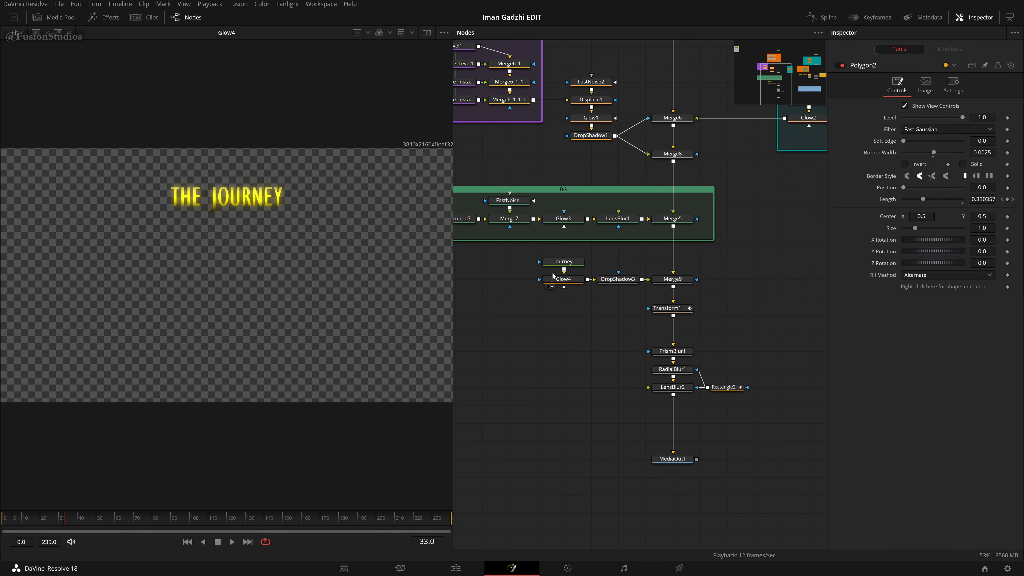
pyautogui.moveTo(621, 280); pyautogui.dragTo(259, 238)
pyautogui.moveTo(496, 254); pyautogui.dragTo(678, 294)
# Paste the title nodes into the newer composition, insert their merge between Merge13 and Merge15, and view Merge15.
pyautogui.moveTo(779, 84); pyautogui.dragTo(815, 82)
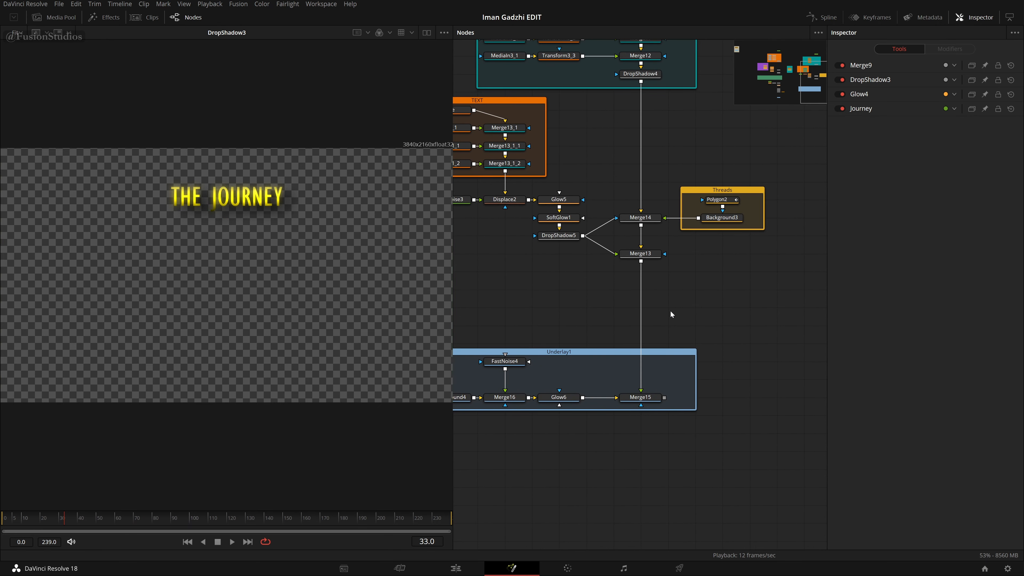
pyautogui.hotkey('ctrl', 'v')
pyautogui.moveTo(766, 305); pyautogui.dragTo(659, 303)
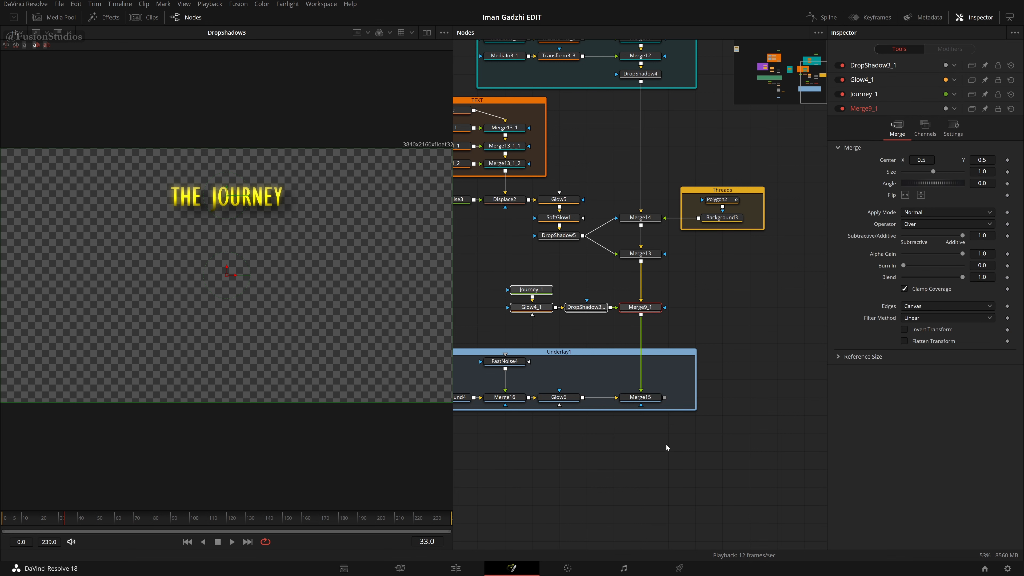
pyautogui.click(650, 454)
pyautogui.moveTo(651, 454); pyautogui.dragTo(661, 390)
pyautogui.moveTo(651, 334); pyautogui.dragTo(190, 266)
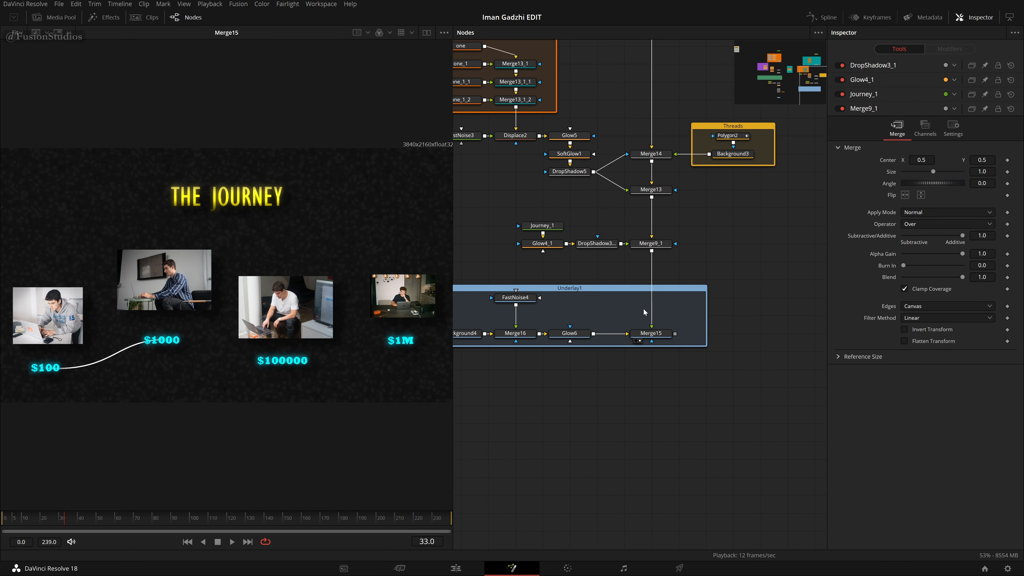
# Add a Transform node after Merge15.
pyautogui.click(667, 332)
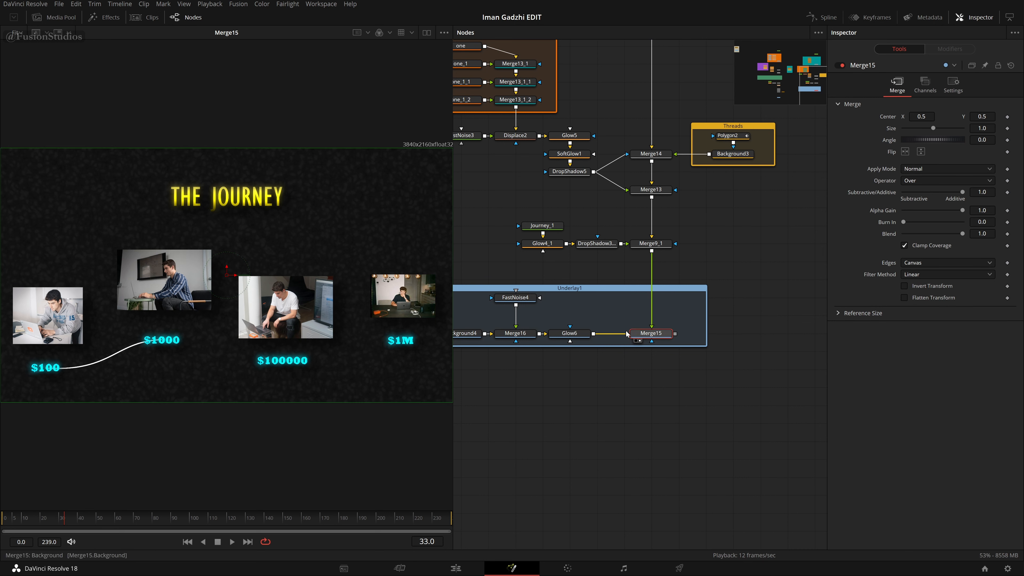
pyautogui.hotkey('shift', 'space')
pyautogui.write('x')
pyautogui.press('Return')
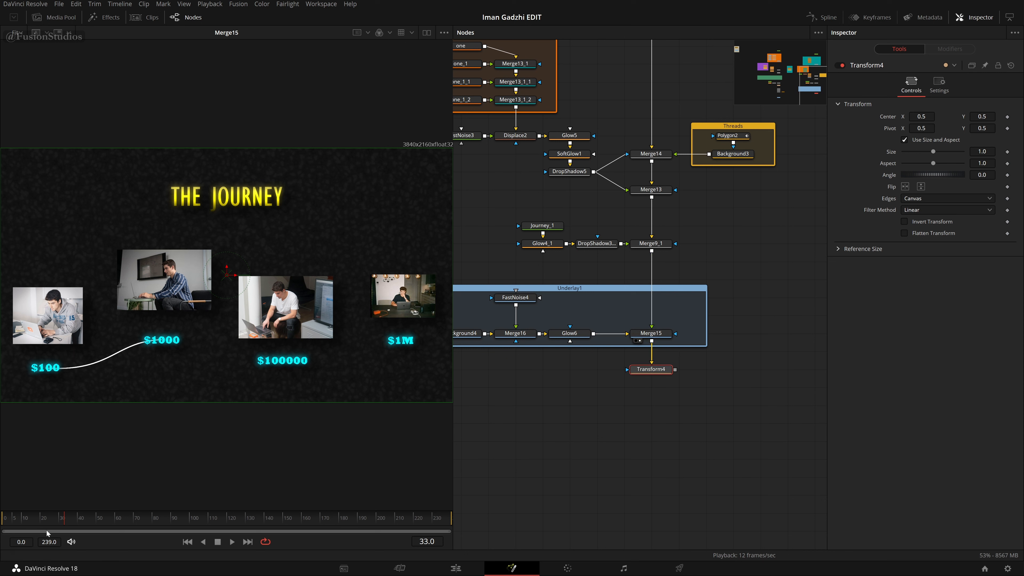
# Set keyframes for the new Transform node's Size and Center at frame 0.
pyautogui.moveTo(52, 520); pyautogui.dragTo(3, 519)
pyautogui.click(1008, 151)
pyautogui.click(1007, 117)
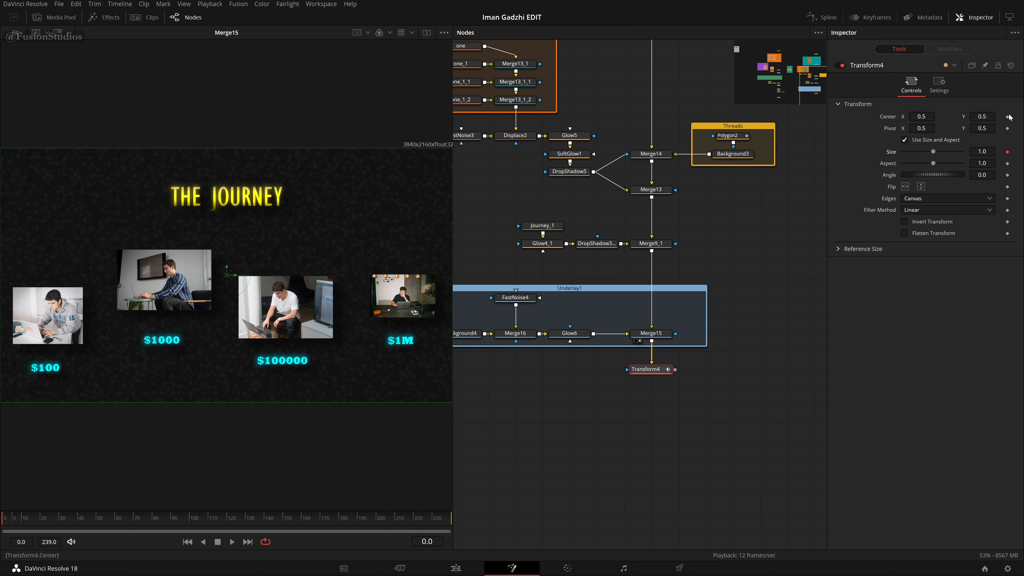
# Show Transform4 in the viewer and set its Size to 2.0 at frame 0.
pyautogui.moveTo(982, 151); pyautogui.dragTo(998, 151)
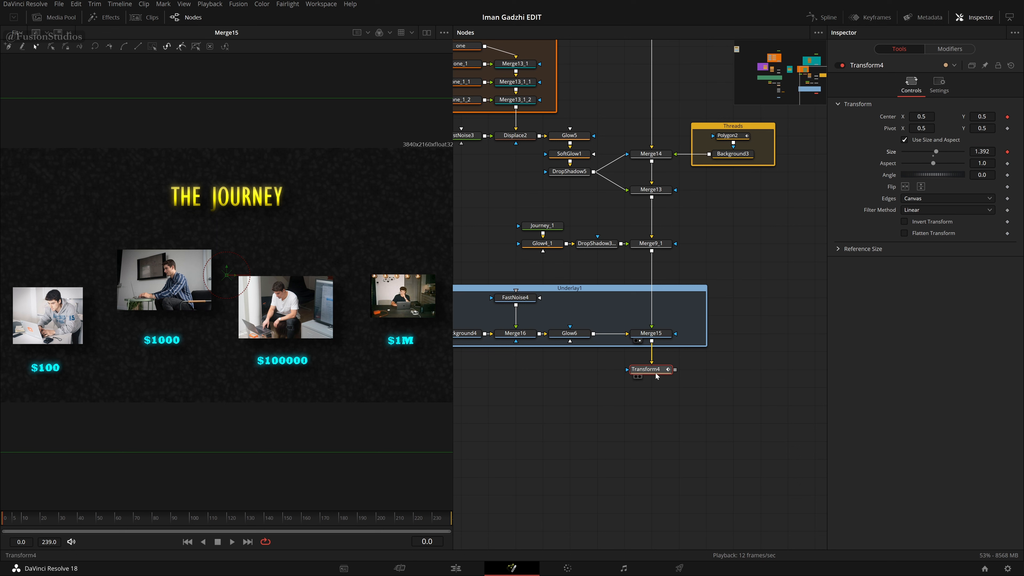
pyautogui.click(640, 377)
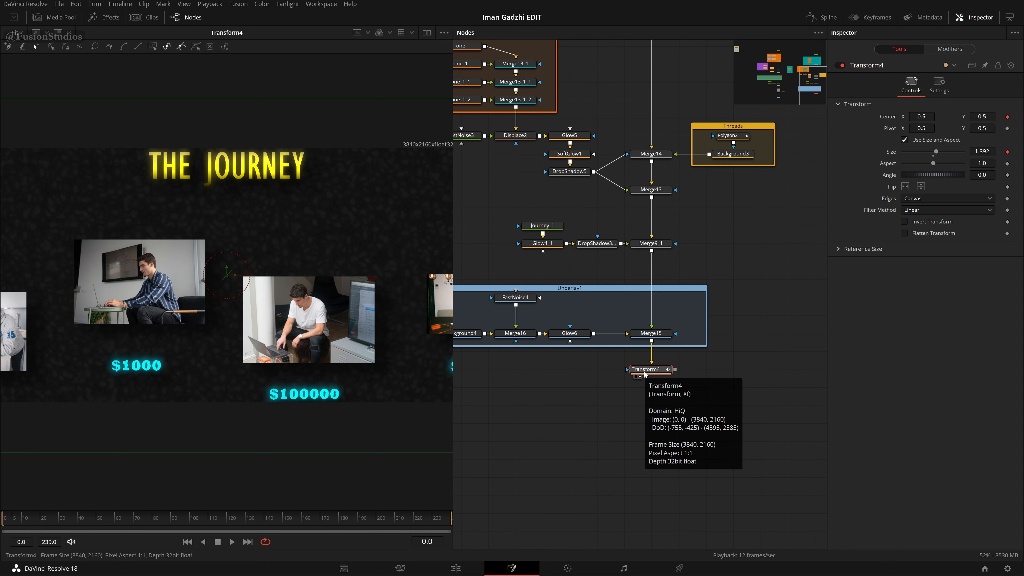
pyautogui.press('2')
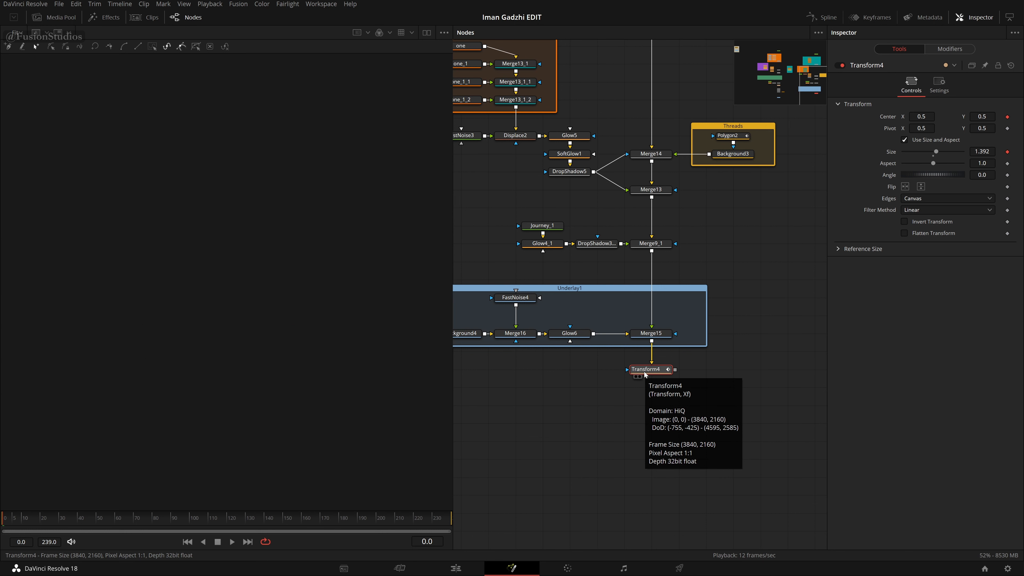
pyautogui.press('1')
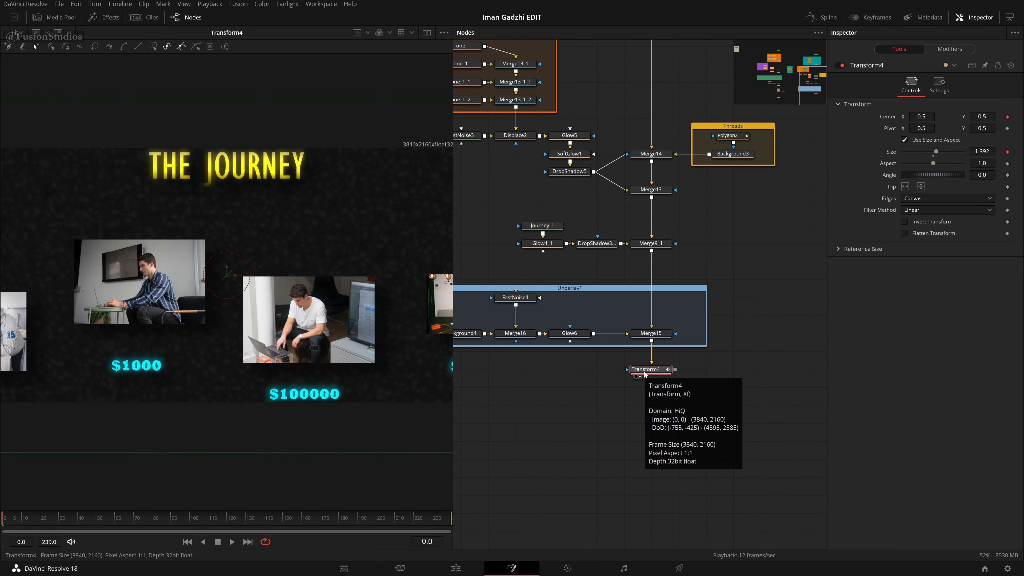
pyautogui.press('1')
pyautogui.press('1')
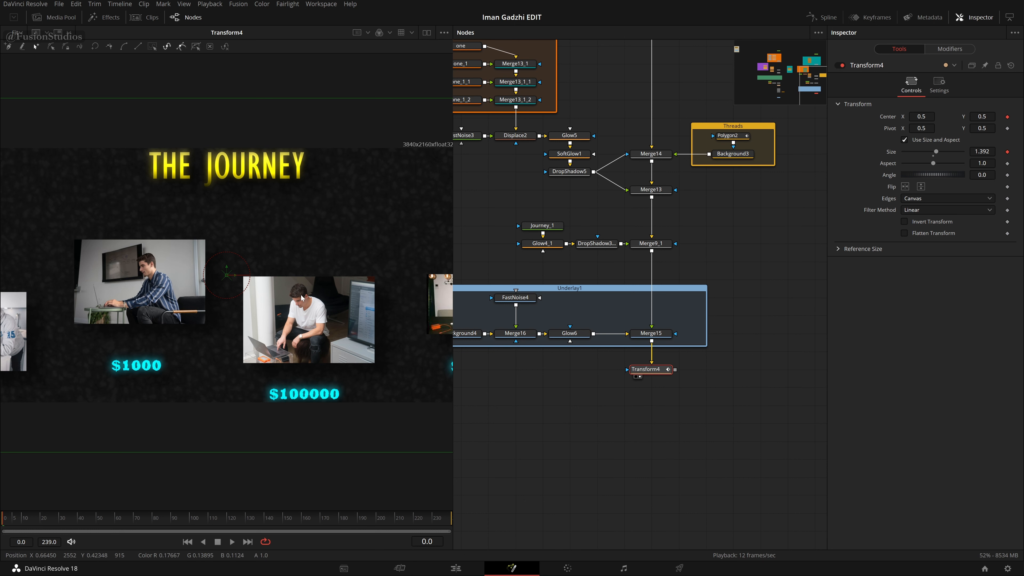
pyautogui.moveTo(982, 152); pyautogui.dragTo(1000, 152)
pyautogui.doubleClick(982, 152)
pyautogui.write('2')
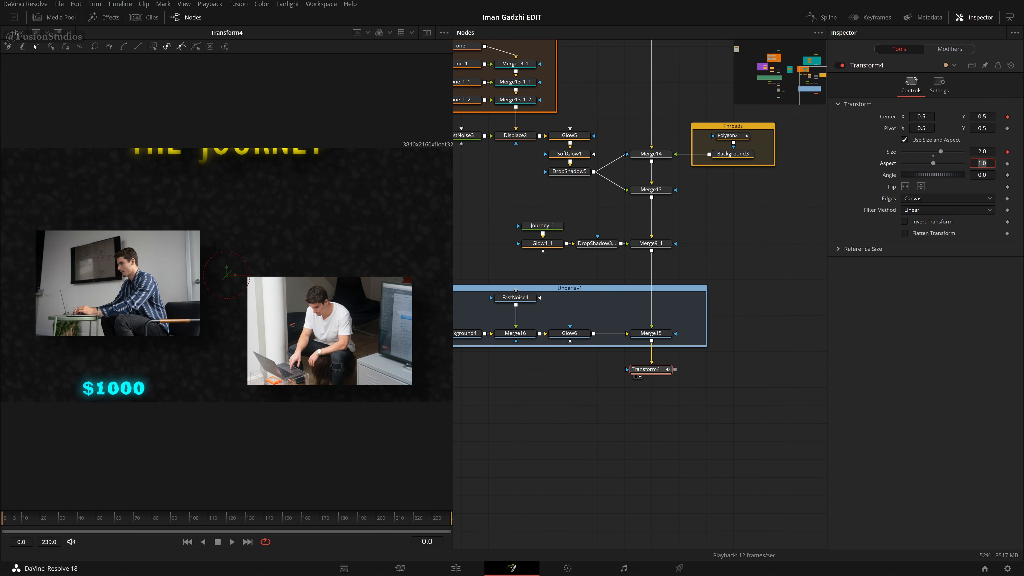
pyautogui.press('Return')
# Set Transform4's Center to X 0.998 and Y 0.989 at frame 0 to frame the first picture.
pyautogui.click(784, 89)
pyautogui.moveTo(784, 89); pyautogui.dragTo(816, 92)
pyautogui.click(633, 216)
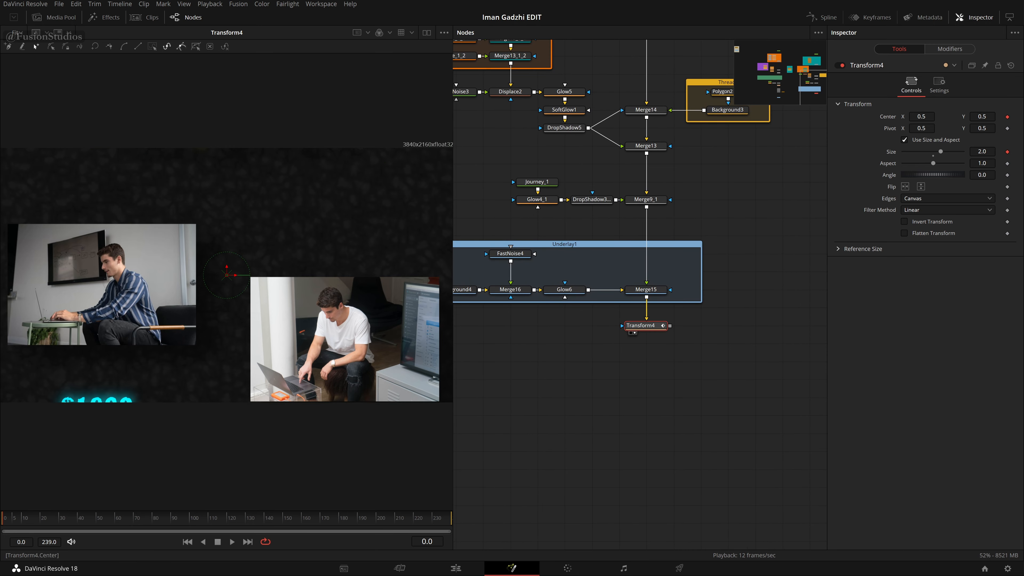
pyautogui.moveTo(982, 117); pyautogui.dragTo(1018, 117)
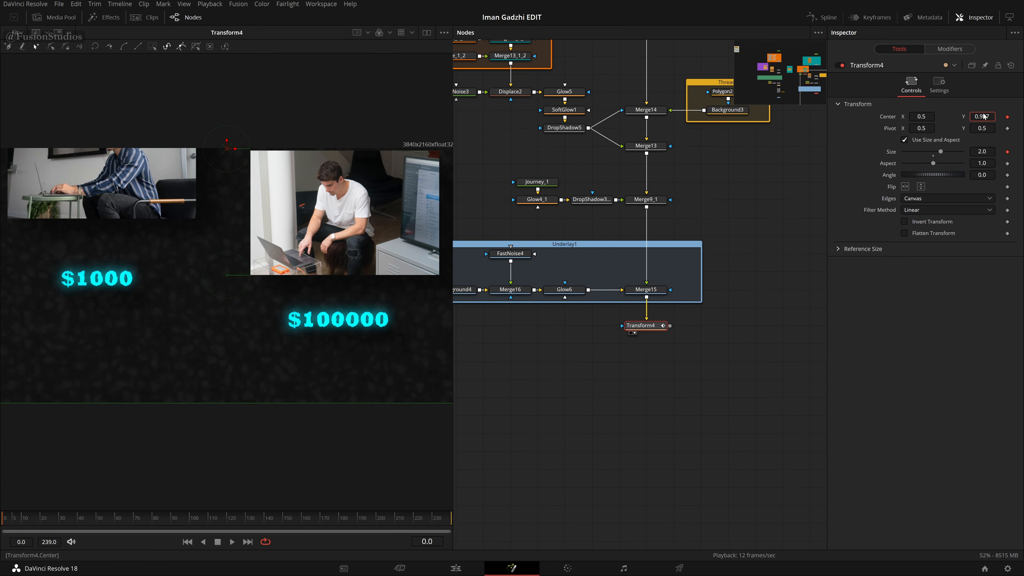
pyautogui.moveTo(922, 117); pyautogui.dragTo(982, 117)
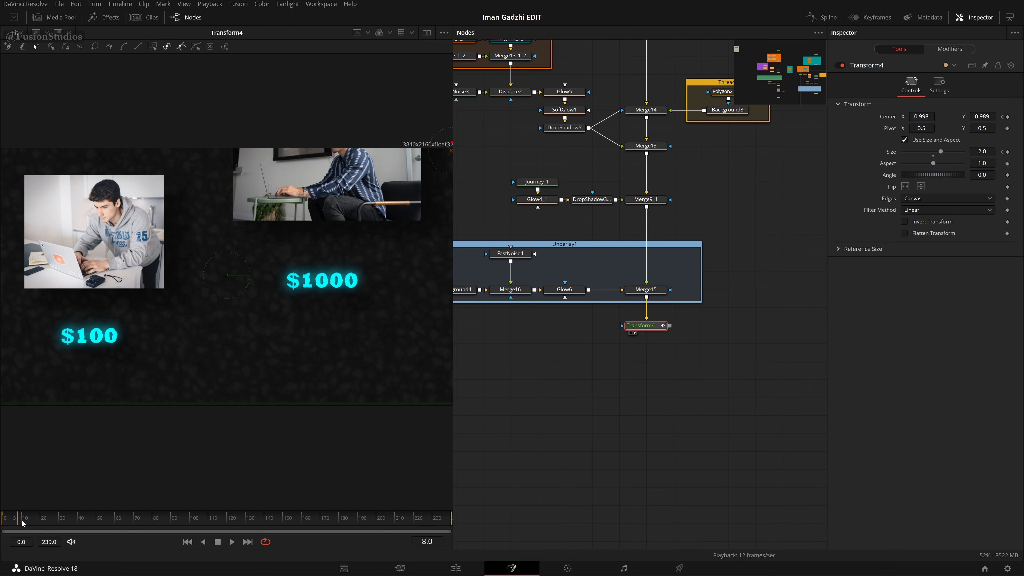
# At frame 40, set Transform4's Center X to 0.78 and add a Size keyframe.
pyautogui.moveTo(25, 518); pyautogui.dragTo(80, 529)
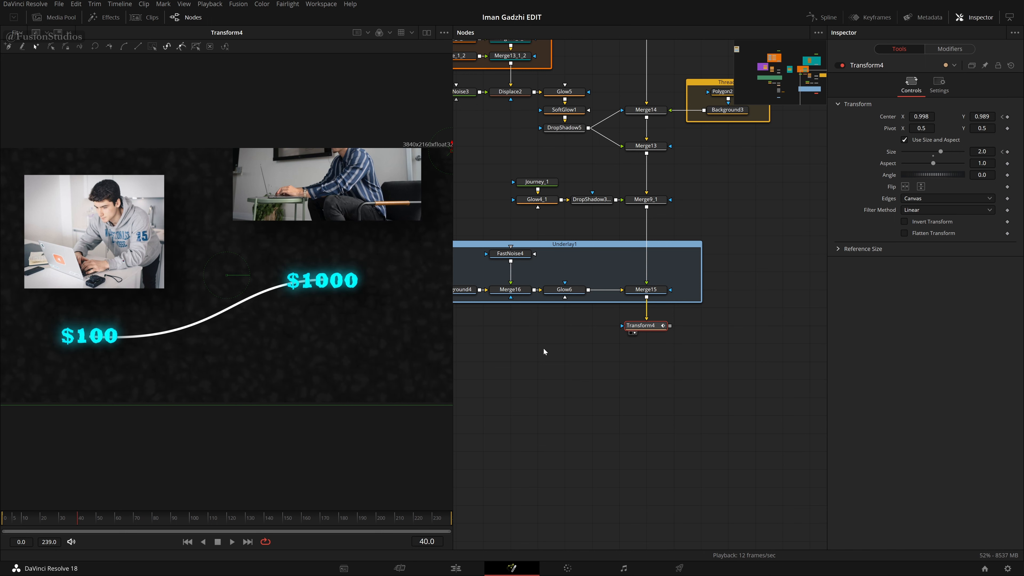
pyautogui.moveTo(922, 117); pyautogui.dragTo(899, 117)
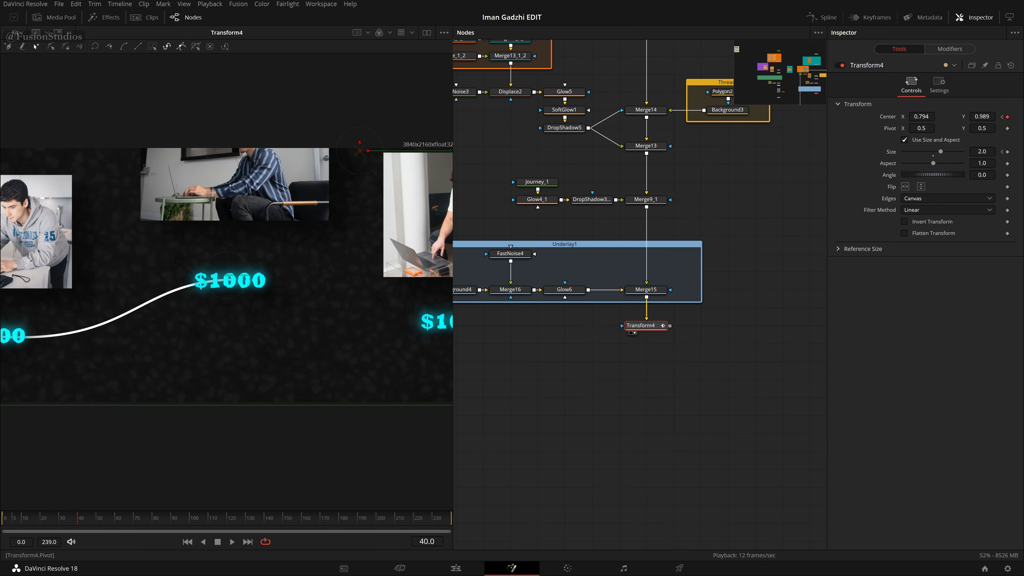
pyautogui.moveTo(921, 117); pyautogui.dragTo(917, 117)
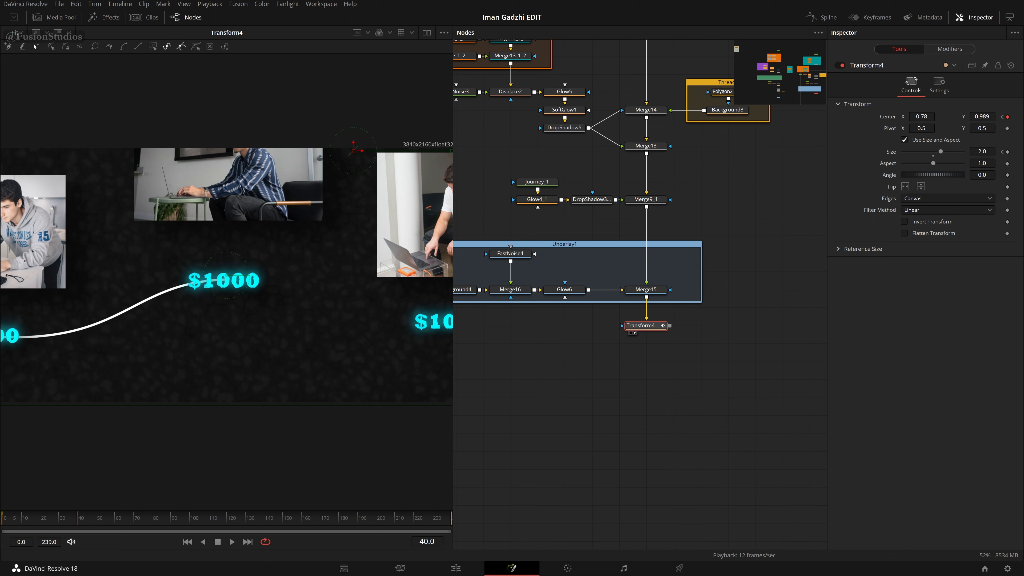
pyautogui.click(1007, 151)
# Hold Transform4's framing by adding Size and Center keyframes at frame 60.
pyautogui.moveTo(90, 524); pyautogui.dragTo(115, 523)
pyautogui.click(1008, 152)
pyautogui.click(1007, 117)
# Set Transform4's Center X to 0.244 at frame 100 and hold the framing with keyframes at frame 120.
pyautogui.moveTo(159, 523); pyautogui.dragTo(191, 525)
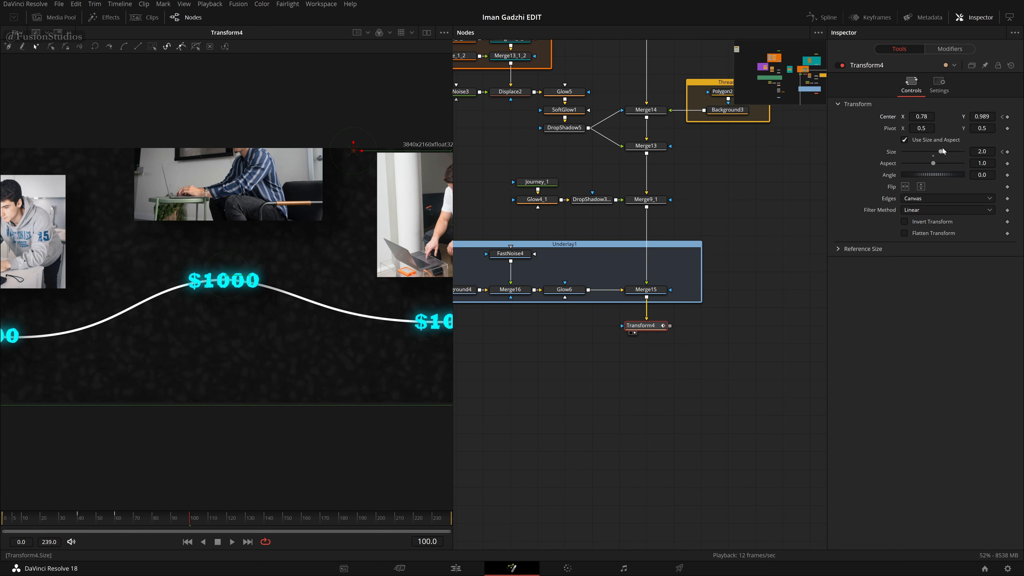
pyautogui.moveTo(922, 116); pyautogui.dragTo(705, 117)
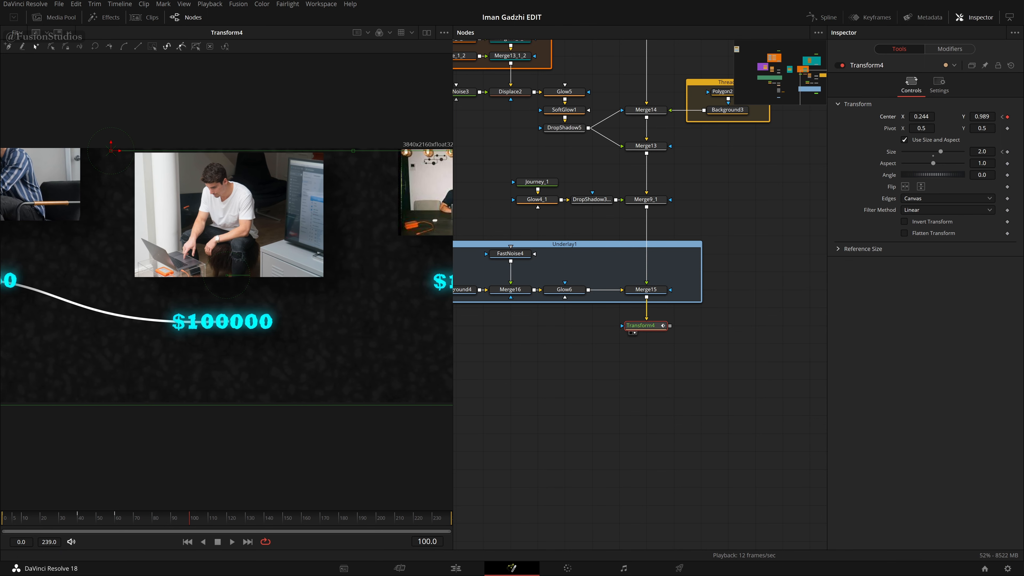
pyautogui.moveTo(201, 519); pyautogui.dragTo(230, 526)
# Set Transform4's Center X to 0.007 at frame 160 and keyframe its Size on the same frame.
pyautogui.moveTo(262, 520); pyautogui.dragTo(300, 522)
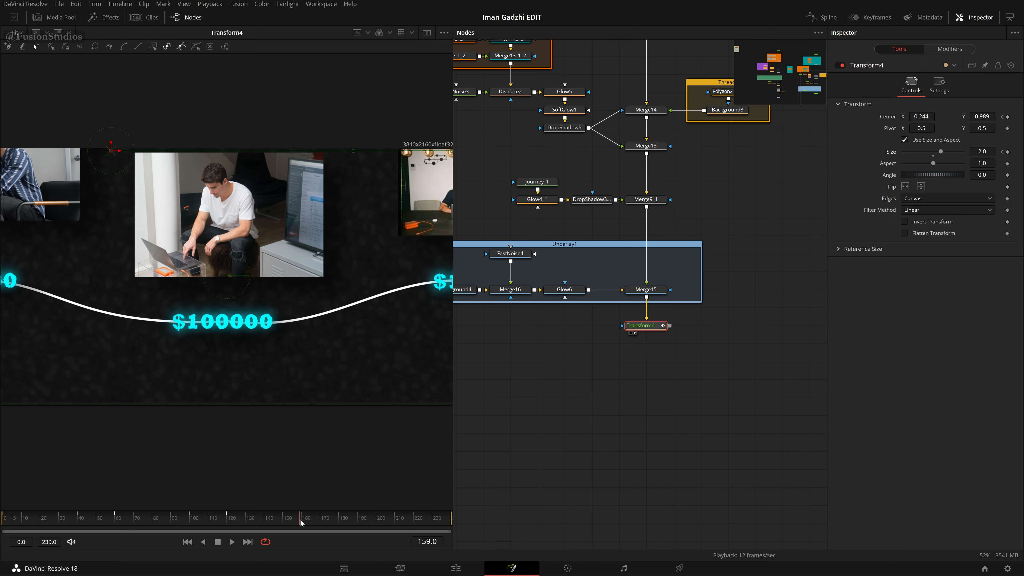
pyautogui.moveTo(922, 117); pyautogui.dragTo(833, 117)
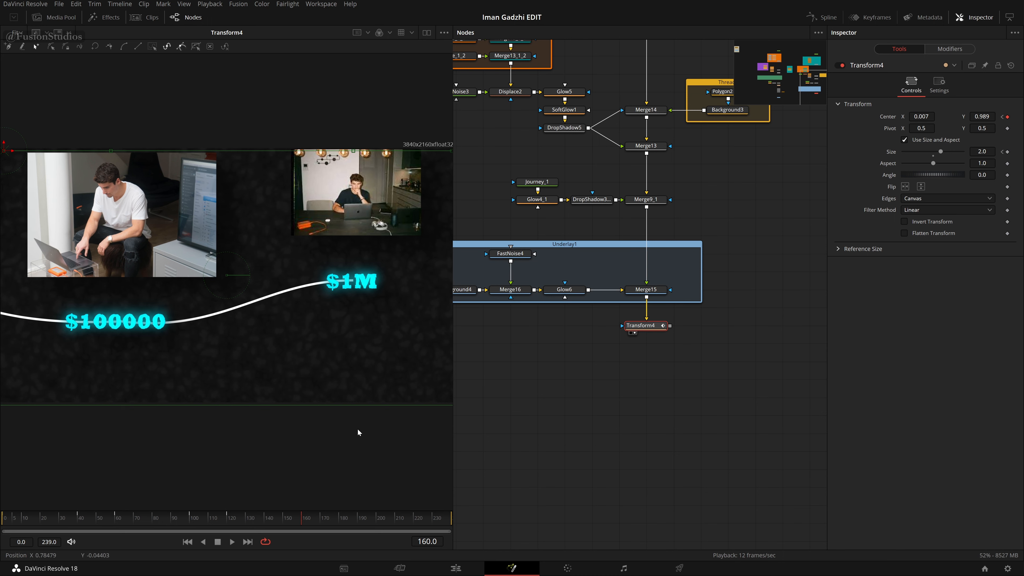
pyautogui.click(319, 520)
pyautogui.moveTo(347, 522); pyautogui.dragTo(358, 523)
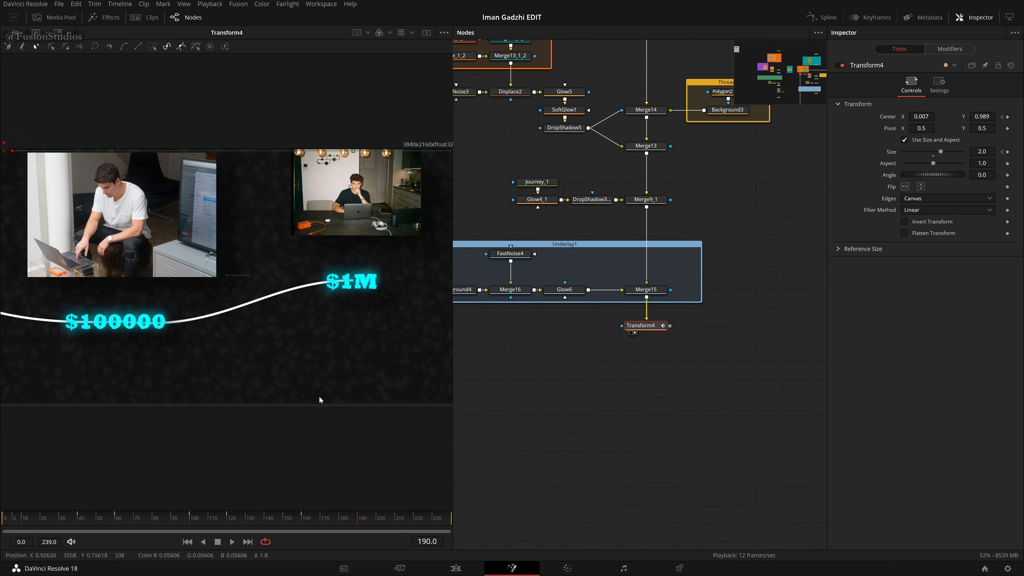
pyautogui.click(307, 519)
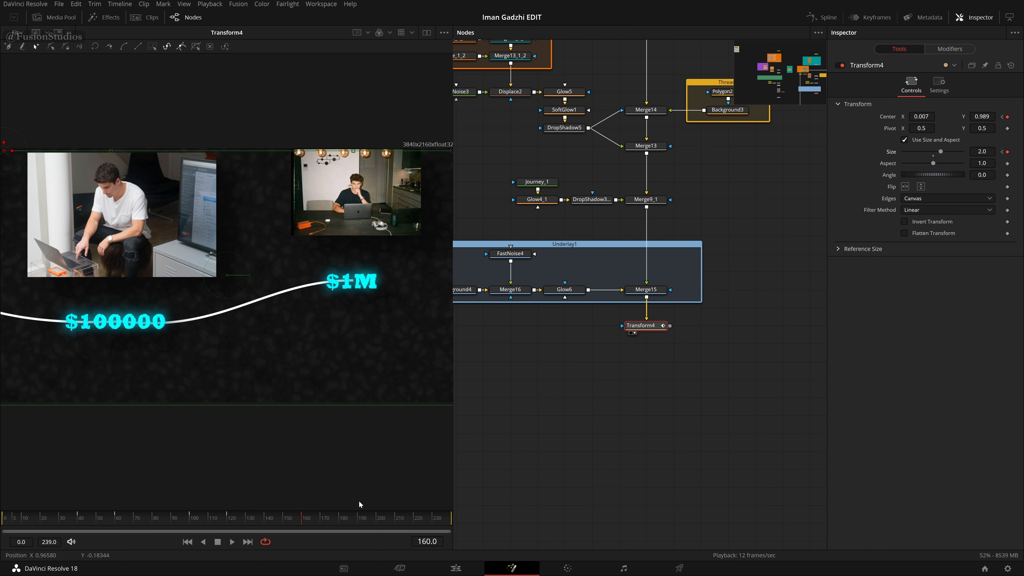
# Set Transform4's Size to 1.0 at frame 190 to zoom back out.
pyautogui.moveTo(313, 518); pyautogui.dragTo(357, 521)
pyautogui.doubleClick(982, 152)
pyautogui.write('1')
pyautogui.press('Tab')
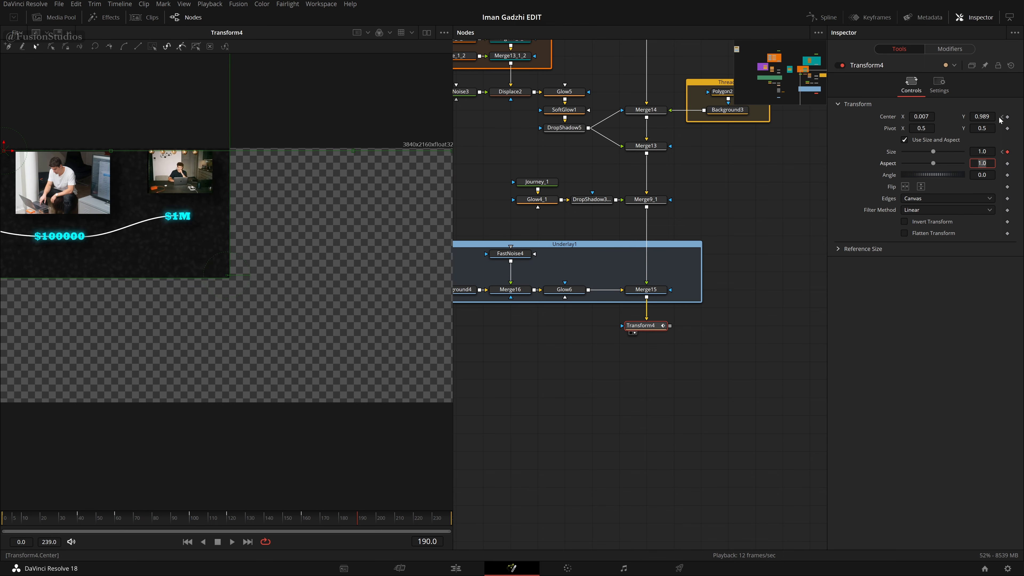
# Set Transform4's Center to X 0.5 and Y 0.5 at frame 190.
pyautogui.doubleClick(921, 117)
pyautogui.write('0.5')
pyautogui.press('Tab')
pyautogui.write('0.589')
pyautogui.press('Tab')
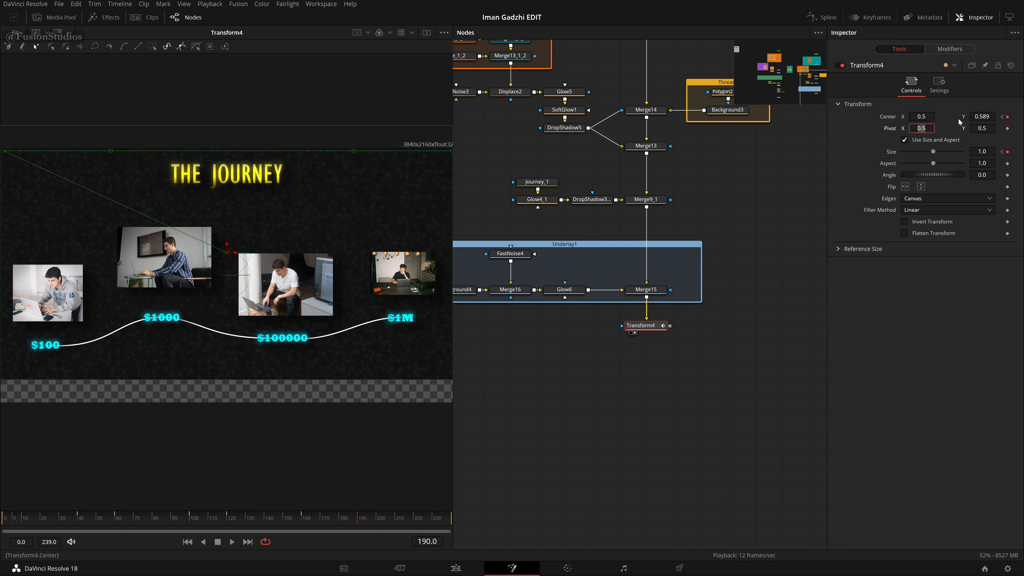
pyautogui.click(990, 117)
pyautogui.press('BackSpace')
pyautogui.press('Return')
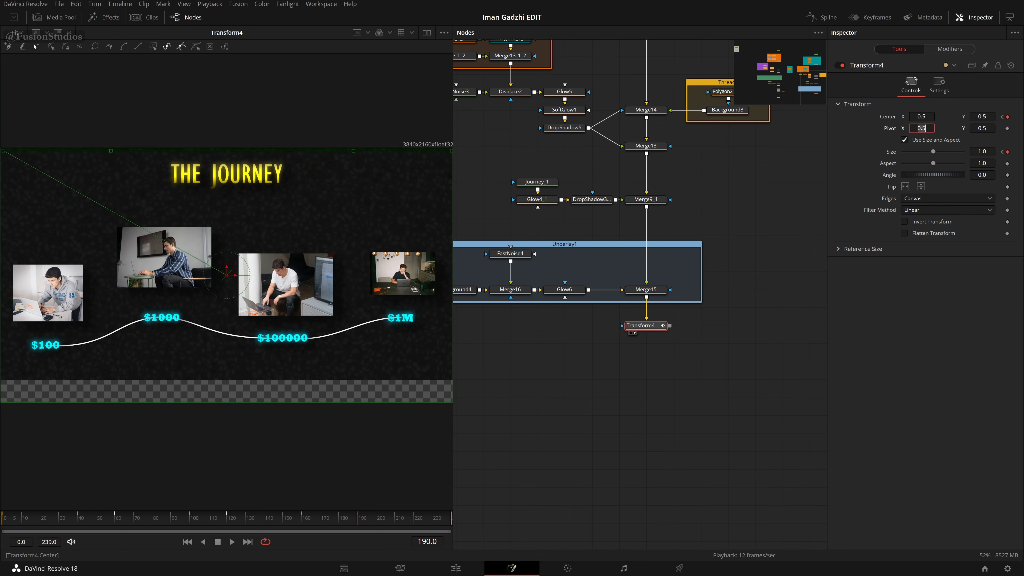
# Check Transform4's Size keyframes at frames 160 and 190 and play back the camera move.
pyautogui.click(1002, 151)
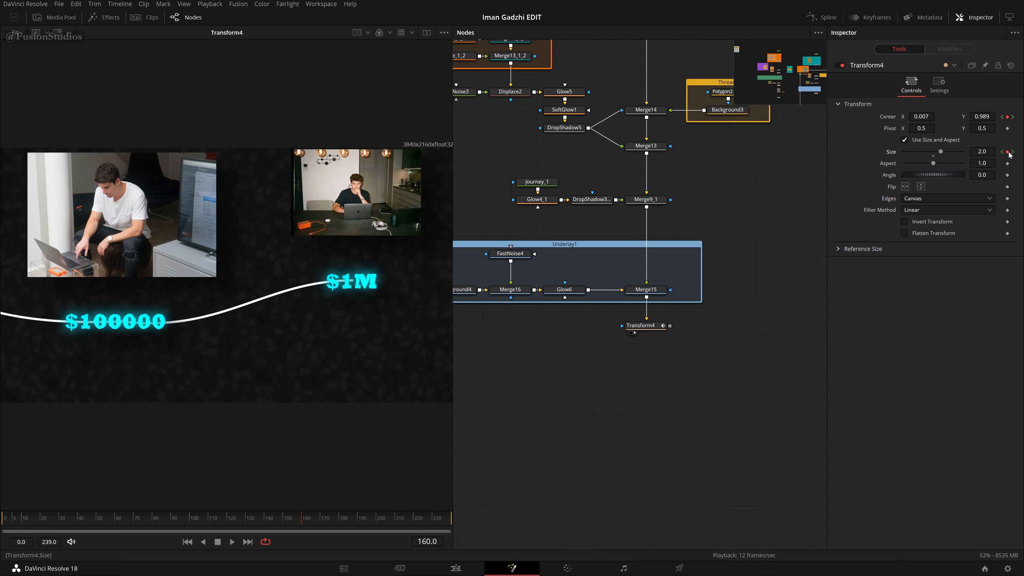
pyautogui.click(1013, 152)
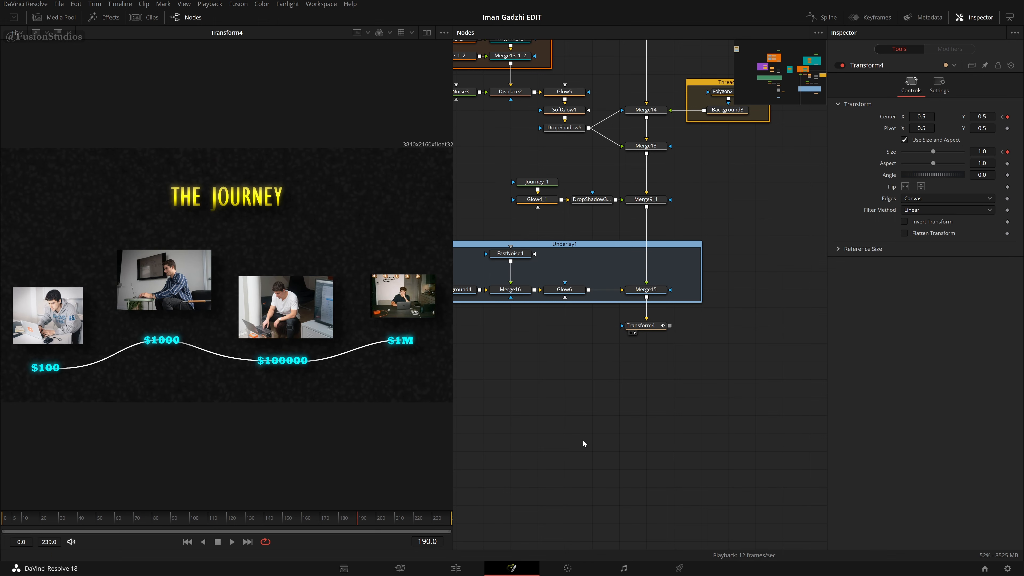
pyautogui.press('space')
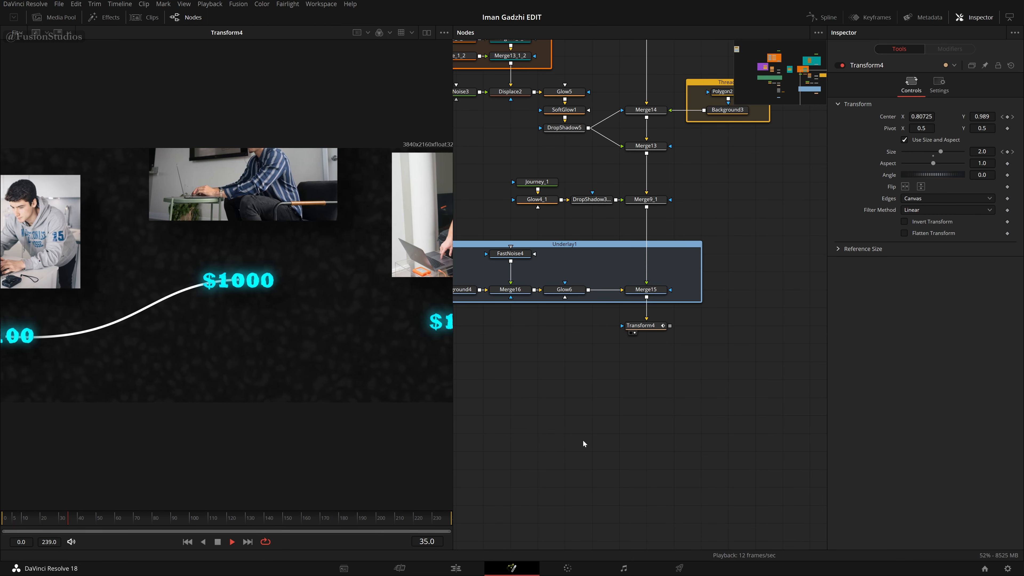
pyautogui.press('space')
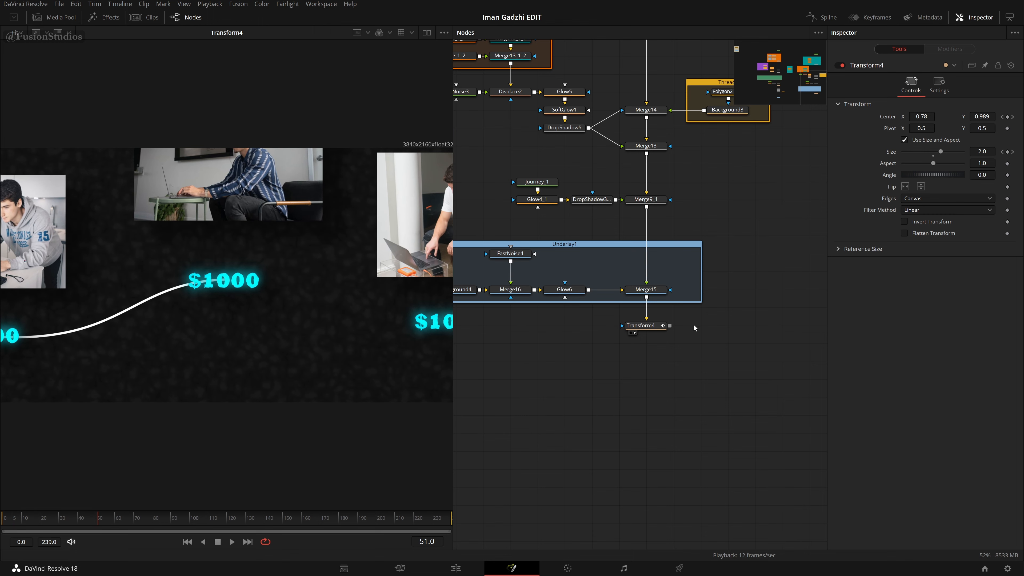
# Open Transform4's splines for editing, hide the Polygon2 curve, fit the graph and enlarge the Spline editor.
pyautogui.click(649, 327)
pyautogui.rightClick(649, 329)
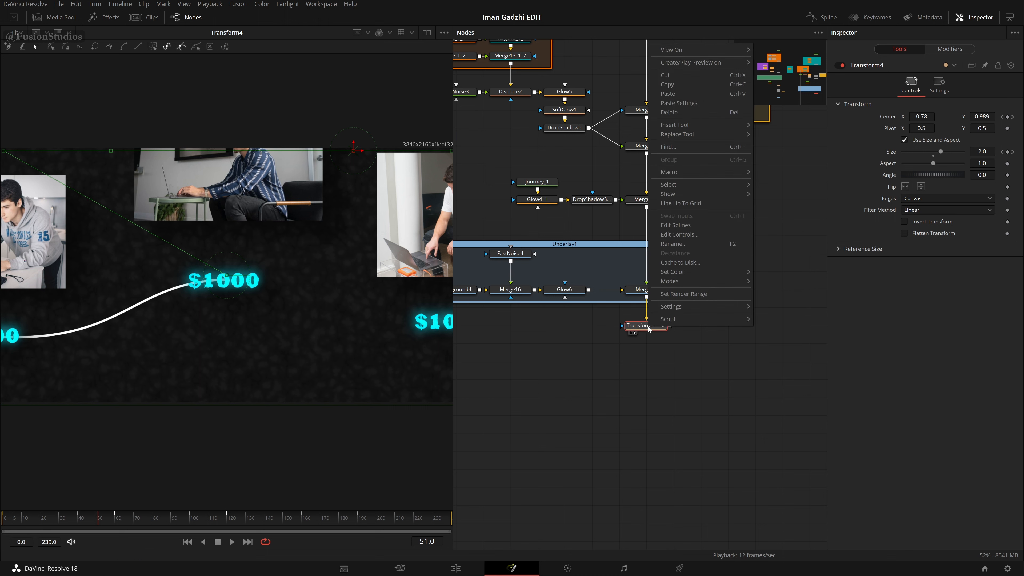
pyautogui.click(705, 223)
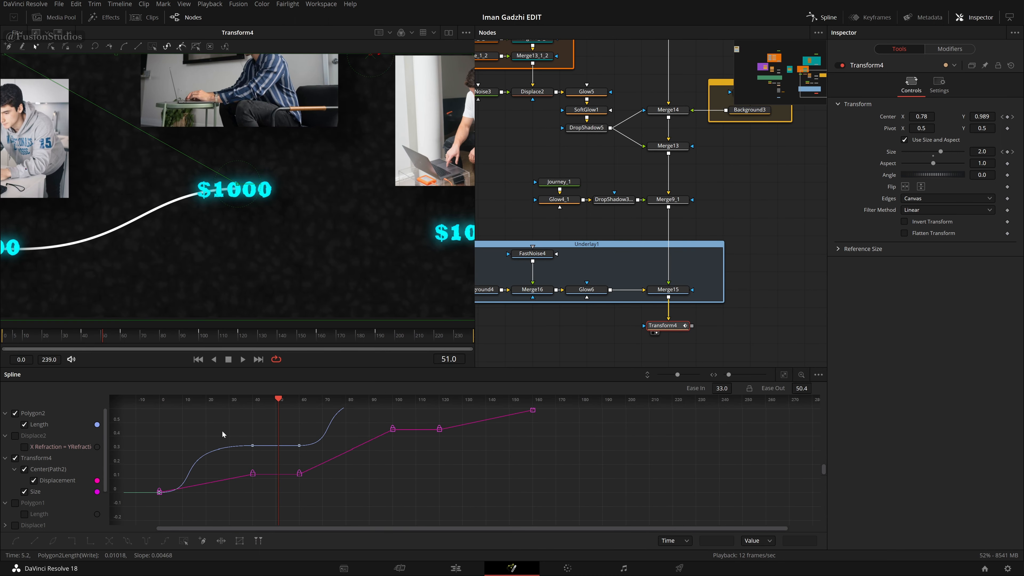
pyautogui.click(15, 413)
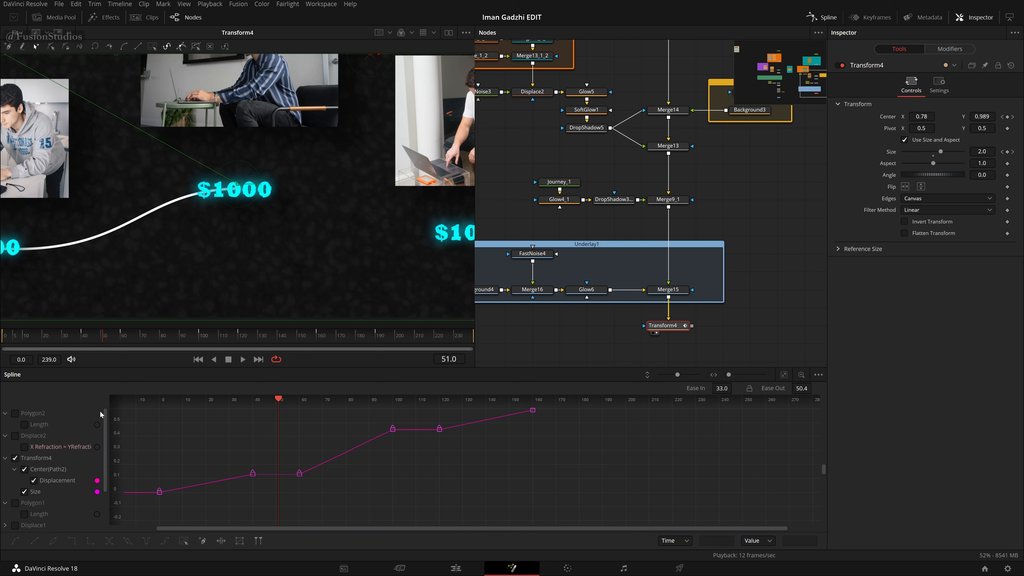
pyautogui.click(784, 375)
pyautogui.moveTo(733, 367); pyautogui.dragTo(733, 294)
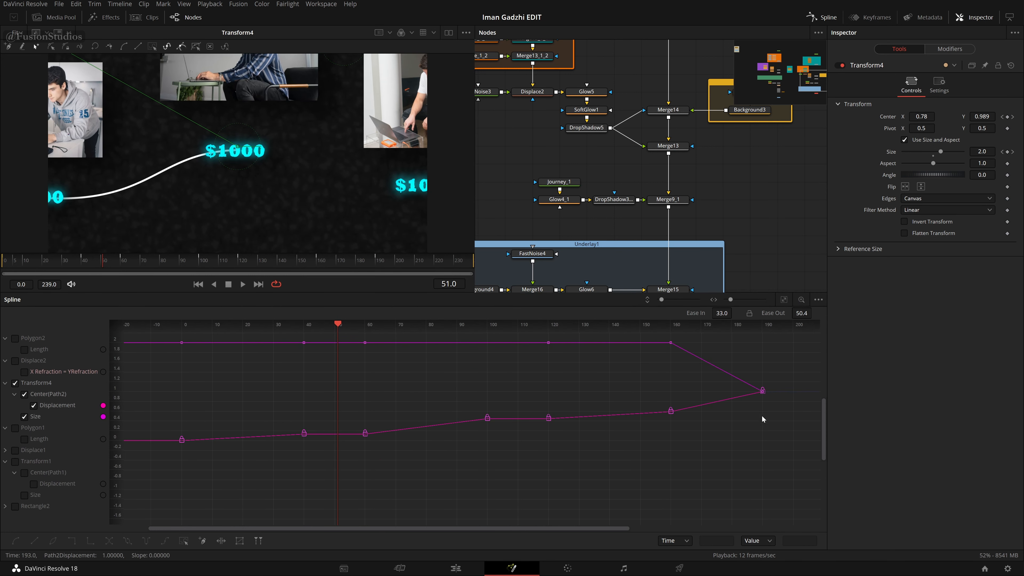
# Hide Transform4's Size curve and fit the remaining Displacement curve in the graph.
pyautogui.scroll(-2, 762, 415)
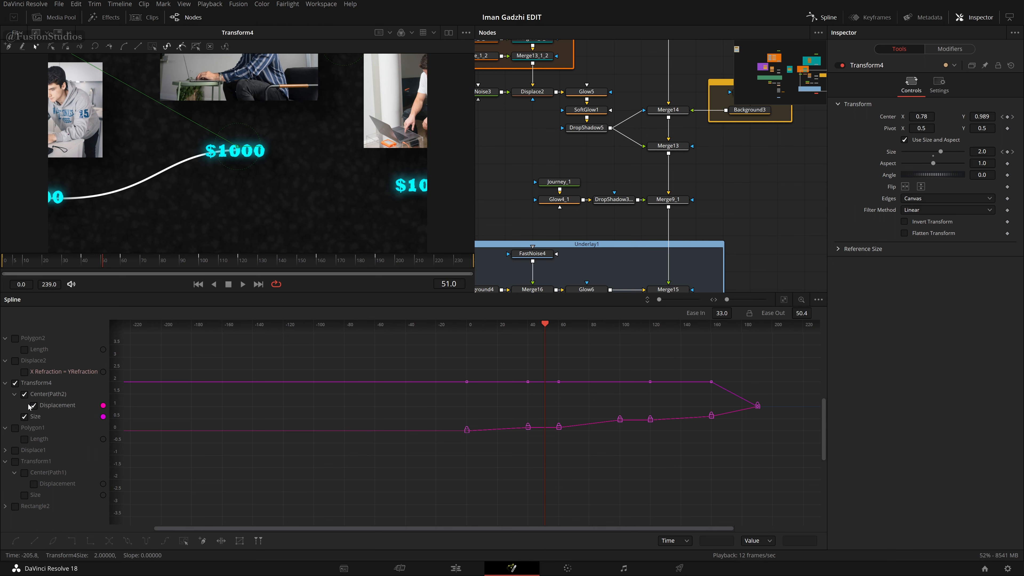
pyautogui.click(25, 416)
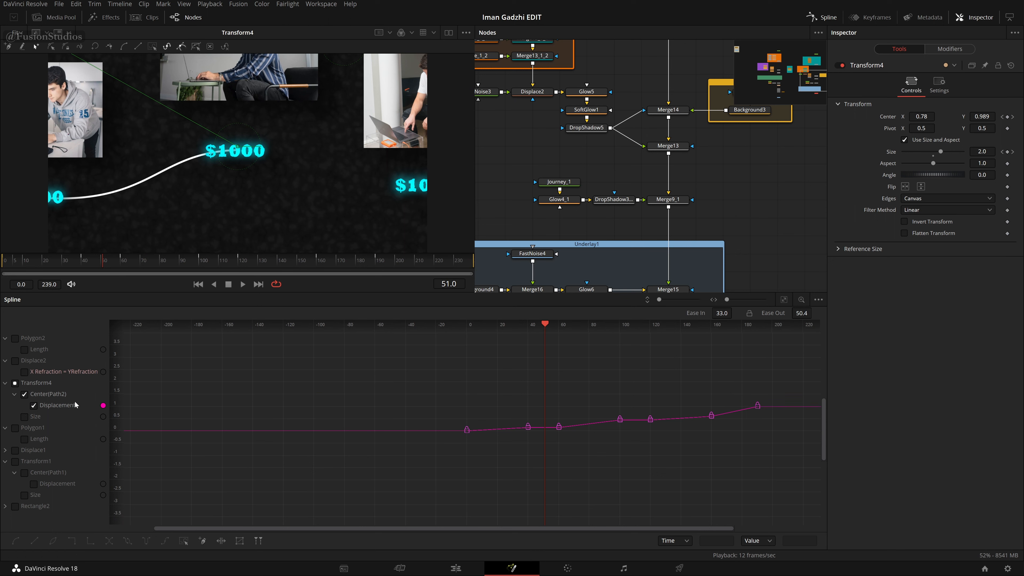
pyautogui.scroll(1, 600, 428)
pyautogui.click(783, 301)
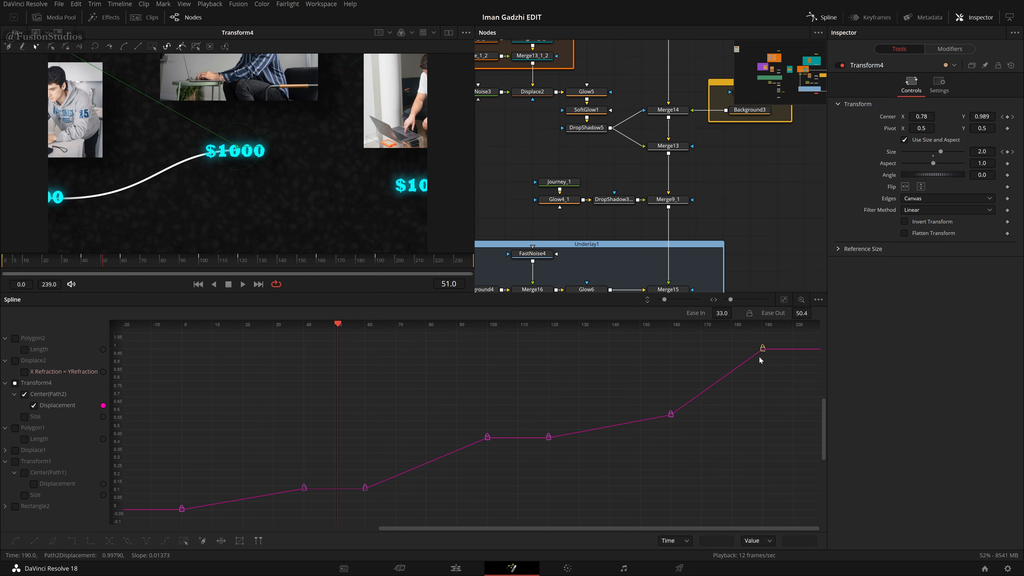
# Smooth and flatten all keyframes of Transform4's Displacement curve.
pyautogui.moveTo(804, 338); pyautogui.dragTo(342, 510)
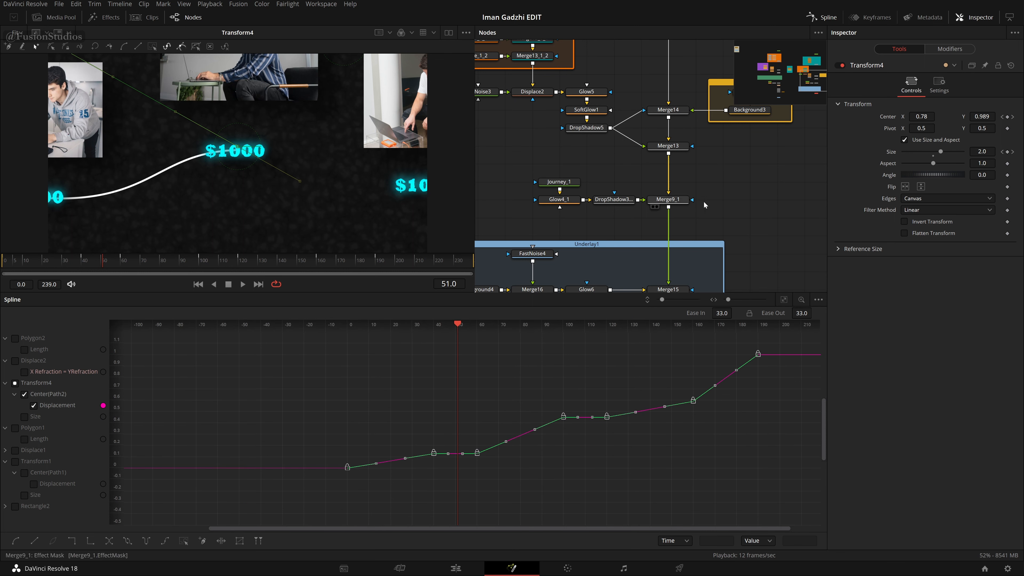
pyautogui.click(706, 439)
pyautogui.moveTo(694, 438); pyautogui.dragTo(651, 444)
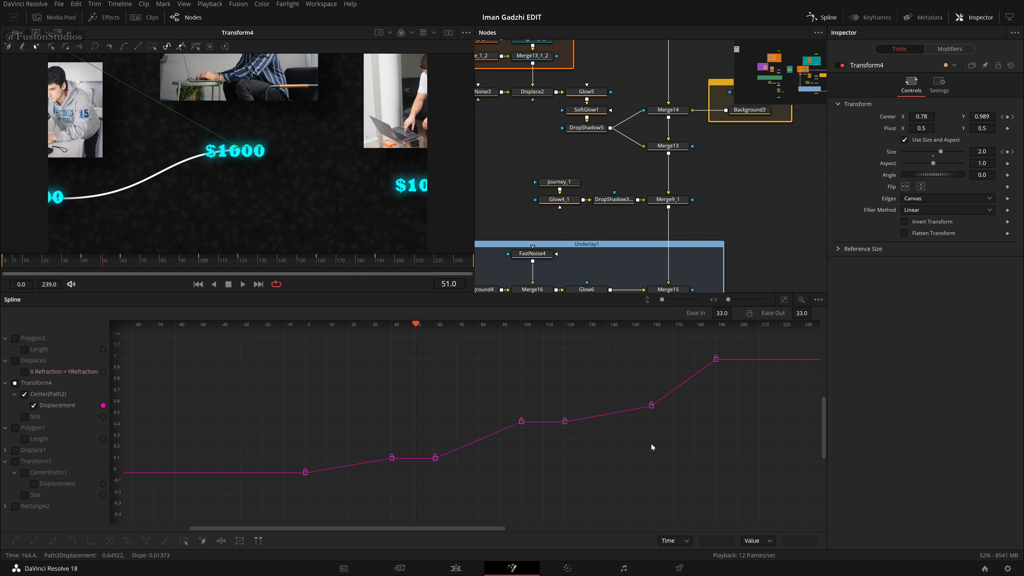
pyautogui.hotkey('ctrl', 'a')
pyautogui.hotkey('shift', 's')
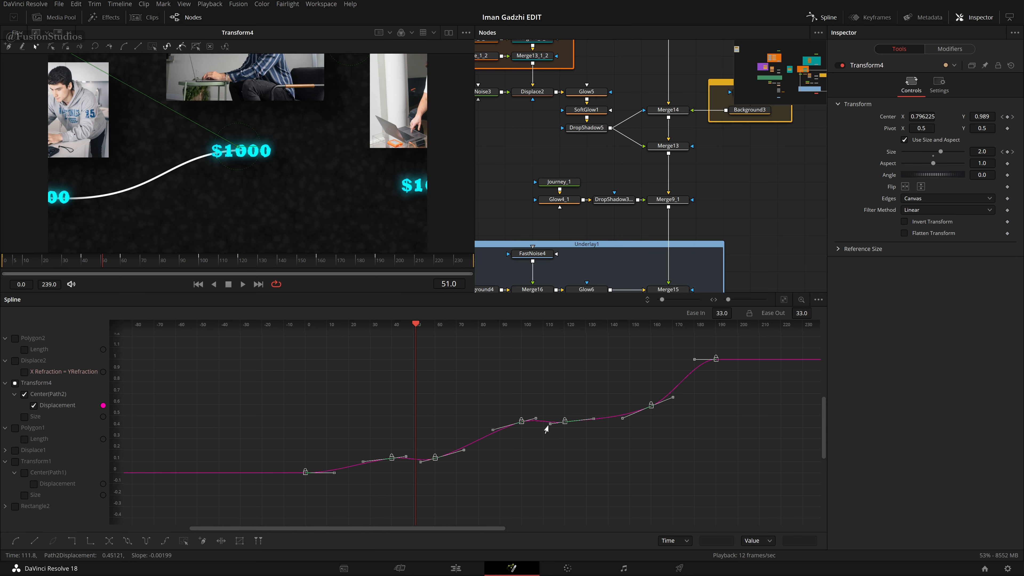
pyautogui.hotkey('shift', 'f')
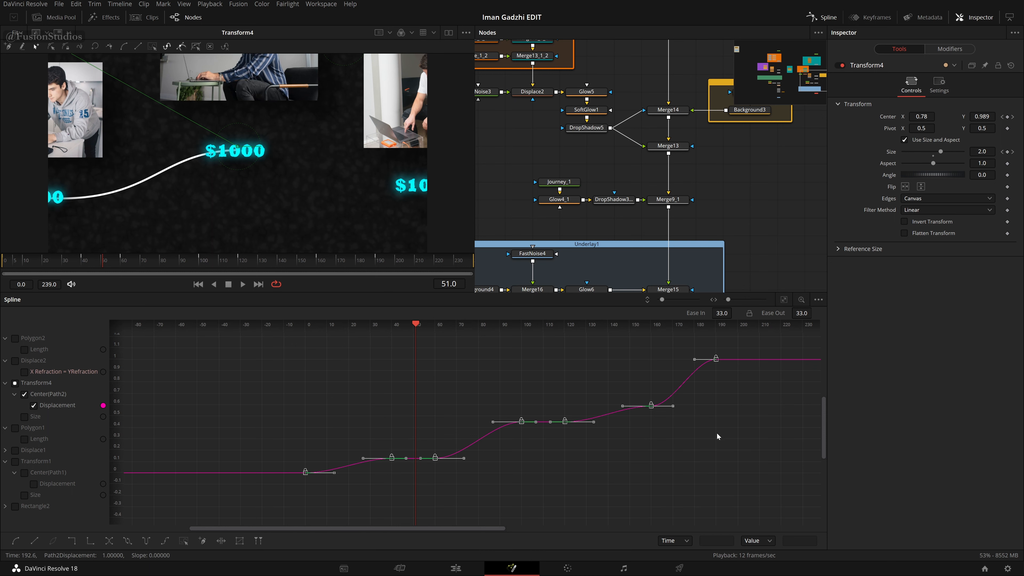
pyautogui.moveTo(717, 432); pyautogui.dragTo(661, 420)
pyautogui.click(661, 419)
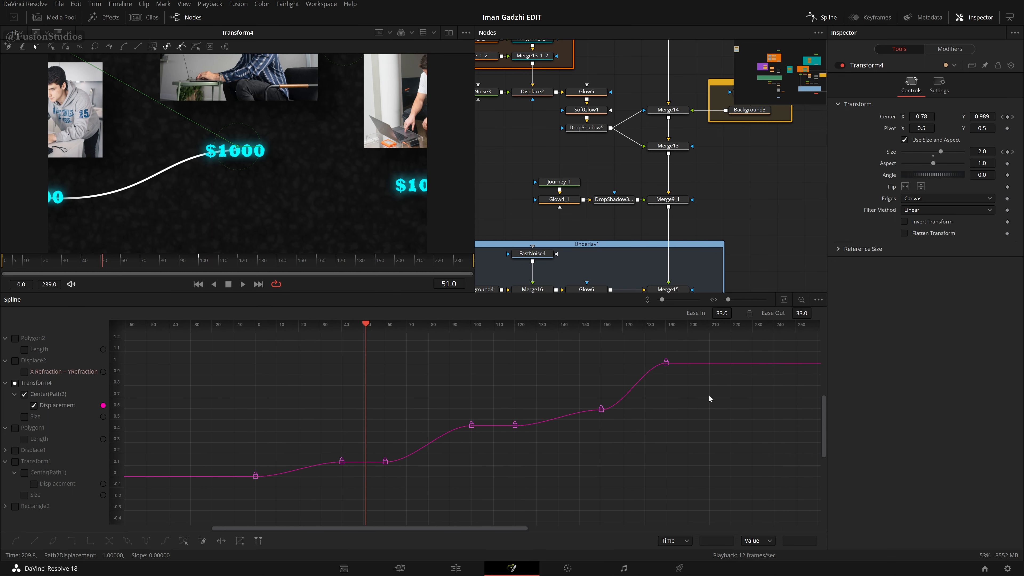
# Set Ease In to 78.0 for the Displacement keyframes at frames 40, 100, 160 and 190.
pyautogui.moveTo(713, 397); pyautogui.dragTo(643, 325)
pyautogui.moveTo(470, 441); pyautogui.dragTo(477, 448)
pyautogui.moveTo(574, 388); pyautogui.dragTo(622, 436)
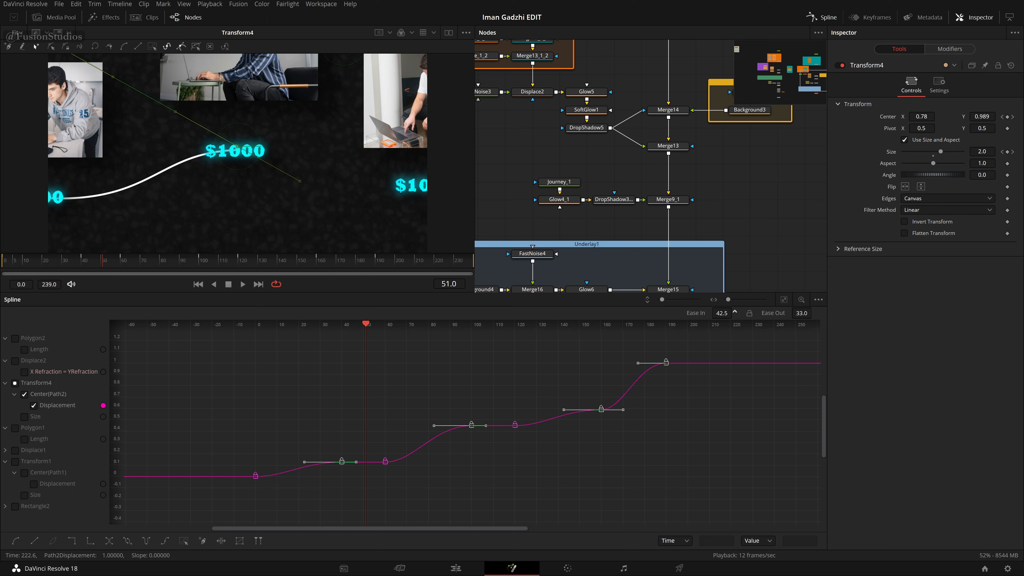
pyautogui.moveTo(735, 313); pyautogui.dragTo(735, 314)
pyautogui.click(573, 472)
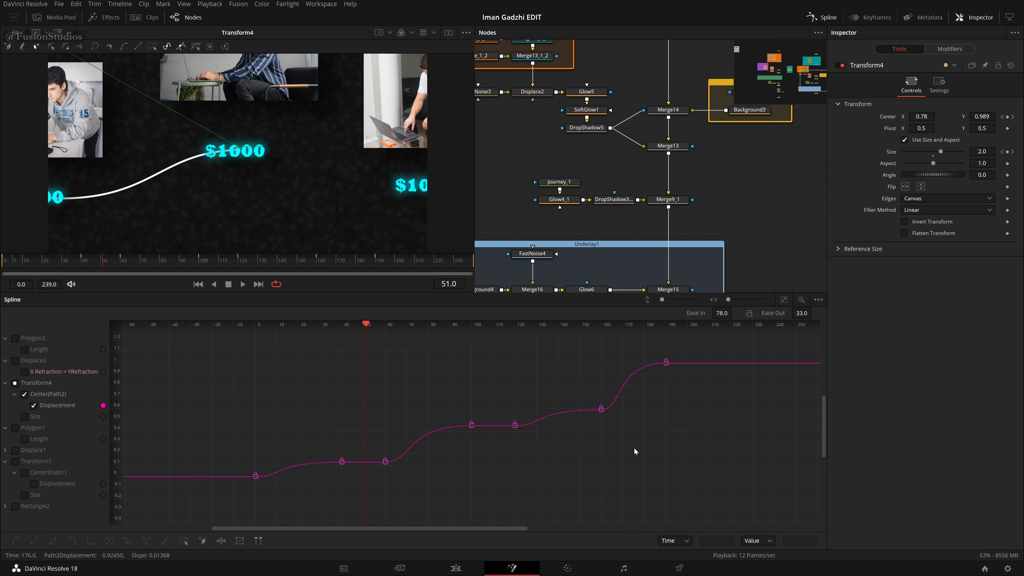
# Set Ease Out to 53.3 for the Displacement keyframes at frames 0, 60, 120 and 160.
pyautogui.moveTo(635, 452); pyautogui.dragTo(580, 376)
pyautogui.moveTo(551, 449); pyautogui.dragTo(504, 390)
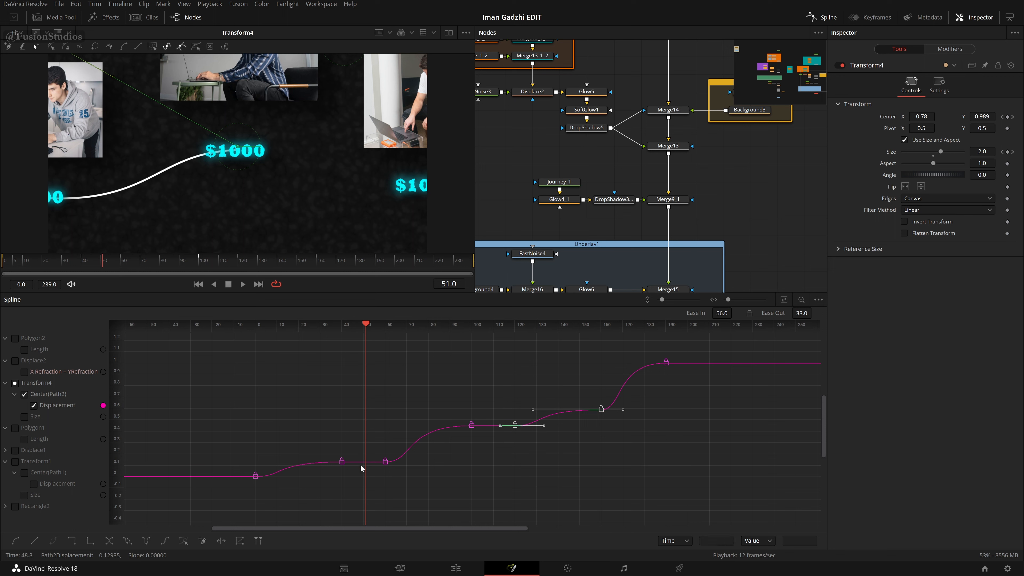
pyautogui.moveTo(375, 440); pyautogui.dragTo(375, 440)
pyautogui.moveTo(270, 498); pyautogui.dragTo(209, 442)
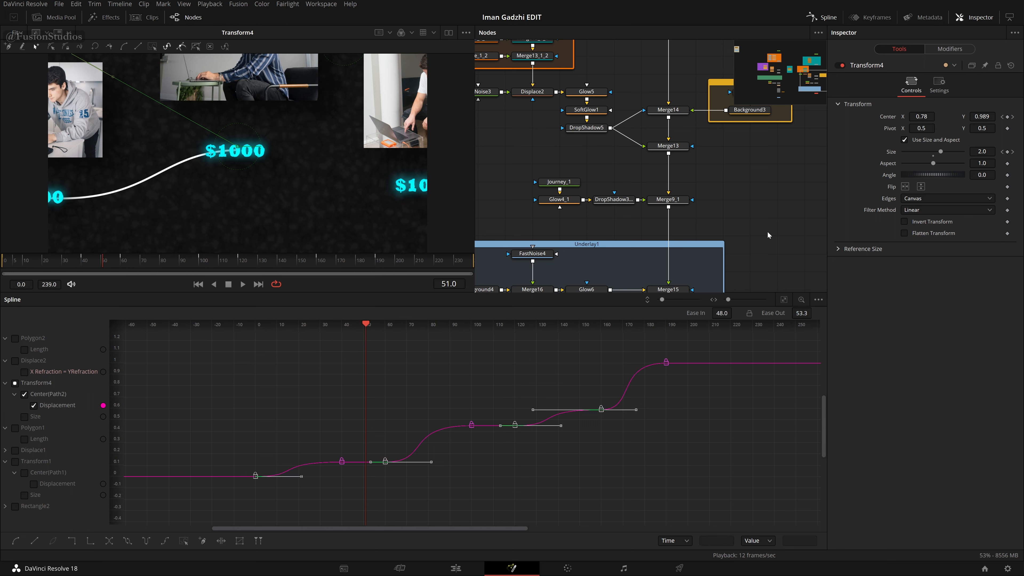
# Close the Spline editor, enlarge the viewer and play the camera move from the first frame.
pyautogui.click(821, 18)
pyautogui.moveTo(475, 308); pyautogui.dragTo(658, 330)
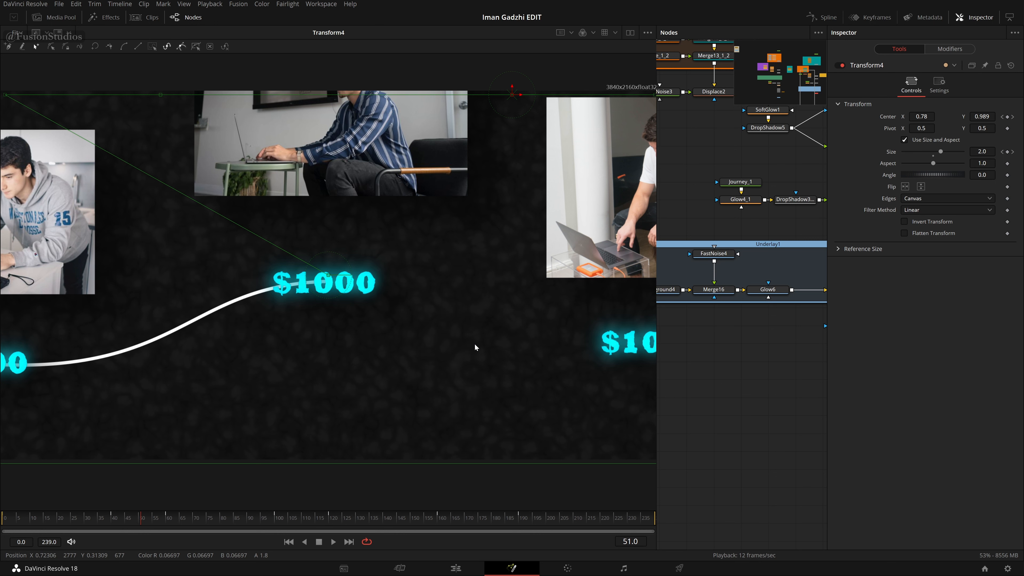
pyautogui.click(766, 396)
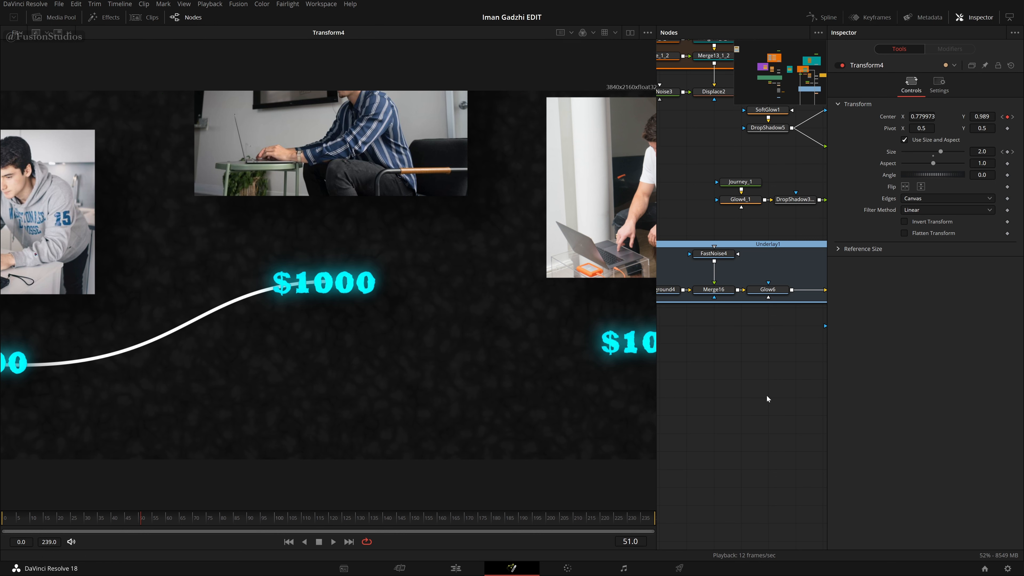
pyautogui.press('Home')
pyautogui.press('space')
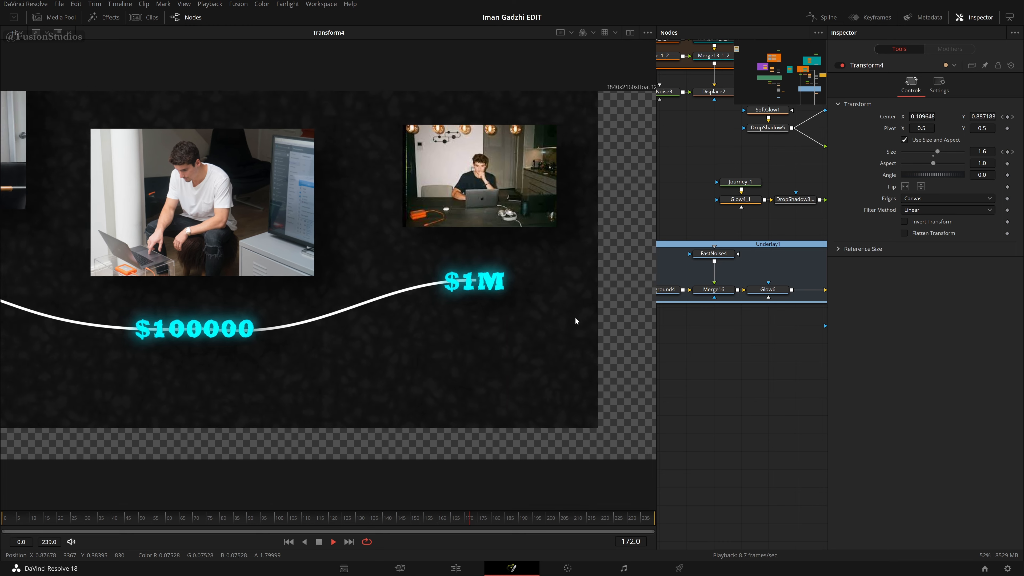
pyautogui.press('space')
# Reopen the Spline editor, then smooth and flatten the Displacement keyframe at frame 190 with Ease In 75.7.
pyautogui.click(822, 17)
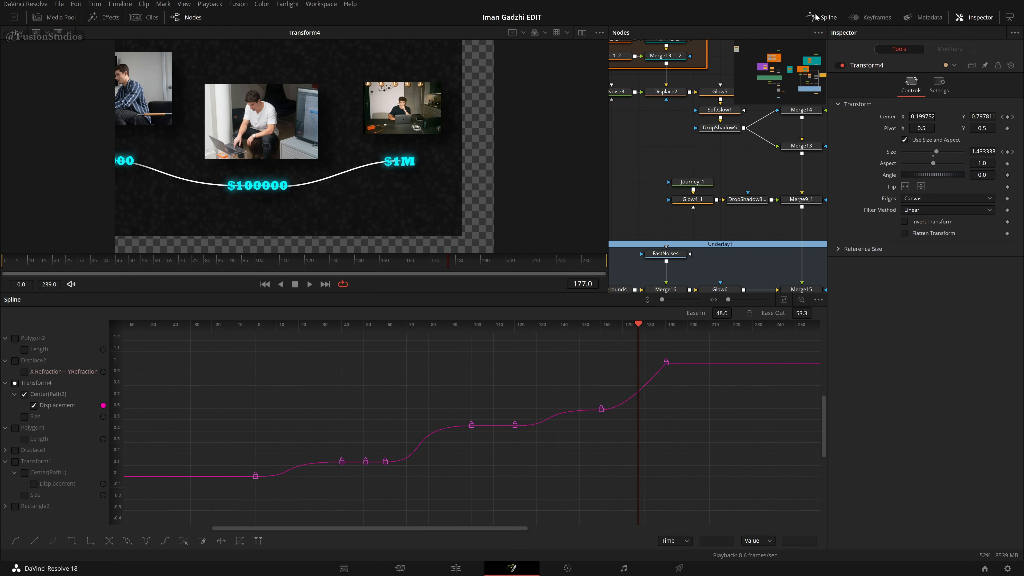
pyautogui.moveTo(678, 373); pyautogui.dragTo(657, 351)
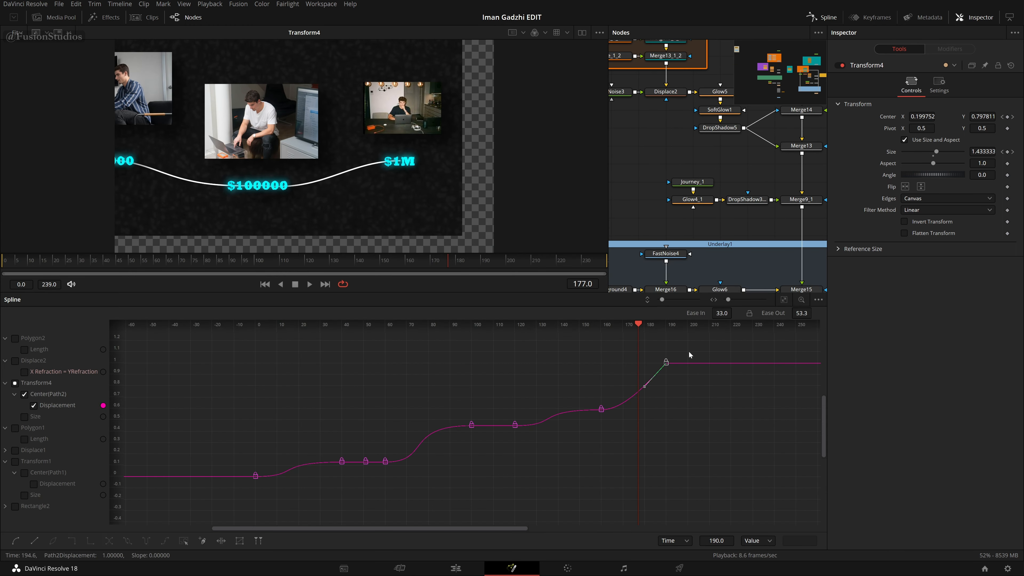
pyautogui.hotkey('shift', 's')
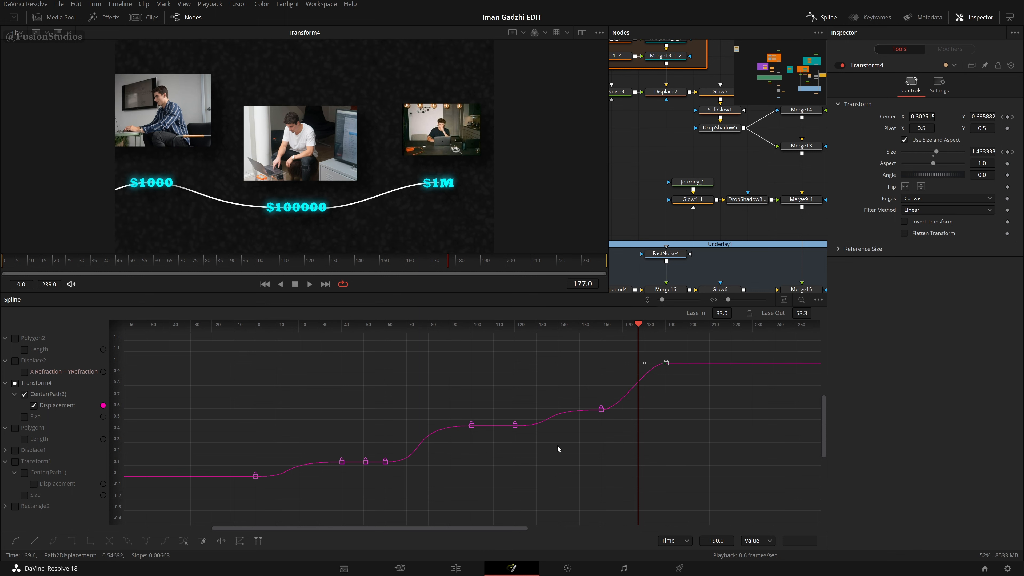
pyautogui.moveTo(728, 314); pyautogui.dragTo(745, 313)
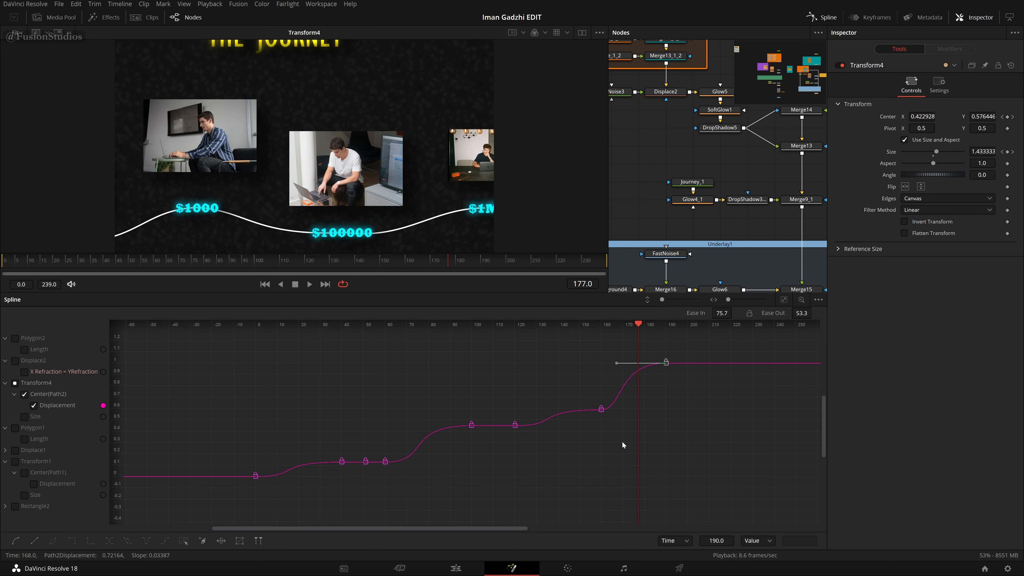
# Play the animation from frame 0 and skip ahead to check the eased moves between pictures.
pyautogui.moveTo(304, 265); pyautogui.dragTo(6, 273)
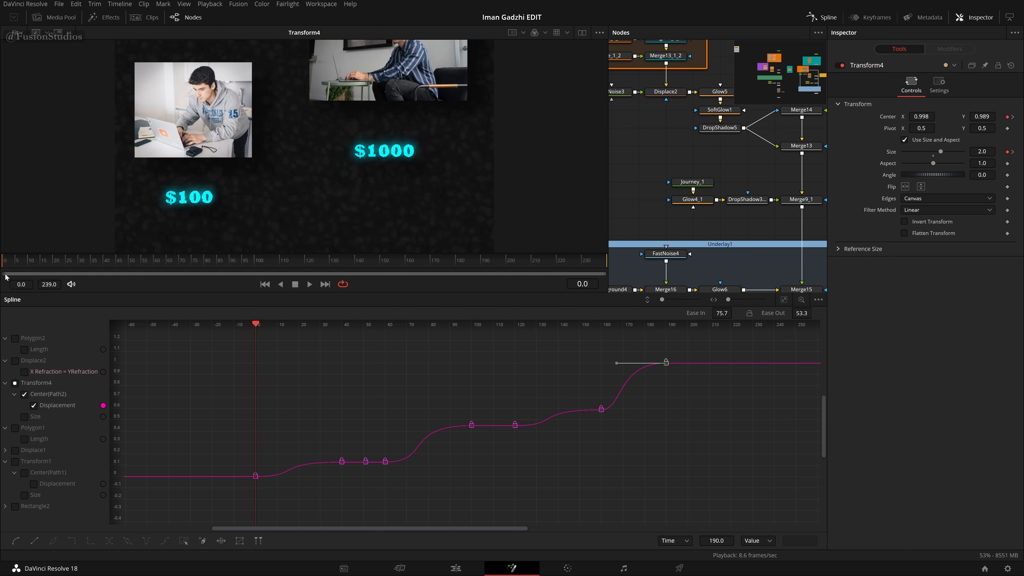
pyautogui.press('space')
pyautogui.click(230, 264)
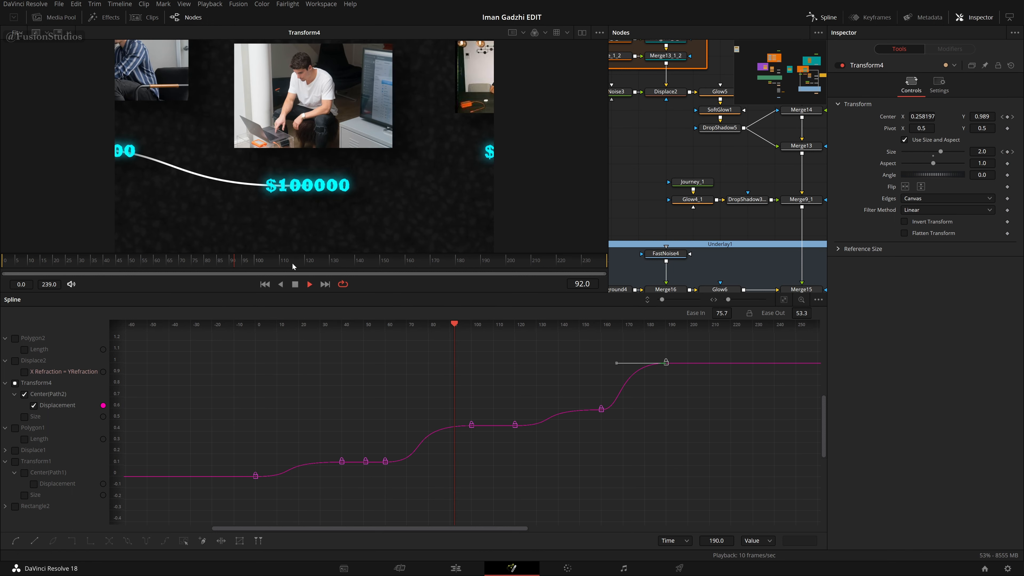
pyautogui.click(331, 263)
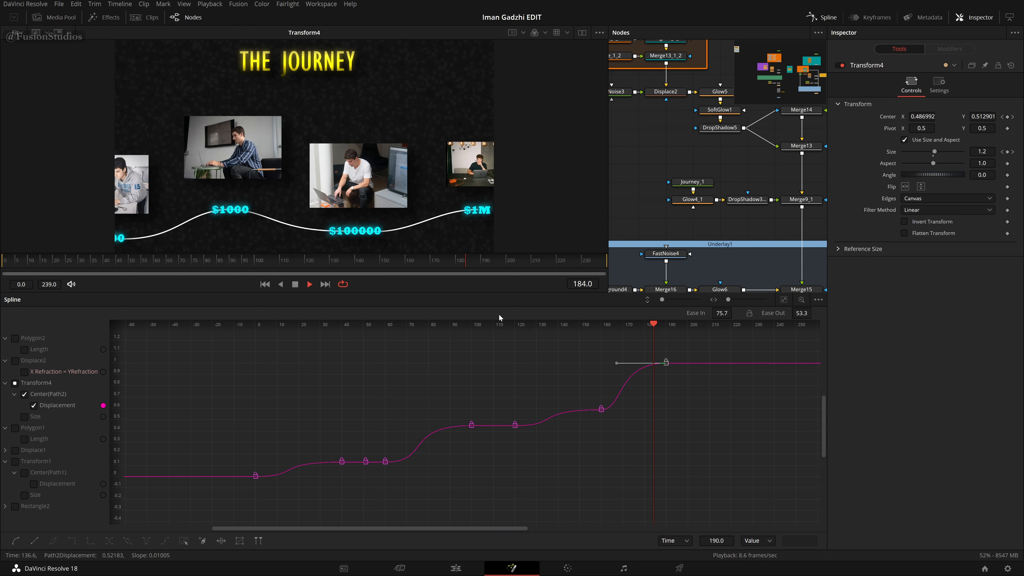
pyautogui.press('space')
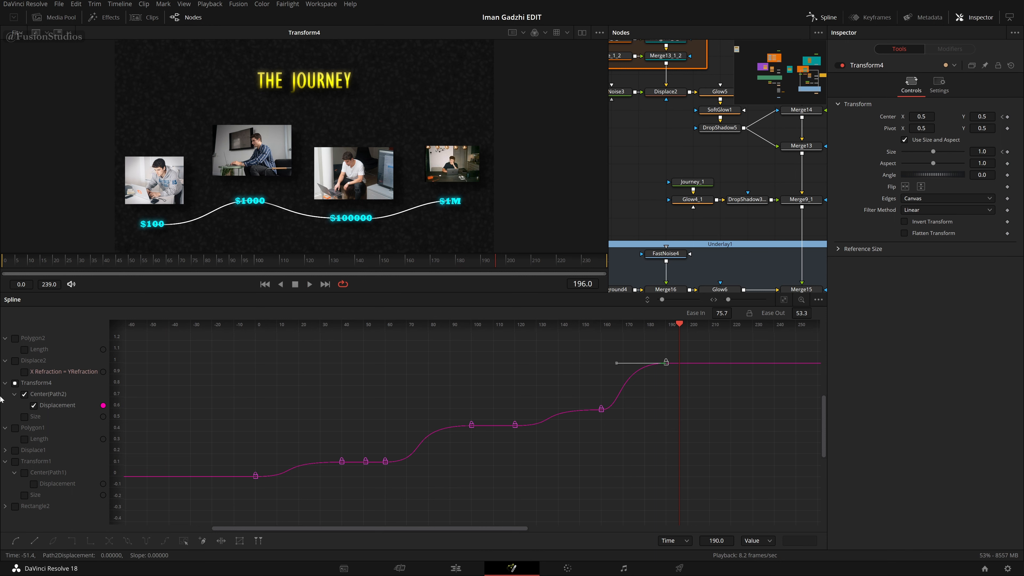
# Show Transform4's Size curve, hide its Displacement curve and fit the graph to the Size keyframes.
pyautogui.click(24, 417)
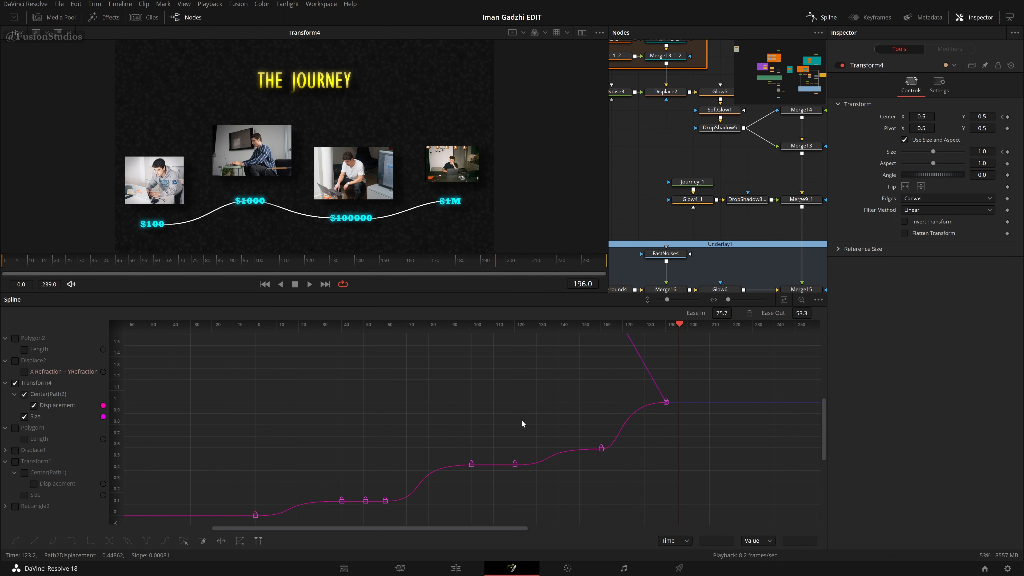
pyautogui.hotkey('ctrl', 'f')
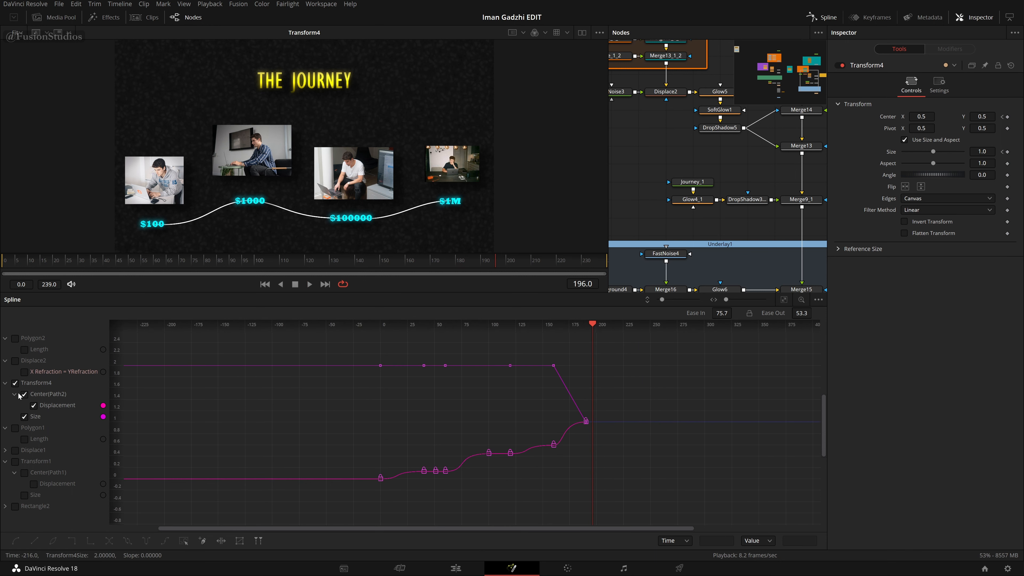
pyautogui.click(25, 394)
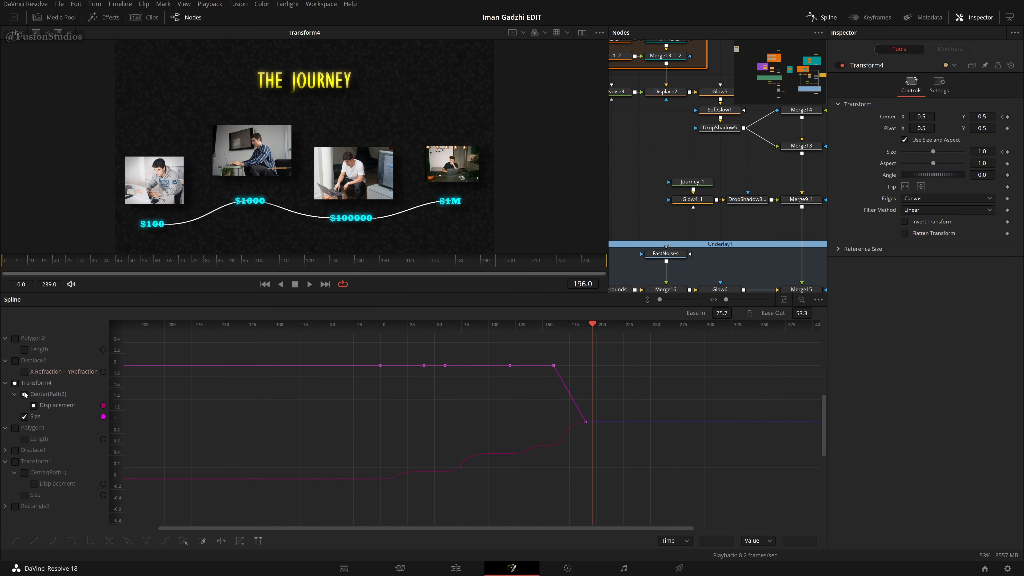
pyautogui.click(48, 413)
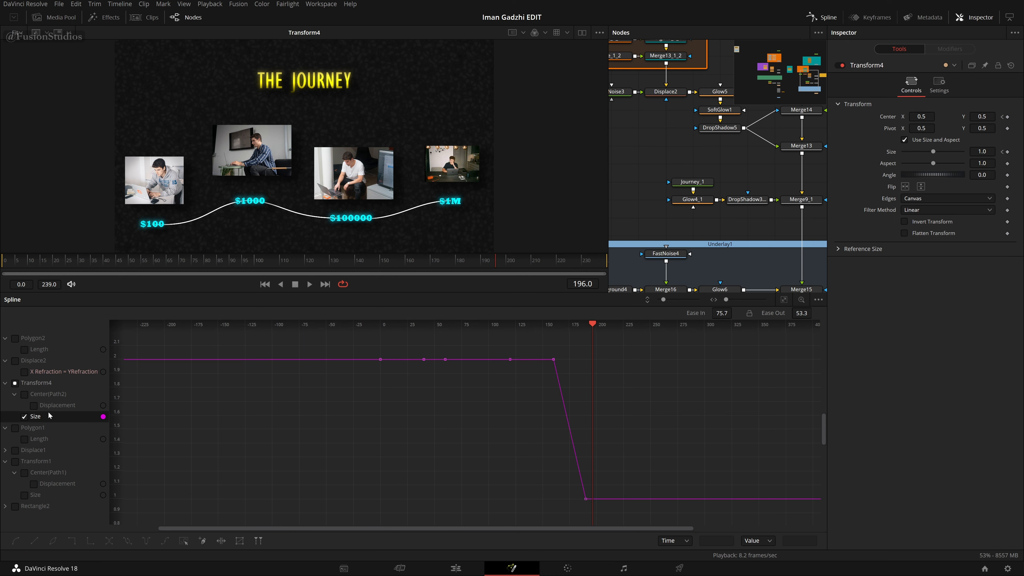
pyautogui.click(784, 299)
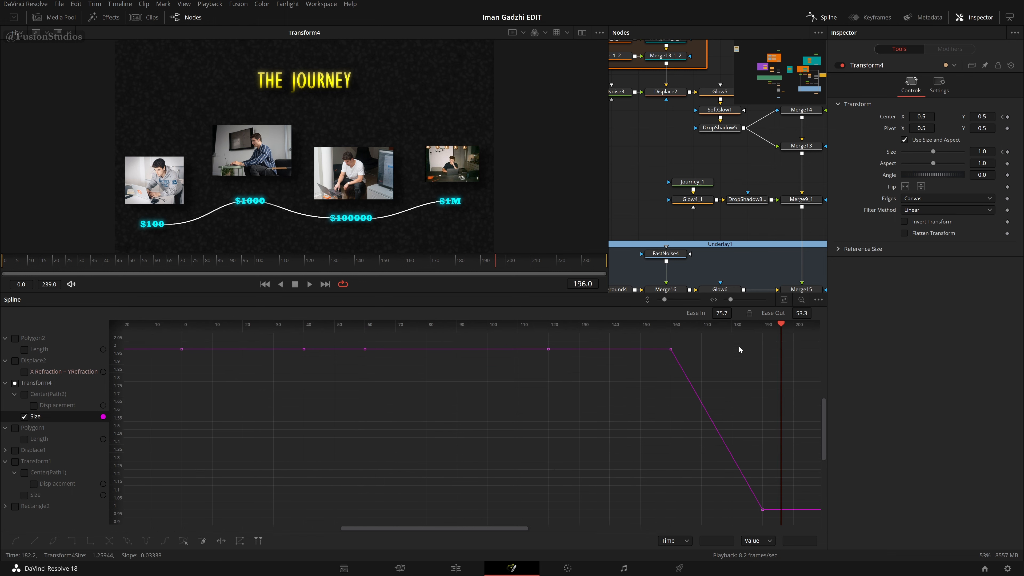
# Smooth and flatten the Size curve between the keyframes at frames 160 and 190.
pyautogui.scroll(-3, 735, 408)
pyautogui.moveTo(730, 409); pyautogui.dragTo(550, 379)
pyautogui.scroll(3, 552, 384)
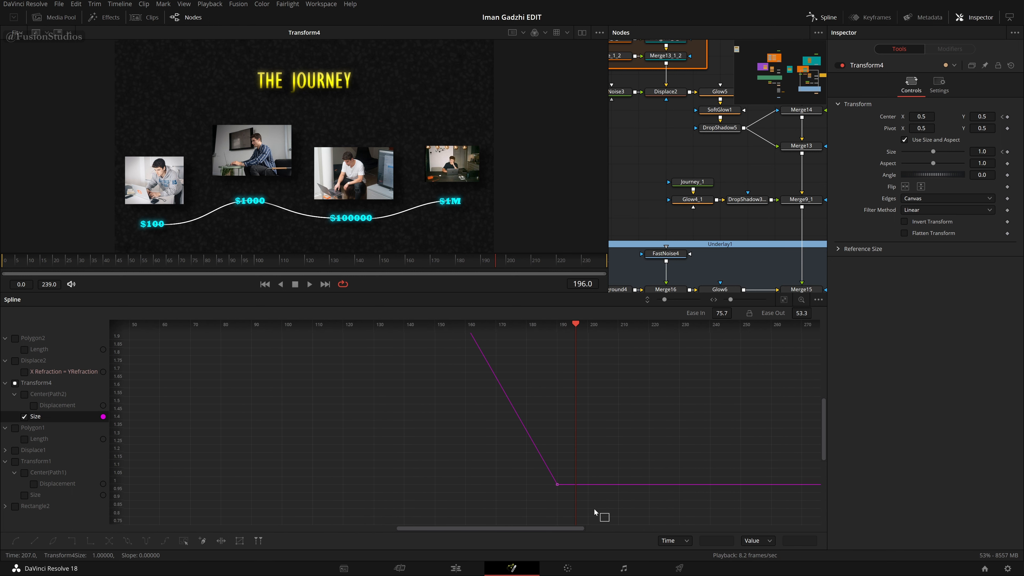
pyautogui.moveTo(594, 509); pyautogui.dragTo(438, 280)
pyautogui.scroll(-2, 623, 393)
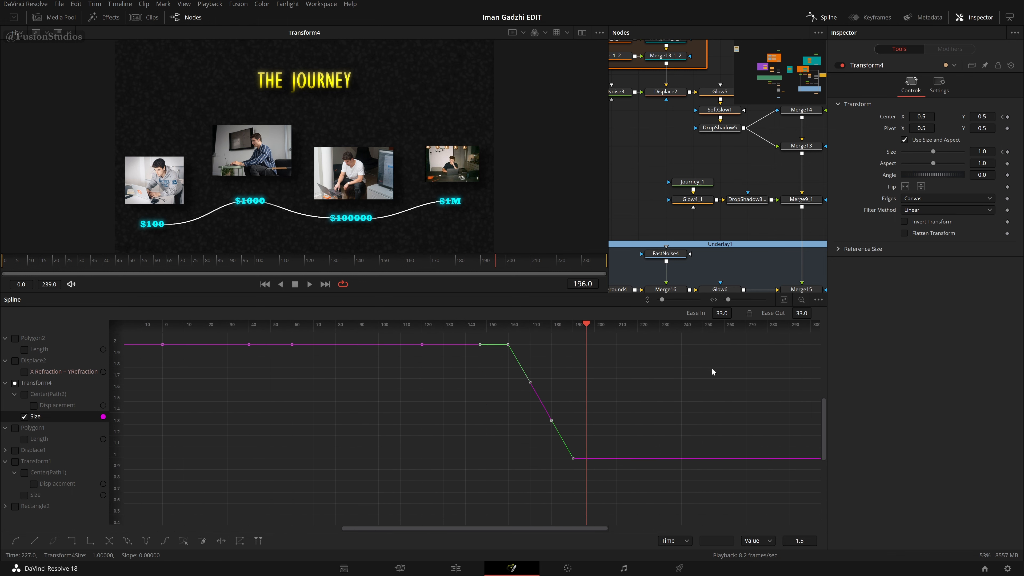
pyautogui.click(784, 300)
pyautogui.moveTo(642, 433); pyautogui.dragTo(419, 438)
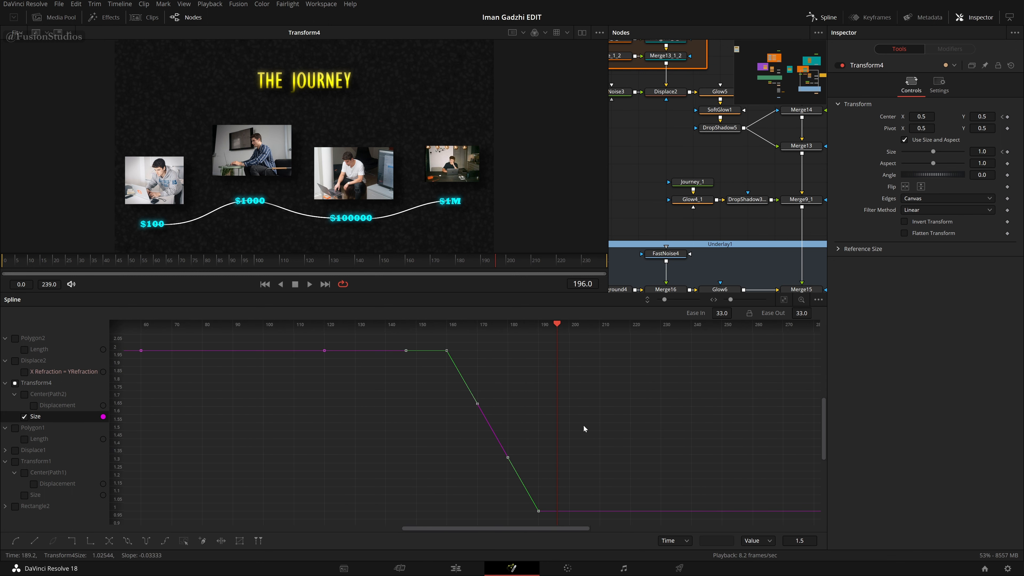
pyautogui.click(560, 426)
pyautogui.moveTo(434, 336); pyautogui.dragTo(608, 528)
pyautogui.moveTo(379, 407); pyautogui.dragTo(588, 462)
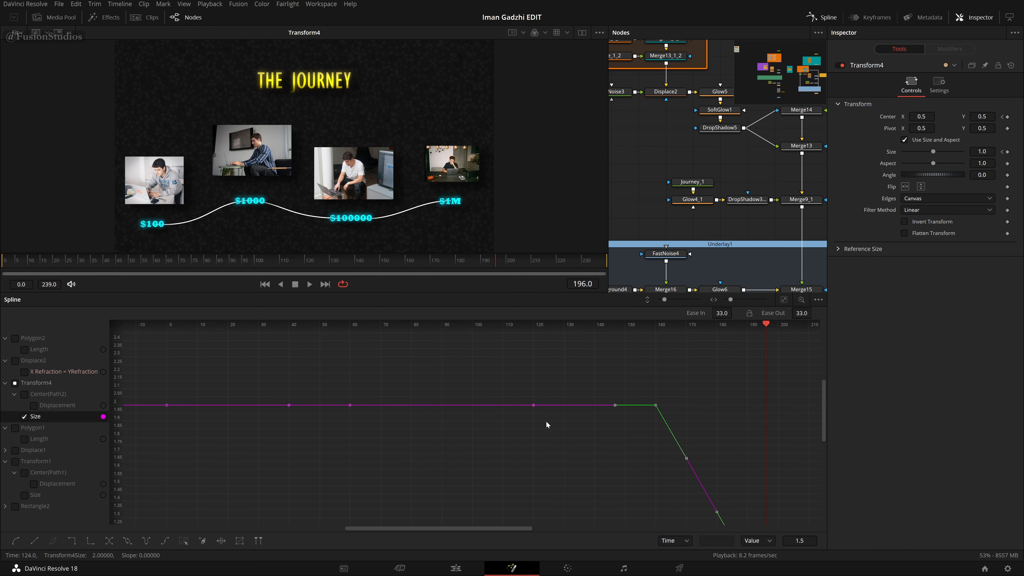
pyautogui.moveTo(330, 262); pyautogui.dragTo(423, 365)
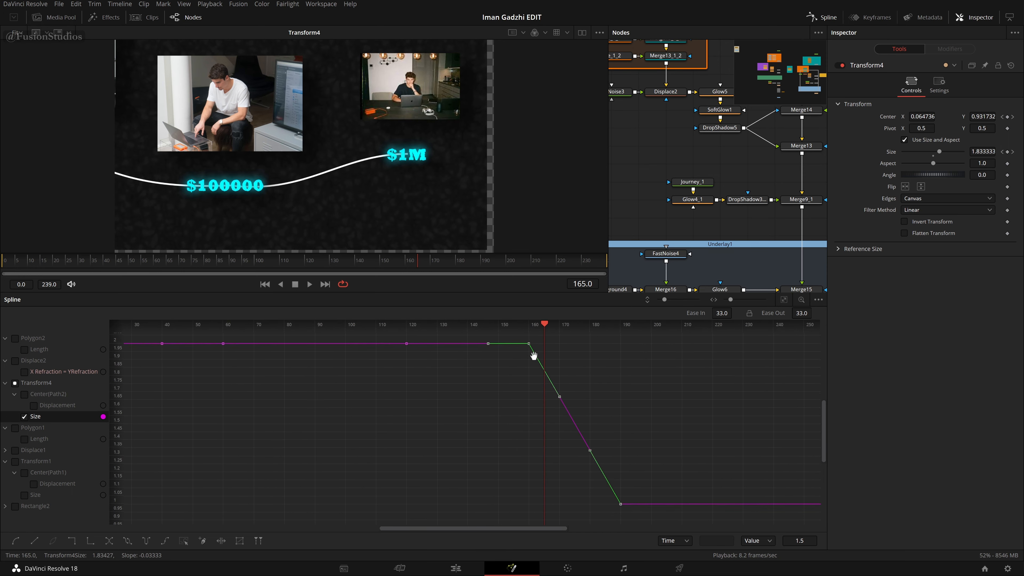
pyautogui.moveTo(534, 356); pyautogui.dragTo(522, 351)
pyautogui.moveTo(639, 511)
pyautogui.mouseDown()
pyautogui.moveTo(533, 383)
pyautogui.moveTo(502, 323)
pyautogui.mouseUp()
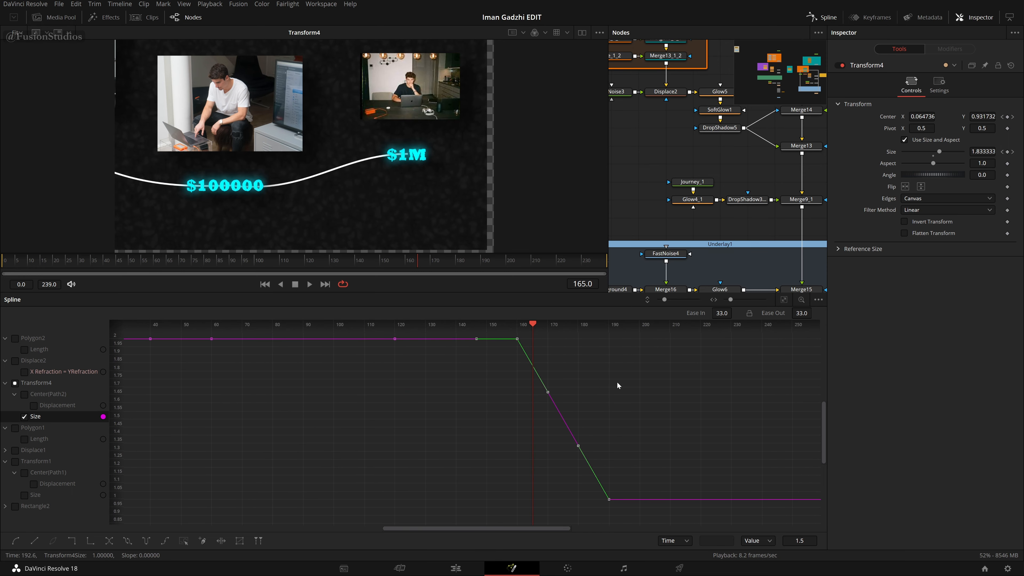
pyautogui.press('s')
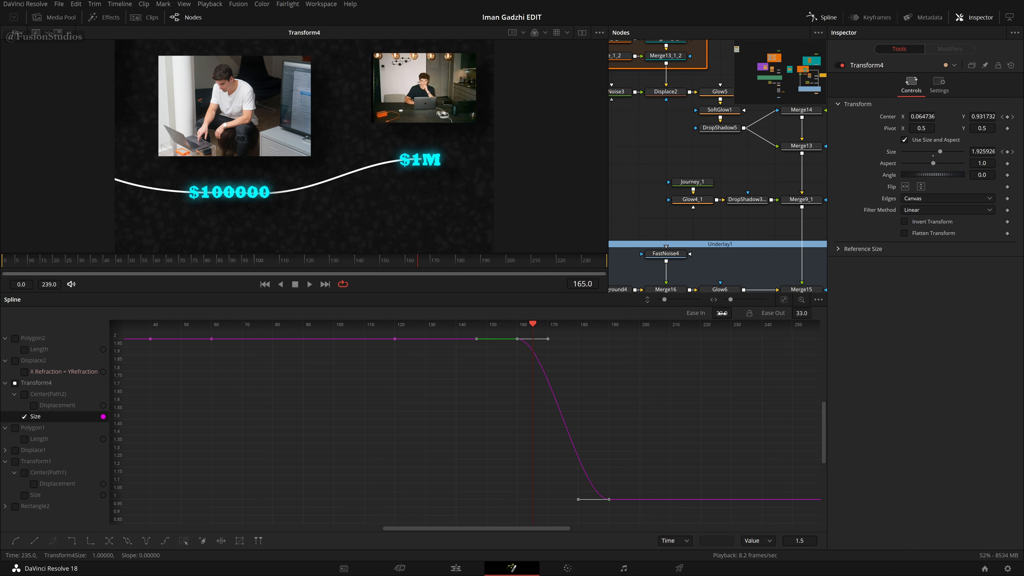
# Set Ease In to 71.3 for the Size keyframe at frame 190 and Ease Out to 81.2 for the one at frame 160.
pyautogui.moveTo(722, 314)
pyautogui.mouseDown()
pyautogui.moveTo(749, 312)
pyautogui.moveTo(733, 309)
pyautogui.mouseUp()
pyautogui.hotkey('ctrl', 'z')
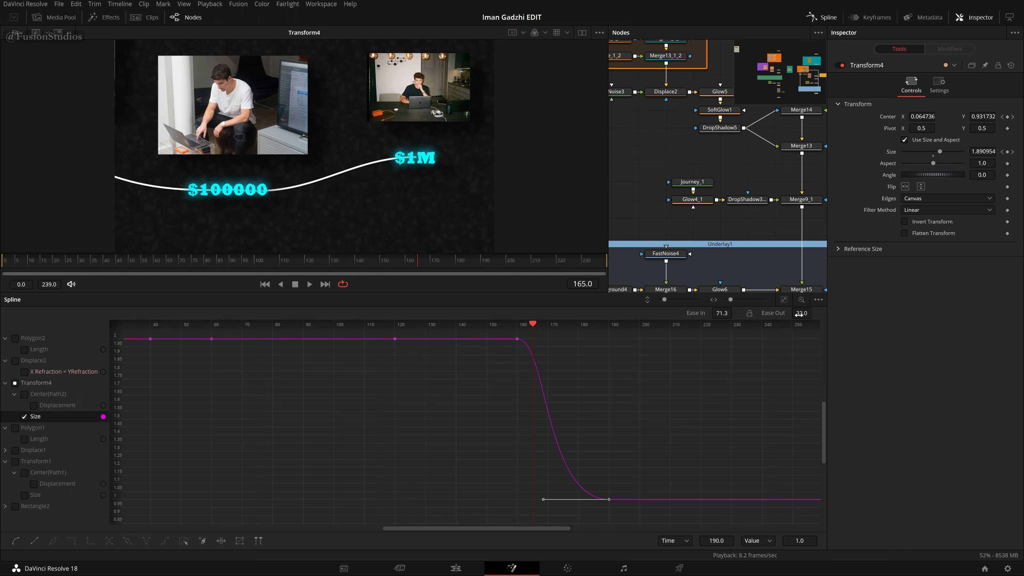
pyautogui.click(518, 339)
pyautogui.moveTo(802, 313); pyautogui.dragTo(816, 313)
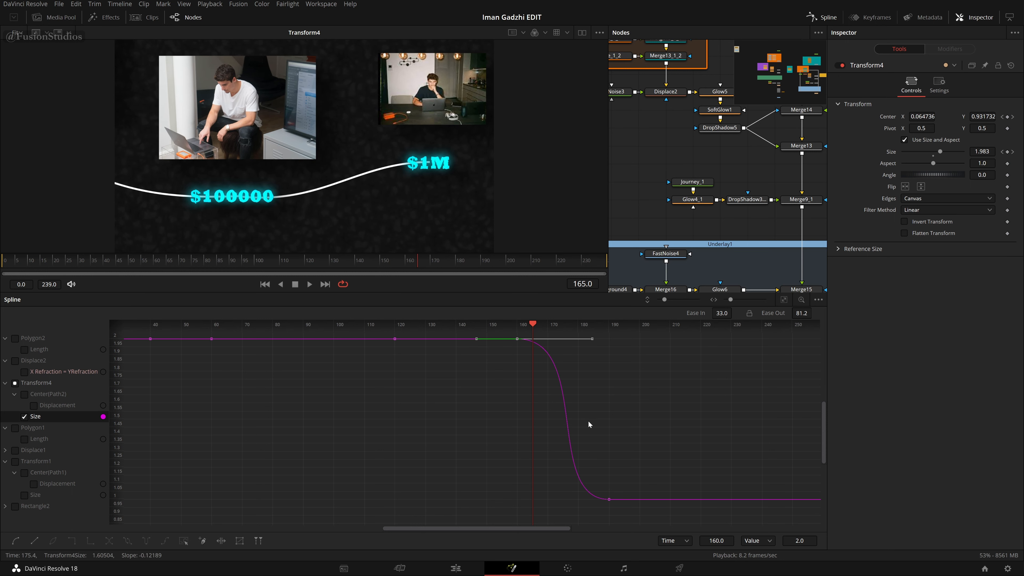
# Play the final zoom-out from about frame 142 to check the Size easing.
pyautogui.click(360, 261)
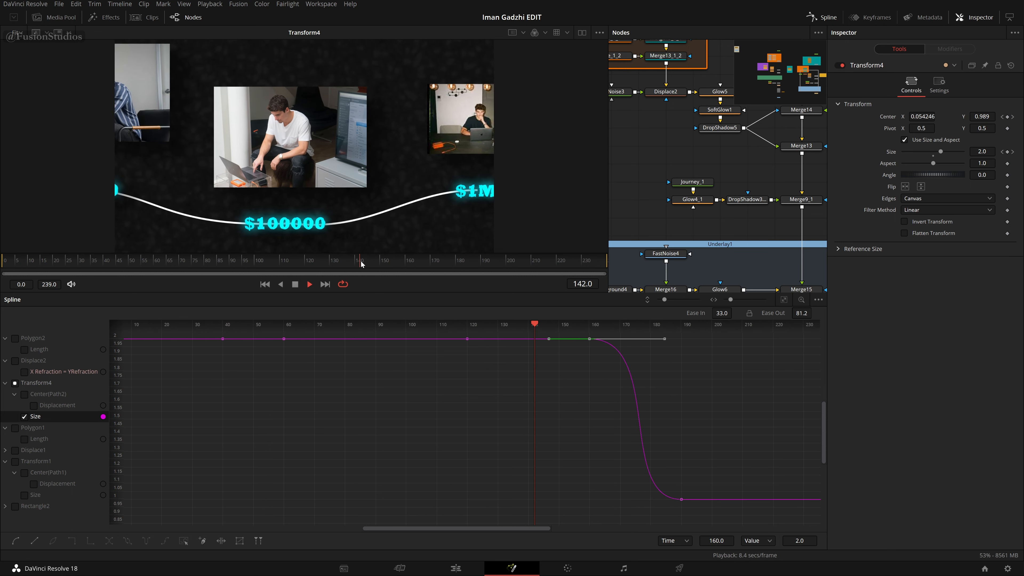
pyautogui.press('space')
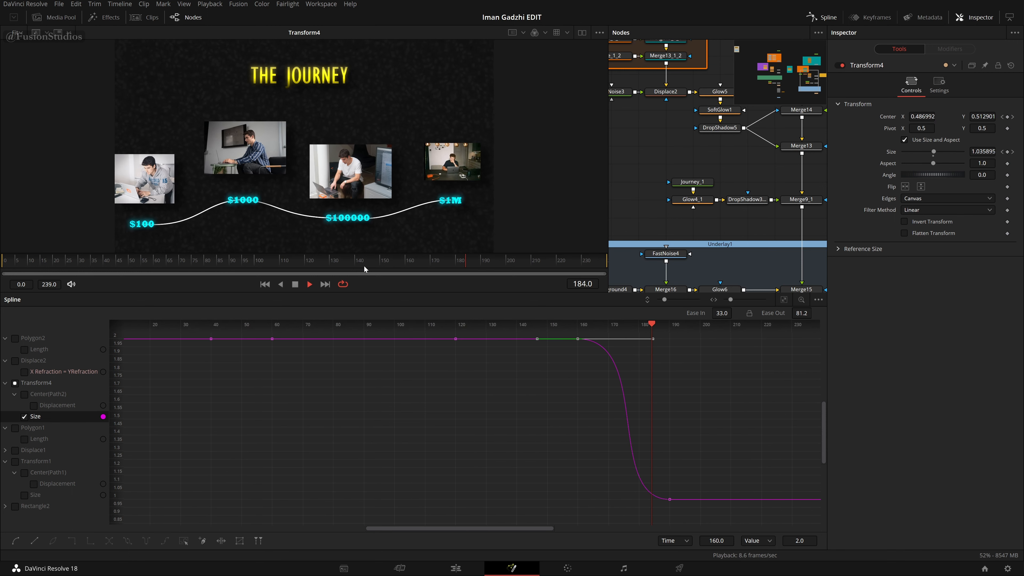
pyautogui.press('space')
# Hide the Spline editor and the Inspector, and play the whole composition from the first frame.
pyautogui.click(828, 18)
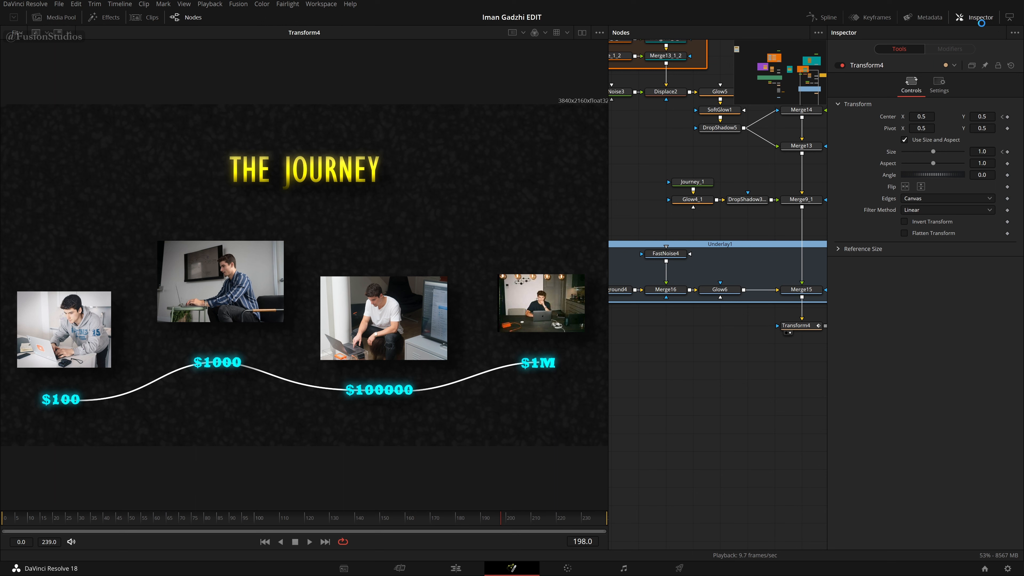
pyautogui.click(980, 17)
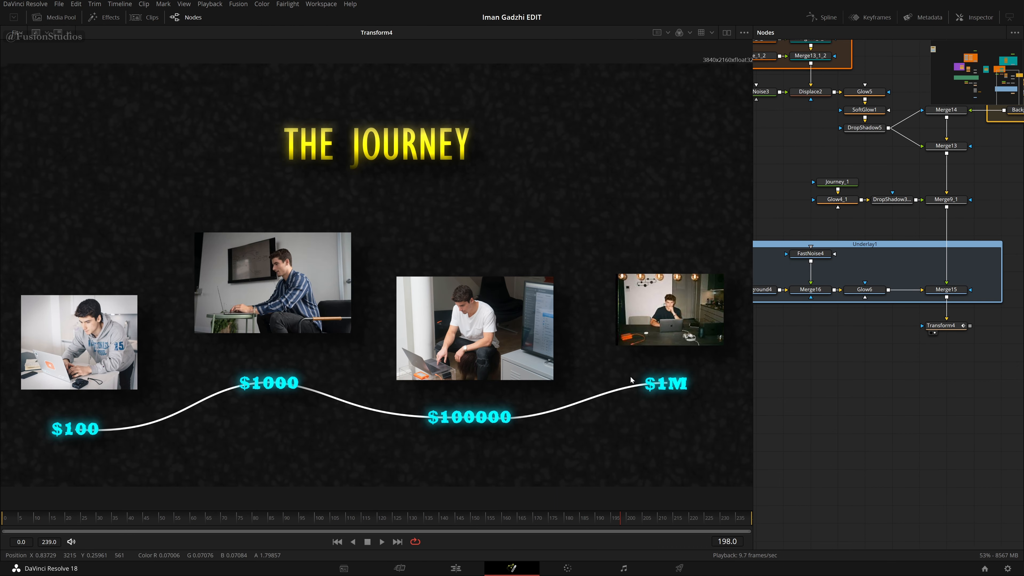
pyautogui.press('Home')
pyautogui.press('space')
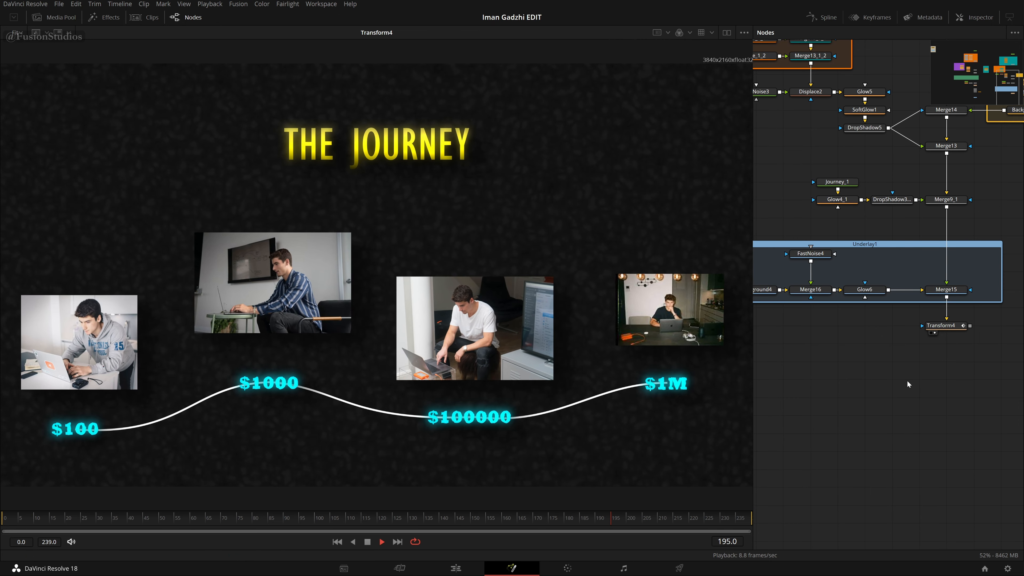
# Move the end point of the Polygon2 thread line so that it finishes behind the M of the $1M label.
pyautogui.moveTo(949, 215); pyautogui.dragTo(888, 222)
pyautogui.moveTo(964, 153); pyautogui.dragTo(937, 176)
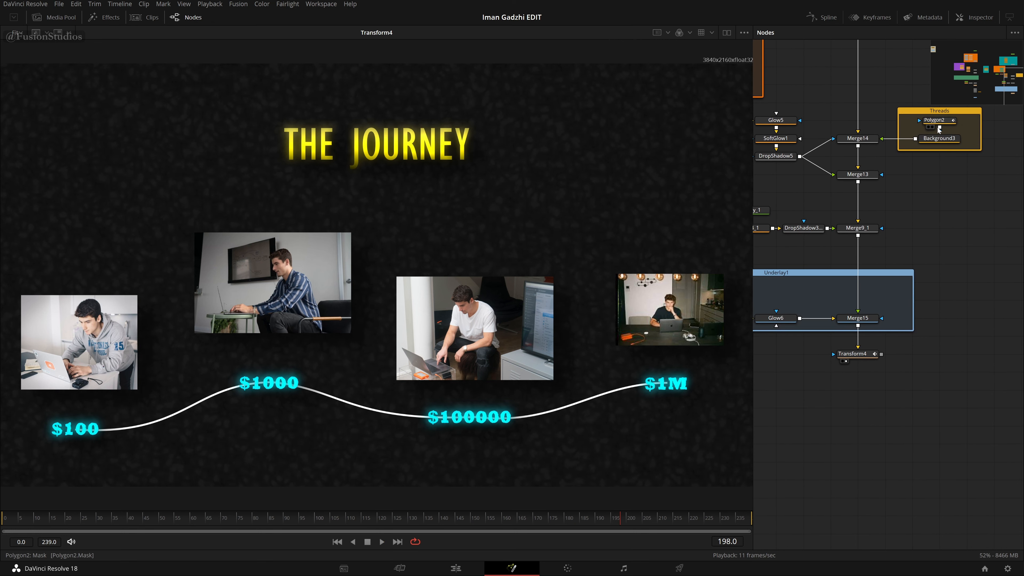
pyautogui.click(938, 123)
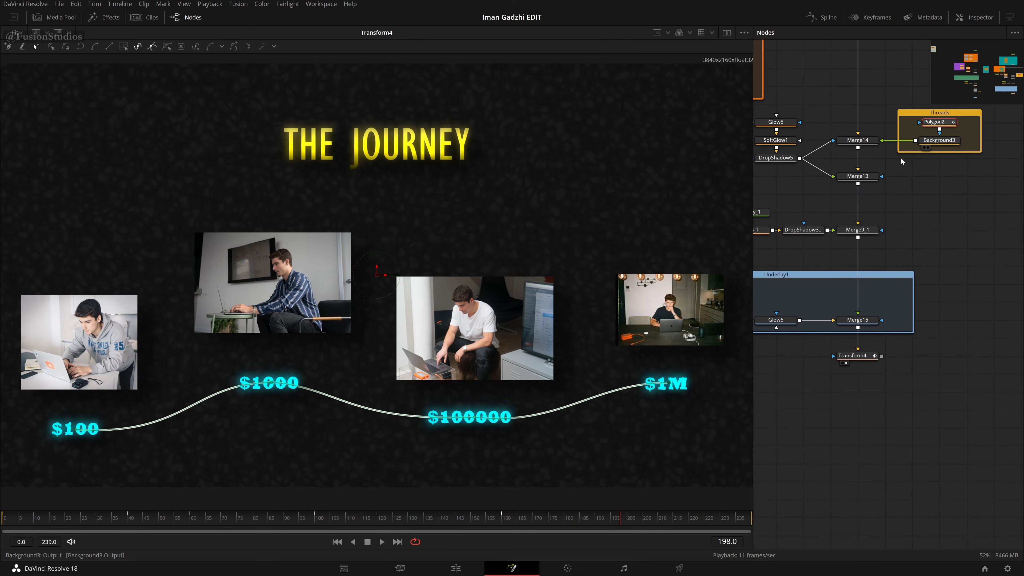
pyautogui.click(966, 23)
pyautogui.scroll(8, 514, 364)
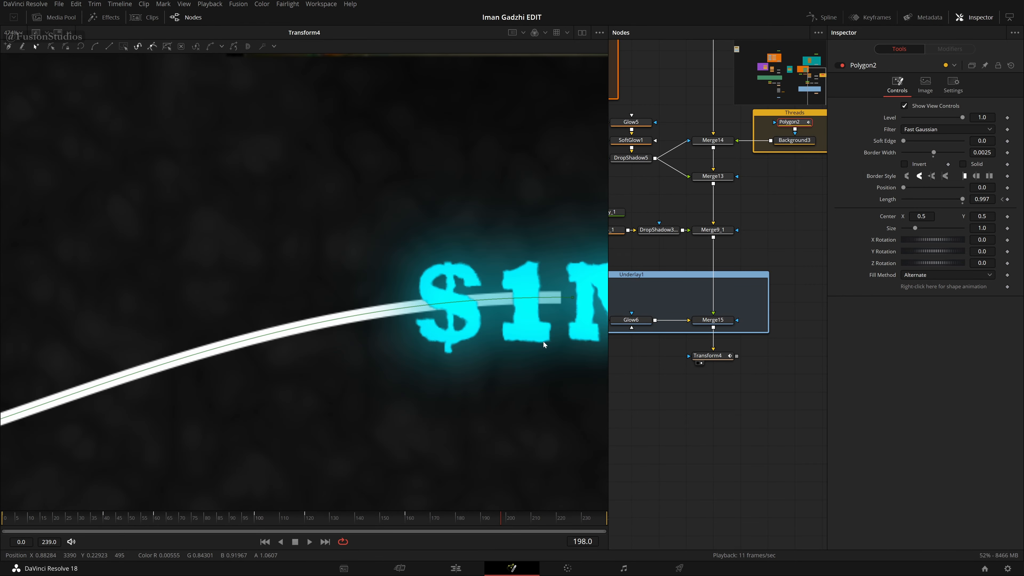
pyautogui.moveTo(543, 342); pyautogui.dragTo(413, 363)
pyautogui.click(443, 320)
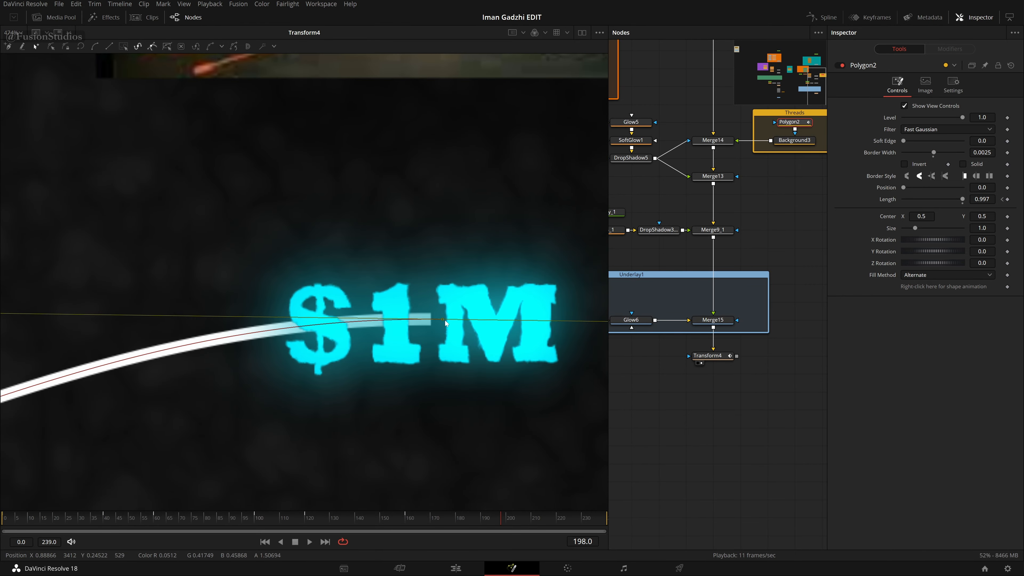
pyautogui.moveTo(443, 320)
pyautogui.mouseDown()
pyautogui.moveTo(482, 393)
pyautogui.moveTo(464, 344)
pyautogui.moveTo(449, 350)
pyautogui.moveTo(451, 366)
pyautogui.moveTo(465, 359)
pyautogui.mouseUp()
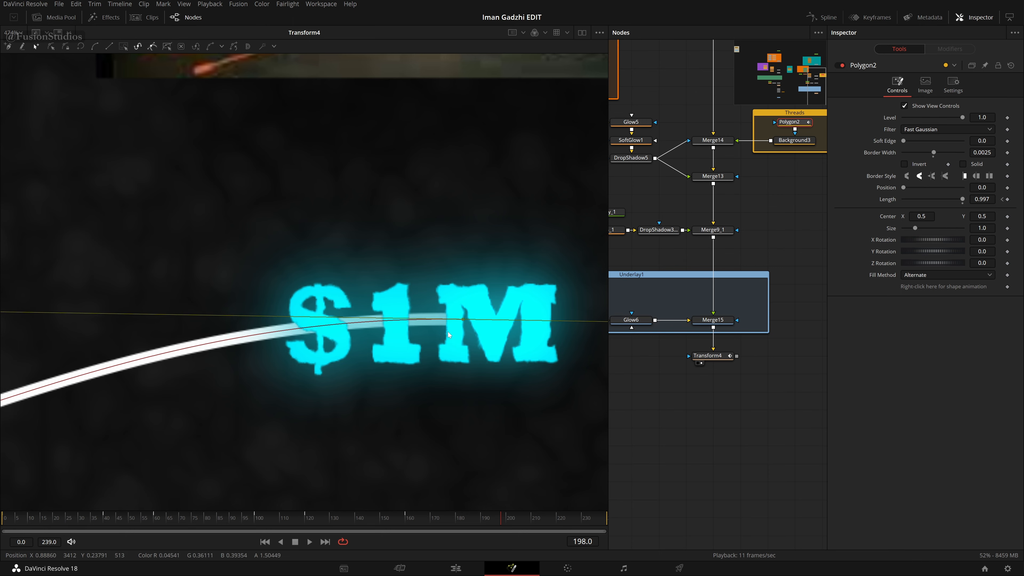
pyautogui.hotkey('ctrl', 'f')
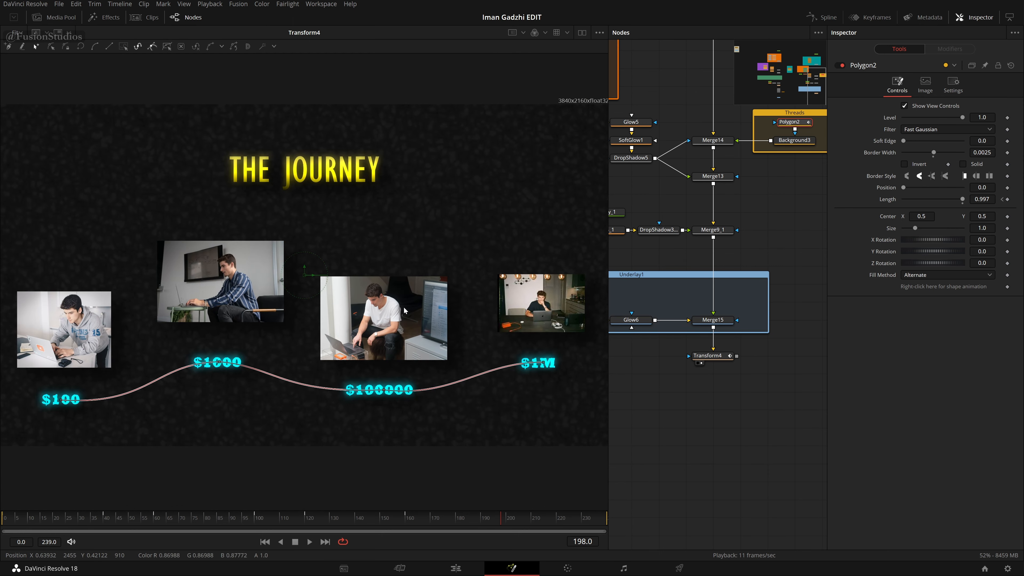
# Move the thread line's start point inward so that it begins behind the first zero of the $100 label.
pyautogui.scroll(10, 44, 408)
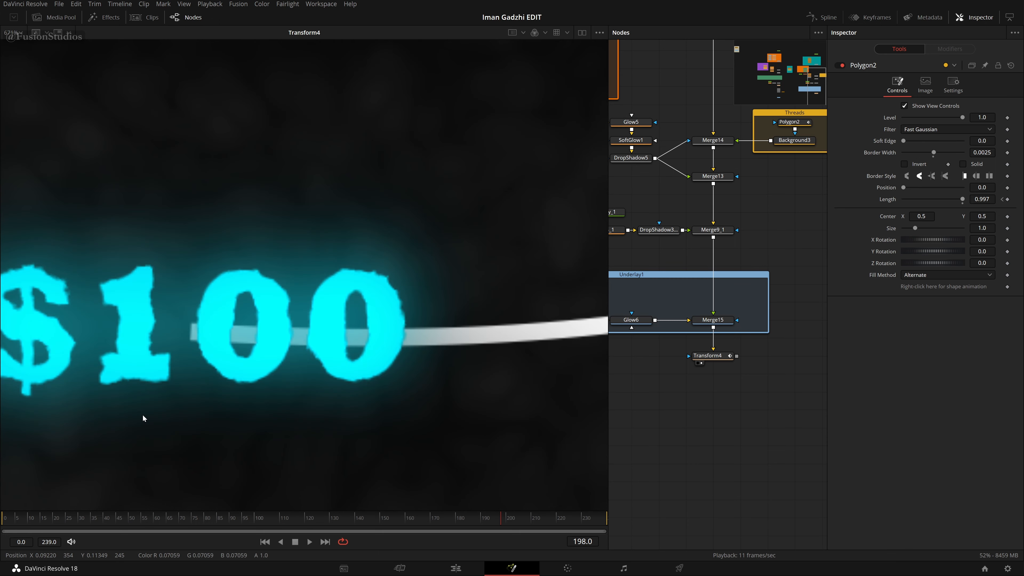
pyautogui.click(794, 123)
pyautogui.moveTo(173, 291)
pyautogui.mouseDown()
pyautogui.moveTo(206, 352)
pyautogui.moveTo(215, 330)
pyautogui.mouseUp()
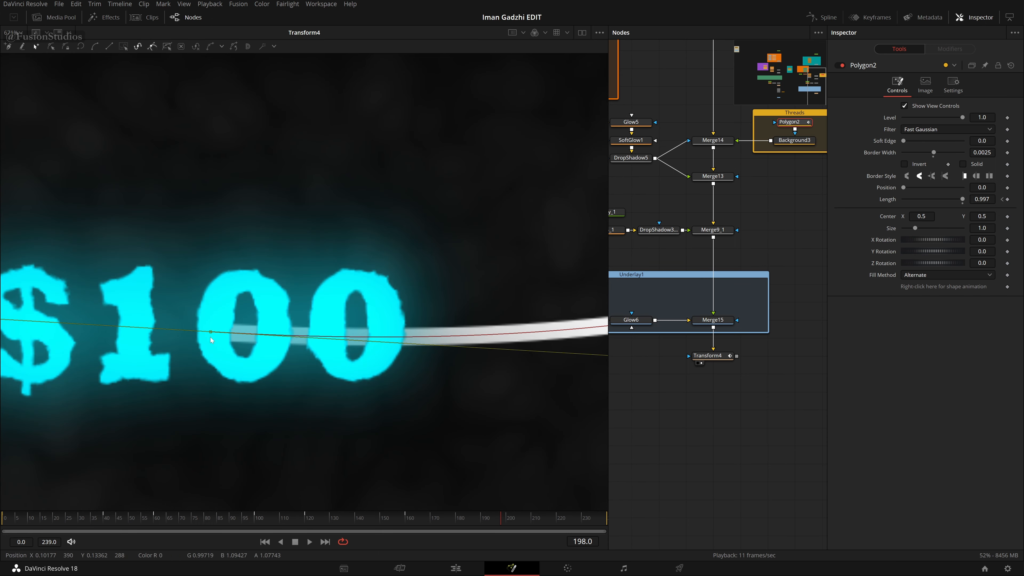
pyautogui.hotkey('ctrl', 'f')
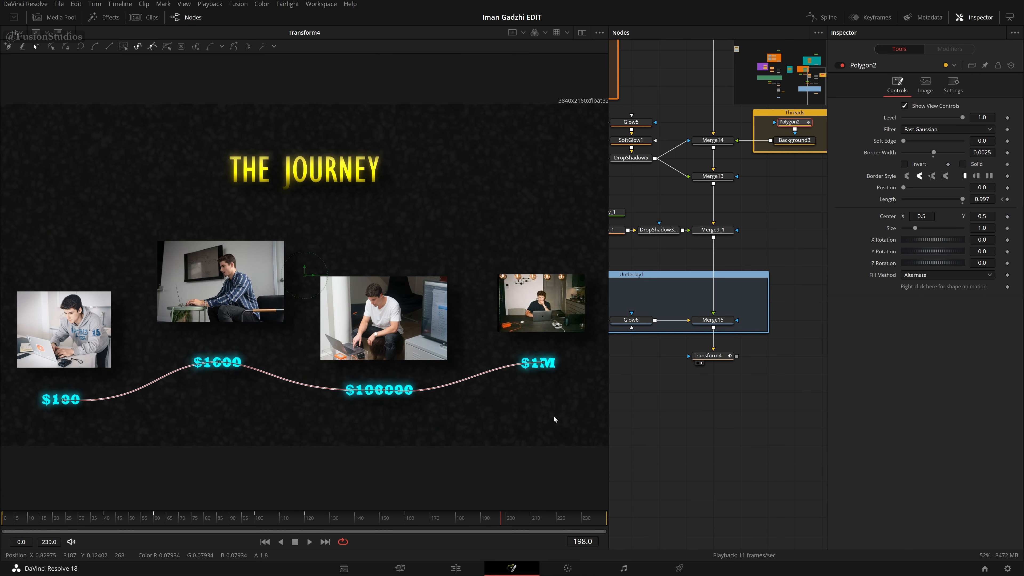
pyautogui.click(706, 418)
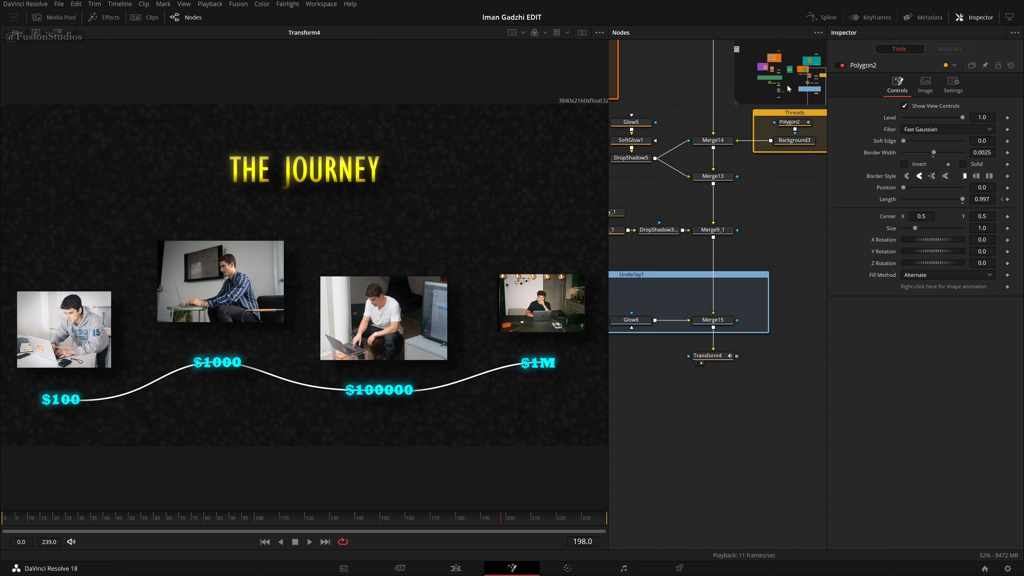
# Check the blur nodes before MediaOut1 for reference and add a Prism Blur node after Transform4.
pyautogui.moveTo(817, 90); pyautogui.dragTo(781, 90)
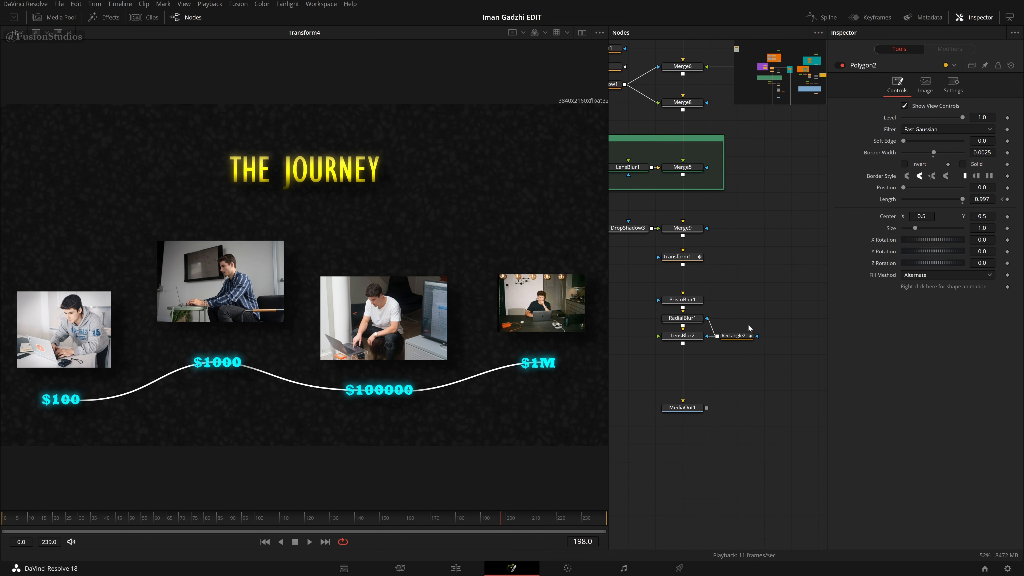
pyautogui.moveTo(746, 293); pyautogui.dragTo(687, 346)
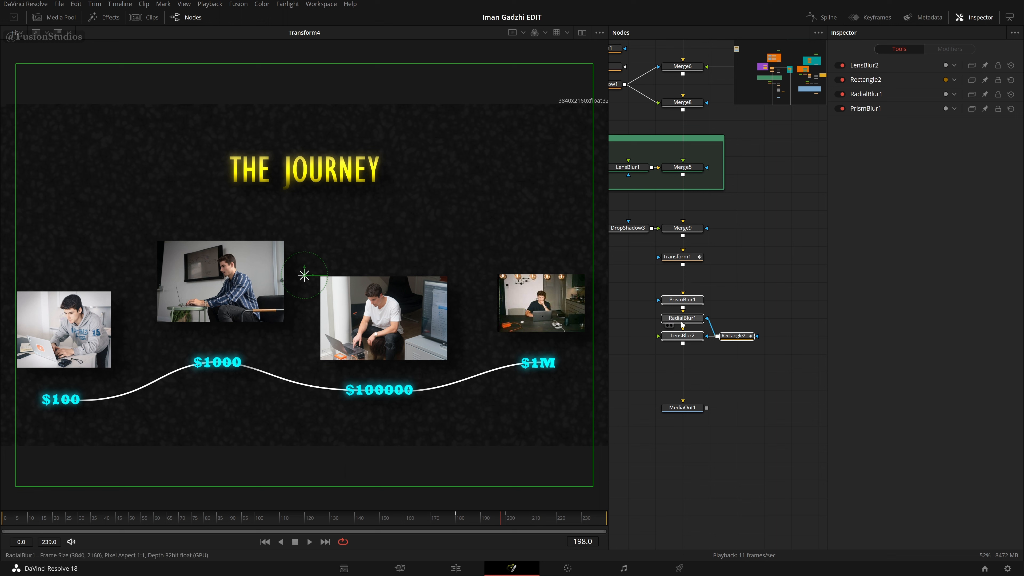
pyautogui.click(793, 84)
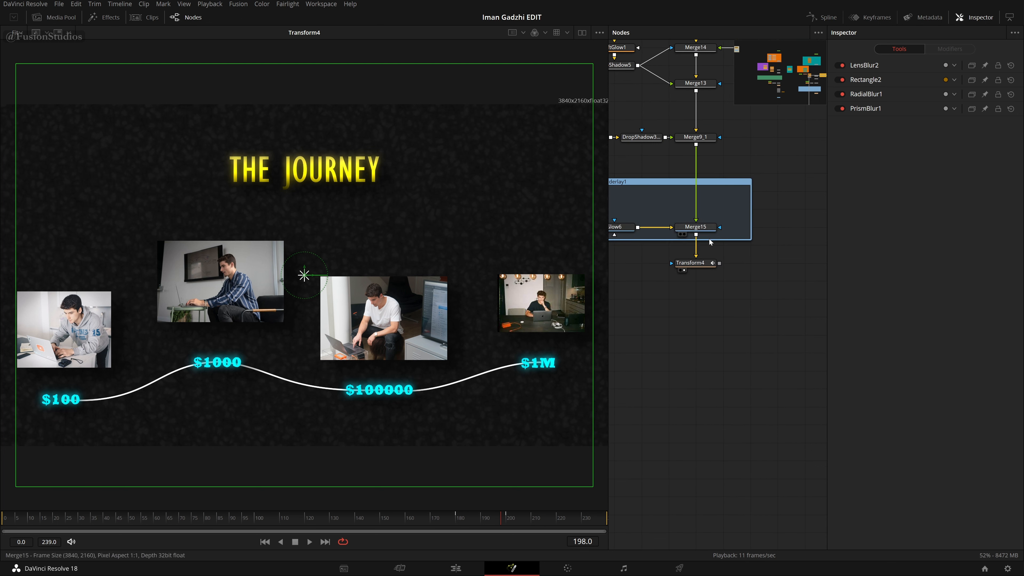
pyautogui.click(698, 267)
pyautogui.hotkey('shift', 'space')
pyautogui.write('xf')
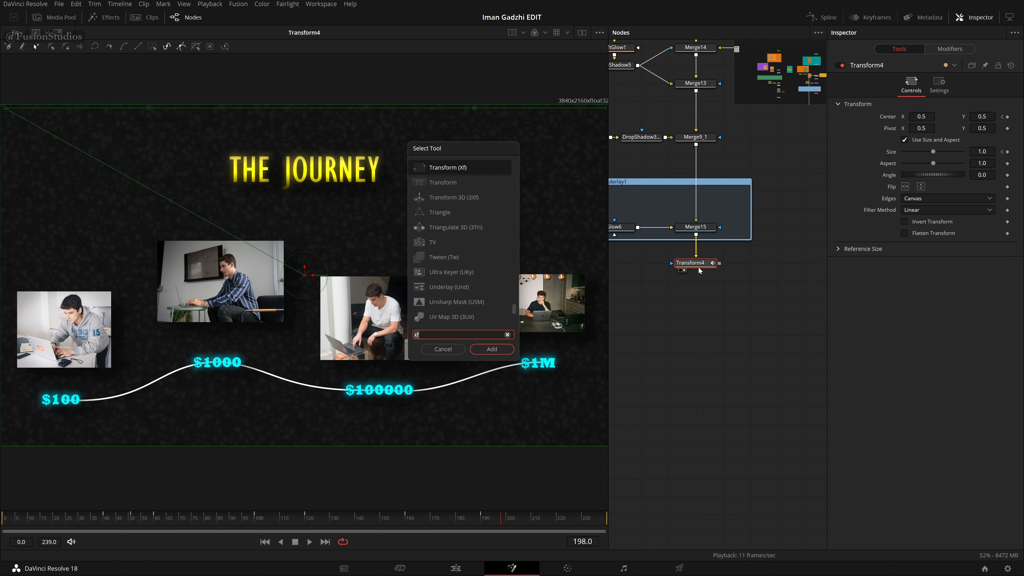
pyautogui.press('BackSpace')
pyautogui.press('BackSpace')
pyautogui.write('[pr')
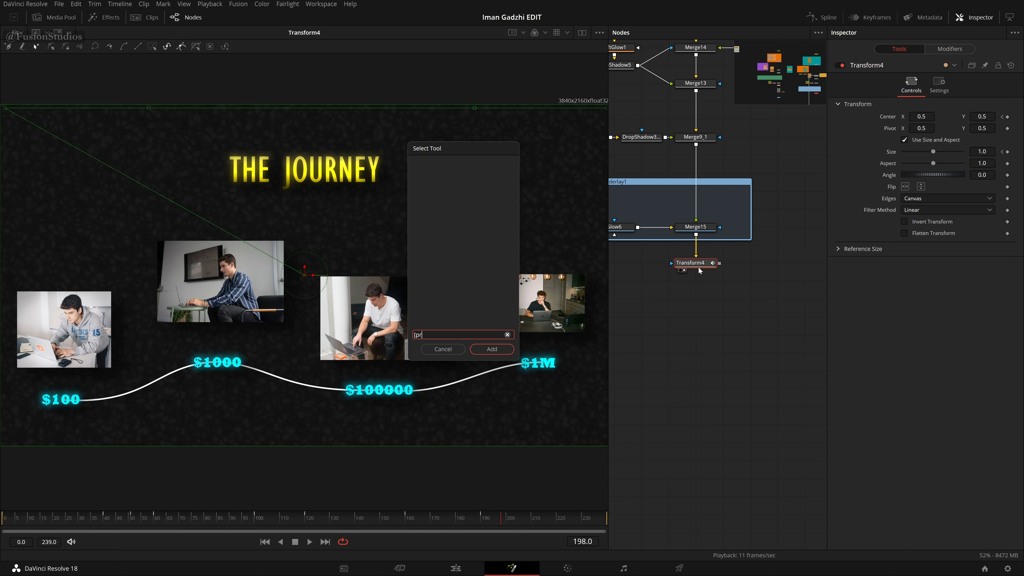
pyautogui.press('BackSpace')
pyautogui.press('BackSpace')
pyautogui.press('BackSpace')
pyautogui.write('pr')
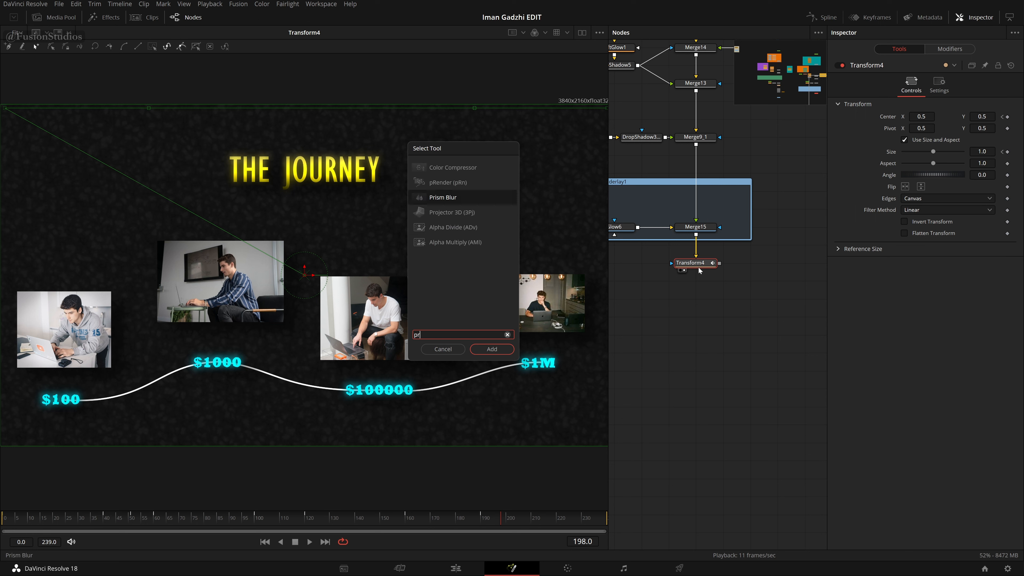
pyautogui.press('Return')
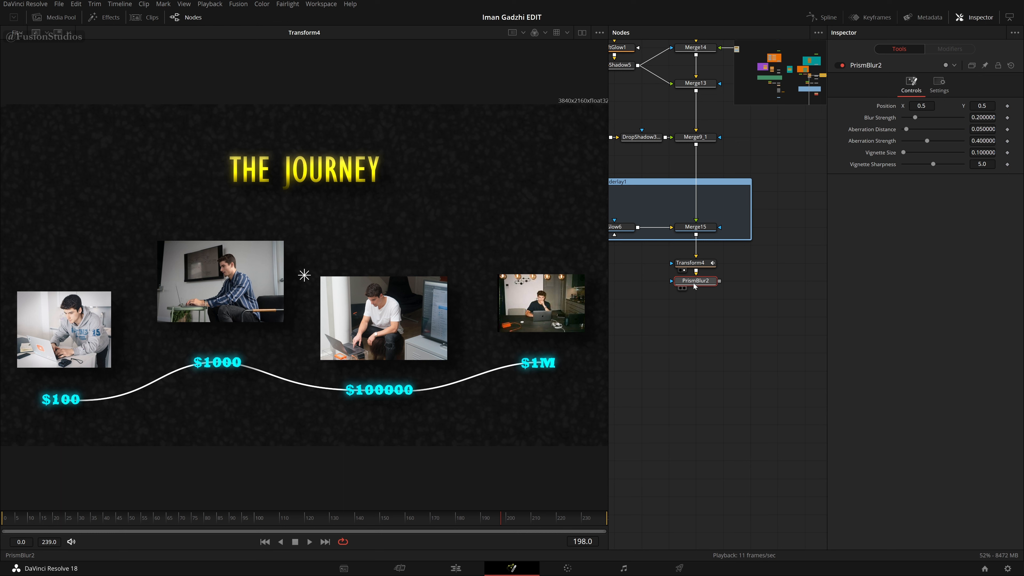
# View PrismBlur2 and set its Blur Strength to 0, Aberration Strength to 1.0 and Aberration Distance to 0.01.
pyautogui.moveTo(895, 125); pyautogui.dragTo(973, 130)
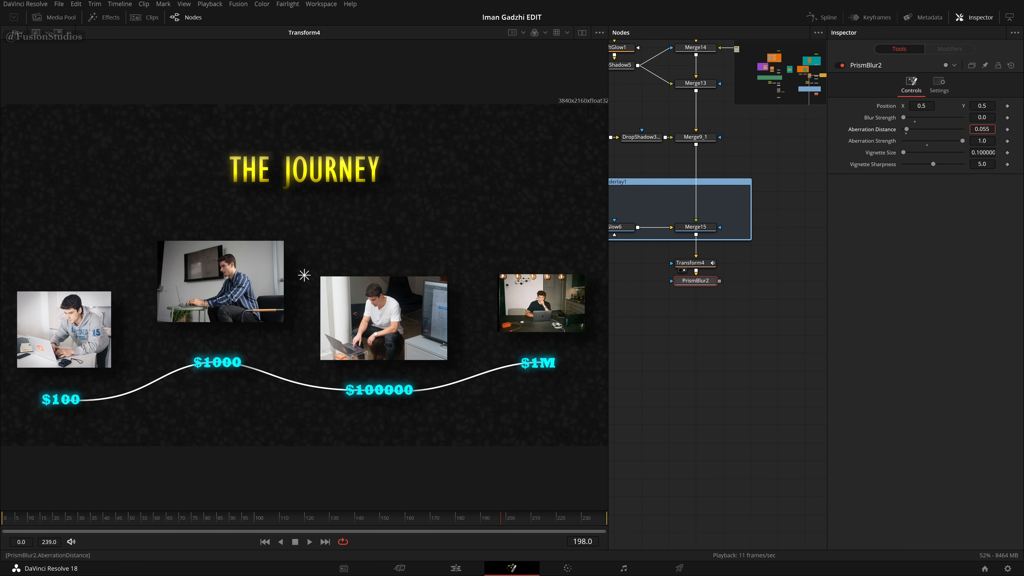
pyautogui.moveTo(696, 281); pyautogui.dragTo(485, 297)
pyautogui.moveTo(982, 129); pyautogui.dragTo(964, 129)
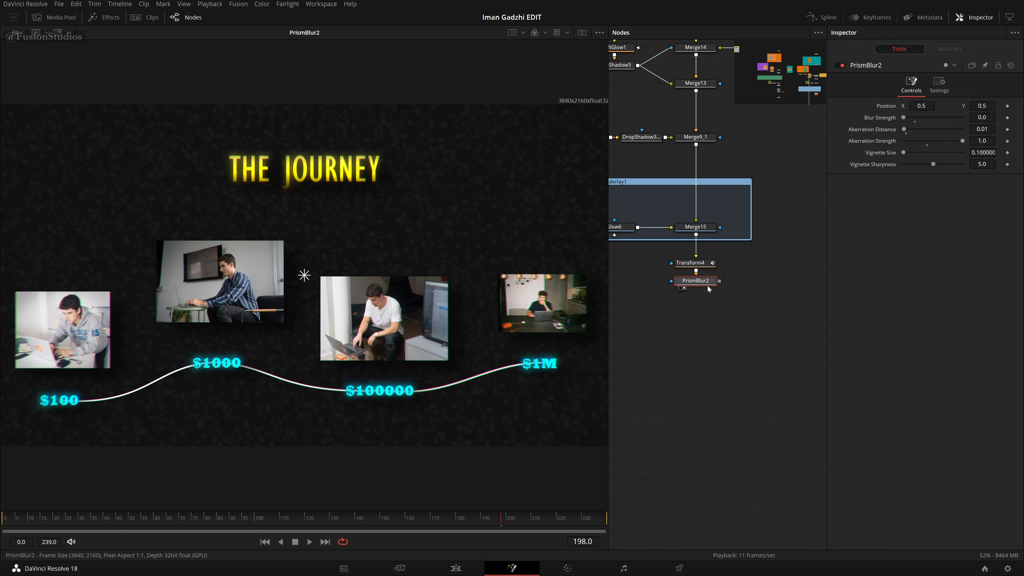
# Add a Radial Blur node after PrismBlur2.
pyautogui.hotkey('shift', 'space')
pyautogui.write('pr')
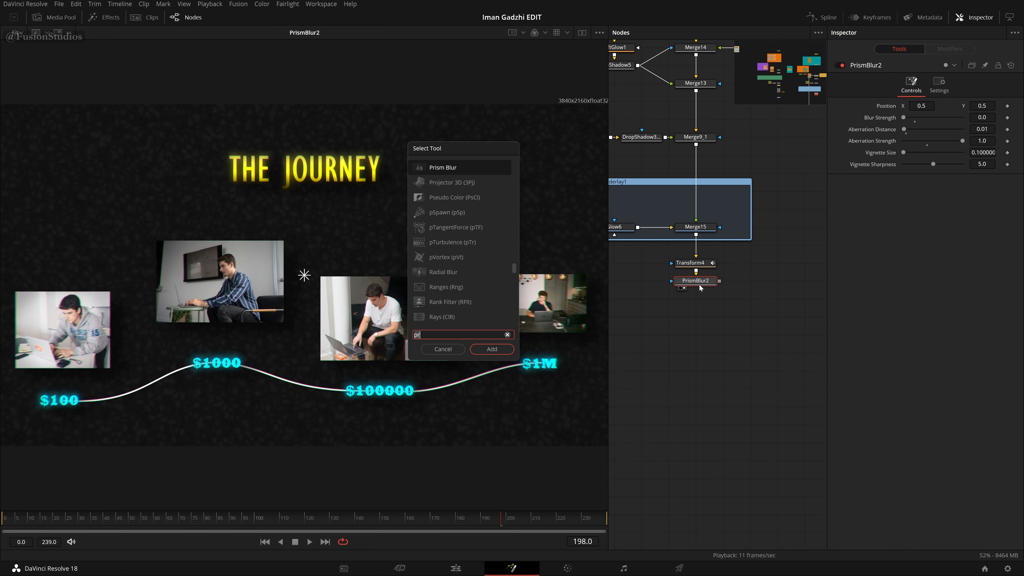
pyautogui.press('BackSpace')
pyautogui.press('BackSpace')
pyautogui.write('radial')
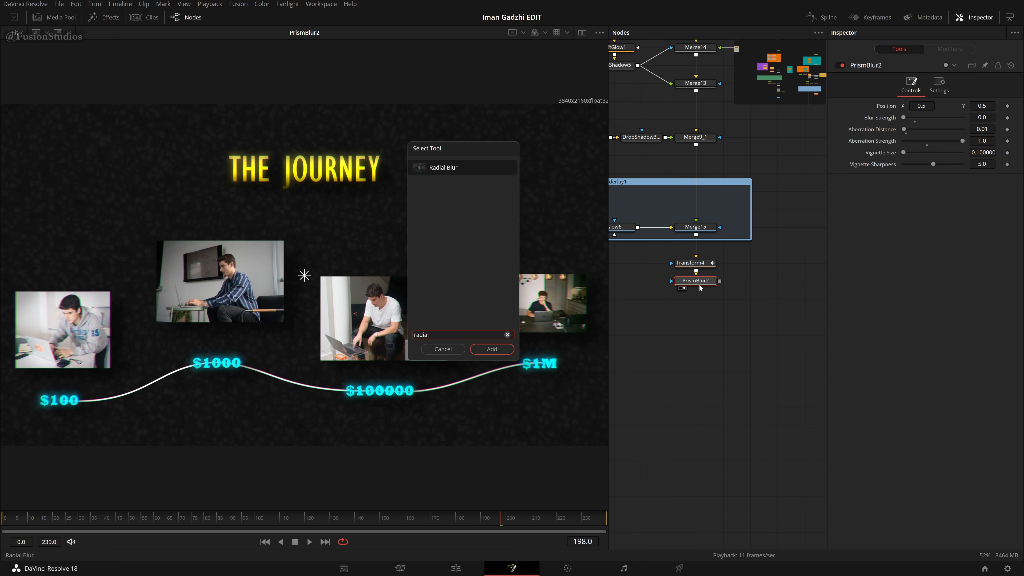
pyautogui.press('Return')
# Add a Lens Blur node after RadialBlur2 and show its output in the viewer.
pyautogui.hotkey('shift', 'space')
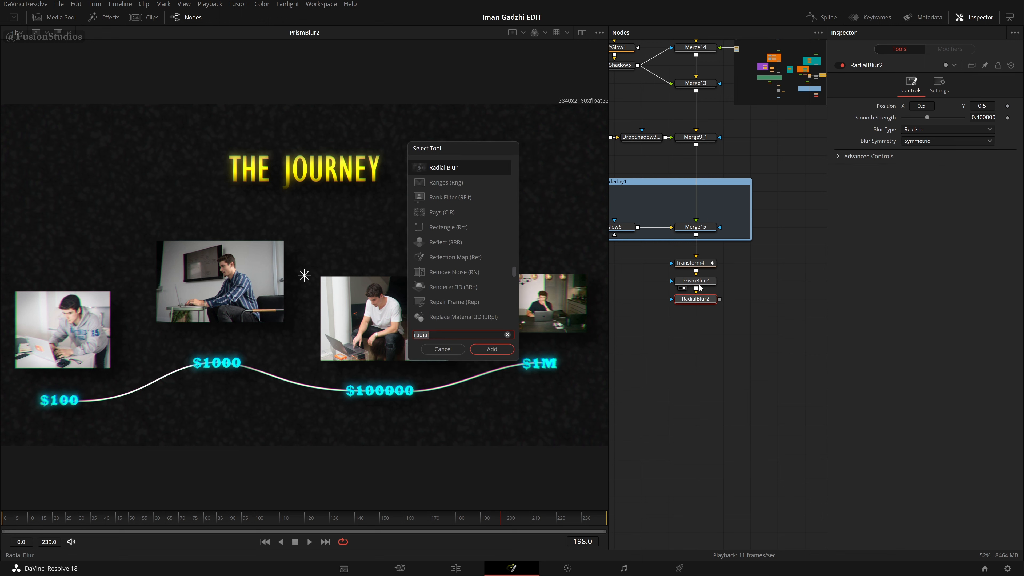
pyautogui.write('lens')
pyautogui.press('Return')
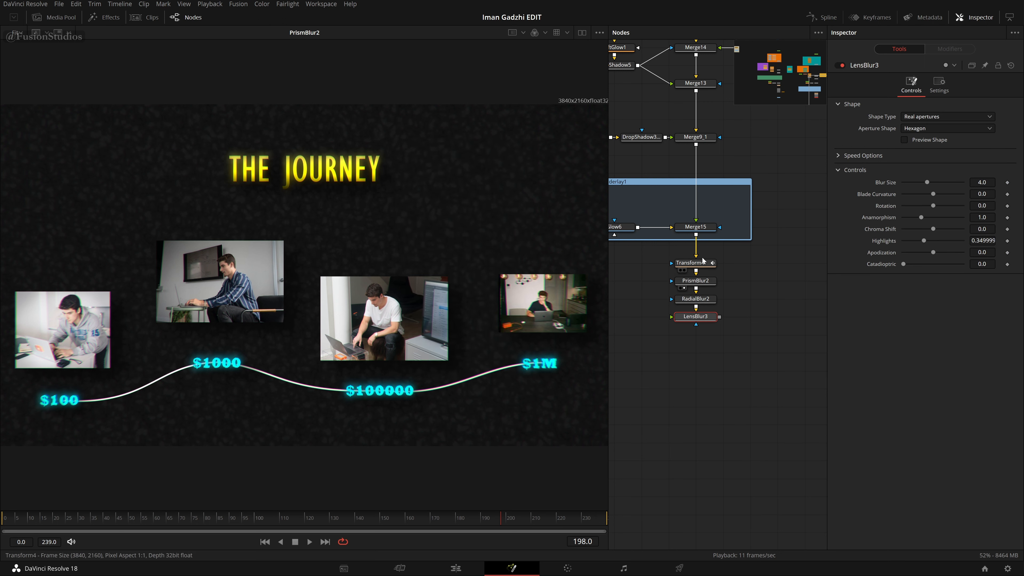
pyautogui.press('1')
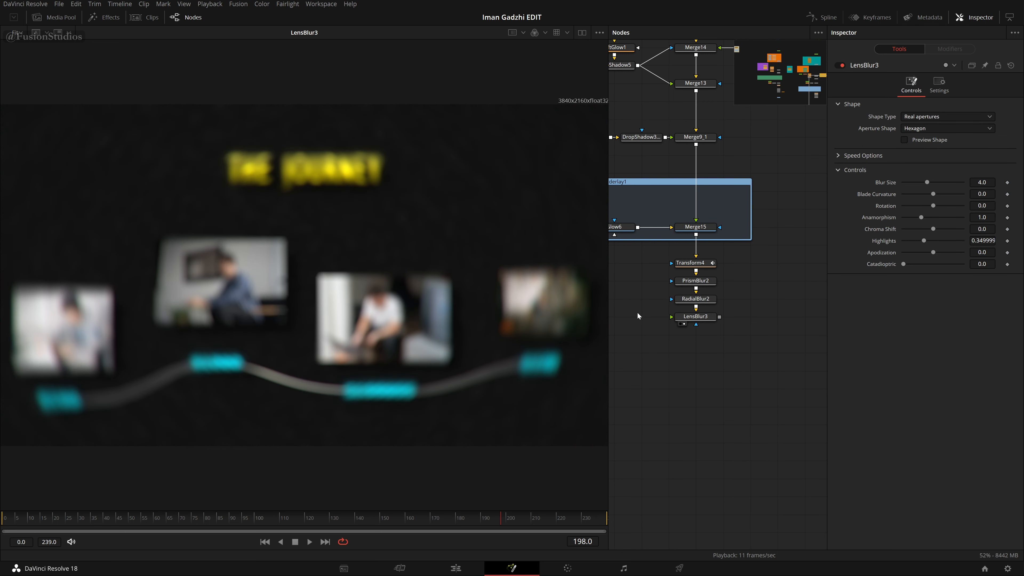
# Go to the first frame and add a separate Rectangle mask node beside the blur nodes.
pyautogui.click(703, 299)
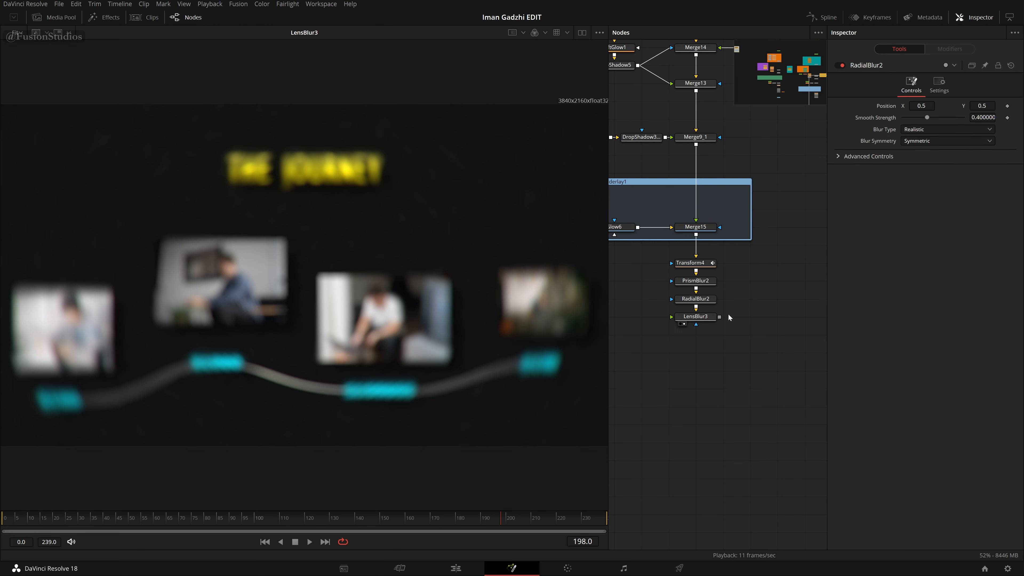
pyautogui.click(265, 541)
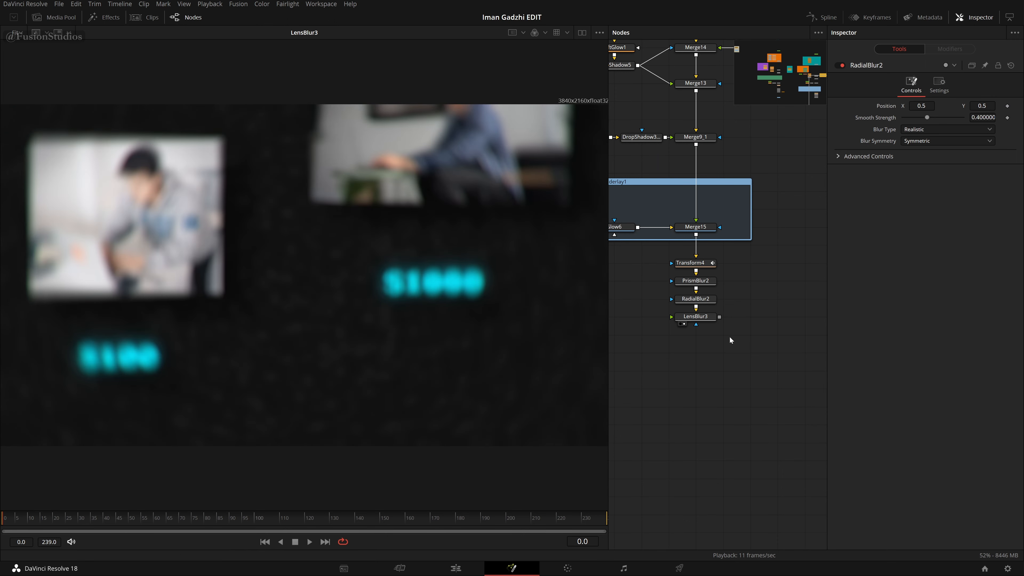
pyautogui.hotkey('shift', 'space')
pyautogui.write('lensrec')
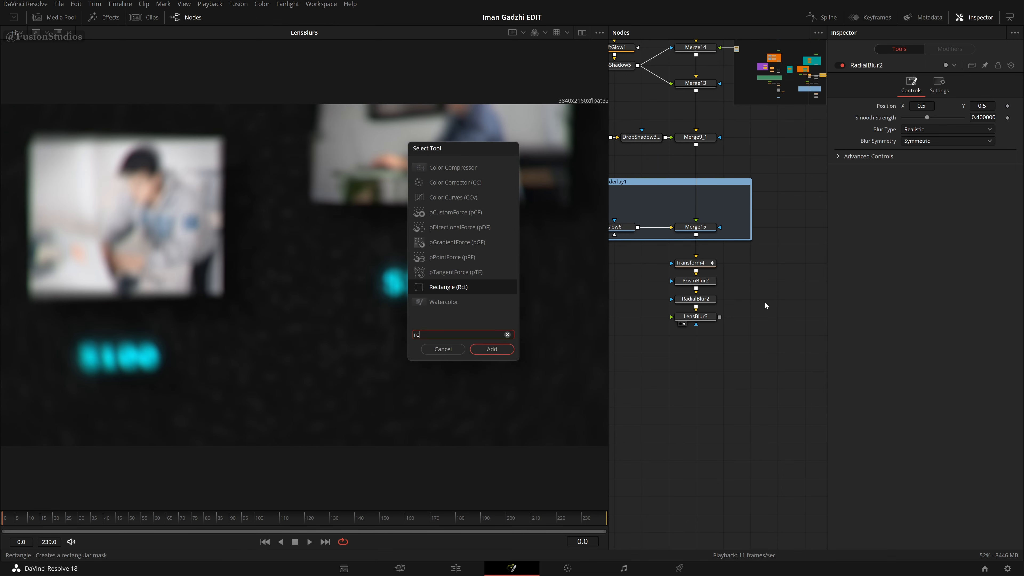
pyautogui.press('Return')
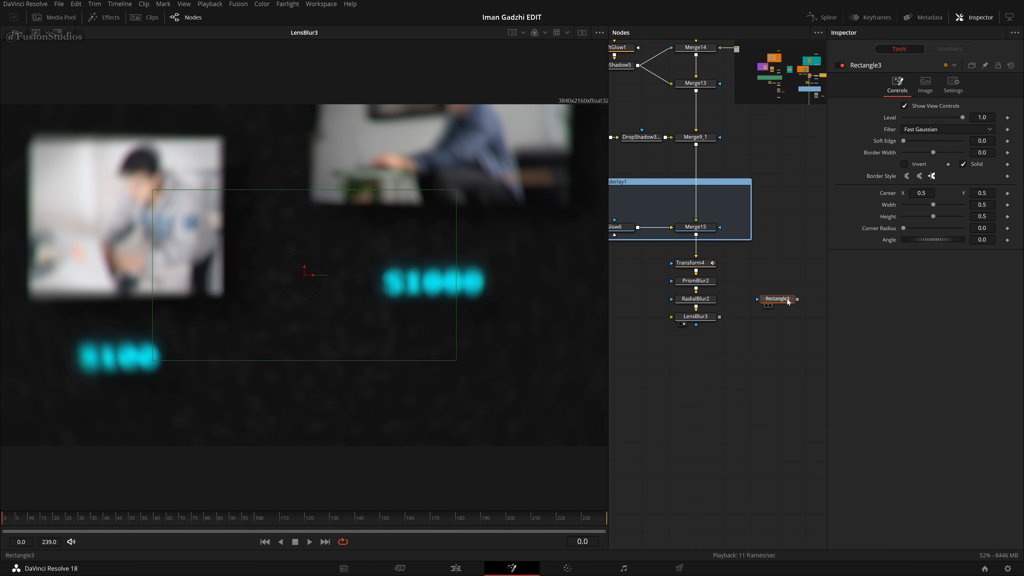
# Stretch the rectangle mask vertically beyond the frame to a height of about 1.155, with LensBlur3 in the viewer.
pyautogui.moveTo(788, 299); pyautogui.dragTo(363, 286)
pyautogui.moveTo(683, 318); pyautogui.dragTo(488, 303)
pyautogui.moveTo(308, 360); pyautogui.dragTo(286, 380)
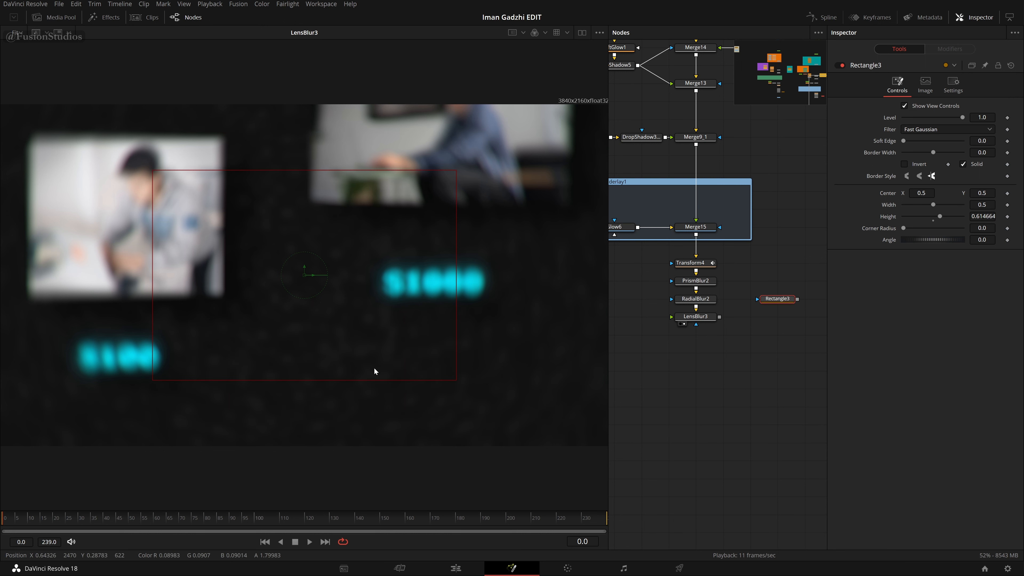
pyautogui.moveTo(334, 380); pyautogui.dragTo(299, 475)
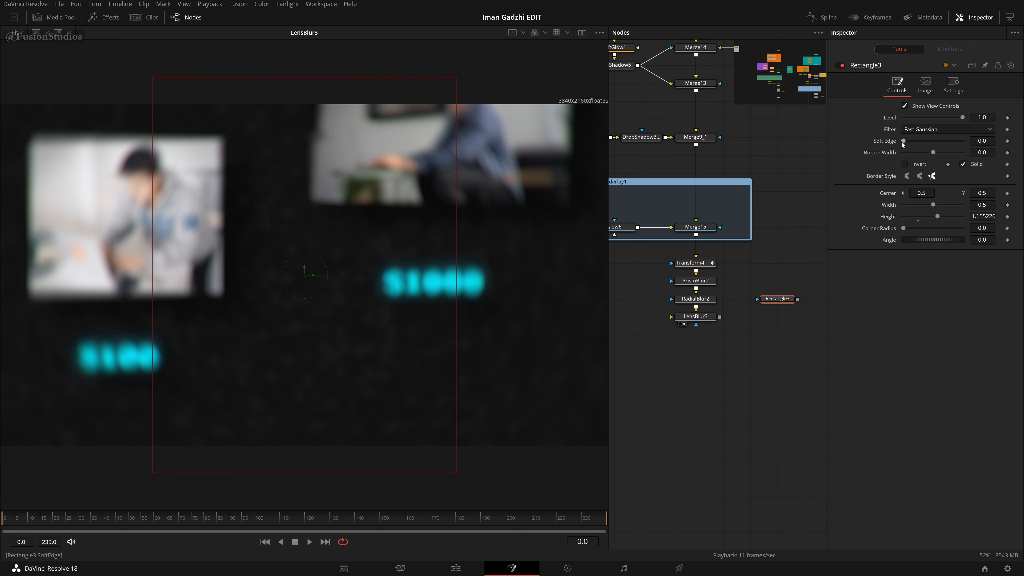
# Invert the rectangle mask with a Soft Edge of 0.2, and connect it as the mask of RadialBlur2 and LensBlur3.
pyautogui.moveTo(777, 298); pyautogui.dragTo(352, 264)
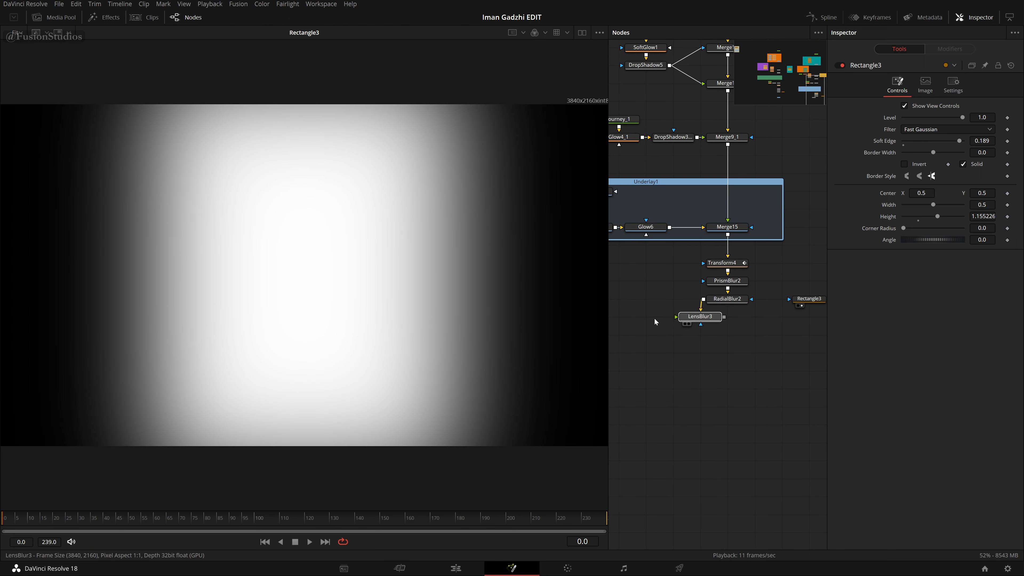
pyautogui.click(712, 323)
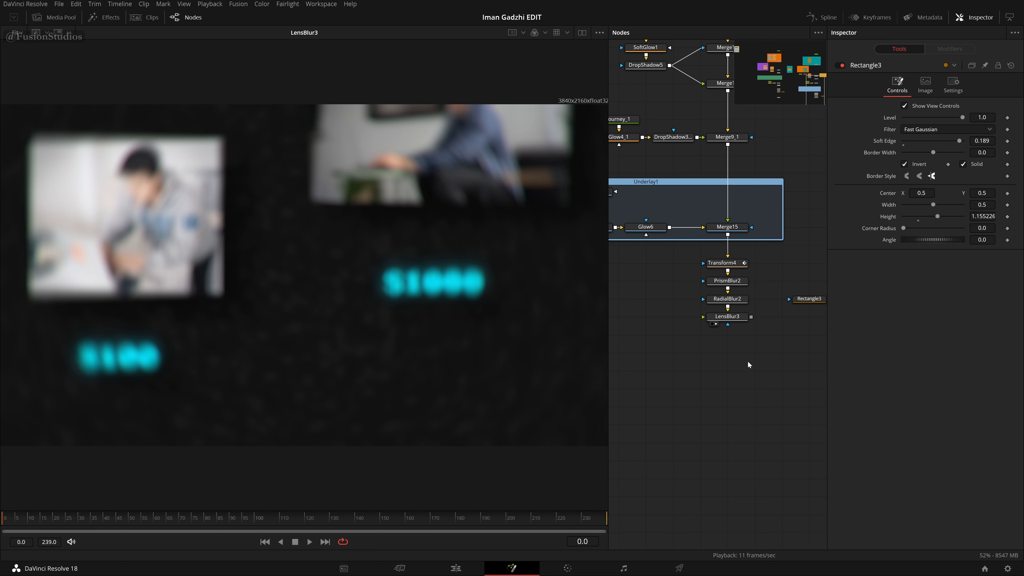
pyautogui.moveTo(782, 322); pyautogui.dragTo(694, 302)
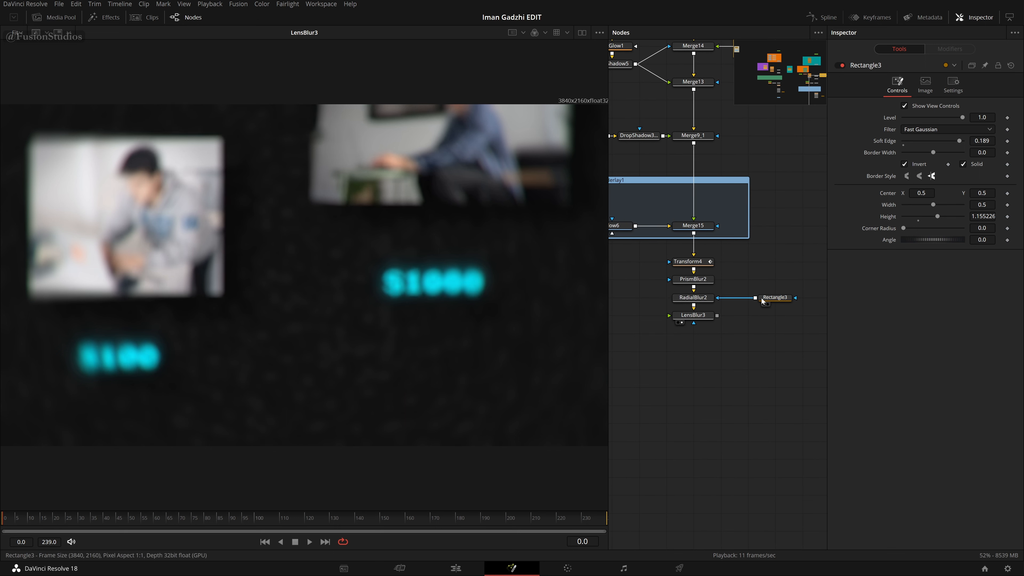
pyautogui.moveTo(756, 298); pyautogui.dragTo(694, 324)
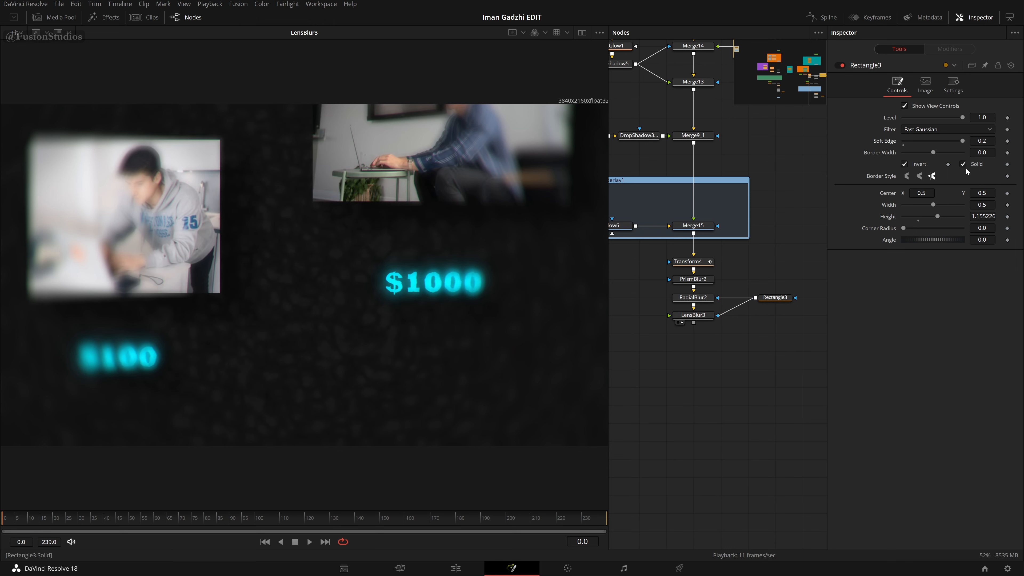
# Reduce RadialBlur2's Smooth Strength to about 0.211, checking the effect at frame 58.
pyautogui.click(694, 297)
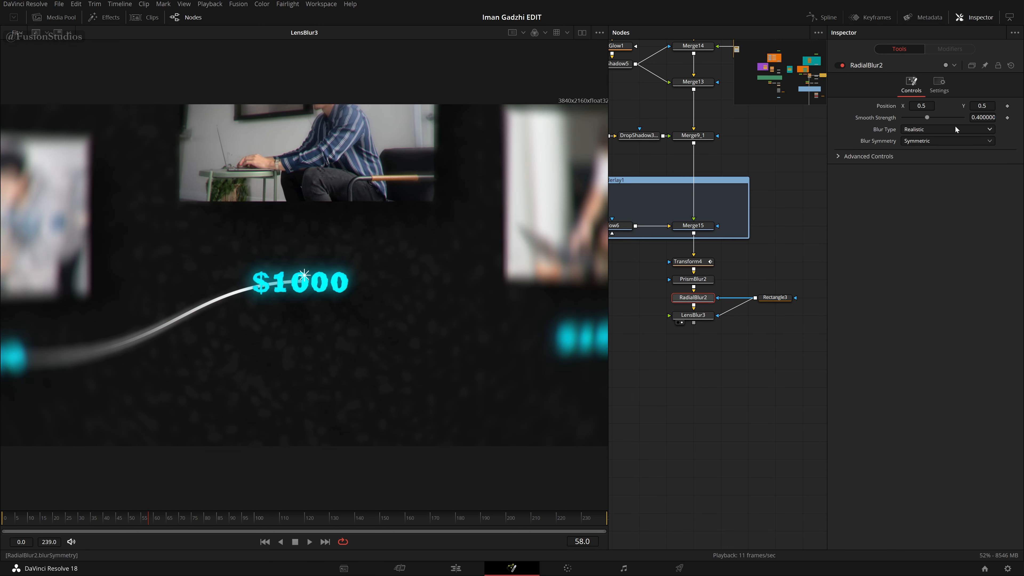
pyautogui.moveTo(982, 117); pyautogui.dragTo(909, 117)
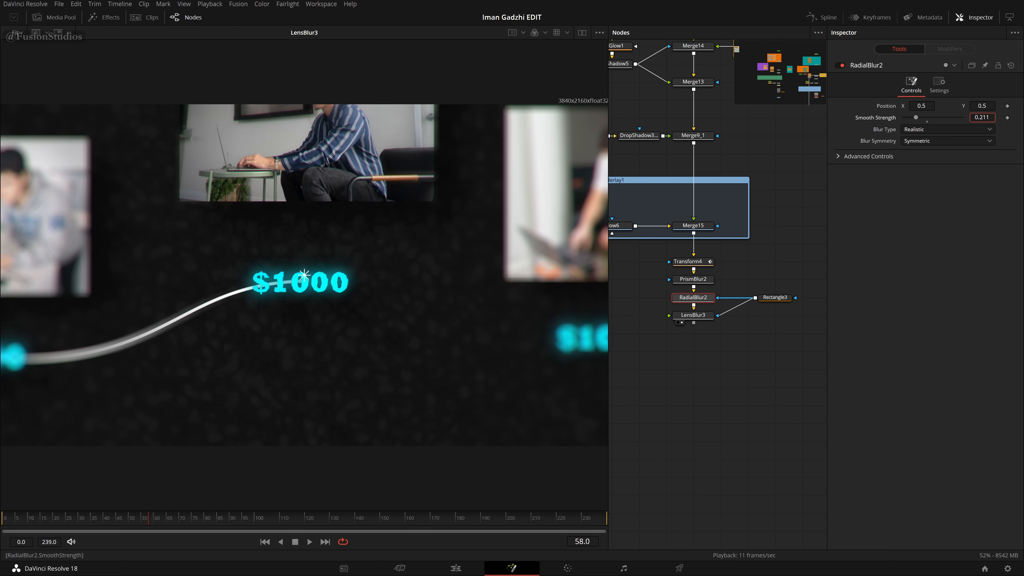
pyautogui.moveTo(930, 123); pyautogui.dragTo(927, 122)
# Align the Rectangle3 mask node beside LensBlur3 and set LensBlur3's Blur Size to 2.0.
pyautogui.click(693, 315)
pyautogui.moveTo(796, 298); pyautogui.dragTo(796, 315)
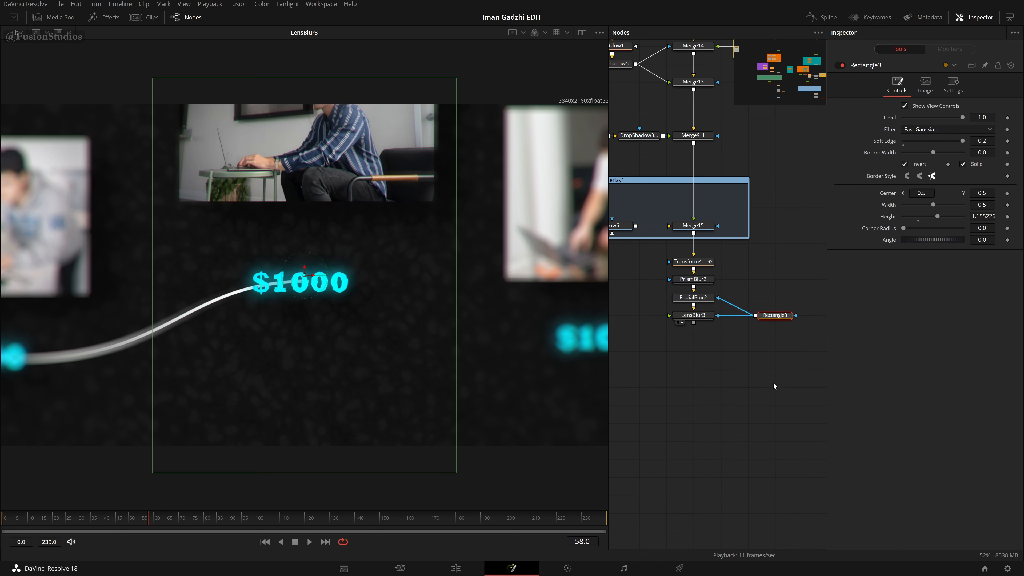
pyautogui.click(698, 317)
pyautogui.moveTo(913, 182); pyautogui.dragTo(975, 183)
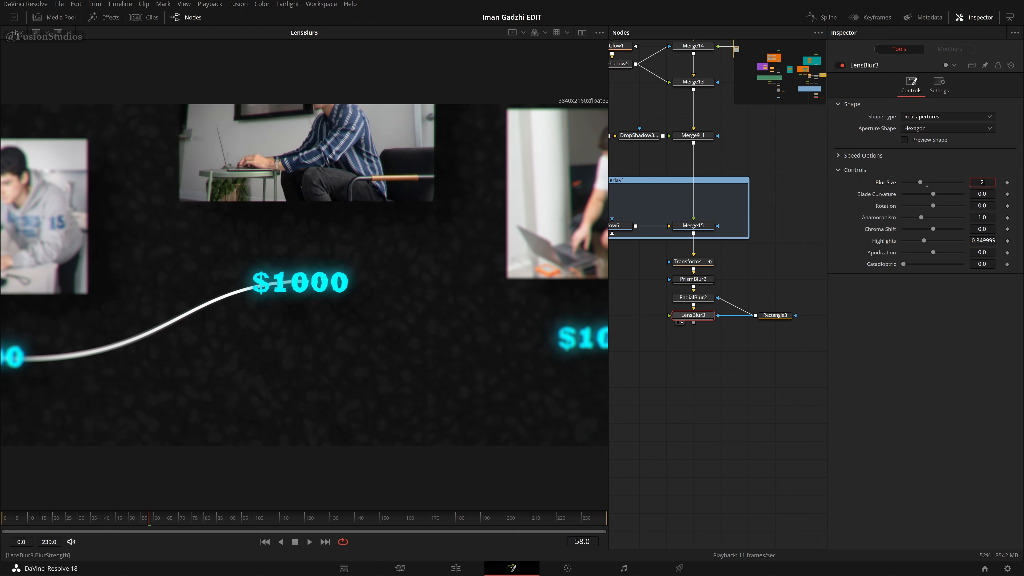
pyautogui.press('Return')
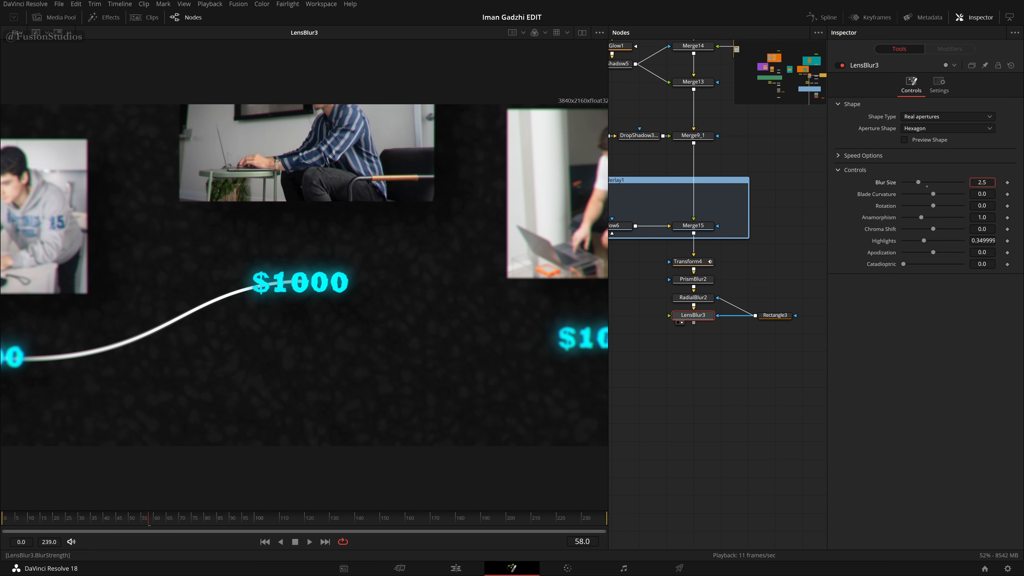
pyautogui.write('2')
pyautogui.press('Tab')
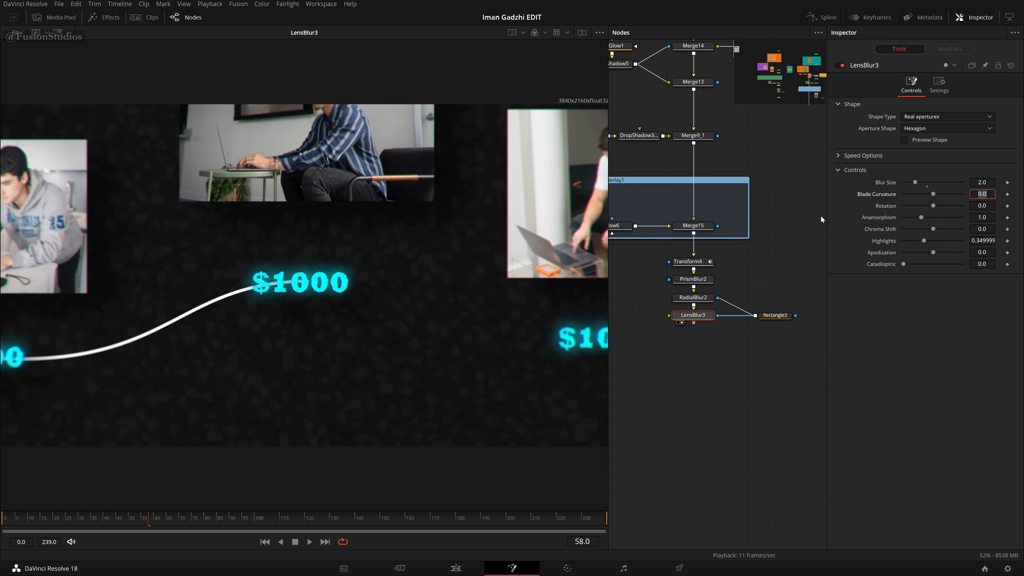
pyautogui.click(777, 287)
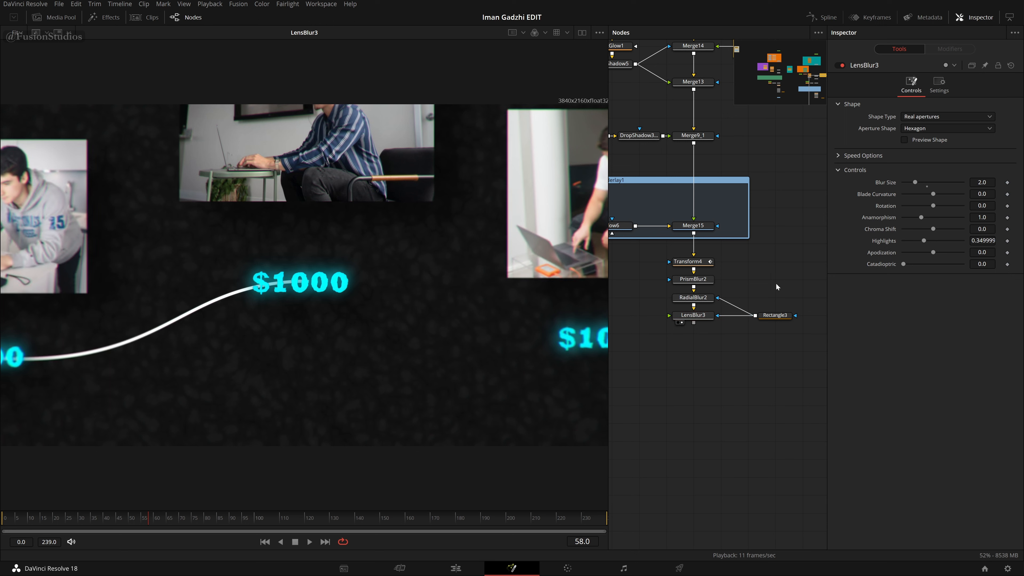
# Add a Media Out node after LensBlur3 and place it slightly below the blur chain.
pyautogui.click(701, 320)
pyautogui.hotkey('shift', 'space')
pyautogui.write('media')
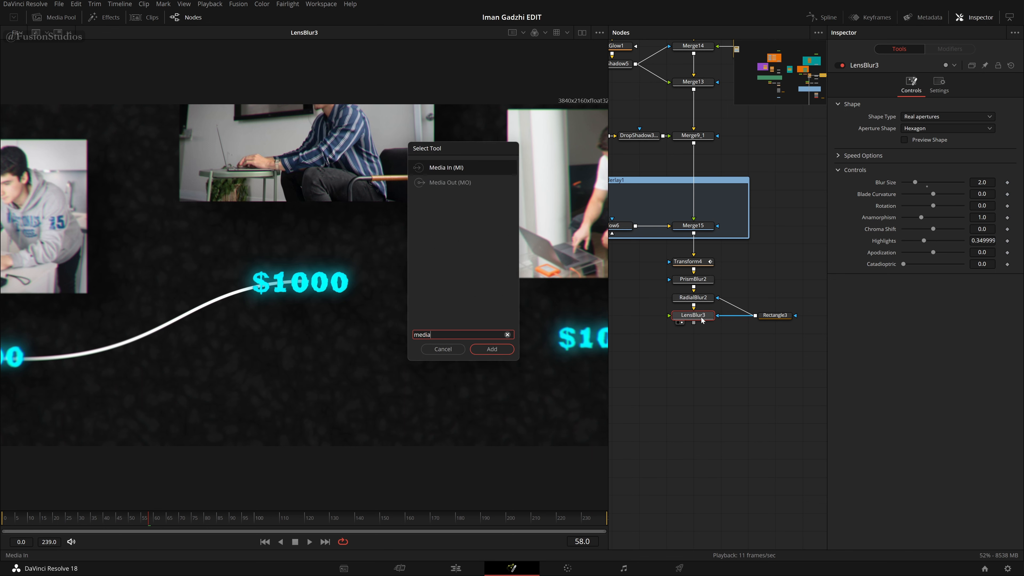
pyautogui.press('Down')
pyautogui.press('Return')
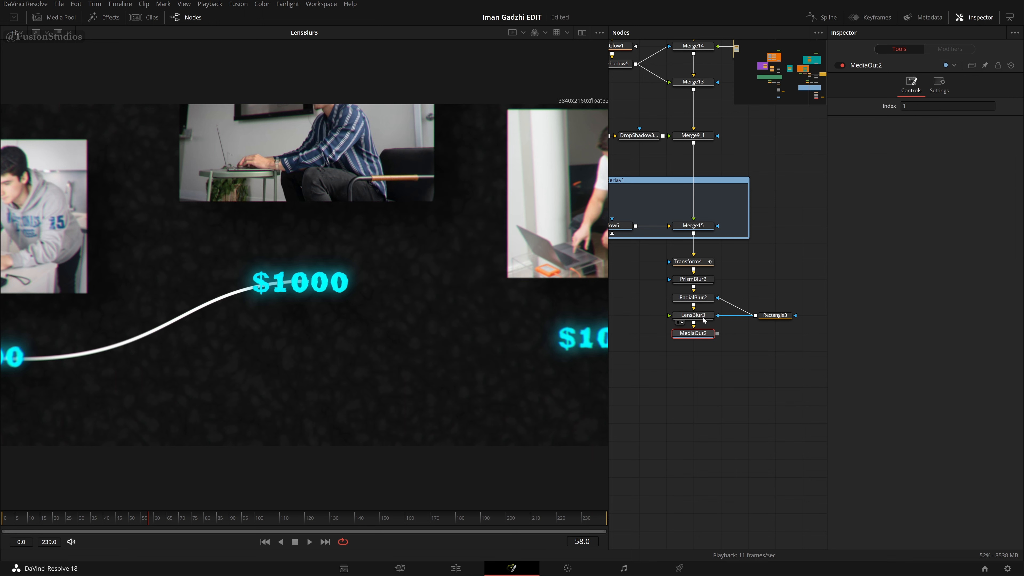
pyautogui.moveTo(703, 334); pyautogui.dragTo(706, 352)
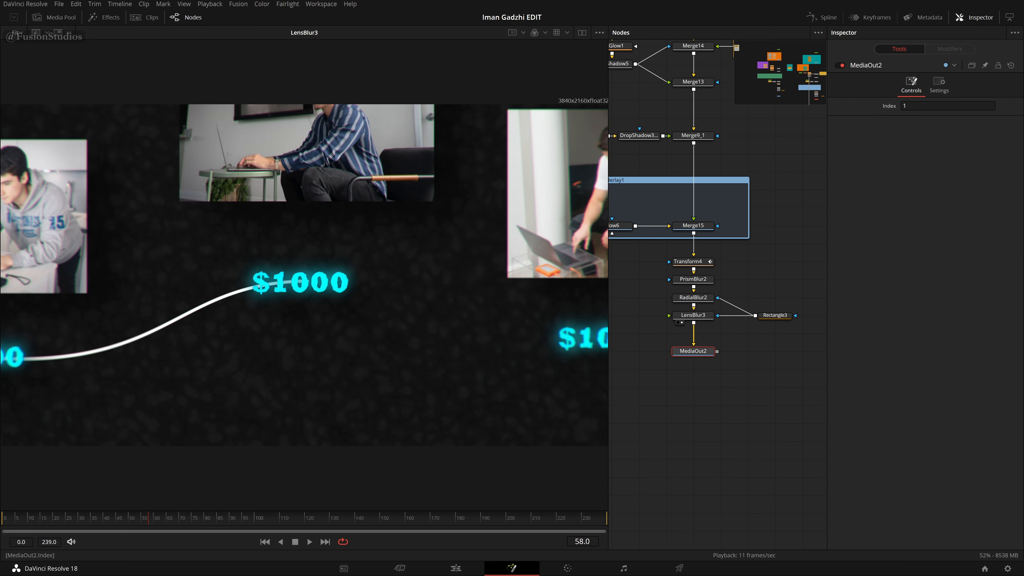
pyautogui.click(935, 105)
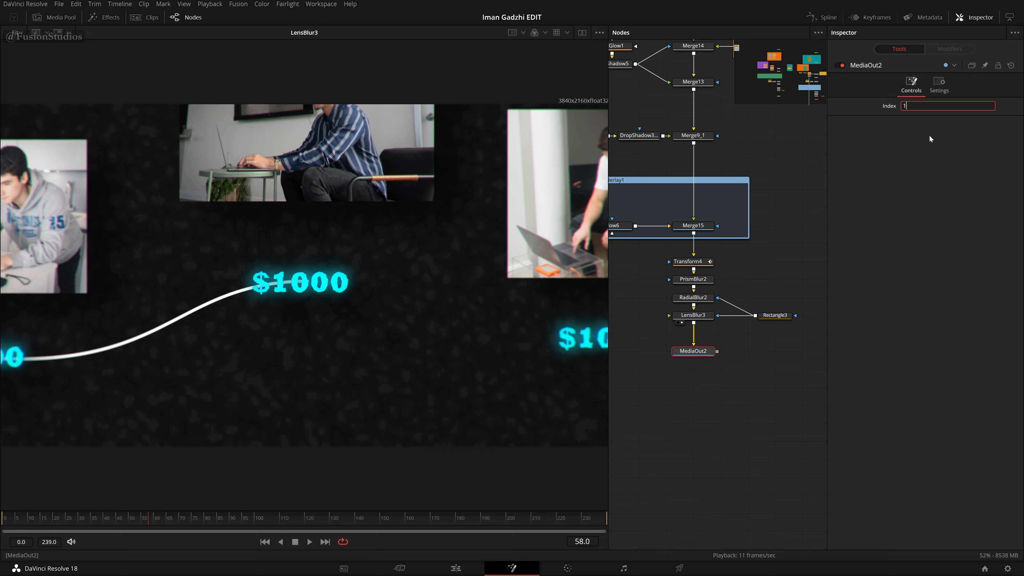
pyautogui.moveTo(921, 106); pyautogui.dragTo(883, 111)
pyautogui.click(740, 278)
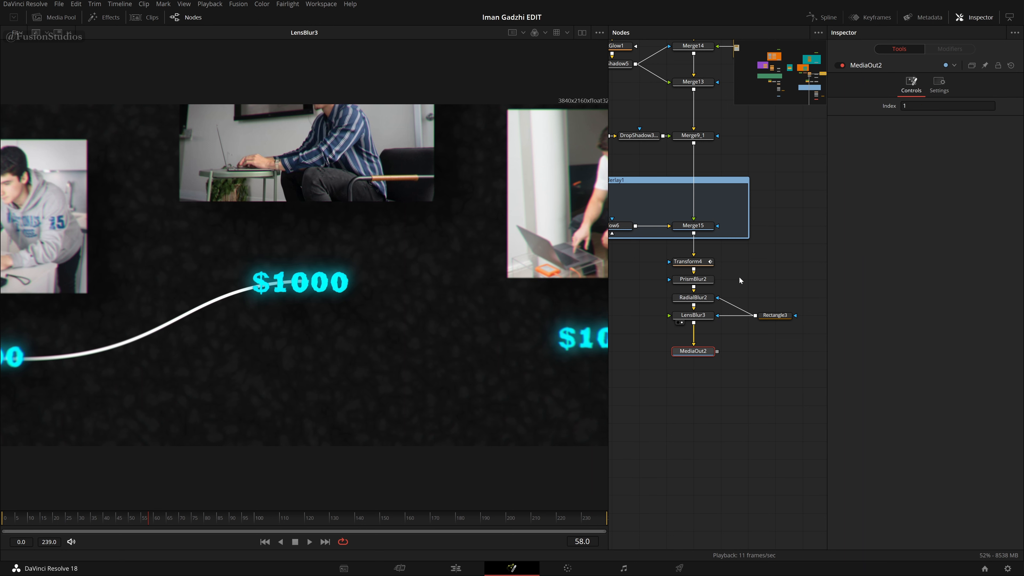
# Show the new Media Out node in the viewer and play the composition from the first frame.
pyautogui.click(682, 359)
pyautogui.press('Home')
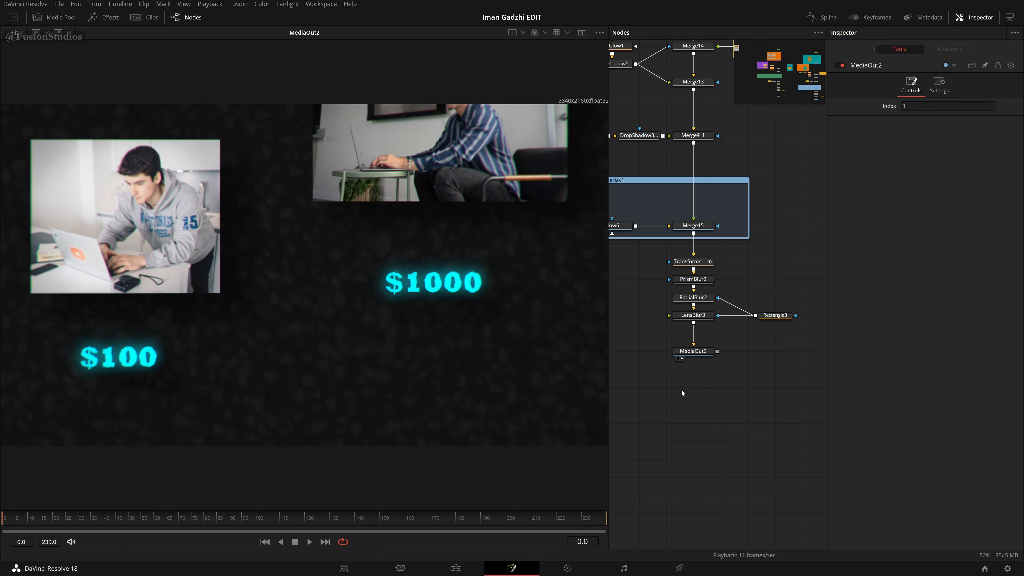
pyautogui.press('space')
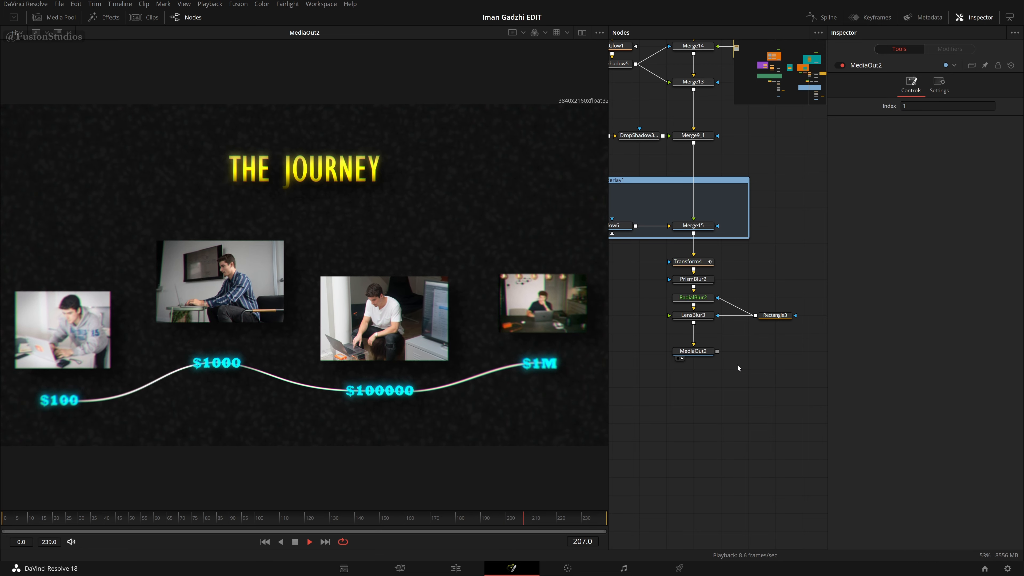
pyautogui.press('space')
# Keyframe the rectangle mask's Width from 0.5 at frame 160 to 1.0 at frame 180, matching Transform4's final zoom-out.
pyautogui.click(778, 318)
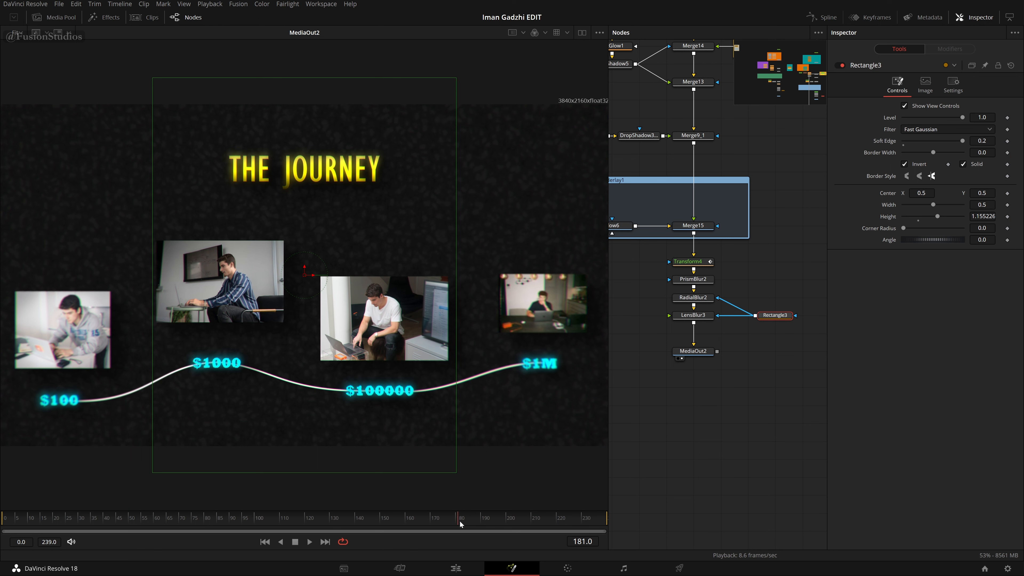
pyautogui.click(431, 522)
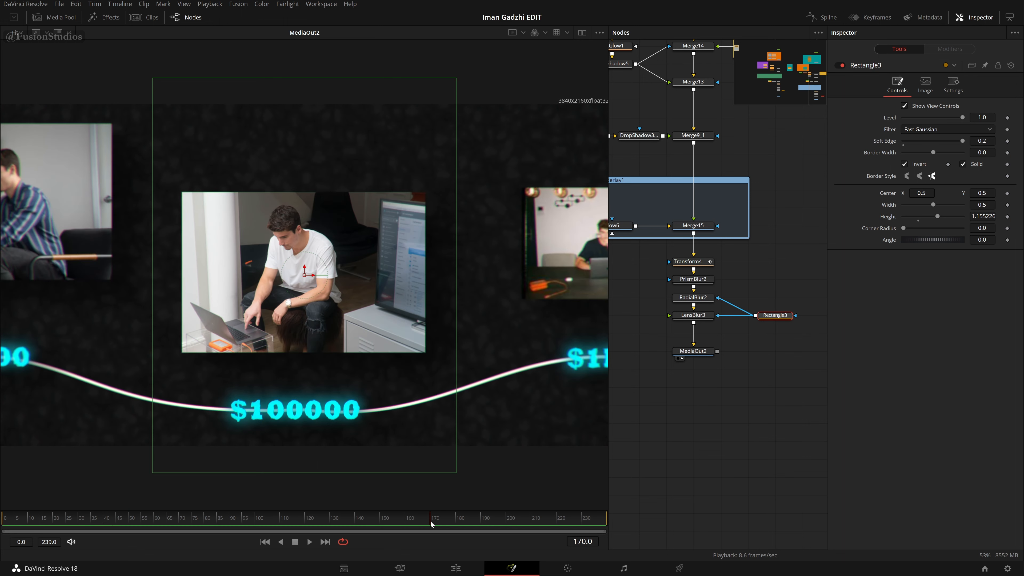
pyautogui.moveTo(431, 522); pyautogui.dragTo(420, 520)
pyautogui.click(690, 262)
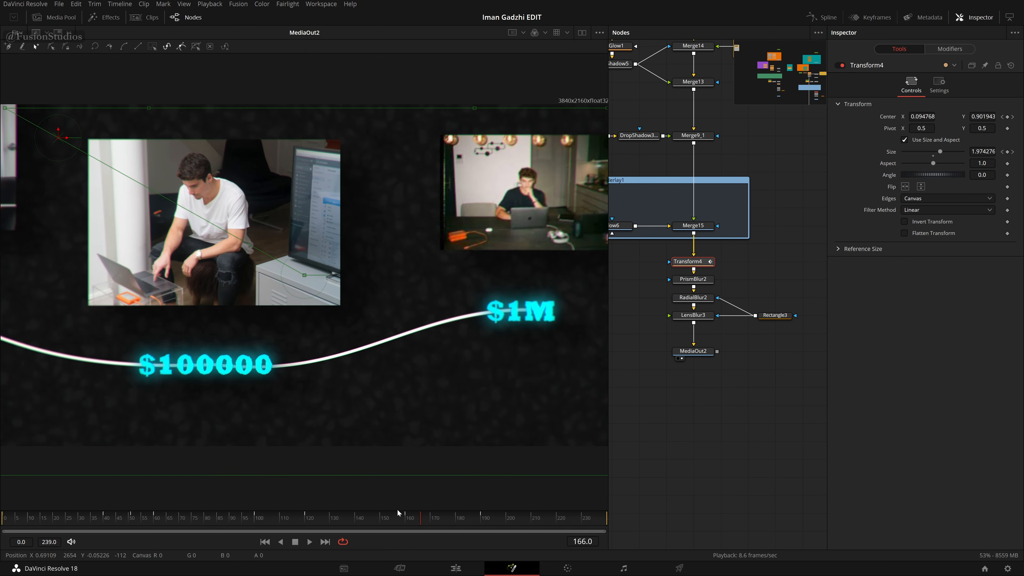
pyautogui.click(405, 521)
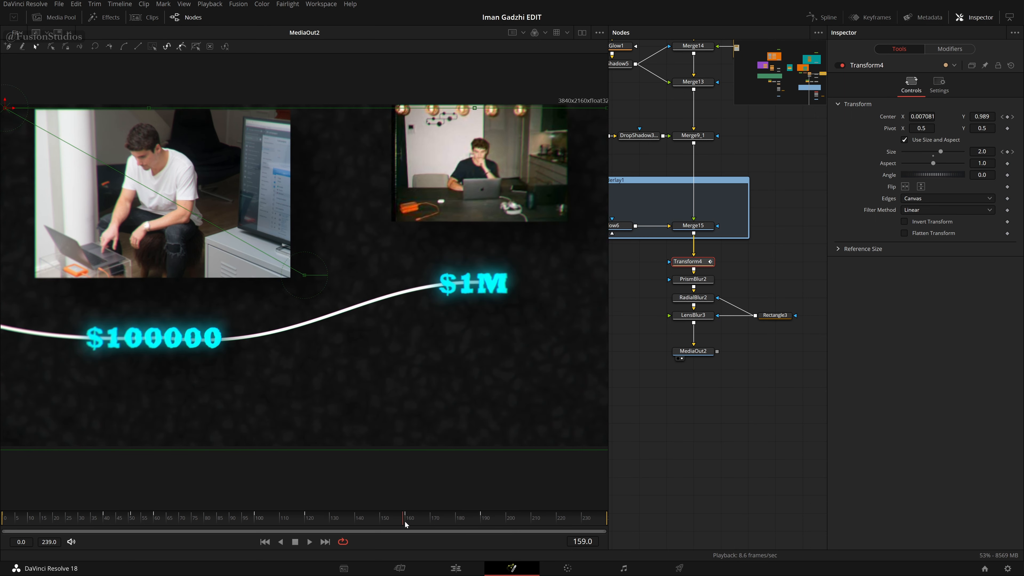
pyautogui.click(775, 315)
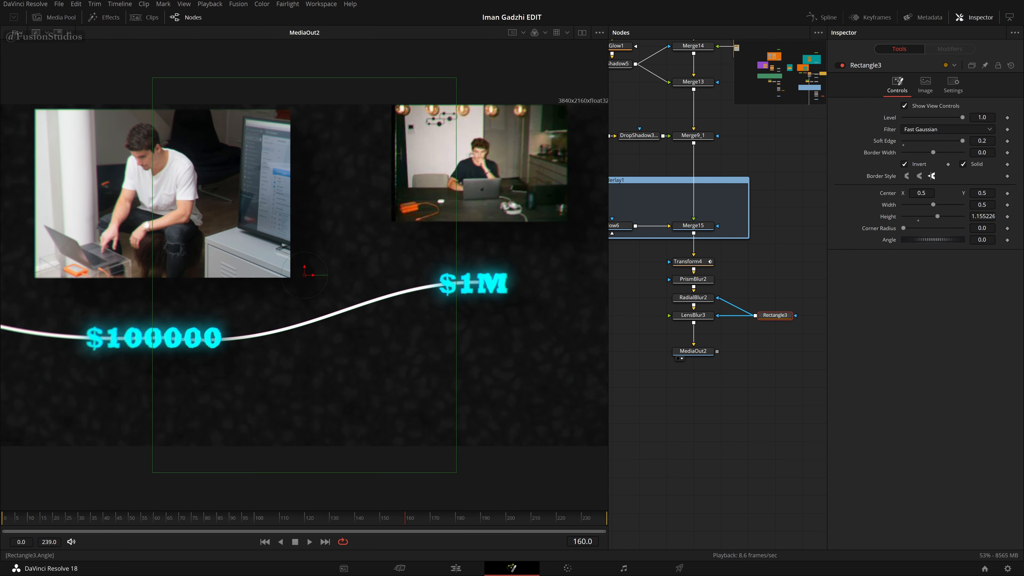
pyautogui.click(1008, 205)
pyautogui.click(454, 523)
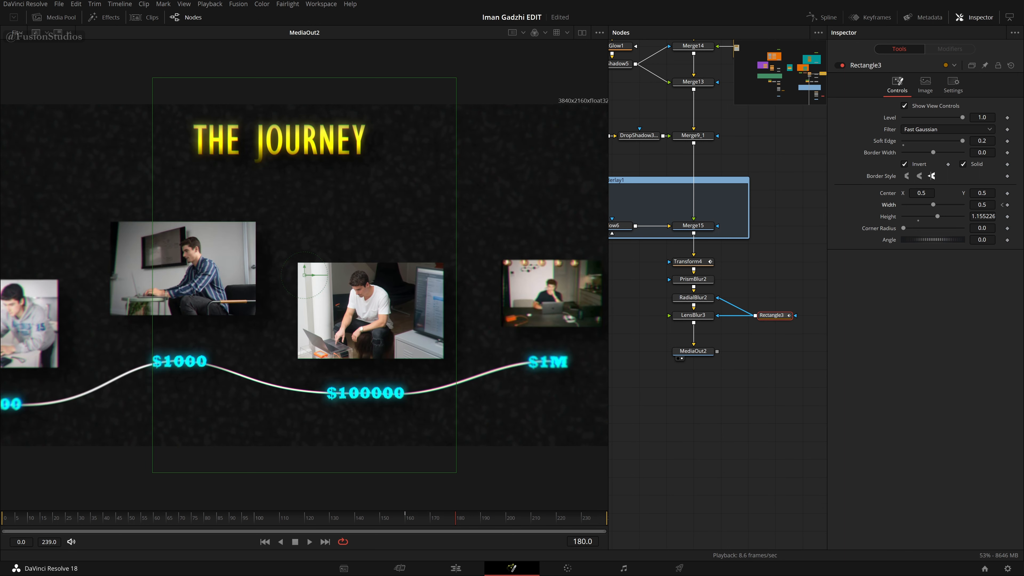
pyautogui.moveTo(933, 204); pyautogui.dragTo(964, 204)
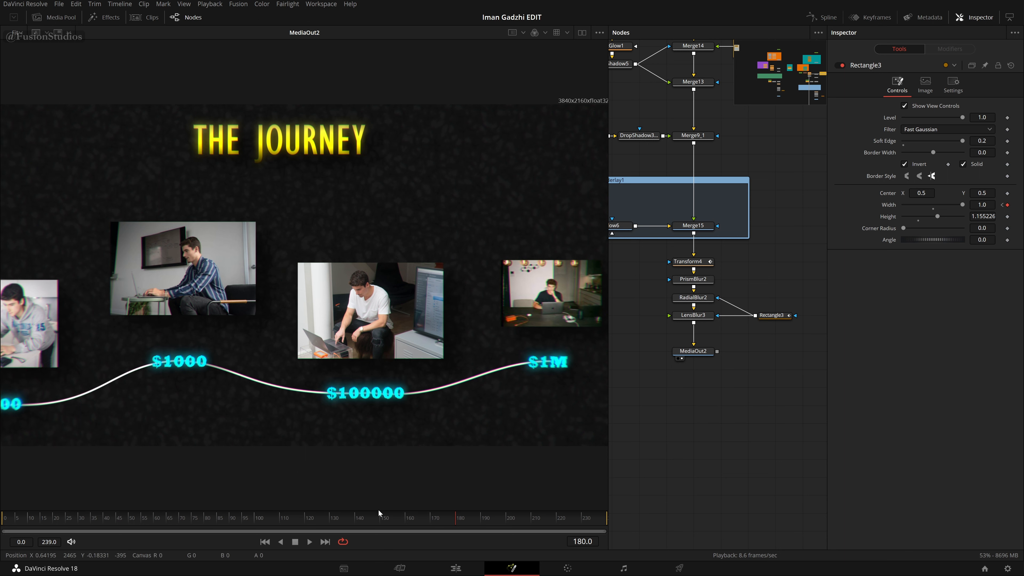
# Return to an earlier frame before the final zoom-out and play the animation to check the mask's widening.
pyautogui.click(143, 520)
pyautogui.click(123, 526)
pyautogui.click(318, 512)
pyautogui.press('space')
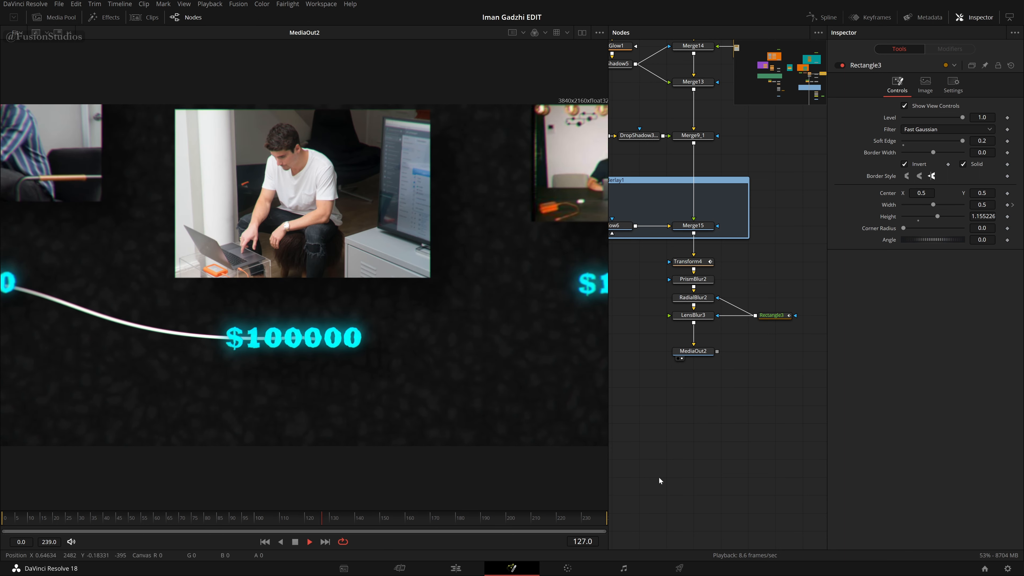